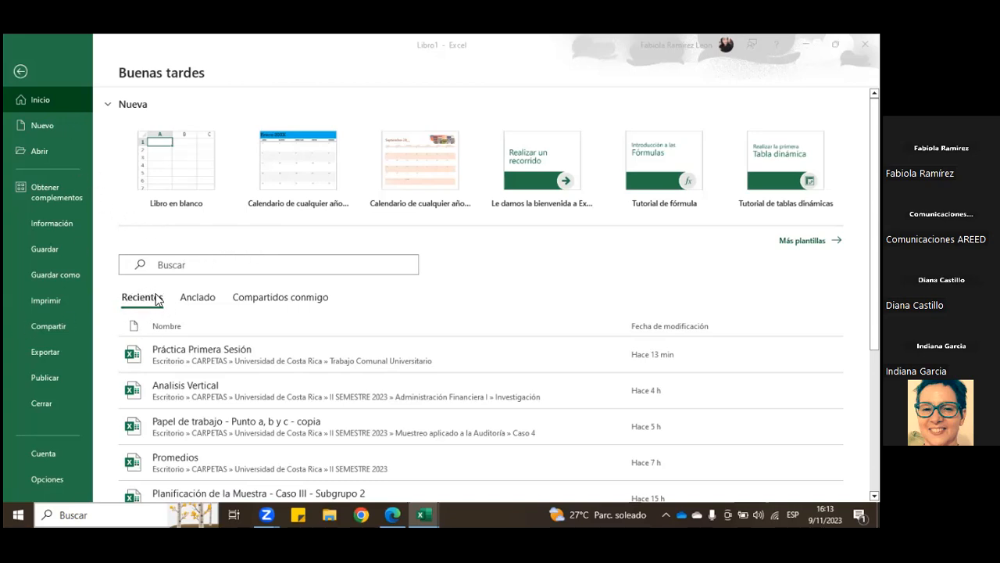
Step: Look through the list of recently used workbooks on the start page
scroll(137, 346, "down", 1)
scroll(136, 346, "down", 1)
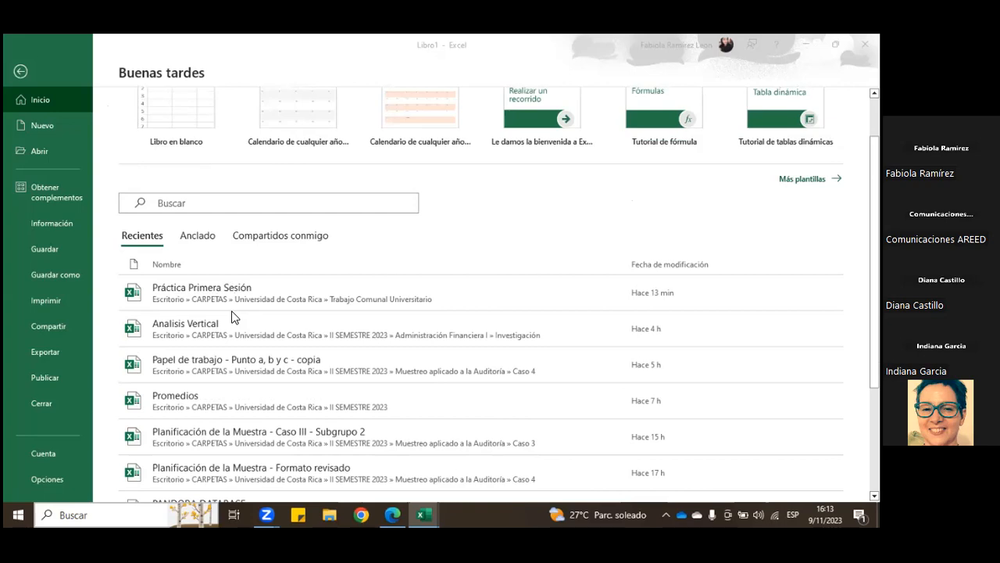
scroll(231, 328, "down", 2)
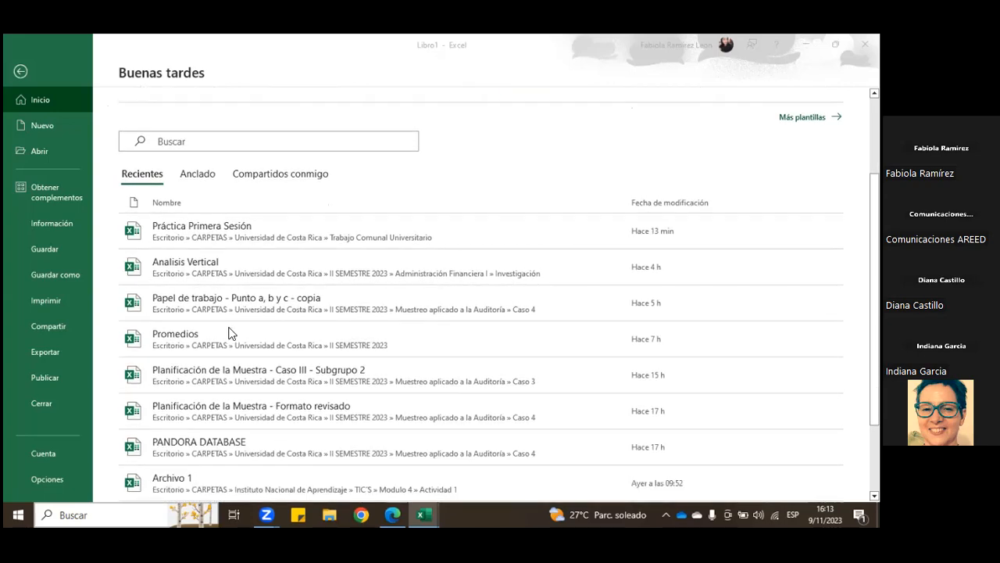
scroll(224, 425, "down", 1)
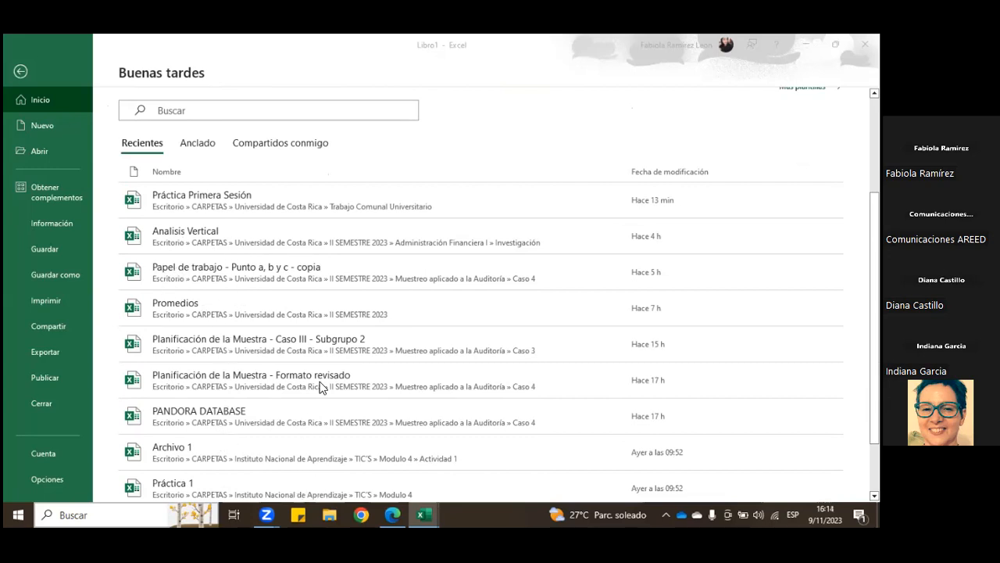
scroll(319, 391, "up", 5)
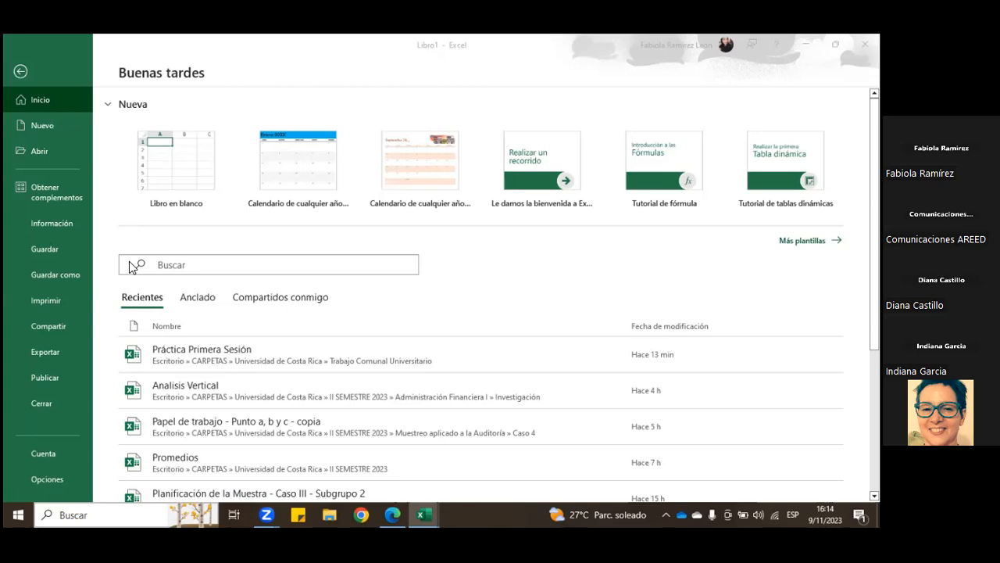
Step: Look at the options for opening an existing workbook, including browsing the computer's folders, and return to the start page
left_click(41, 154)
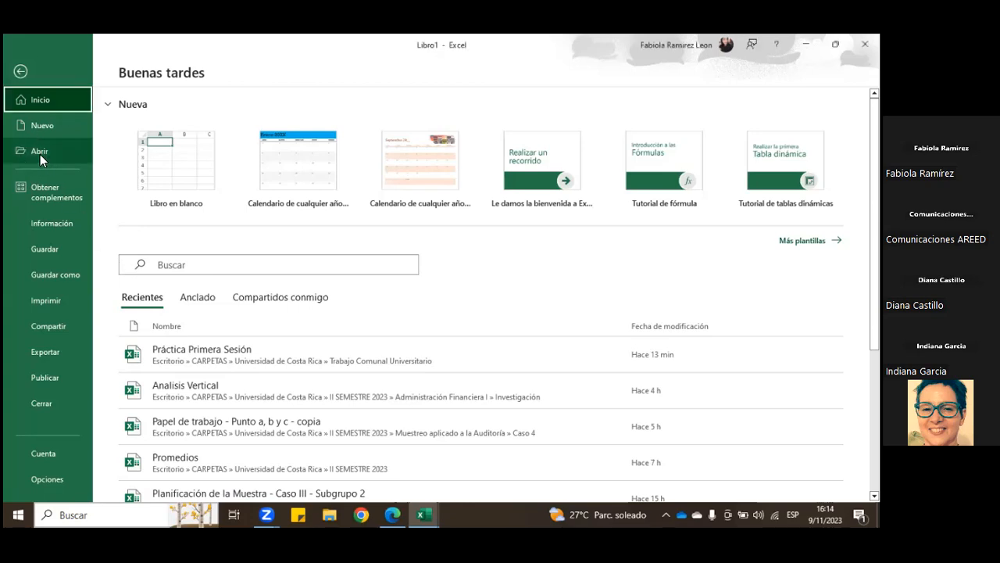
left_click(22, 156)
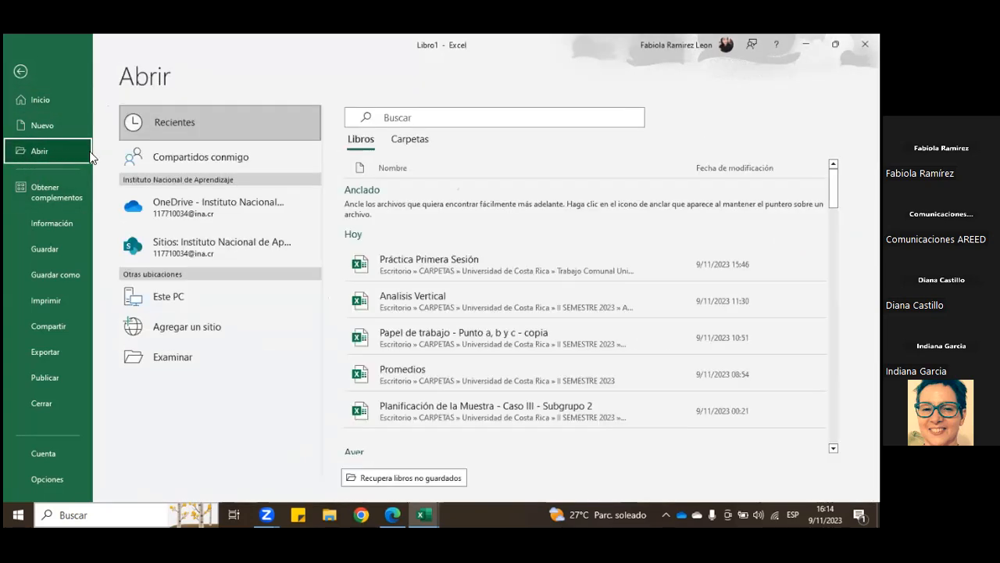
left_click(173, 358)
left_click_drag(167, 214, 166, 138)
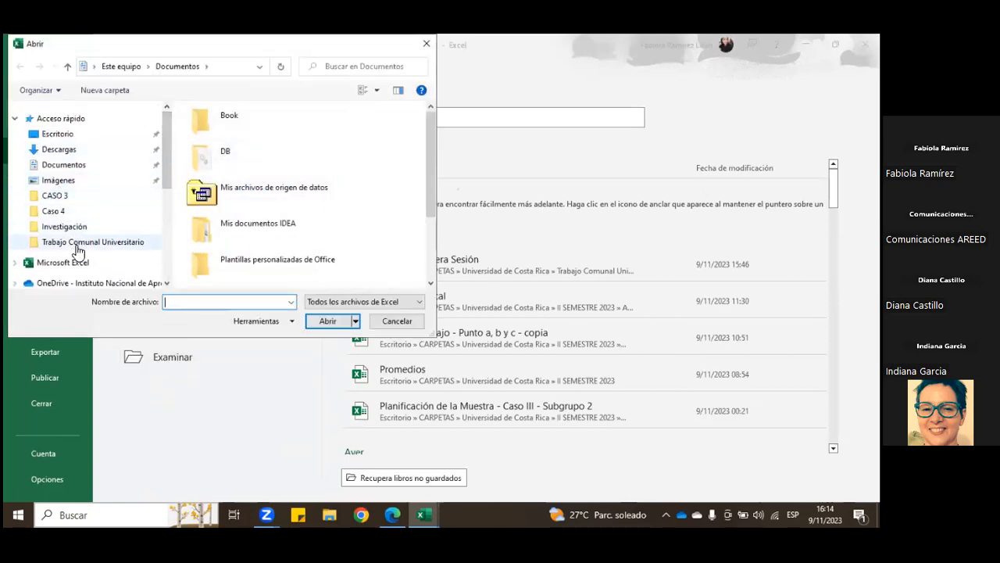
scroll(97, 201, "down", 1)
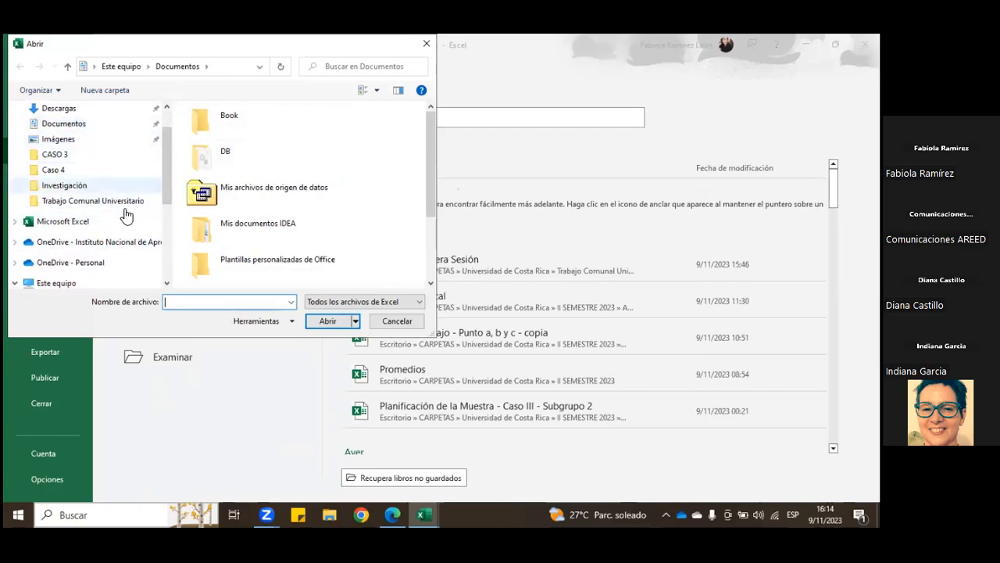
left_click(397, 321)
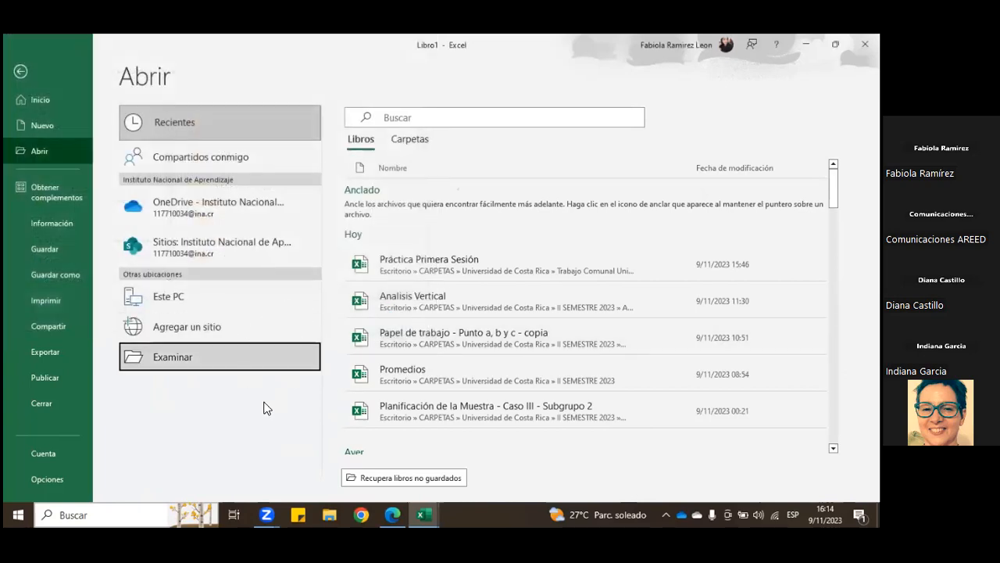
left_click(50, 99)
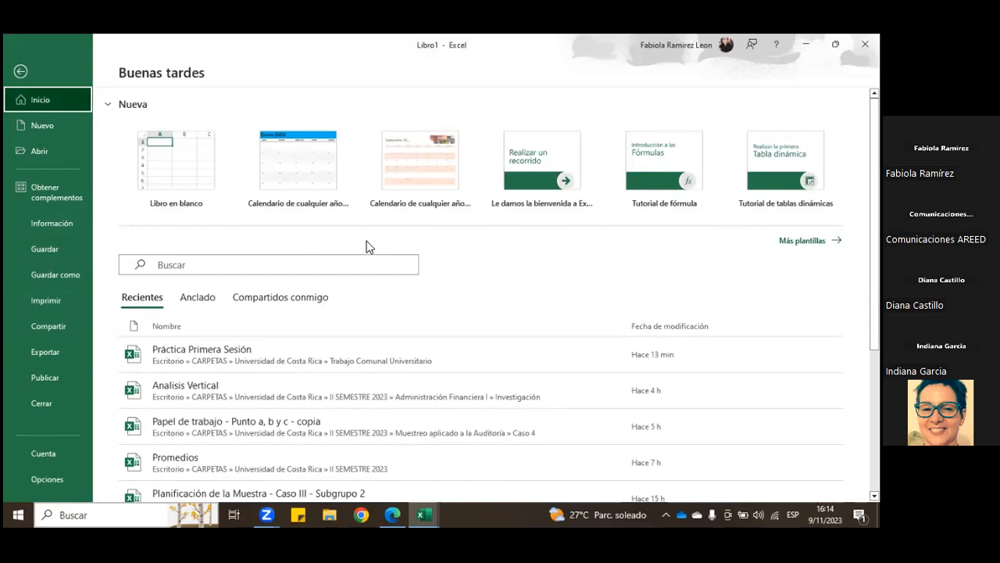
Step: Show the full template gallery and look over the available templates
left_click(803, 241)
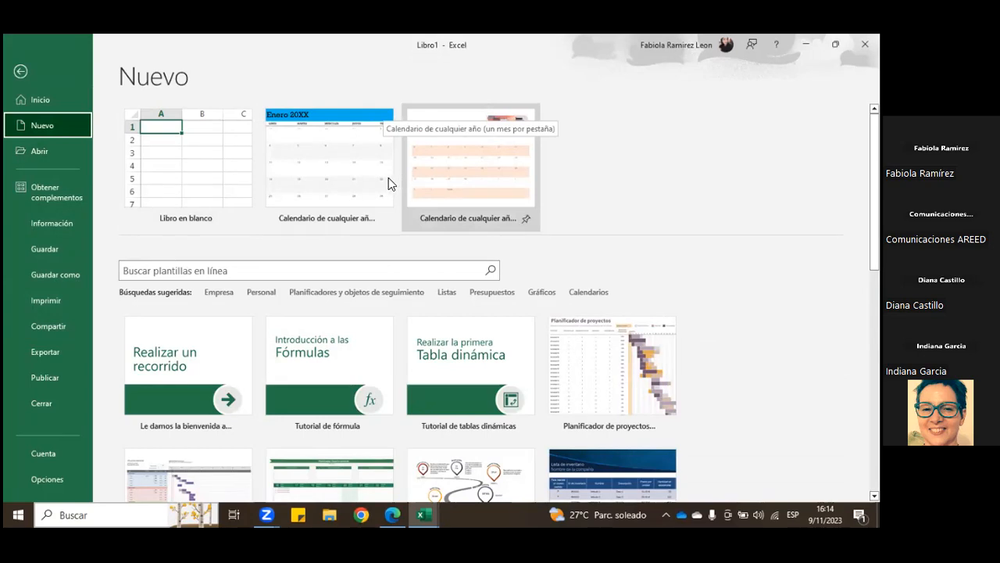
scroll(306, 222, "down", 1)
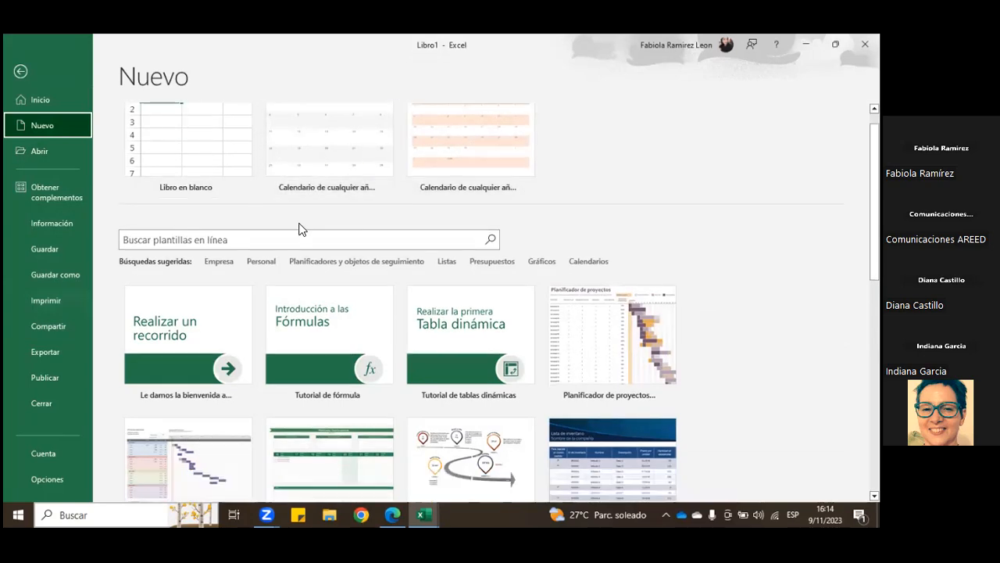
scroll(305, 227, "up", 1)
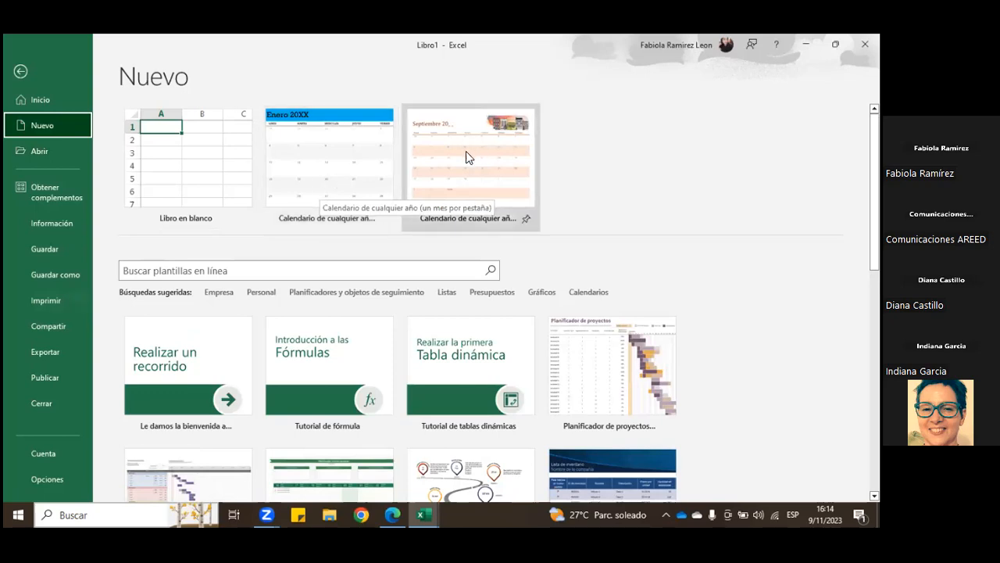
Step: Search the online templates for "registro de gastos"
scroll(268, 244, "down", 1)
left_click(201, 245)
scroll(375, 244, "down", 1)
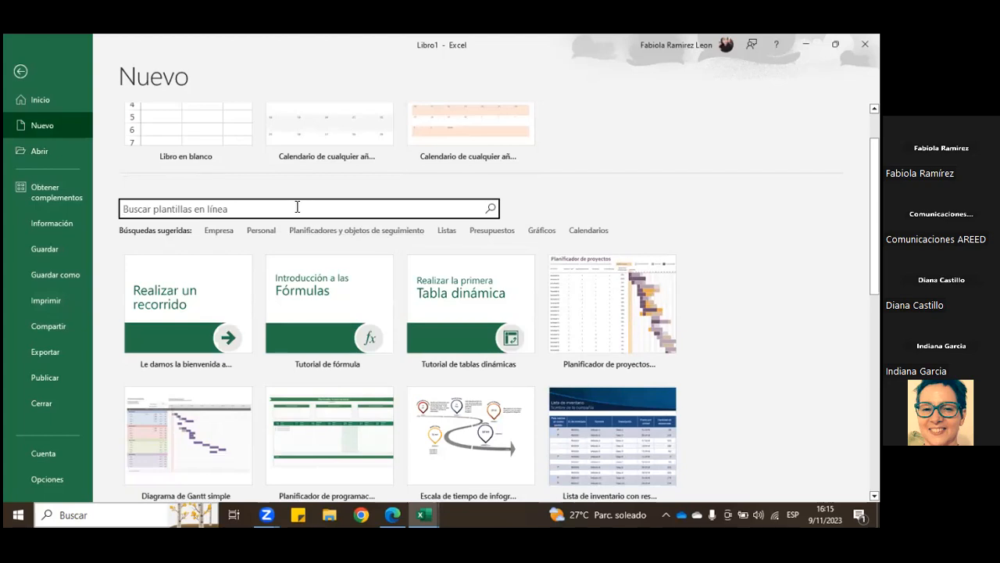
type("registro de gast")
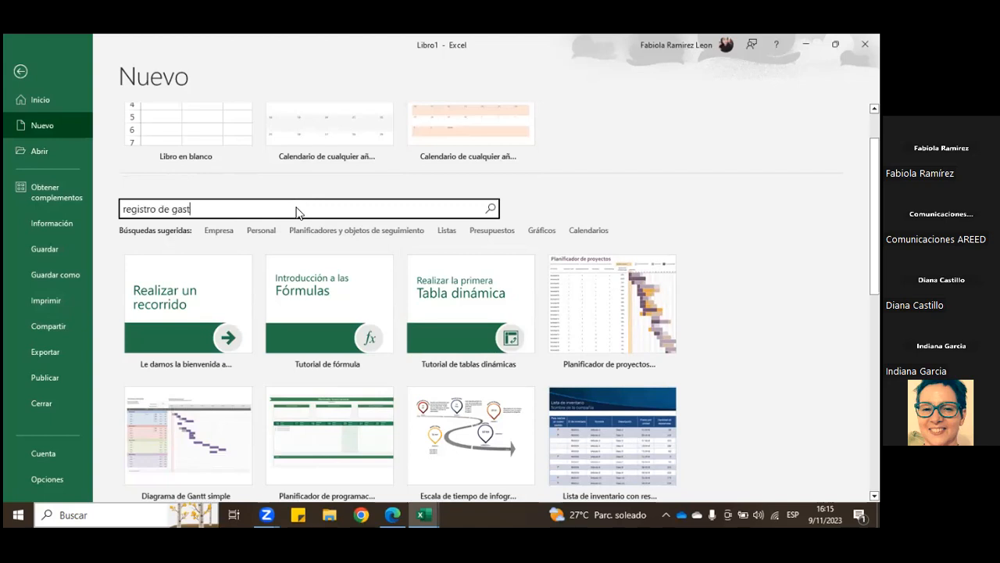
type("os")
key("Return")
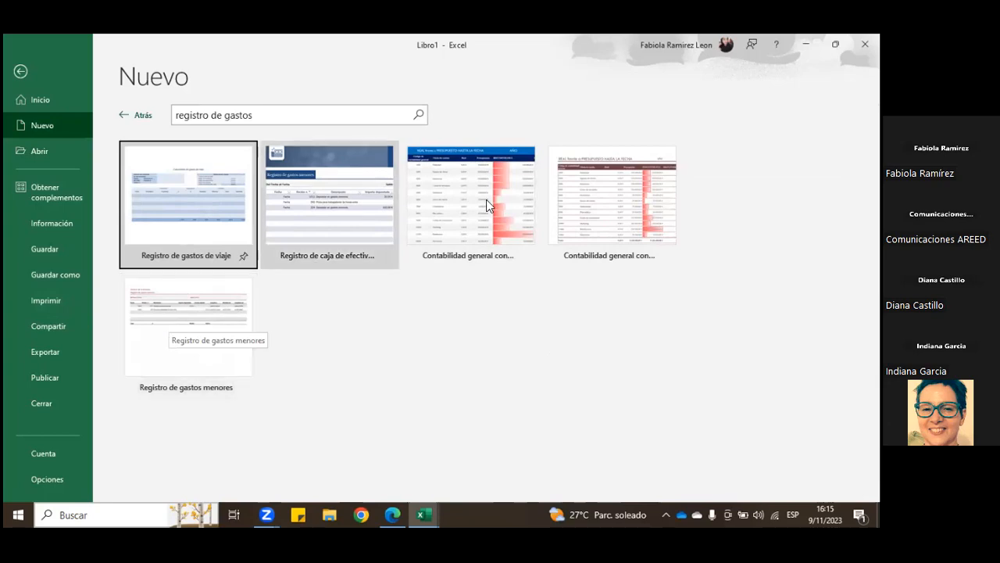
Step: Replace the template search with "calendario" and look through the calendar templates found
left_click(331, 118)
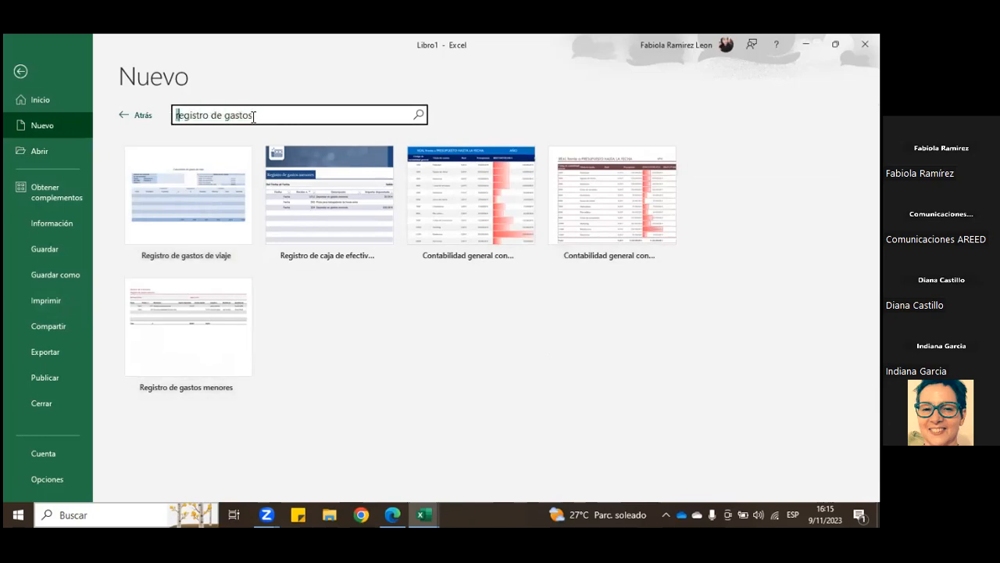
left_click_drag(255, 117, 177, 115)
key("BackSpace")
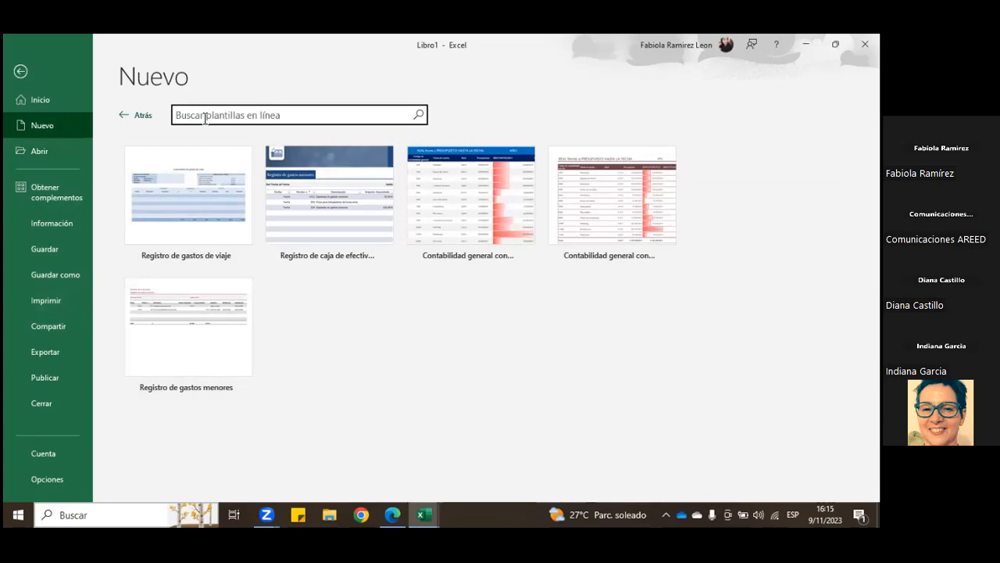
type("calendario")
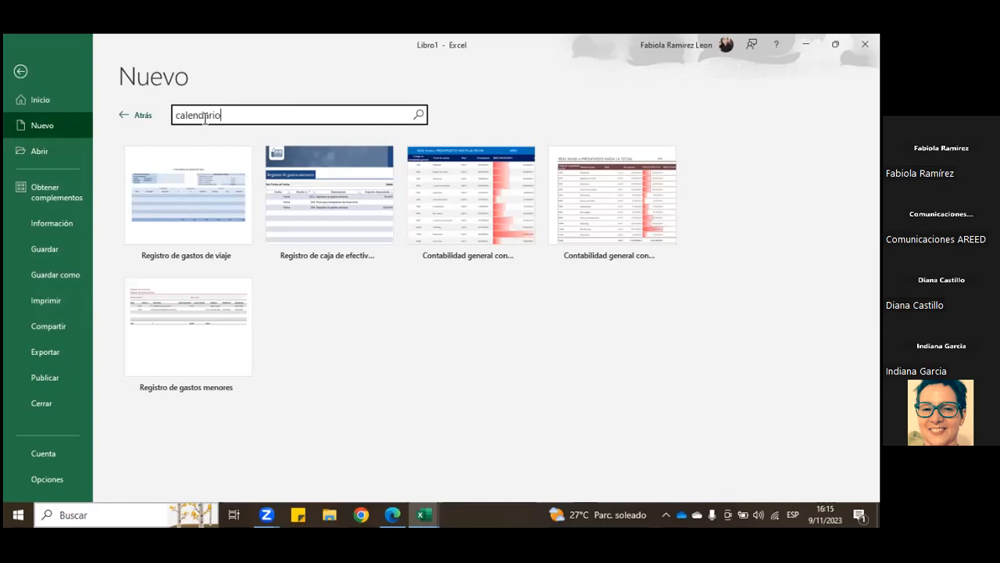
key("Return")
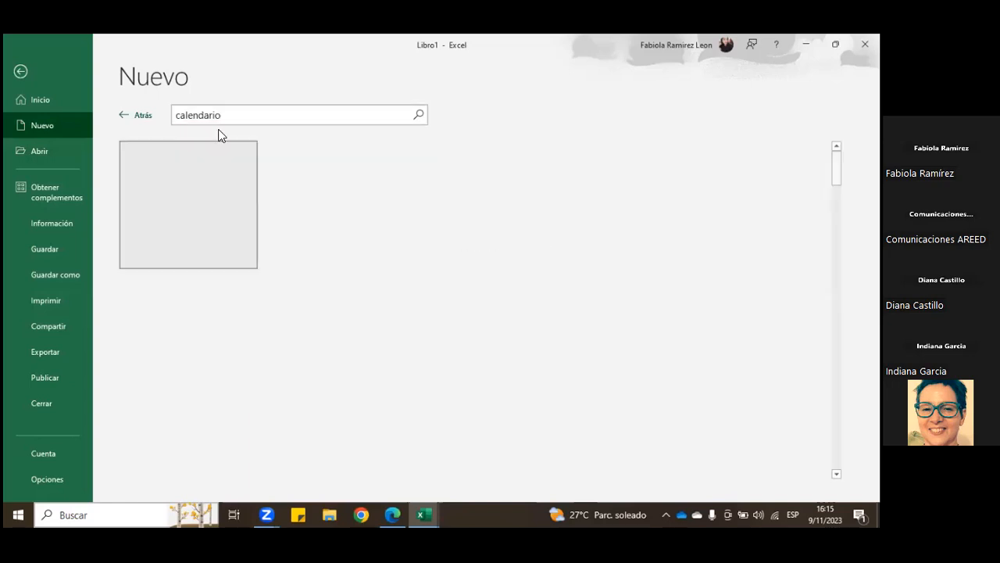
scroll(677, 274, "down", 5)
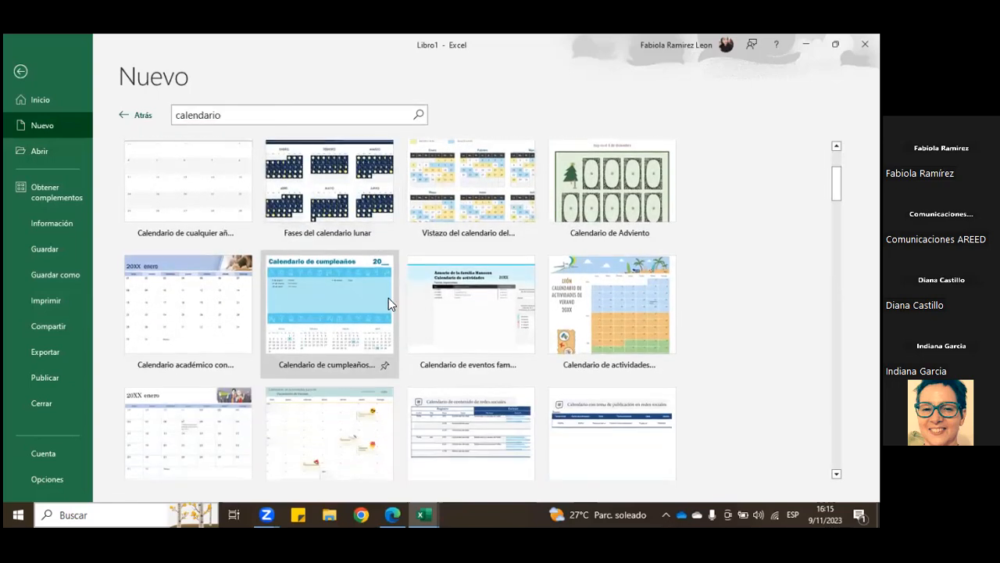
scroll(377, 342, "up", 1)
scroll(376, 341, "up", 5)
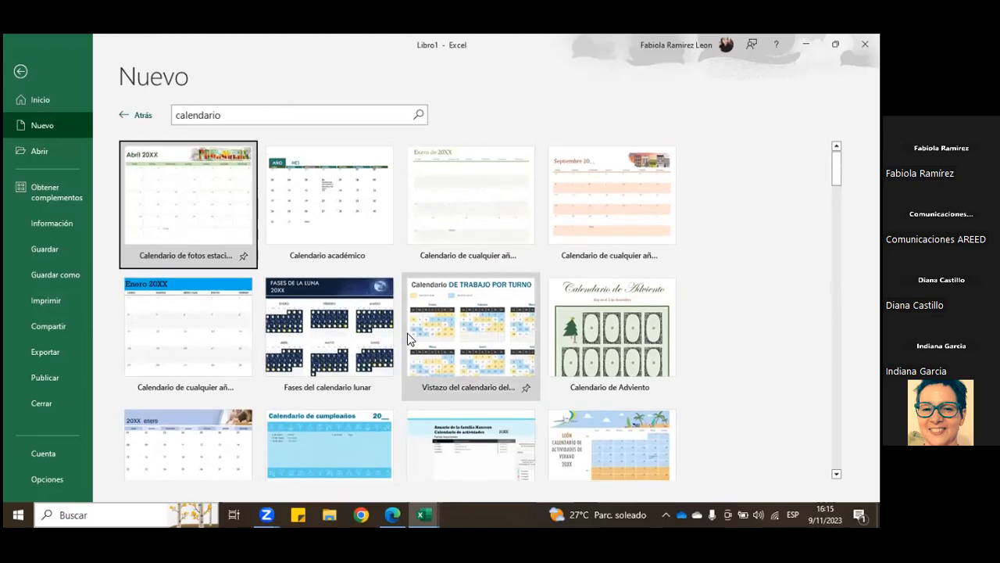
Step: Clear the template search, go back to the full template gallery and return to the start page
left_click(375, 114)
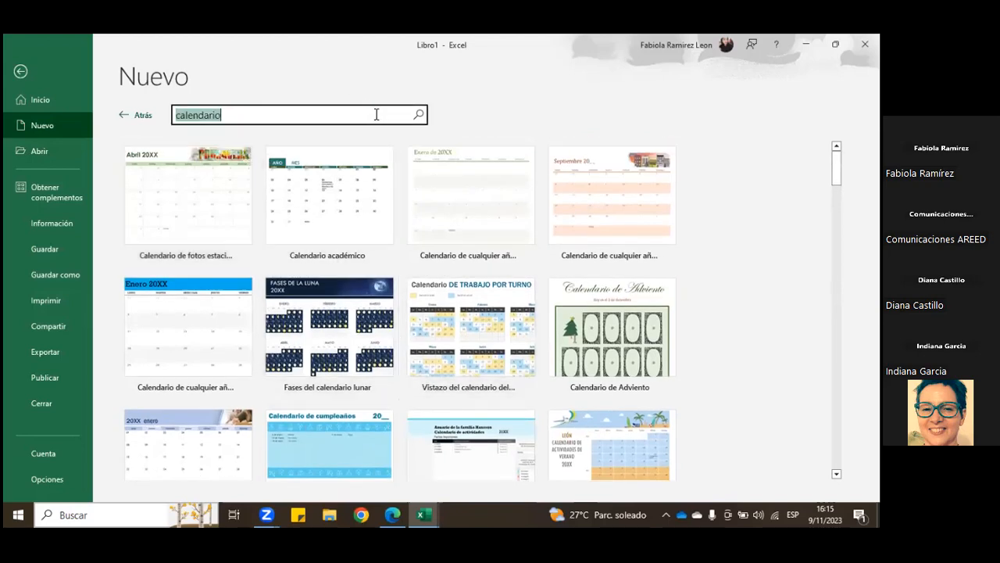
key("BackSpace")
left_click(139, 117)
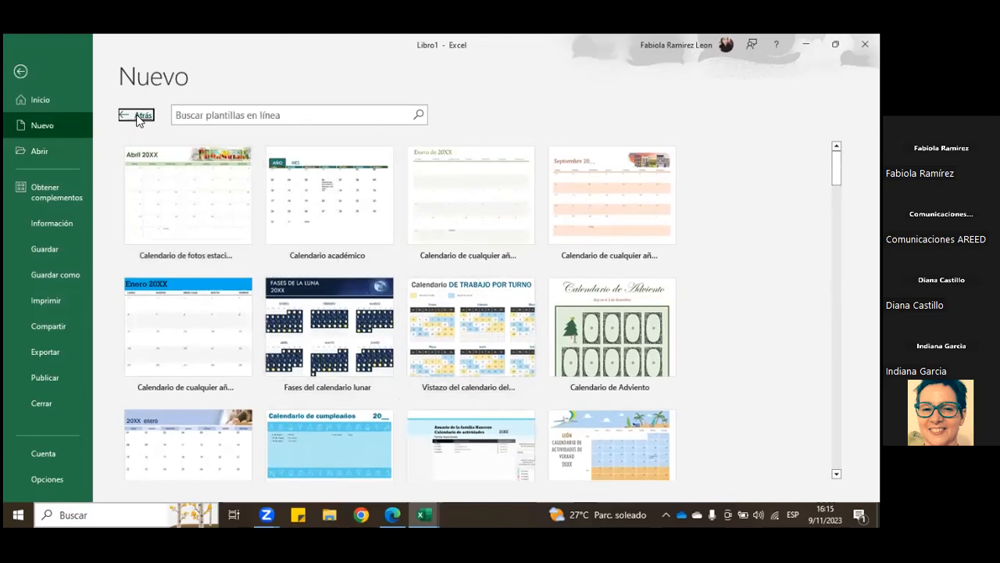
scroll(472, 266, "down", 1)
scroll(386, 318, "down", 1)
scroll(373, 339, "up", 3)
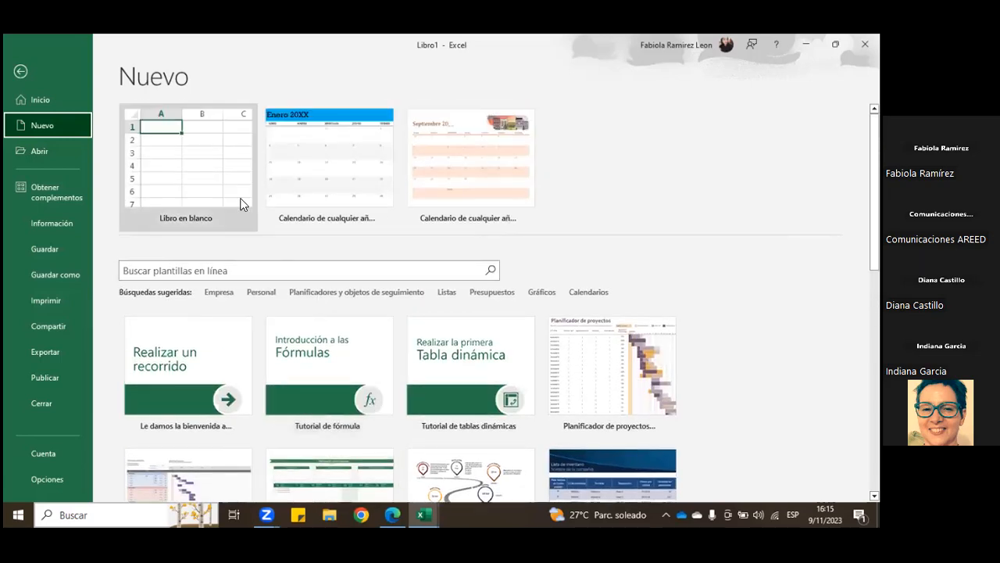
left_click(47, 101)
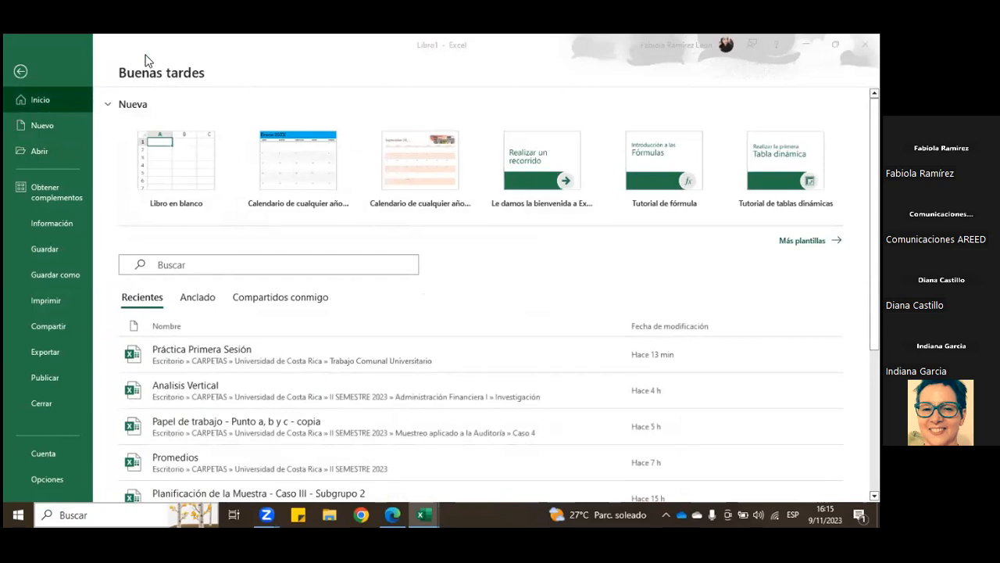
Step: Create a new blank workbook from the start page
left_click(704, 47)
left_click(685, 45)
left_click(163, 175)
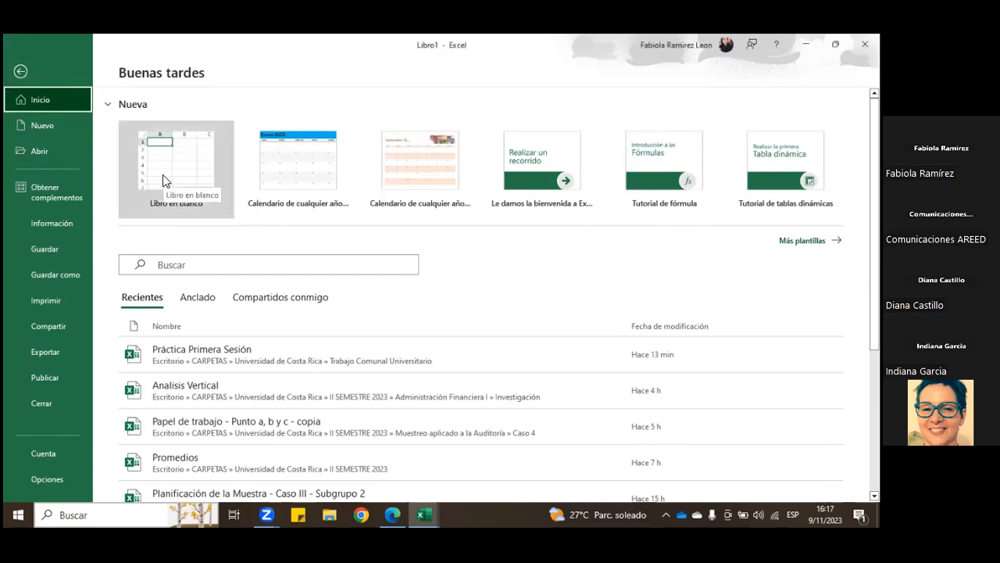
left_click(181, 176)
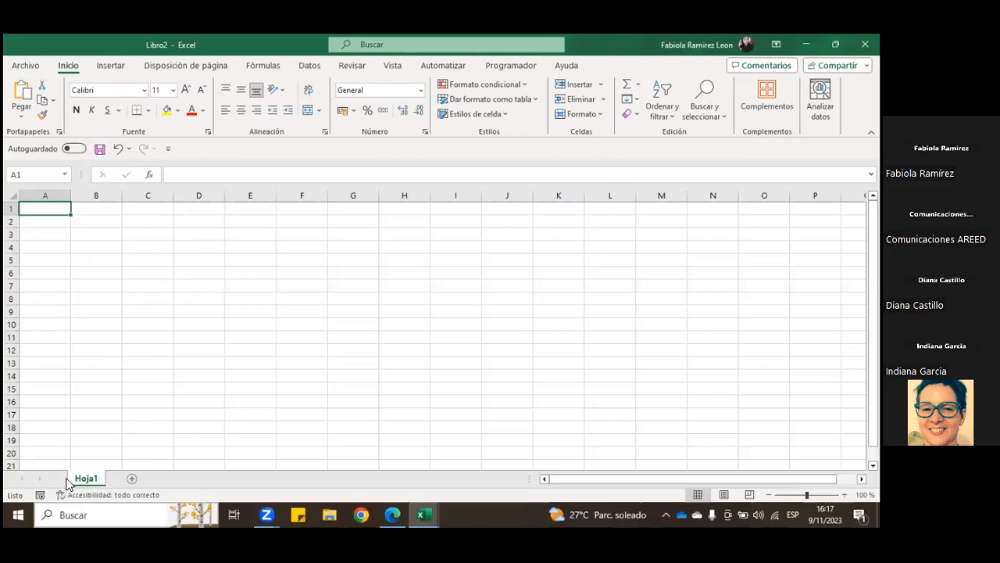
Step: Add two worksheets, Hoja2 and Hoja3, to the workbook and return to Hoja1
left_click(130, 479)
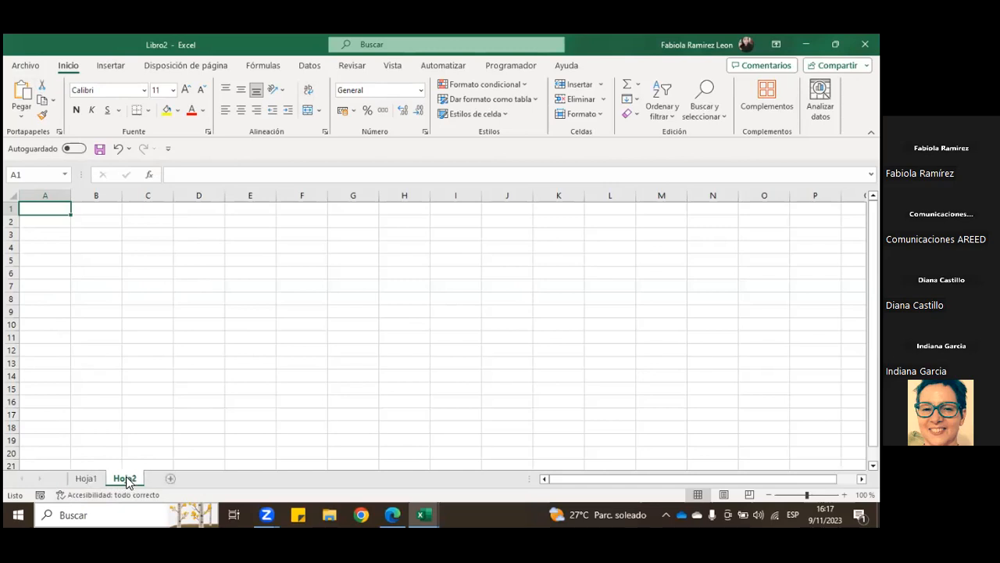
left_click(168, 479)
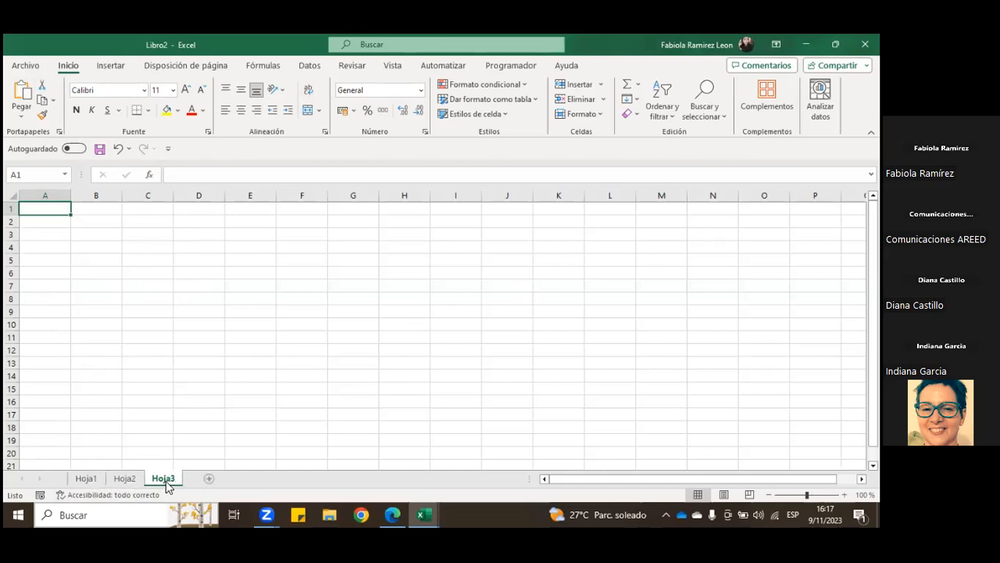
left_click(86, 479)
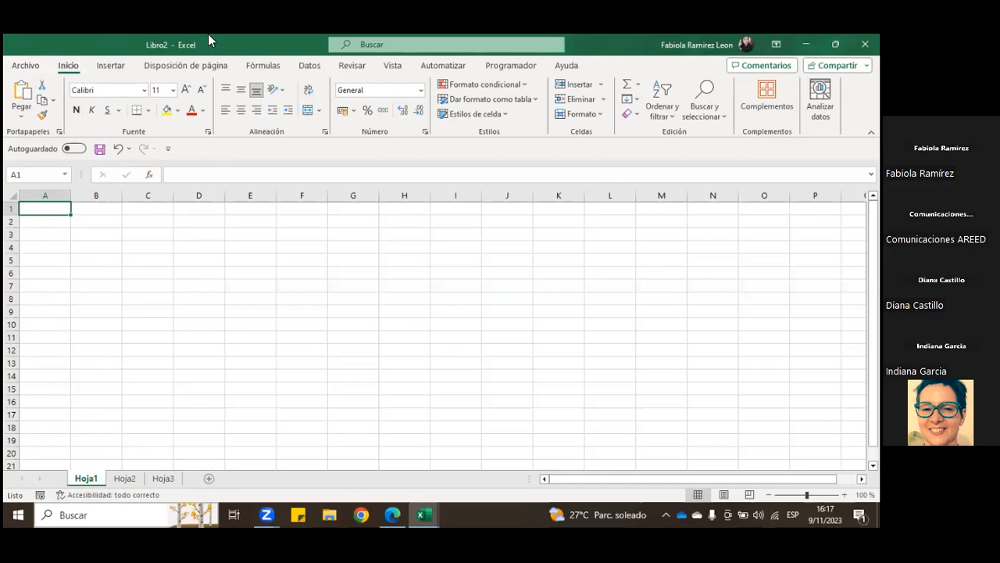
Step: Look over the workbook title, paste options and formula bar, and highlight the cell range A1:N20 on Hoja1
left_click(175, 46)
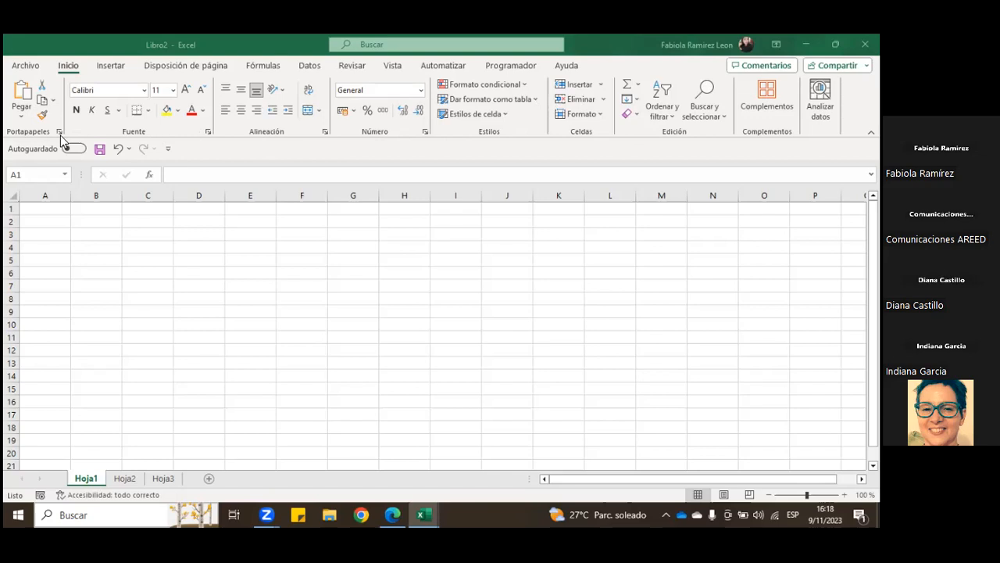
left_click(22, 117)
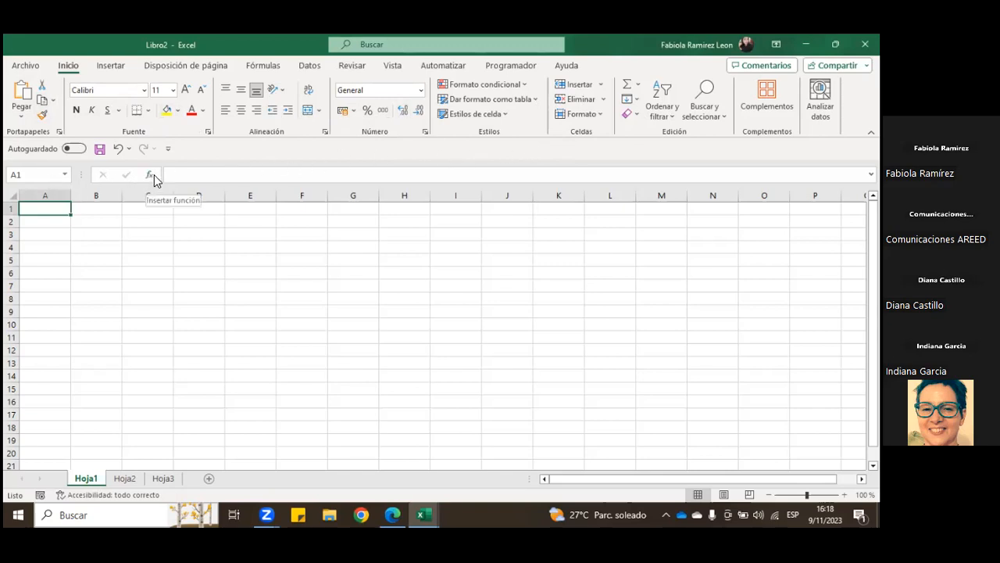
left_click(184, 175)
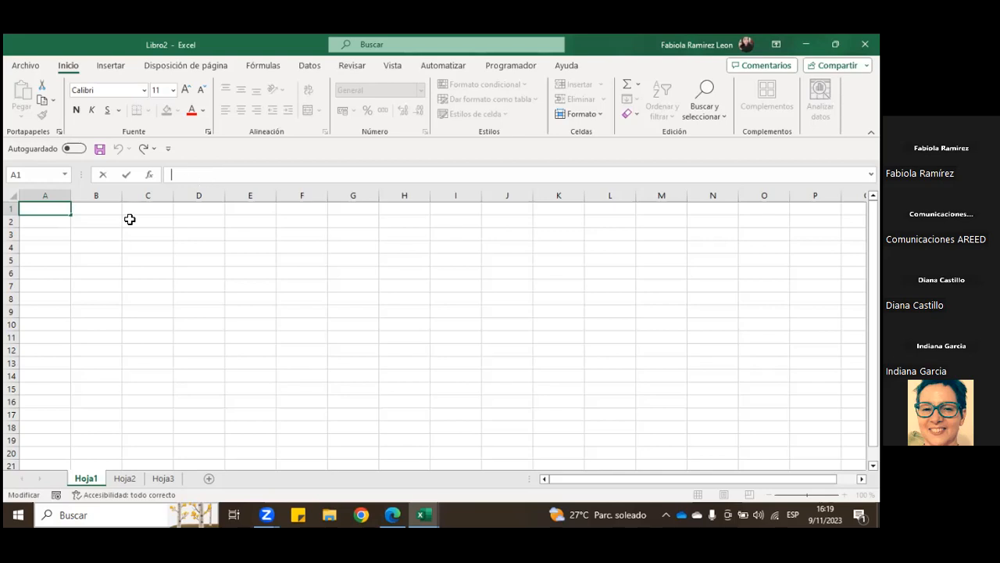
left_click(76, 262)
left_click_drag(27, 208, 710, 448)
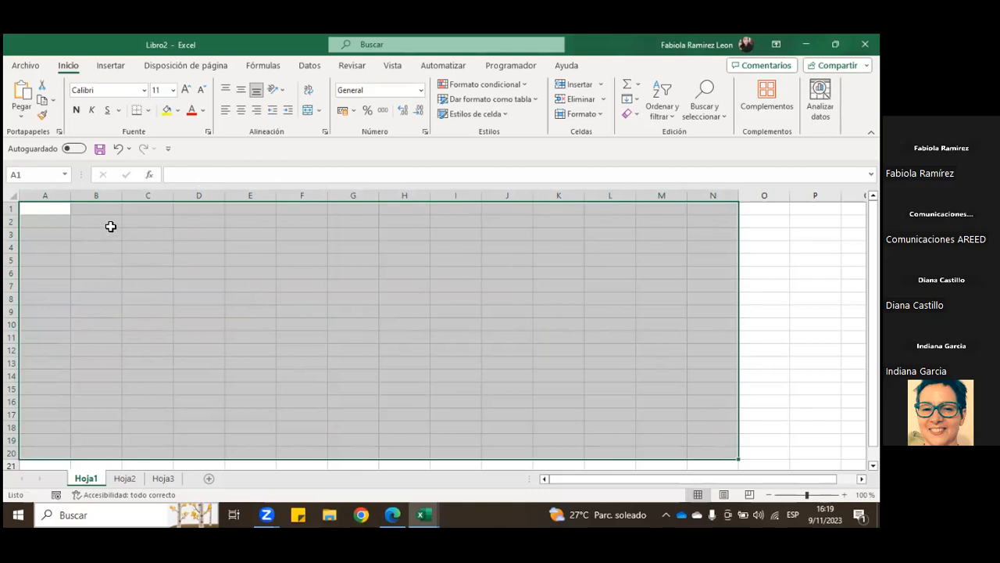
Step: Highlight the range A1:C6 and a larger block from B3 on Hoja1, and clear the selection by choosing cell E11
left_click(53, 221)
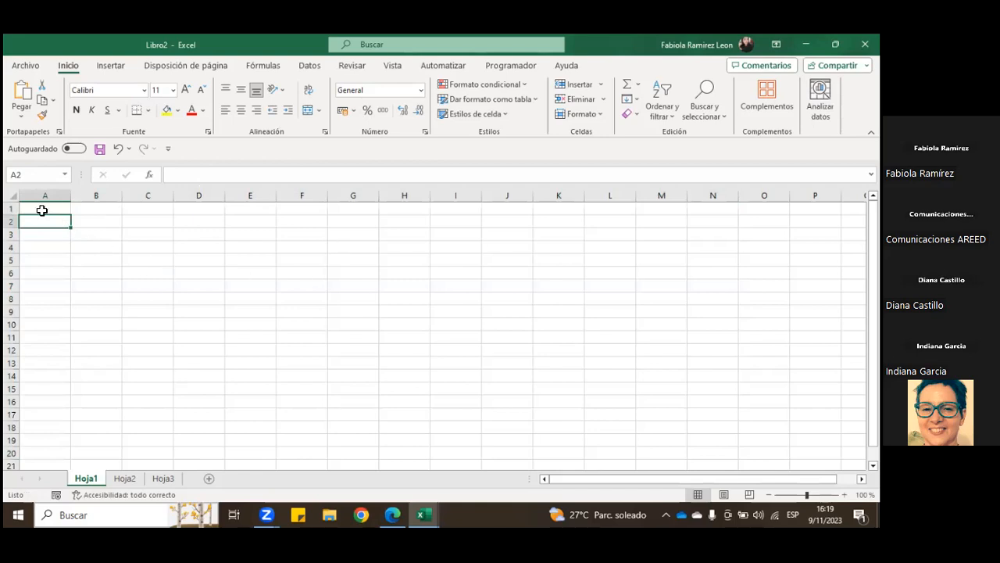
left_click_drag(42, 207, 133, 272)
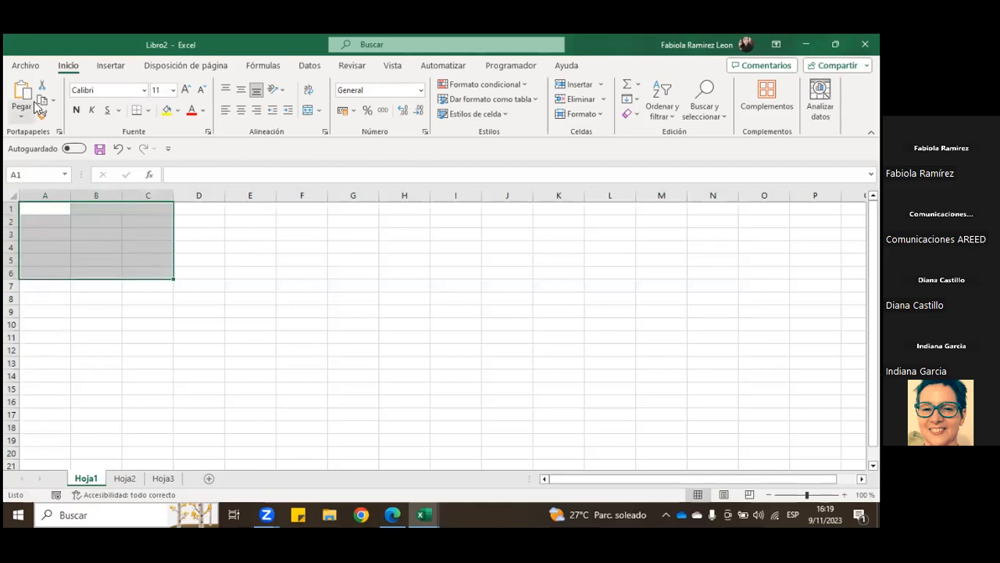
left_click_drag(99, 233, 469, 390)
left_click(256, 335)
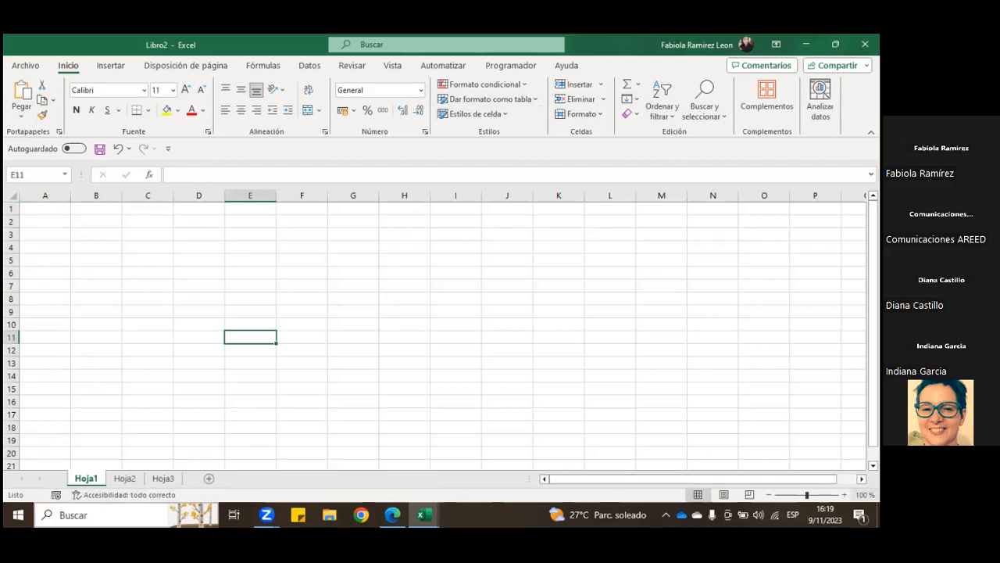
Step: Magnify the Hoja1 view to 110% and return it to 100%
left_click(844, 495)
left_click(769, 495)
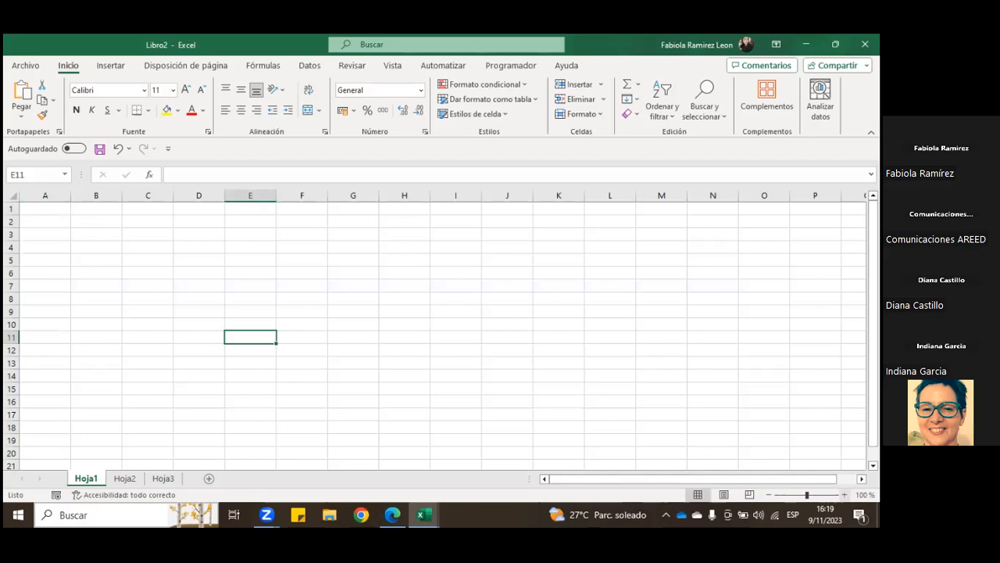
left_click(844, 495)
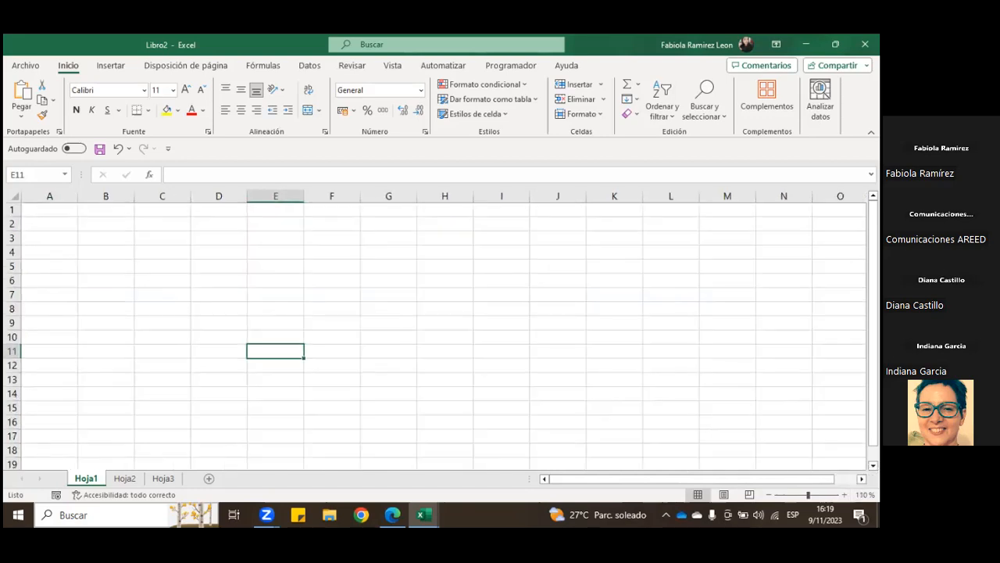
left_click(769, 494)
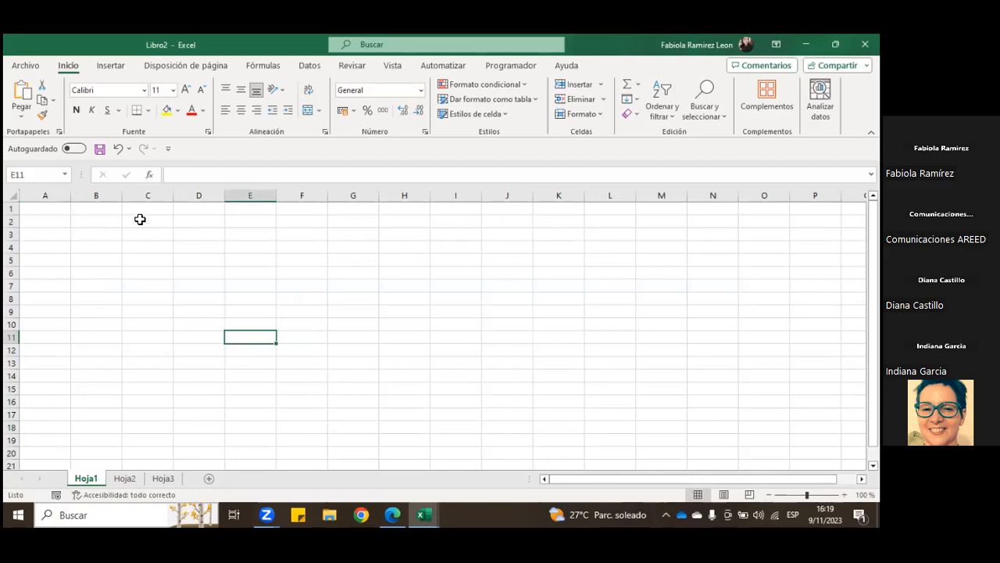
Step: Highlight B3:B17 and a large part of the work area starting at A1, and clear the selection by choosing cell H10
left_click_drag(99, 232, 96, 414)
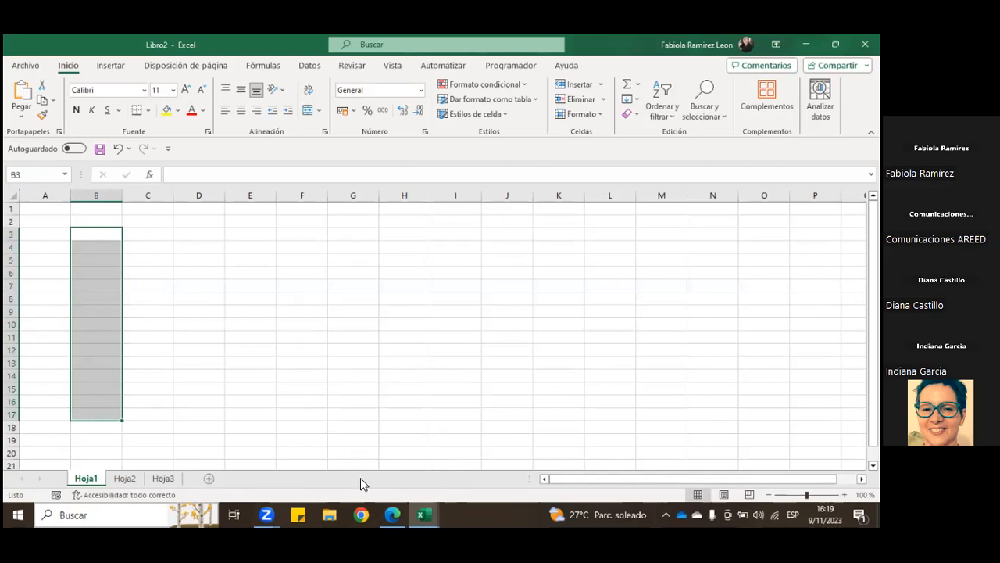
left_click(256, 367)
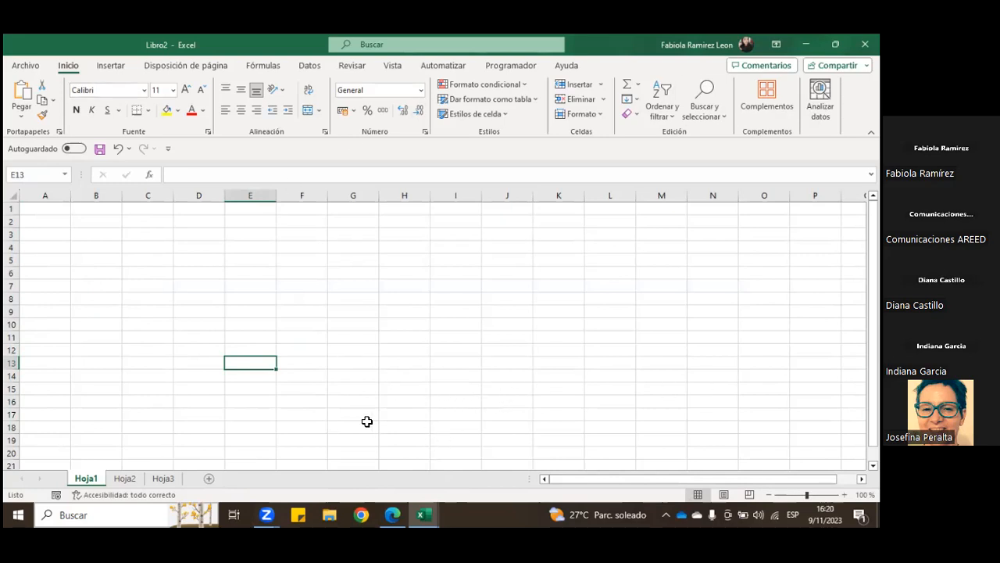
mouse_move(62, 208)
left_mouse_down()
mouse_move(630, 445)
mouse_move(696, 452)
left_mouse_up()
left_click(398, 324)
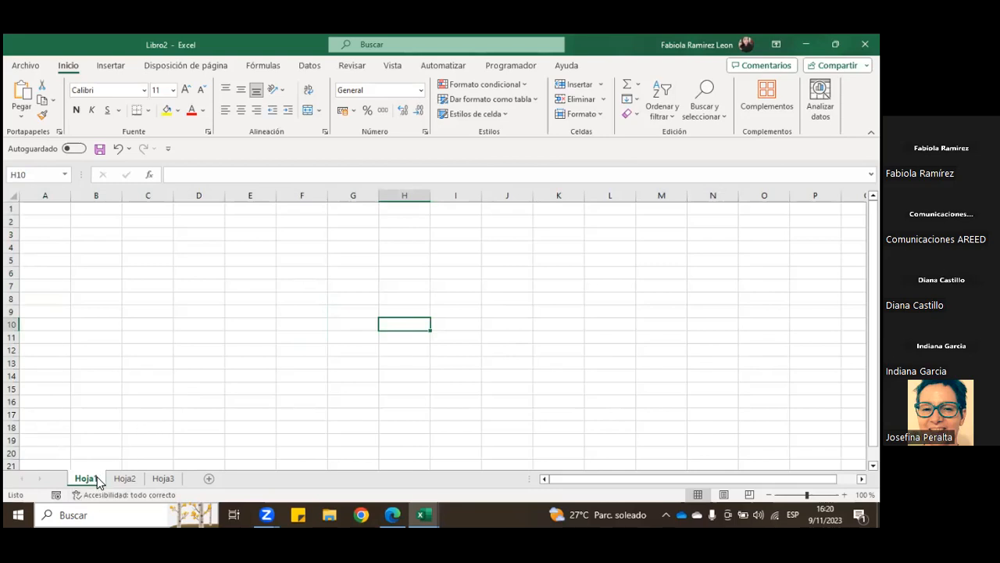
Step: View the worksheets Hoja2 and Hoja3, return to Hoja1 and select cell B4
left_click(124, 479)
left_click(160, 479)
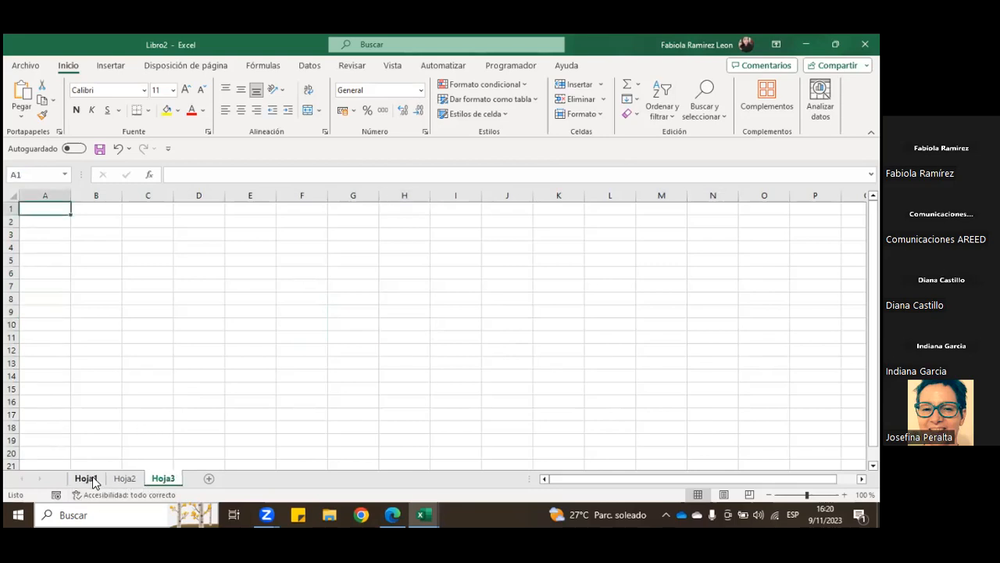
left_click(86, 478)
left_click(83, 248)
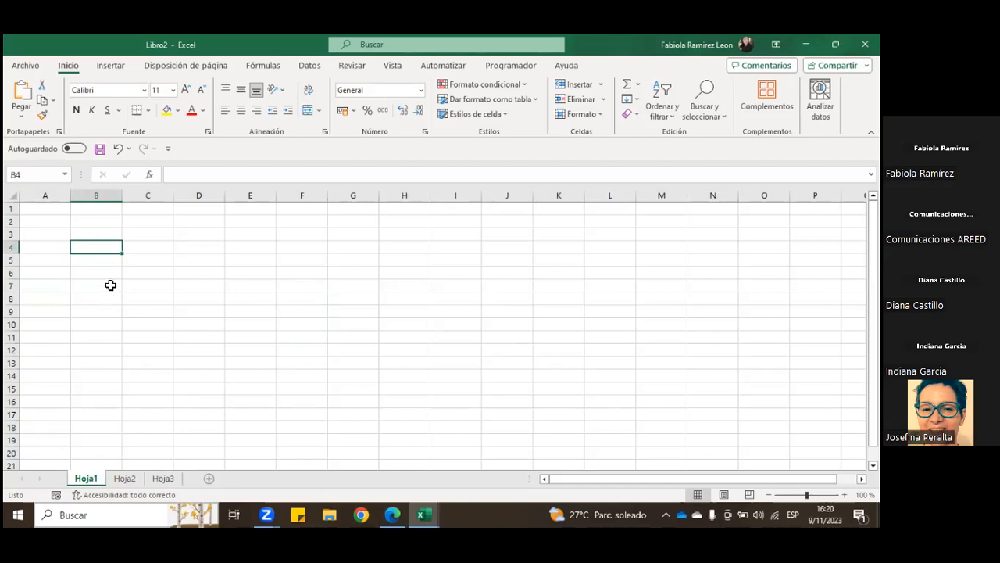
Step: Highlight the entire columns C and D one after the other, and return to a single cell, B6
left_click(156, 197)
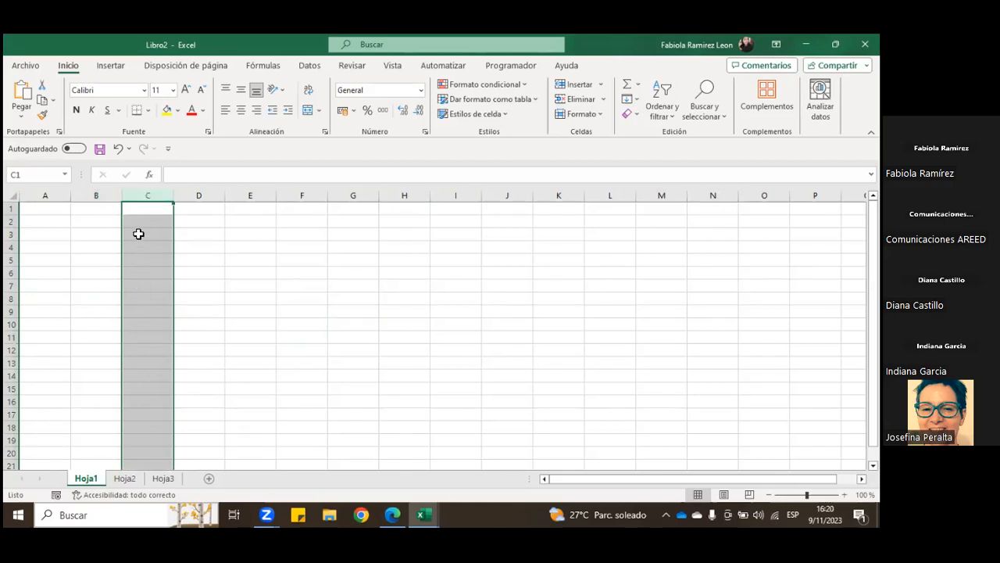
left_click(196, 195)
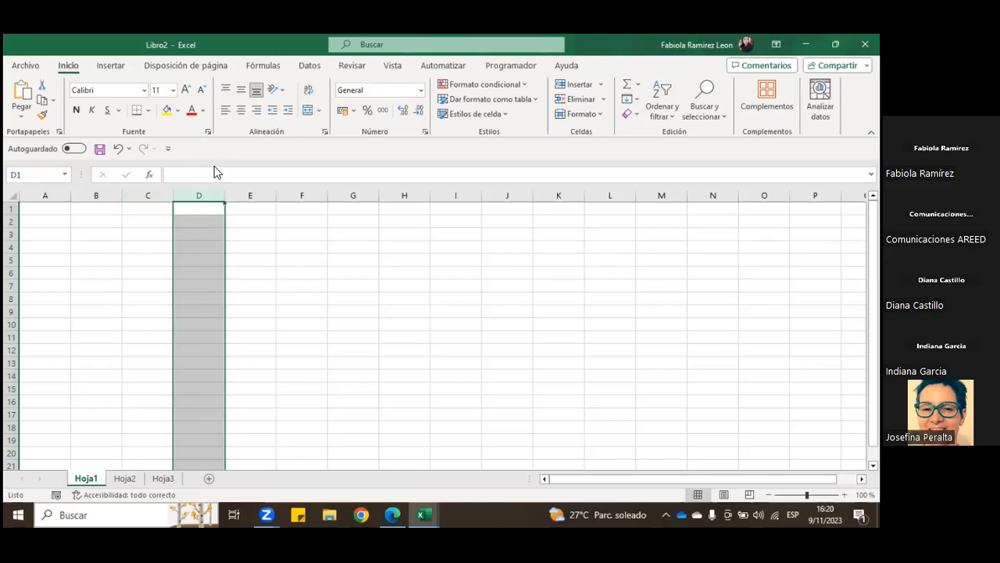
left_click(99, 272)
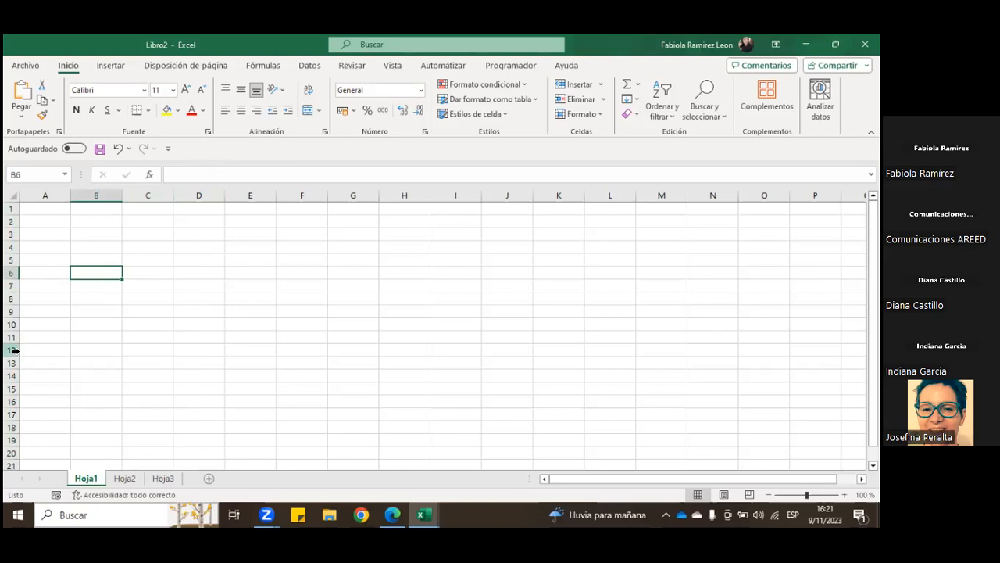
Step: Highlight row 2, column C and row 2 again to compare rows with columns, ending on cell B3
left_click(13, 222)
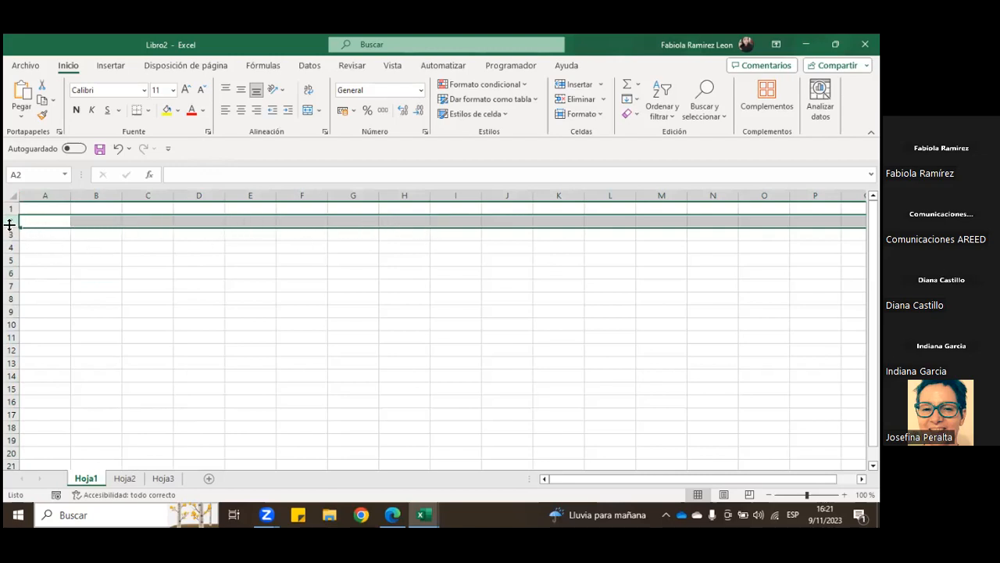
left_click(107, 287)
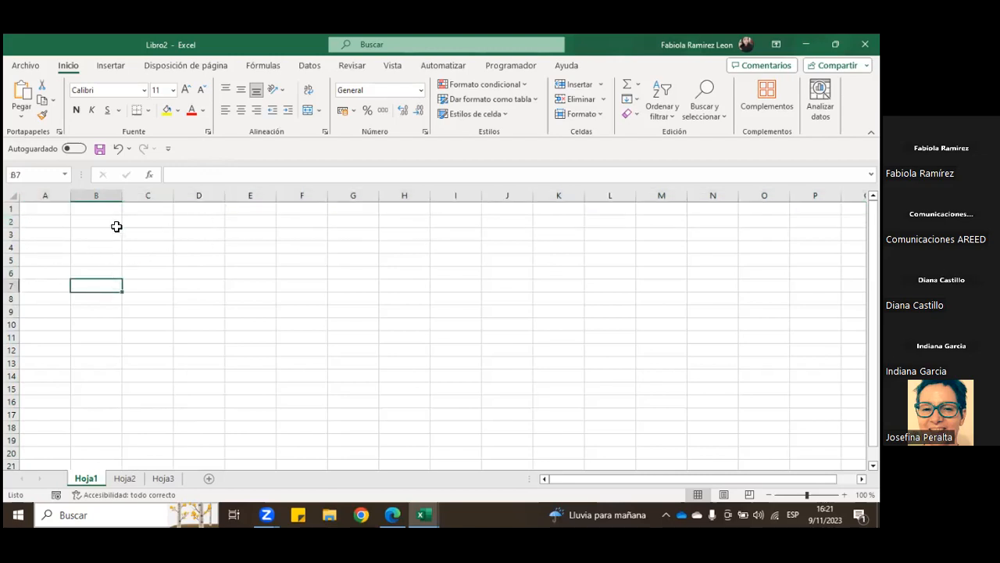
left_click(141, 196)
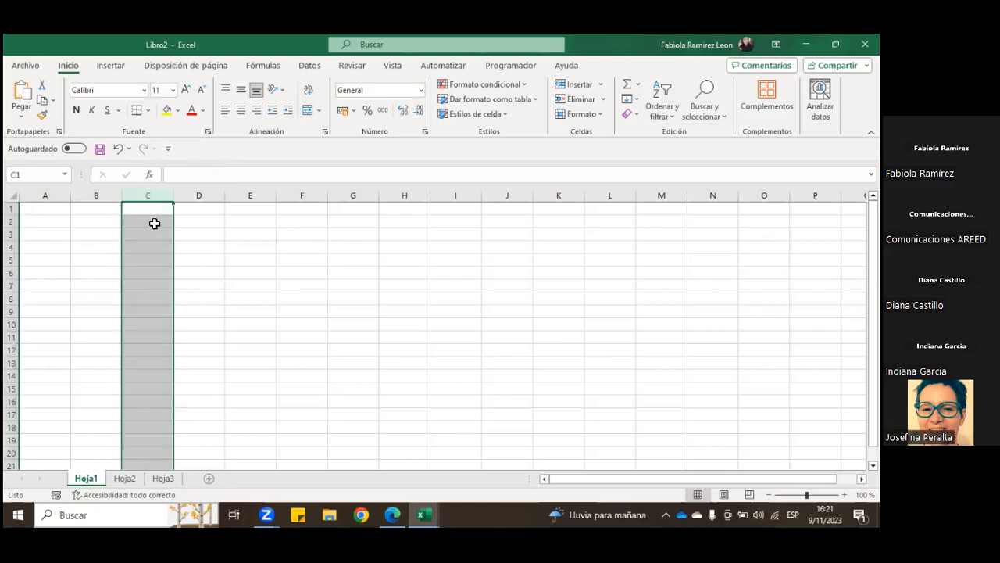
left_click(11, 221)
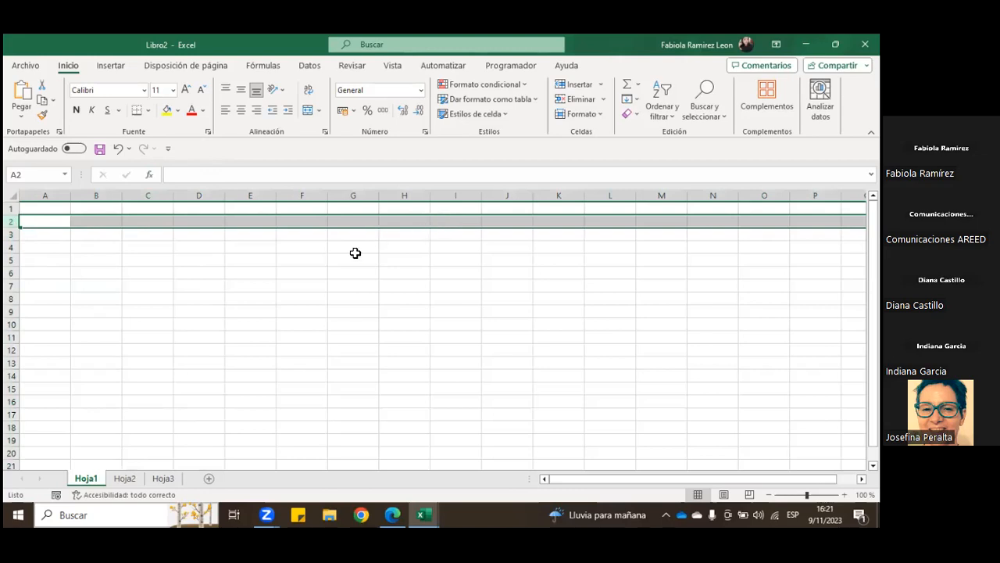
left_click(86, 235)
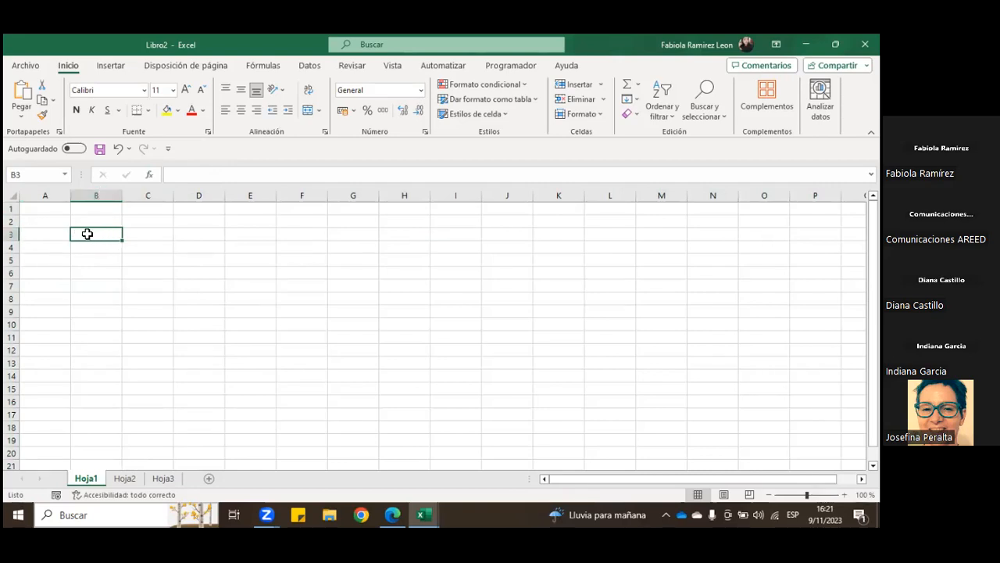
Step: Select the single cells D3 and B3, highlight the range B3:C11, and clear it by choosing cell A3
left_click(178, 238)
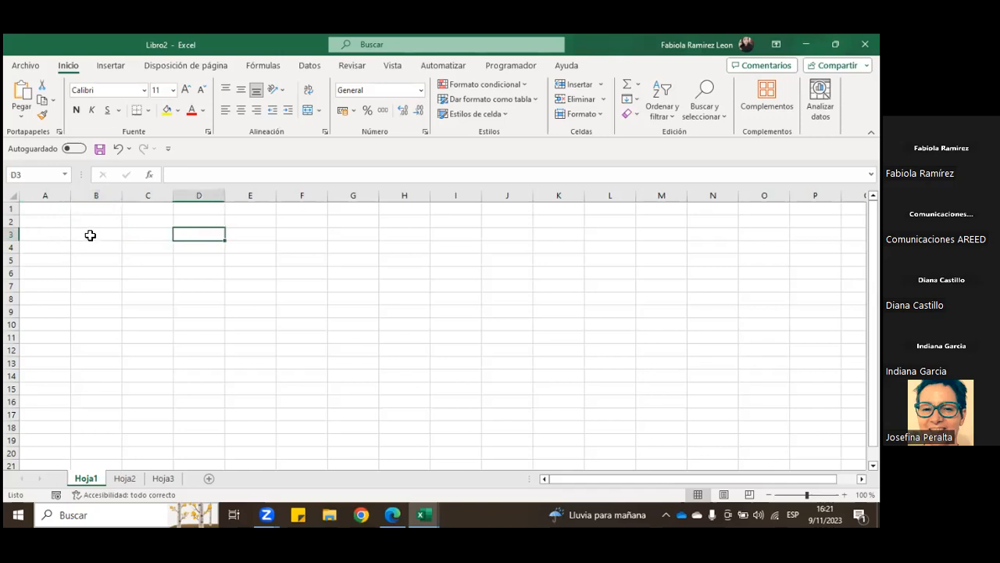
left_click(90, 235)
left_click_drag(100, 260, 157, 335)
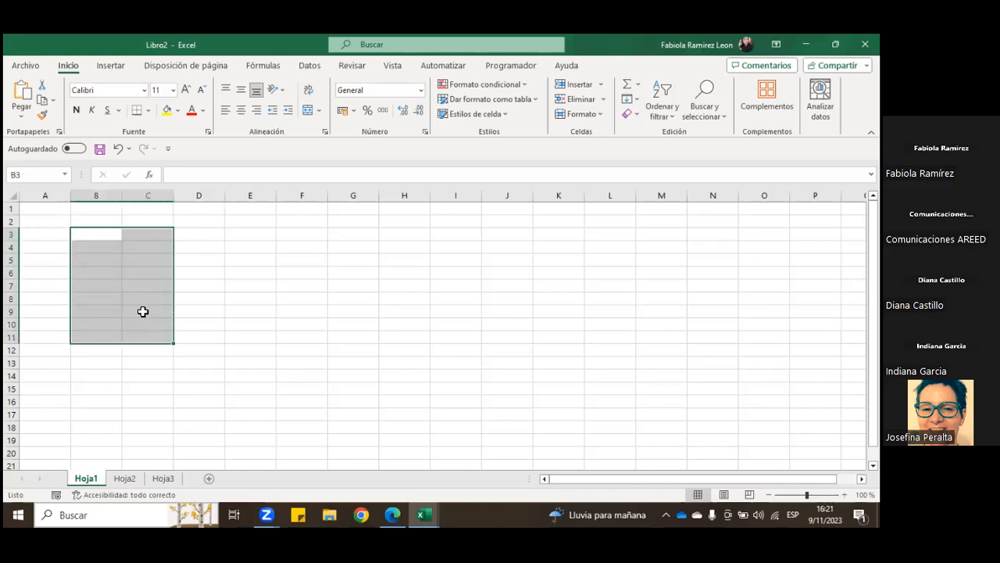
left_click(63, 233)
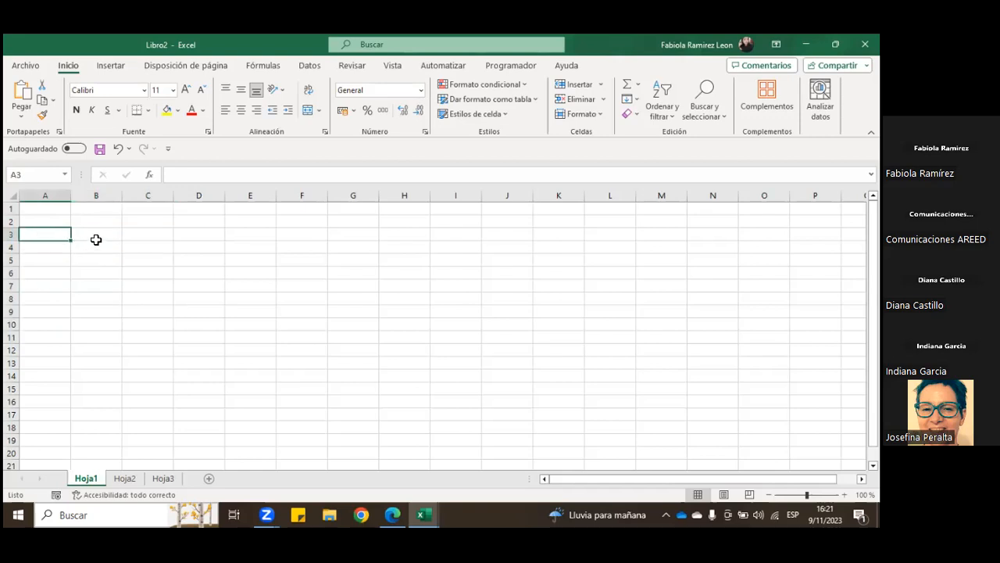
Step: Highlight the entire columns B and C one after the other, and return to a single cell, B5
left_click(98, 195)
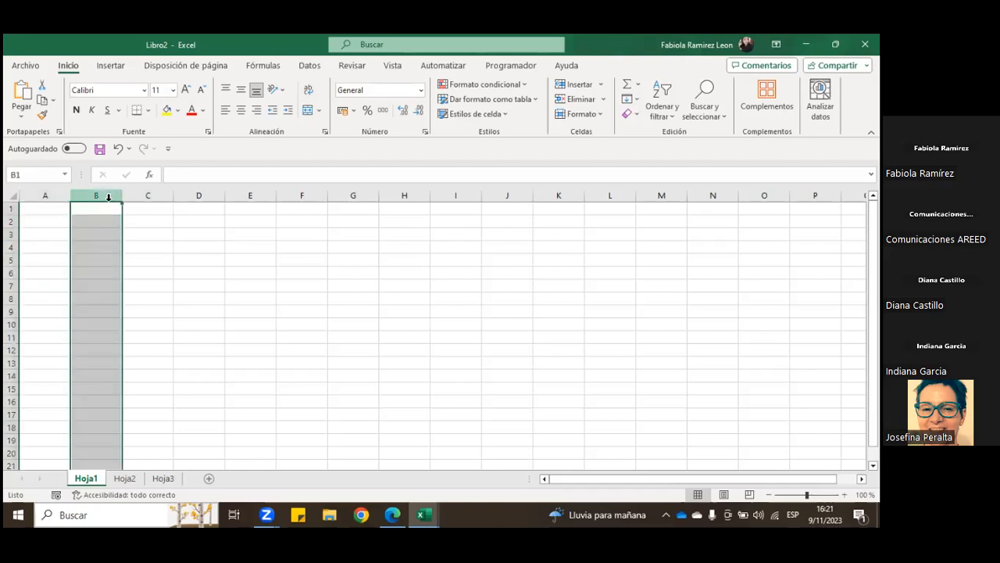
left_click(164, 196)
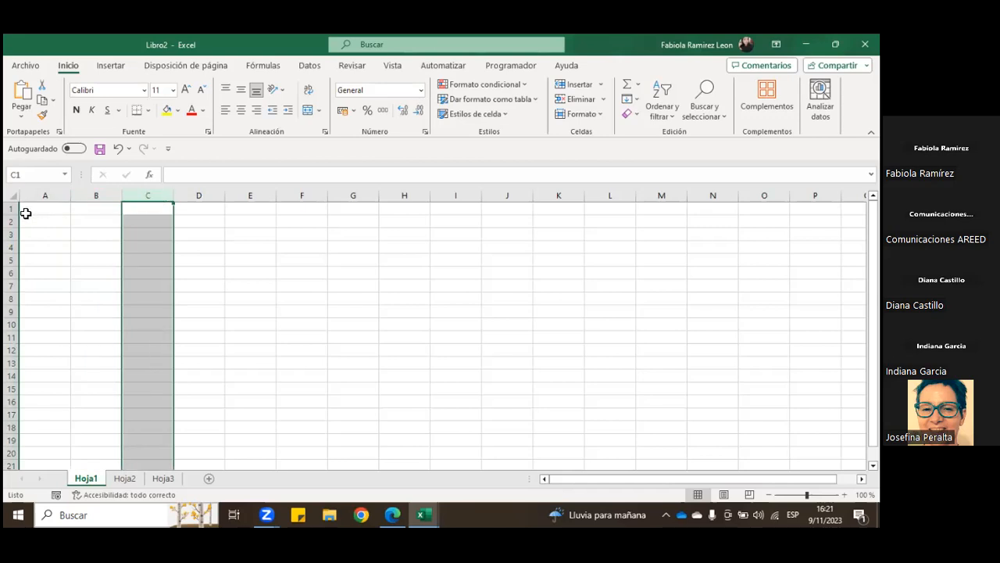
left_click(95, 258)
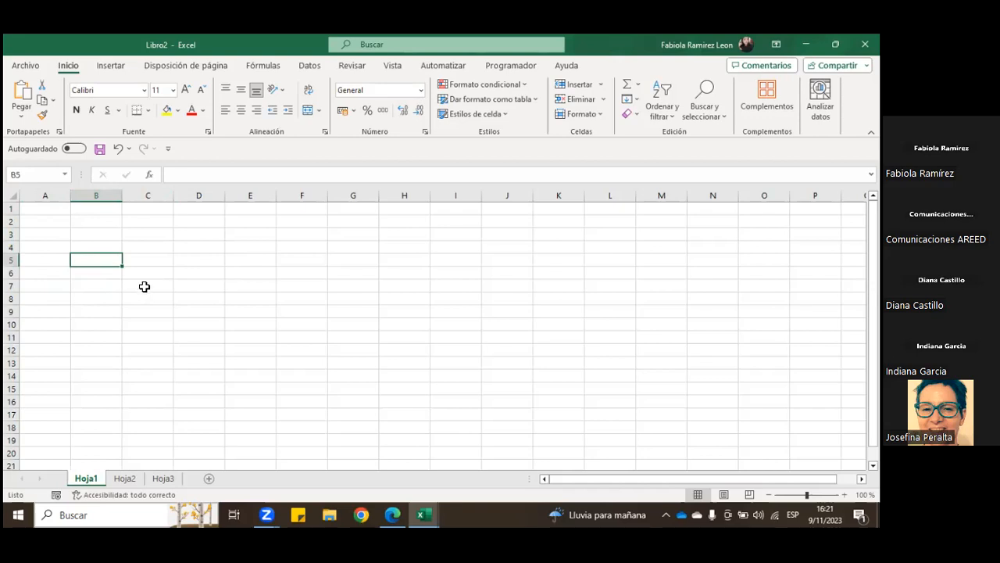
Step: Compare single cells with a range by selecting B3, D3 and the block B3:C10, ending on cell D4
left_click(79, 235)
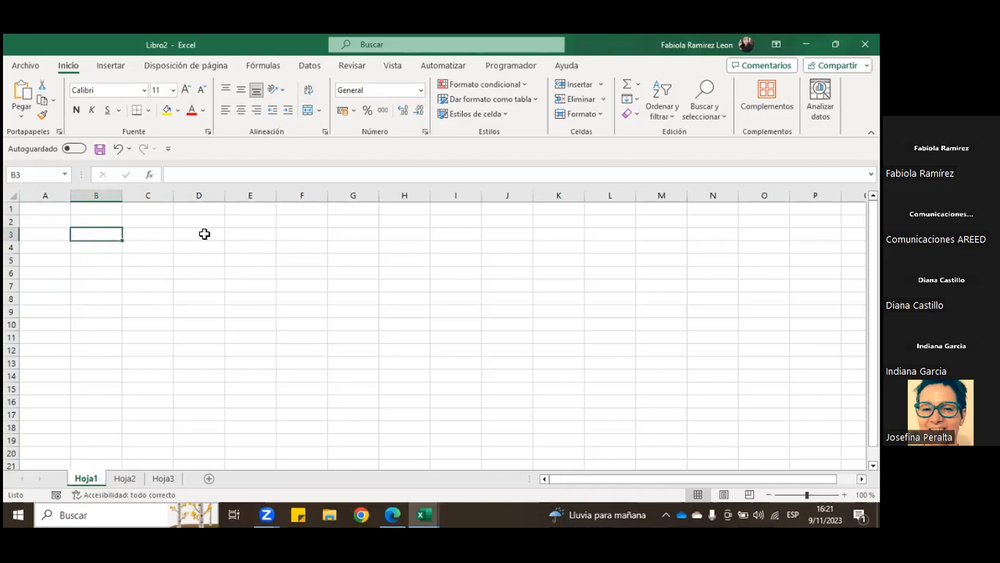
left_click(201, 234)
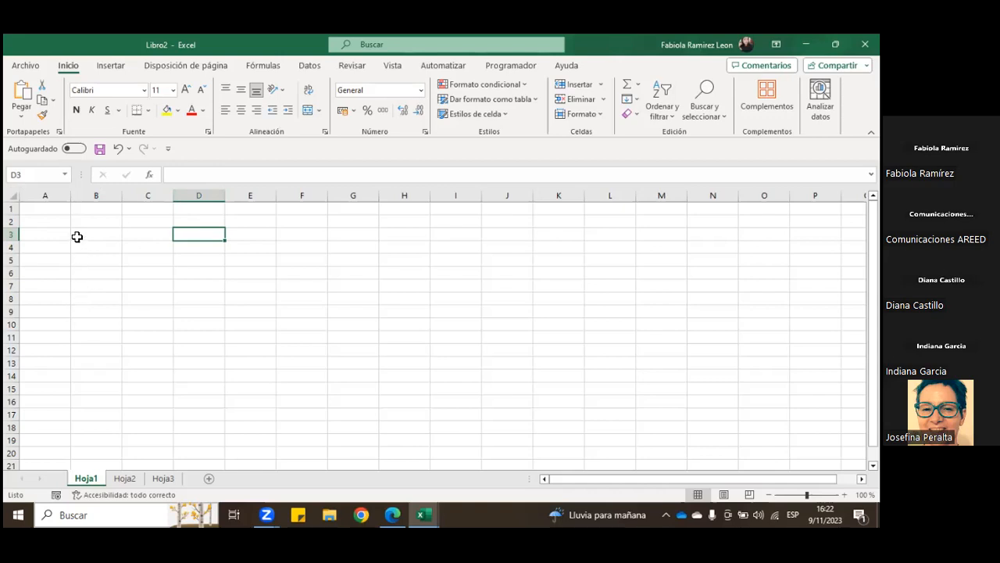
left_click_drag(76, 233, 170, 324)
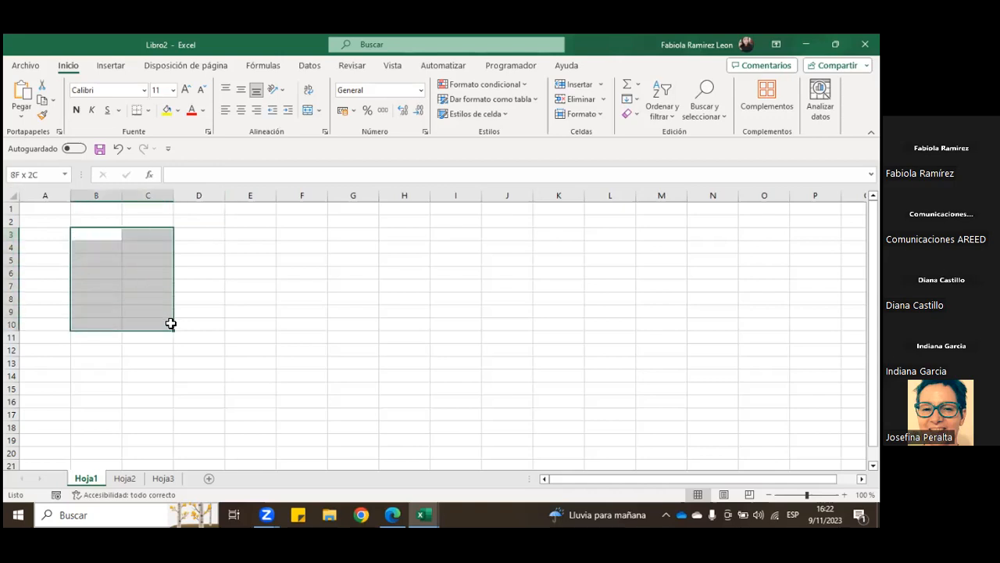
left_click_drag(96, 231, 152, 327)
left_click_drag(153, 328, 152, 328)
left_click(105, 236)
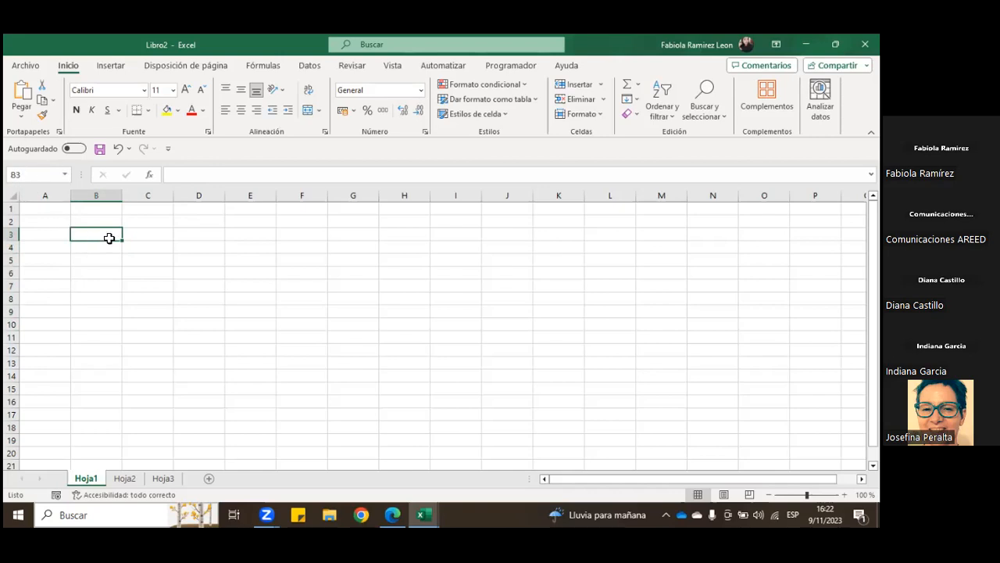
left_click(176, 250)
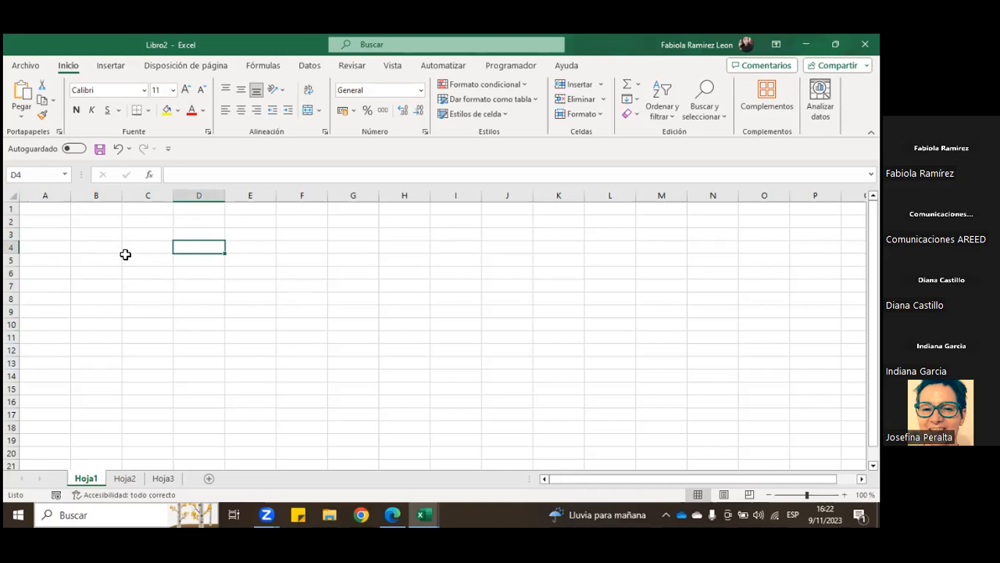
Step: Highlight the example ranges B3:C8, B3:E7 and A2:A3 on Hoja1
left_click_drag(78, 237, 154, 298)
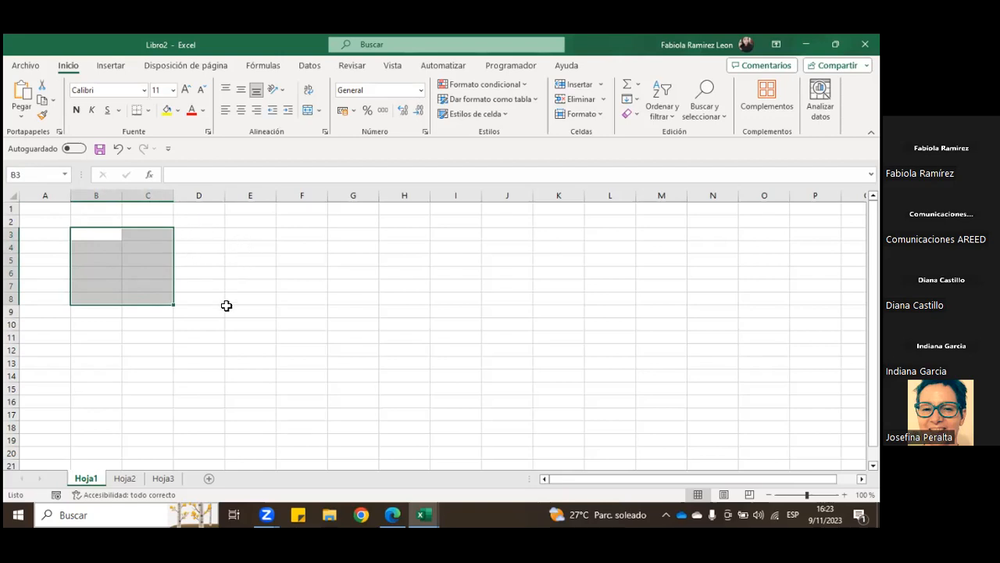
left_click(227, 307)
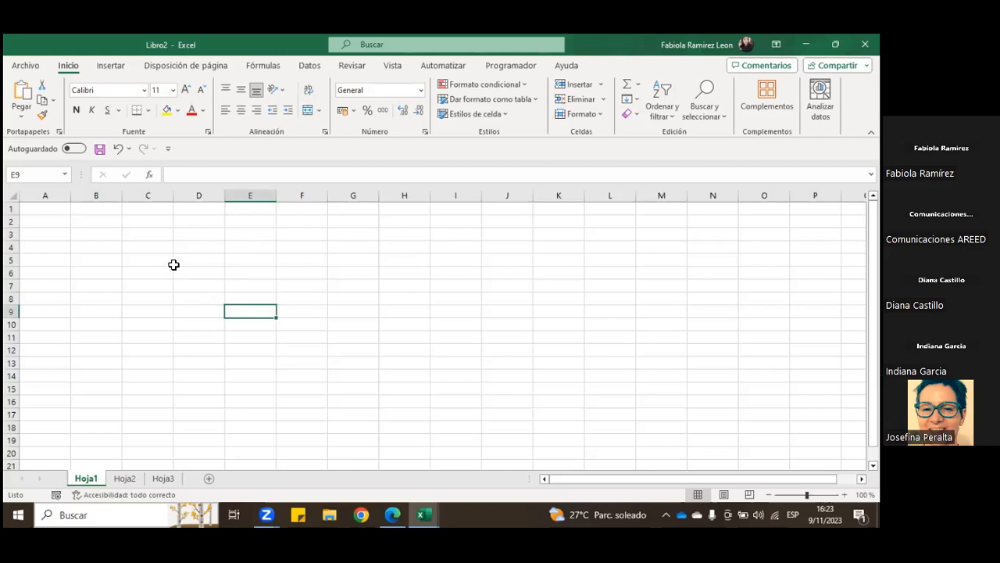
left_click_drag(98, 233, 224, 288)
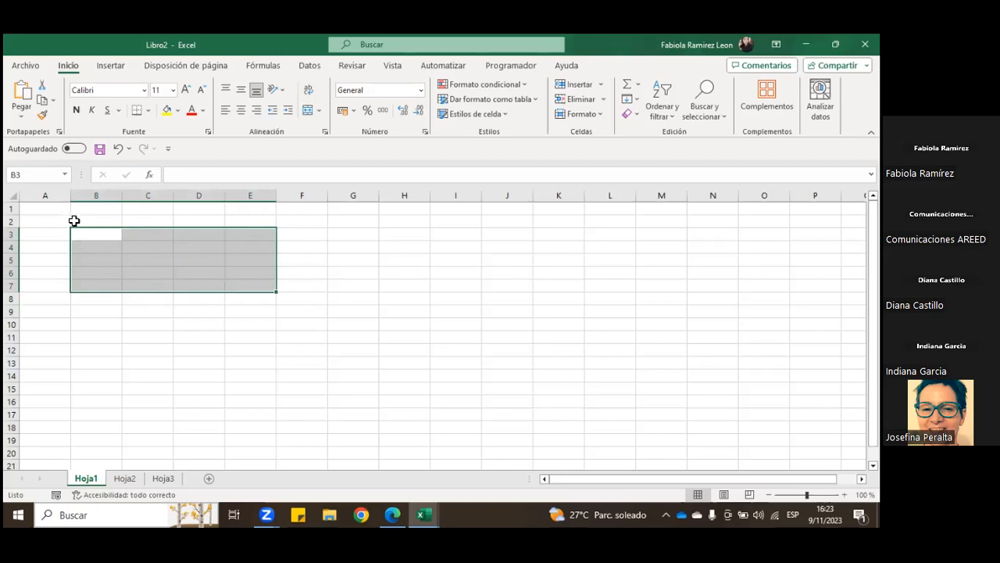
left_click_drag(46, 222, 44, 237)
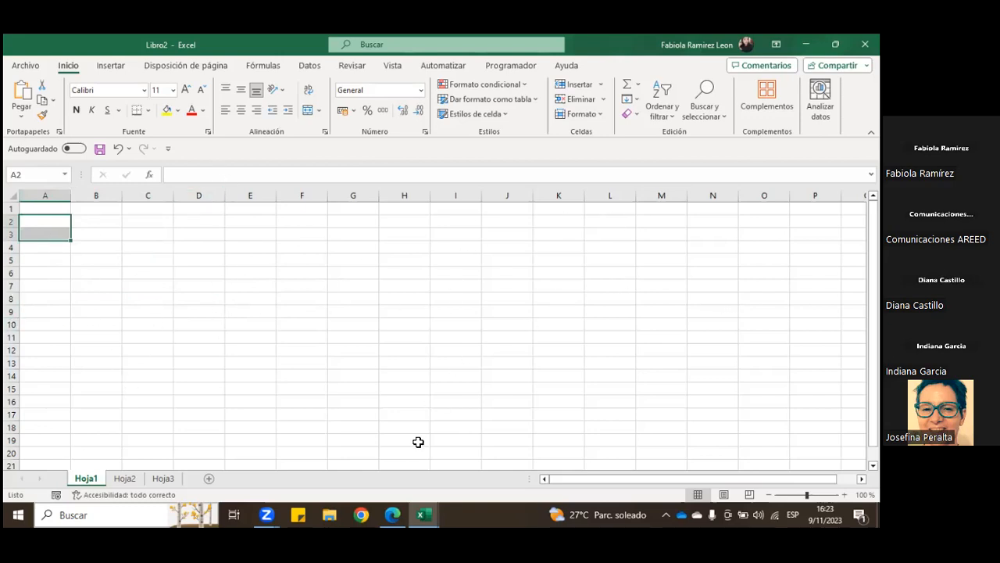
Step: Look over the extent of the empty Hoja1 sheet downwards and sideways, and move the active cell along row 10, ending on A10
scroll(243, 311, "down", 3)
scroll(232, 306, "down", 5)
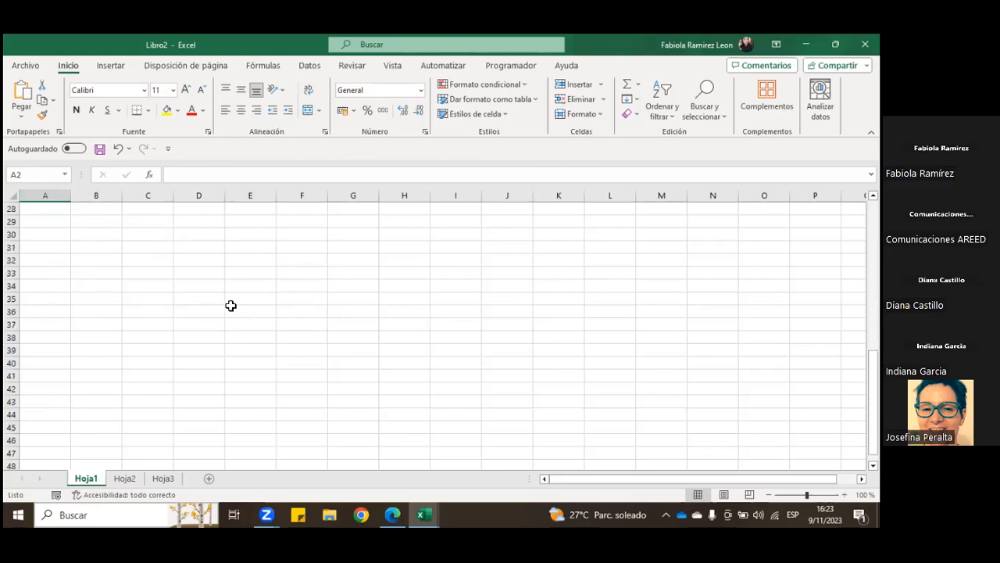
scroll(234, 309, "up", 8)
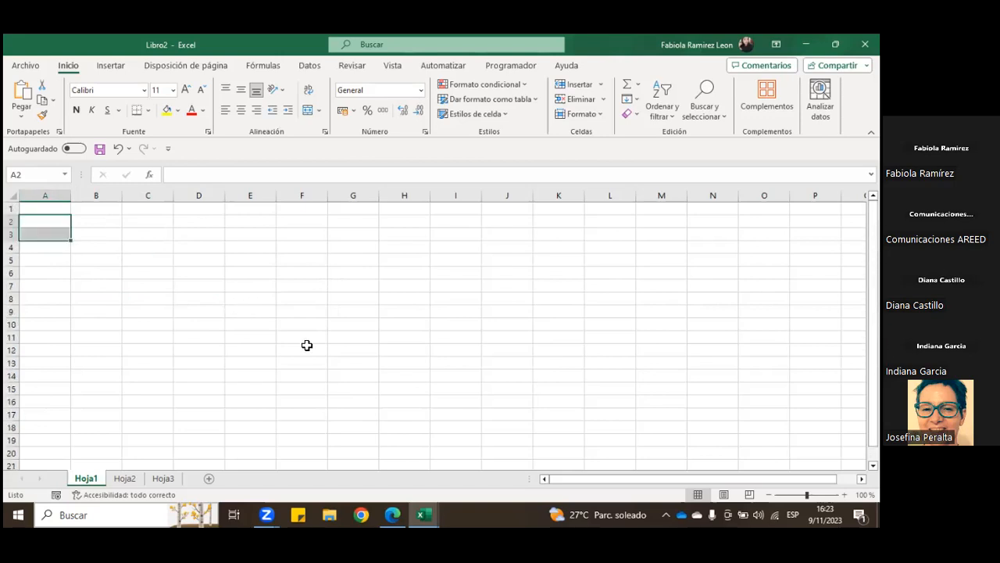
left_click_drag(610, 478, 727, 455)
left_click(852, 324)
key("Right")
key("Right")
key("Right")
key("Left")
key("Left")
key("Left")
key("Left")
key("Left")
key("Left")
key("Left")
key("Left")
key("Left")
key("Left")
key("Left")
key("Left")
key("Left")
key("Left")
key("Left")
key("Left")
key("Left")
key("Left")
key("Left")
key("Left")
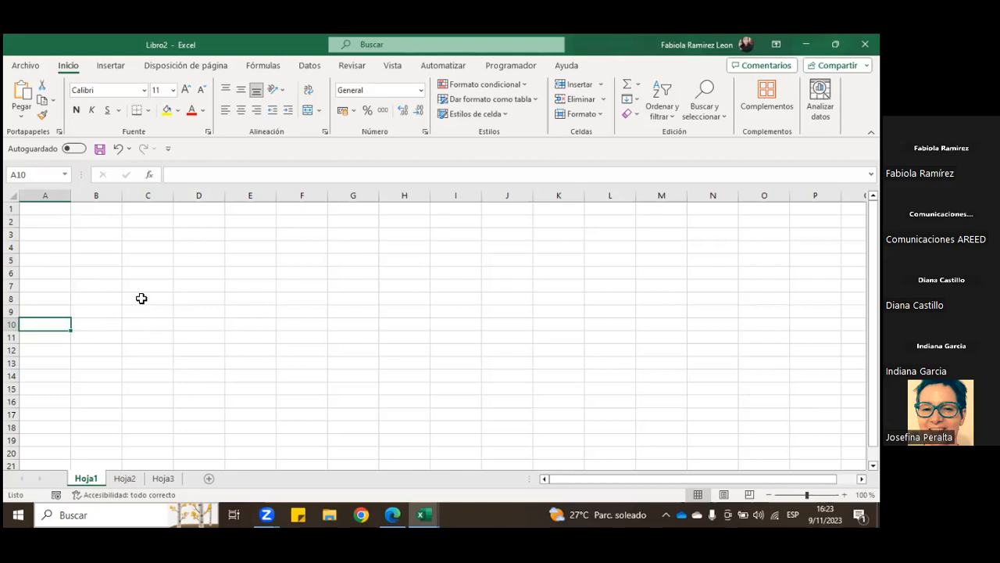
Step: Enter the numbers 1, 2 and 3 in cells A3, A4 and A5
left_click(59, 238)
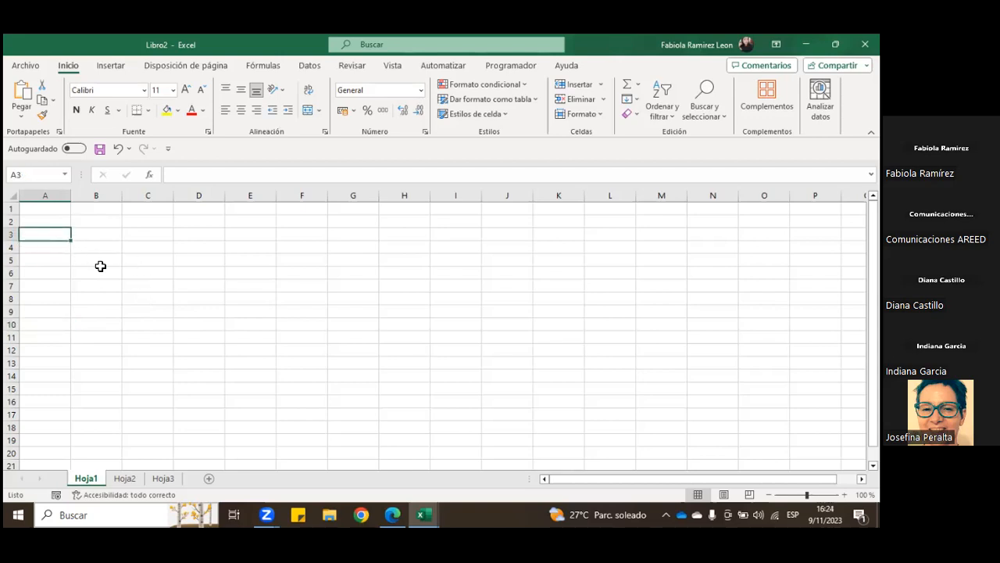
type("1")
key("Return")
type("2")
key("Return")
type("3")
key("Return")
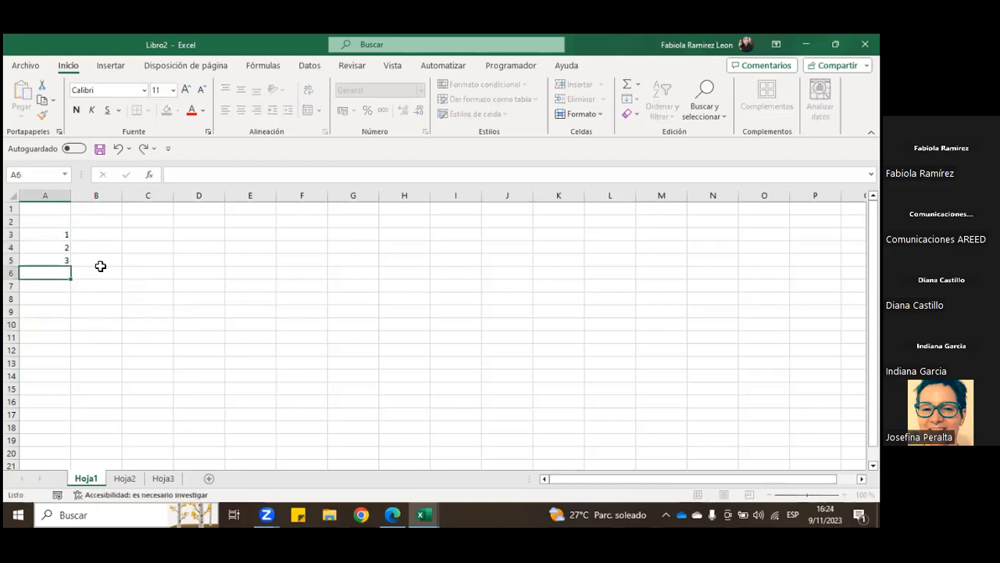
Step: Extend the number series from A3:A5 down column A to 37 in A39, and return to cell A3
left_click_drag(68, 236, 54, 400)
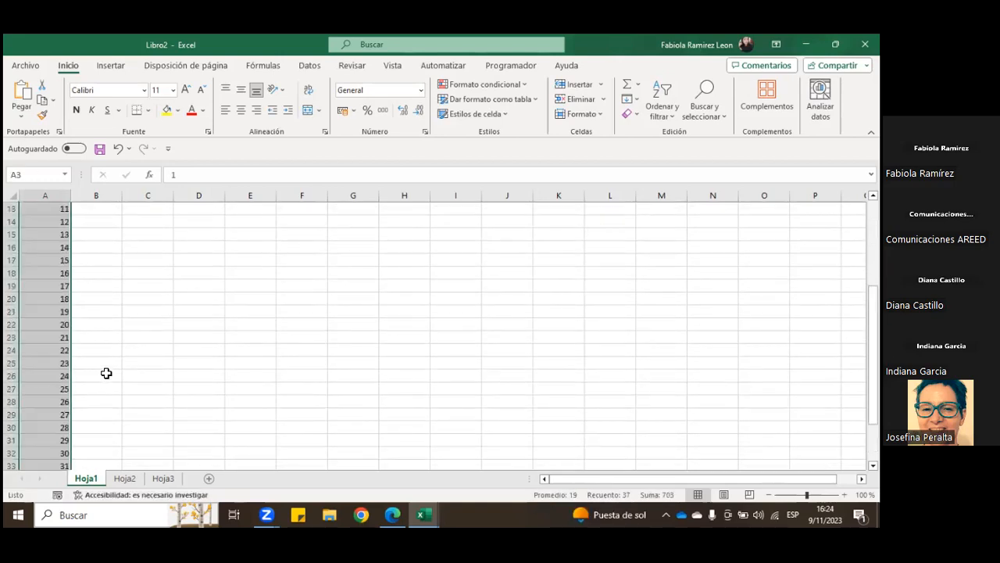
scroll(106, 372, "up", 4)
left_click(111, 272)
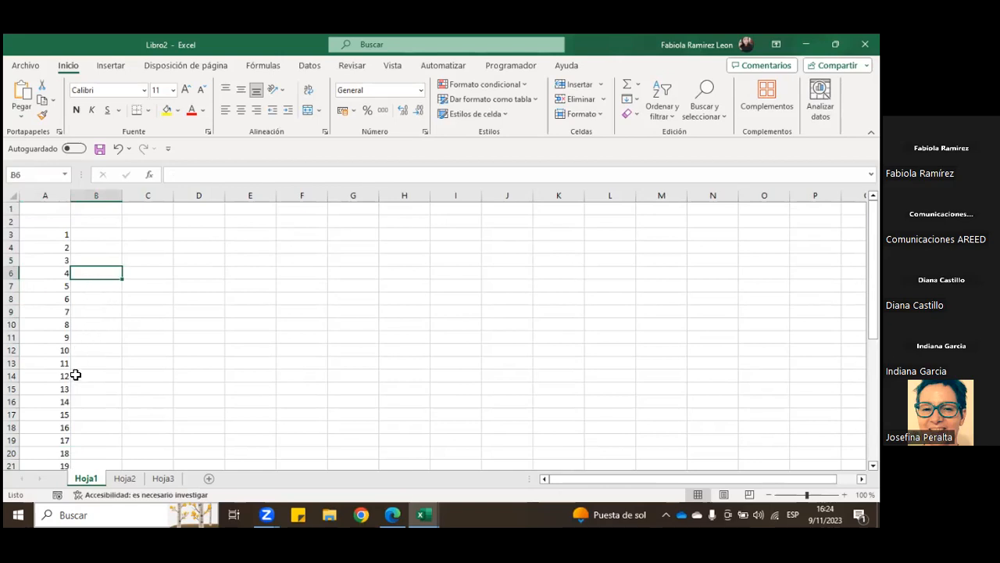
left_click(55, 233)
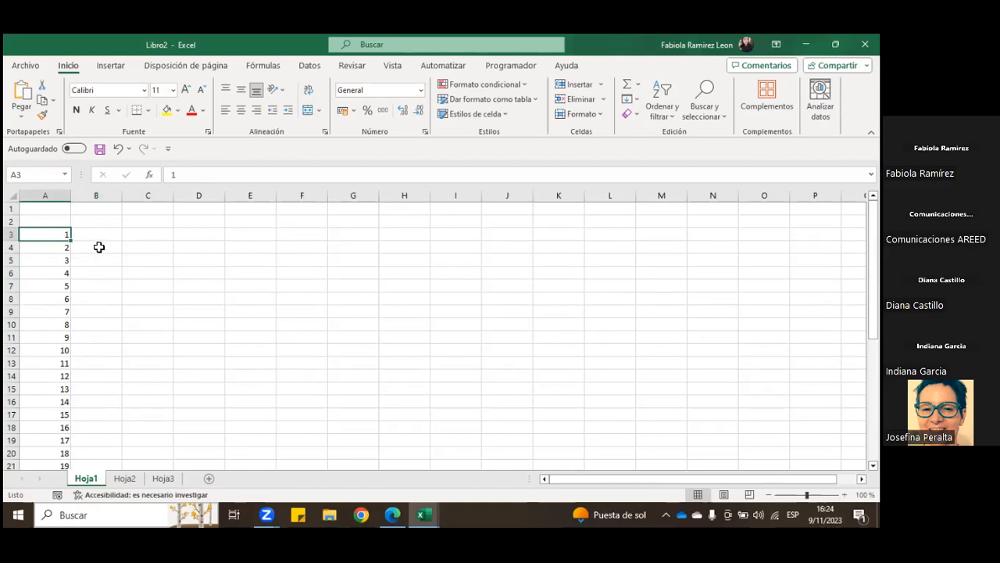
scroll(46, 405, "down", 8)
scroll(46, 405, "up", 8)
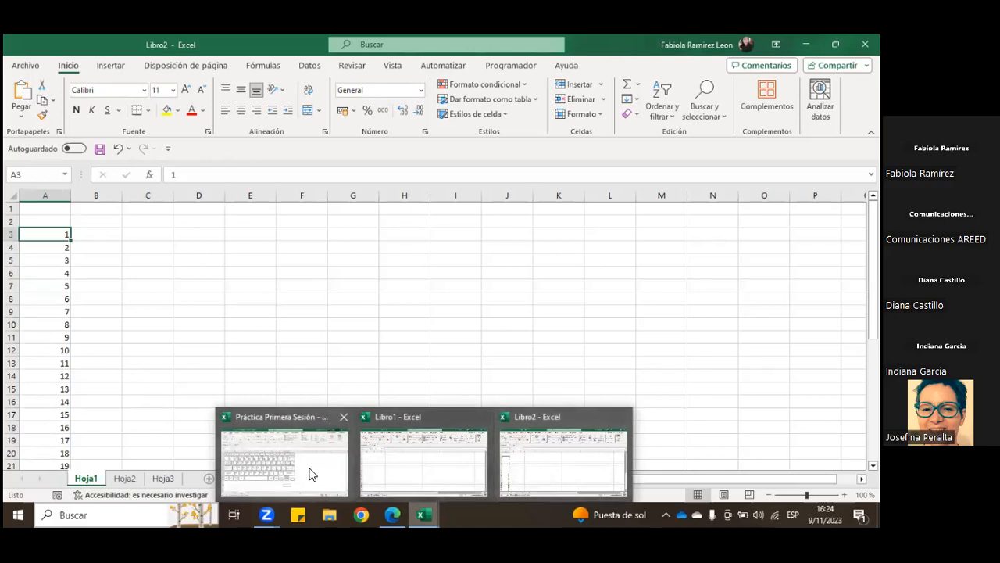
Step: Copy the keyboard picture from the Teclado sheet of Práctica Primera Sesión and paste it at D10 on Hoja1 of Libro2
key("alt+Tab")
left_click(233, 300)
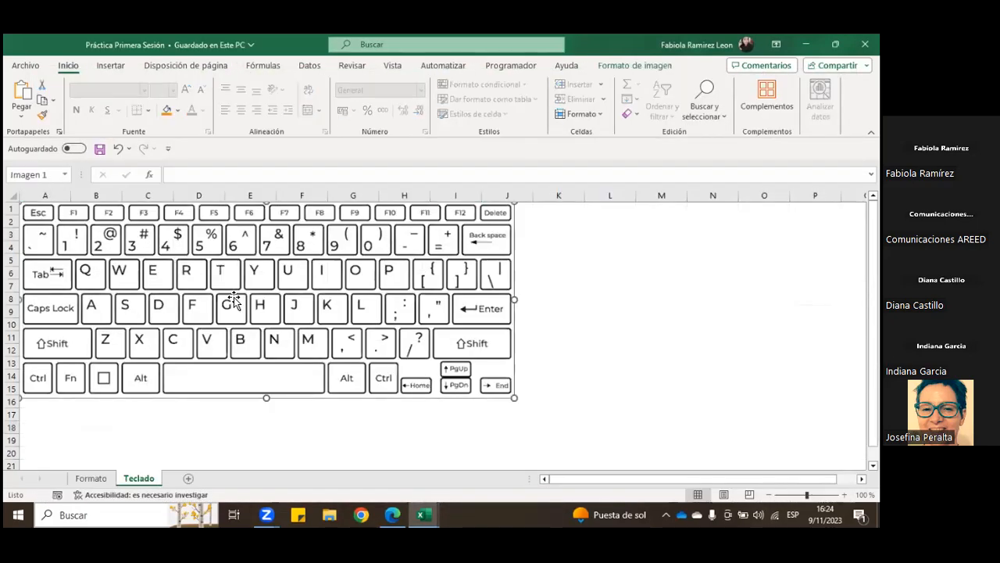
mouse_move(428, 514)
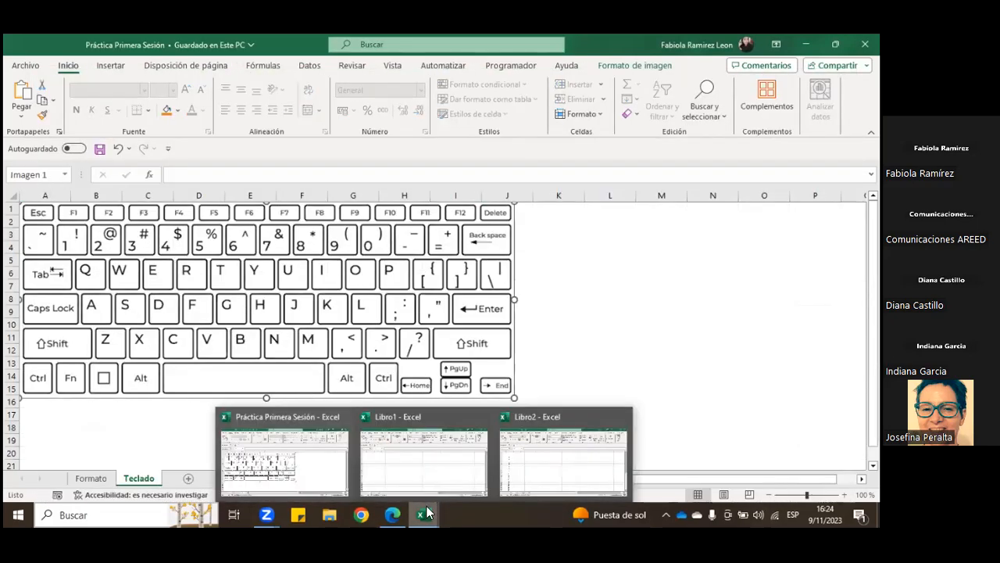
left_click(559, 459)
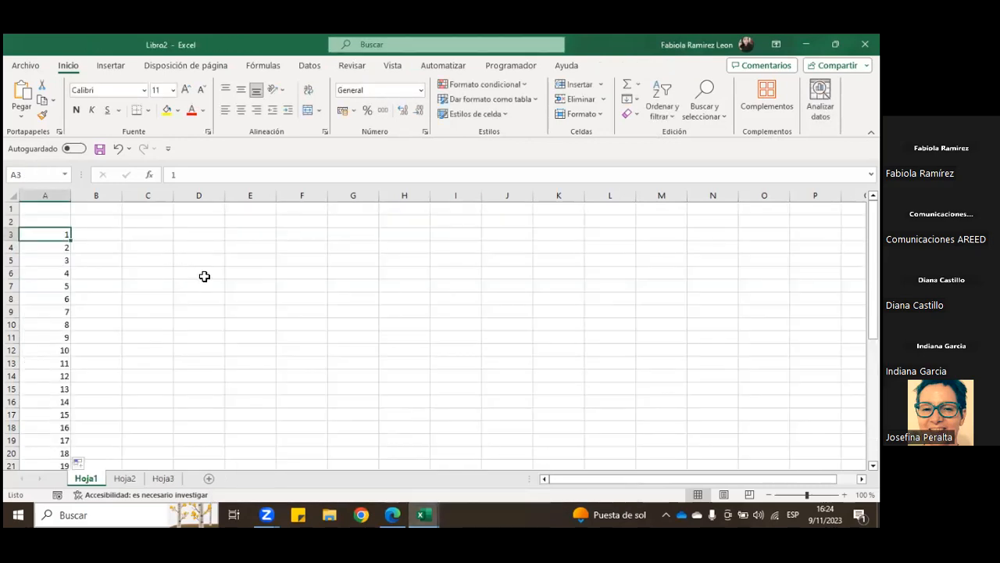
left_click(205, 328)
key("ctrl+v")
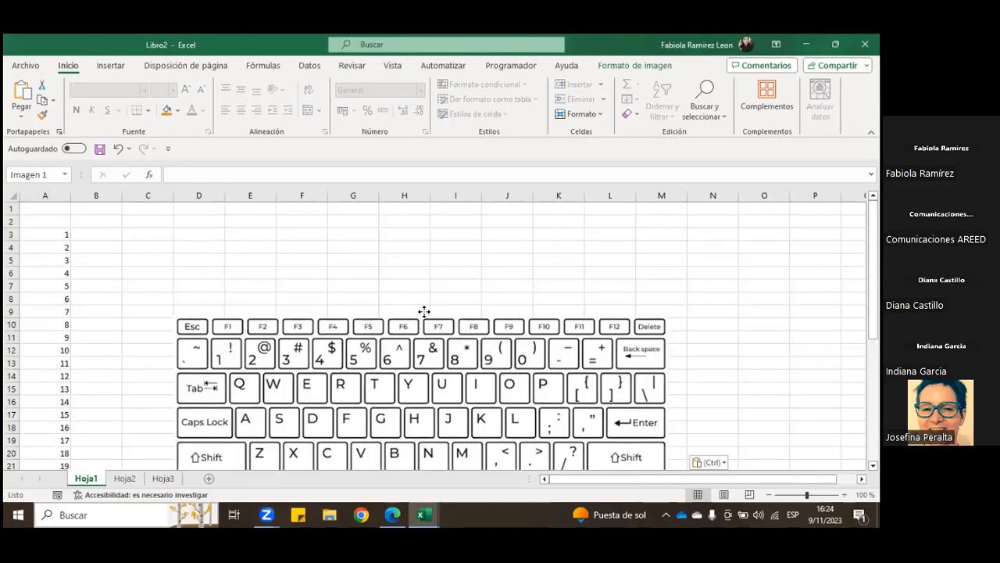
Step: Shrink the keyboard picture, place it beside the numbers over about C2 to J13, and deselect it by choosing cell D16
left_click_drag(203, 379, 179, 269)
left_click_drag(149, 210, 247, 295)
left_click_drag(441, 303, 338, 272)
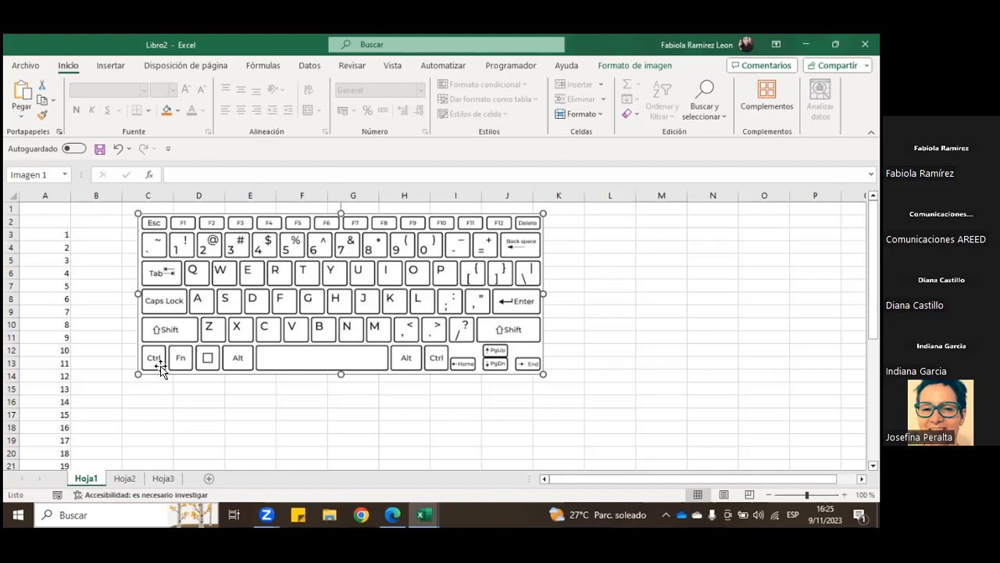
left_click(203, 405)
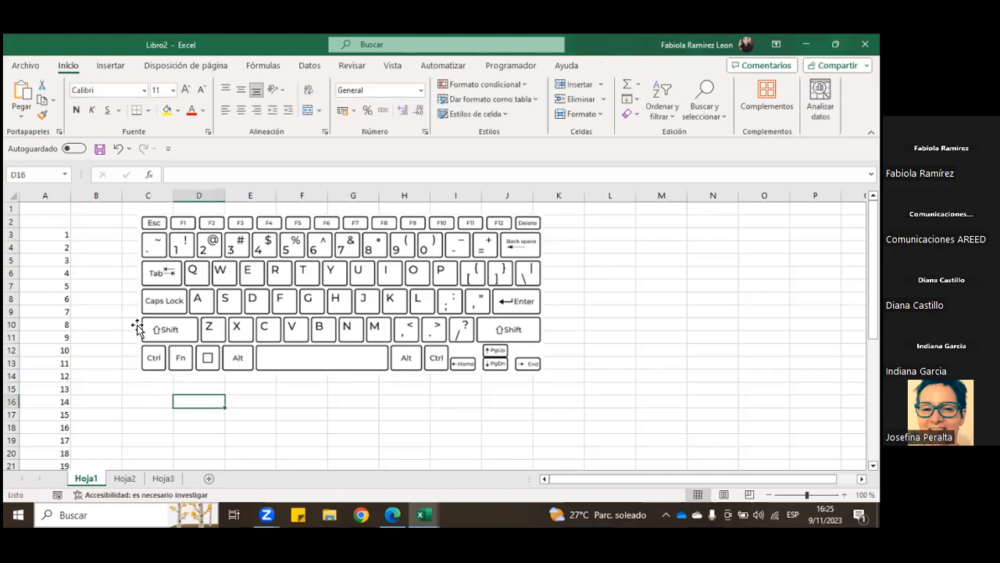
Step: Jump from A3 to the last filled cell of column A, A39, and back to A3
left_click(49, 233)
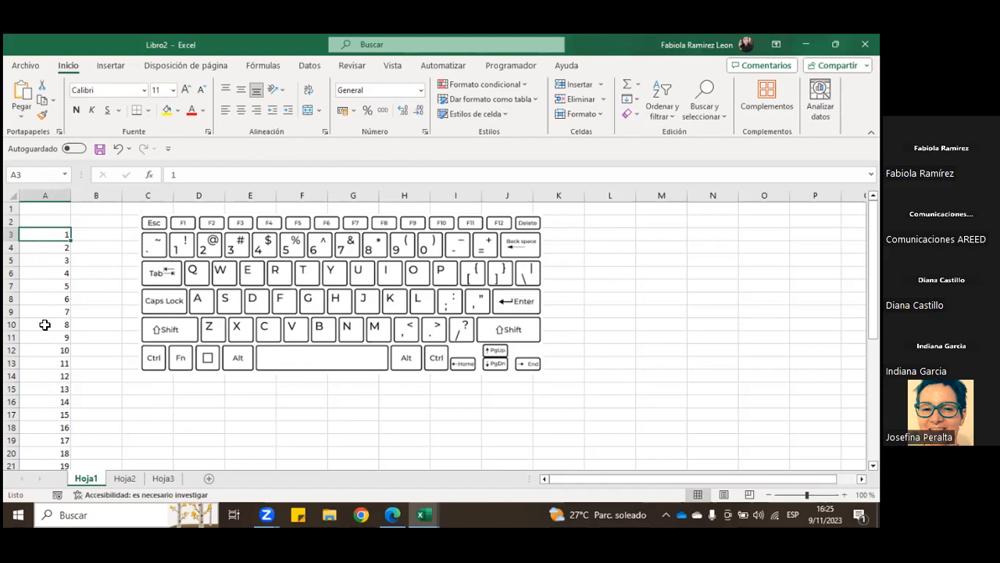
double_click(62, 242)
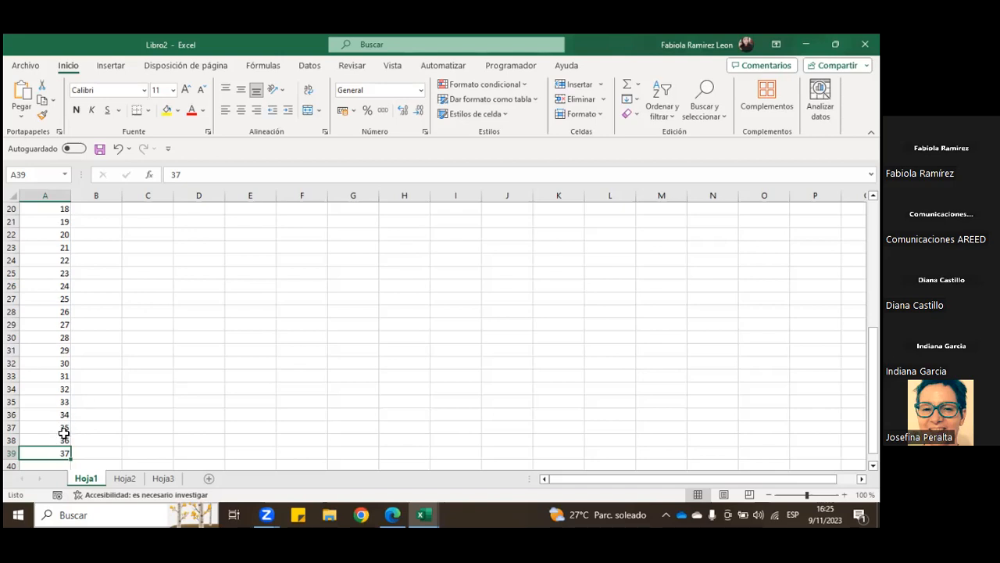
key("ctrl+Up")
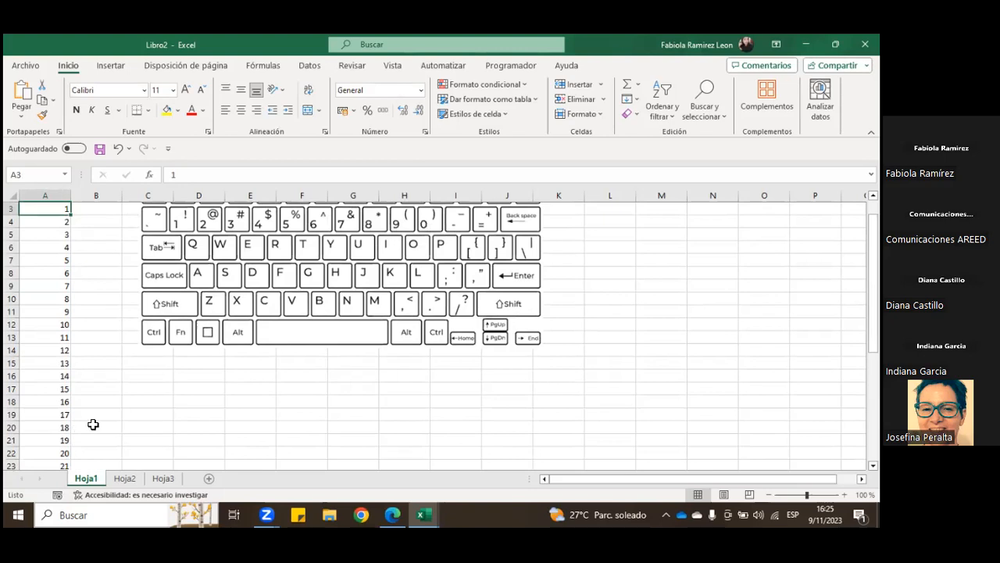
scroll(88, 418, "up", 1)
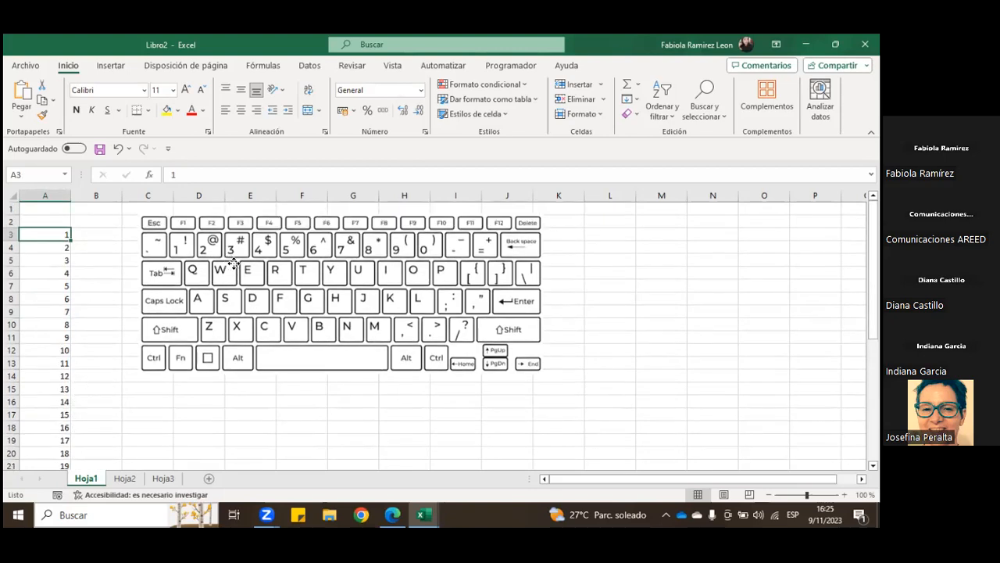
Step: Move the keyboard picture down to about E9, and enter 2 in B3 and 3 in C3
left_click_drag(224, 263, 310, 351)
left_click(81, 232)
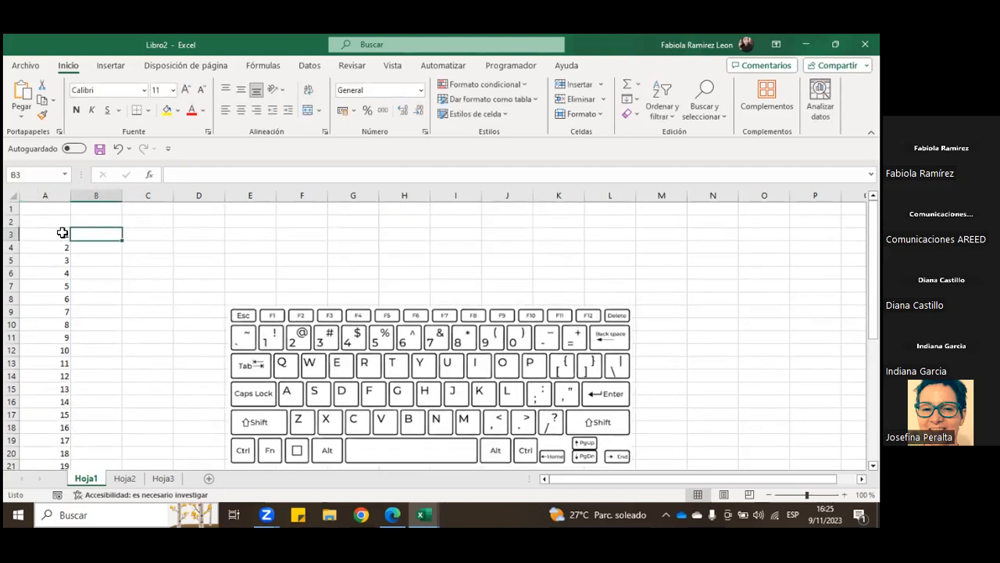
type("2")
key("Tab")
type("3")
key("Tab")
Step: Extend the series in A3:C3 across row 3 to 20 in T3, and select cell B7
left_click_drag(60, 233, 782, 235)
left_click_drag(706, 478, 498, 477)
left_click(98, 287)
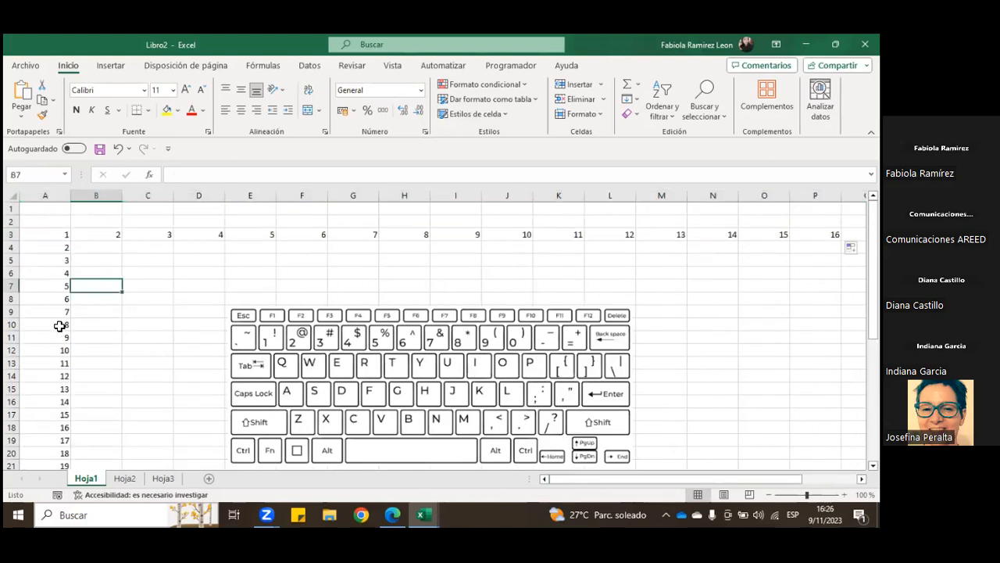
Step: Jump from A3 to the last filled cell of row 3, T3, and back to A3
left_click(54, 235)
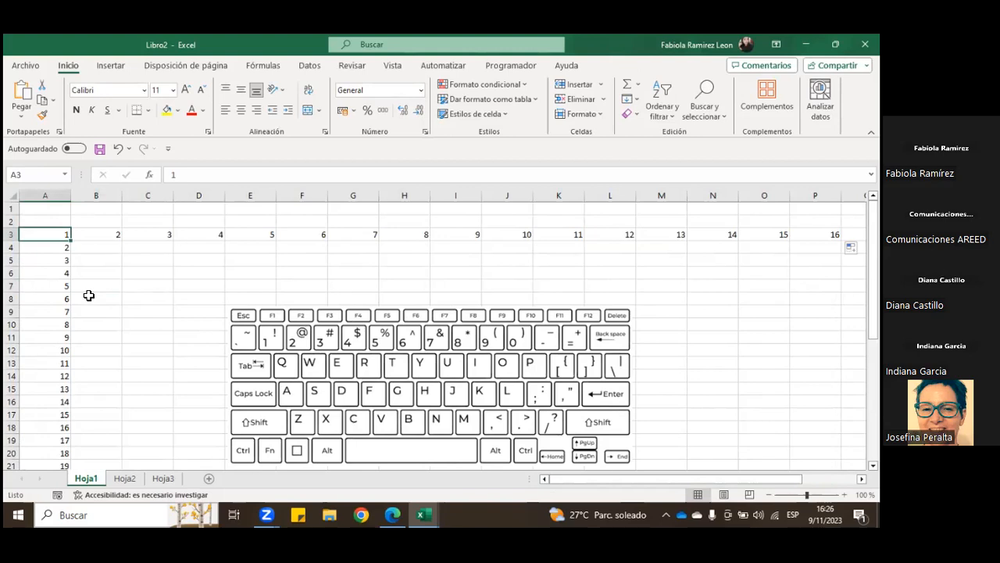
key("ctrl+Right")
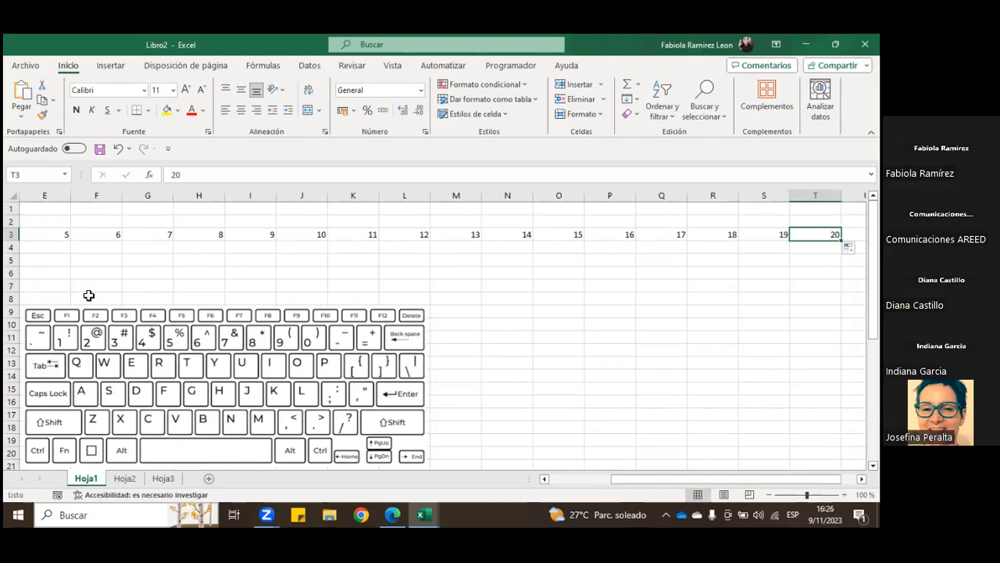
key("ctrl+Left")
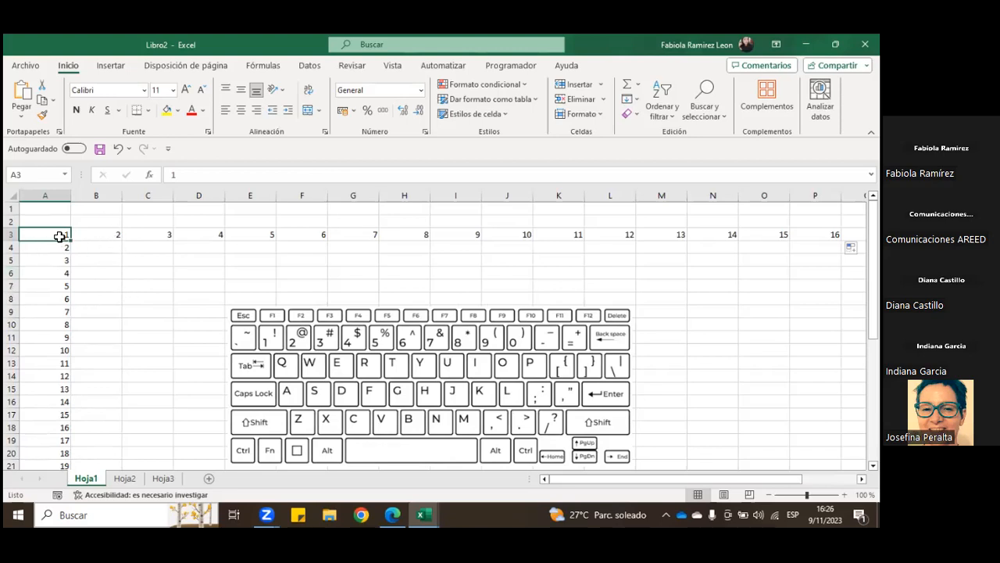
Step: Fill the numbers 1 to 37 from A3:A39 across into columns B and C
left_click_drag(60, 242, 150, 415)
scroll(150, 408, "up", 7)
left_click(103, 248)
Step: Jump from B3 to the last filled cell B39, go across to C39, and jump back up to C1
left_click(100, 234)
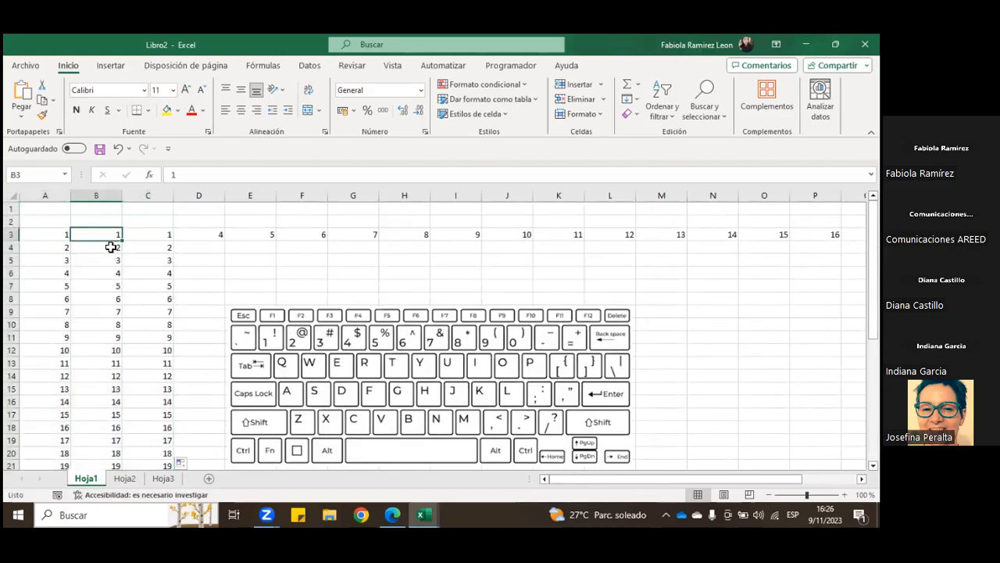
key("ctrl+Down")
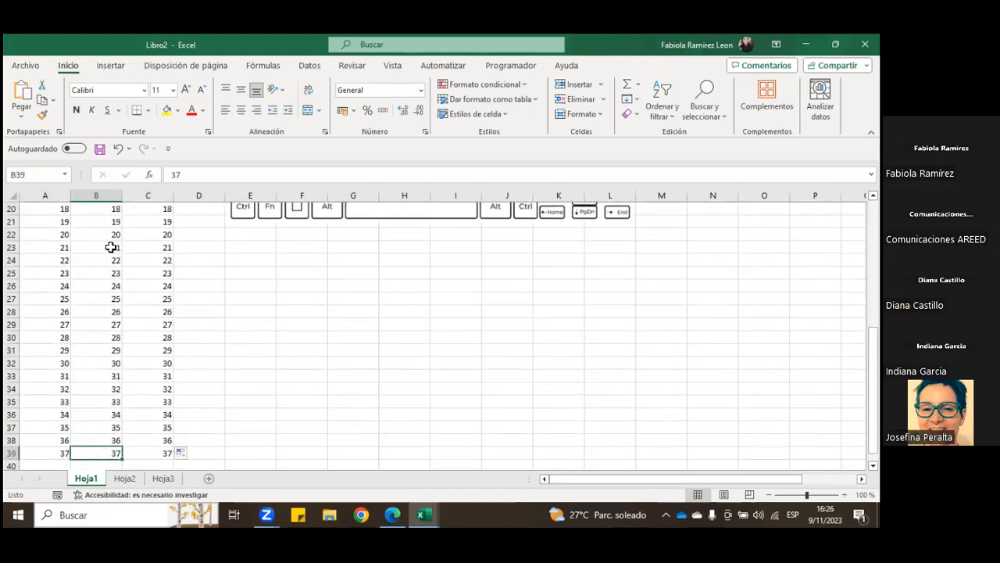
key("Right")
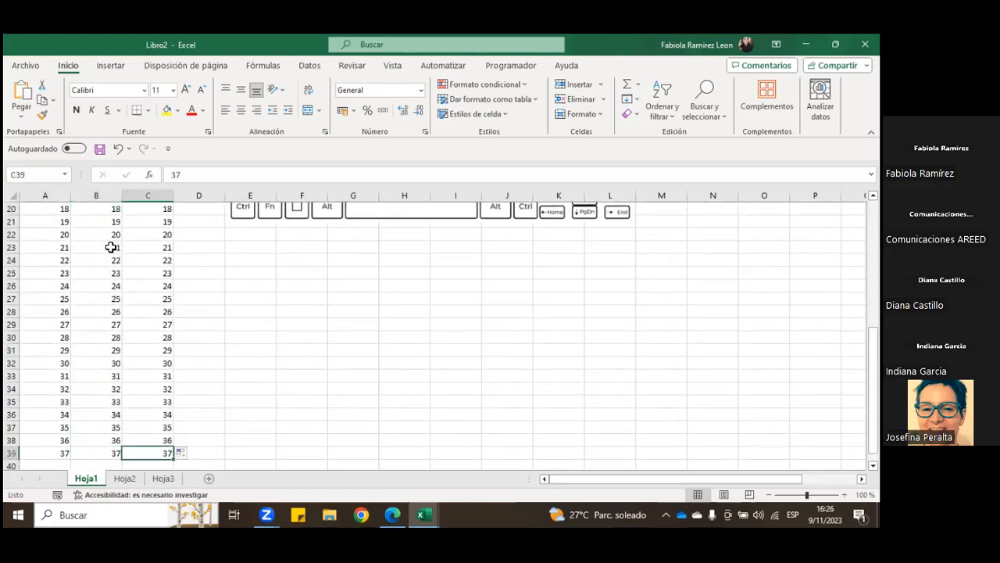
key("ctrl+Up")
key("ctrl+Up")
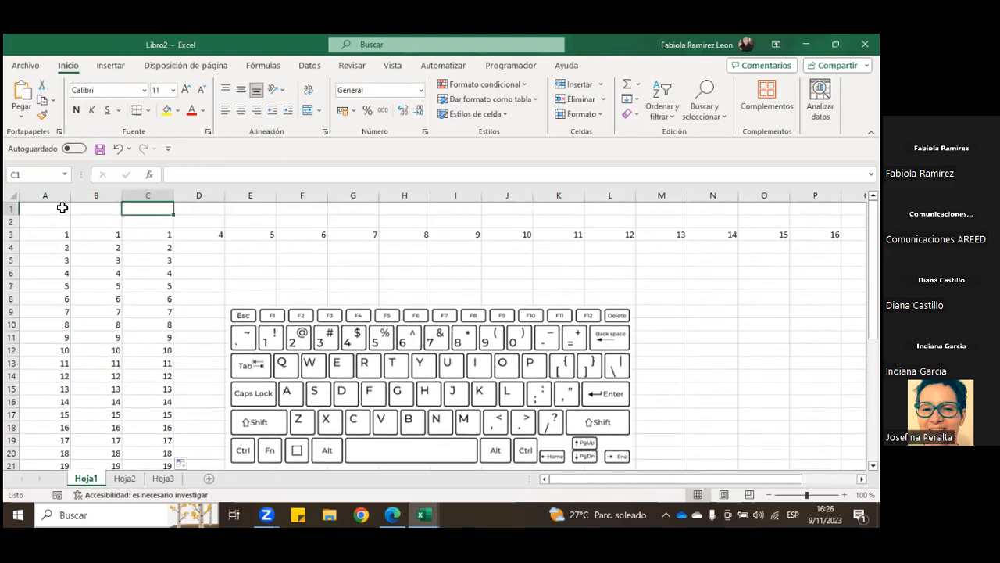
left_click_drag(73, 234, 152, 440)
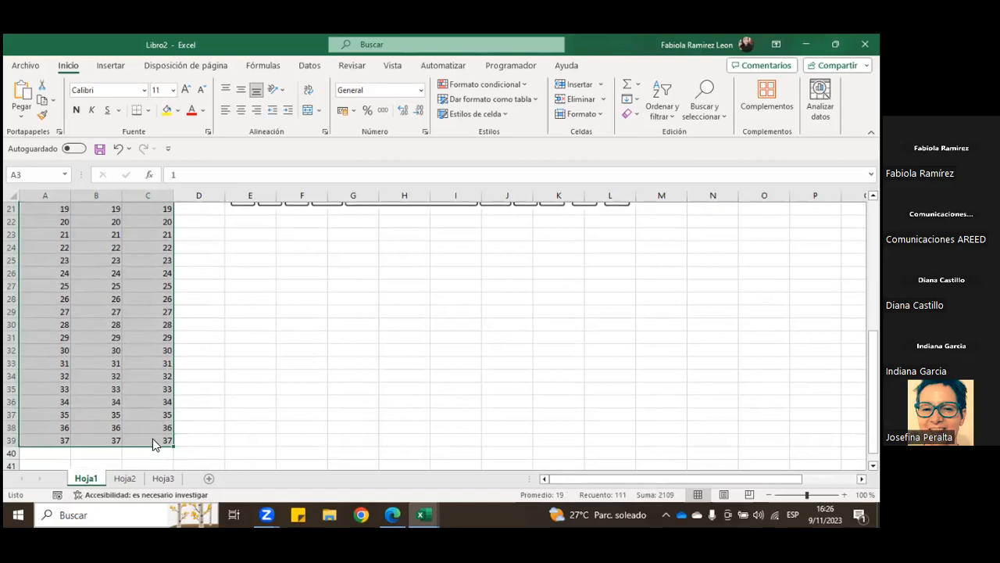
right_click(153, 440)
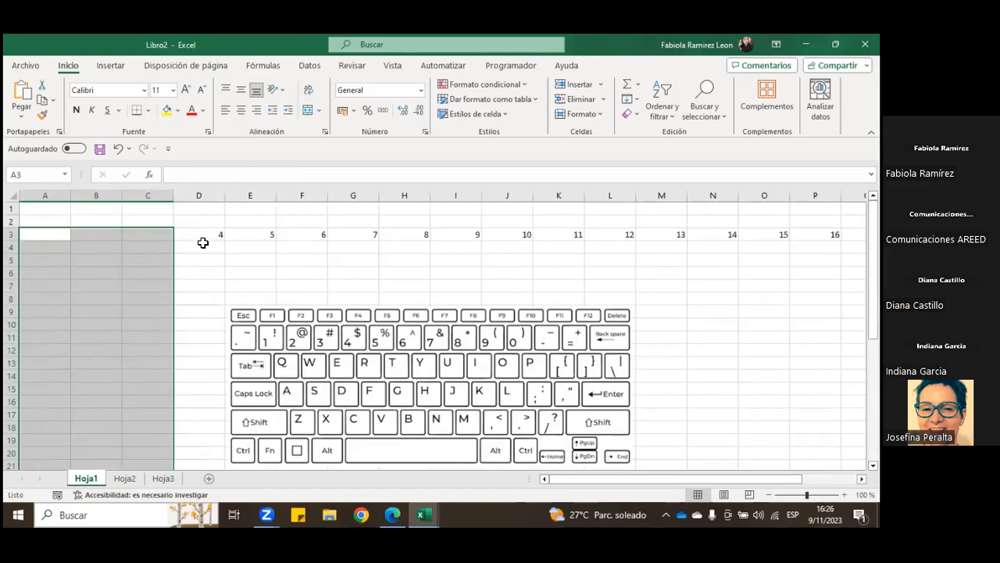
left_click(117, 148)
Step: Clear the contents of B3:C39, keeping the series in column A, and select cell D5
left_click_drag(107, 237, 141, 390)
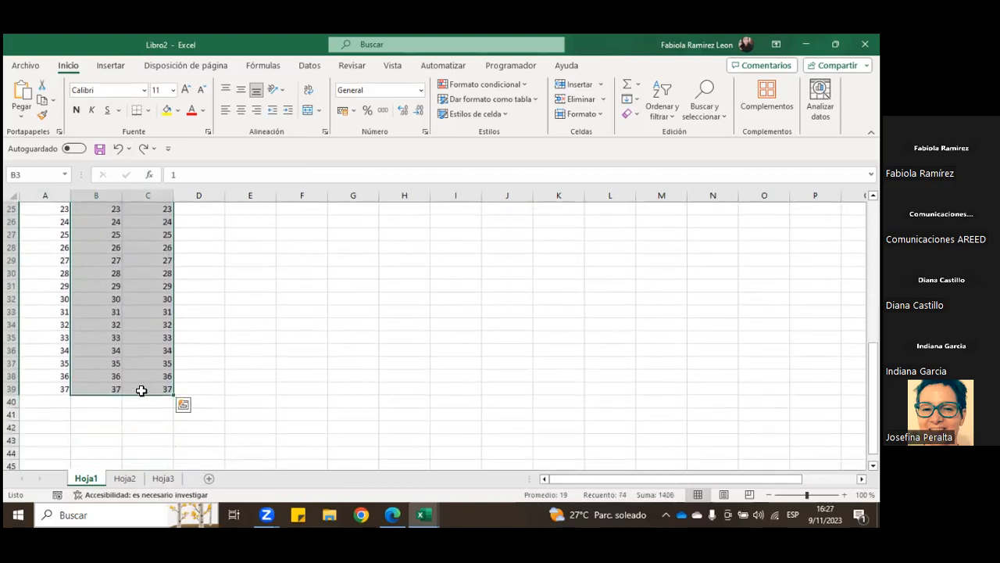
right_click(141, 392)
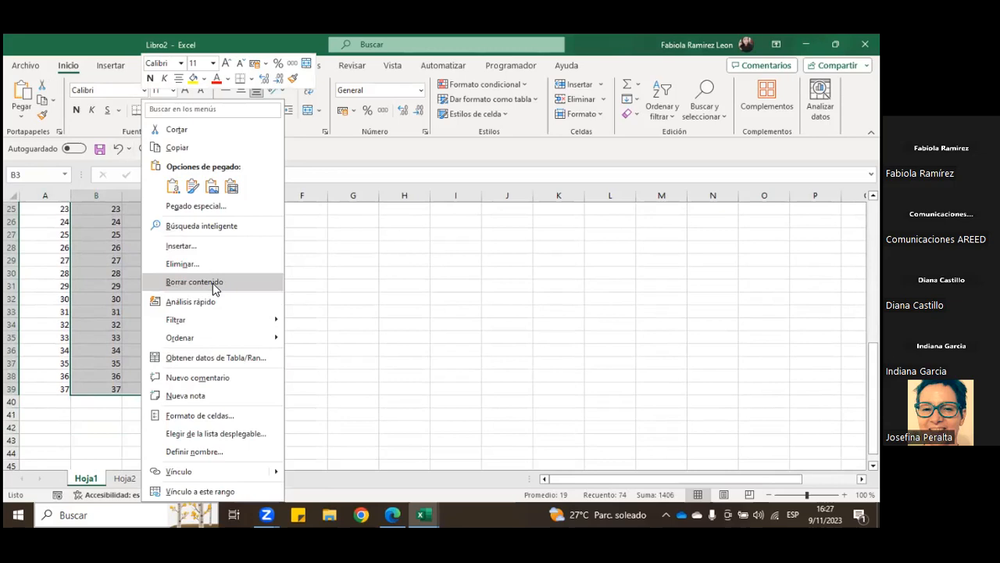
left_click(212, 283)
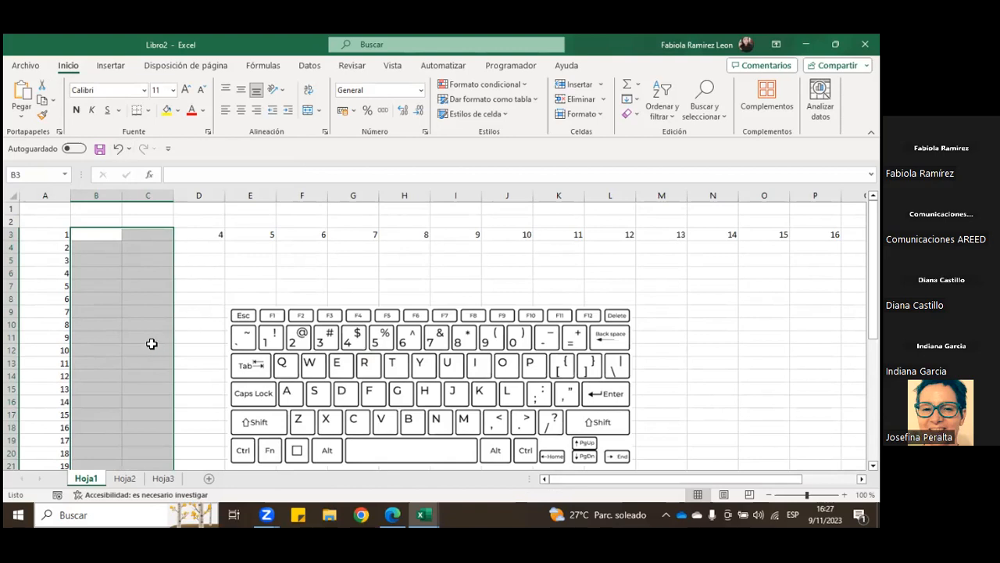
left_click(192, 264)
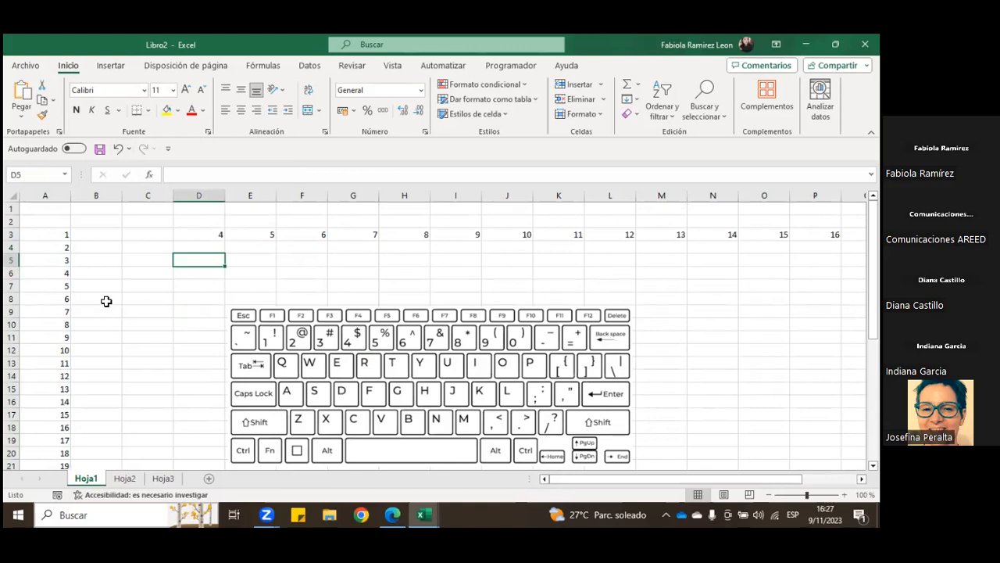
scroll(79, 306, "down", 9)
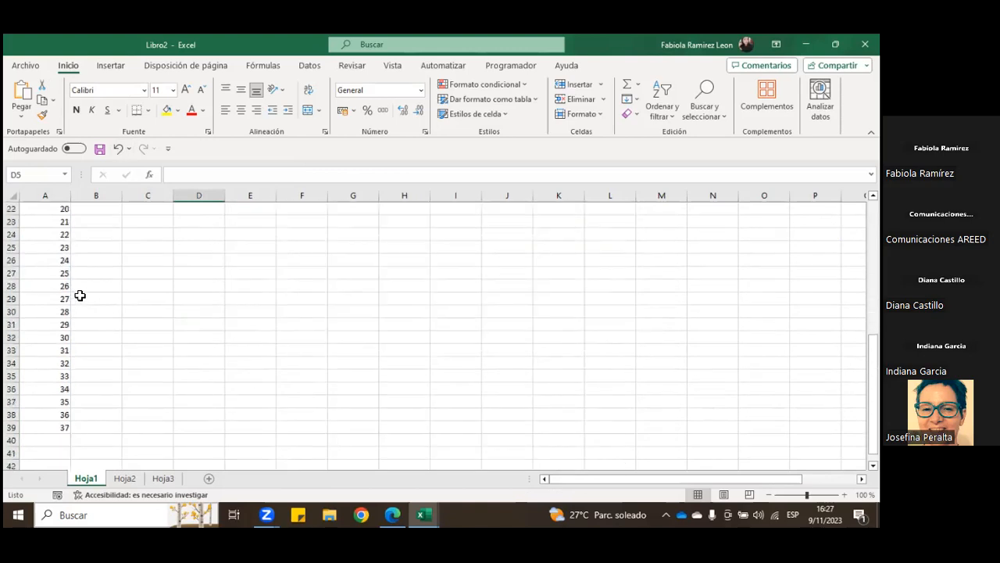
Step: Scroll through the number series in column A down past row 39 and back up to row 1 several times
scroll(82, 297, "up", 9)
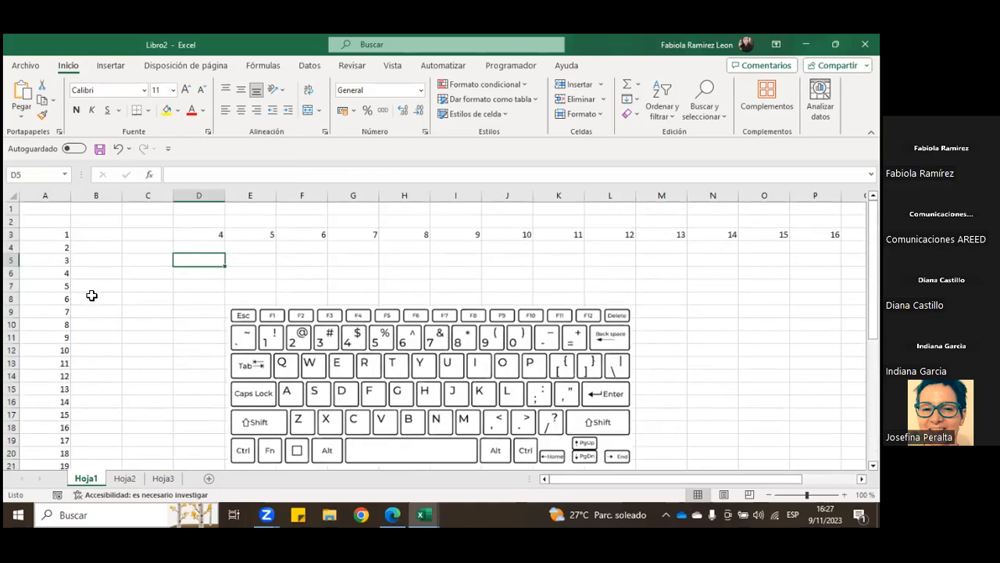
scroll(94, 294, "down", 8)
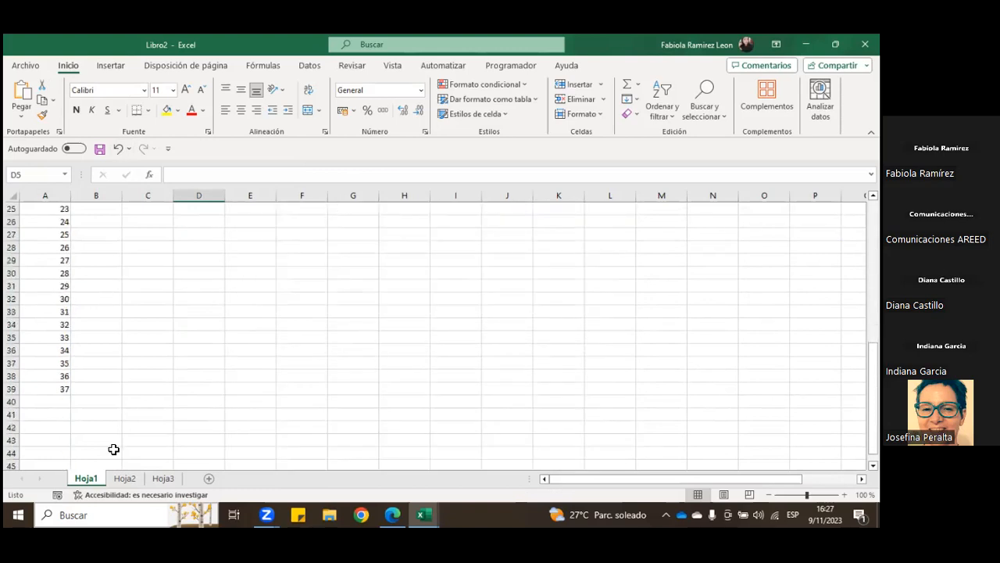
scroll(114, 355, "up", 8)
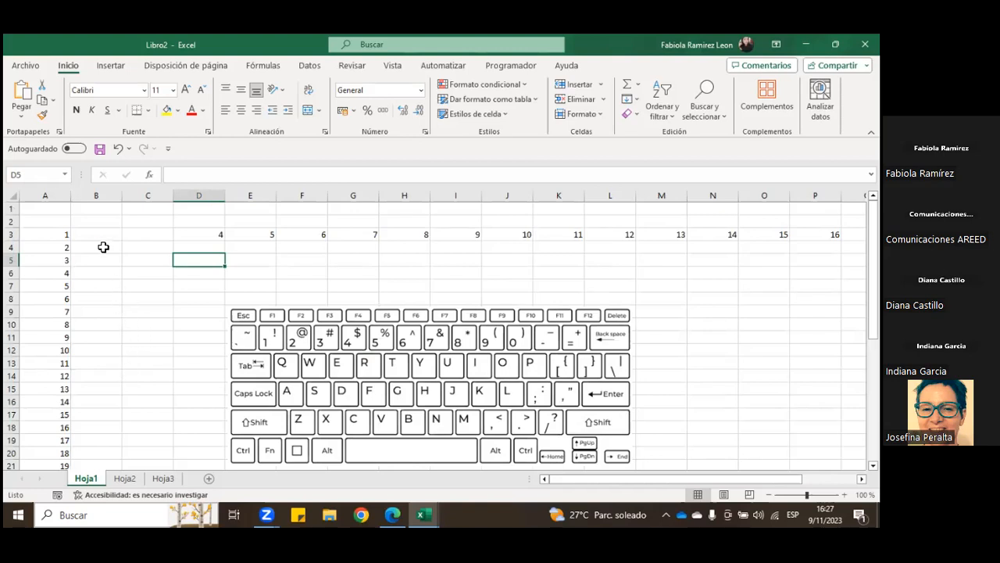
scroll(101, 245, "down", 1)
scroll(101, 244, "up", 1)
scroll(102, 247, "down", 1)
scroll(103, 263, "down", 1)
scroll(107, 279, "down", 2)
scroll(106, 279, "down", 20)
scroll(106, 205, "up", 20)
middle_click(105, 245)
Step: Zoom the sheet between 55% and 130%, and return to 100% with cell A1 back in view
scroll(117, 285, "down", 1)
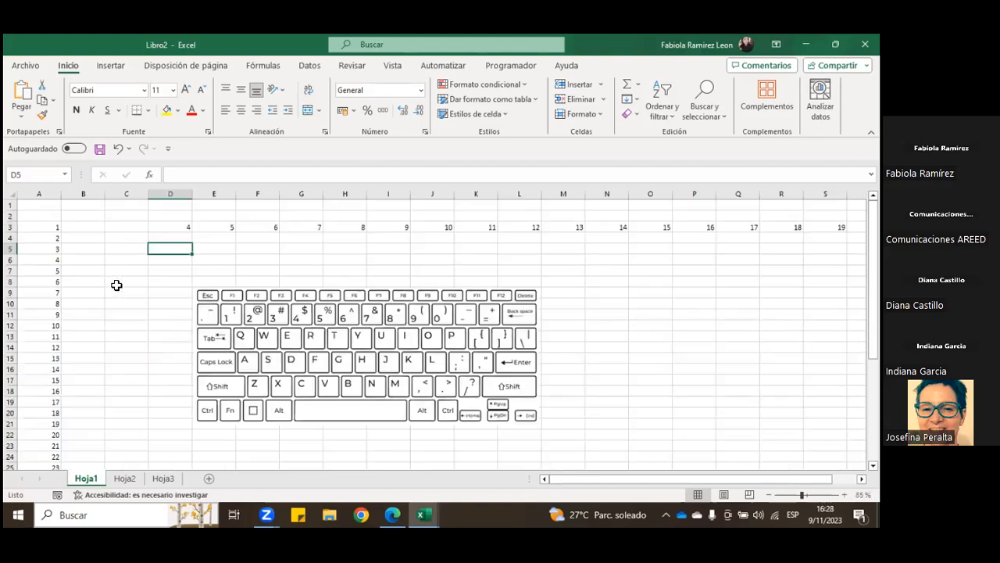
scroll(121, 285, "up", 3)
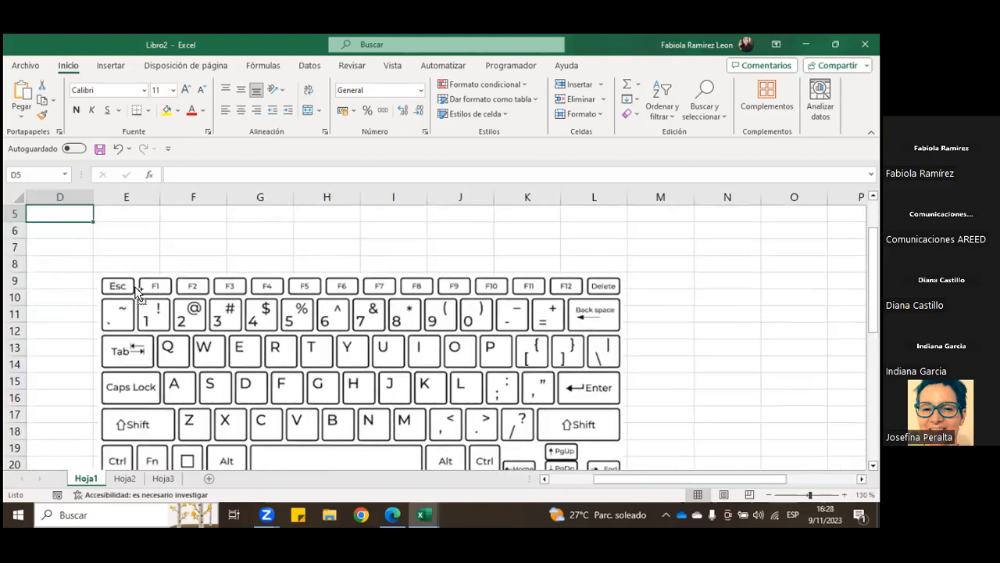
scroll(135, 287, "down", 4)
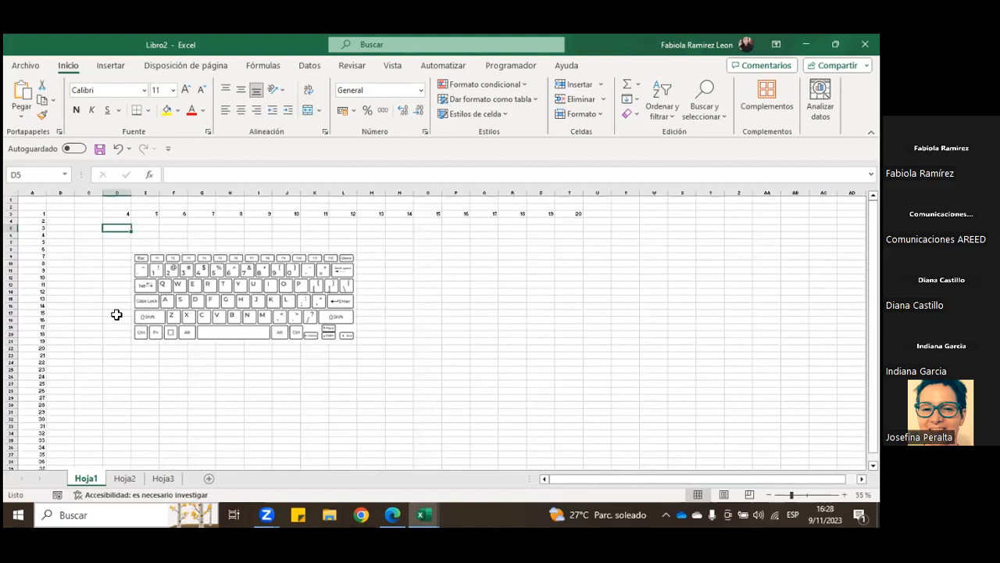
scroll(118, 315, "up", 2)
scroll(137, 319, "up", 1)
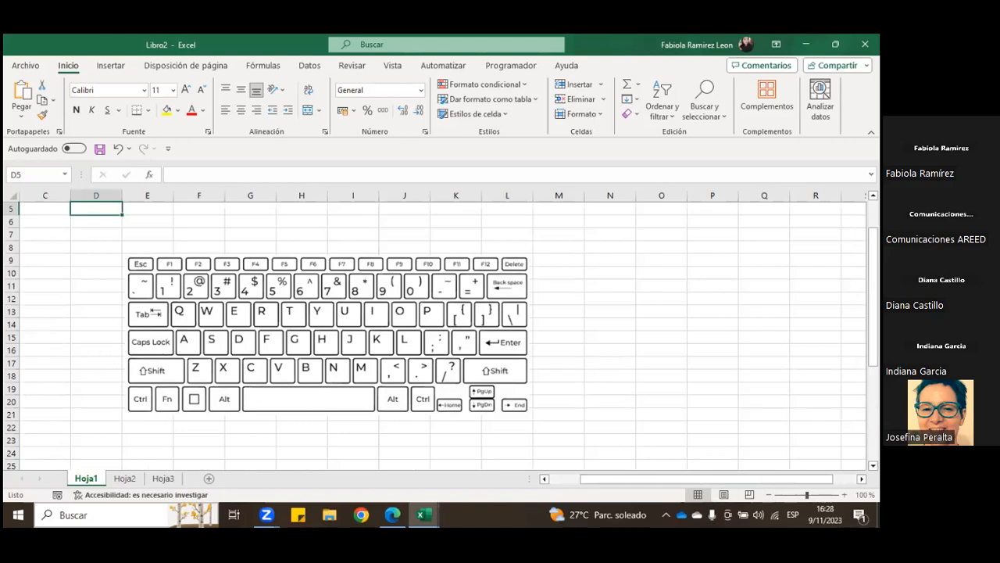
scroll(553, 286, "down", 1)
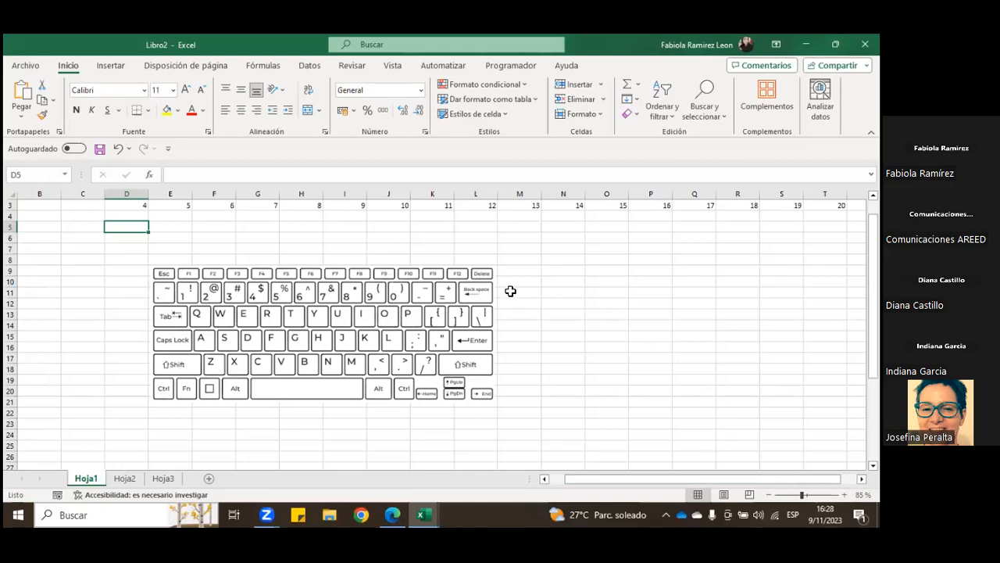
scroll(511, 292, "down", 1)
scroll(511, 292, "up", 1)
scroll(519, 294, "up", 1)
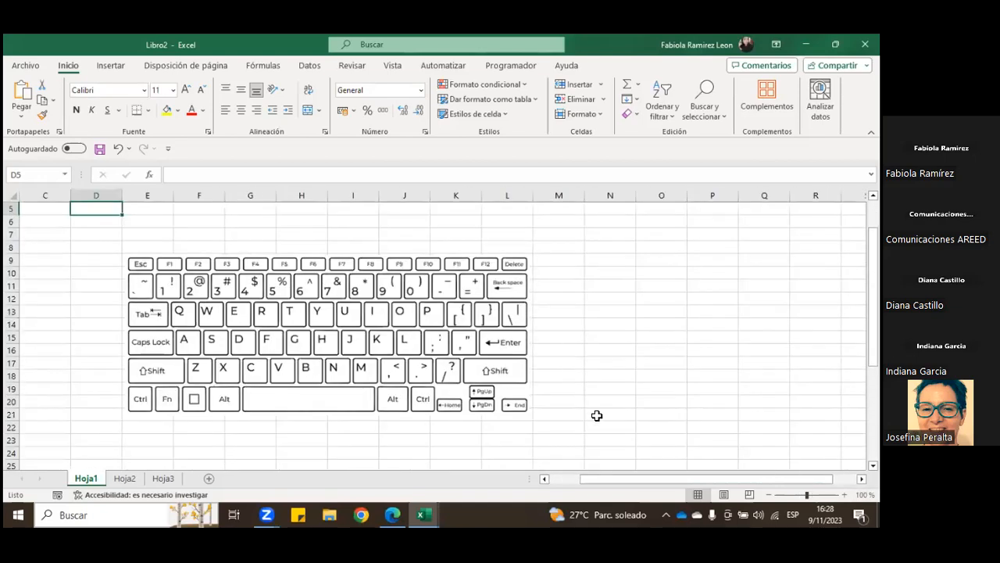
left_click_drag(602, 480, 570, 481)
scroll(86, 287, "up", 2)
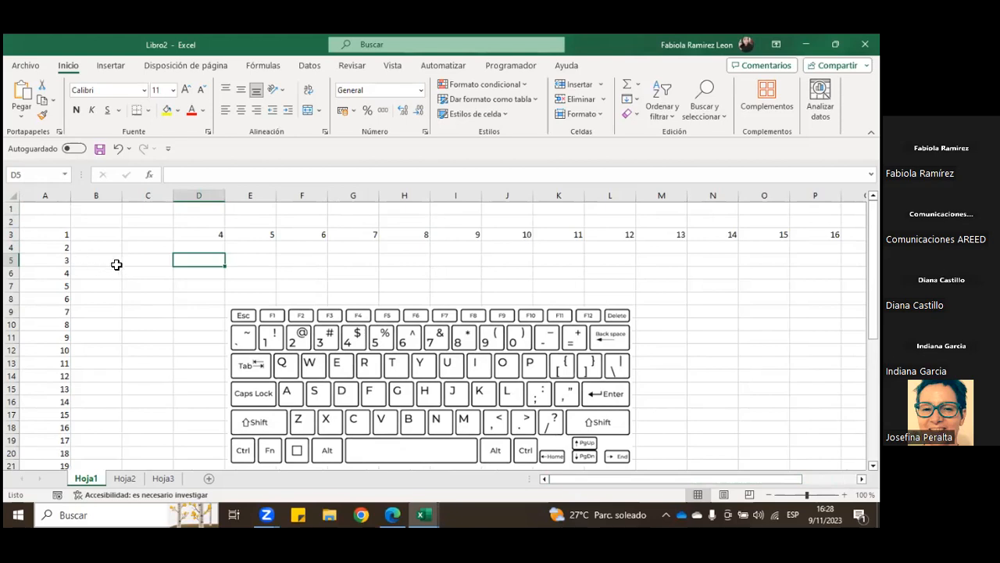
Step: Select the adjacent ranges B3:C18 and B3:D19 one after the other, and deselect by choosing cell E7
left_click_drag(99, 233, 172, 429)
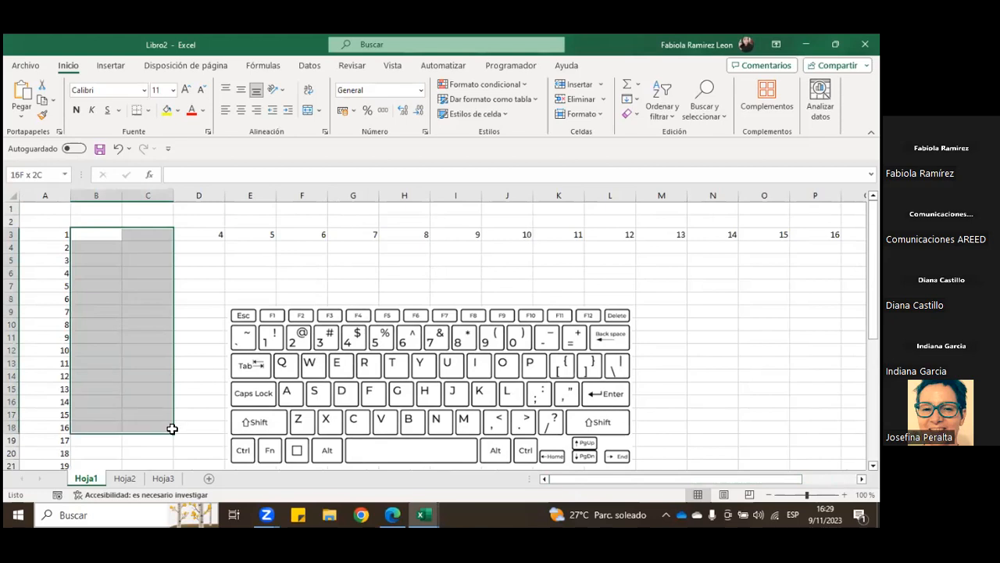
left_click_drag(109, 234, 183, 440)
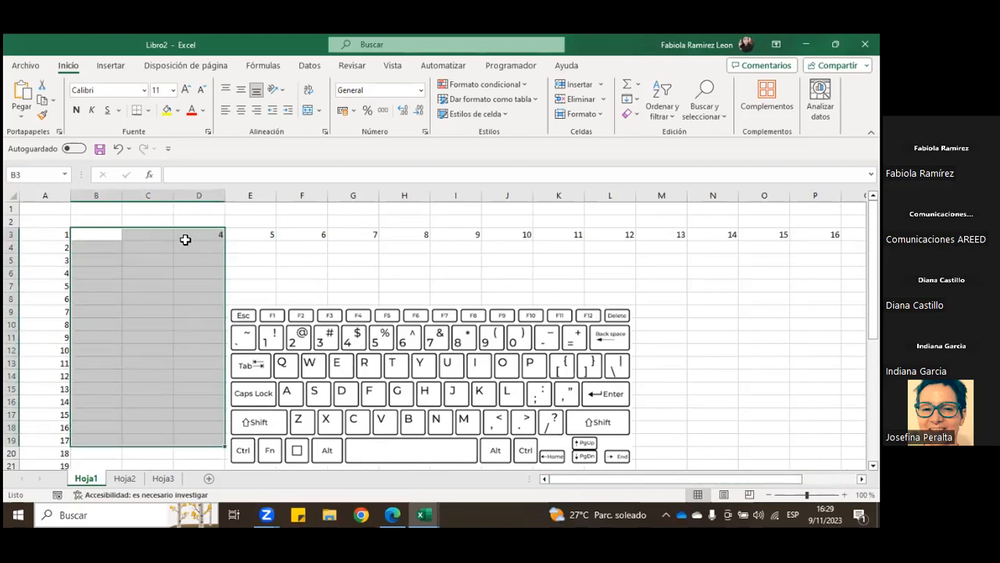
left_click(241, 288)
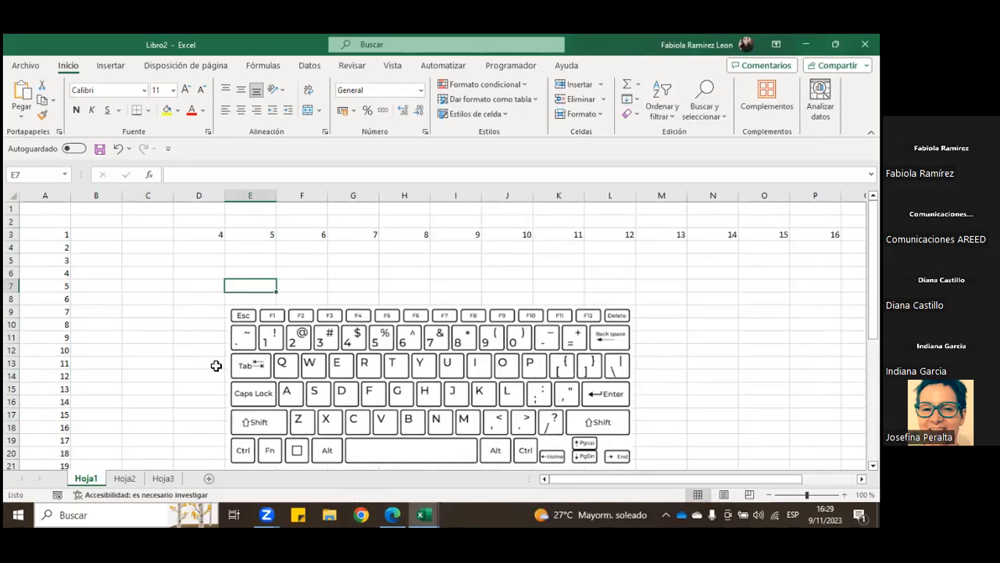
Step: Select separate blocks one at a time in columns B:C, E:F and H:I, and repeat with B3:C15 and E3:F14
left_click(97, 236)
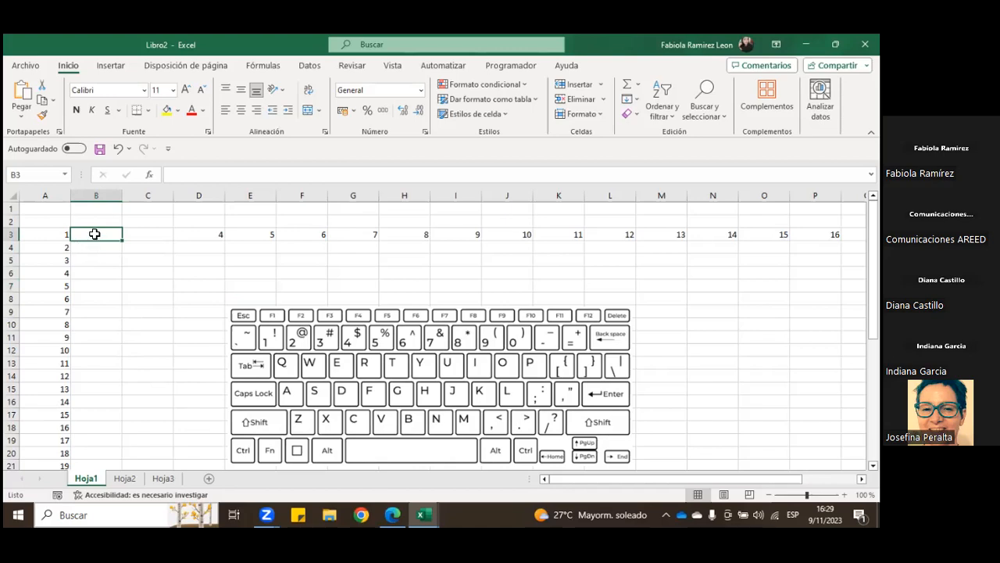
left_click_drag(93, 232, 161, 400)
left_click_drag(247, 235, 297, 406)
left_click_drag(403, 235, 492, 378)
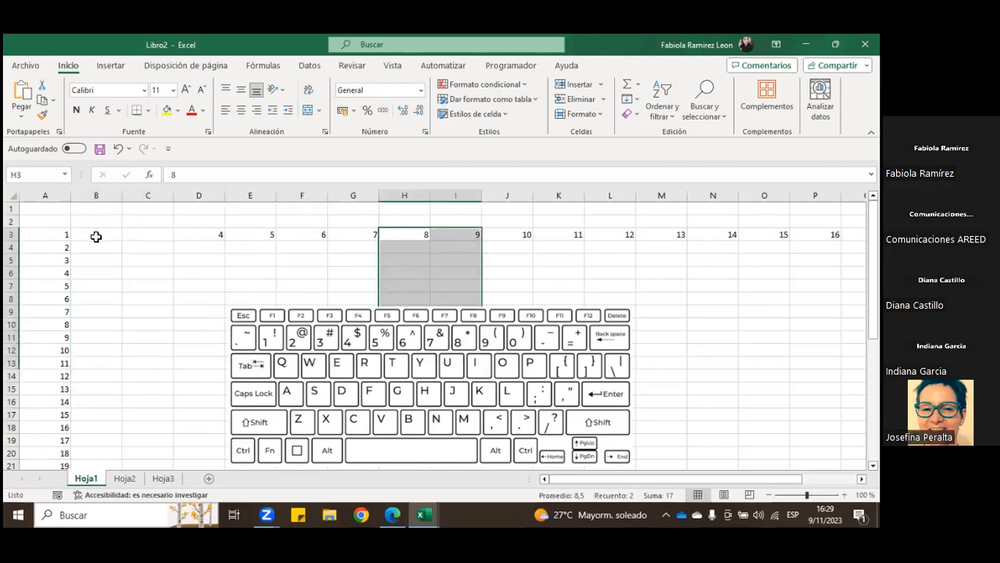
left_click_drag(96, 236, 165, 389)
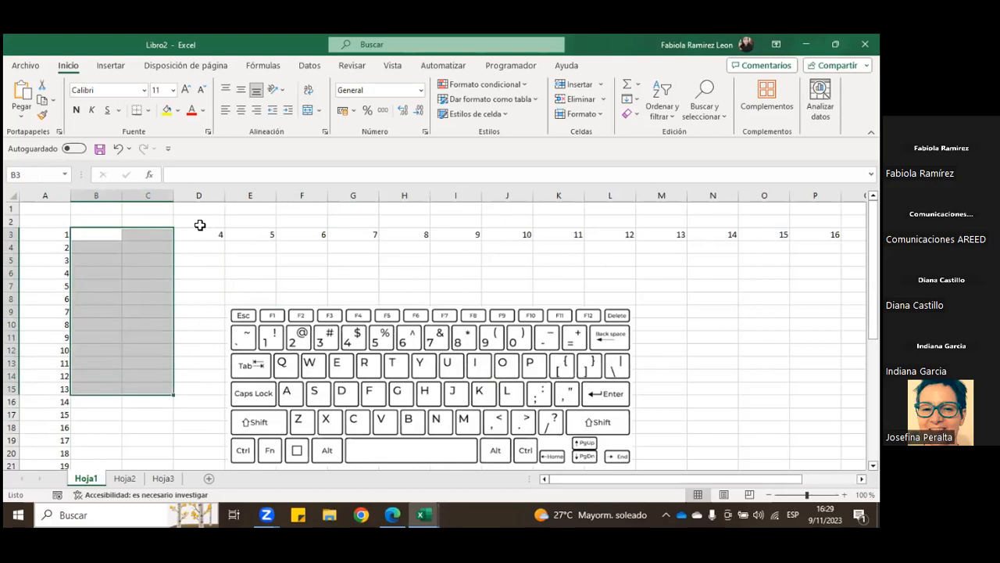
left_click_drag(244, 229, 300, 373)
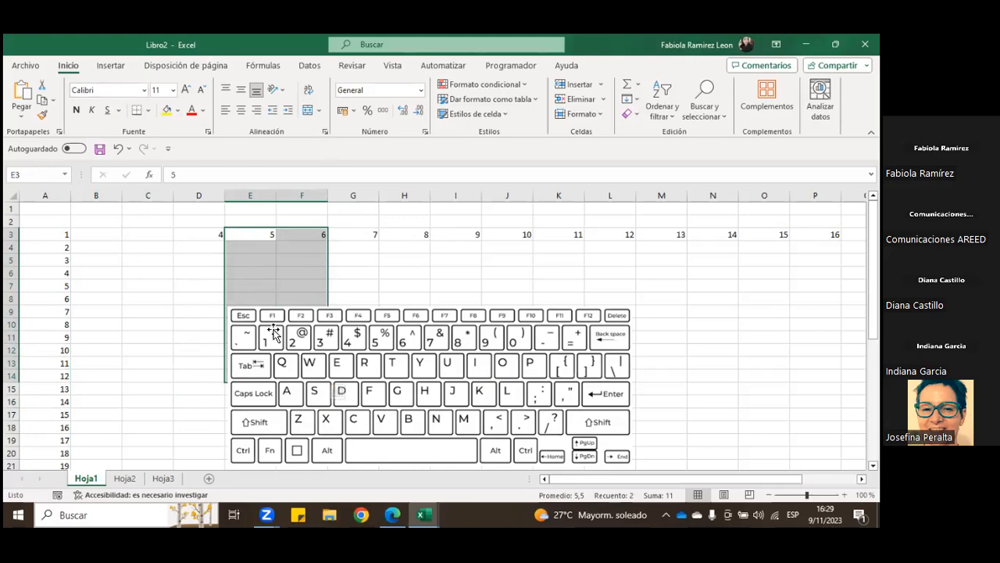
Step: Move the keyboard picture over to columns I to P, and copy A3:A15 to C3:C15
left_click_drag(295, 349, 500, 325)
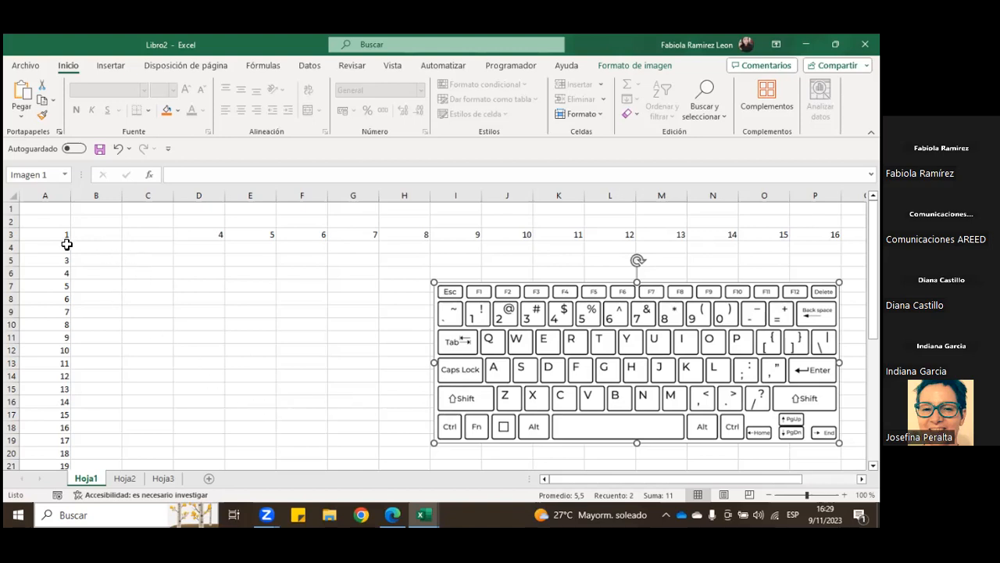
left_click_drag(59, 234, 67, 395)
key("ctrl+c")
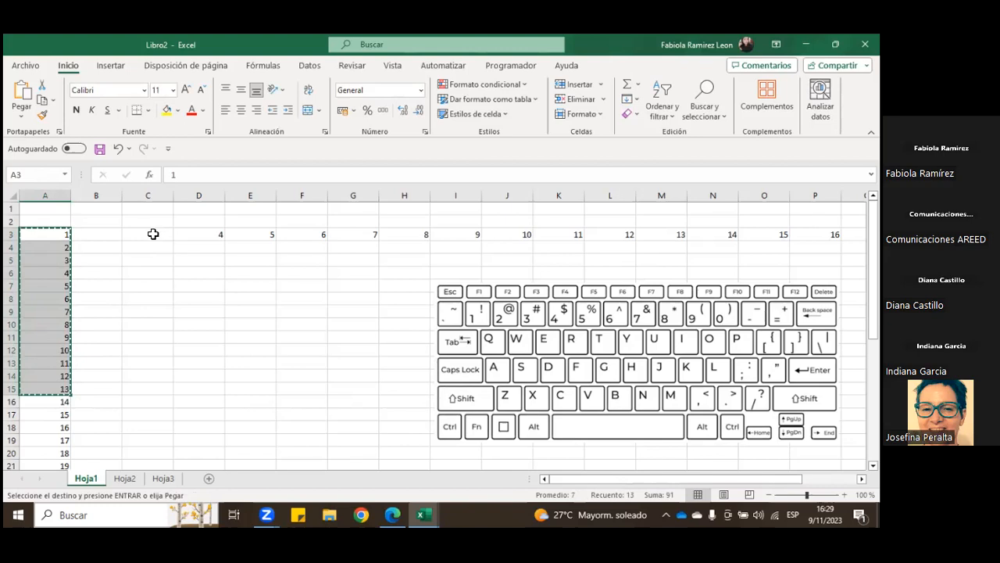
left_click(153, 234)
key("ctrl+v")
left_click(177, 311)
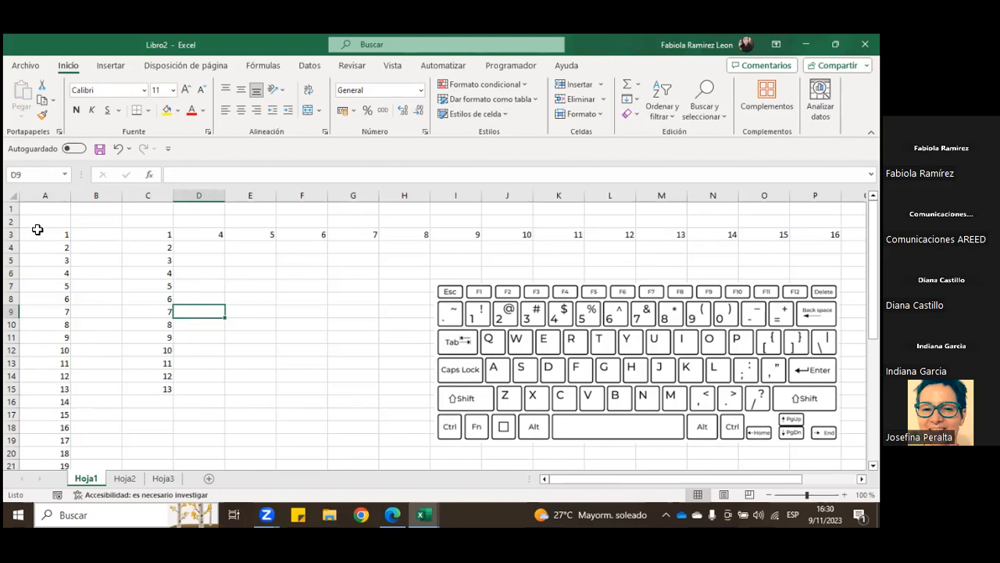
Step: Select the non-adjacent ranges A3:A18, C3:C15 and E3:H3 together, and release the selection by choosing cell E8
left_click_drag(37, 232, 47, 422)
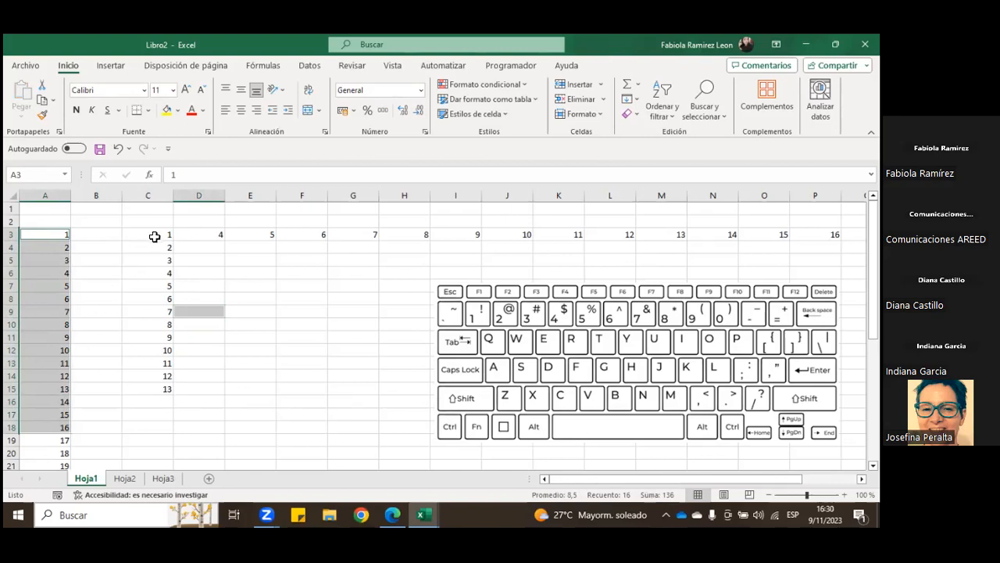
left_click_drag(148, 234, 163, 387)
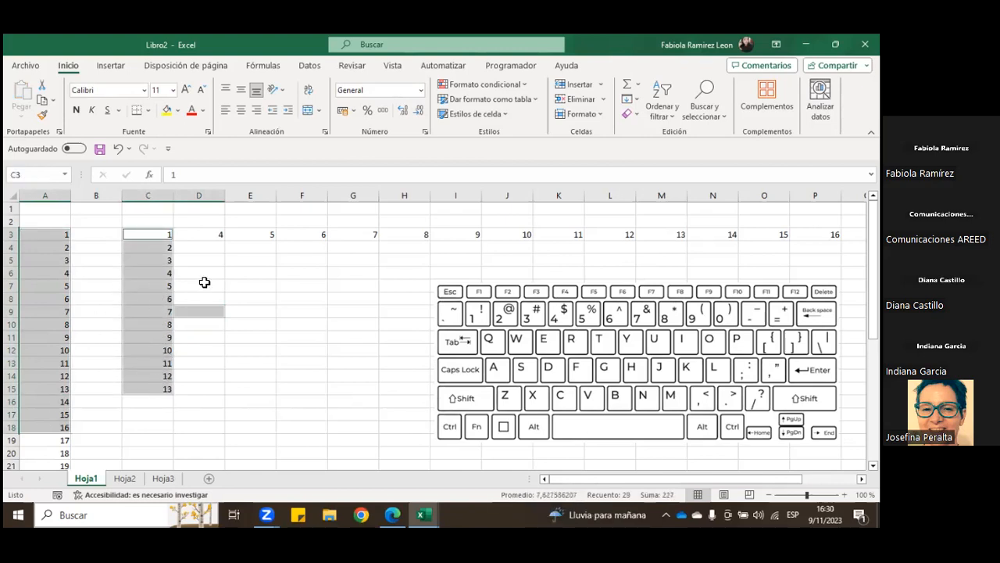
left_click_drag(255, 234, 409, 238)
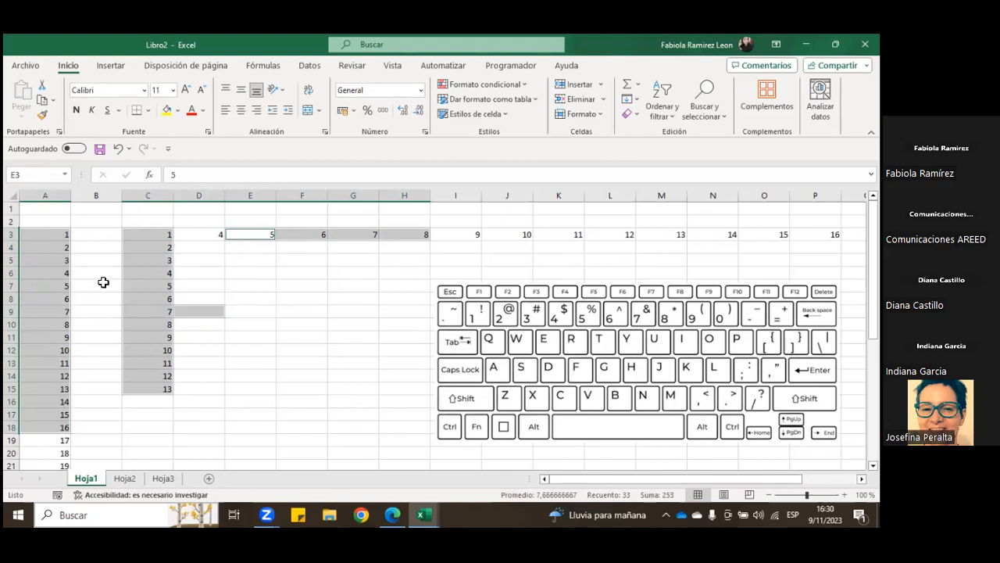
left_click(255, 294)
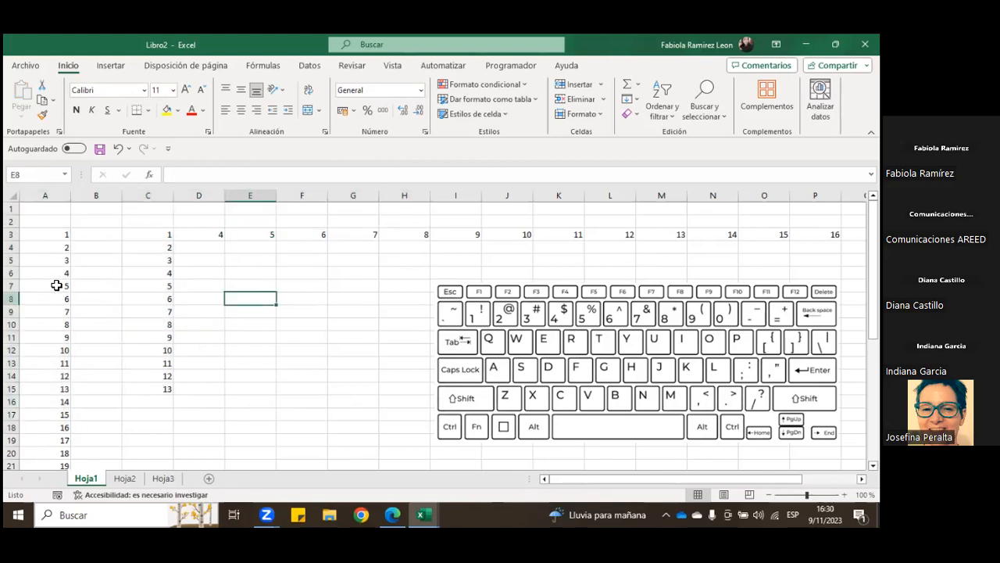
Step: Select A3:A15 and C3:C15 as individual selections replacing each other, and finish on cell E6
left_click_drag(60, 234, 40, 391)
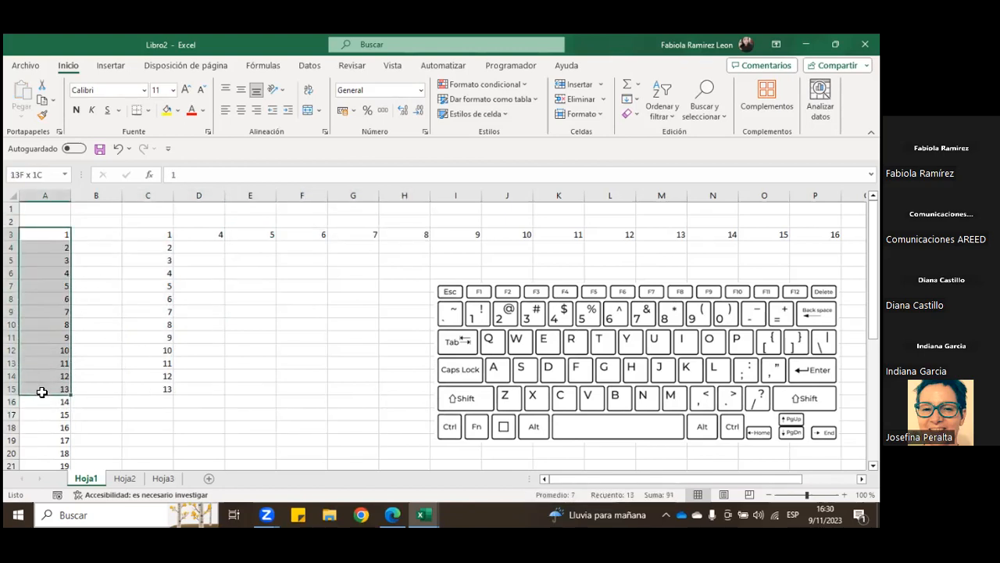
left_click_drag(151, 232, 153, 388)
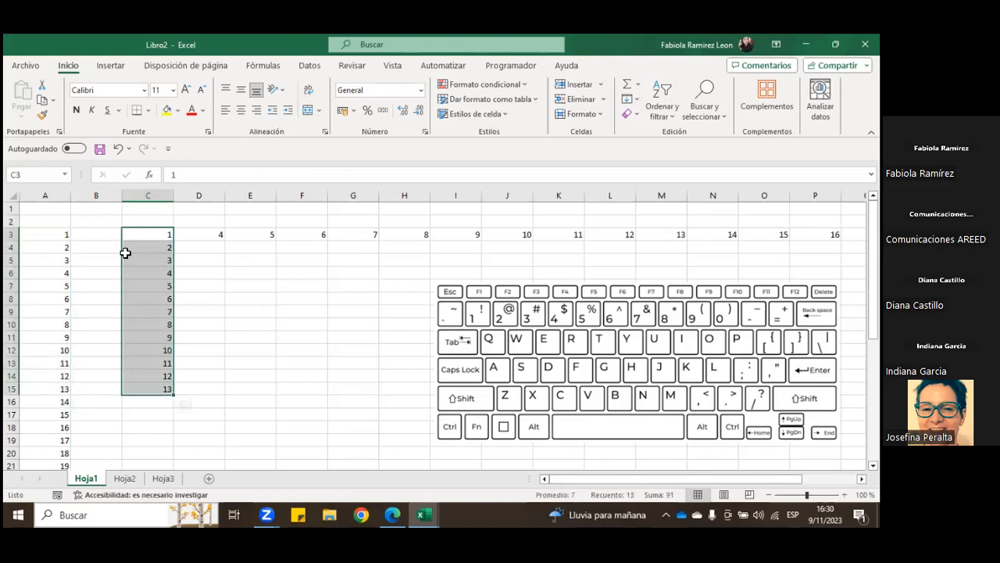
left_click(290, 288)
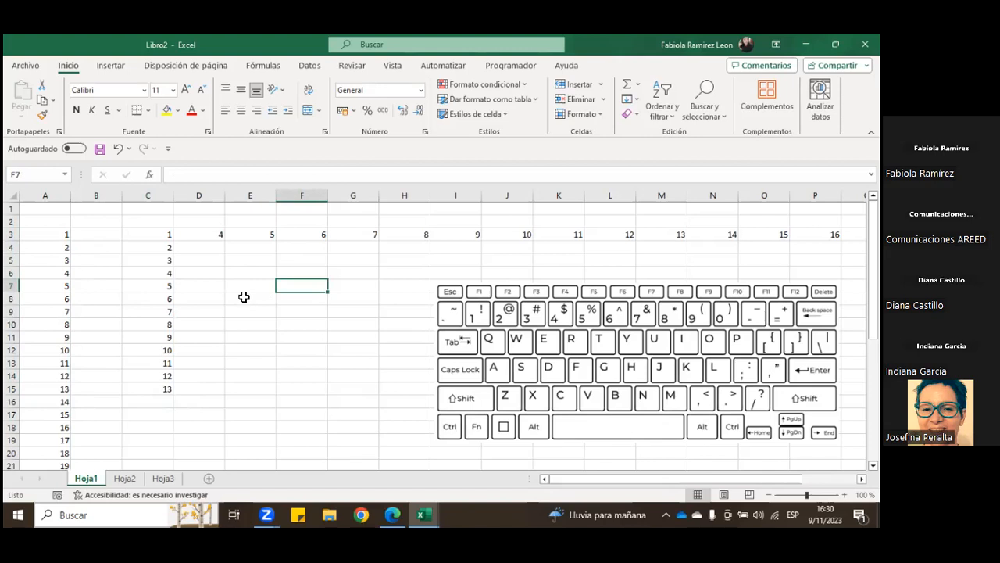
left_click(245, 273)
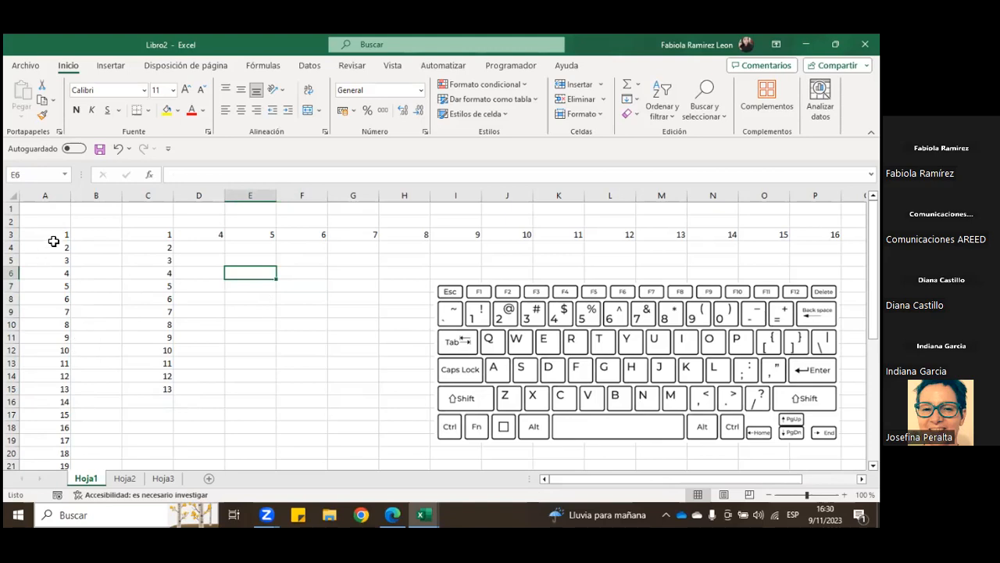
Step: Add the range A3:A18 to the selection of cell E6, and release it by choosing cell B4
left_click(58, 233, "ctrl")
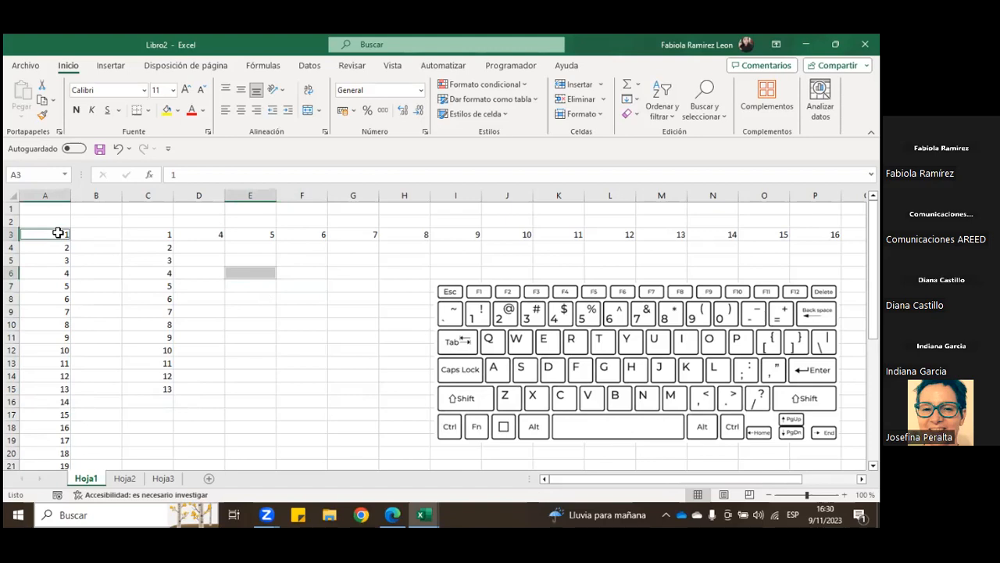
left_click_drag(61, 234, 61, 422)
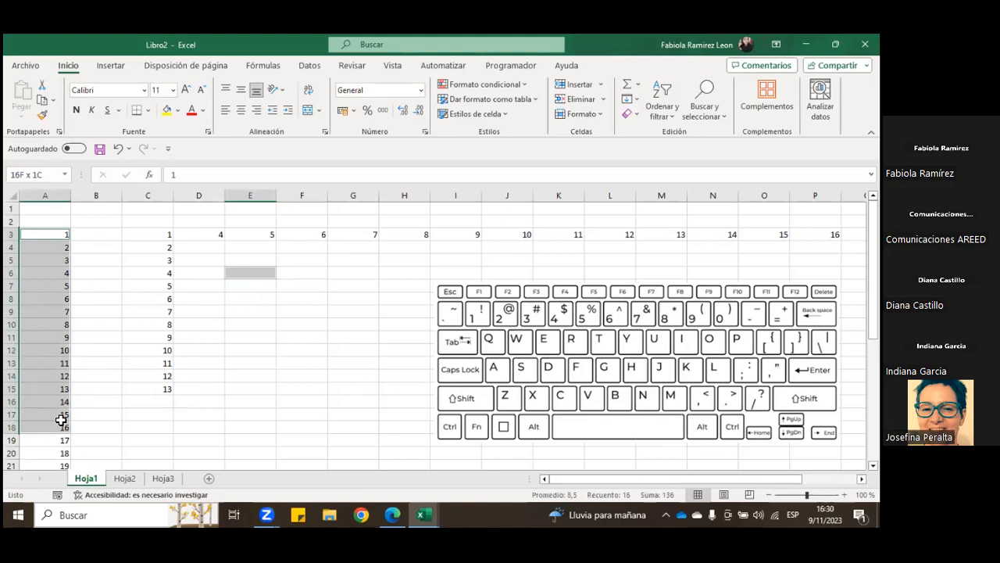
left_click(89, 246)
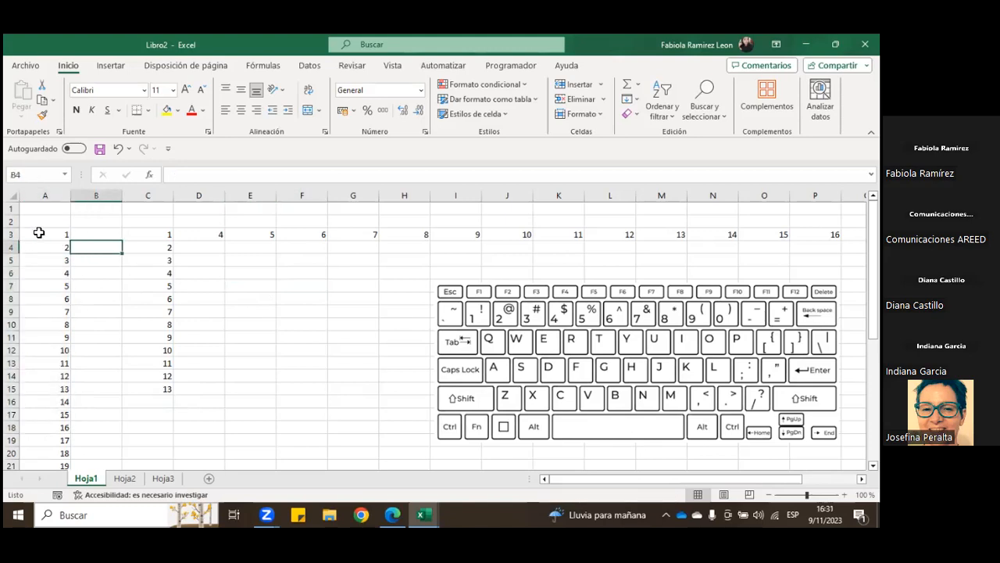
Step: Jump from A3 down column A to the sheet's last row, A1048576, and back up to A1
left_click(38, 232)
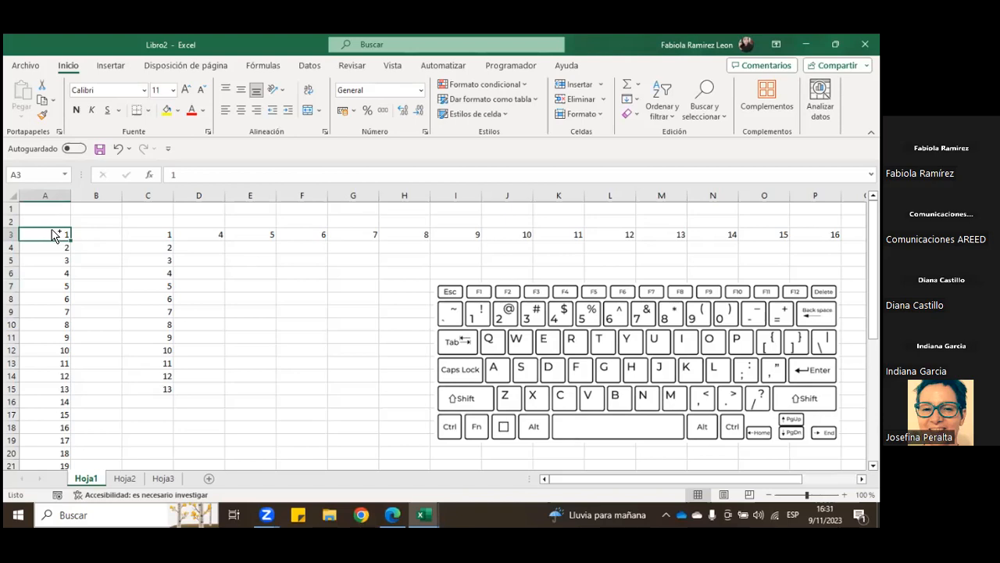
mouse_move(54, 234)
left_mouse_down()
mouse_move(47, 265)
mouse_move(40, 236)
left_mouse_up()
key("ctrl+Down")
key("ctrl+Down")
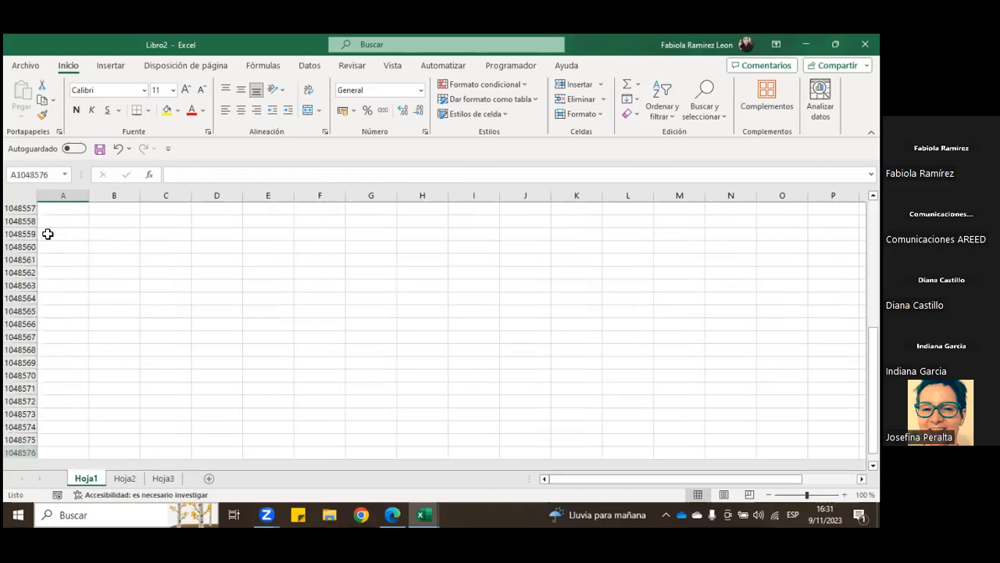
key("ctrl+Up")
key("ctrl+Up")
key("ctrl+Up")
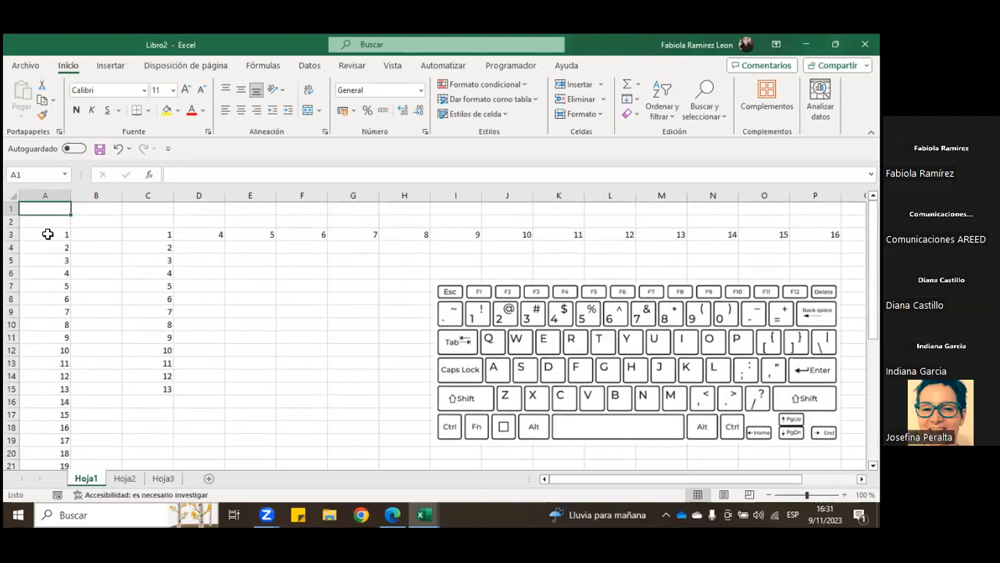
Step: Add the range A3:A15 to the selection of cell A1, and release the selection by finishing on cell D6
left_click_drag(50, 234, 48, 391)
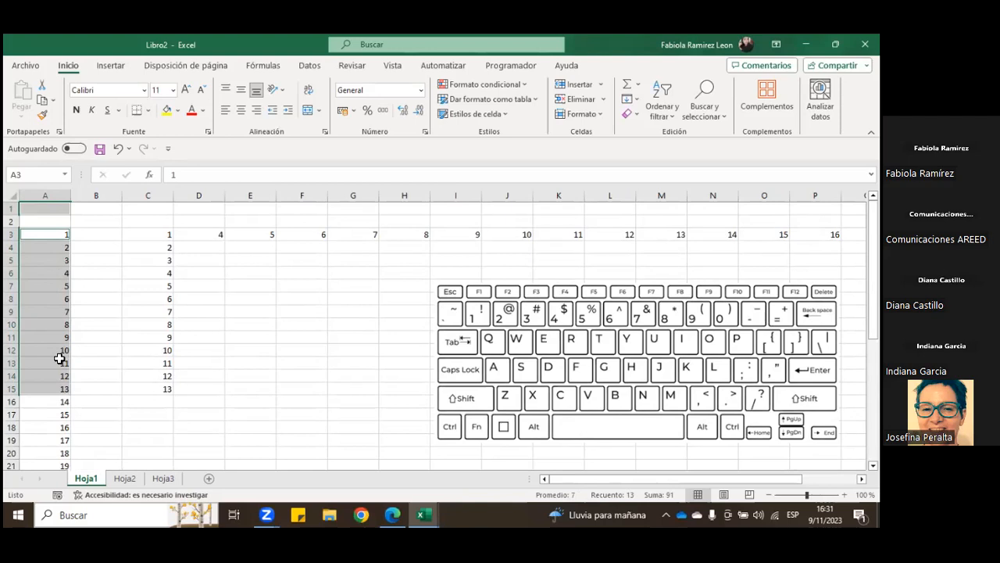
left_click(153, 247)
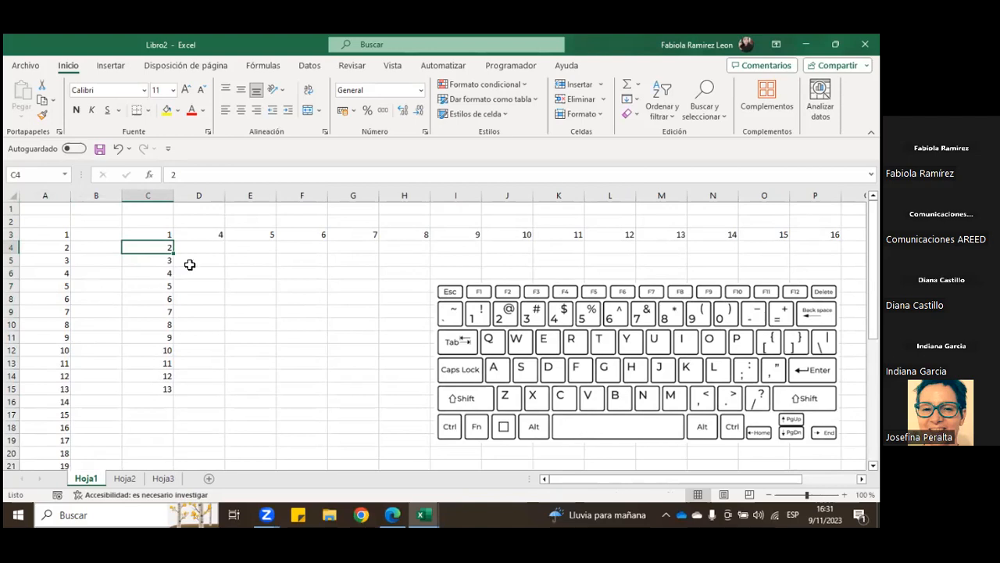
left_click(221, 273)
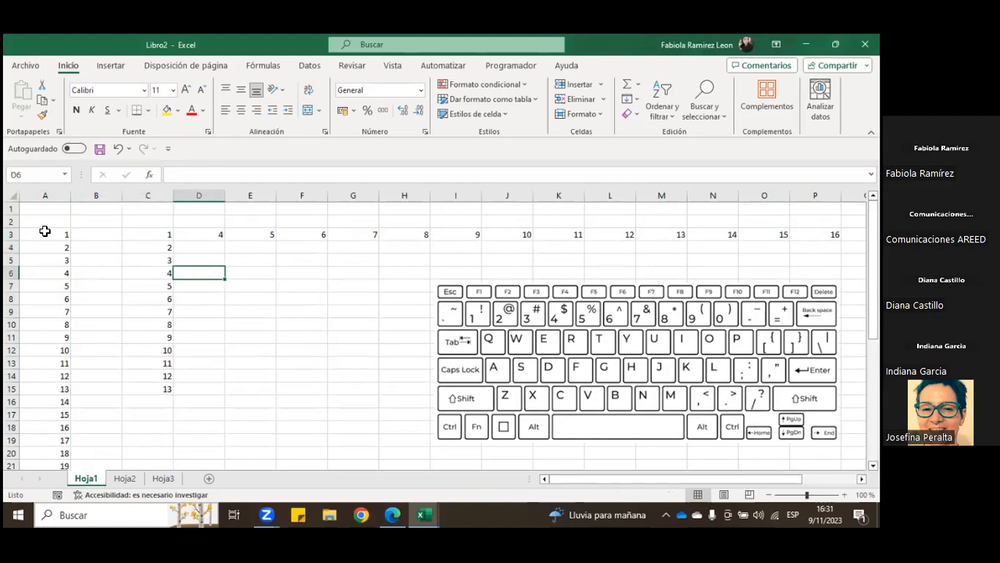
Step: Select A3:A15 and the numbers in column C, select A3:A15 once more, and finish on cell E10
left_click_drag(40, 233, 58, 395)
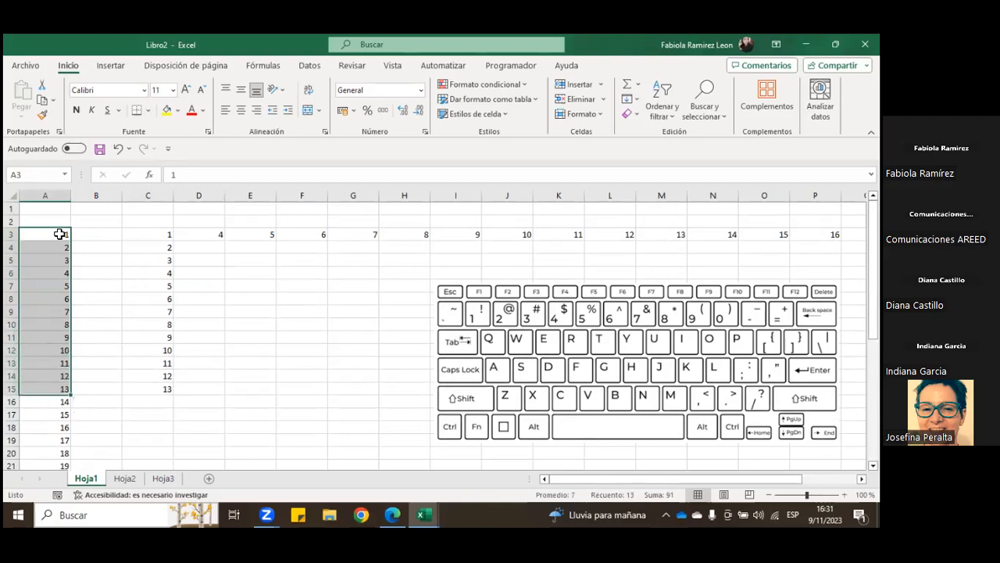
left_click_drag(48, 234, 56, 377)
left_click_drag(149, 235, 155, 365)
left_click(246, 245)
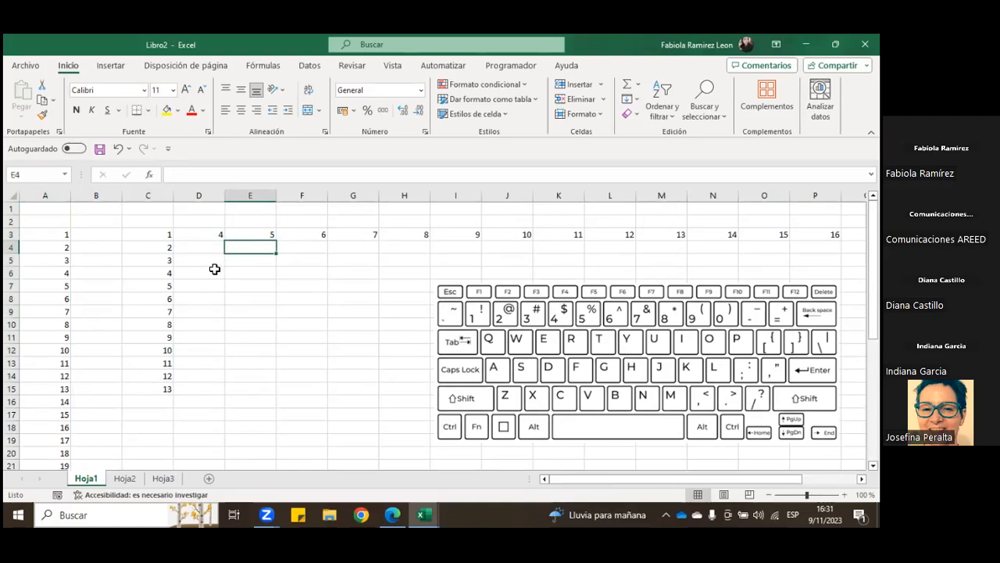
left_click_drag(56, 234, 70, 391)
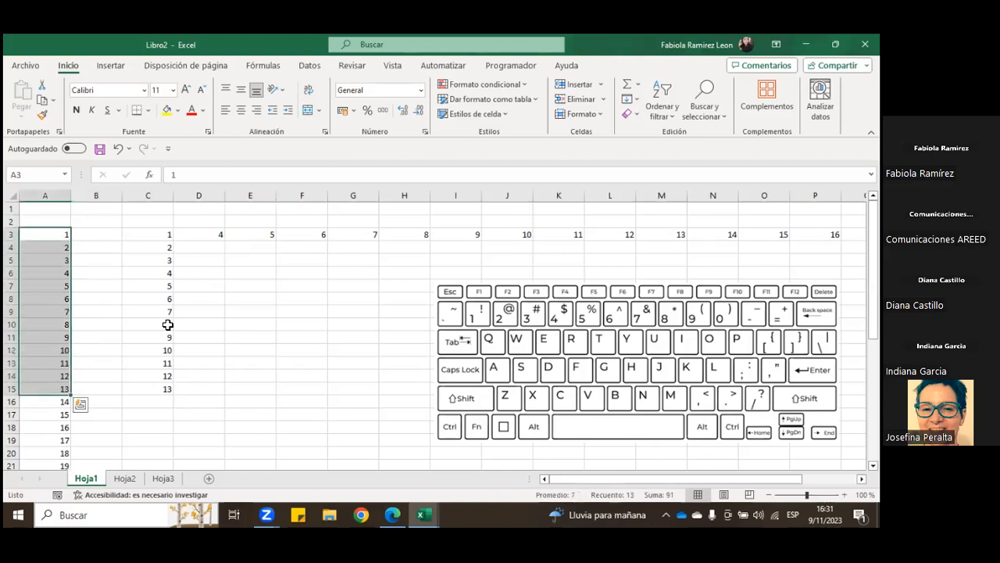
left_click(229, 324)
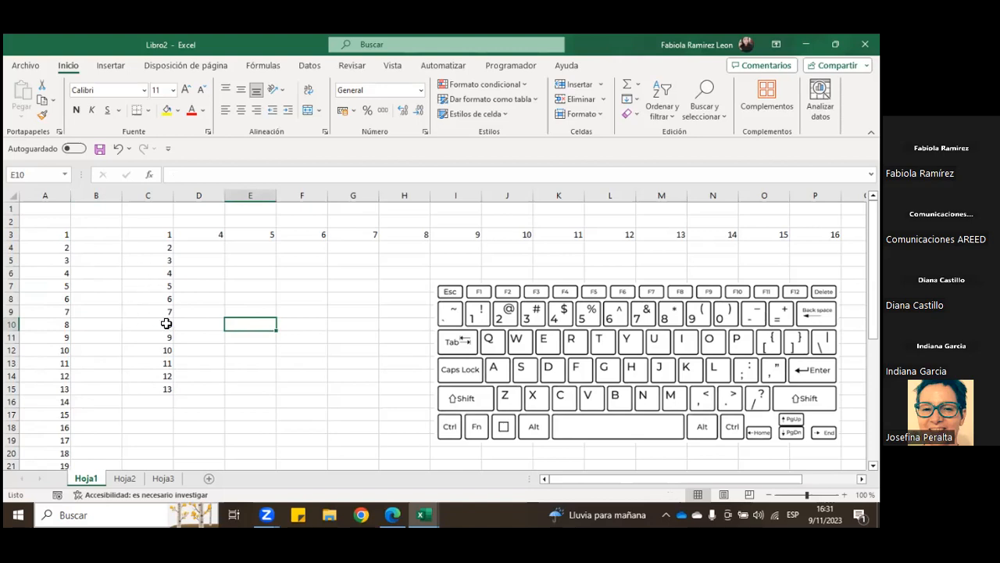
Step: Fill the value of cell A3 across row 3 through cell D3
left_click(47, 232)
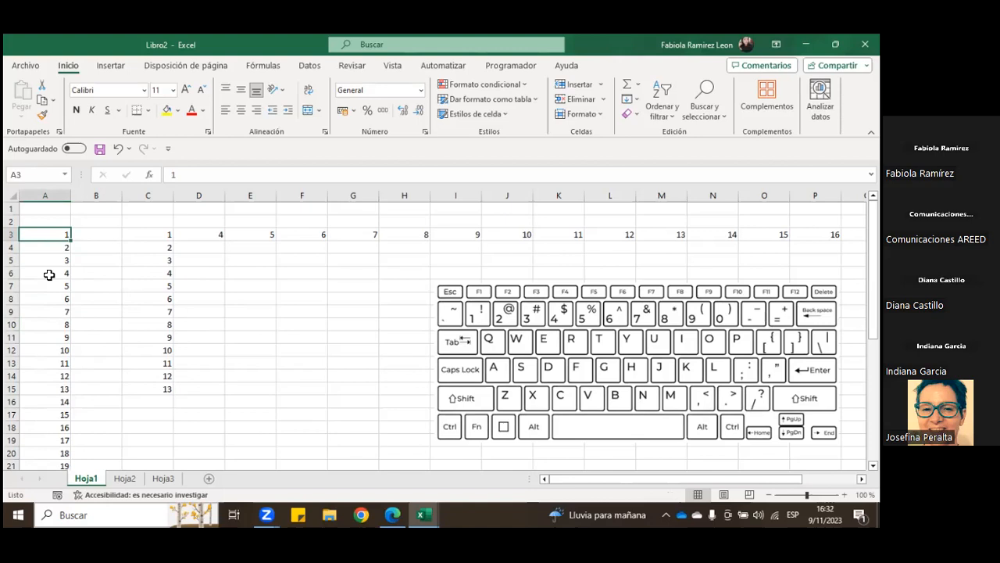
left_click_drag(71, 238, 248, 243)
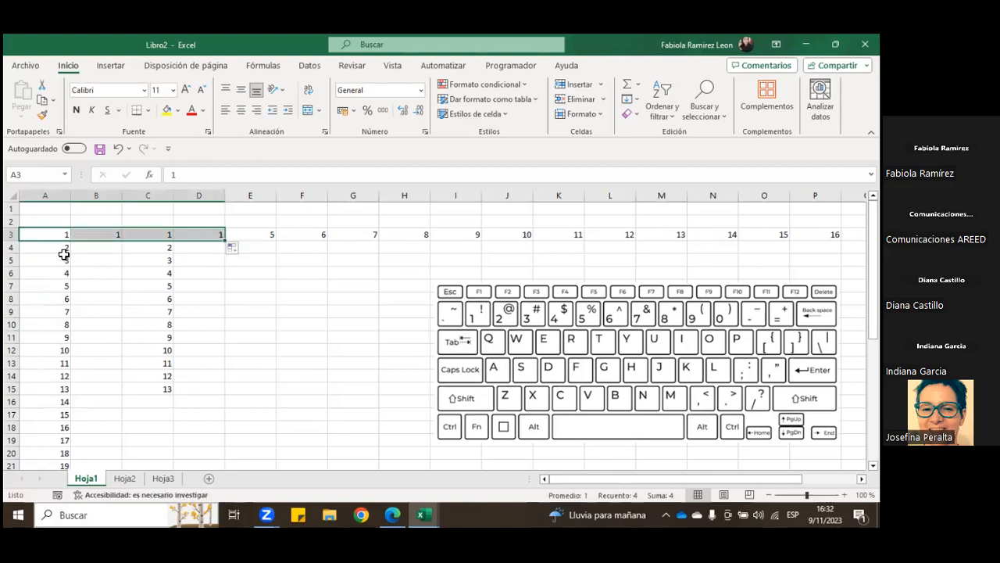
Step: Move the block A4:C20 down three rows so that it starts at A7, accepting the replacement of existing data
left_click_drag(67, 253, 141, 464)
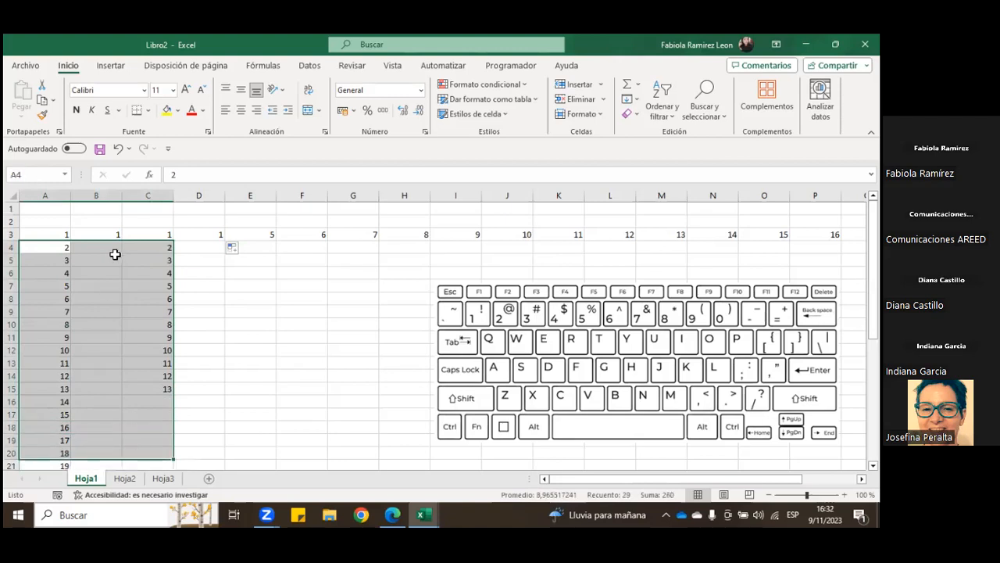
left_click_drag(116, 241, 144, 293)
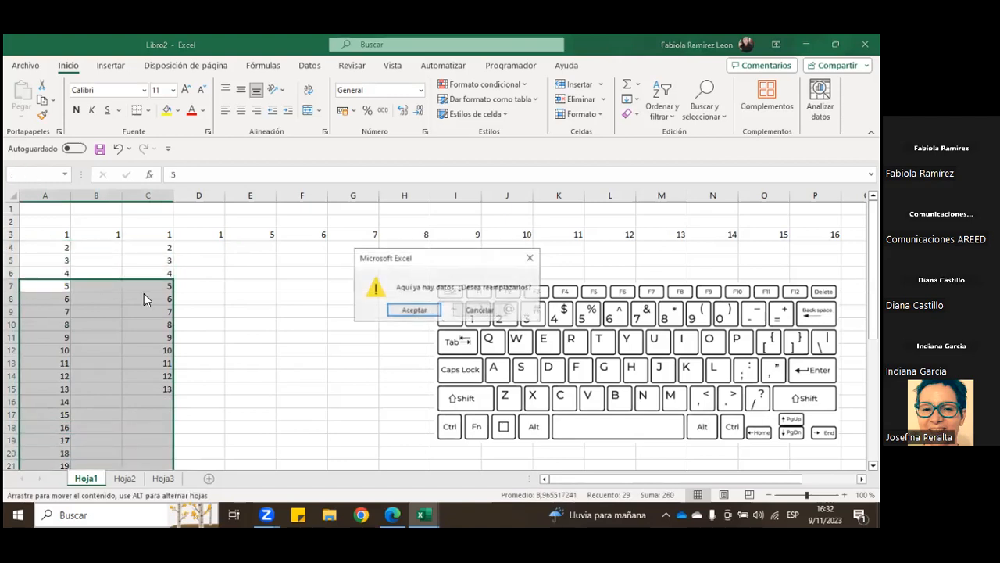
left_click(414, 311)
Step: Choose cell A5, select the range A3:O3, and release the selection by choosing cell A4
left_click(51, 259)
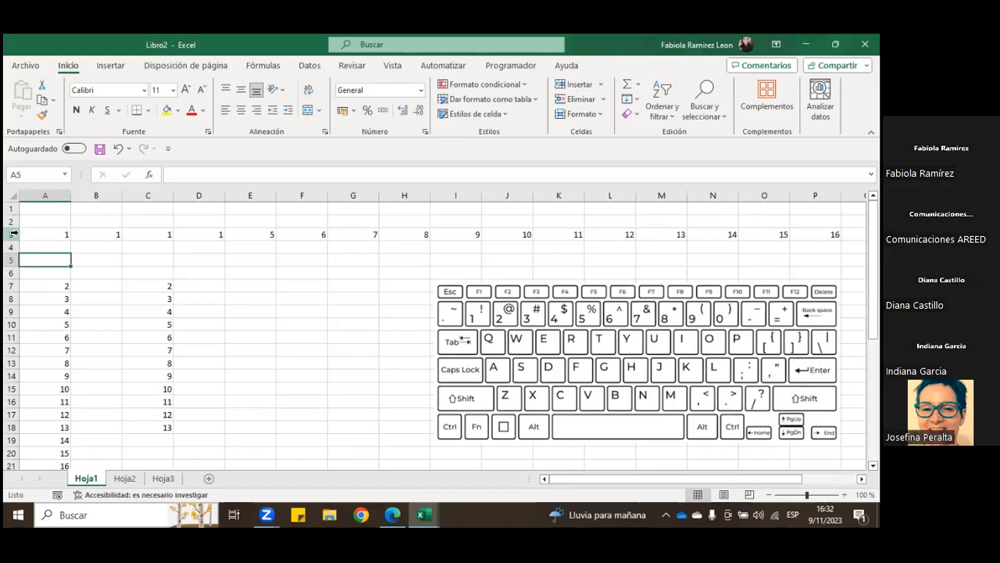
left_click_drag(46, 234, 781, 235)
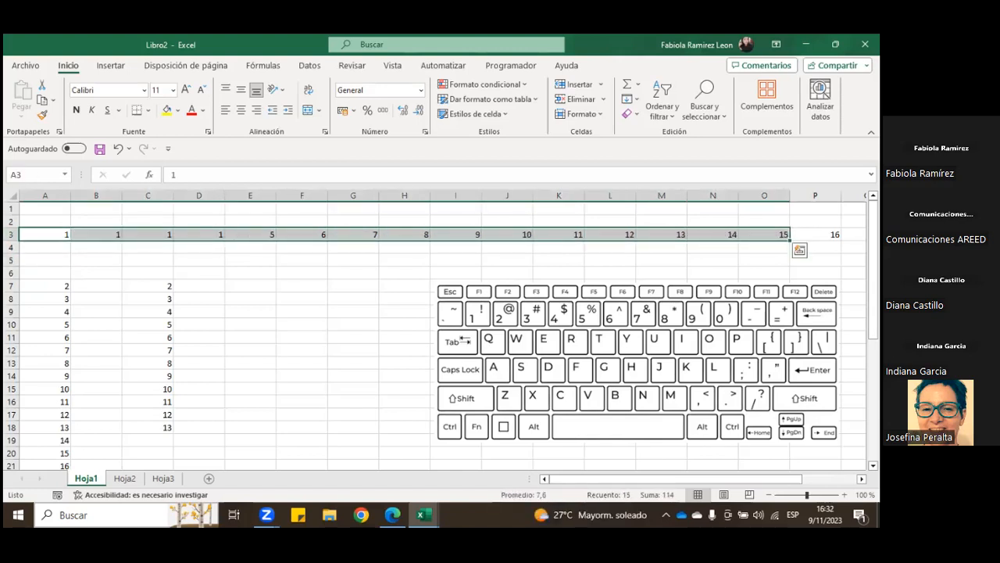
left_click(57, 248)
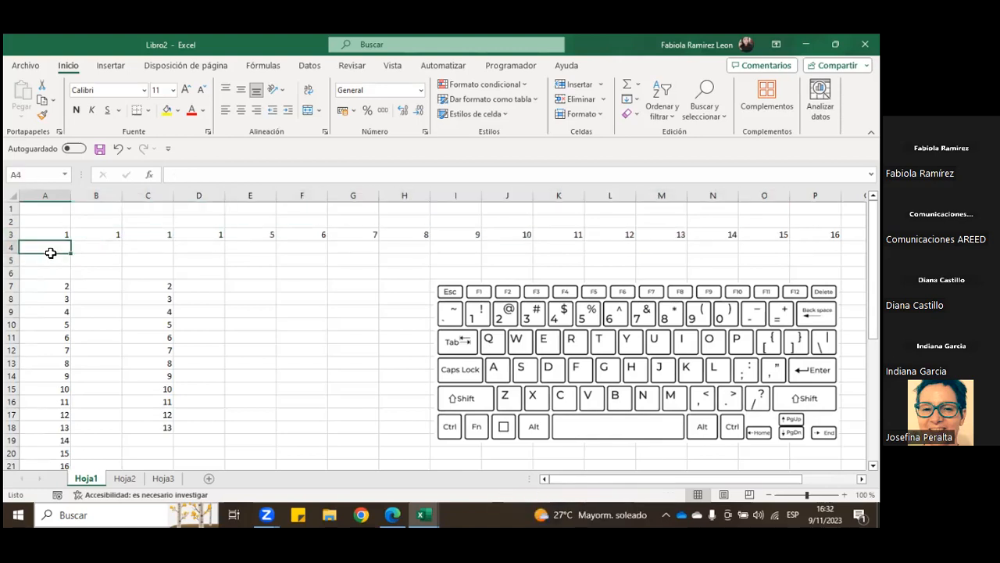
Step: Select the entire row 3 and make it bold, and select the whole rows 4 and 6 in turn
left_click(13, 235)
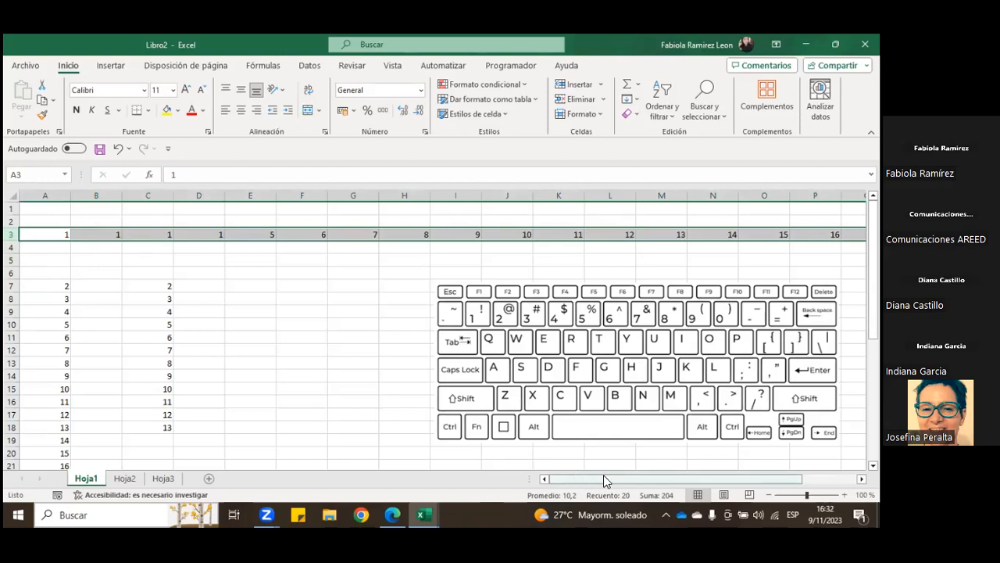
left_click_drag(603, 475, 666, 472)
scroll(443, 336, "right", 3)
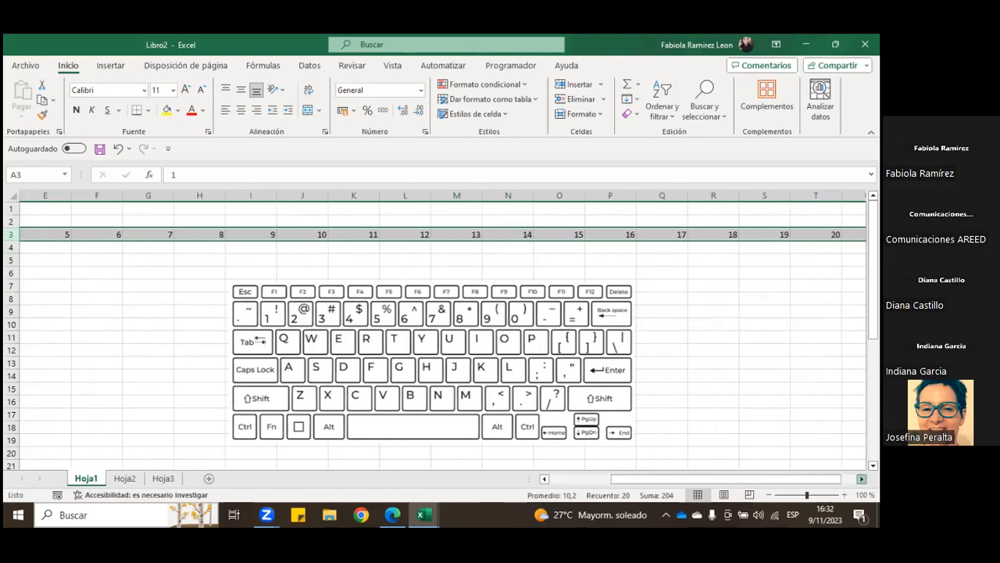
scroll(443, 336, "left", 4)
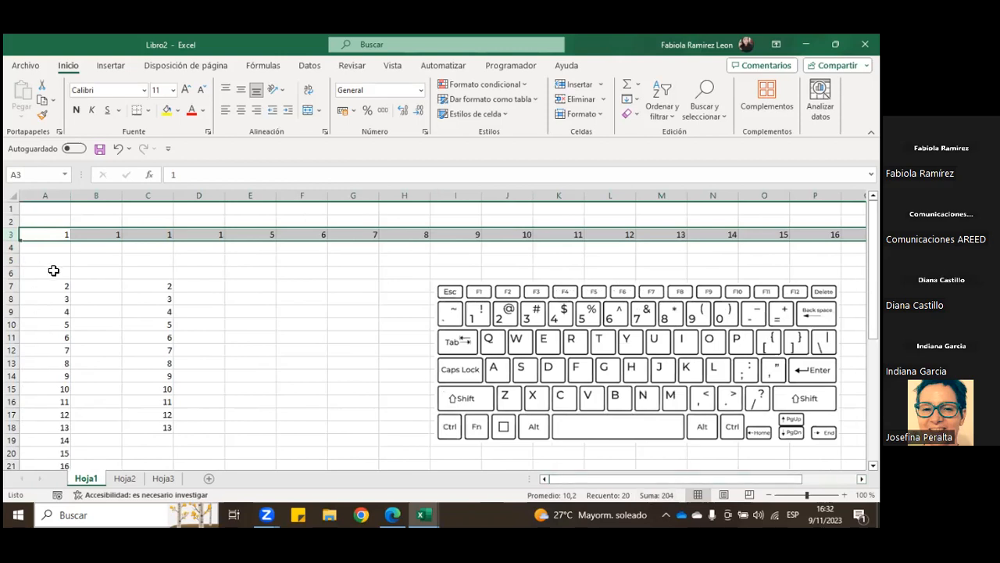
left_click(76, 111)
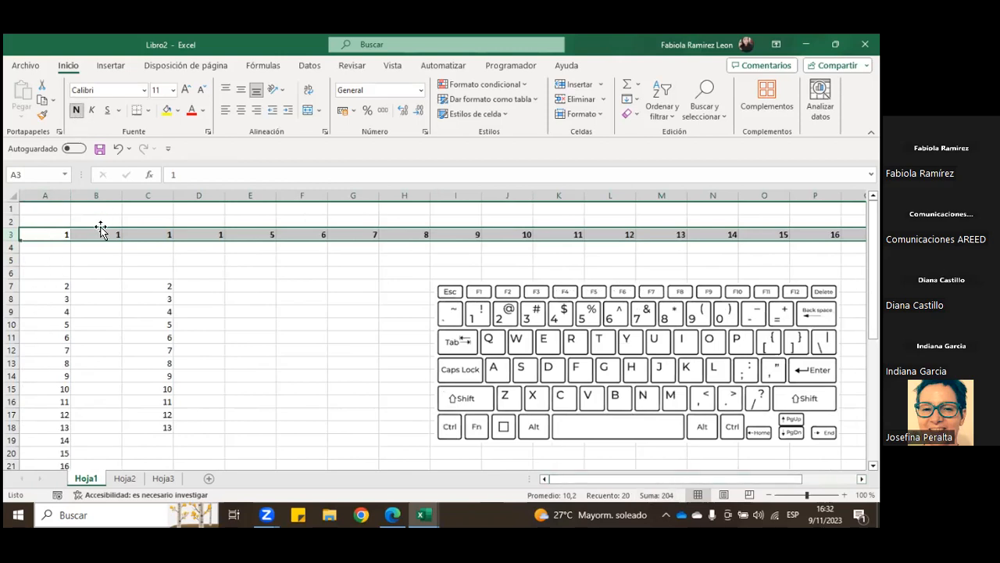
left_click(11, 247)
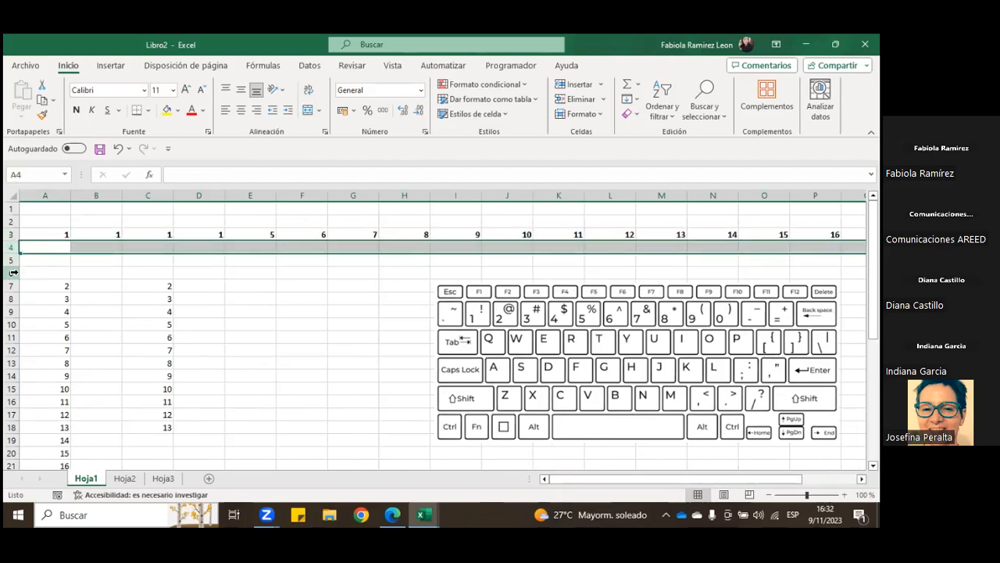
left_click(12, 273)
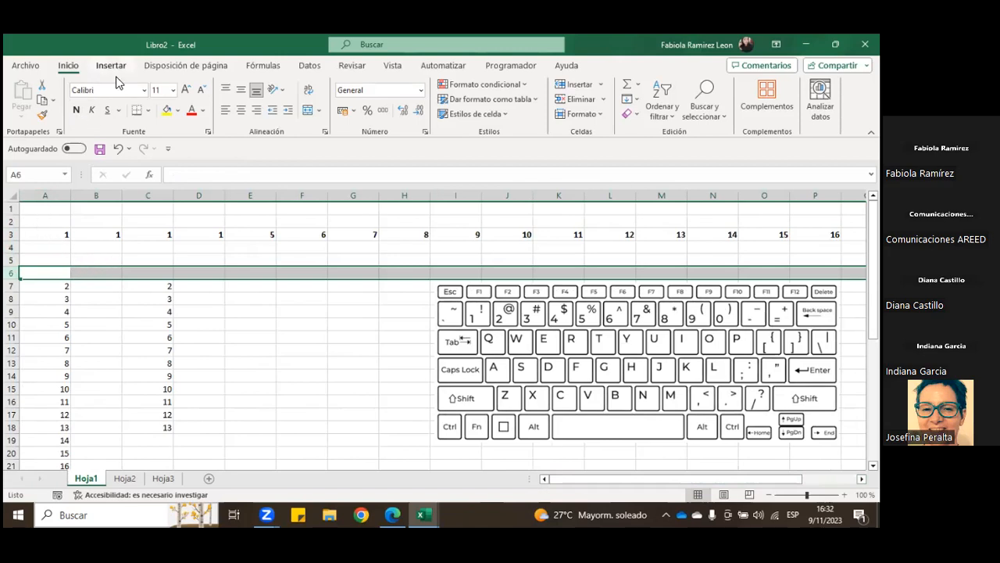
Step: Undo the bold on row 3 and the move of the number block, and finish on cell D7
left_click(117, 149)
left_click(85, 270)
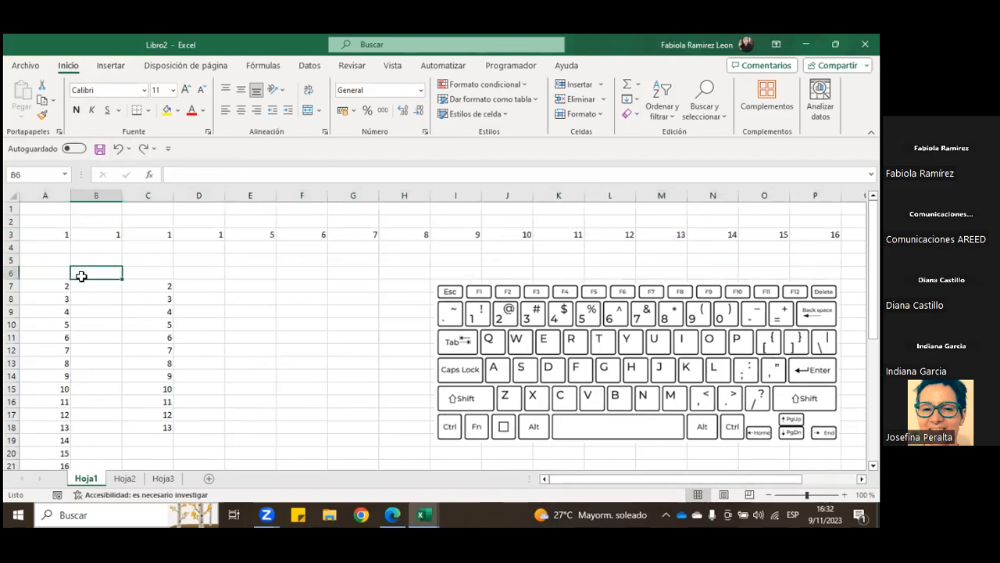
left_click(117, 149)
left_click(221, 288)
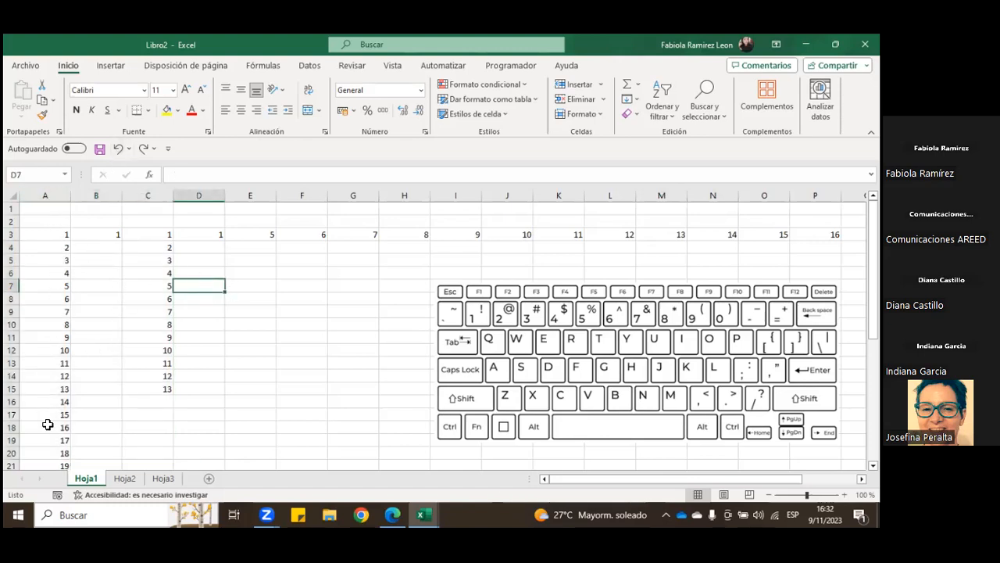
Step: Select the numbers in column A down to row 19, replace that with the entire column A, and make the column bold
left_click_drag(50, 224, 45, 439)
left_click(82, 300)
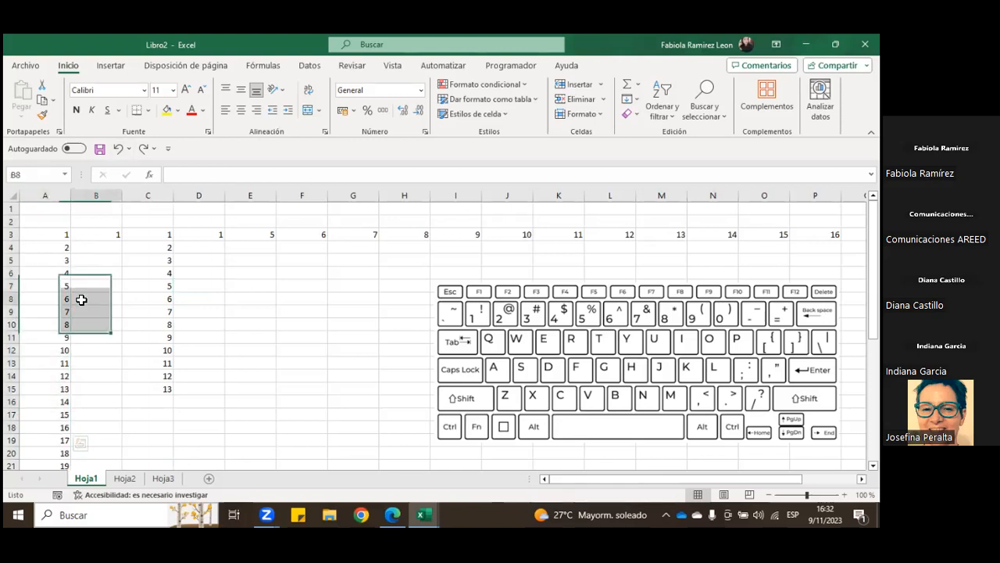
left_click(43, 195)
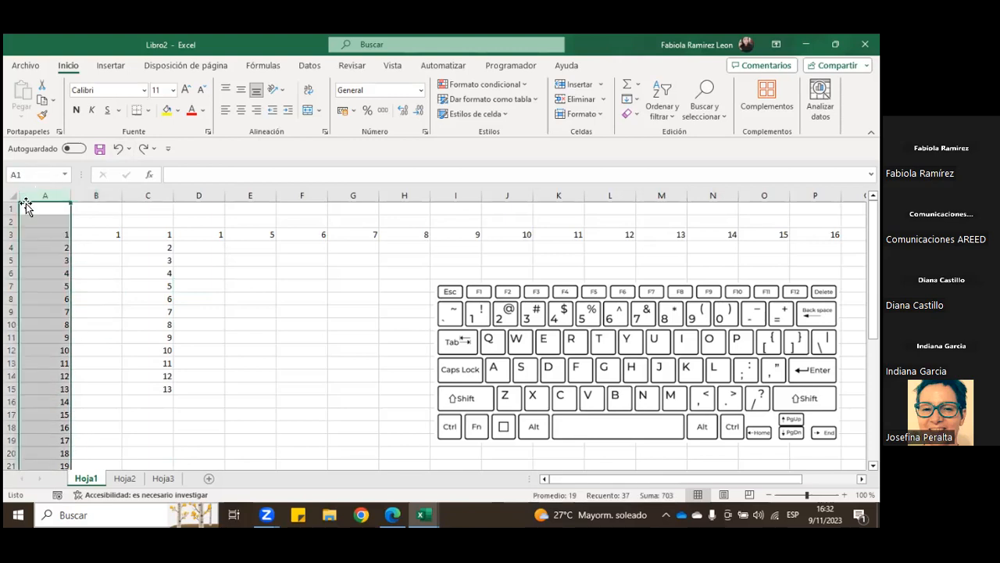
left_click(76, 109)
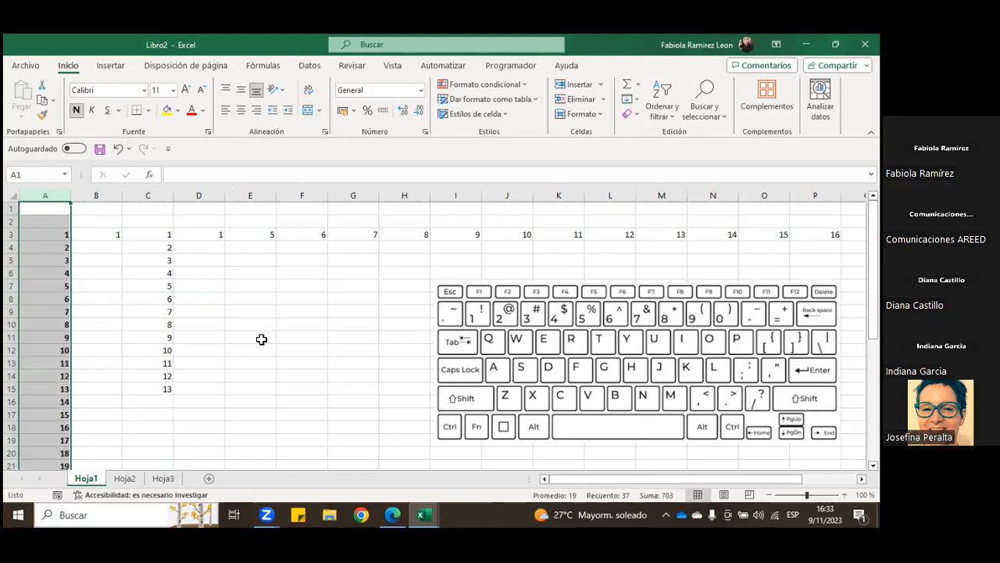
Step: Select column A's cells from A2 down through its numbers, release them by choosing B5, and undo the column's bold formatting
left_click(119, 259)
left_click_drag(50, 225, 55, 467)
scroll(51, 396, "up", 5)
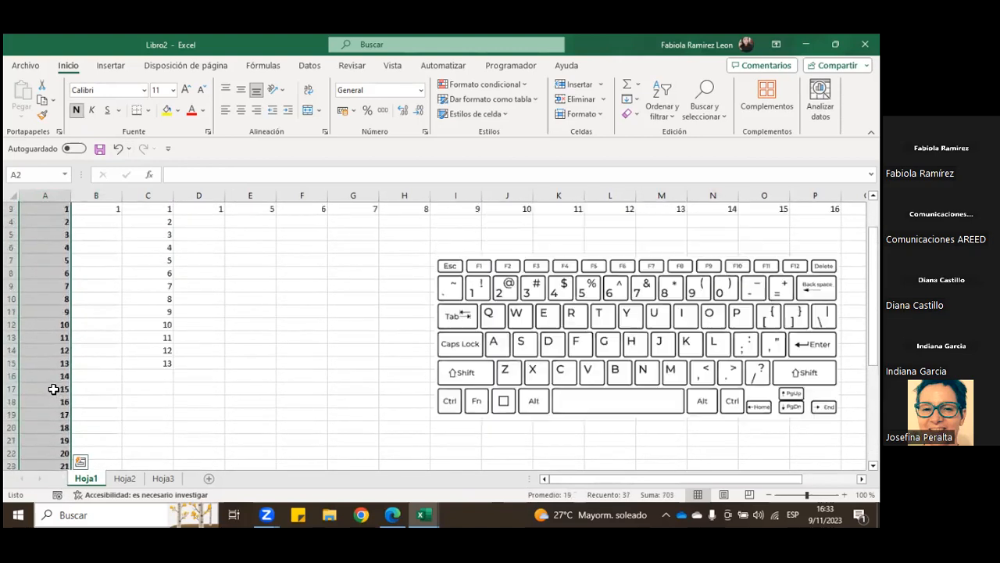
scroll(53, 388, "up", 1)
left_click(103, 256)
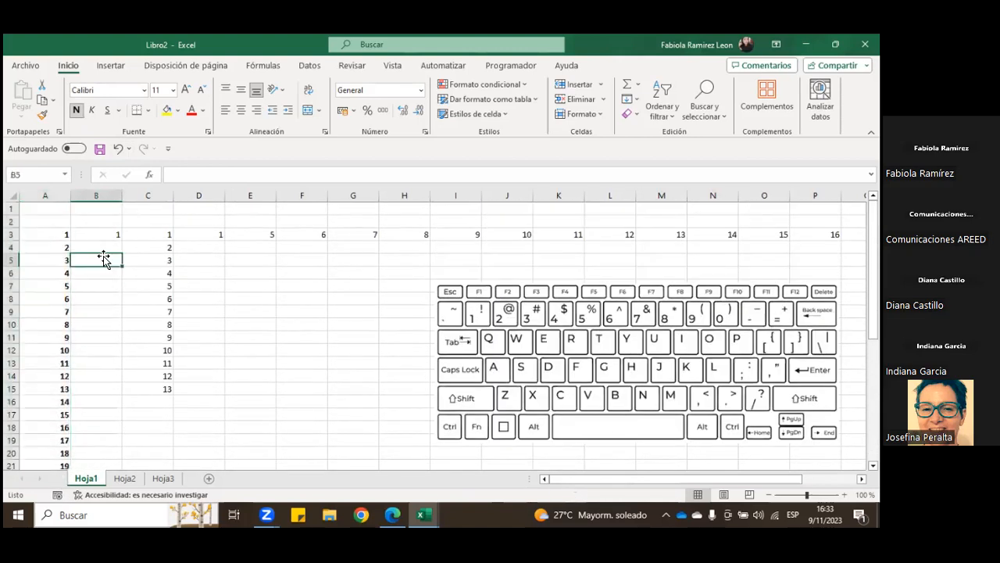
left_click(114, 149)
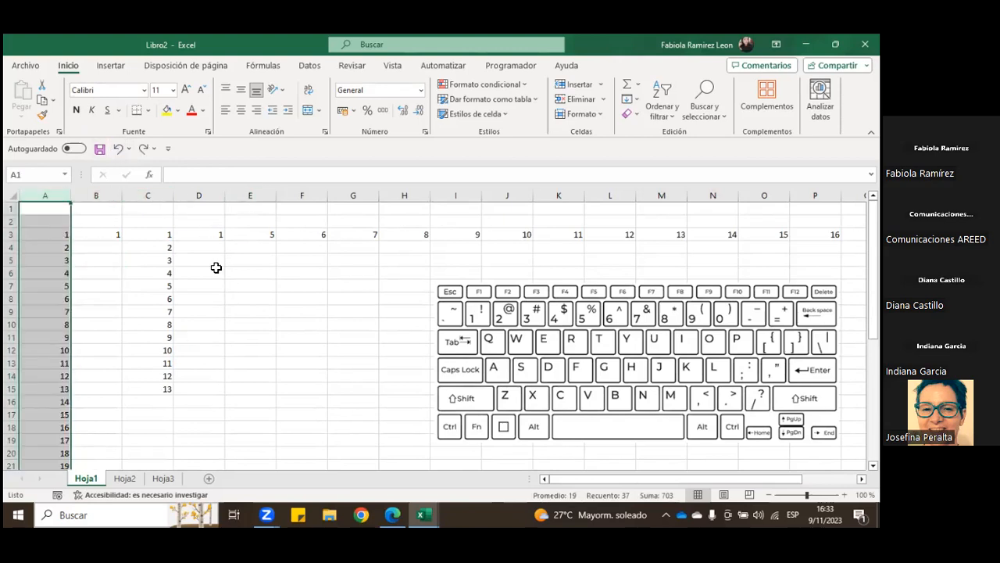
Step: Select the entire columns A through H together, replace that with the entire rows 1 through 16, and finish on cell C7
left_click_drag(43, 195, 398, 195)
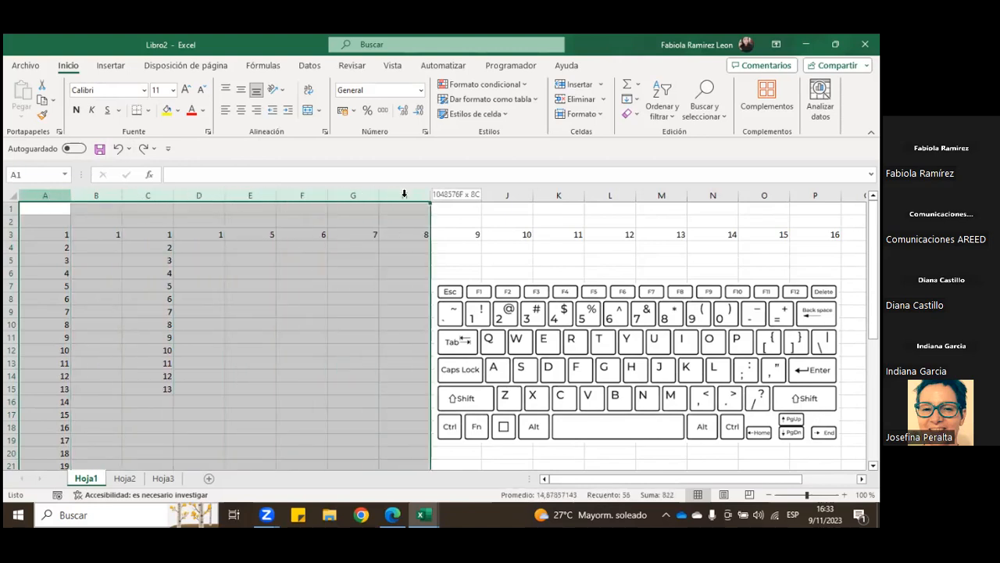
left_click(302, 272)
left_click_drag(11, 208, 10, 401)
left_click_drag(556, 478, 599, 479)
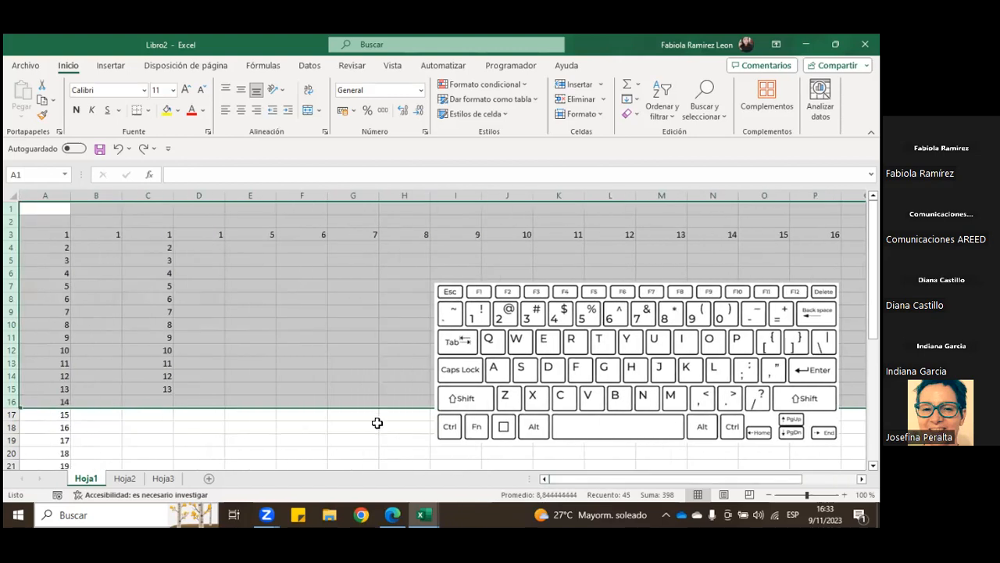
left_click(140, 247)
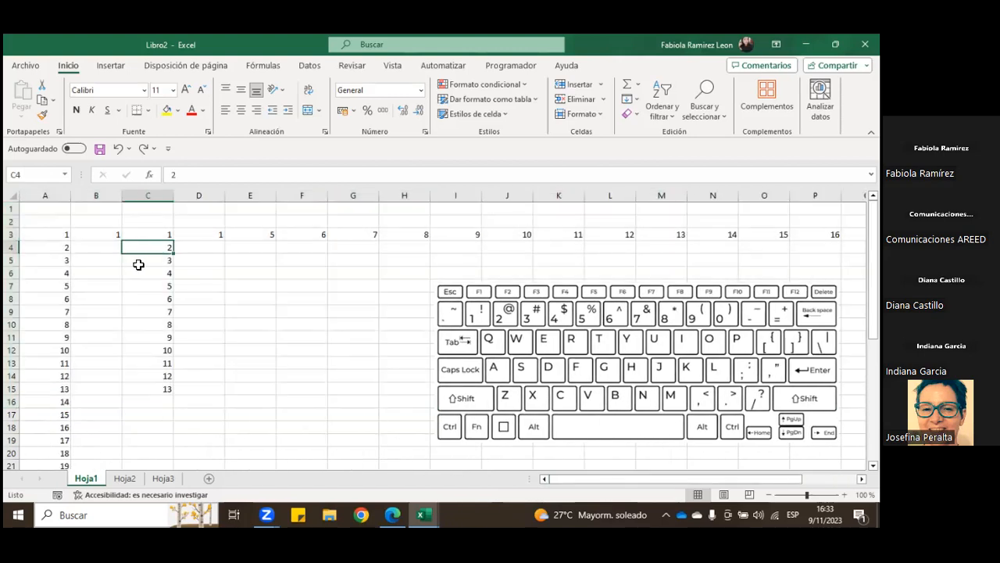
left_click(158, 285)
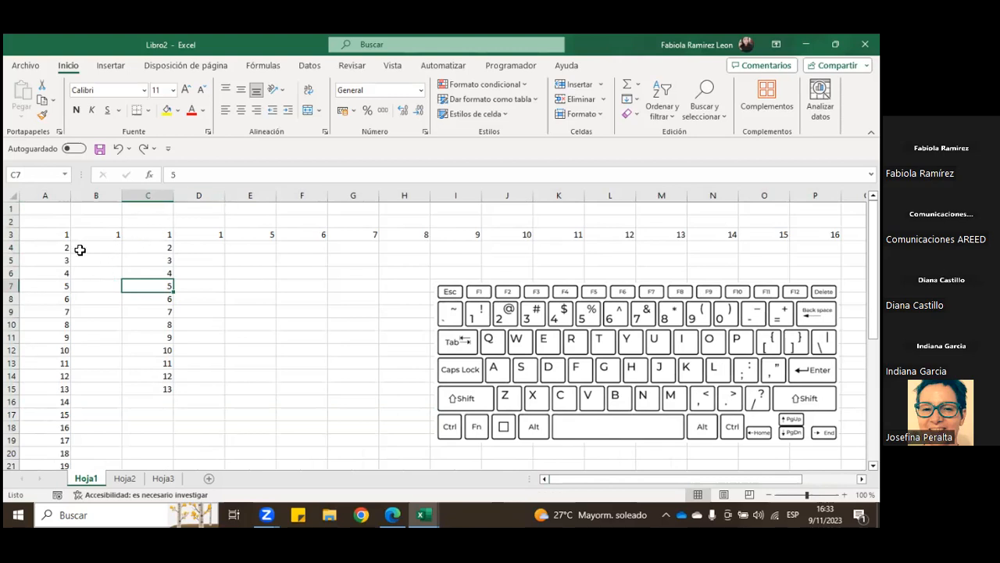
Step: Select the entire column A starting from cell A3, and check the selection below the last number
left_click(43, 233)
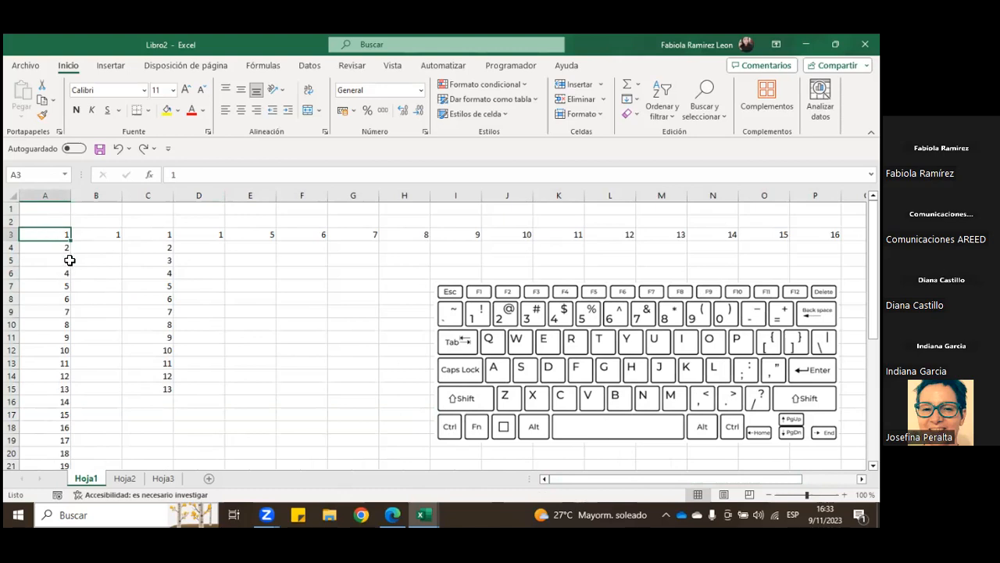
key("ctrl+space")
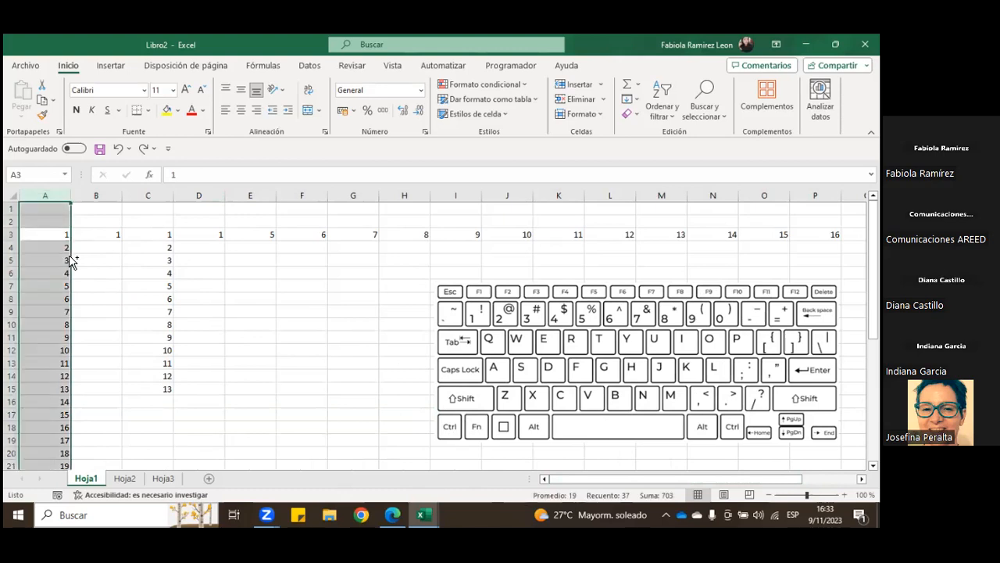
scroll(130, 315, "down", 10)
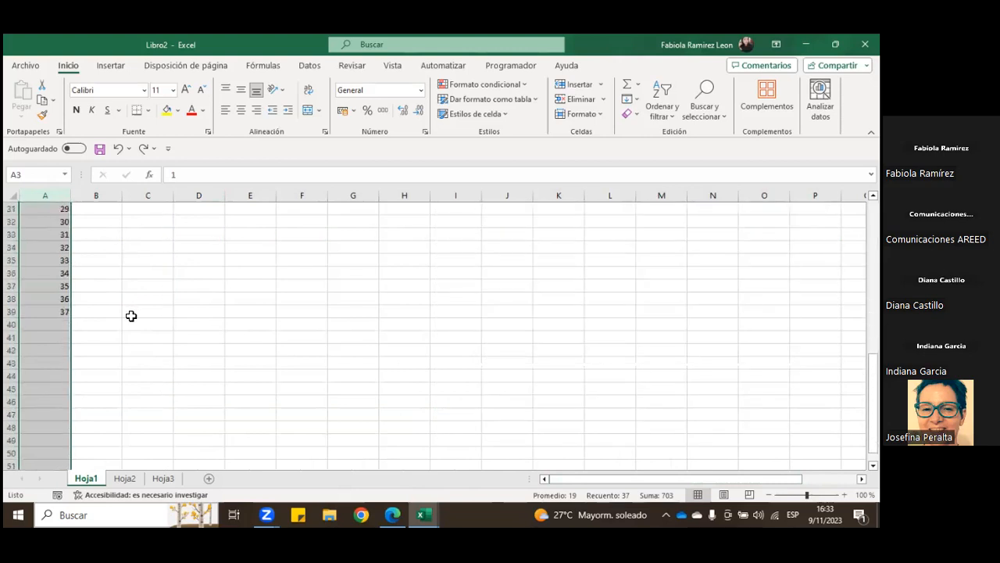
Step: Select the entire column C starting from cell C1 and centre its contents
scroll(126, 321, "up", 10)
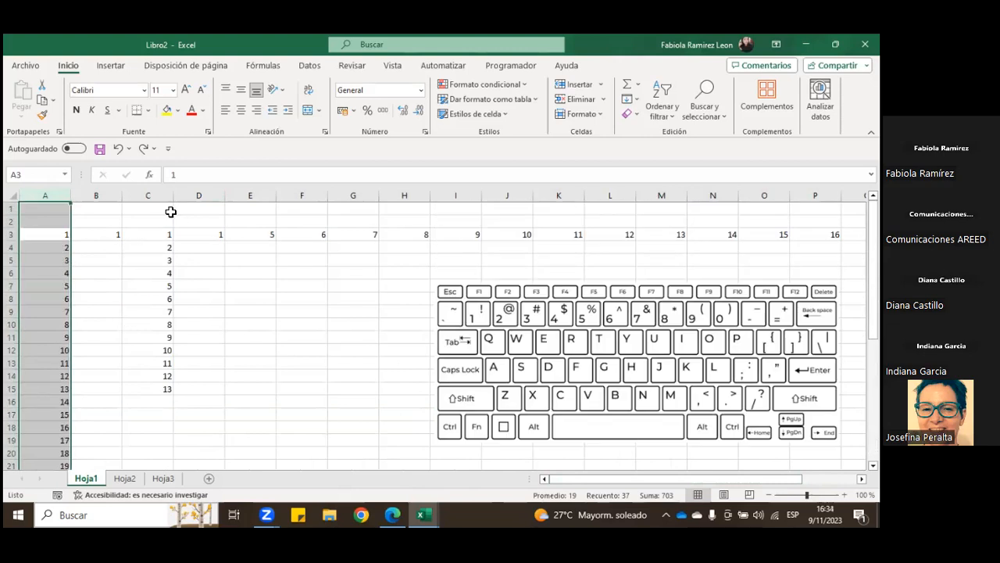
left_click(159, 205)
key("ctrl+space")
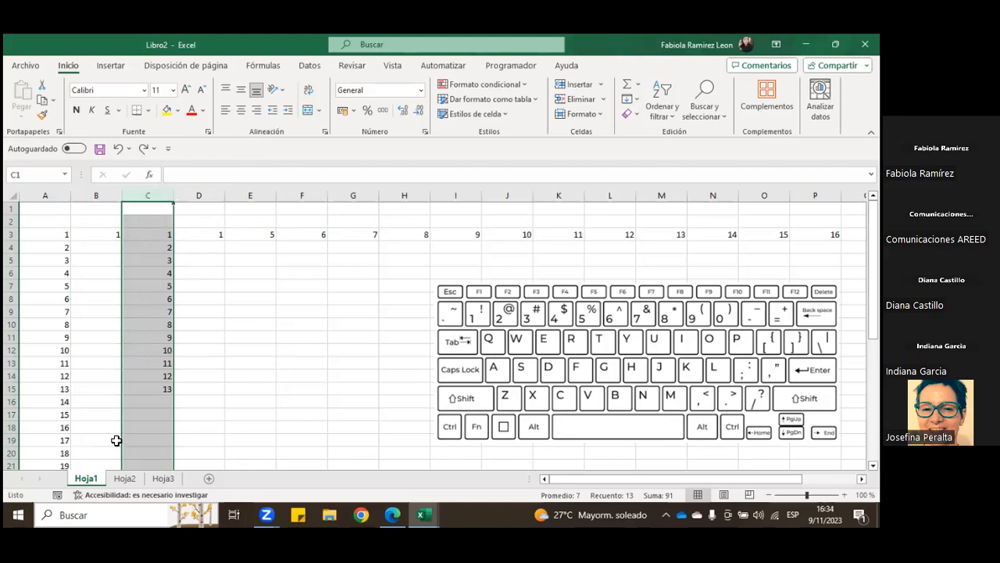
left_click(241, 110)
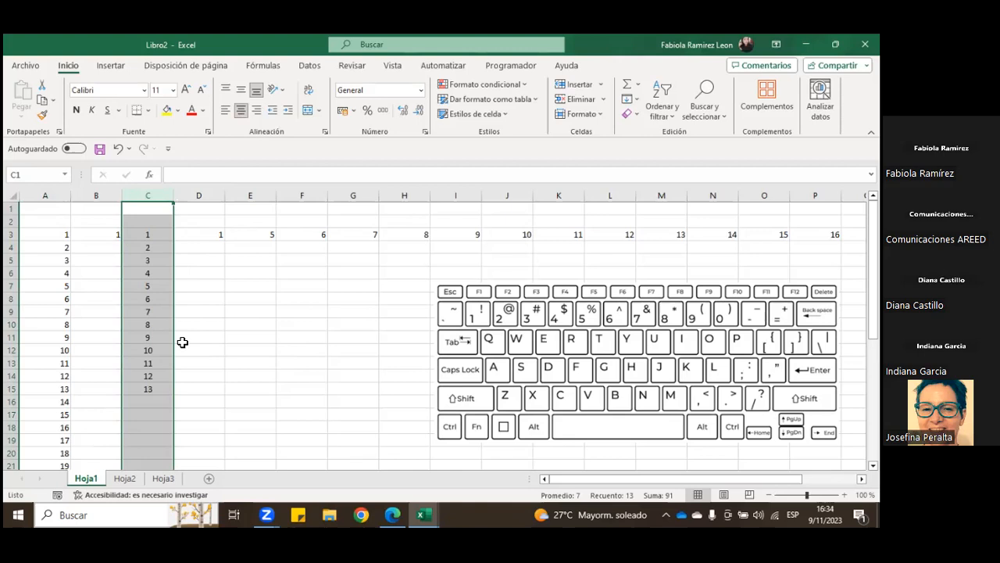
Step: Select only column C's cells from C3 down to row 33, and check where the selection ends
left_click(201, 280)
left_click_drag(163, 235, 161, 446)
scroll(156, 346, "down", 3)
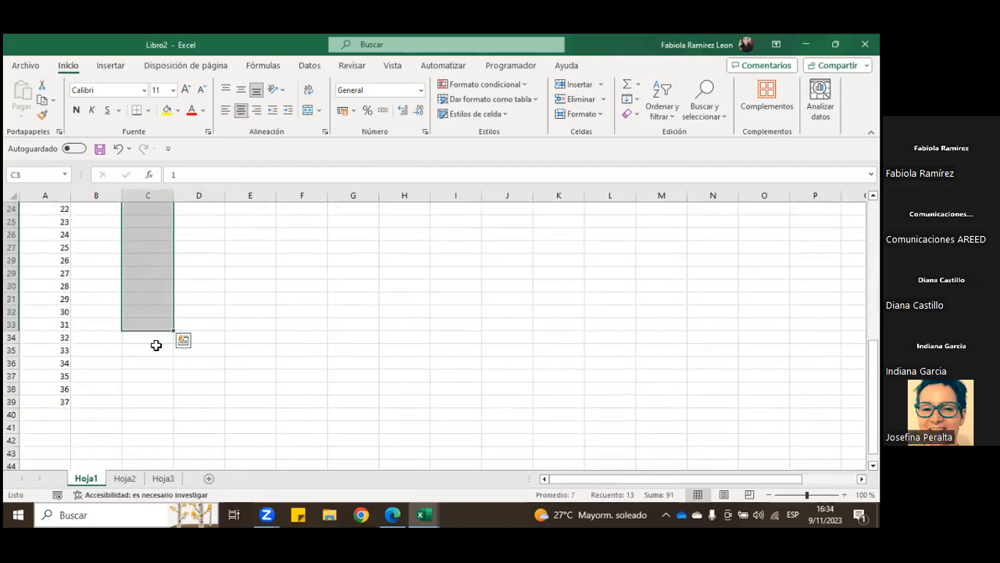
scroll(235, 259, "up", 8)
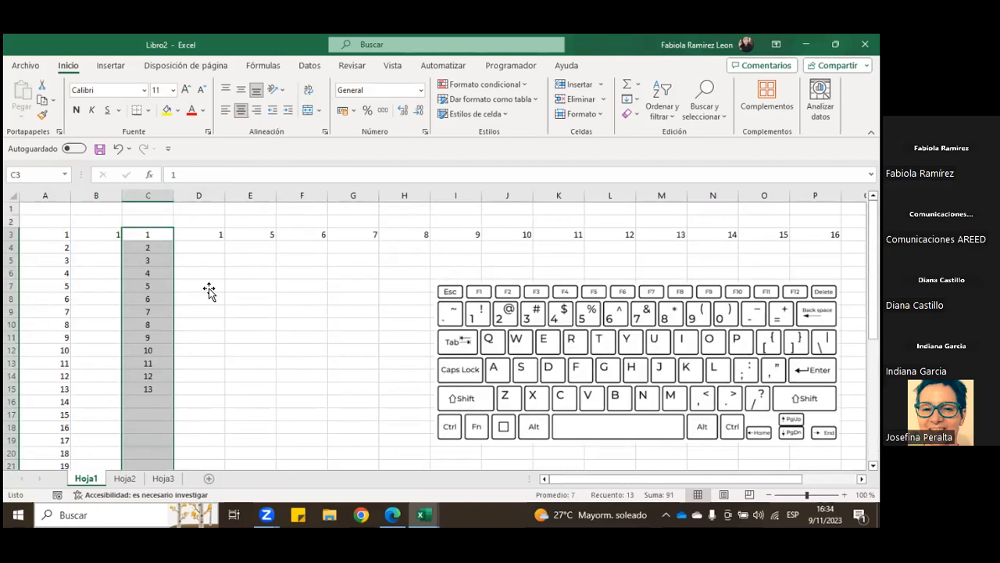
Step: Select the entire column C by its header, align it left, centre it, and finish on cell D10
left_click(151, 194)
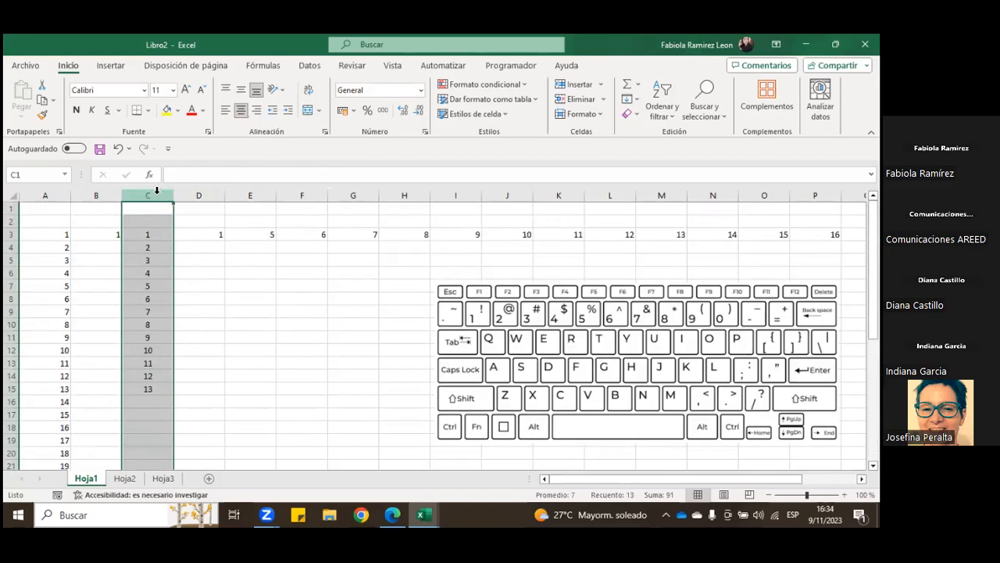
left_click(227, 110)
left_click(241, 111)
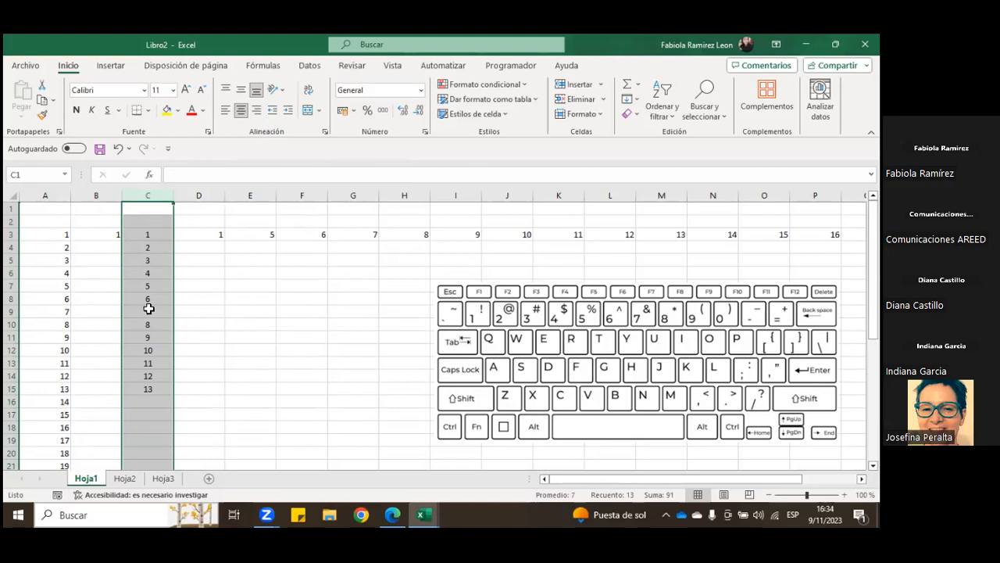
left_click(208, 320)
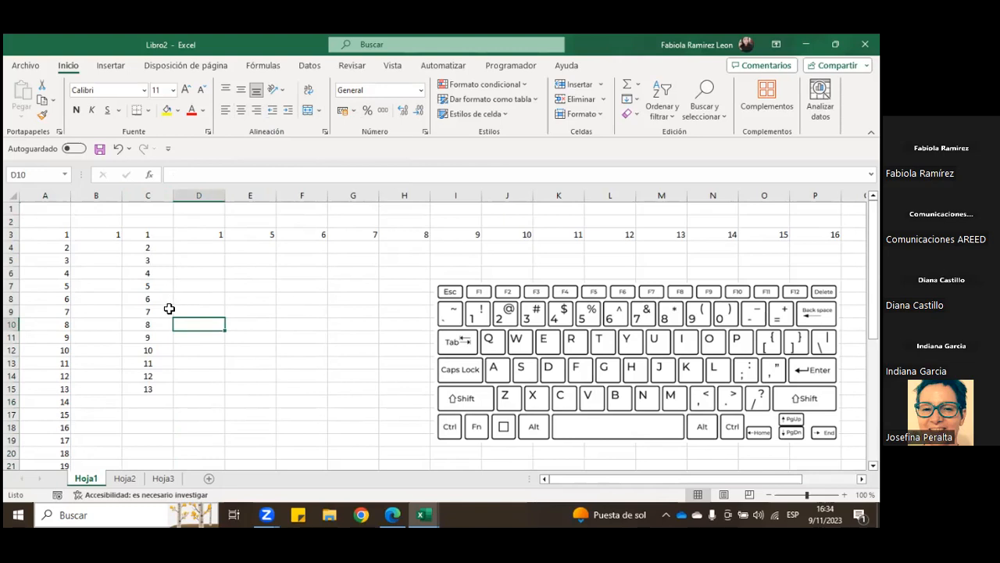
Step: Extend the selection from A3 to the sheet's last used cell, return to A1, and choose cell A3
left_click(68, 235)
key("ctrl+shift+End")
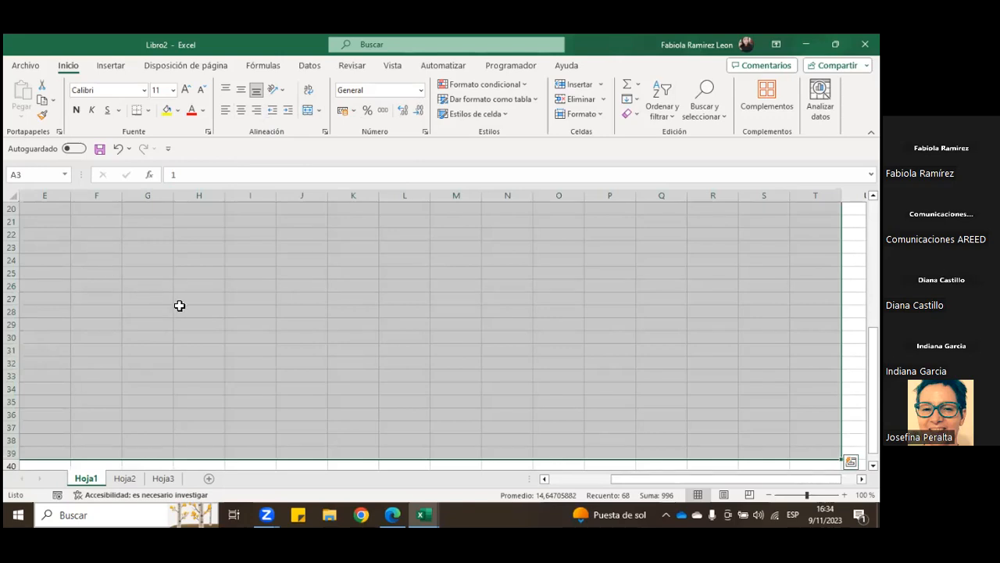
key("ctrl+Home")
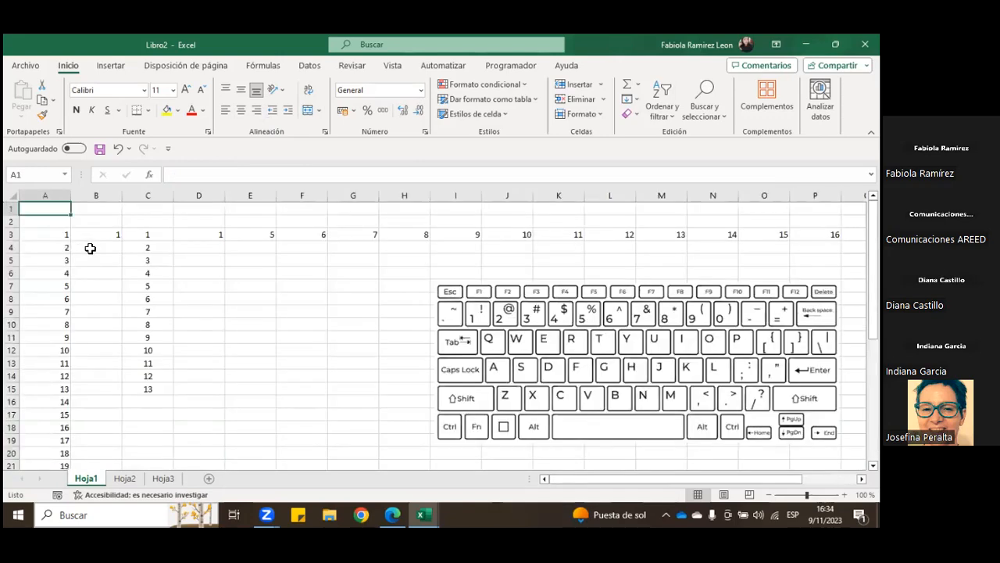
left_click(57, 235)
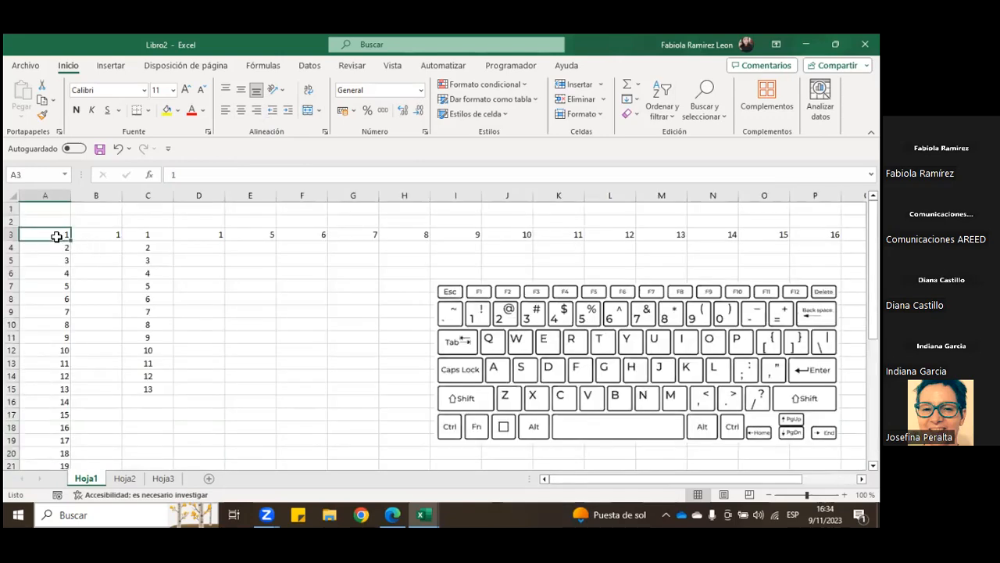
scroll(57, 236, "down", 1)
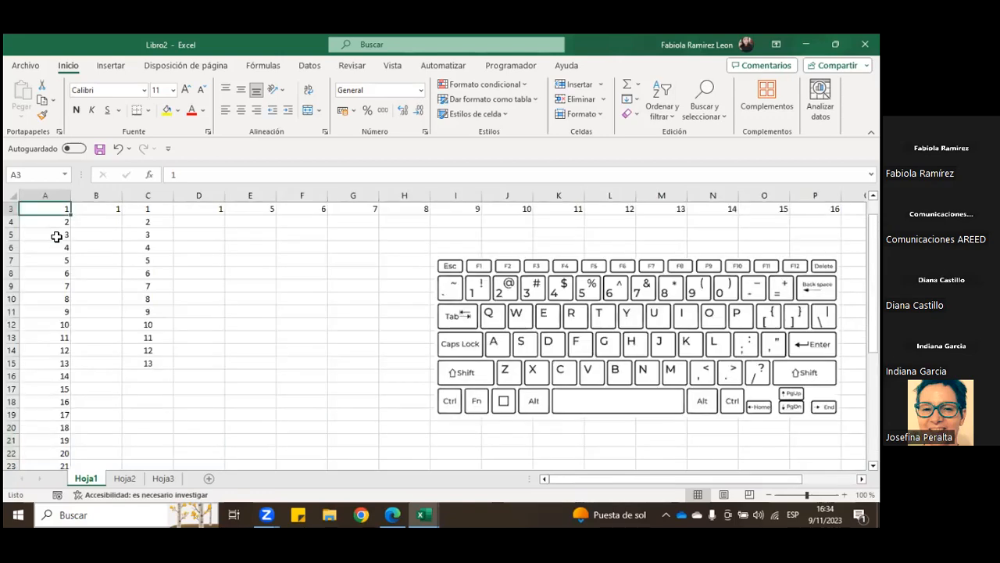
Step: Move the cells B3:D3 one column over to C3:E3, replacing the existing data, and finish on cell B6
left_click_drag(100, 211, 199, 210)
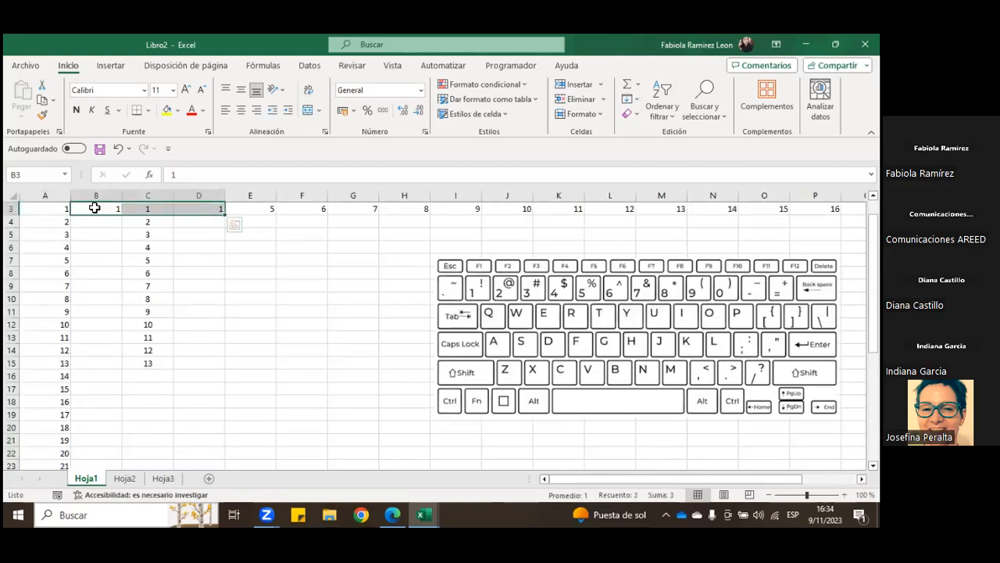
left_click_drag(73, 213, 130, 213)
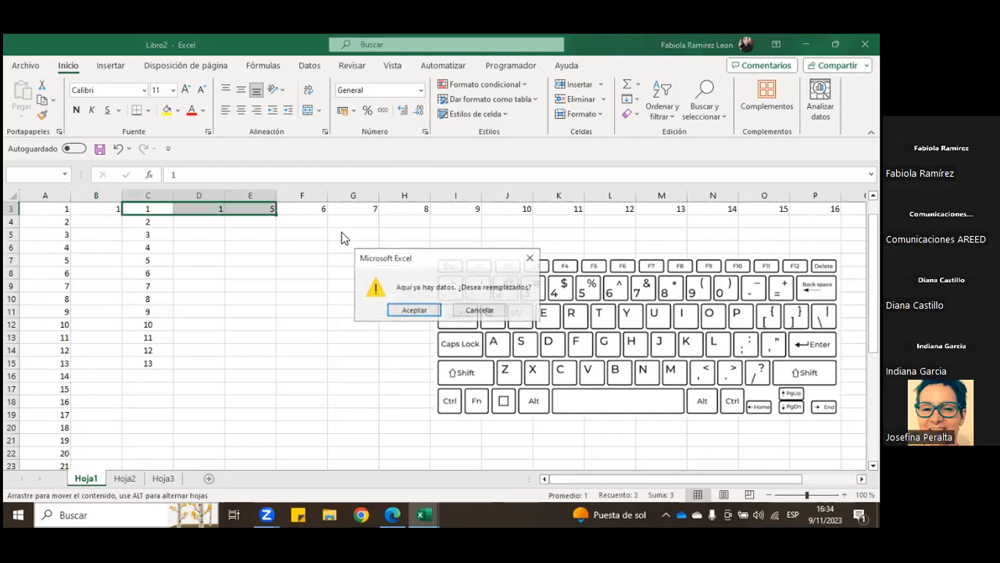
left_click(412, 311)
left_click(109, 243)
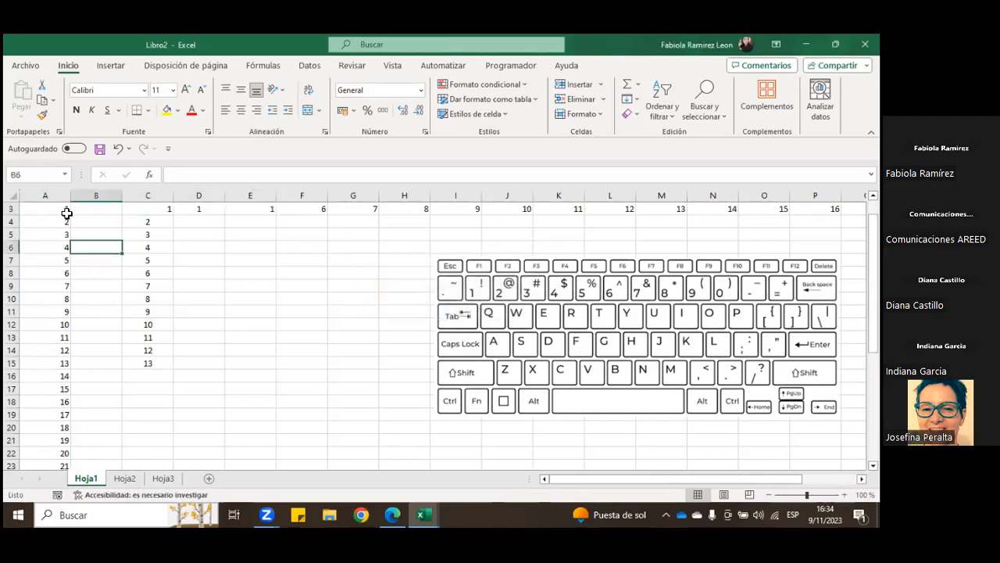
Step: Select column A's numbers from A3 down to the last one, and release them by choosing B4
scroll(68, 228, "up", 1)
left_click(66, 238)
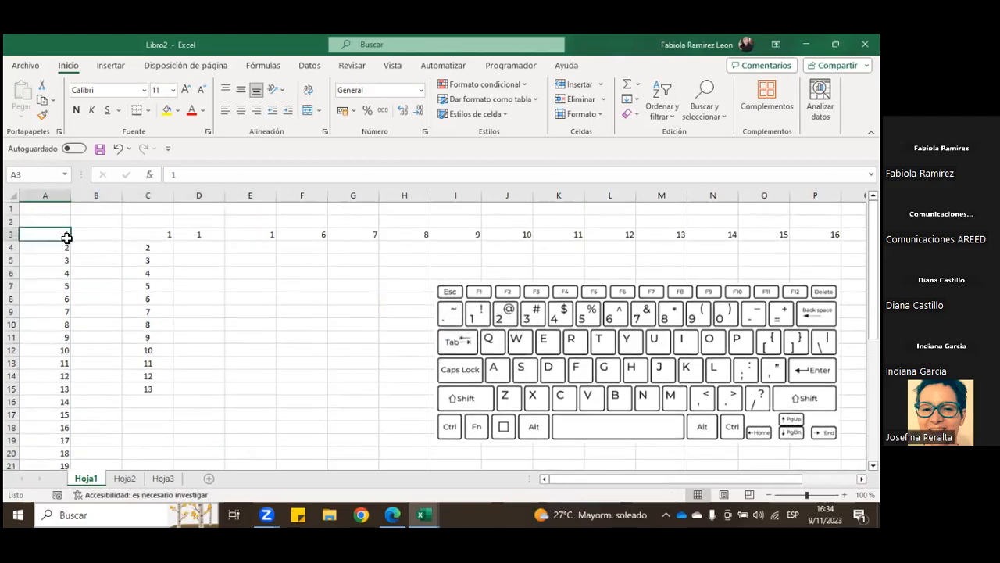
key("ctrl+shift+Down")
scroll(83, 279, "up", 7)
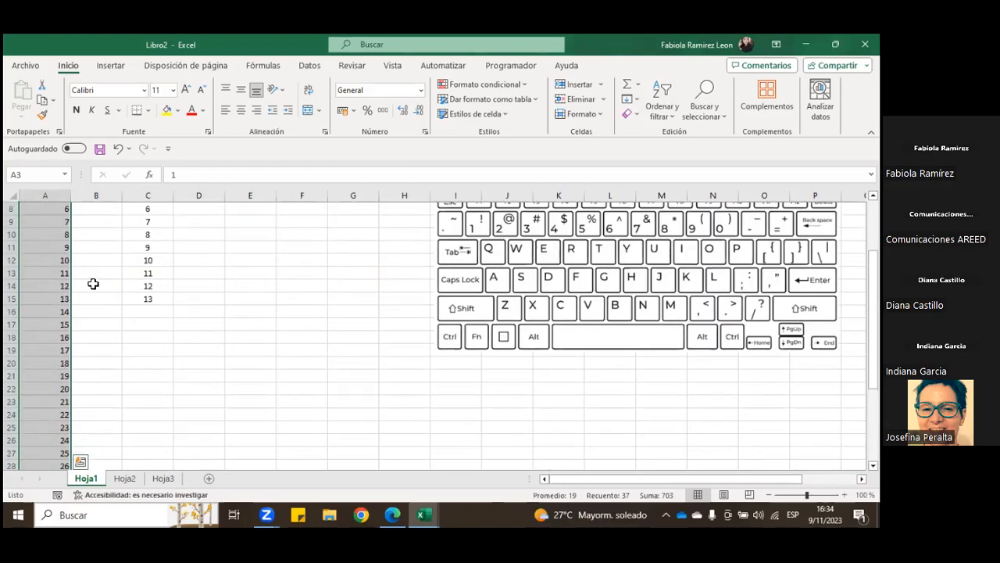
left_click(96, 248)
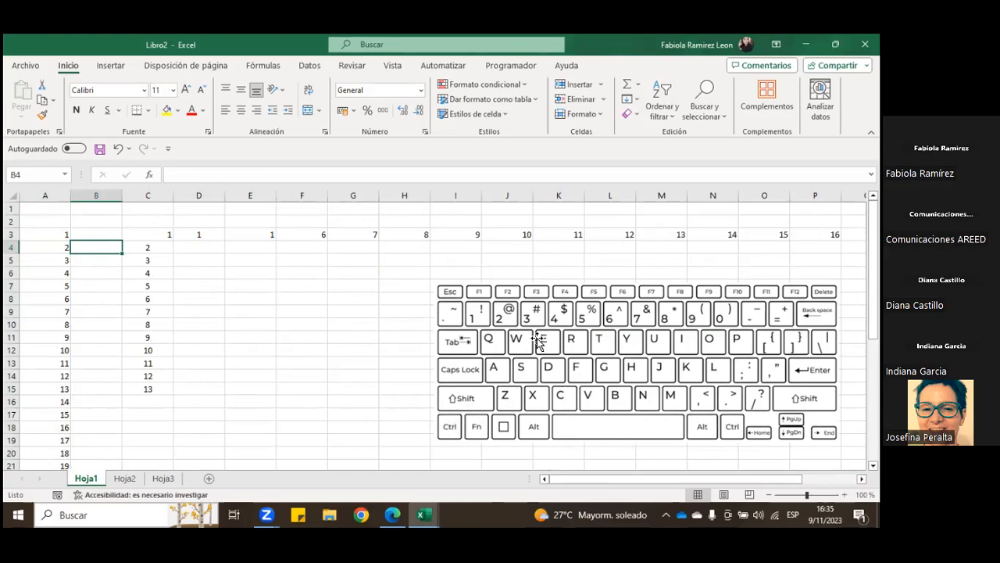
Step: Select the numbers from A3 to the end of column A's data again, and check the selection's lower end
left_click(59, 233)
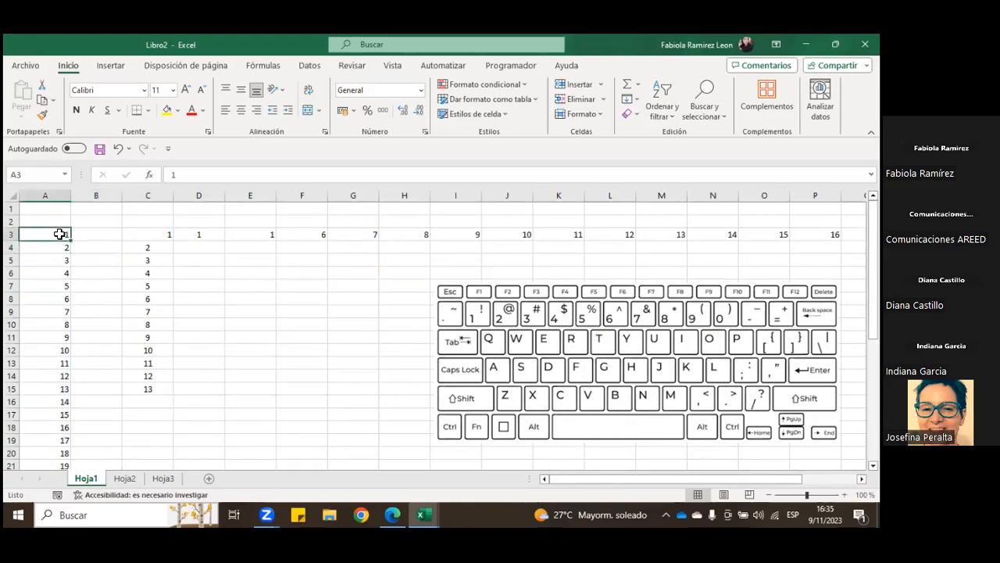
key("ctrl+shift+Down")
scroll(83, 366, "down", 1)
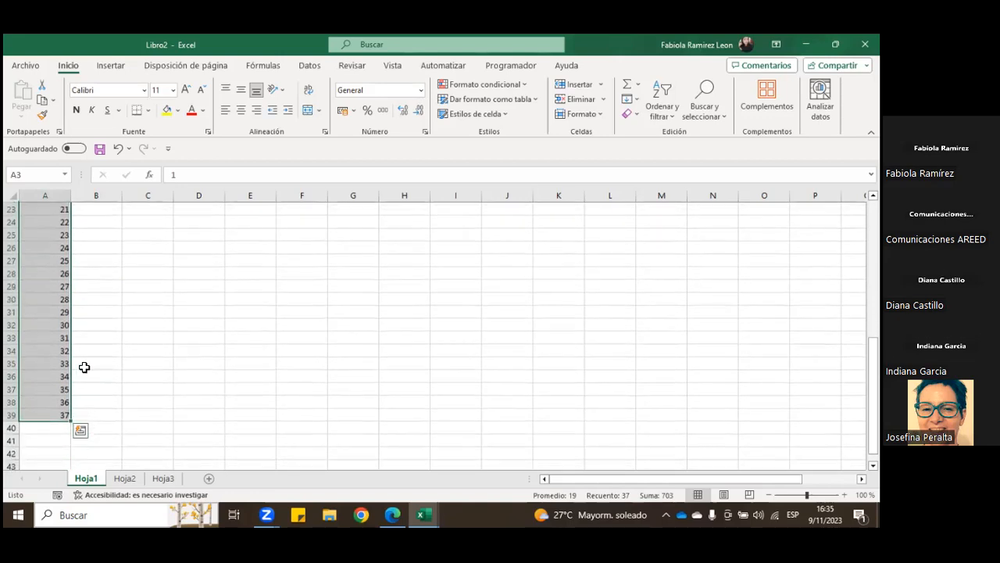
scroll(61, 390, "up", 8)
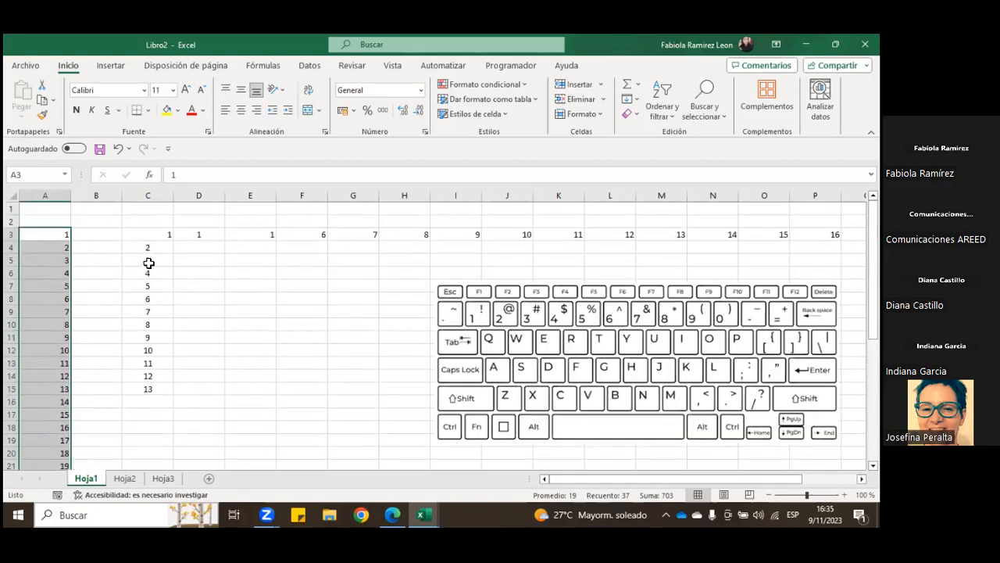
Step: Move the numbers in C4:C15 down so they start at C8, and clear the content of cell A3
left_click_drag(157, 245, 148, 389)
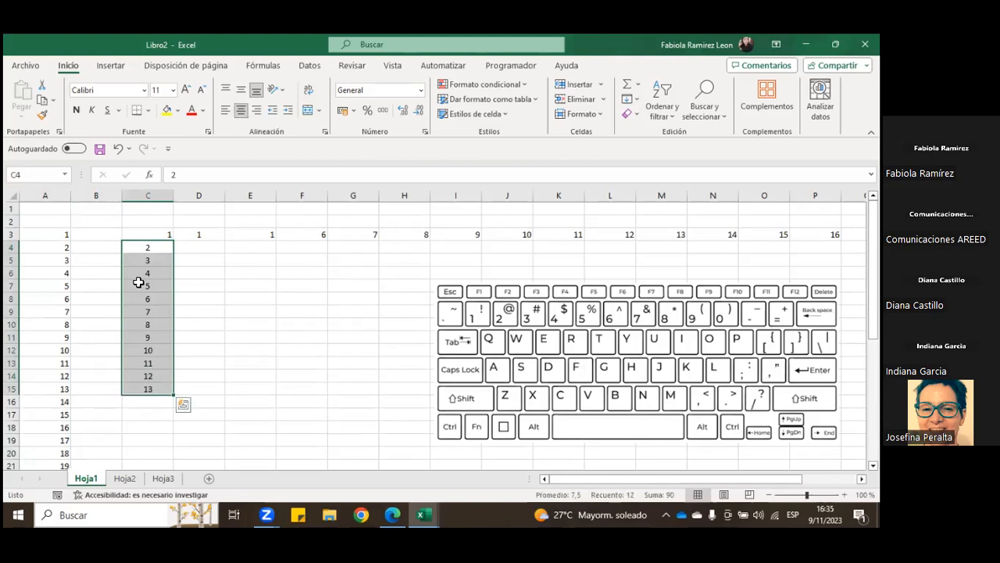
left_click_drag(145, 245, 136, 299)
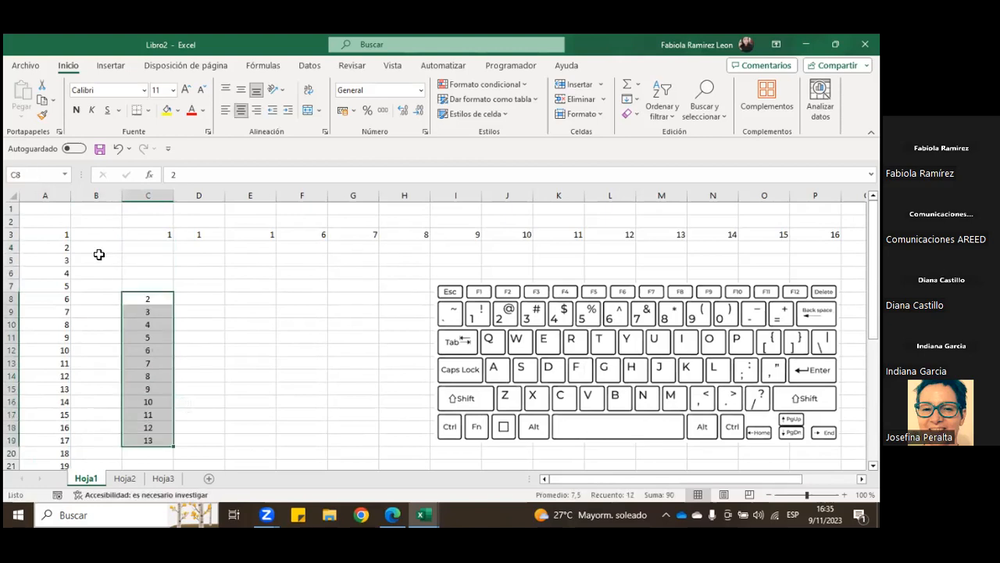
left_click(68, 235)
key("BackSpace")
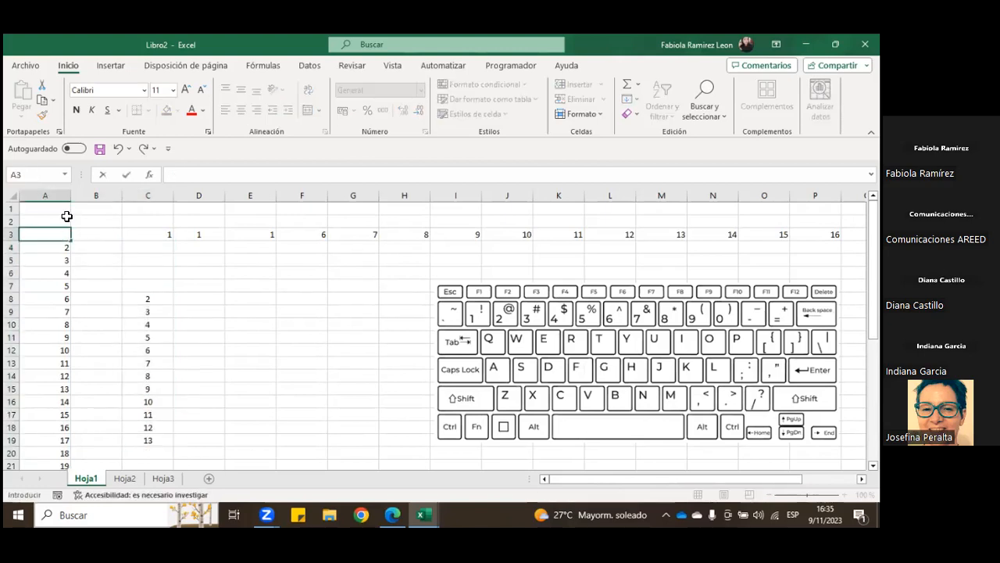
key("Tab")
key("Tab")
Step: Select row 3's numbers from C3 across to the last one, and release them by choosing C6
key("ctrl+shift+Right")
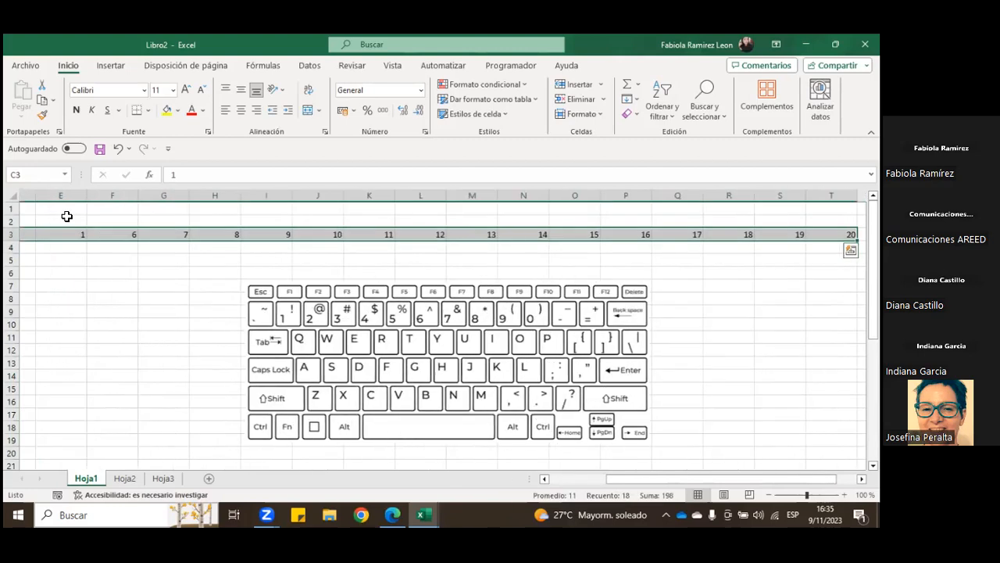
left_click_drag(664, 481, 597, 486)
left_click(140, 271)
Step: Repeat the selection from C3 to the end of row 3's data, check its start, and finish on B4
left_click(146, 232)
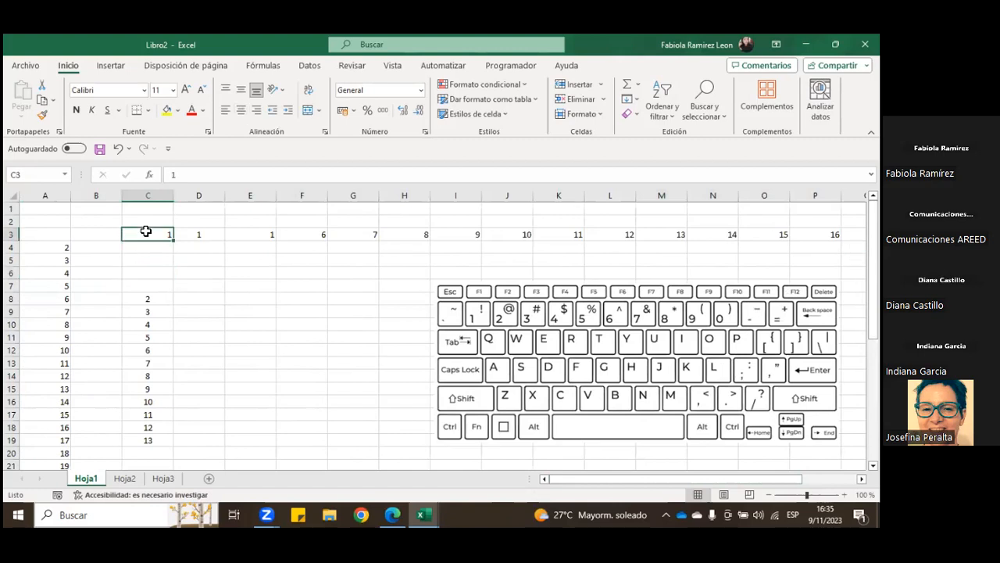
key("ctrl+shift+Right")
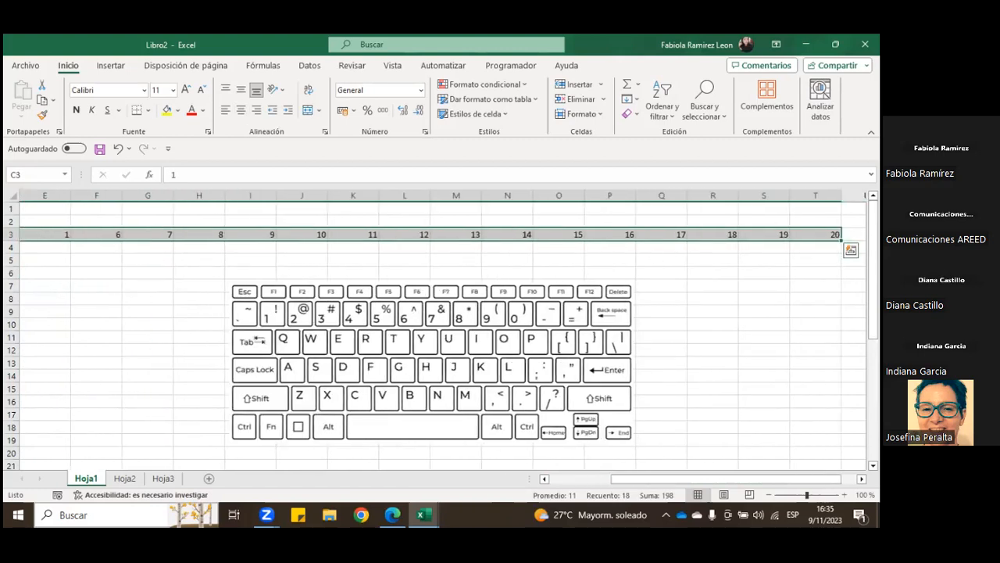
left_click_drag(659, 486, 597, 483)
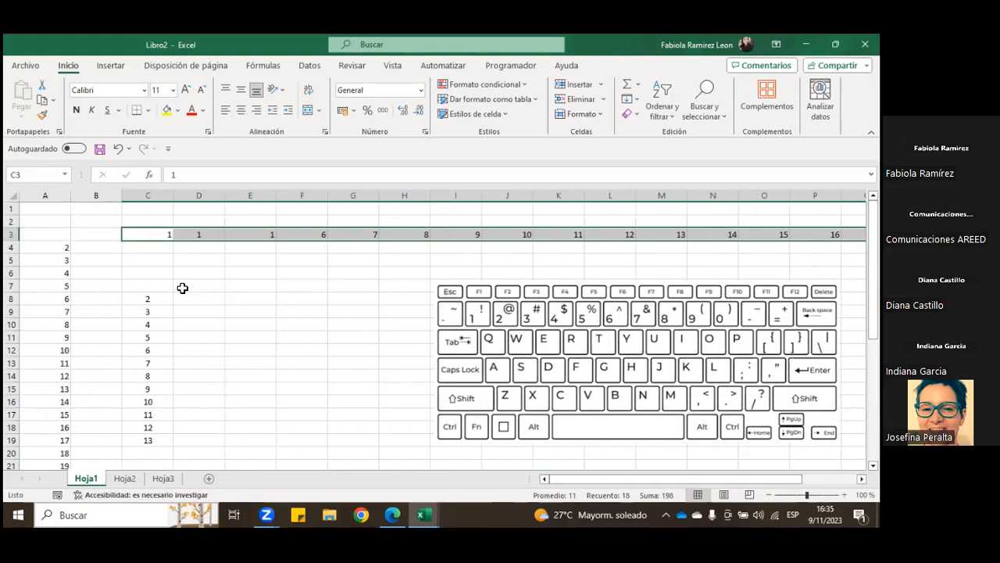
left_click(117, 244)
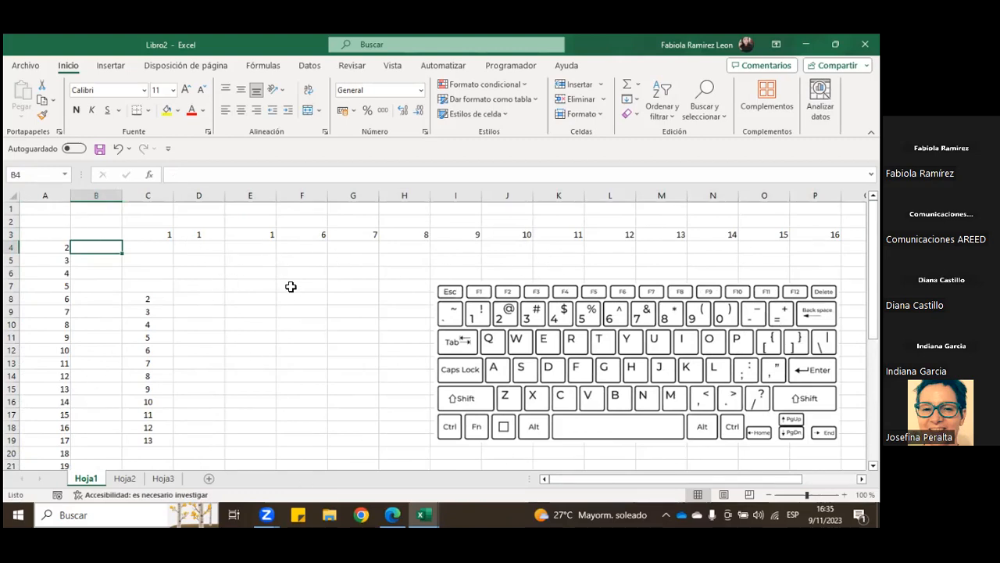
Step: Select the whole worksheet at once, check that the selection covers distant rows and columns, and finish on cell B3
left_click(188, 271)
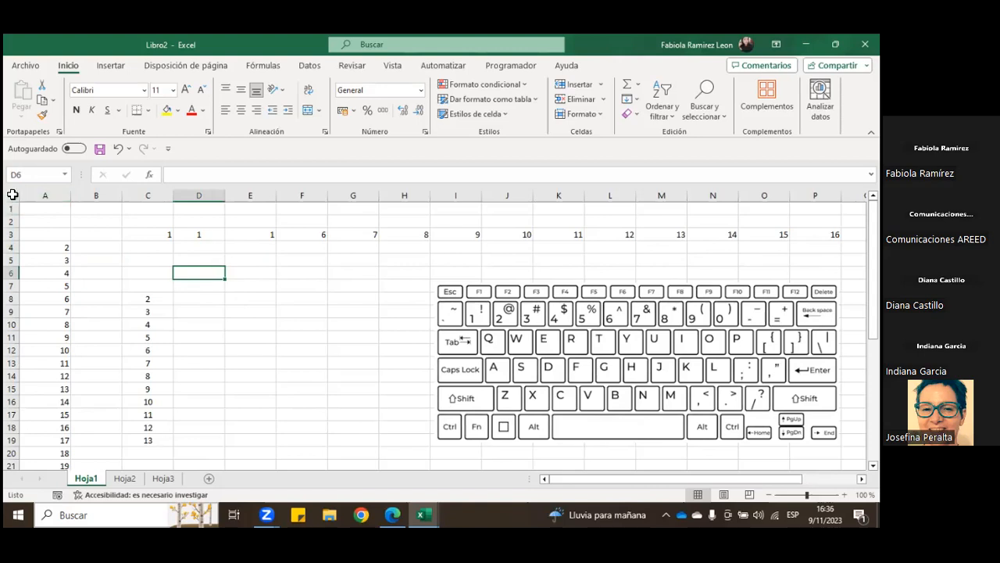
left_click(13, 195)
scroll(214, 338, "down", 3)
scroll(216, 336, "down", 10)
scroll(217, 335, "up", 13)
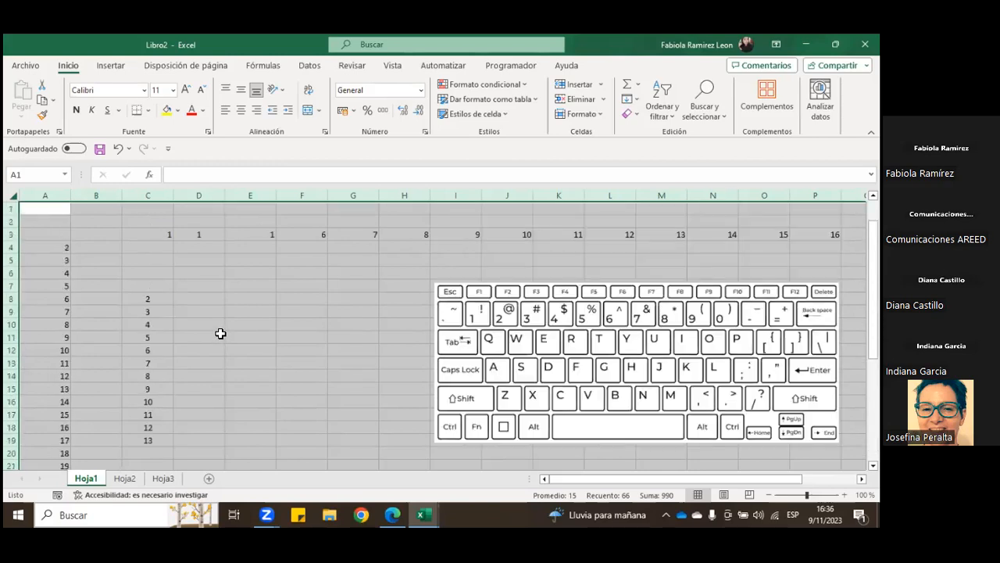
left_click_drag(576, 479, 599, 478)
left_click(112, 234)
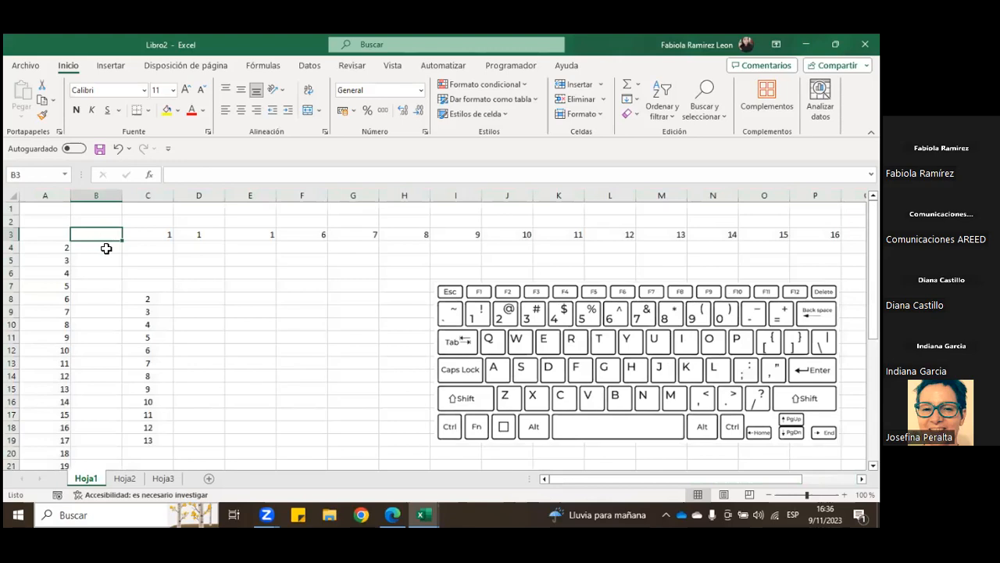
Step: Select the whole worksheet and fill all its cells with a blue-grey theme colour
left_click(14, 197)
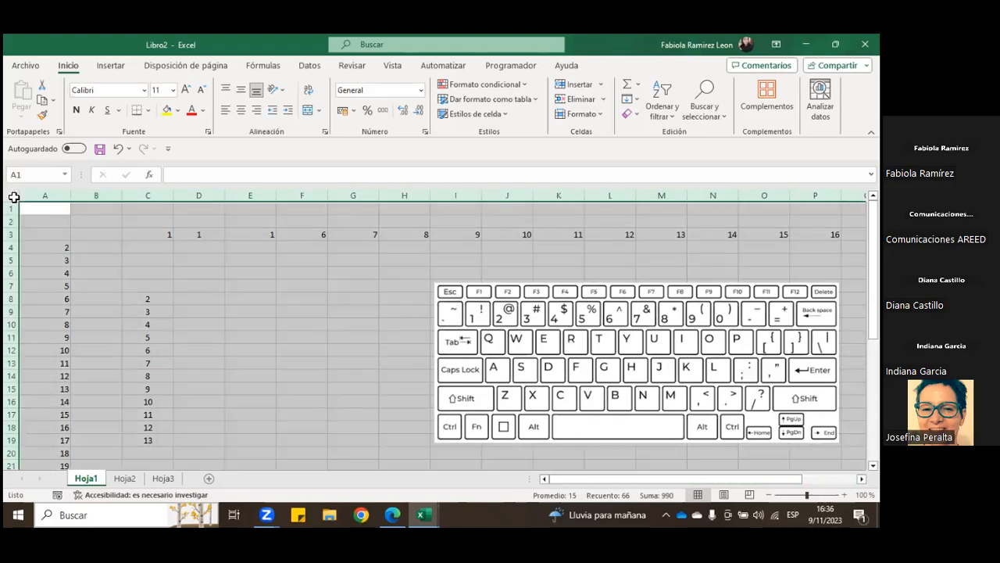
left_click(178, 111)
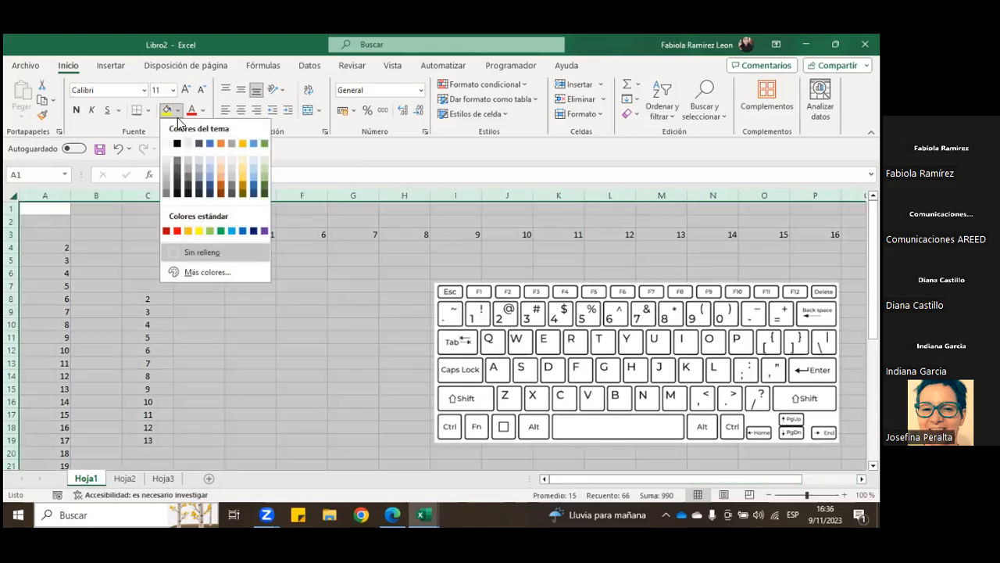
left_click(201, 175)
scroll(321, 315, "down", 6)
scroll(315, 316, "up", 6)
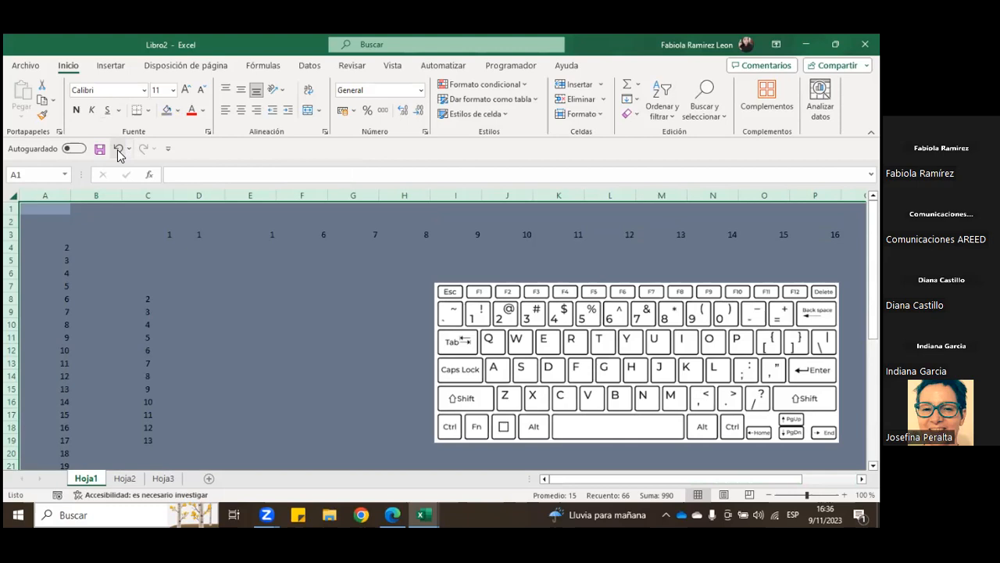
Step: Undo the blue-grey fill on the whole worksheet, select C6, and undo the earlier entry in cell A3 as well
left_click(118, 150)
left_click(128, 279)
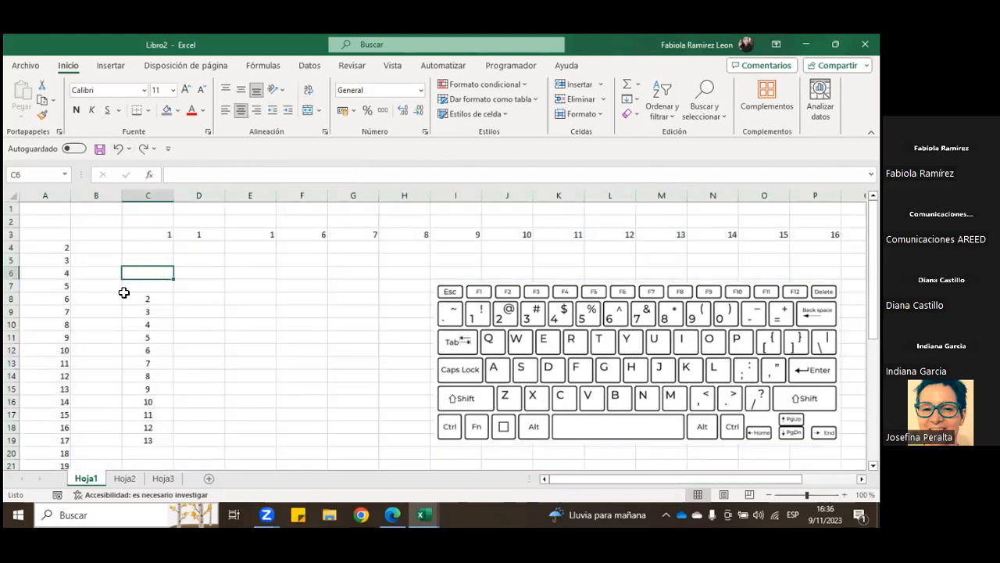
left_click(118, 150)
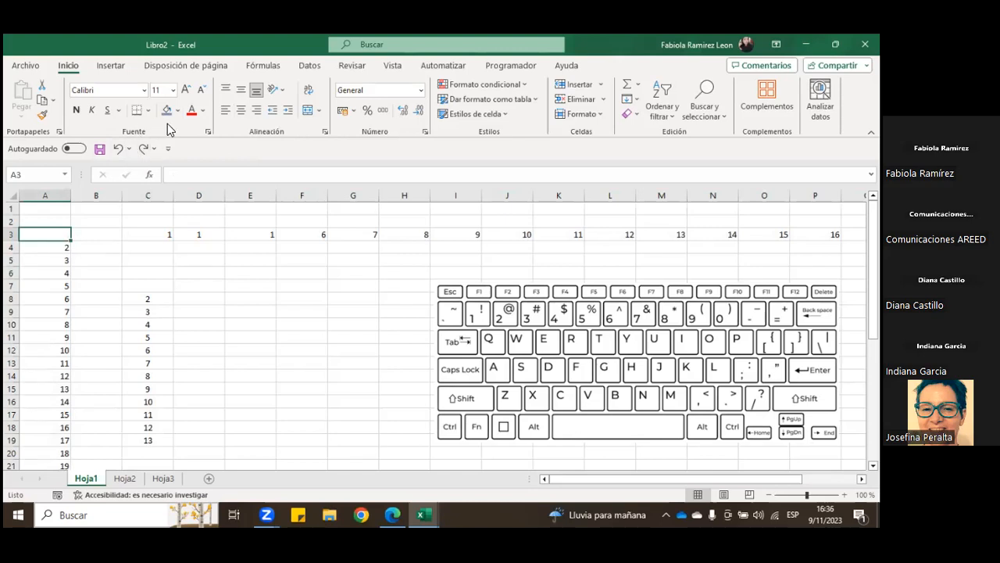
Step: Redo the undone changes, alternate between undoing and redoing the sheet fill, leave the fill undone, and select C5
left_click(142, 151)
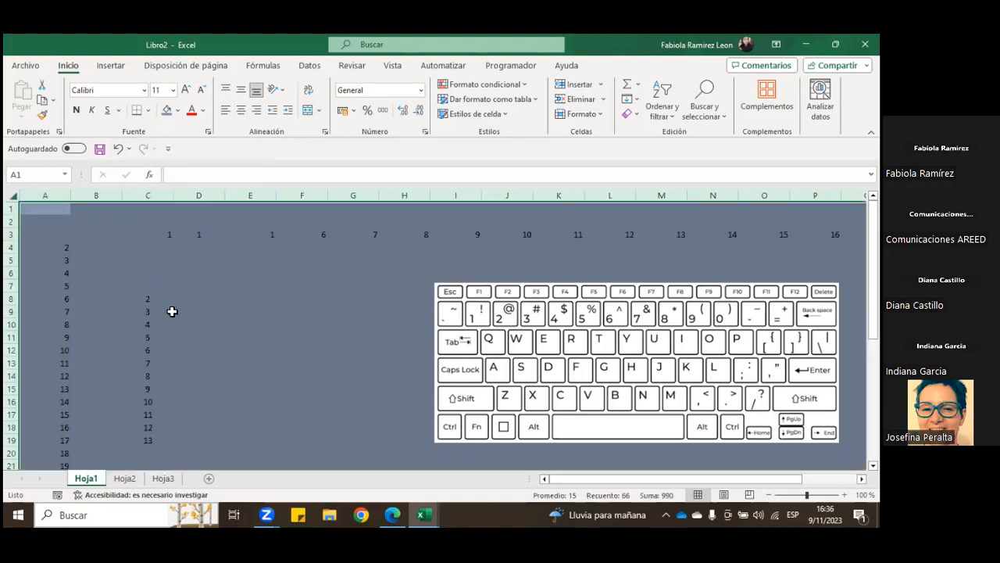
left_click(118, 149)
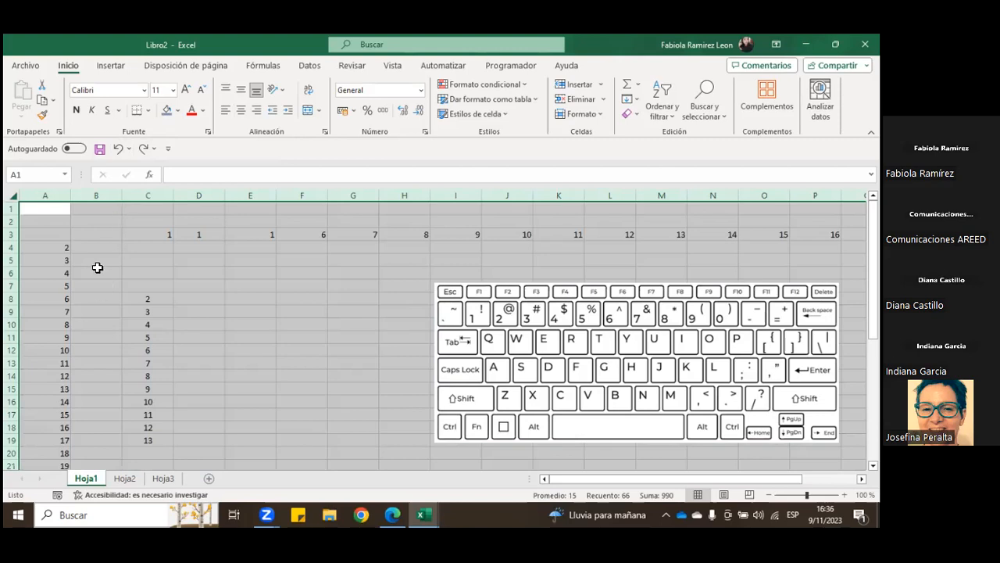
left_click(142, 149)
left_click(118, 149)
left_click(161, 264)
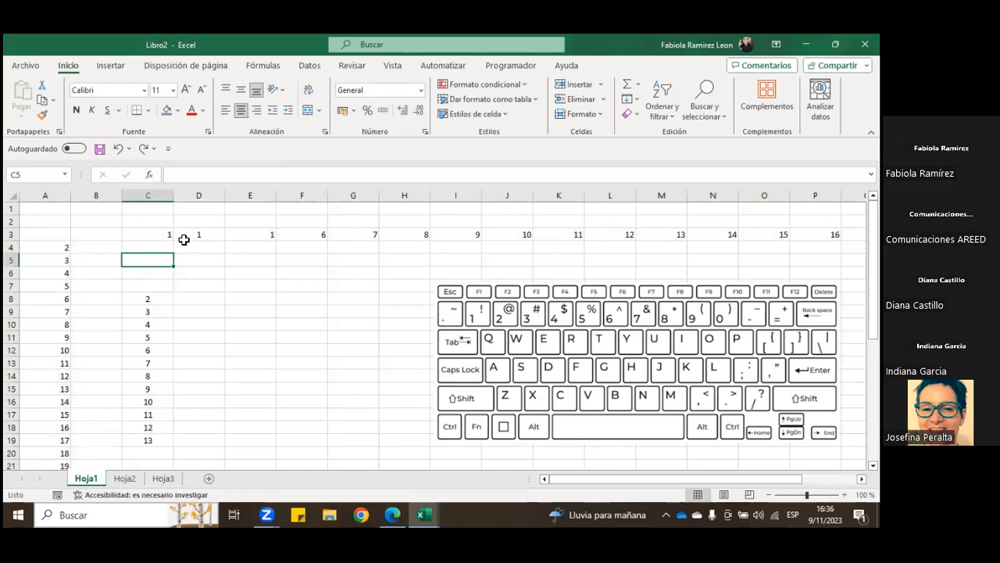
Step: Clear the contents of row 3's numbers from C3 through T3
left_click_drag(138, 234, 727, 235)
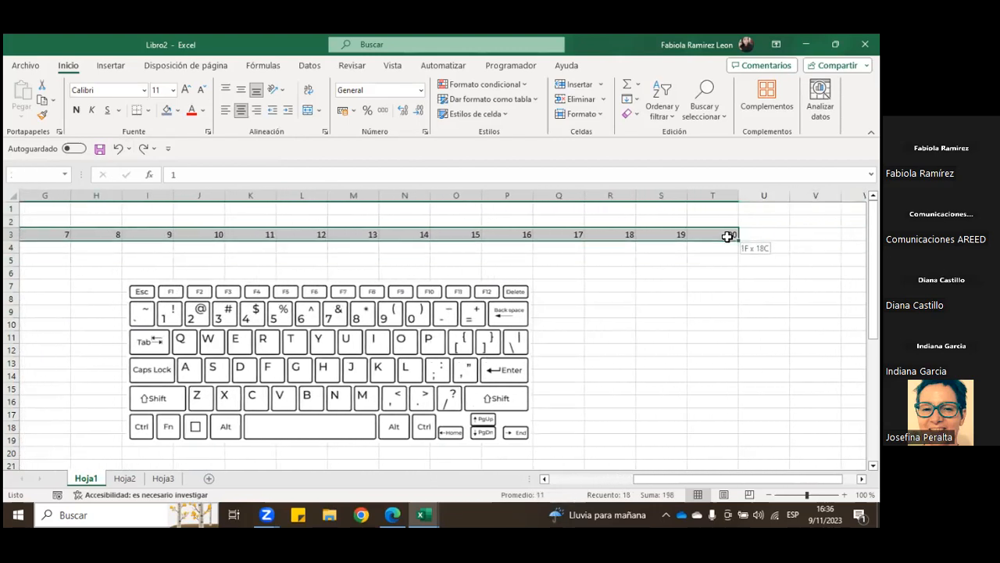
right_click(729, 236)
left_click(782, 283)
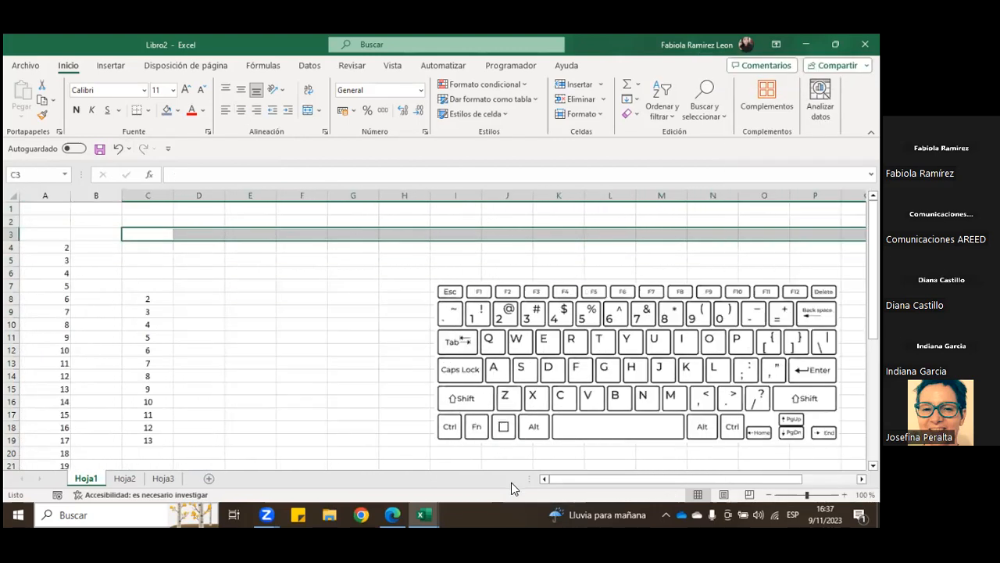
left_click_drag(571, 479, 542, 480)
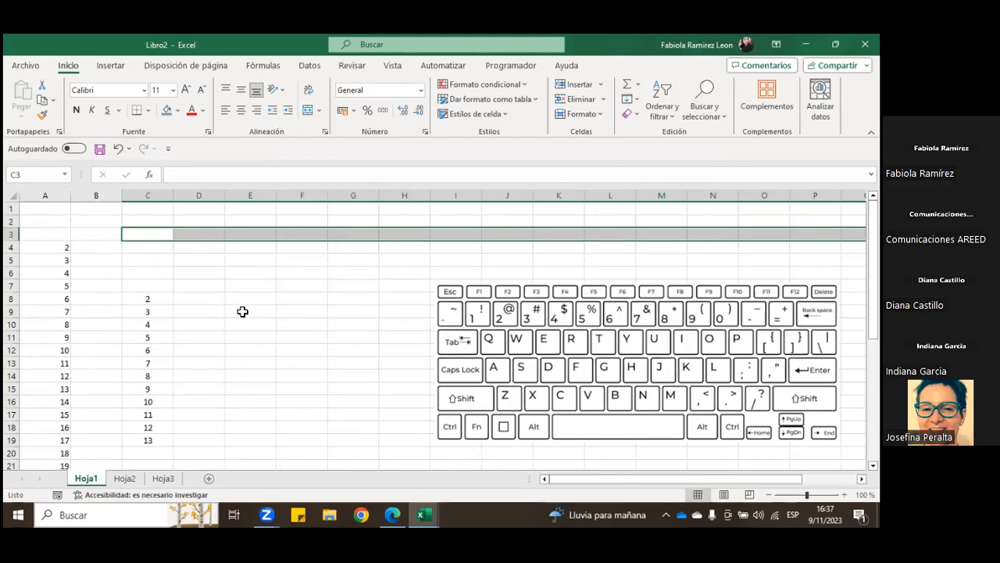
Step: Delete the empty cells C4 to C7, shifting the cells below up, and finish on cell E7
left_click_drag(152, 249, 160, 286)
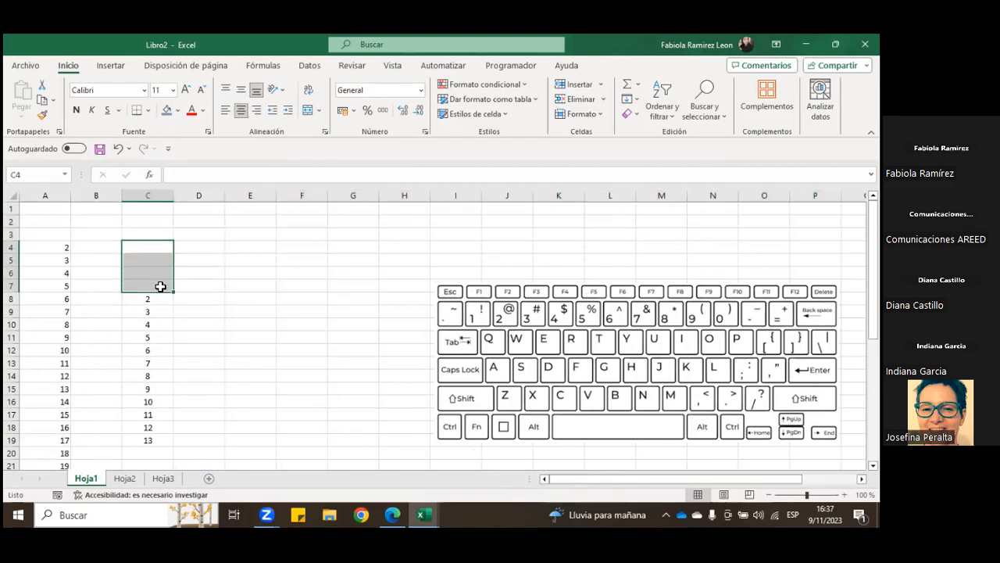
right_click(151, 251)
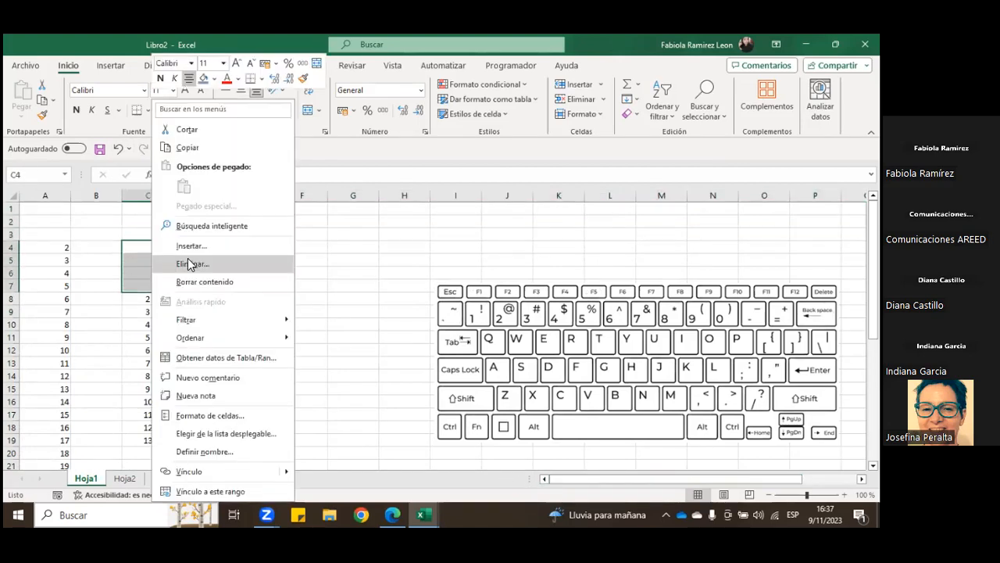
left_click(189, 265)
left_click(229, 271)
left_click(188, 313)
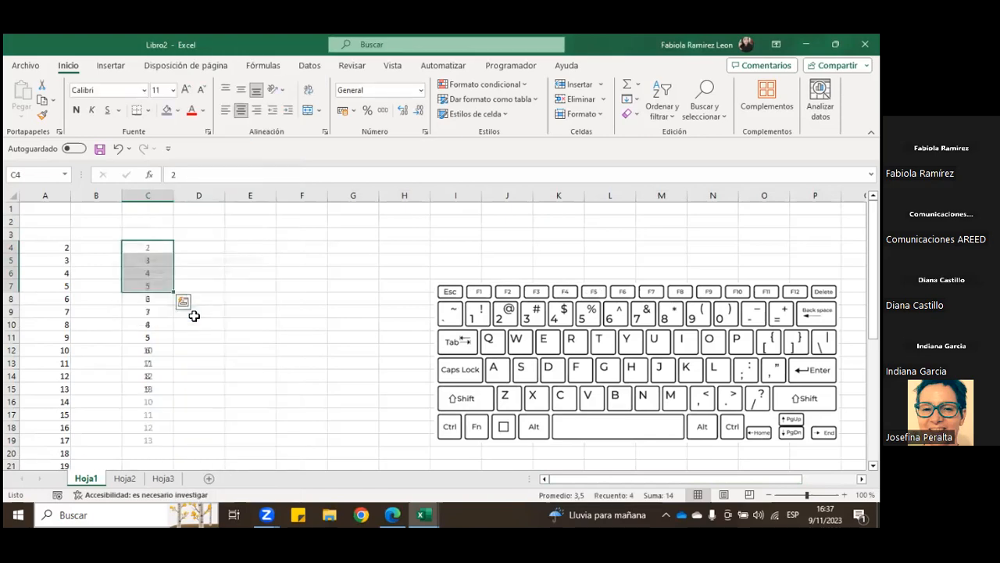
left_click(233, 286)
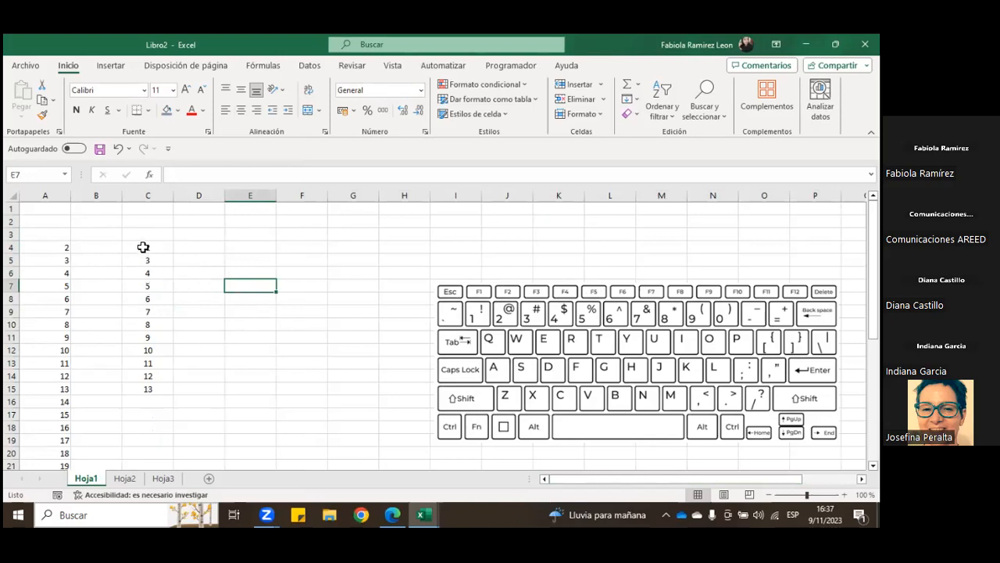
Step: Fill cells C4 to C15 with blue-grey and make their numbers bold
left_click_drag(143, 246, 154, 394)
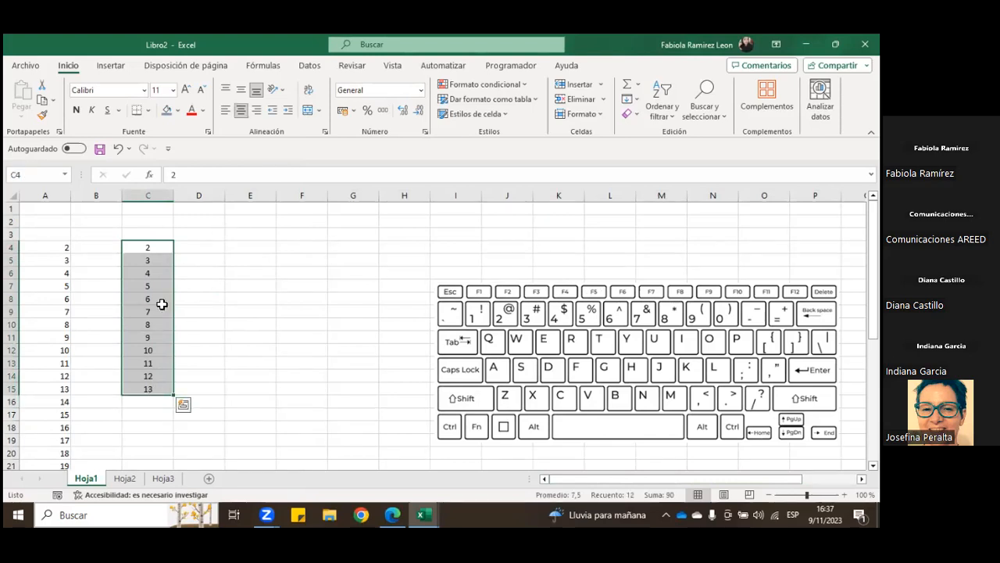
left_click(167, 112)
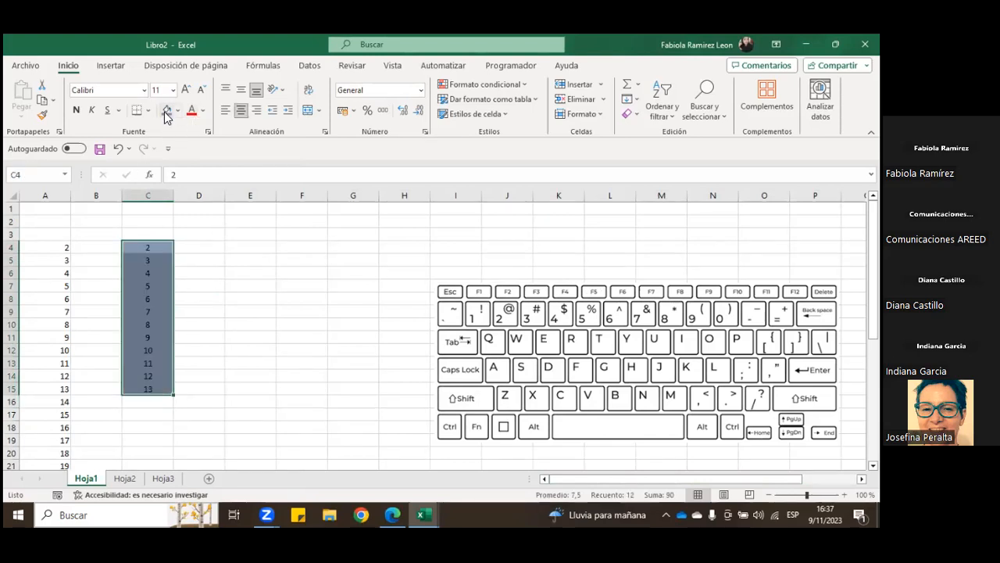
left_click(76, 111)
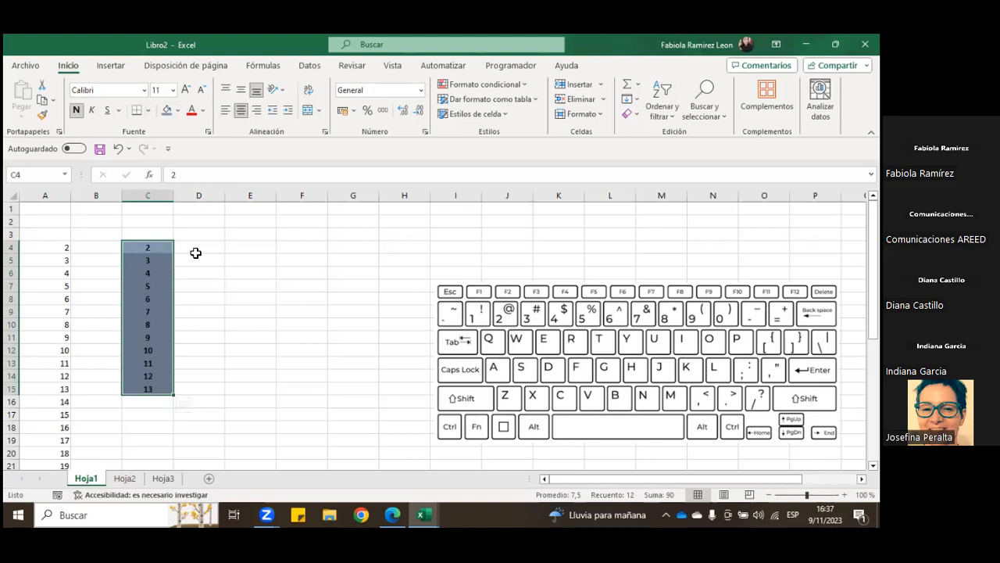
left_click(208, 363)
Step: Select the range C4 to C15 repeatedly, extend the selection to all of column C, and deselect it
left_click_drag(149, 251, 147, 384)
left_click(220, 277)
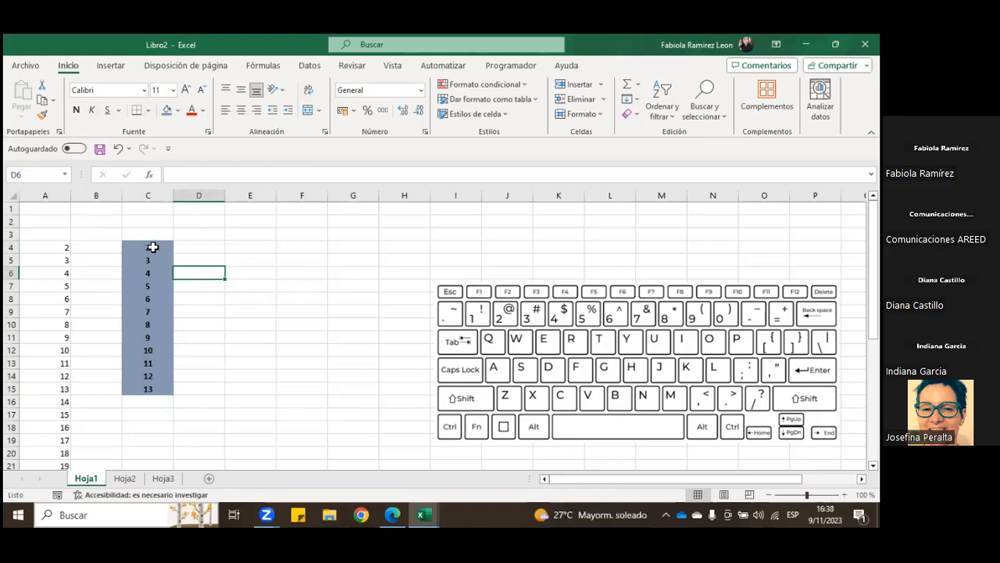
left_click_drag(153, 246, 162, 388)
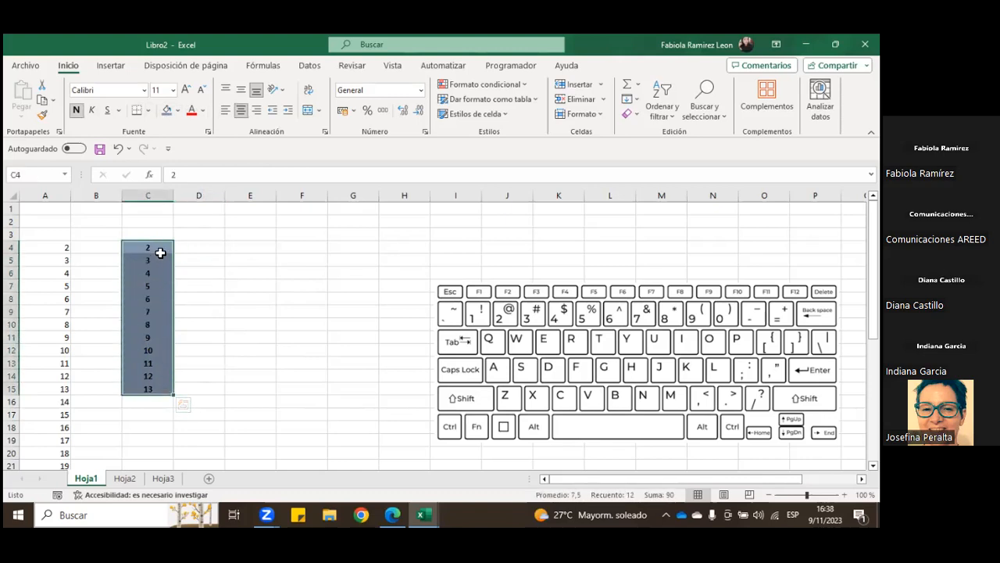
left_click(160, 251)
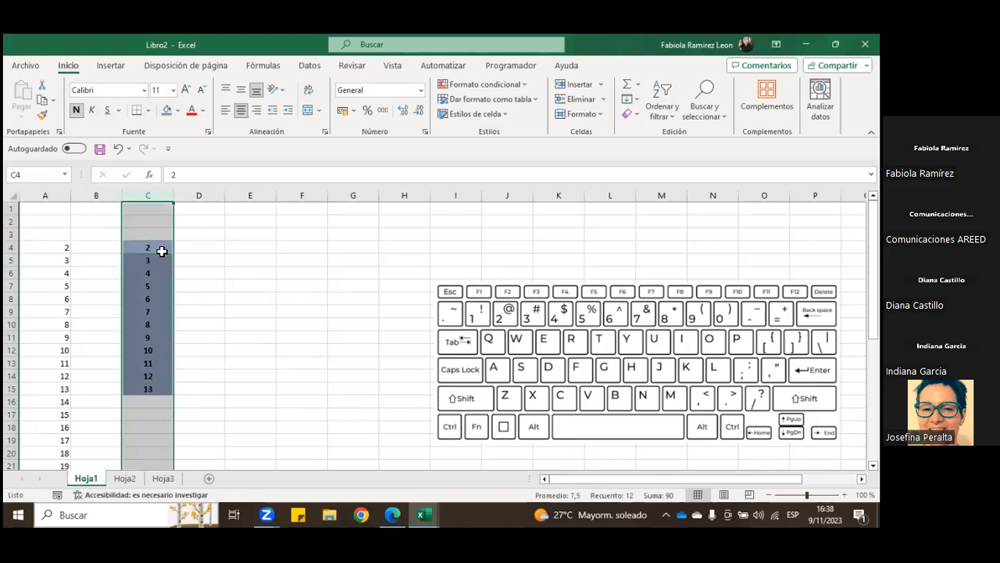
left_click(206, 257)
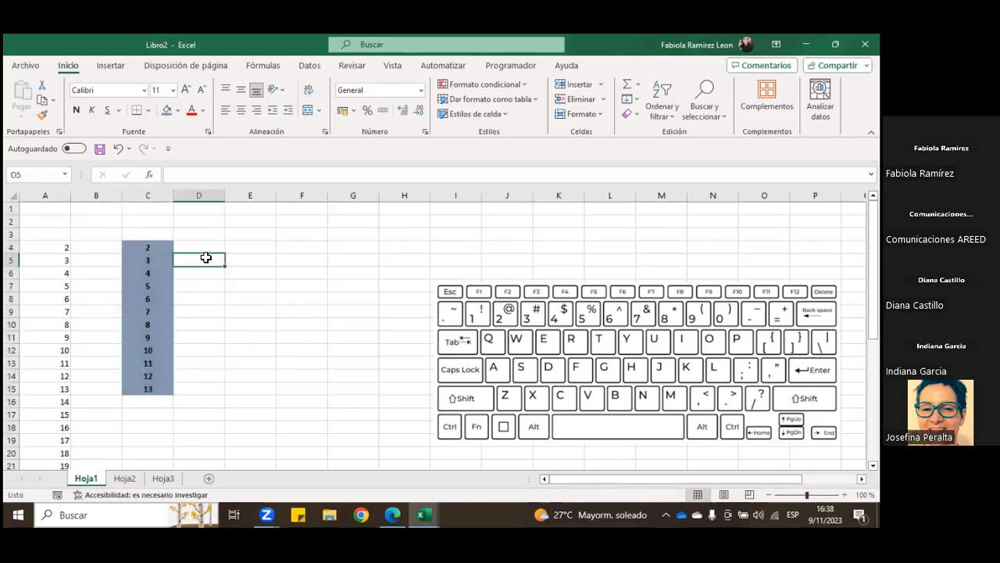
left_click(162, 248)
left_click(189, 287)
Step: Reselect C4 to C15 and point out the border by which the range can be grabbed
left_click(150, 247)
left_click_drag(150, 246, 149, 386)
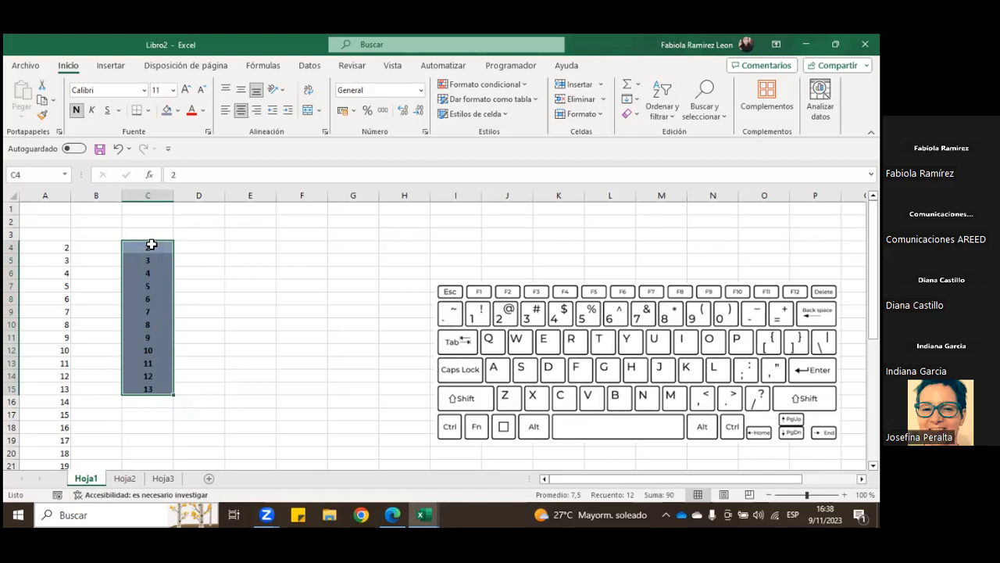
left_click_drag(152, 246, 146, 391)
mouse_move(147, 239)
left_mouse_down()
mouse_move(190, 250)
mouse_move(201, 239)
mouse_move(306, 247)
mouse_move(252, 258)
mouse_move(159, 248)
left_mouse_up()
left_click_drag(158, 242, 158, 241)
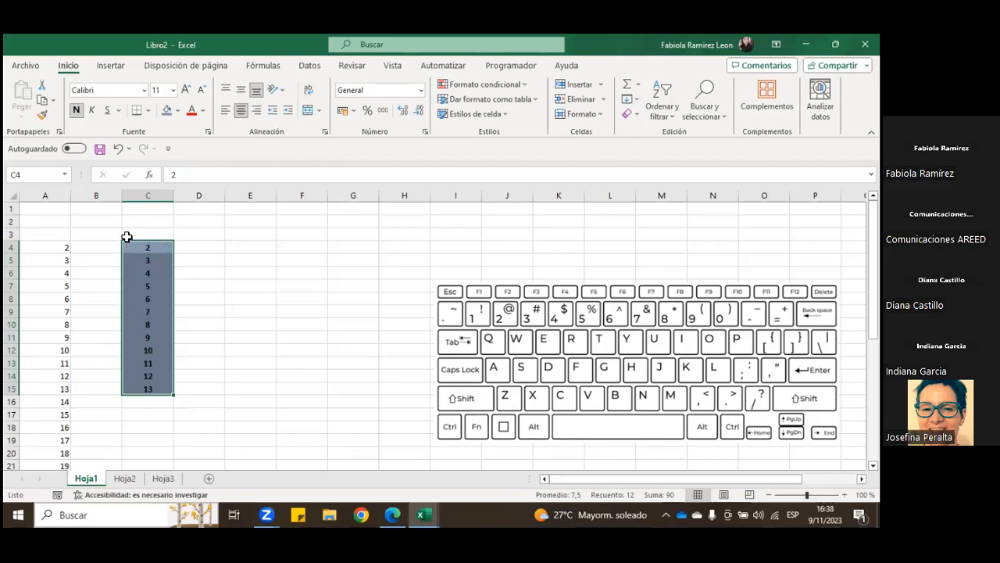
mouse_move(134, 239)
left_mouse_down()
mouse_move(196, 245)
mouse_move(150, 246)
left_mouse_up()
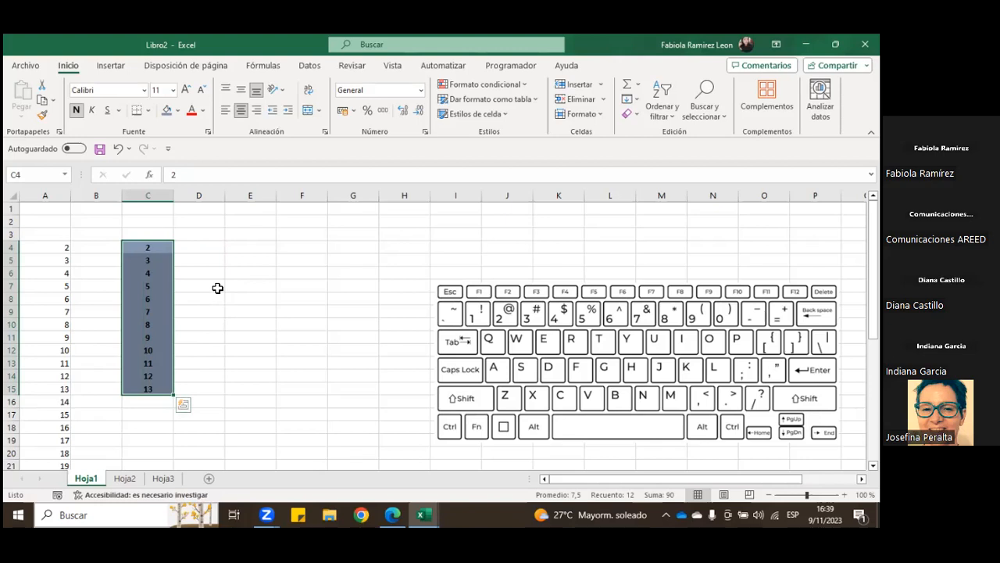
mouse_move(151, 242)
left_mouse_down()
mouse_move(242, 248)
mouse_move(157, 243)
left_mouse_up()
Step: Select the block A4 to D20, clear that selection, and select only C4 to C15
left_click_drag(53, 249, 175, 452)
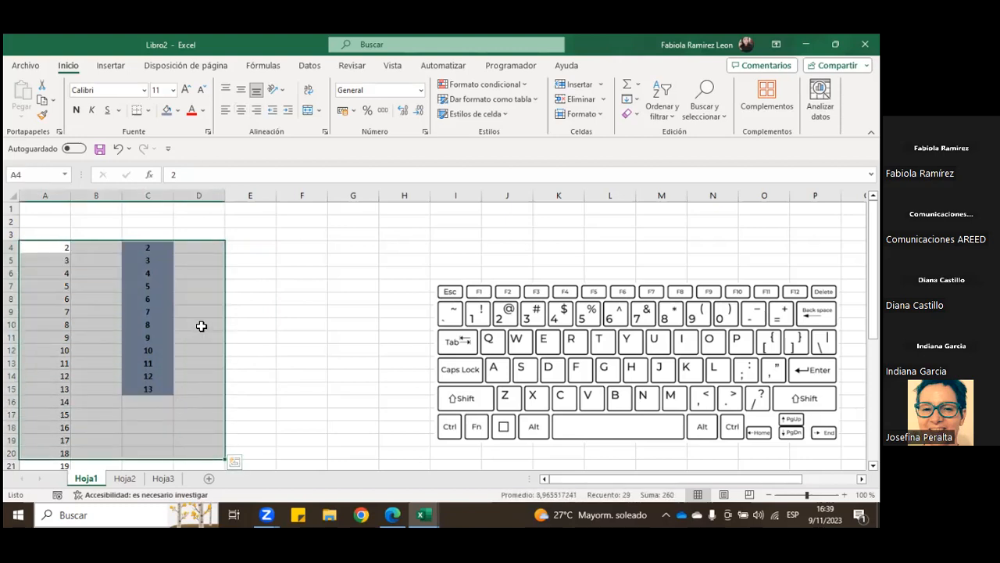
left_click(271, 260)
left_click_drag(152, 247, 145, 388)
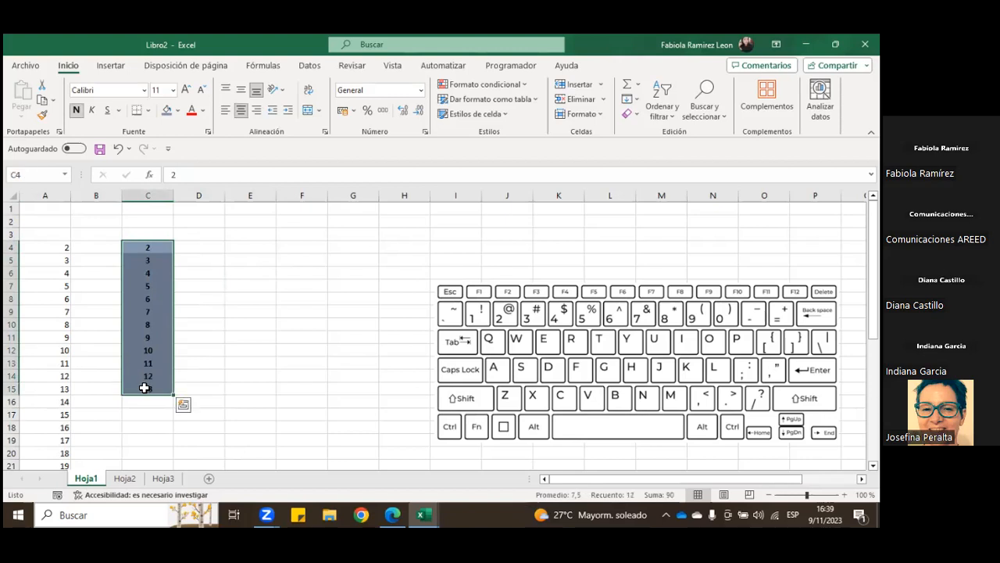
left_click_drag(136, 239, 161, 244)
Step: Move the keyboard picture up to row 1, spanning columns H to O, and select C4 to C15
left_click_drag(517, 352, 458, 277)
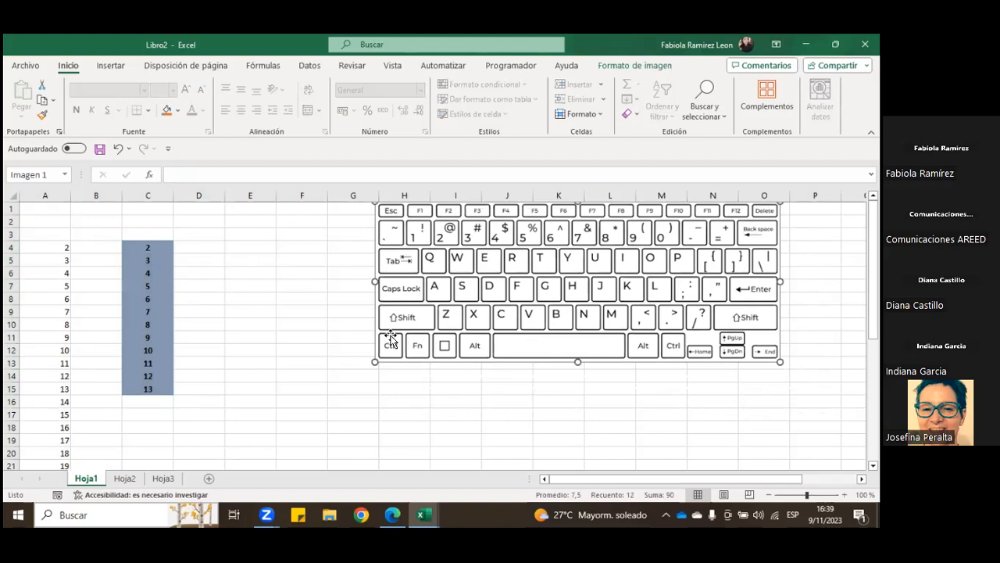
left_click_drag(149, 247, 147, 388)
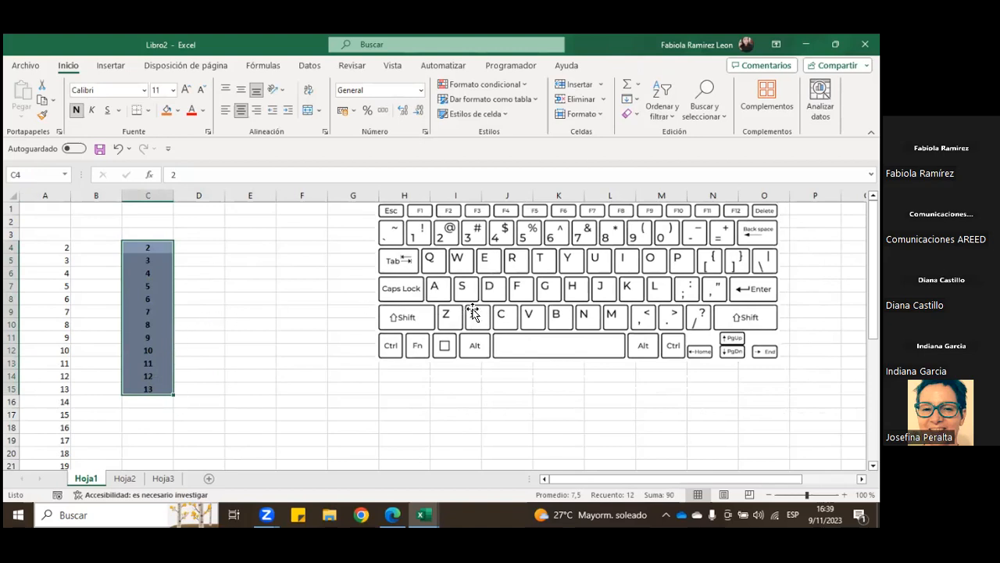
Step: Cut the shaded numbers in C4 to C15 and paste them starting at F4
left_click_drag(157, 252, 152, 386)
key("ctrl+c")
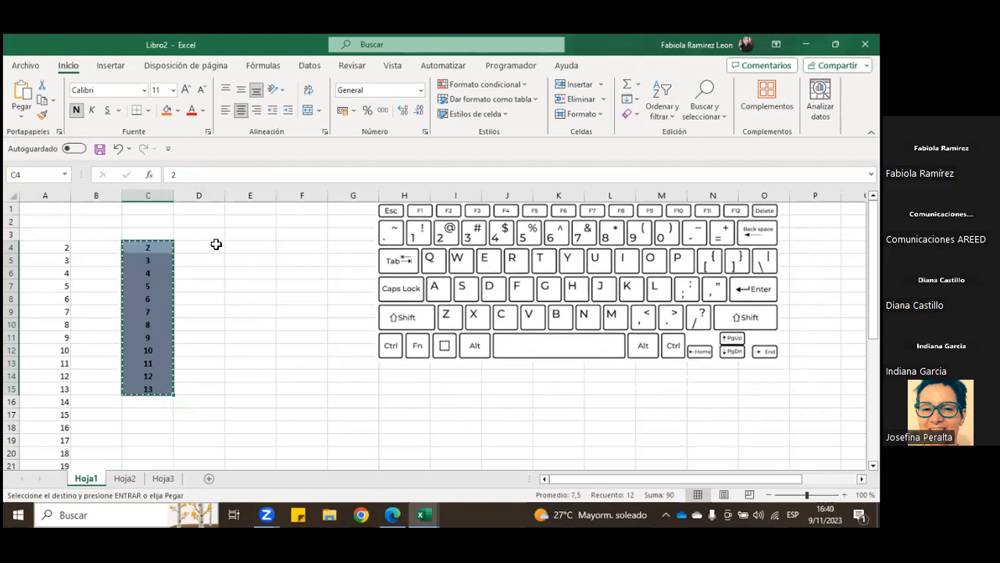
left_click(311, 249)
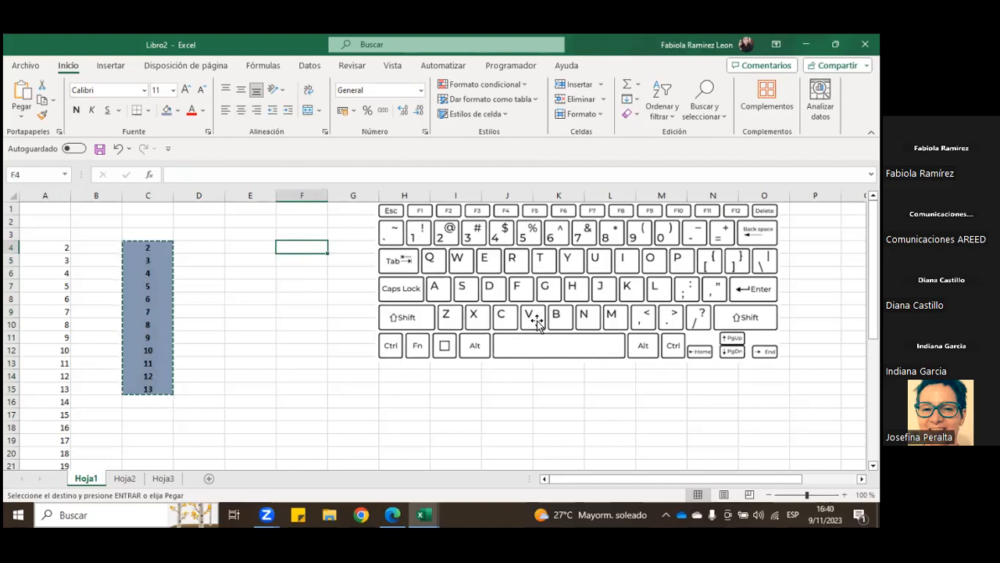
key("ctrl+v")
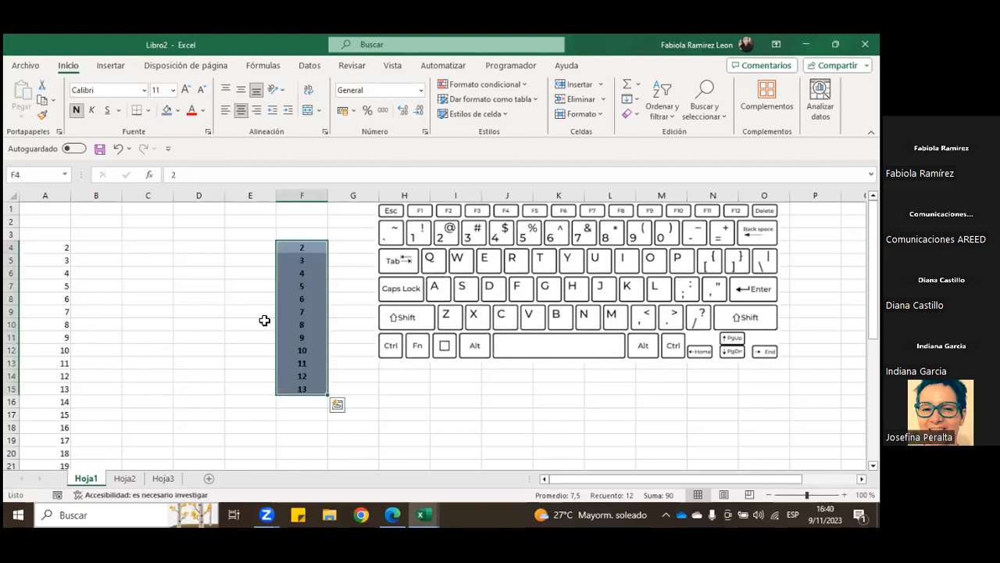
Step: Cut the column A numbers from A4 through A39 and paste them starting at B4
left_click_drag(45, 247, 59, 388)
key("ctrl+c")
scroll(62, 383, "up", 8)
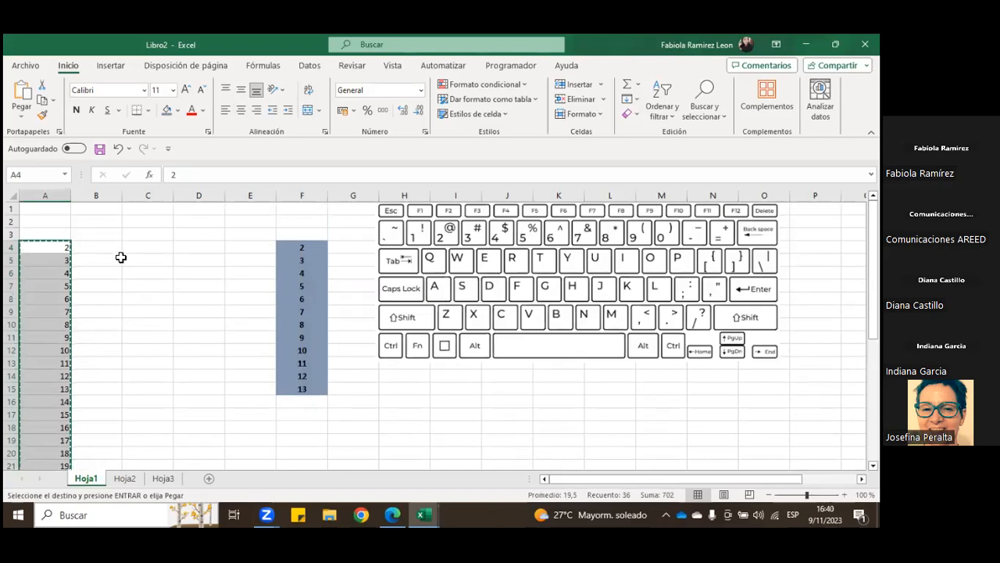
left_click(119, 246)
key("ctrl+v")
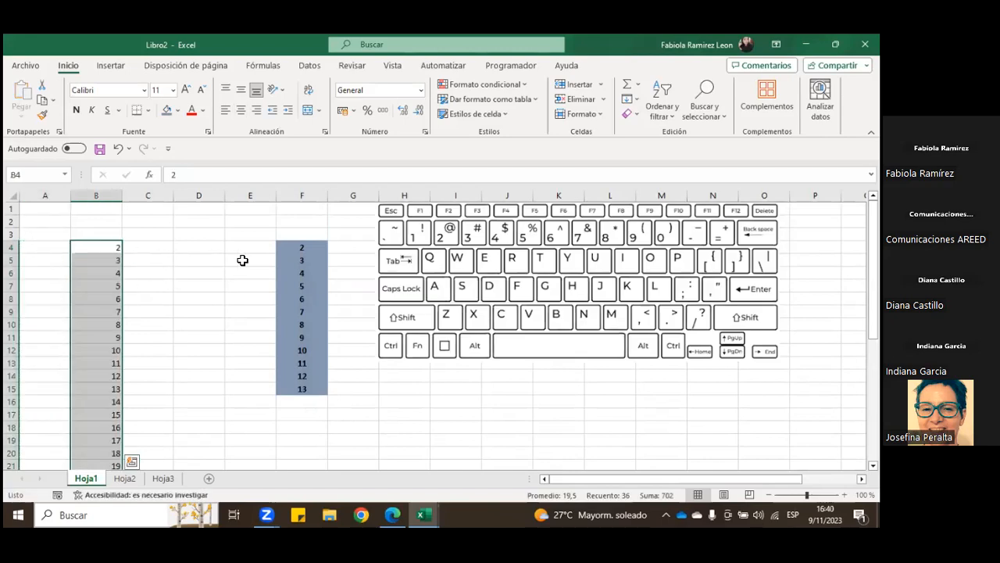
Step: Move the shaded range F4 to F15 directly to D4 without the clipboard, and deselect it
left_click_drag(283, 247, 288, 389)
left_click_drag(288, 239, 212, 250)
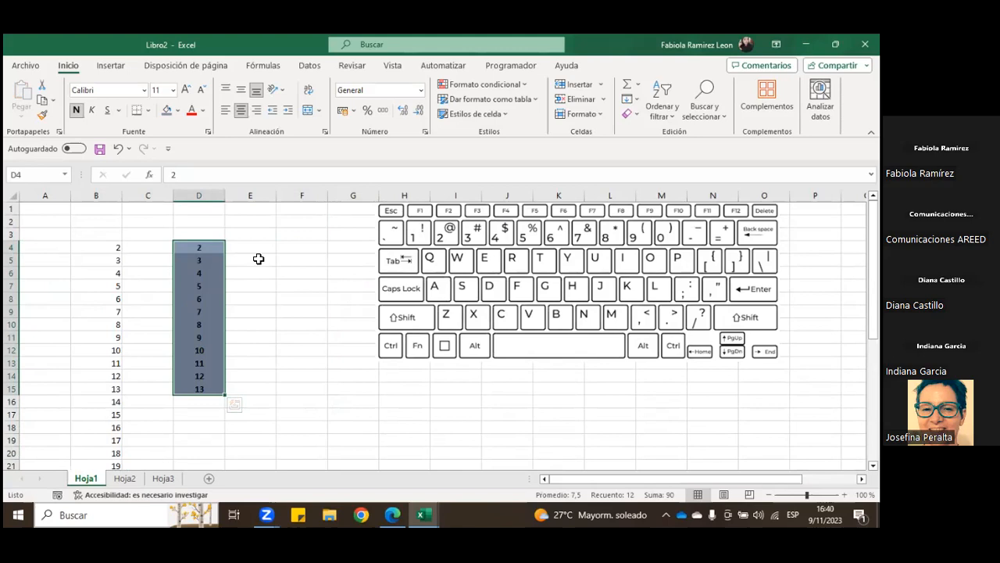
left_click(230, 261)
Step: Move the shaded range D4 to D15 to E4, and move it back to D4
left_click_drag(200, 247, 197, 383)
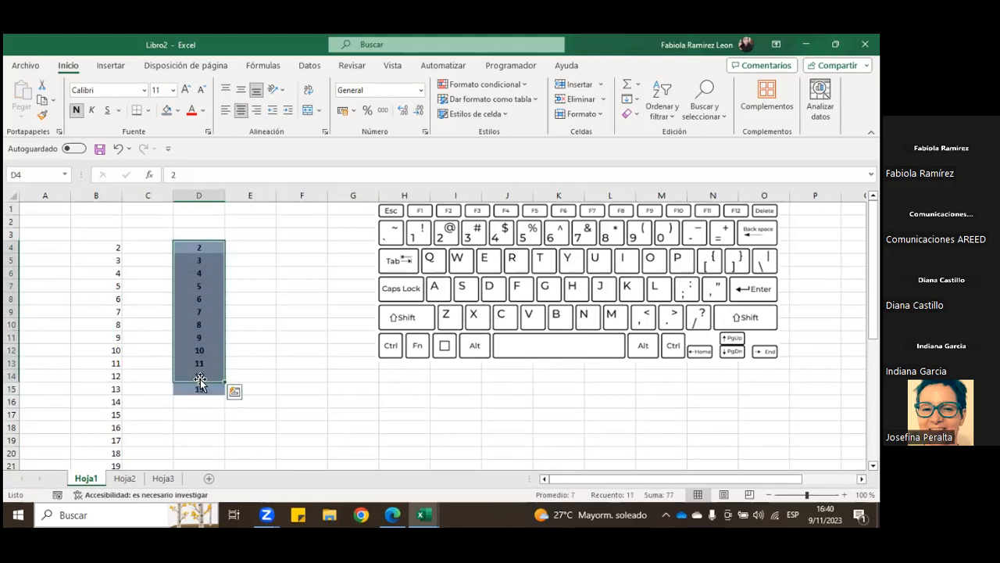
left_click_drag(209, 246, 198, 389)
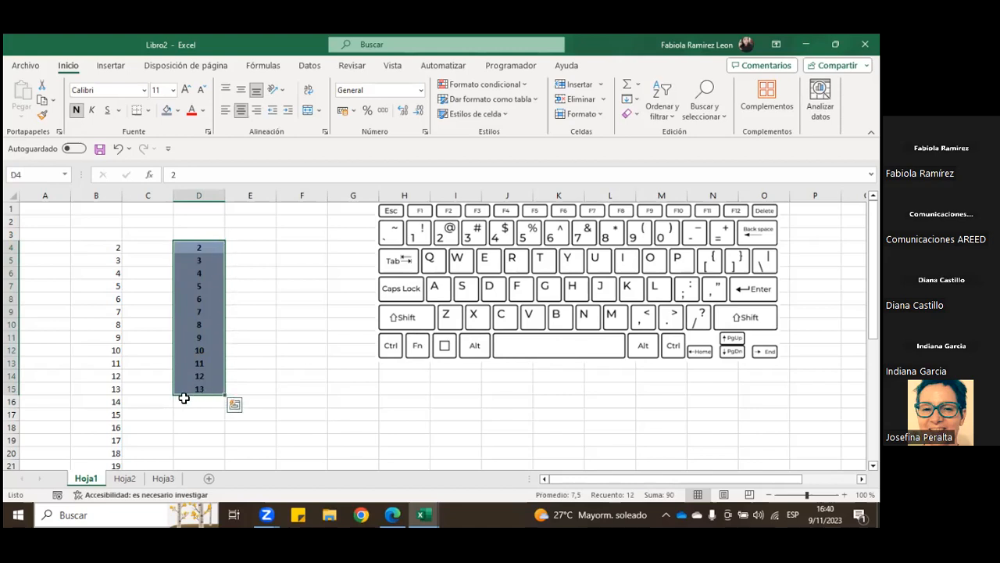
left_click_drag(197, 241, 251, 250)
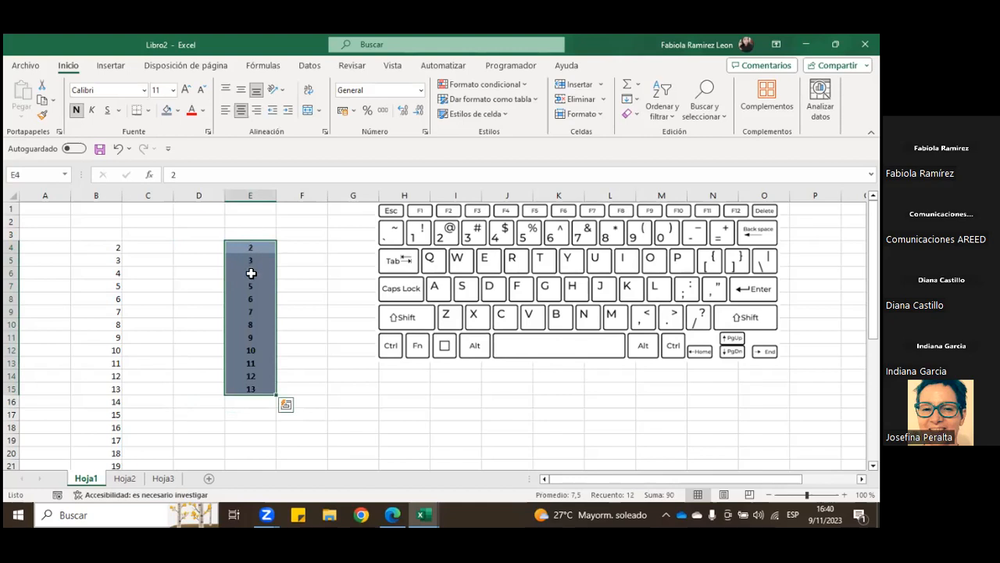
left_click_drag(258, 241, 207, 249)
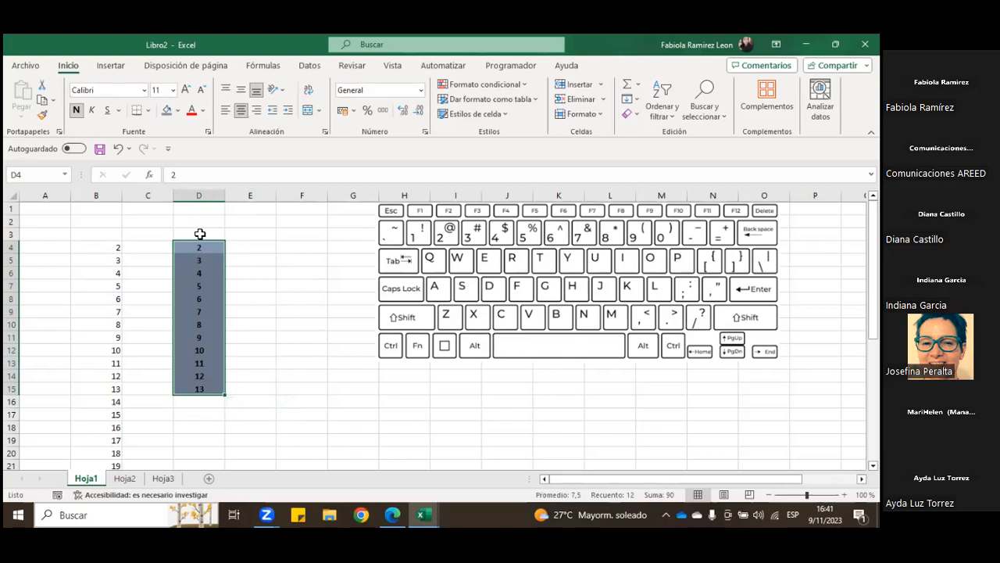
Step: Shift the keyboard picture over to start at column I, and copy D4 to D15 to F4
left_click_drag(453, 284, 519, 283)
left_click_drag(210, 248, 208, 389)
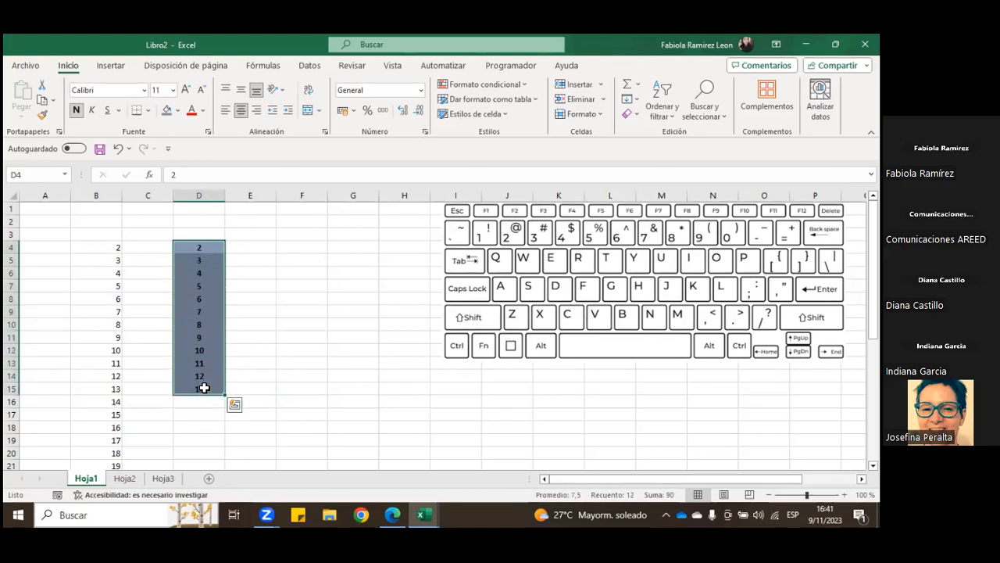
key("ctrl+c")
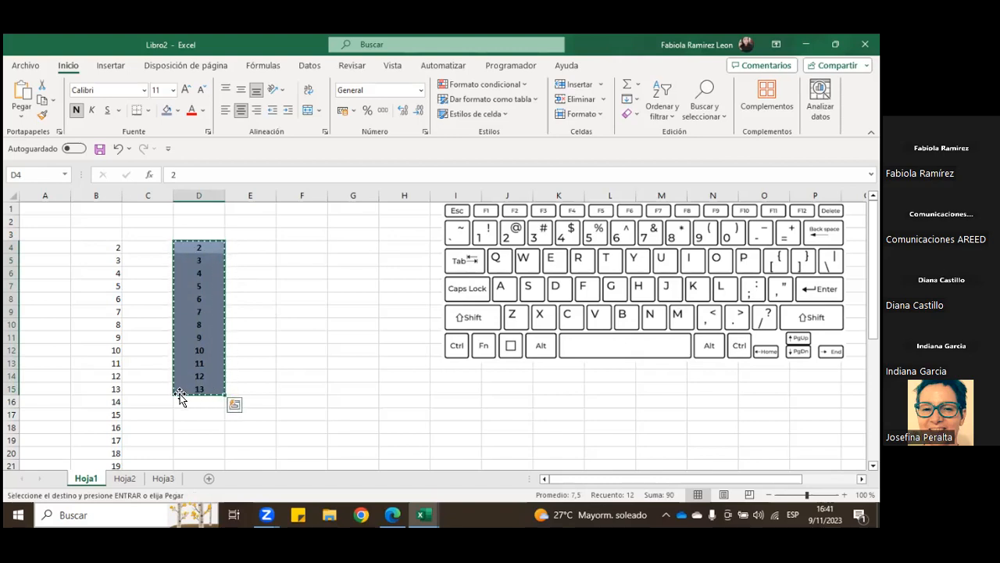
left_click(302, 247)
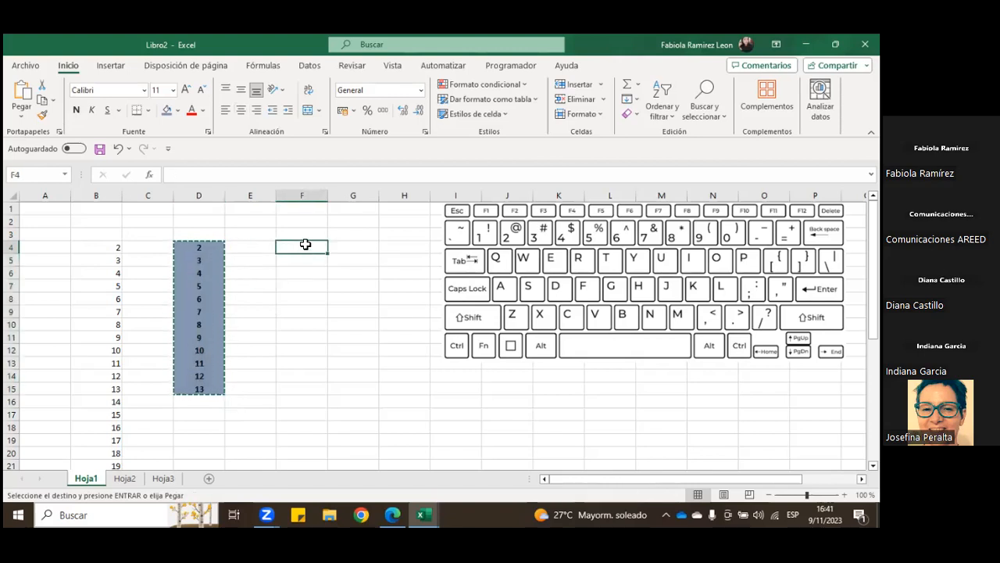
key("ctrl+v")
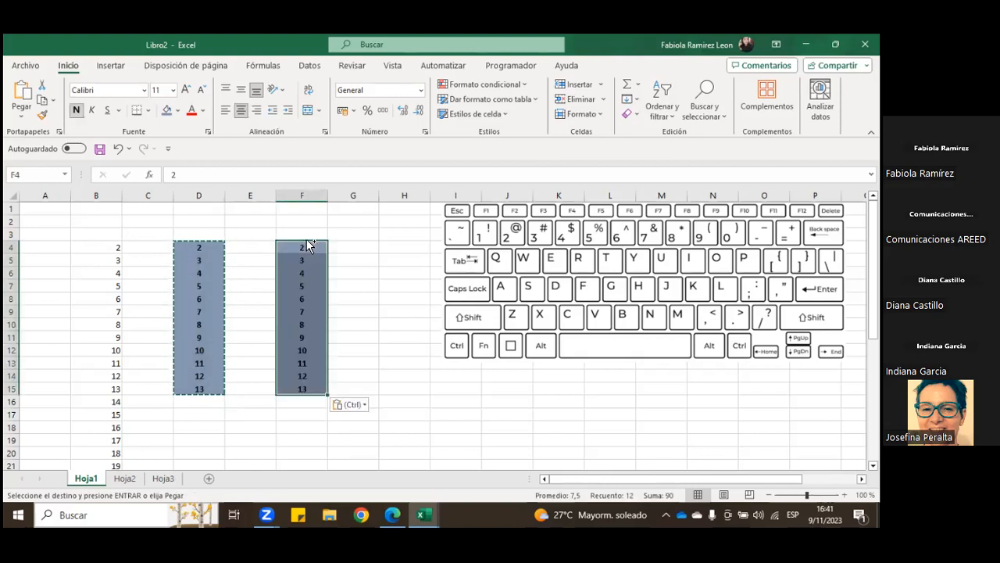
Step: Select the shaded copy in F4 to F15, and deselect it
left_click(381, 273)
left_click(246, 264)
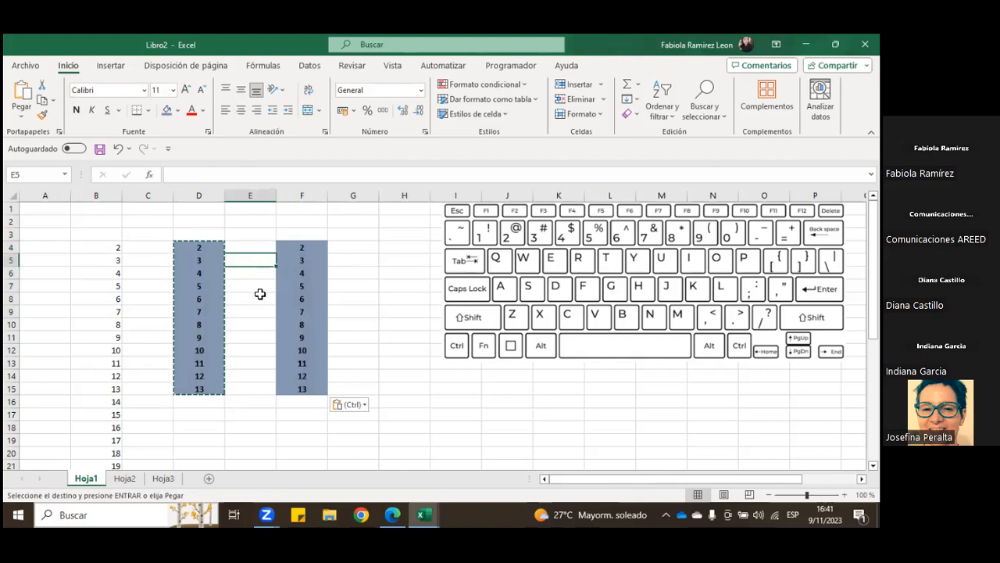
left_click(284, 248)
key("ctrl+shift+Down")
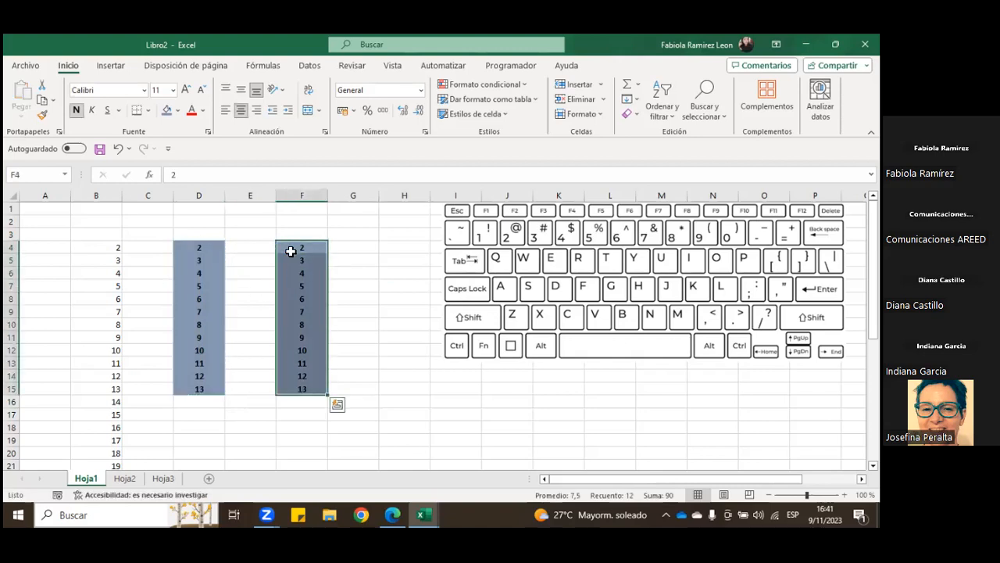
left_click(370, 297)
Step: Copy the shaded range D4 to D15, paste it at H4, and select G5
left_click_drag(222, 252, 200, 384)
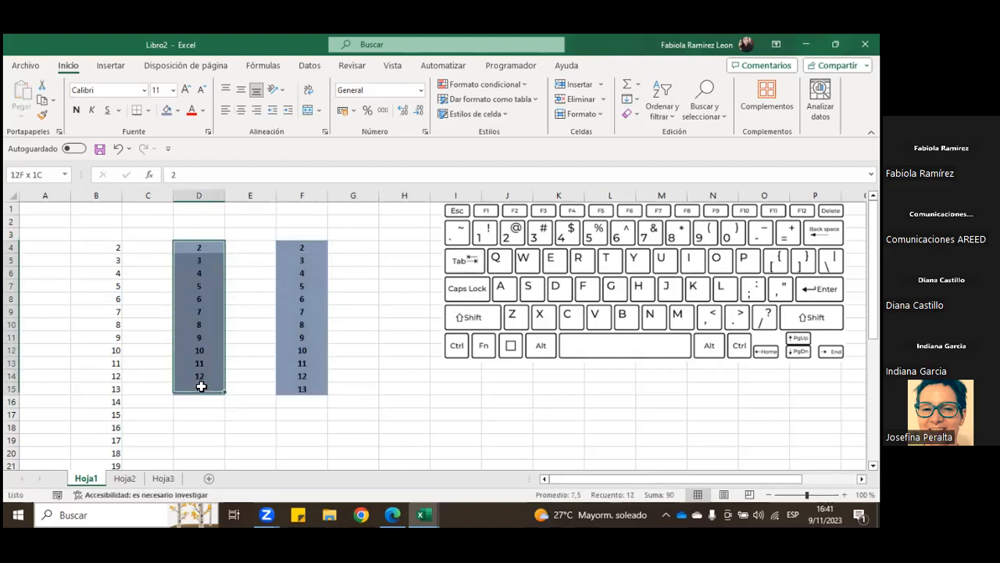
key("ctrl+c")
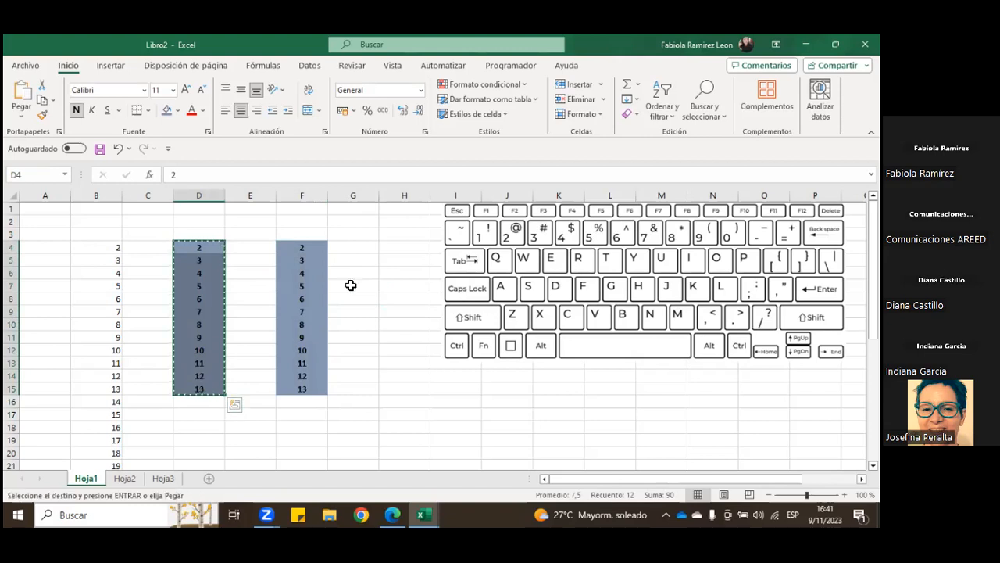
left_click(400, 250)
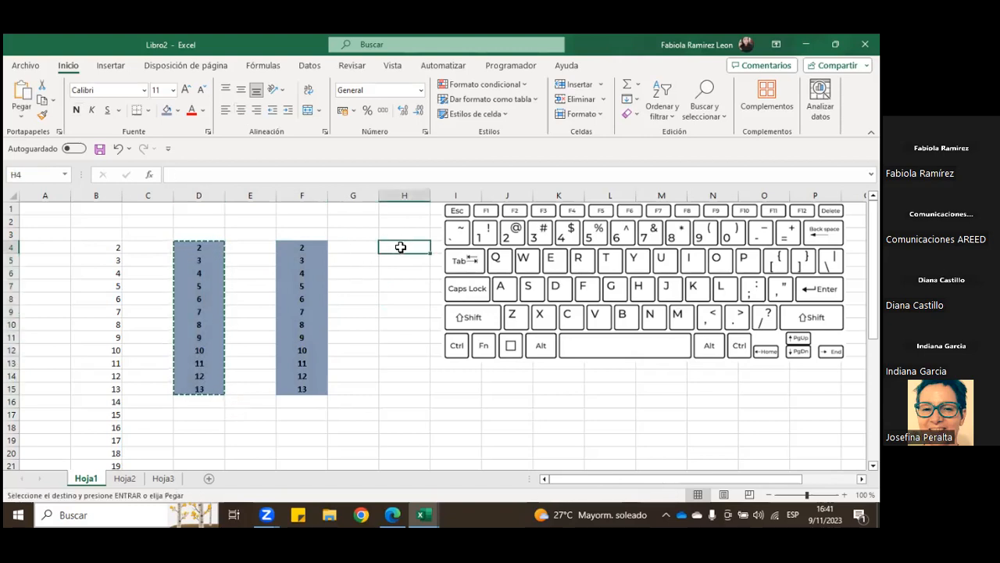
key("Return")
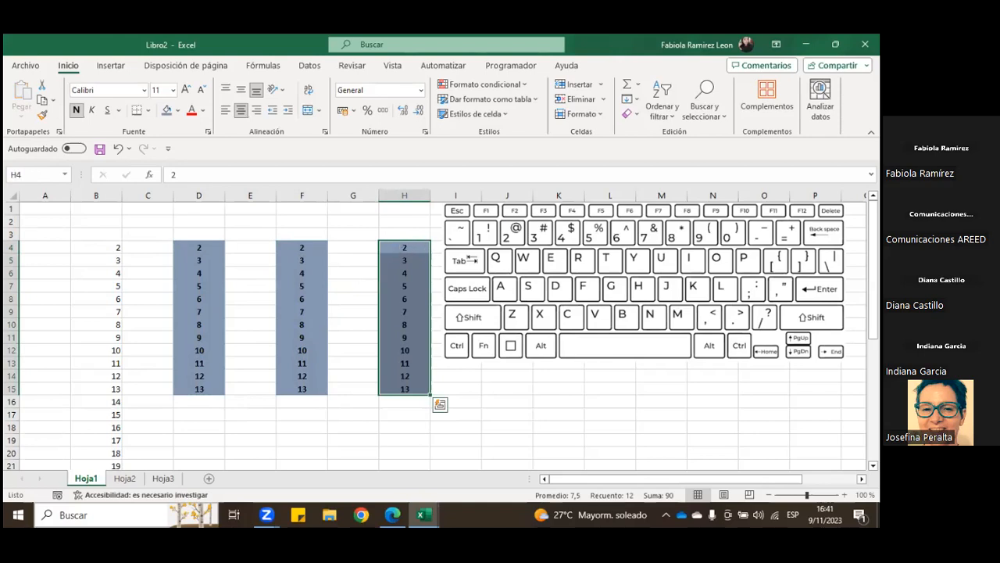
left_click(356, 264)
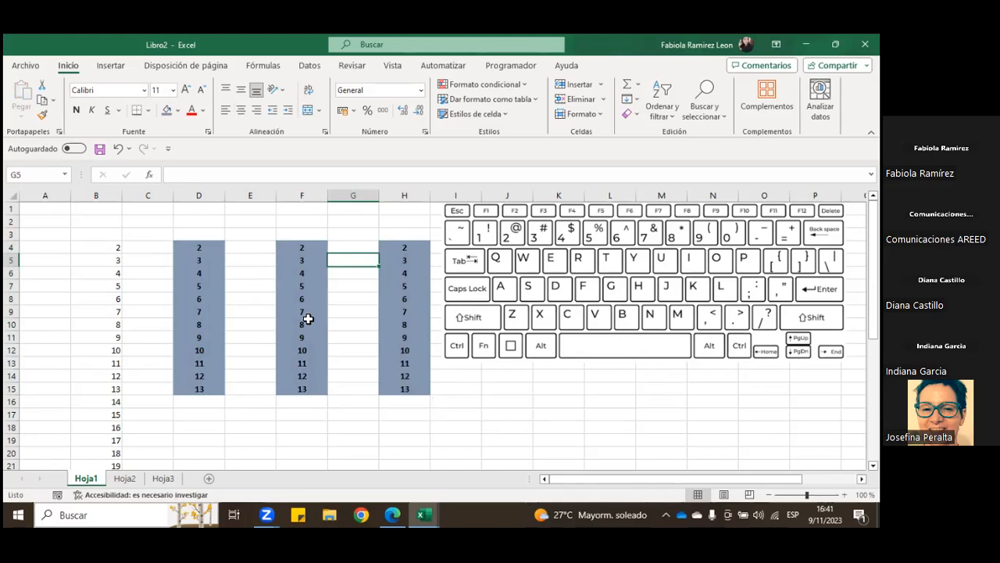
Step: Clear the contents and remove the fill color from D4 to H15, and select D2
left_click_drag(198, 246, 404, 391)
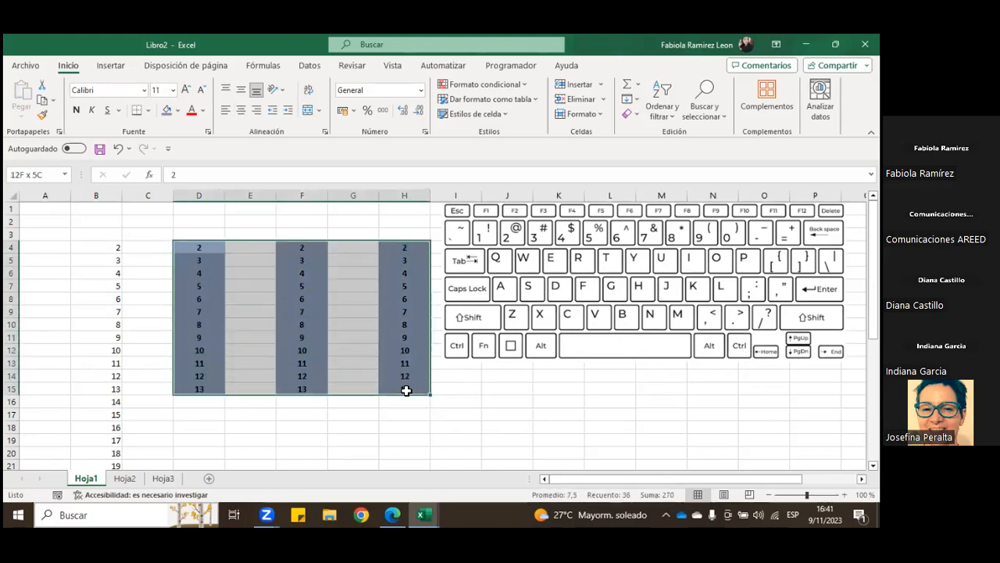
right_click(383, 287)
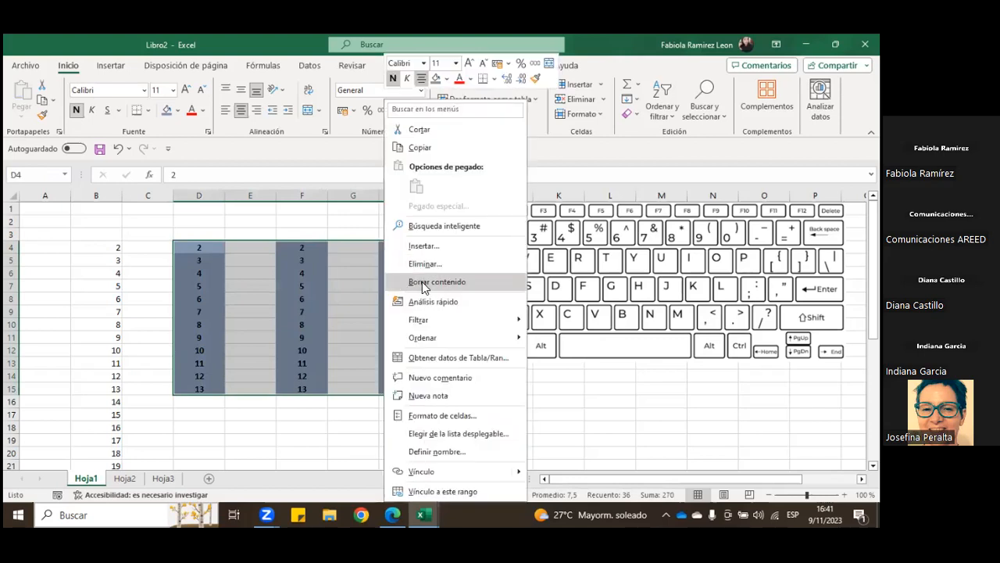
left_click(426, 281)
left_click(177, 111)
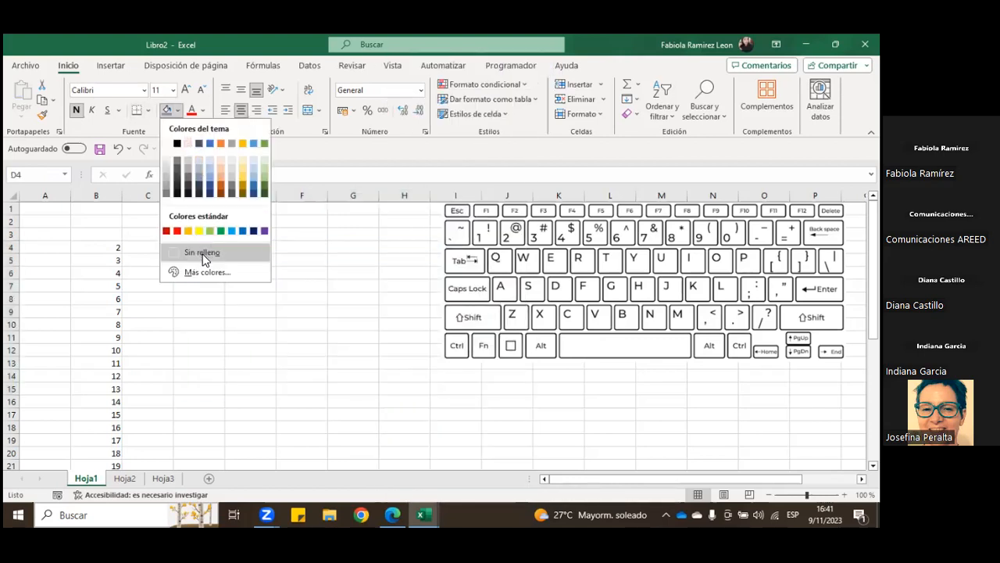
left_click(205, 251)
left_click(176, 221)
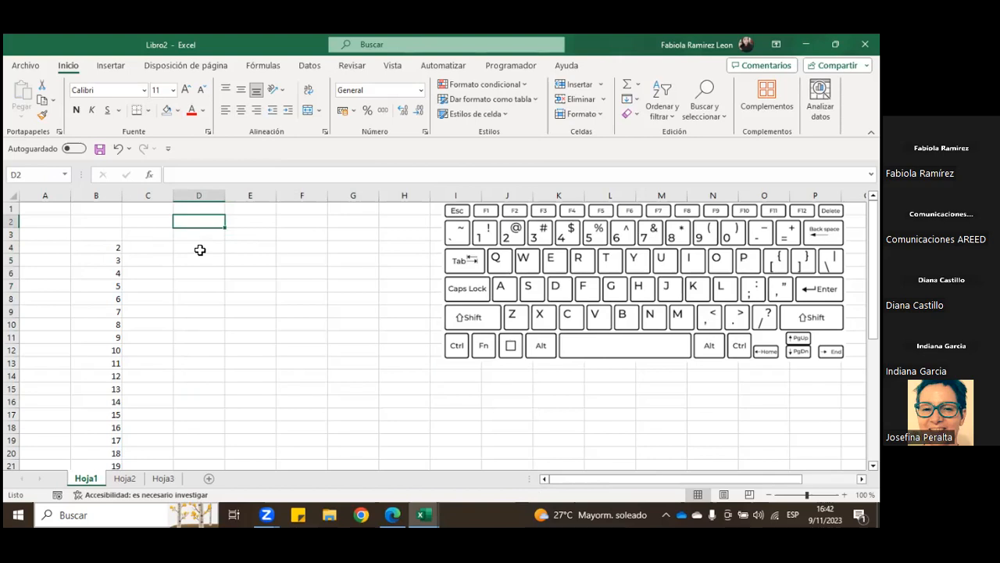
Step: Highlight the empty cells from C4 to H4, and select D3
left_click(200, 250)
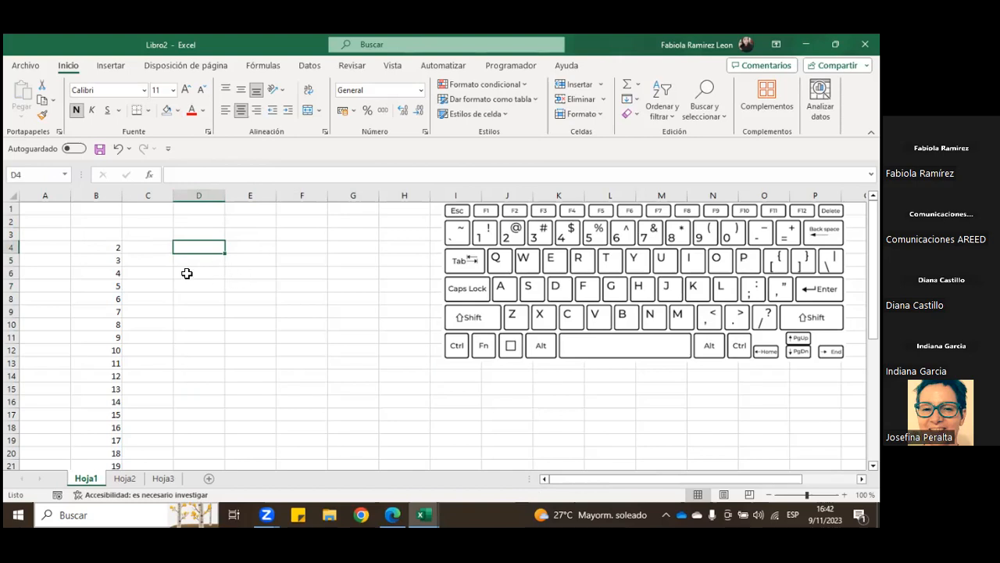
left_click_drag(149, 247, 407, 246)
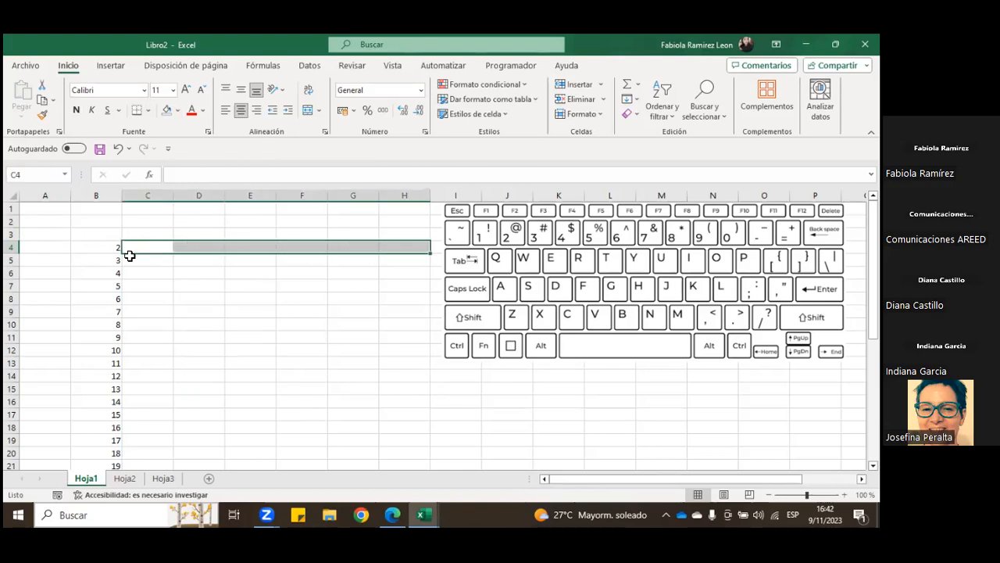
left_click_drag(141, 247, 404, 247)
left_click(208, 245)
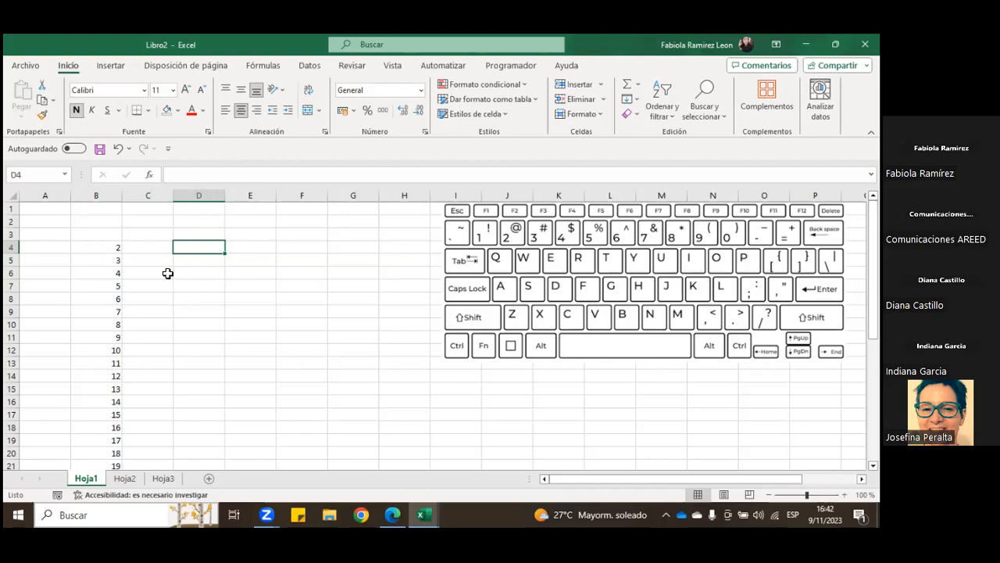
left_click(199, 234)
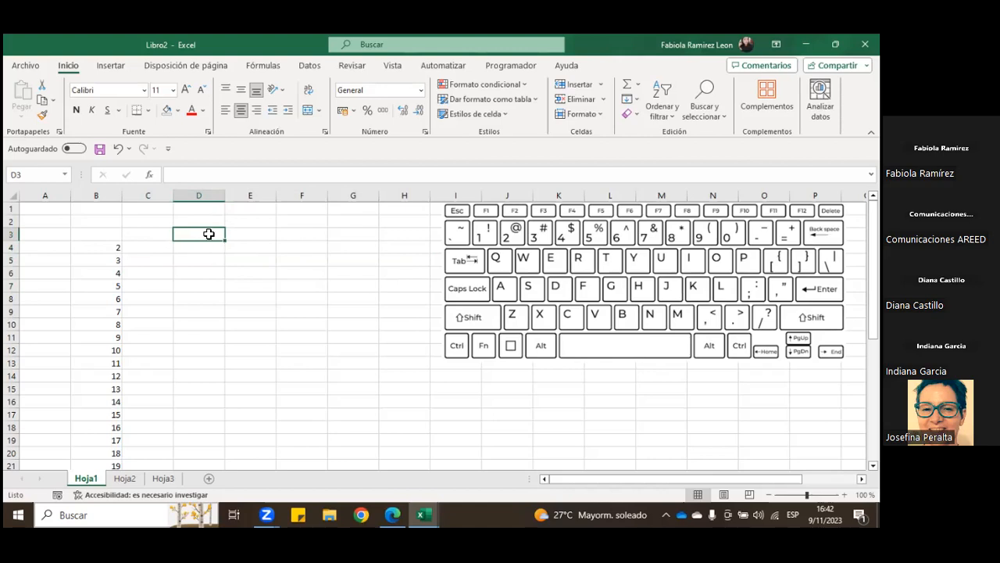
Step: Try adding a line break inside cell D3, remove it, and leave the cell
double_click(207, 234)
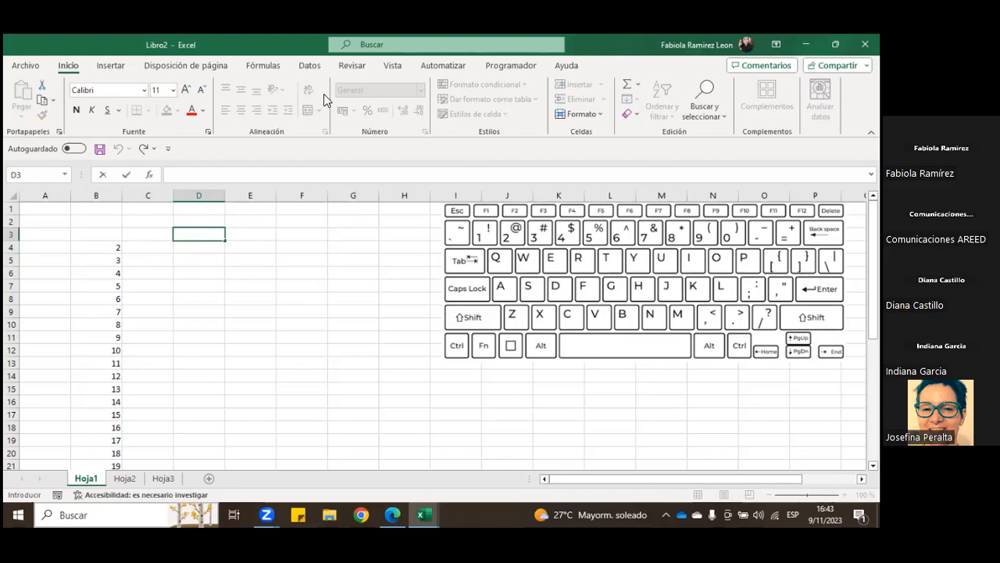
key("Escape")
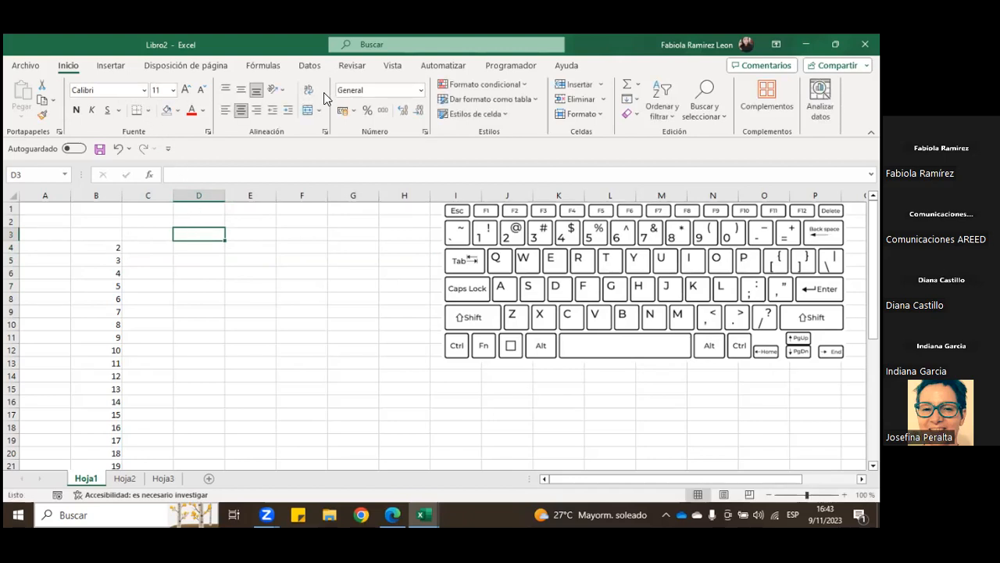
double_click(209, 233)
key("alt+Return")
key("BackSpace")
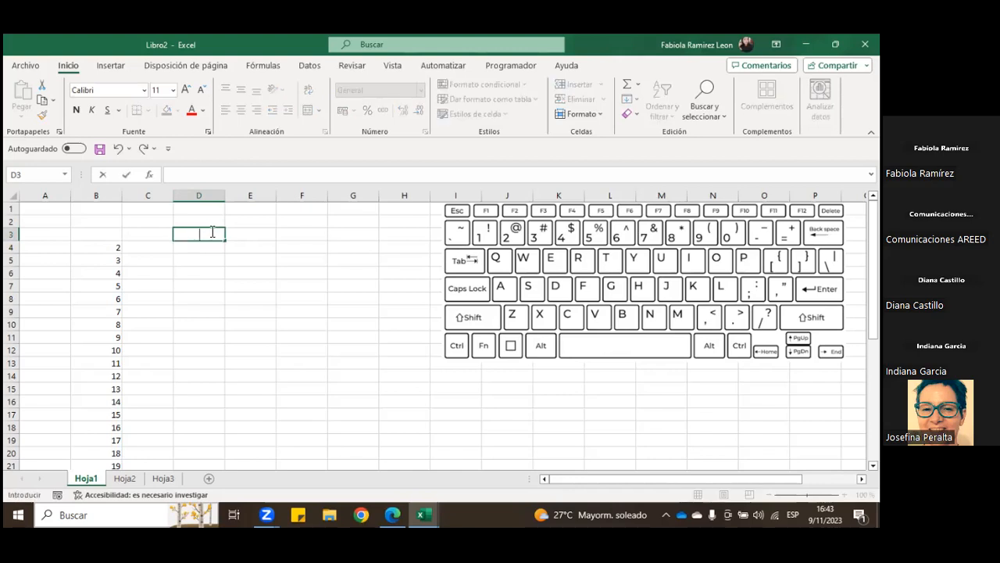
left_click(208, 272)
left_click(208, 222)
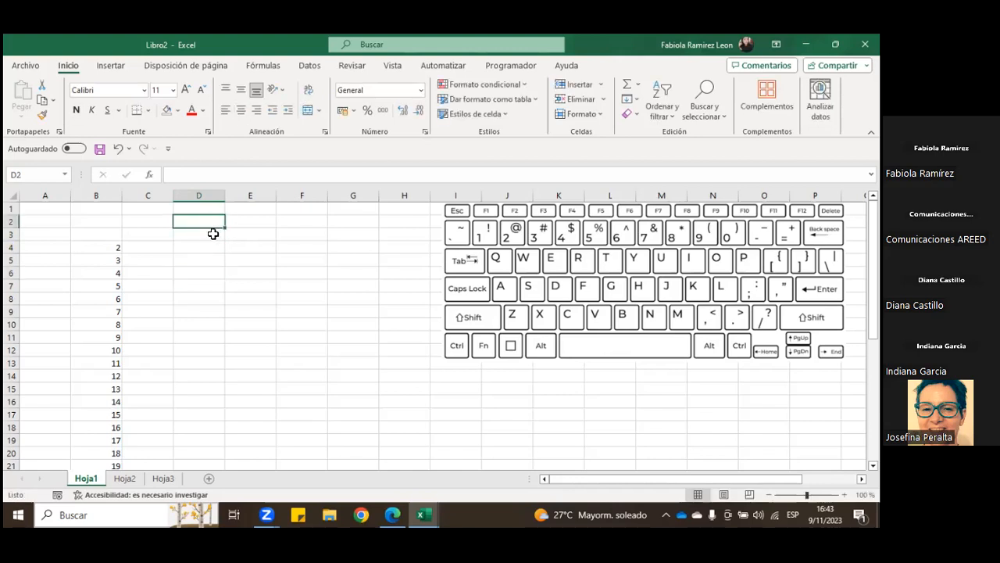
double_click(210, 224)
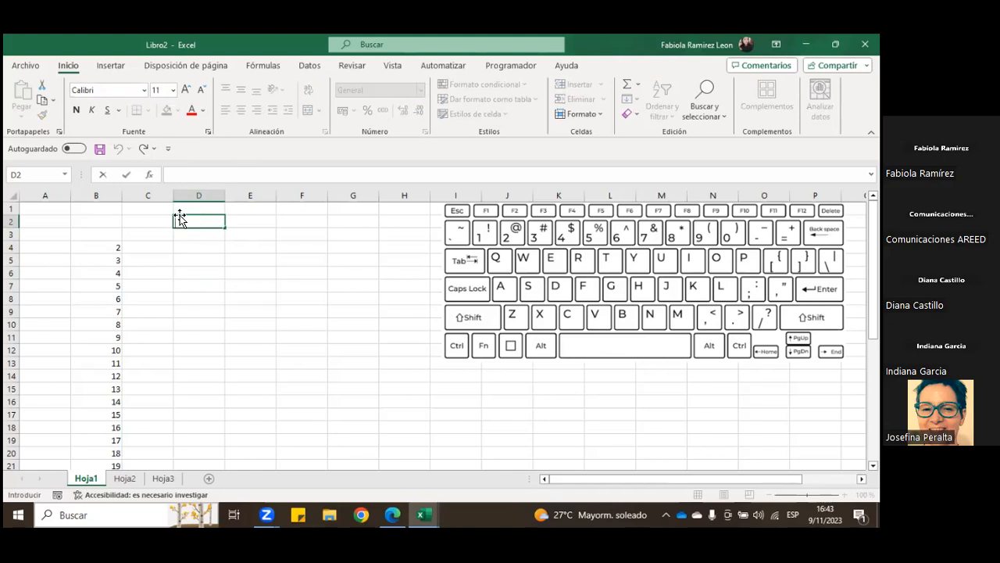
key("Escape")
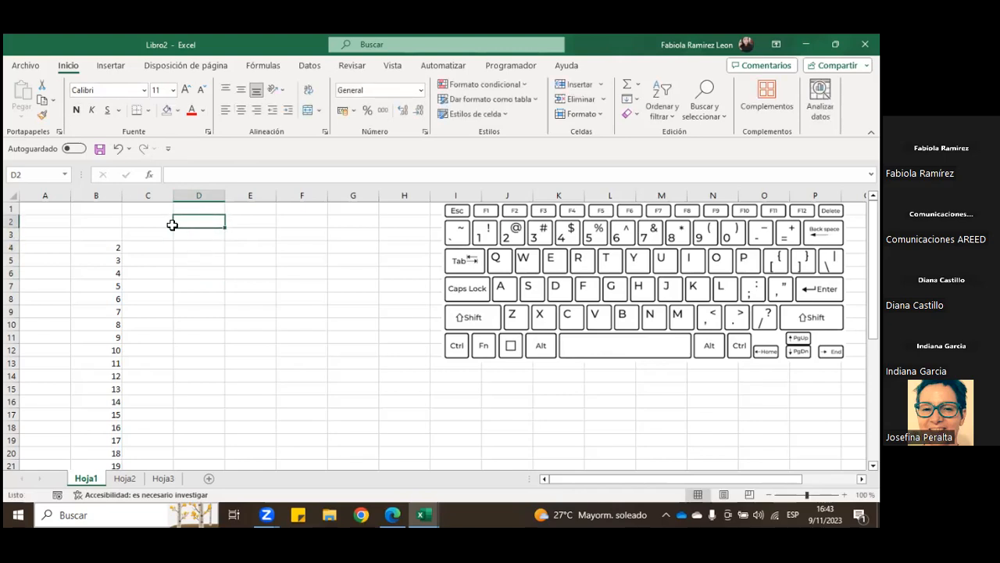
type("texto")
key("BackSpace")
key("BackSpace")
key("BackSpace")
key("BackSpace")
key("BackSpace")
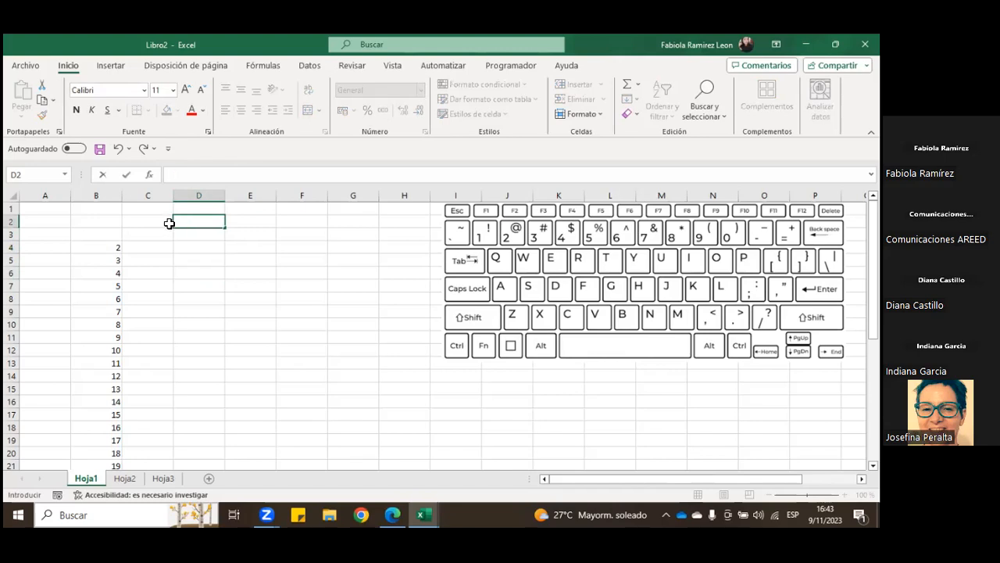
left_click(201, 249)
double_click(186, 225)
left_click(191, 236)
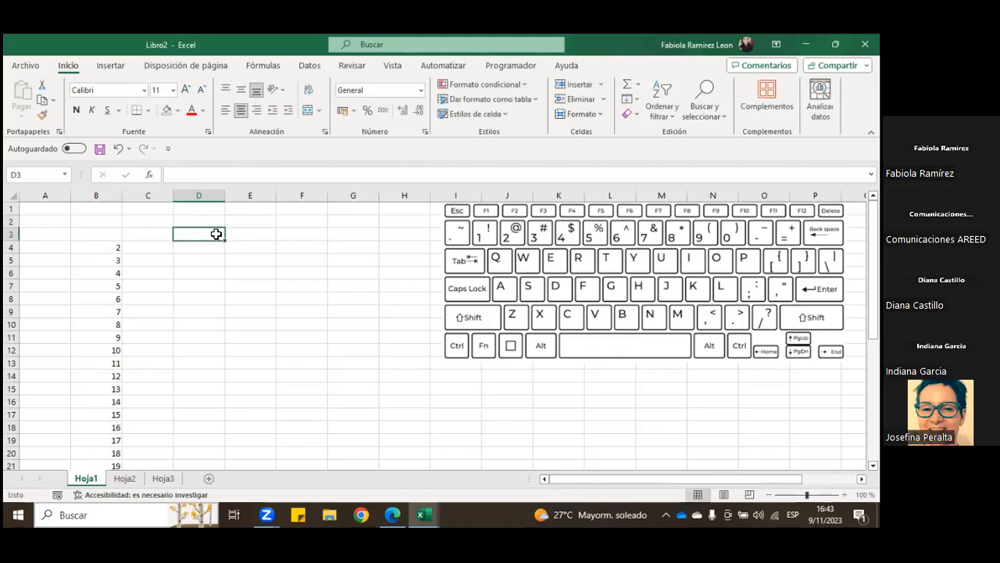
Step: Insert several line breaks inside D3 to make row 3 taller, highlight A3 to H3, and reopen D3 for editing
double_click(197, 235)
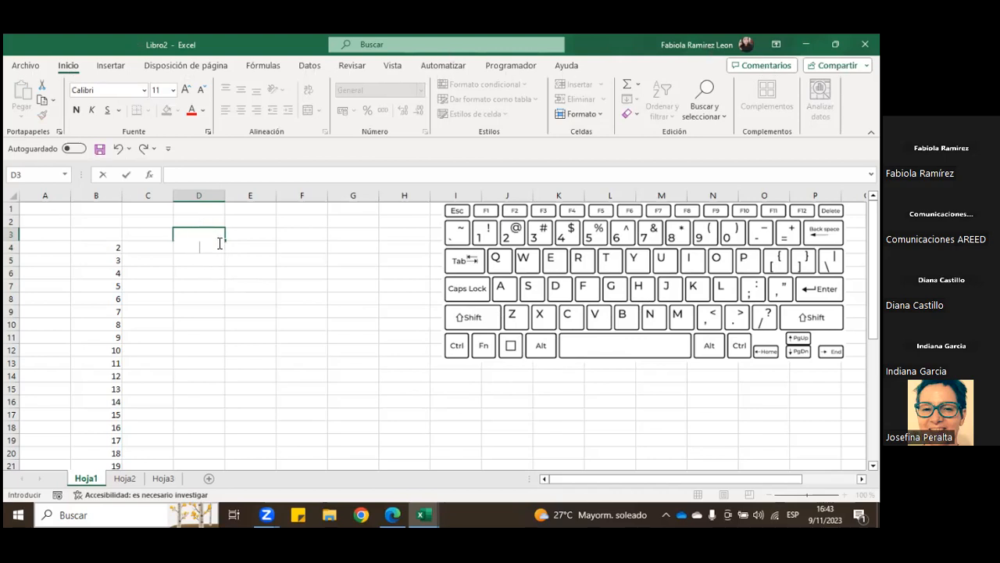
key("alt+Return")
key("alt+Return")
key("Return")
left_click_drag(56, 237, 394, 241)
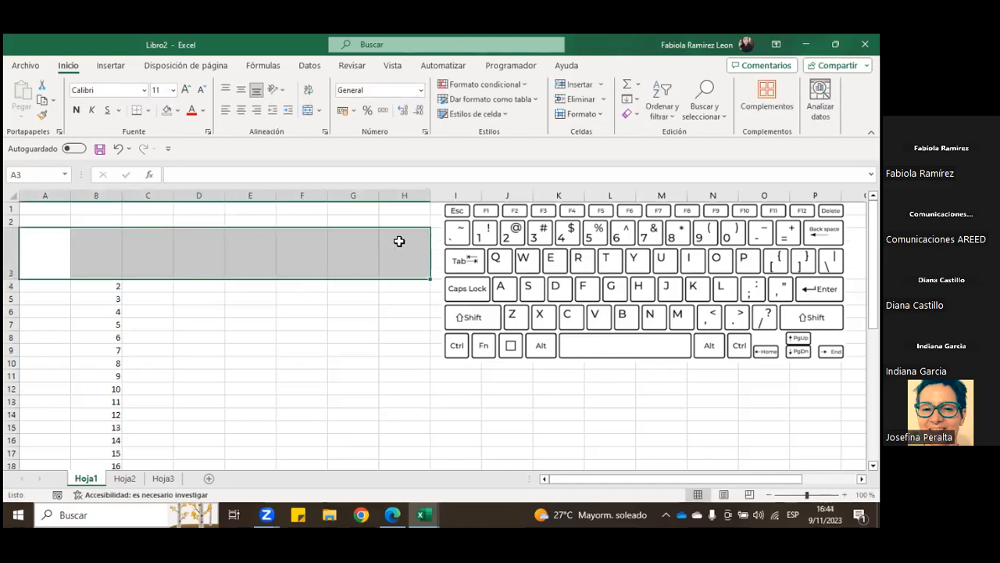
double_click(200, 245)
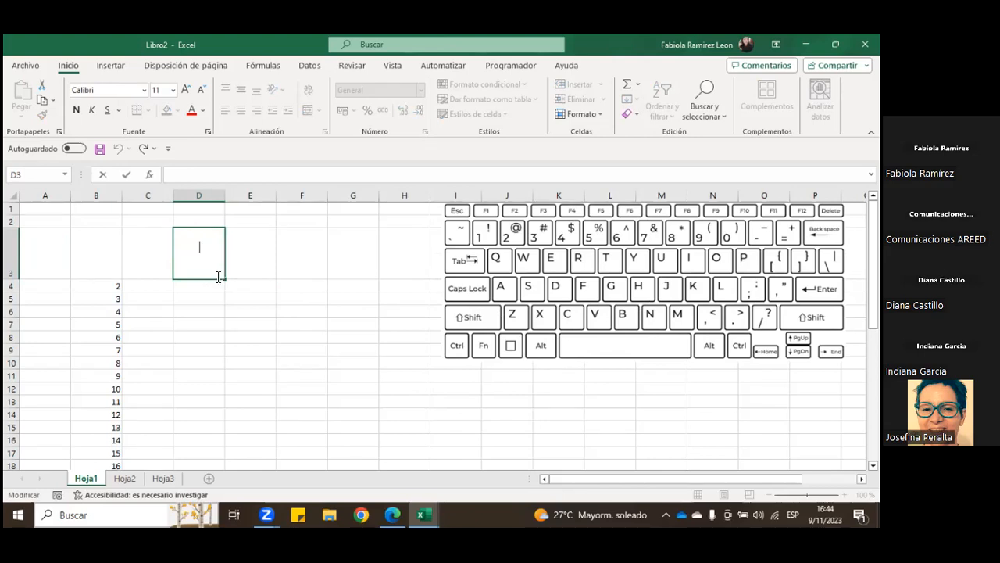
left_click(256, 259)
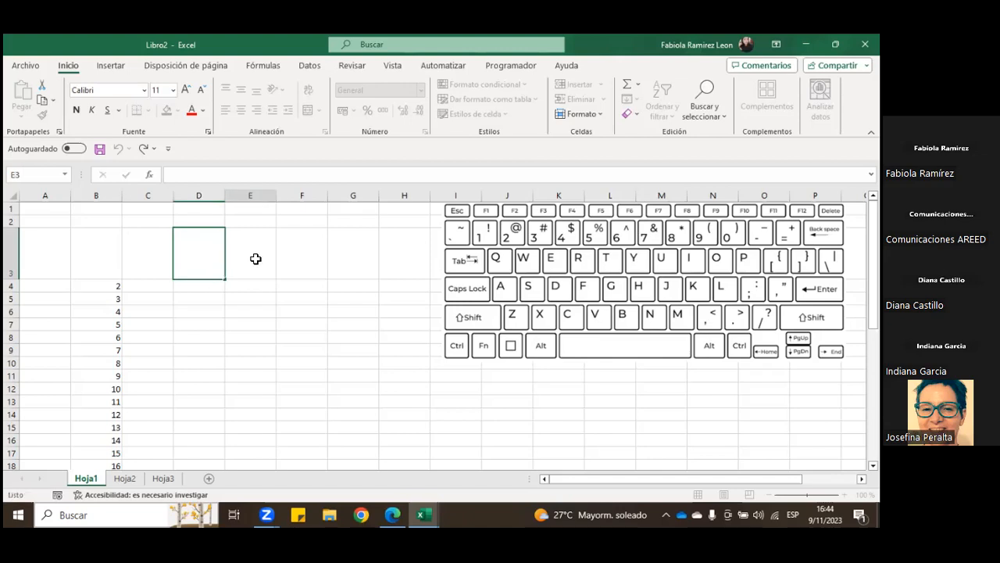
Step: Undo the line breaks and the row height change in row 3, keeping D3 selected
left_click(117, 153)
left_click(118, 155)
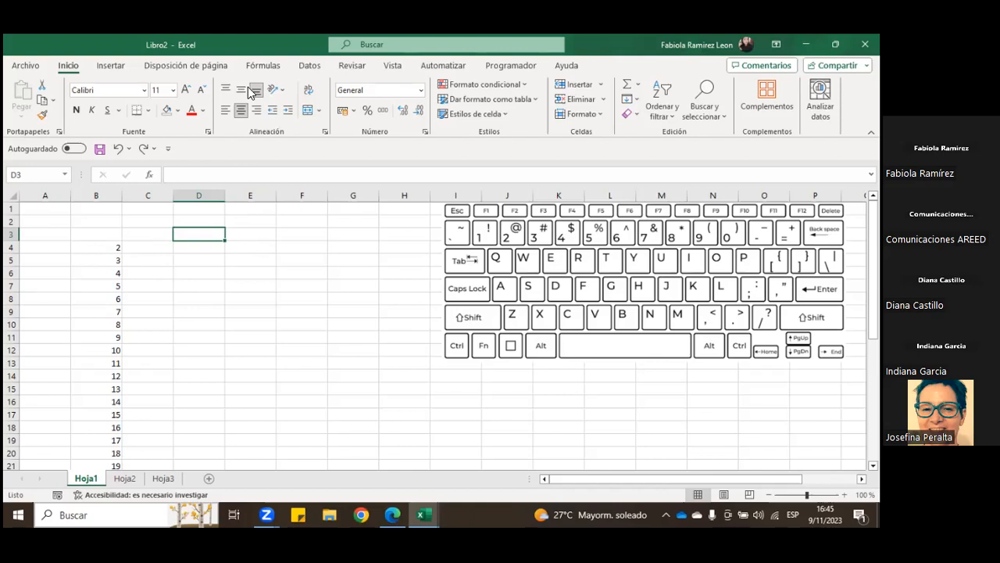
key("ctrl+u")
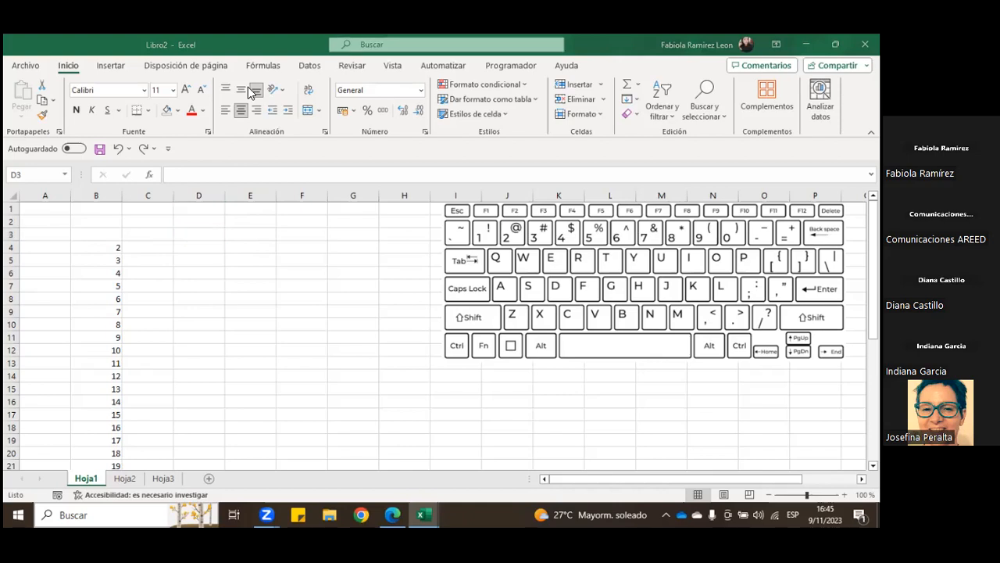
left_click(179, 225)
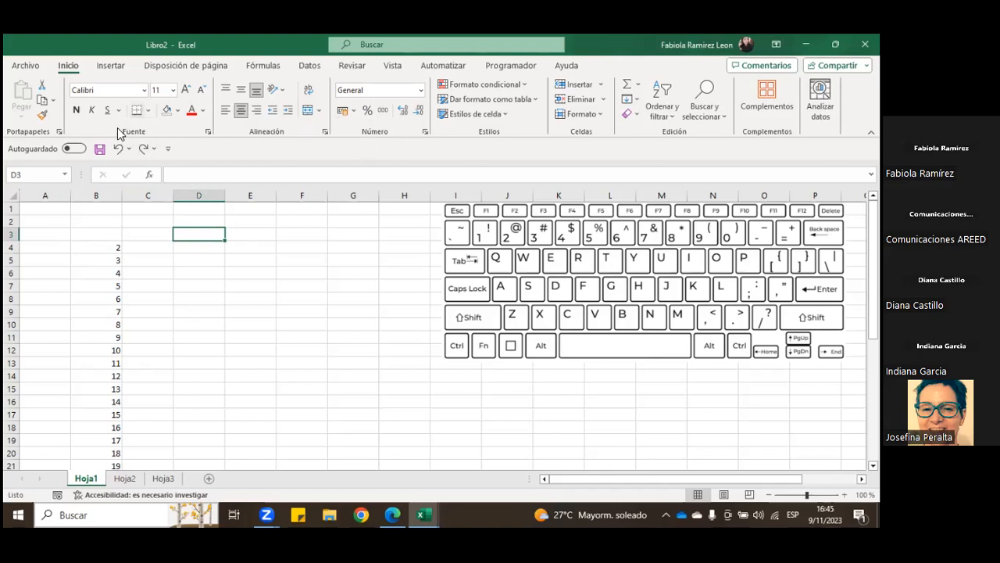
Step: Browse the available fonts for D3, and close the list without choosing one
left_click(143, 90)
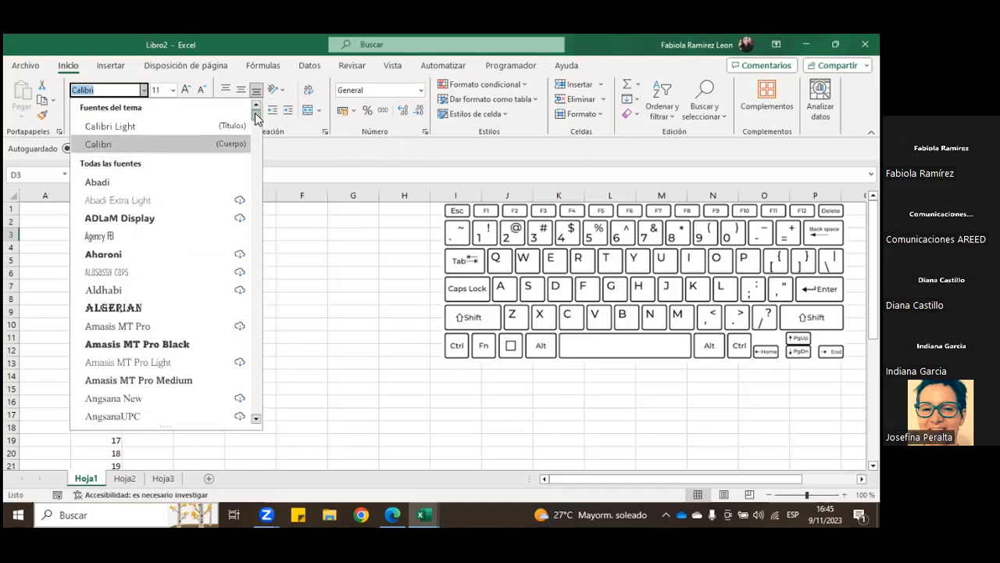
scroll(257, 117, "down", 3)
scroll(256, 118, "up", 3)
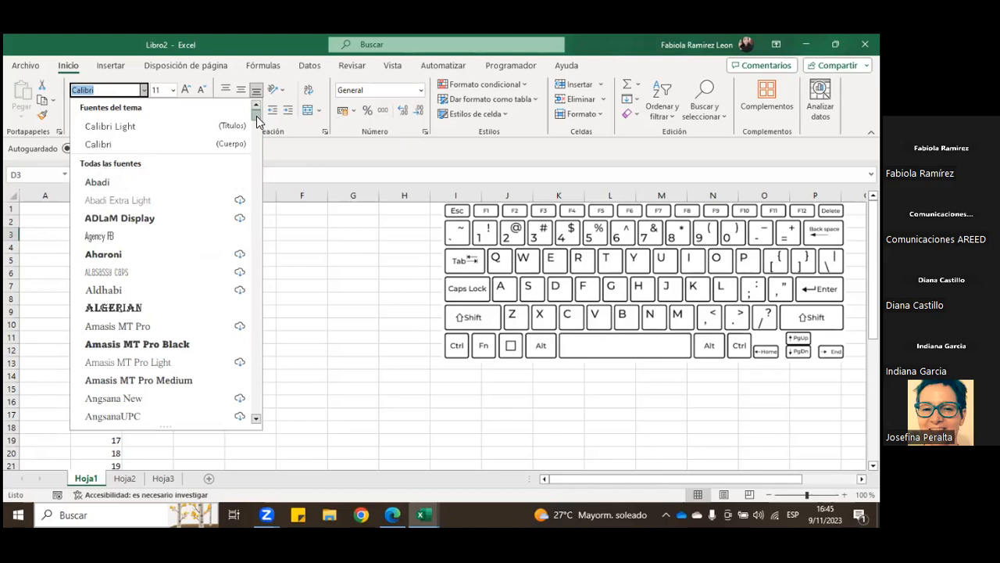
scroll(256, 116, "down", 5)
mouse_move(257, 126)
left_mouse_down()
mouse_move(256, 181)
mouse_move(253, 119)
left_mouse_up()
left_click(264, 161)
Step: Examine the available font sizes for D3 without choosing one
left_click(164, 89)
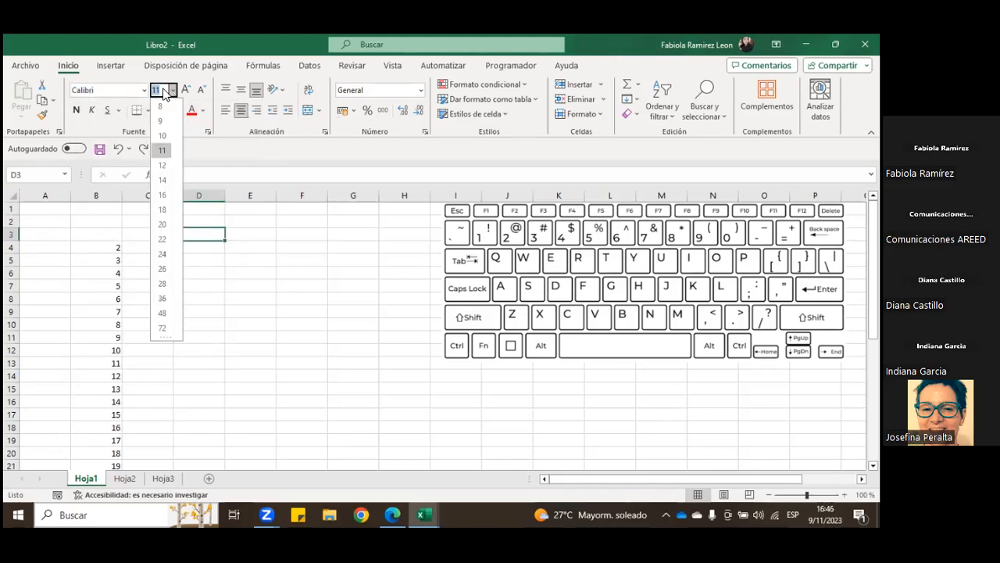
left_click(201, 160)
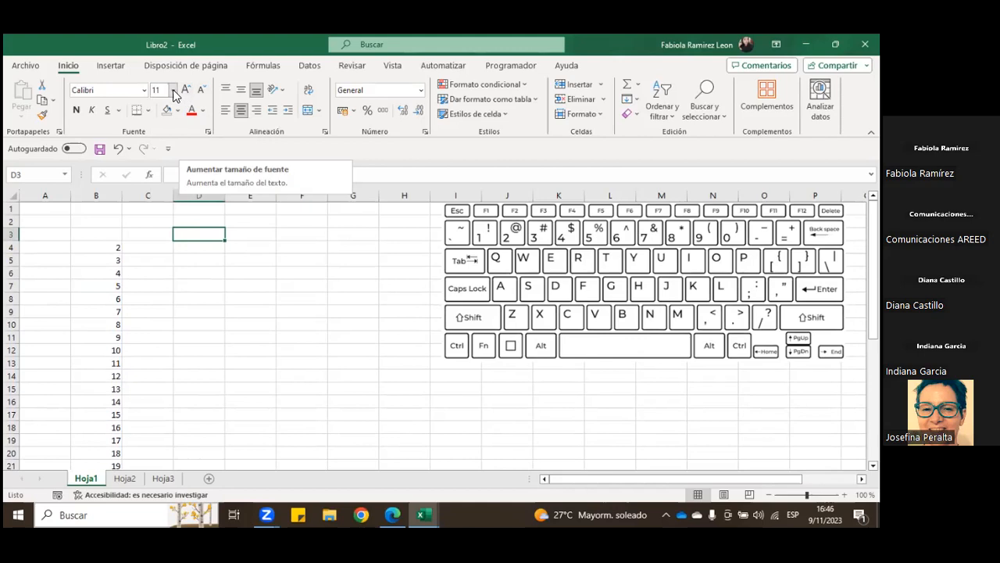
left_click(160, 90)
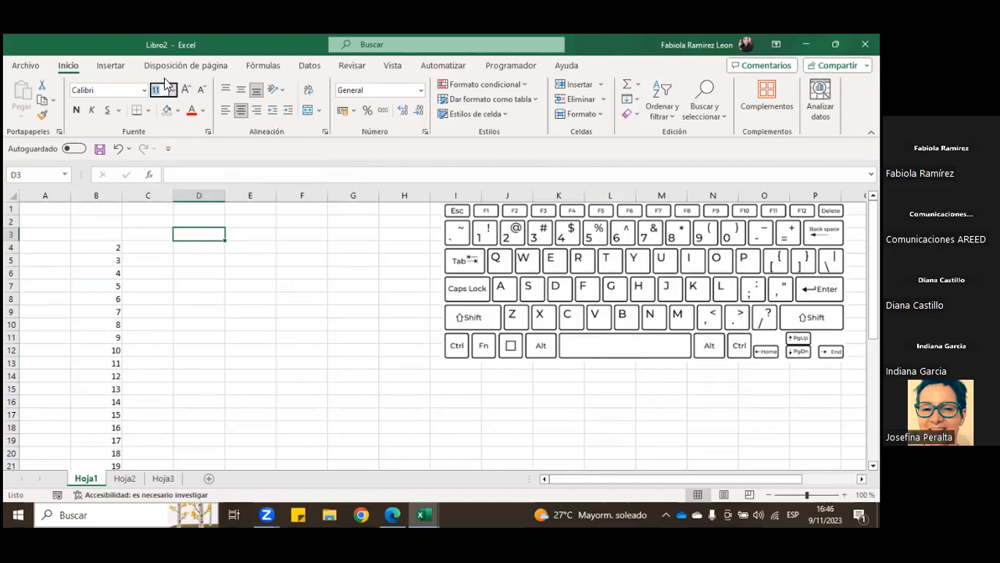
left_click(173, 90)
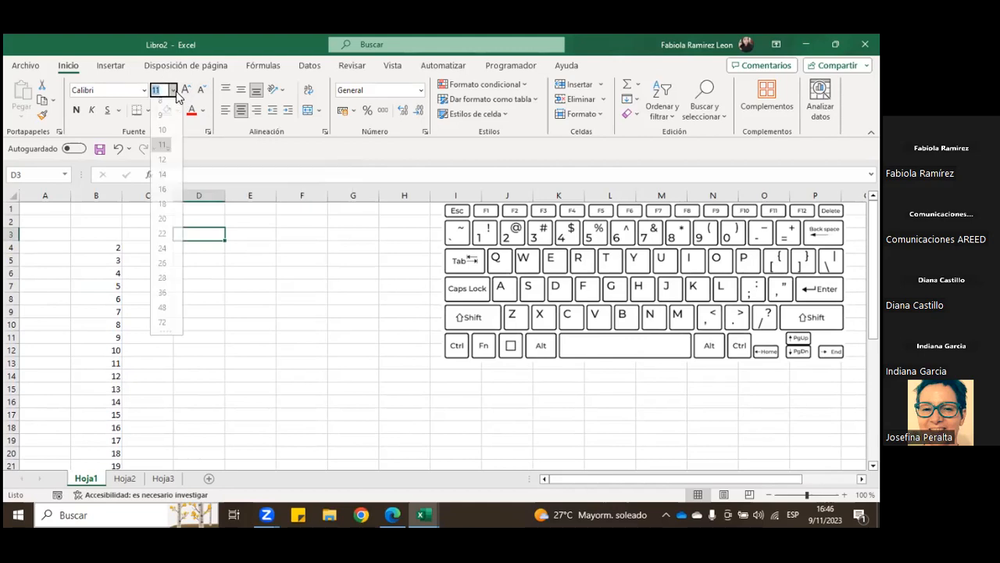
left_click(174, 92)
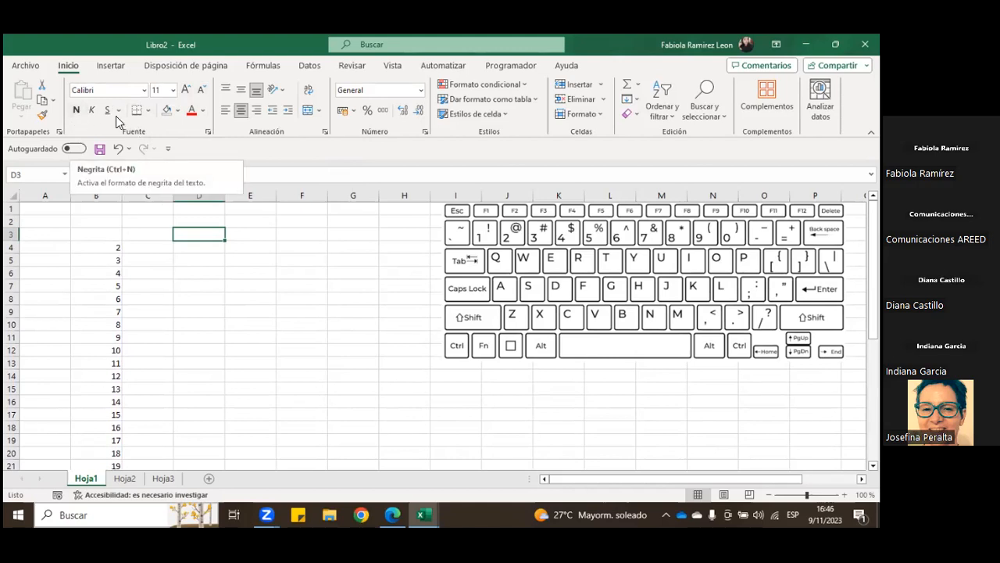
Step: Enter "Capacitación de Excel" in D2 and make it bold
left_click(198, 224)
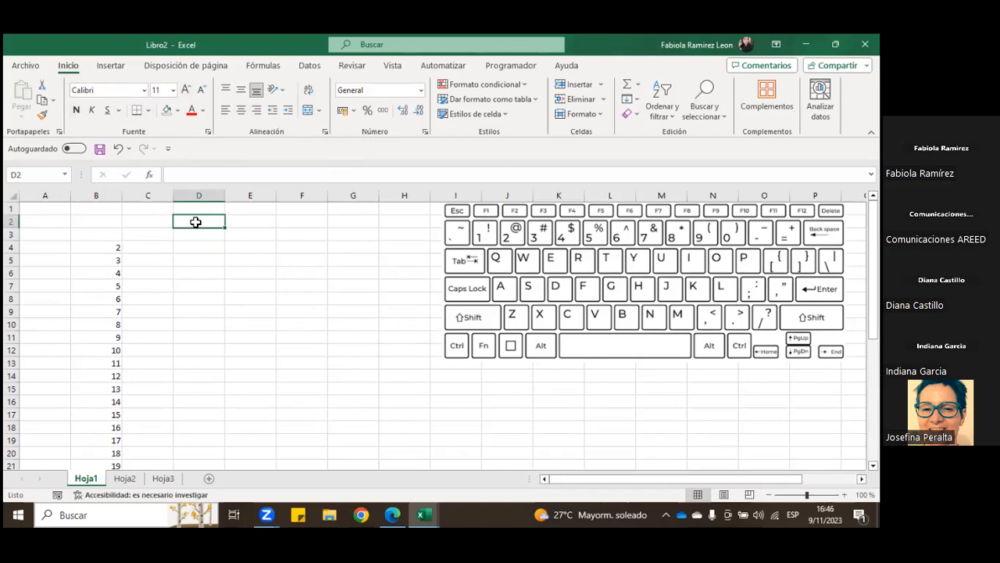
type("Capacitación de Excel")
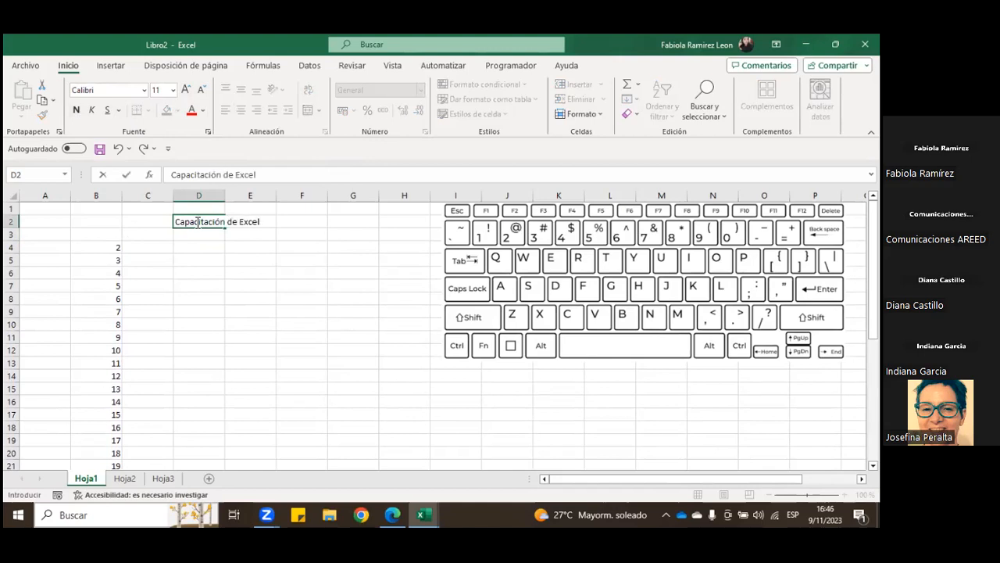
key("Return")
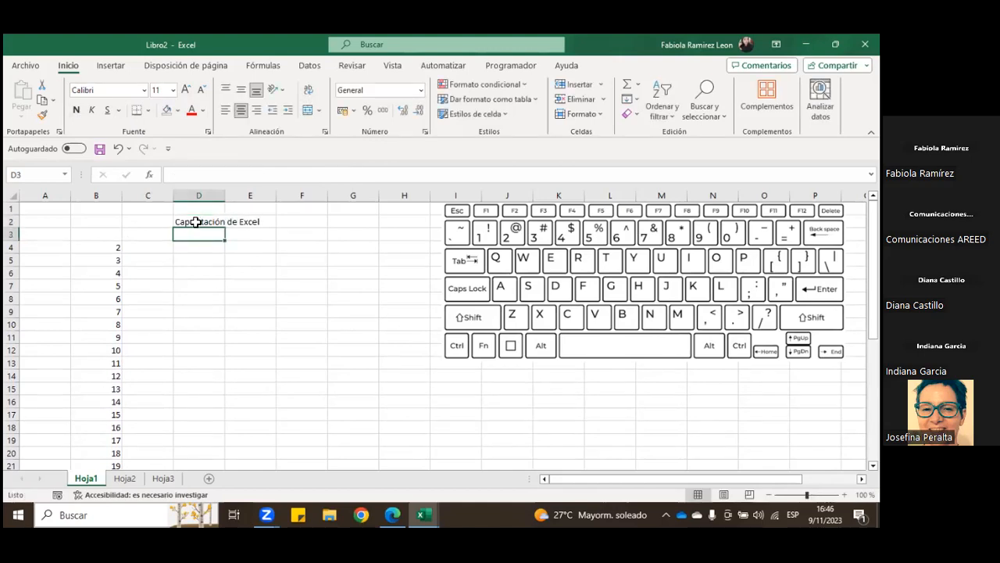
left_click(192, 222)
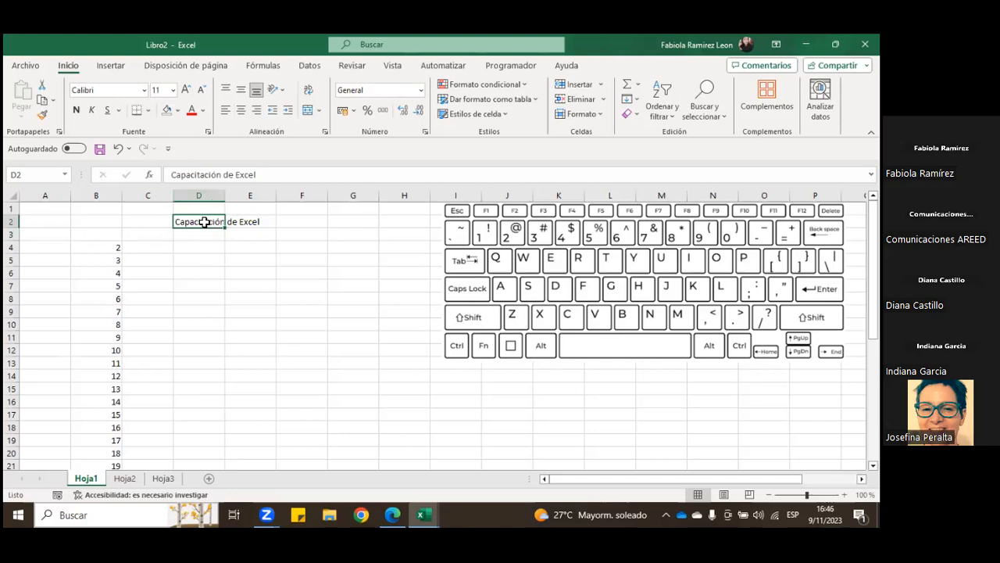
left_click(77, 111)
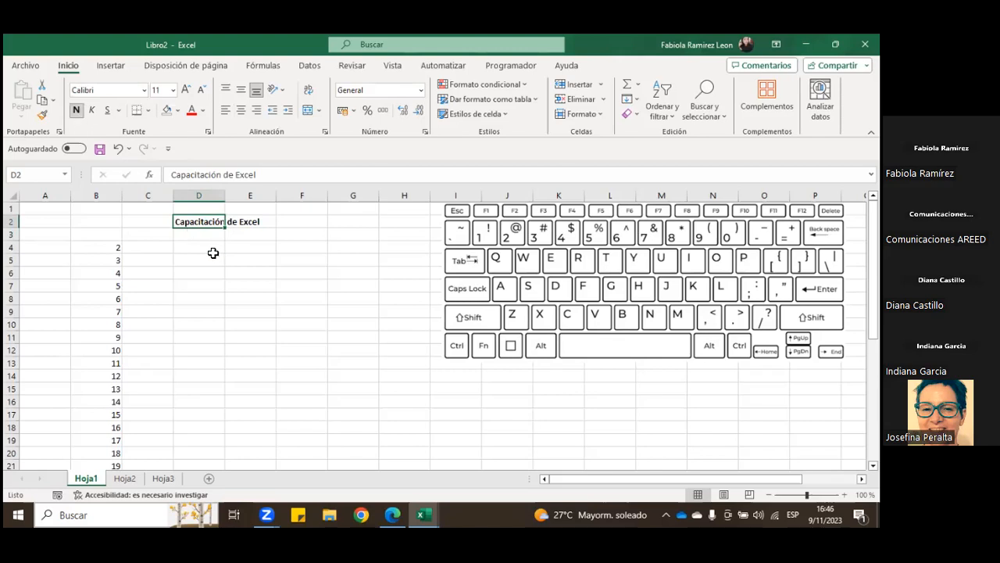
Step: Undo the bold formatting on D2 and keep the title cell selected
left_click(118, 148)
left_click(196, 234)
left_click(197, 221)
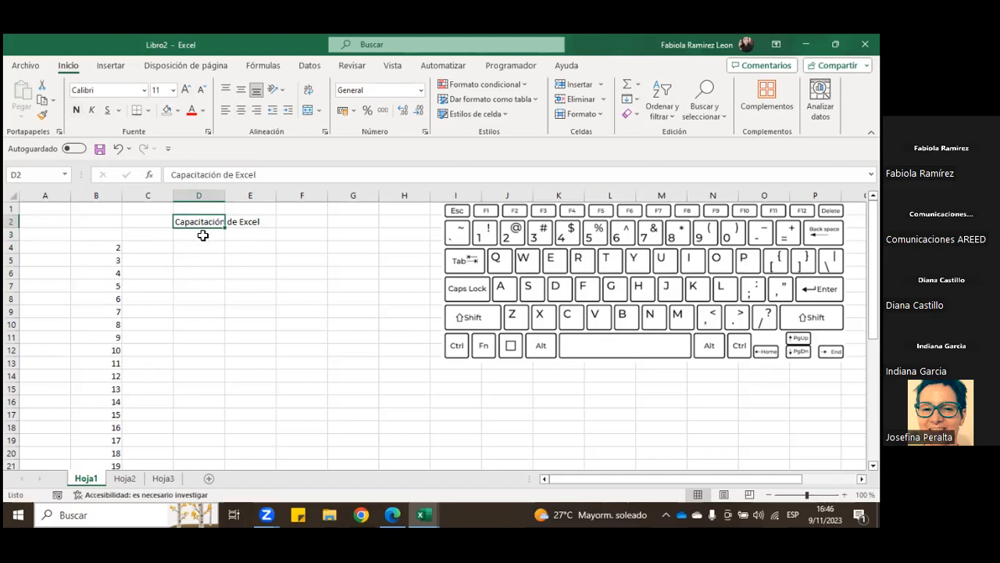
Step: Try bold, italic and underline on the title in D2, and remove each of them again
key("ctrl+n")
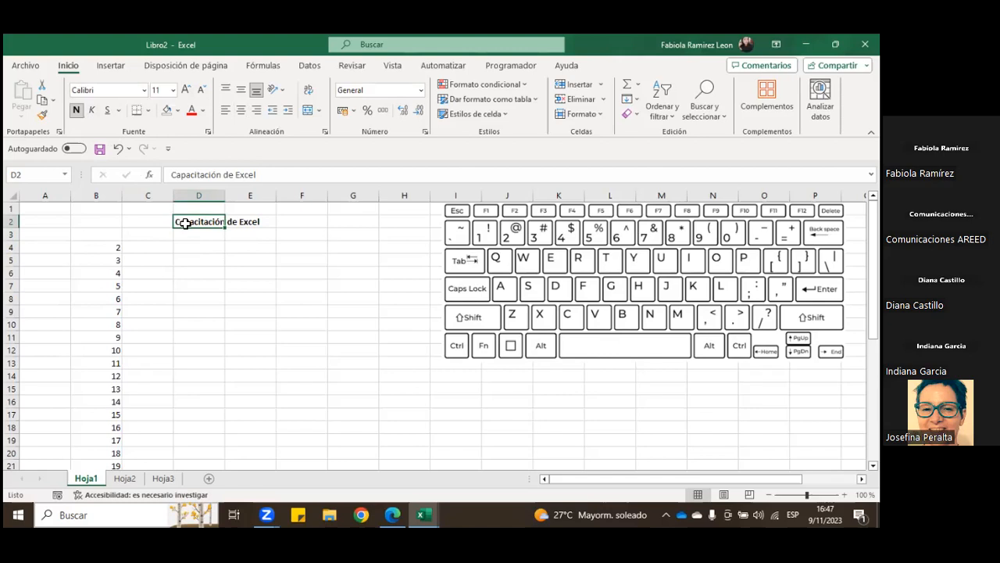
key("ctrl+n")
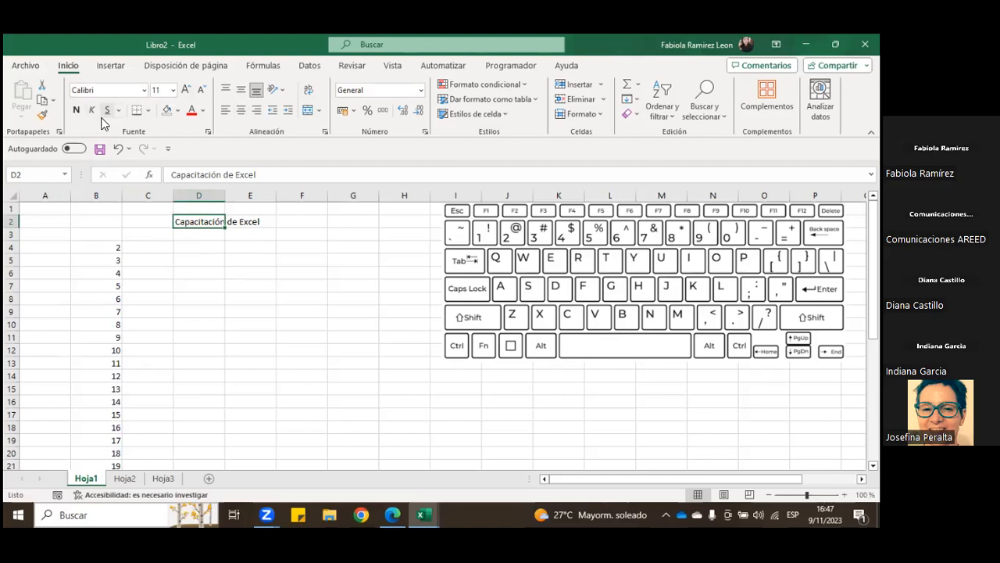
key("ctrl+k")
key("ctrl+s")
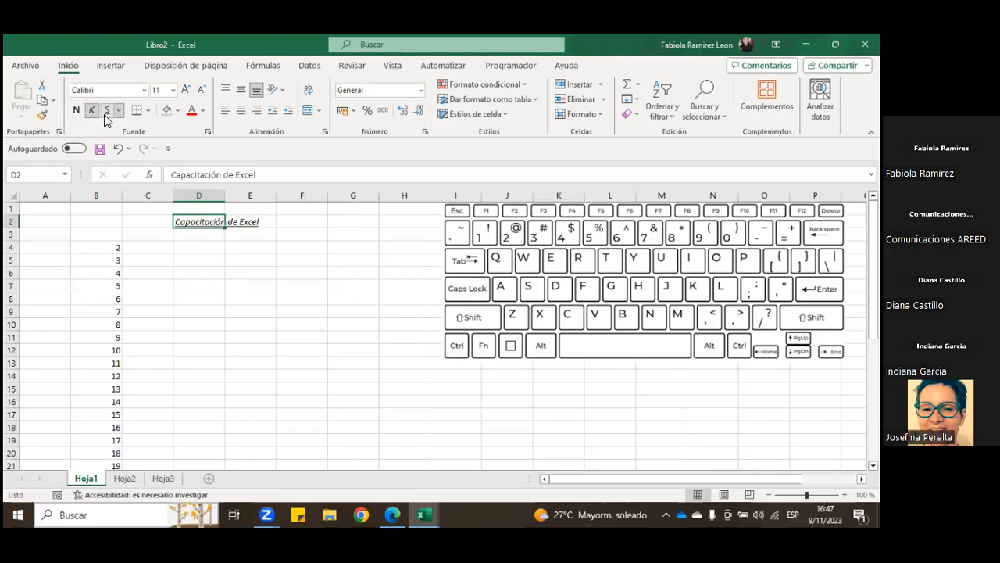
key("ctrl+k")
key("ctrl+s")
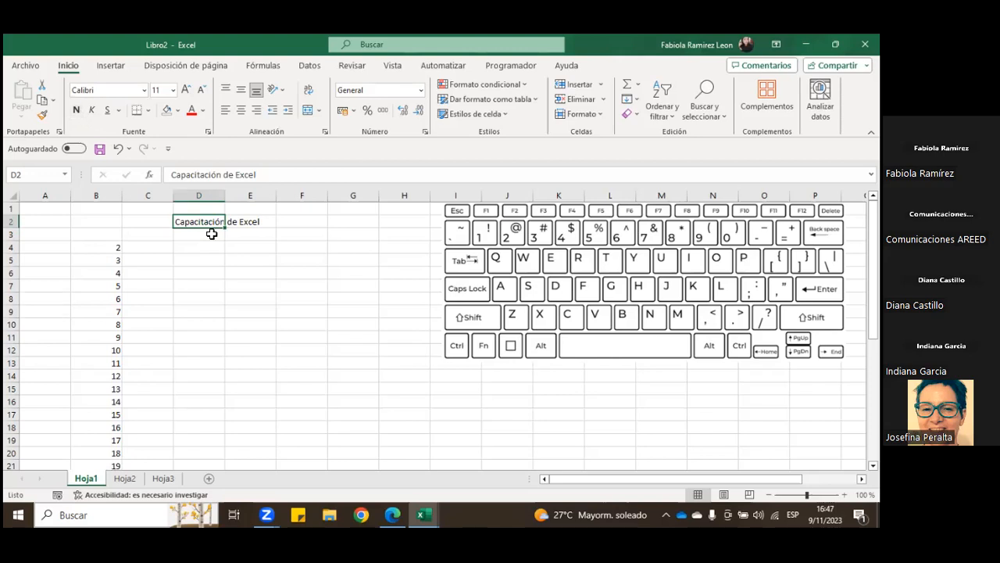
left_click(149, 113)
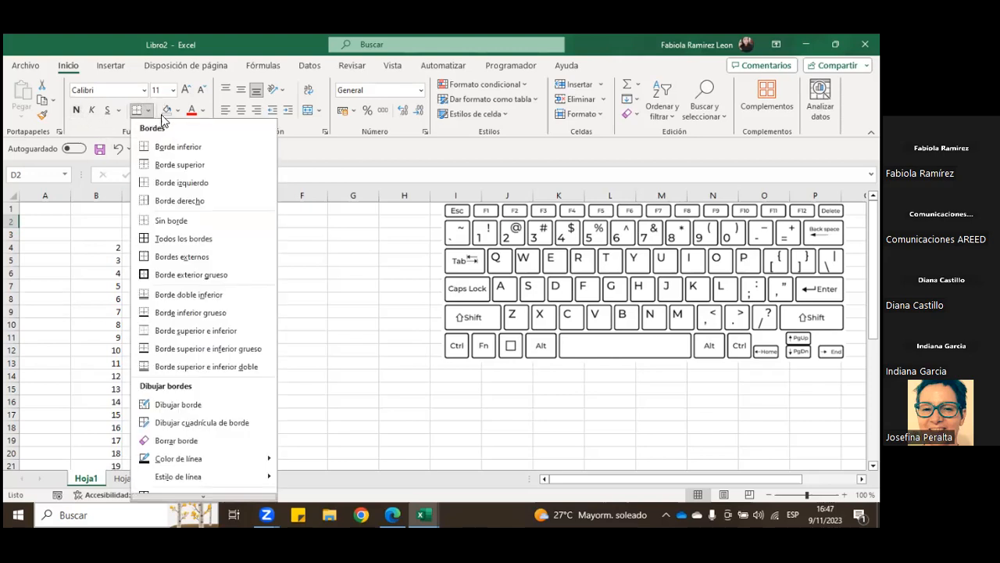
left_click(304, 245)
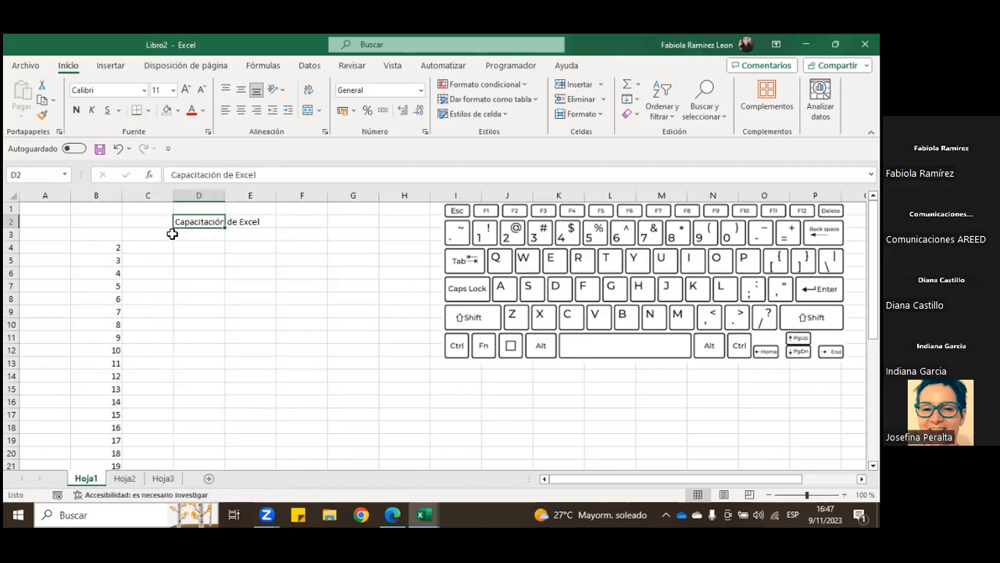
Step: Set the title in D2:E2 to the Amasis MT Pro Medium font and increase its size to 14
left_click_drag(199, 221, 244, 223)
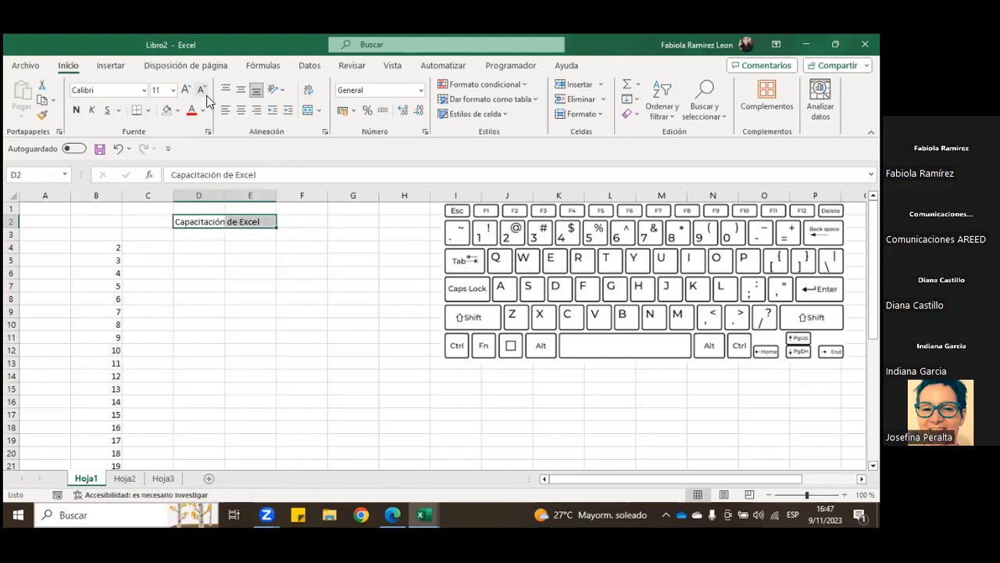
left_click(185, 90)
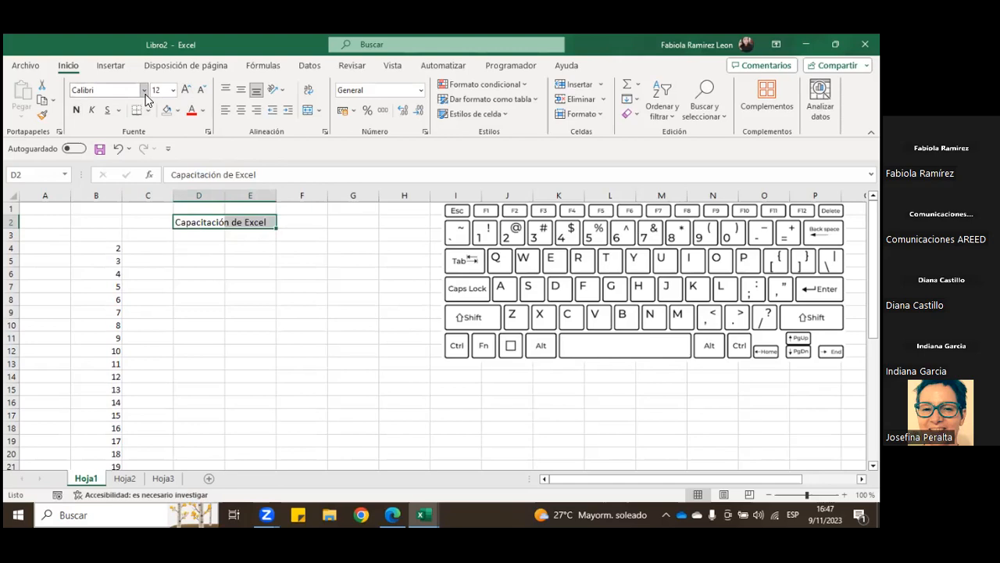
left_click(144, 91)
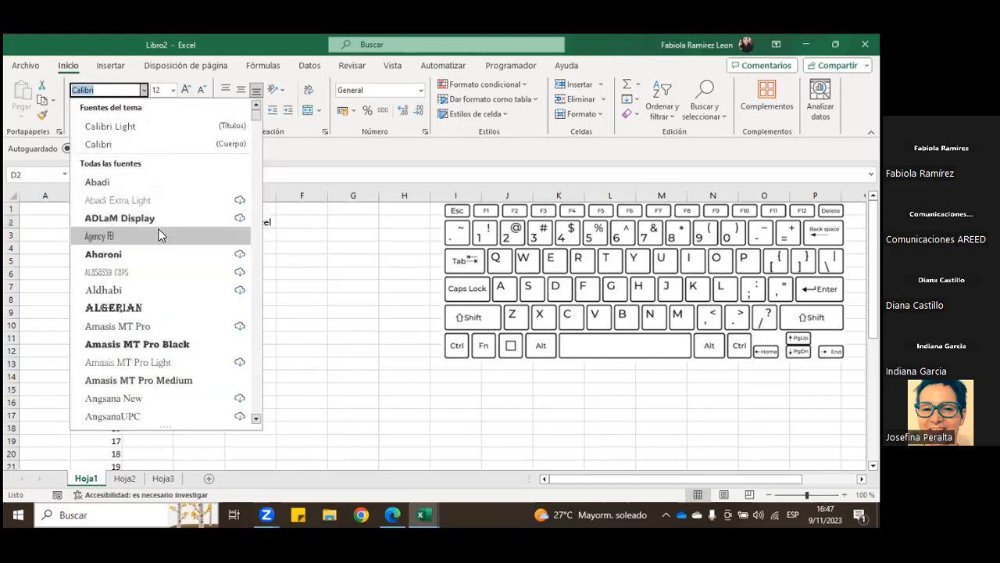
left_click(168, 379)
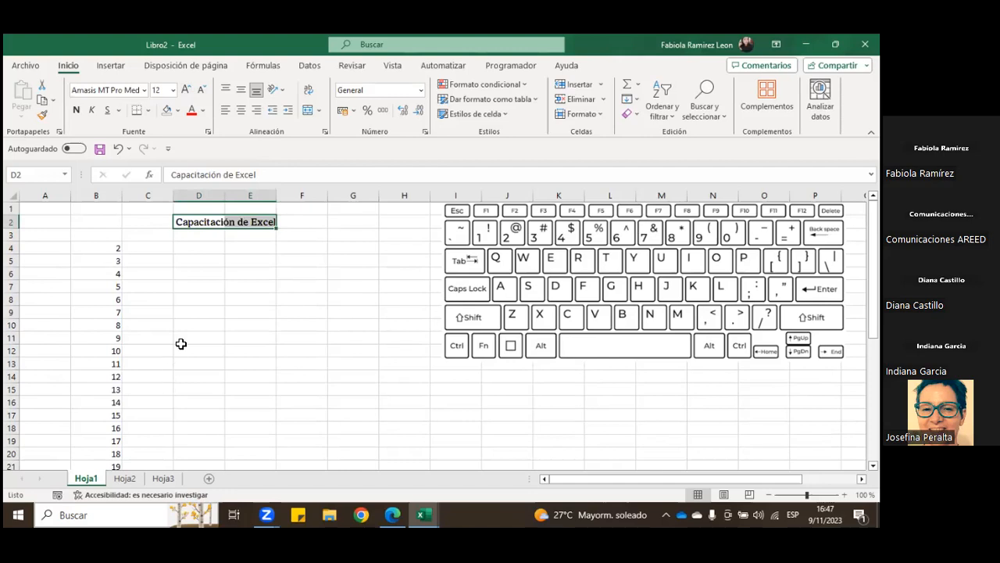
left_click(189, 92)
Step: Try a bottom border on the title range D2:F2, and undo it
left_click_drag(197, 224, 300, 230)
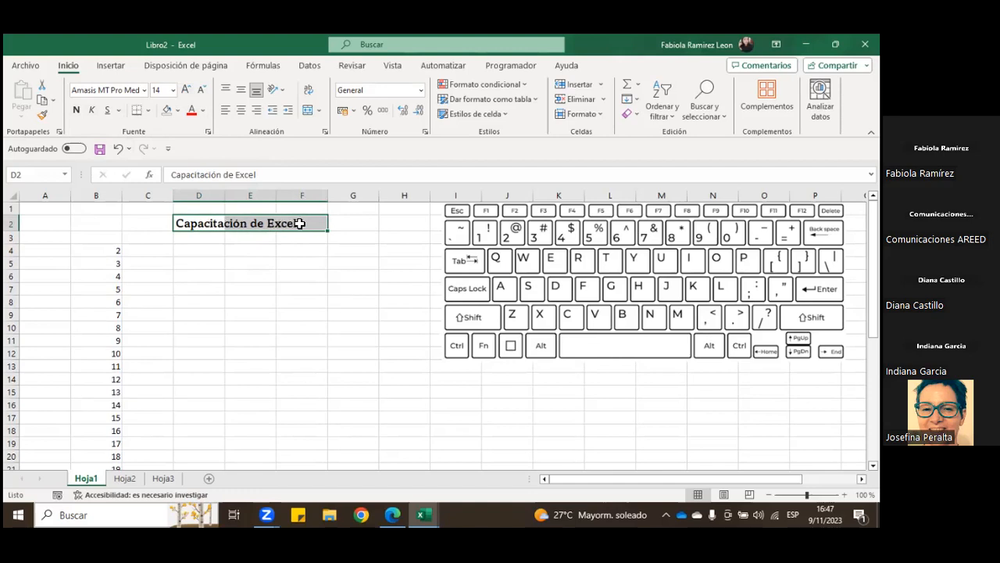
left_click_drag(220, 228, 308, 226)
left_click(149, 112)
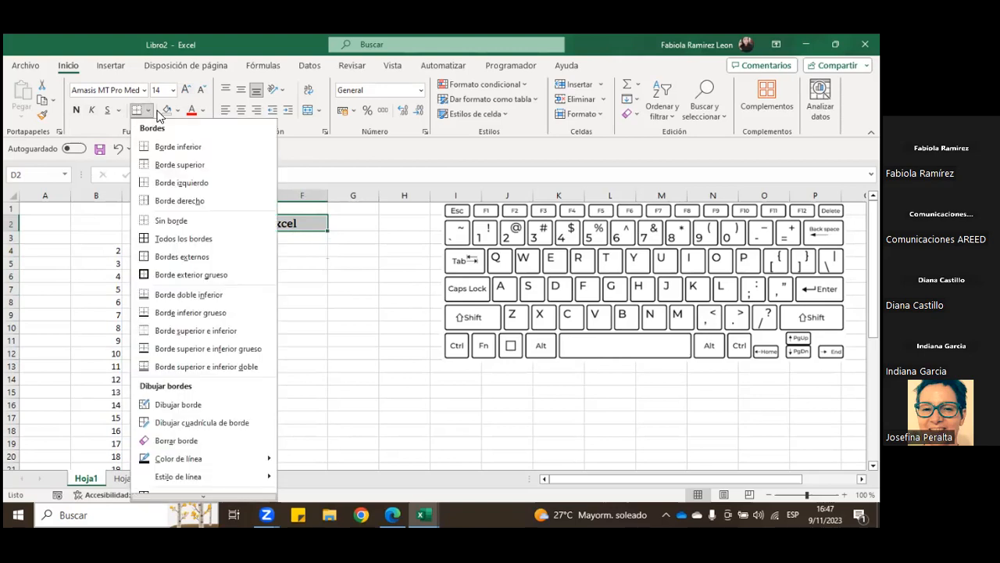
left_click(167, 148)
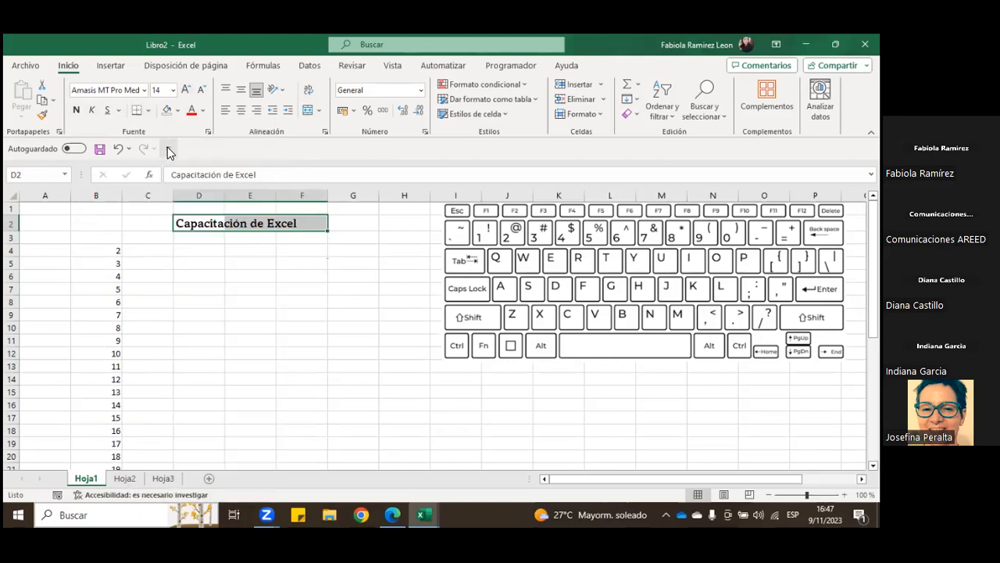
left_click(341, 262)
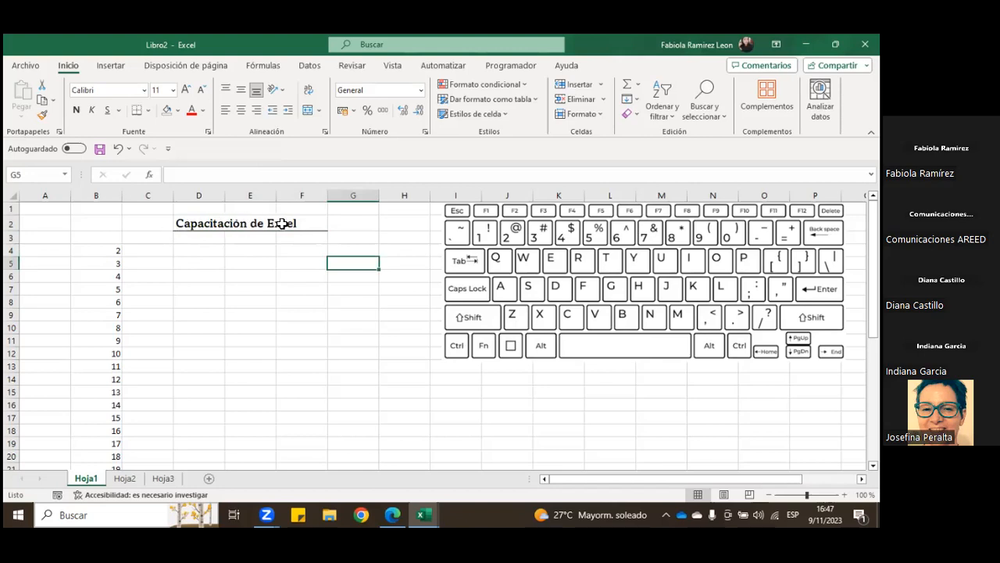
left_click(220, 225)
left_click(119, 148)
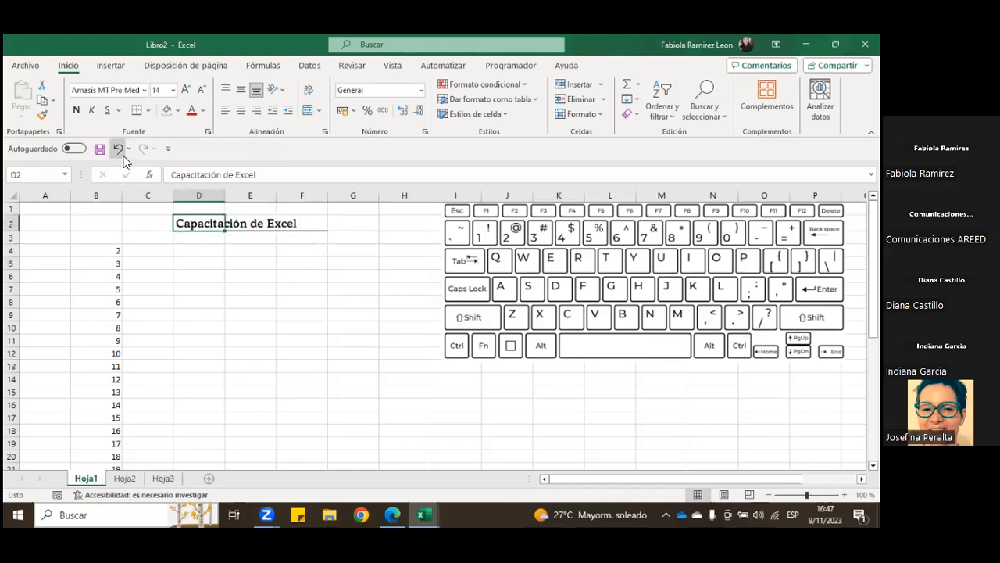
Step: Apply a top border and a bottom border to the title range D2:F2
left_click(147, 110)
left_click(179, 166)
left_click(238, 273)
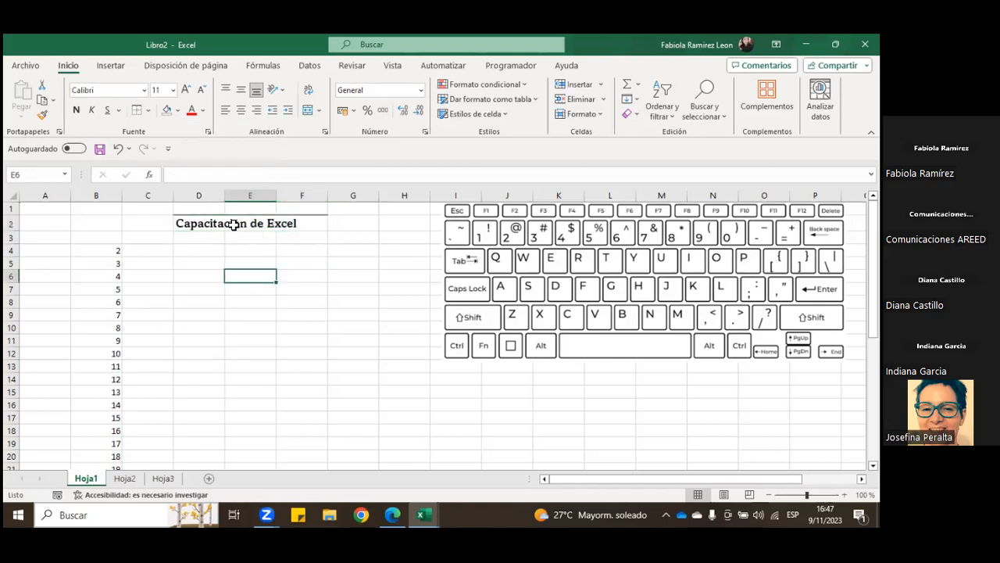
left_click_drag(195, 224, 284, 224)
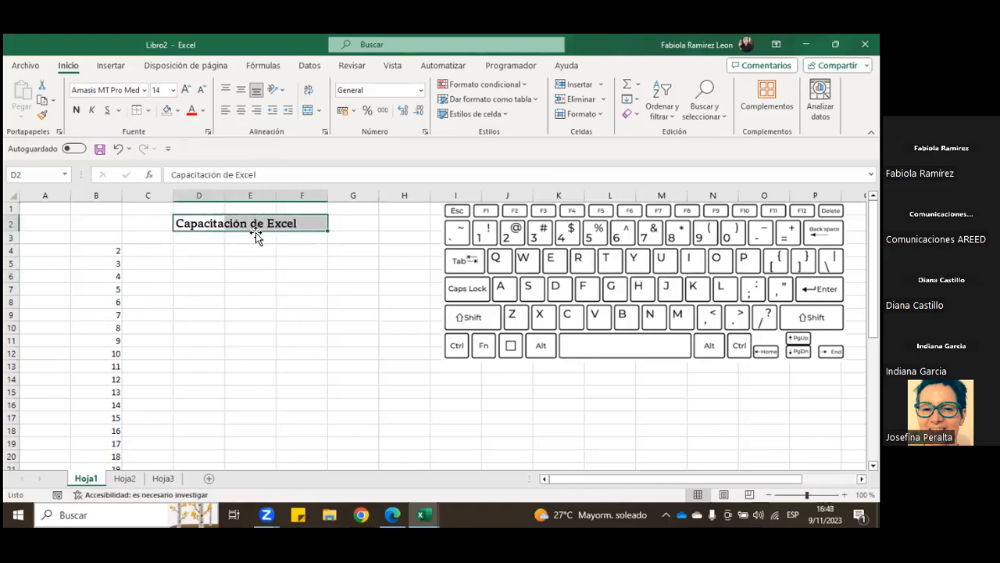
left_click(147, 111)
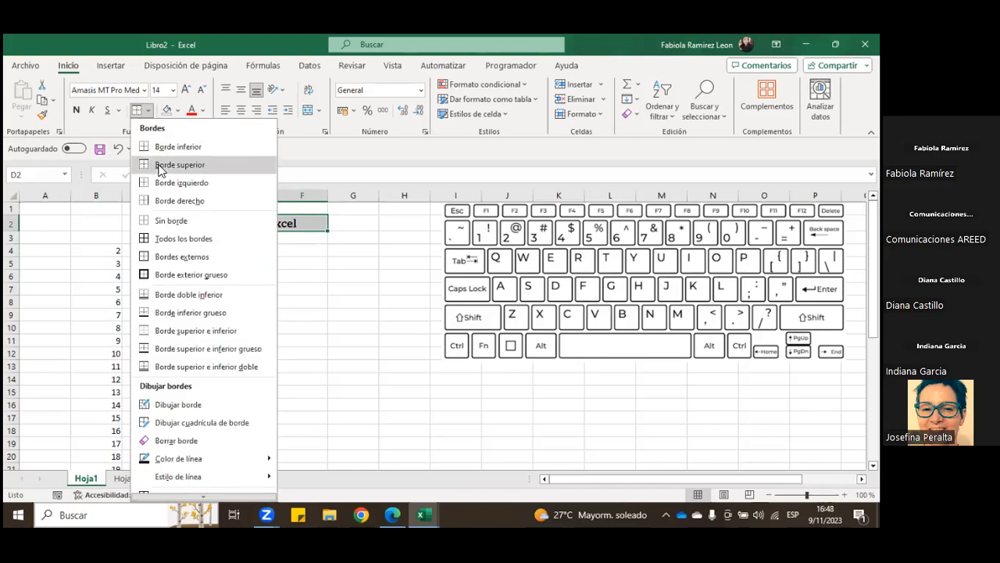
left_click(141, 142)
left_click(250, 265)
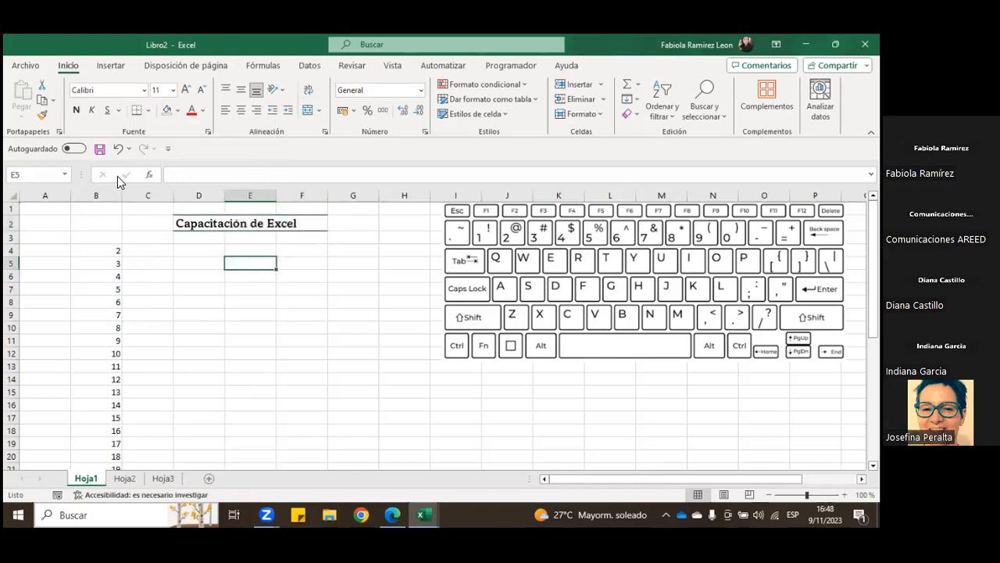
Step: Undo the last bottom border and apply outside borders to D2:F2
left_click(118, 148)
left_click(212, 275)
left_click_drag(209, 225, 288, 223)
left_click(147, 110)
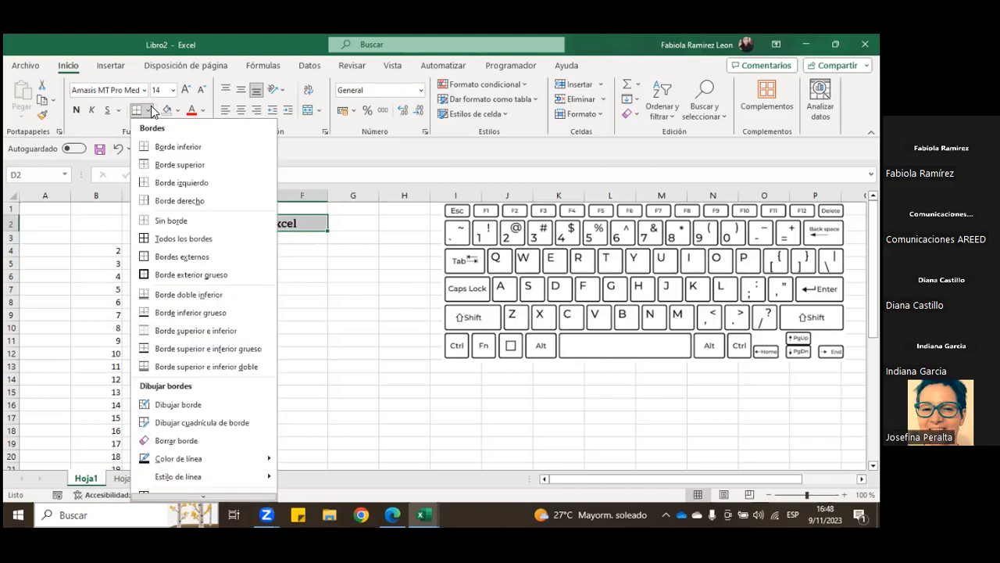
left_click(187, 258)
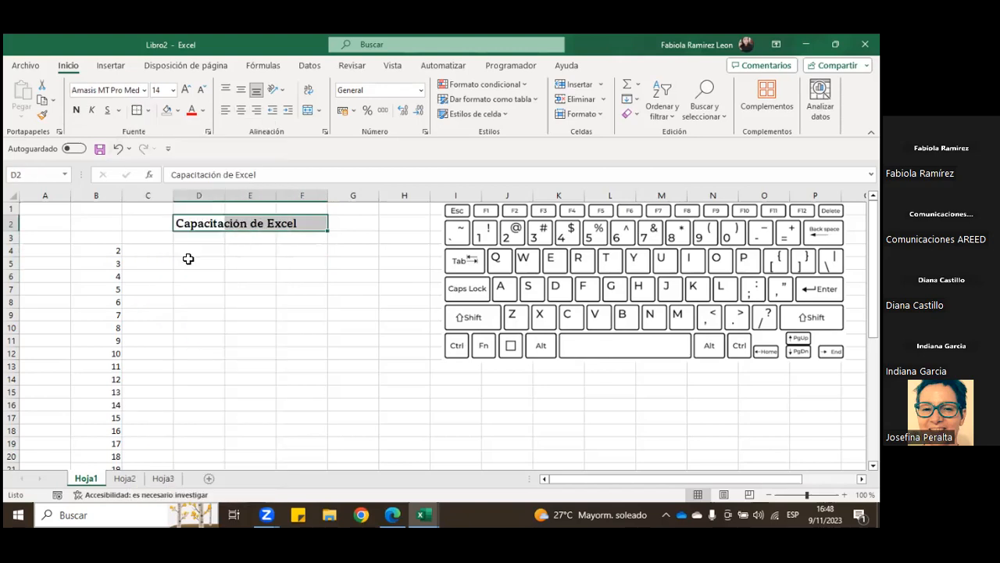
left_click(200, 249)
left_click_drag(198, 223, 297, 224)
Step: Apply all borders to the empty range D4:G7
left_click_drag(192, 247, 359, 294)
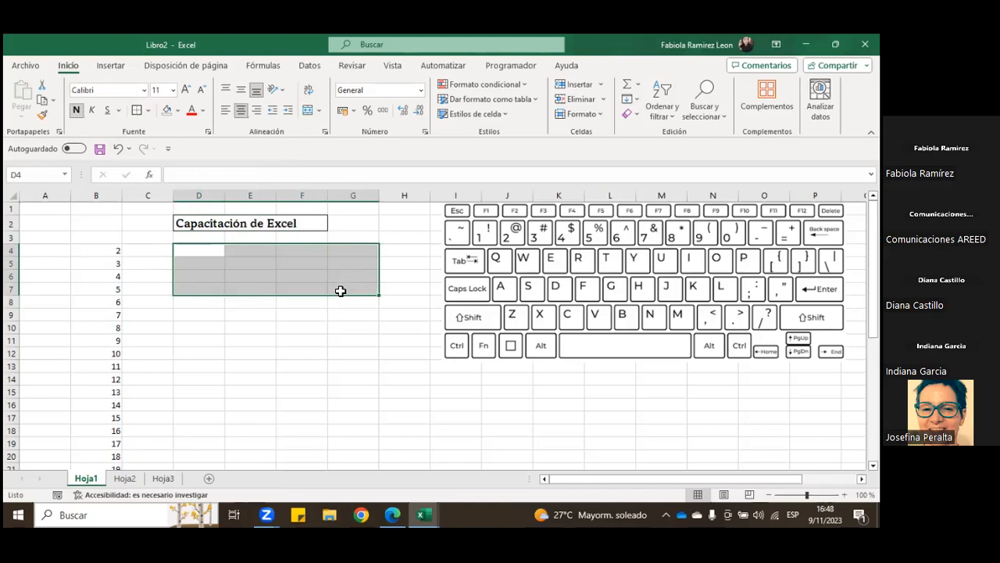
left_click(148, 110)
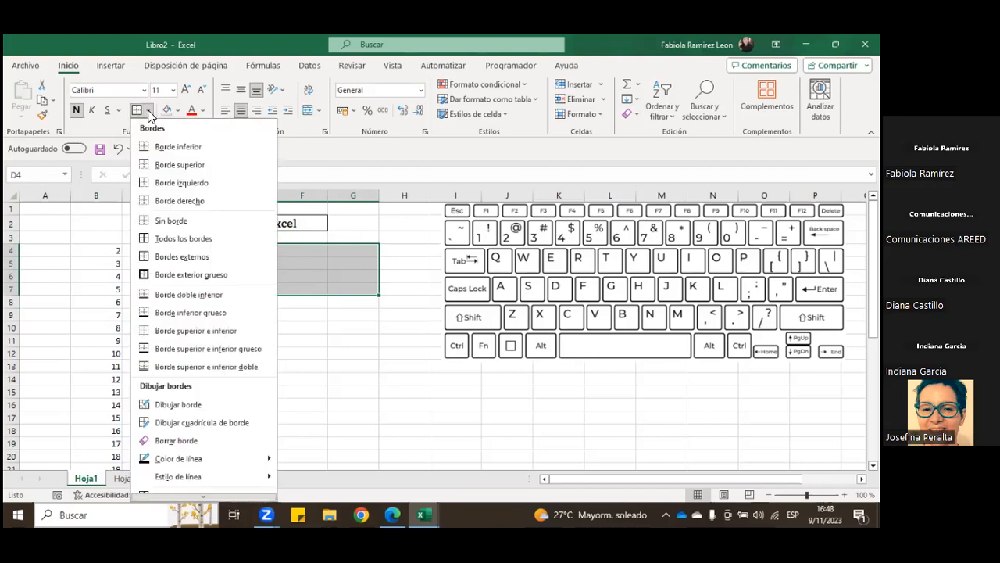
left_click(173, 242)
left_click(308, 315)
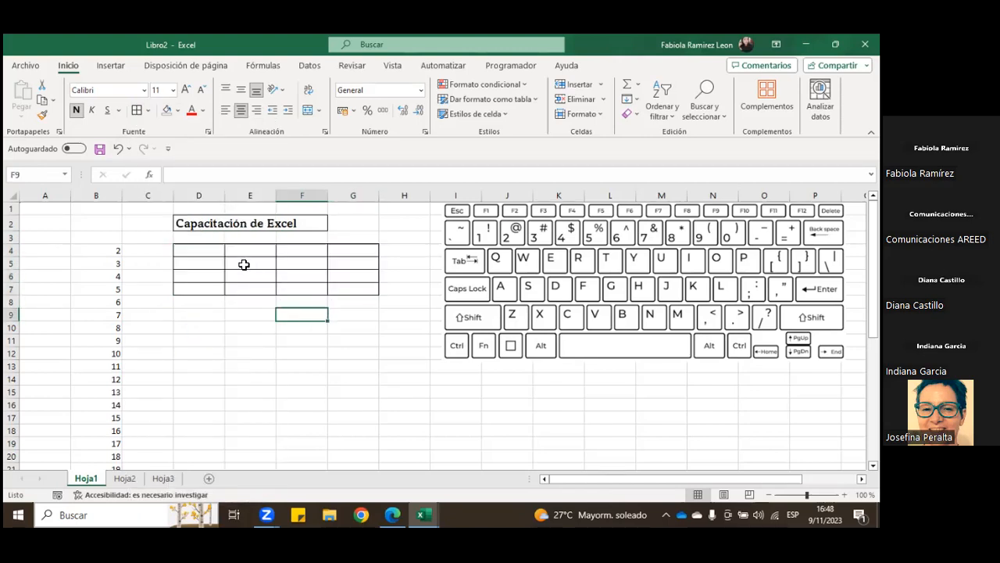
Step: Select D2:F2 and D4:G7 in turn to compare outside borders with all borders
left_click(197, 224)
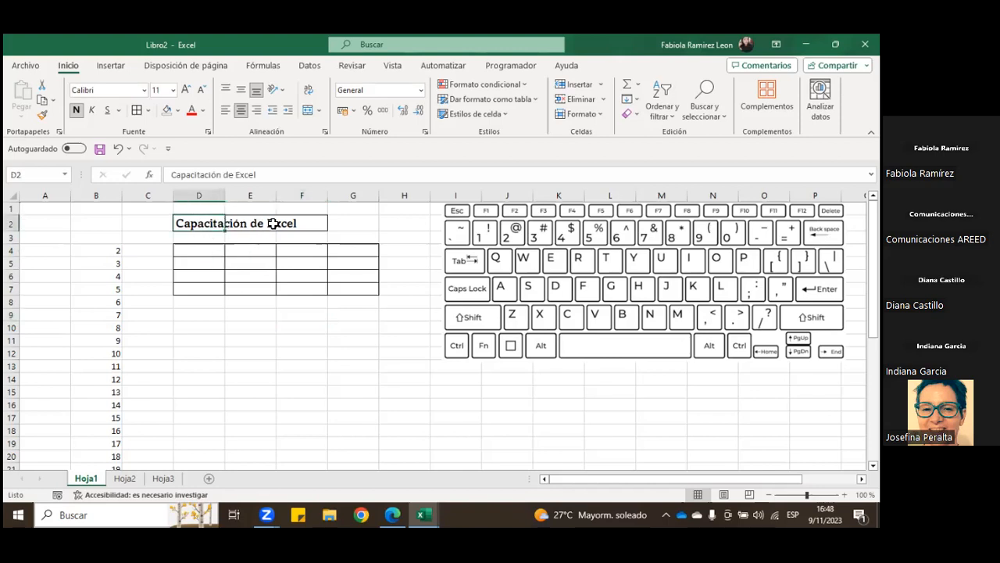
left_click_drag(272, 224, 320, 225)
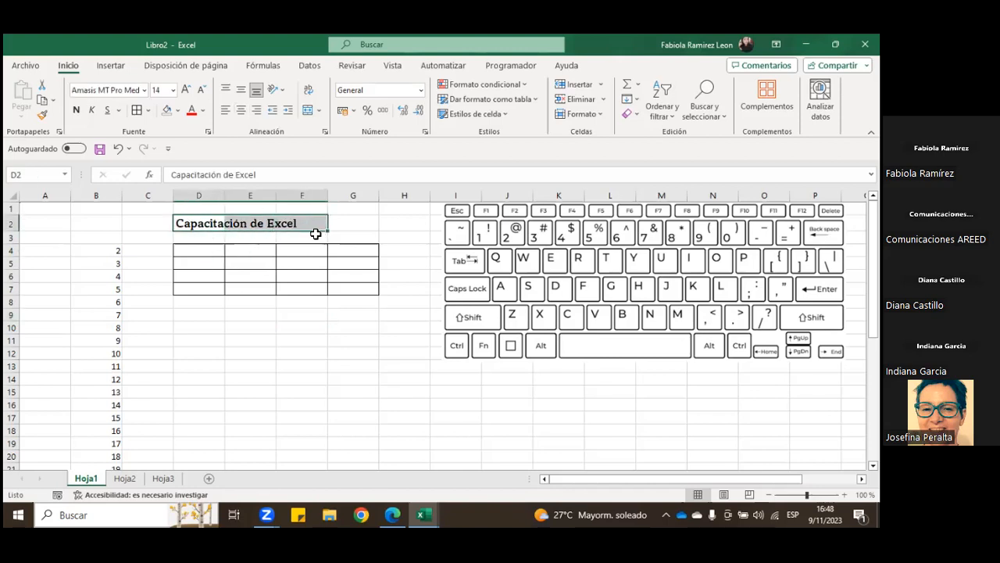
mouse_move(210, 257)
left_mouse_down()
mouse_move(302, 287)
mouse_move(354, 290)
left_mouse_up()
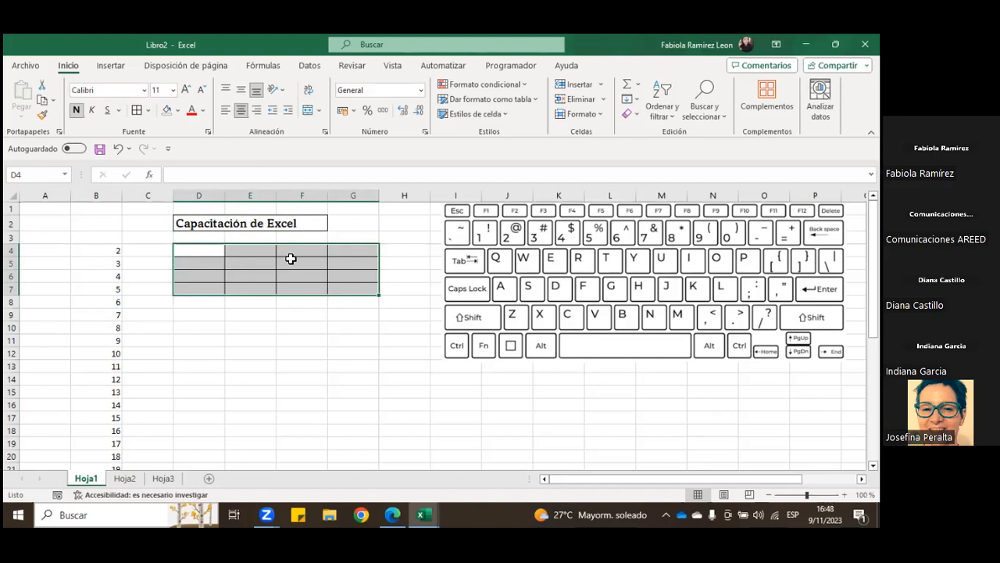
left_click_drag(214, 252, 365, 284)
left_click_drag(215, 251, 356, 285)
left_click(245, 336)
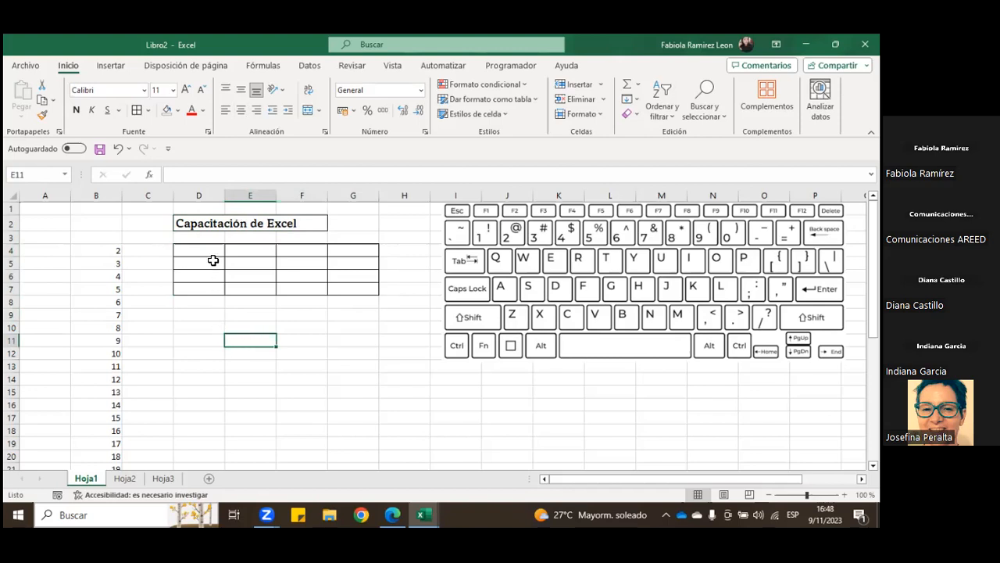
Step: Undo the all-borders formatting on D4:G7 and remove the borders from the title range D2:F2
left_click_drag(219, 252, 364, 290)
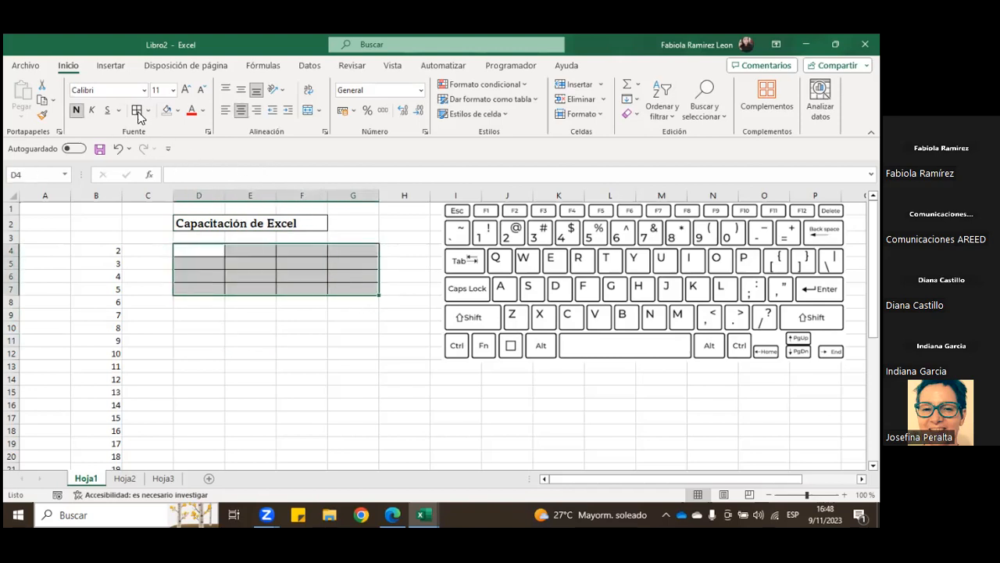
left_click(118, 149)
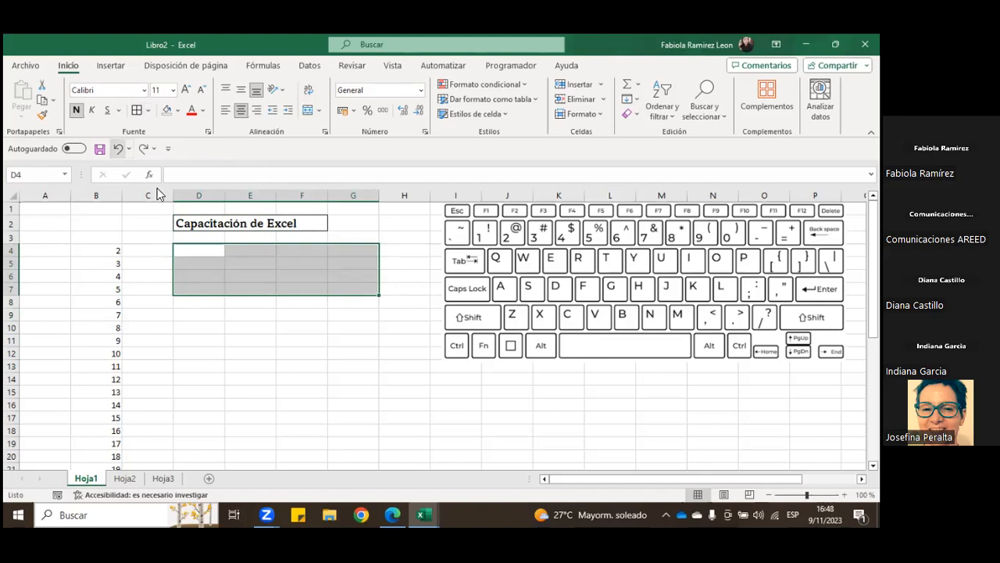
left_click(197, 225)
left_click(148, 110)
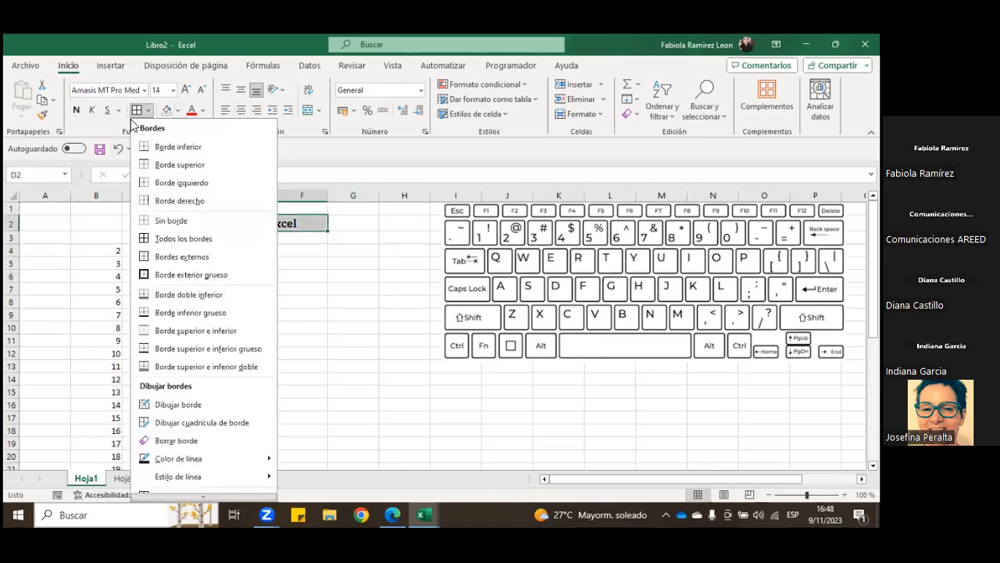
left_click(152, 221)
left_click(234, 252)
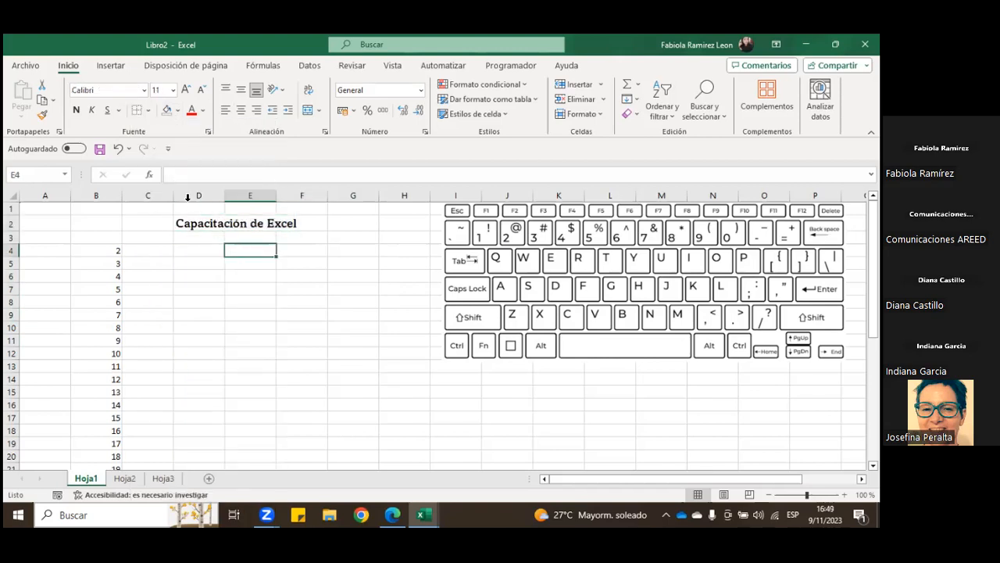
Step: Apply a thick outside border to the title range D2:F2
left_click(153, 116)
left_click(220, 230)
left_click_drag(190, 219, 321, 224)
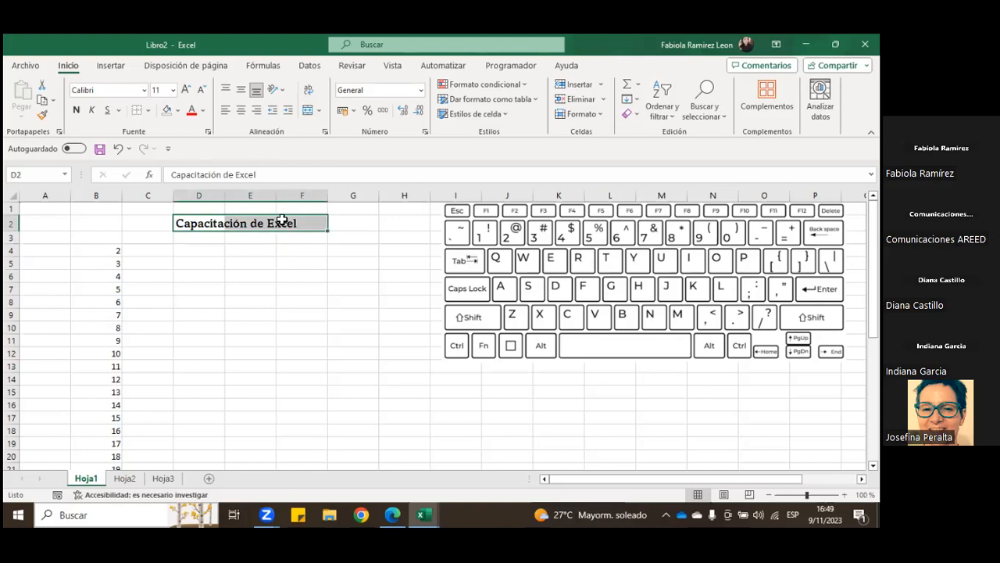
left_click(148, 112)
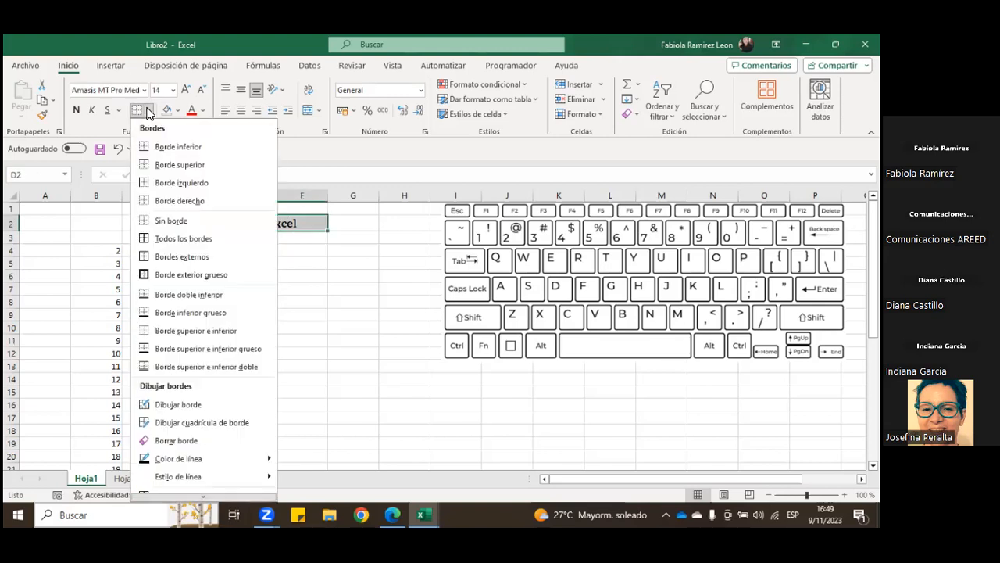
left_click(184, 275)
left_click(249, 270)
Step: Undo the thick outside border on the title range D2:F2
left_click_drag(196, 223, 291, 225)
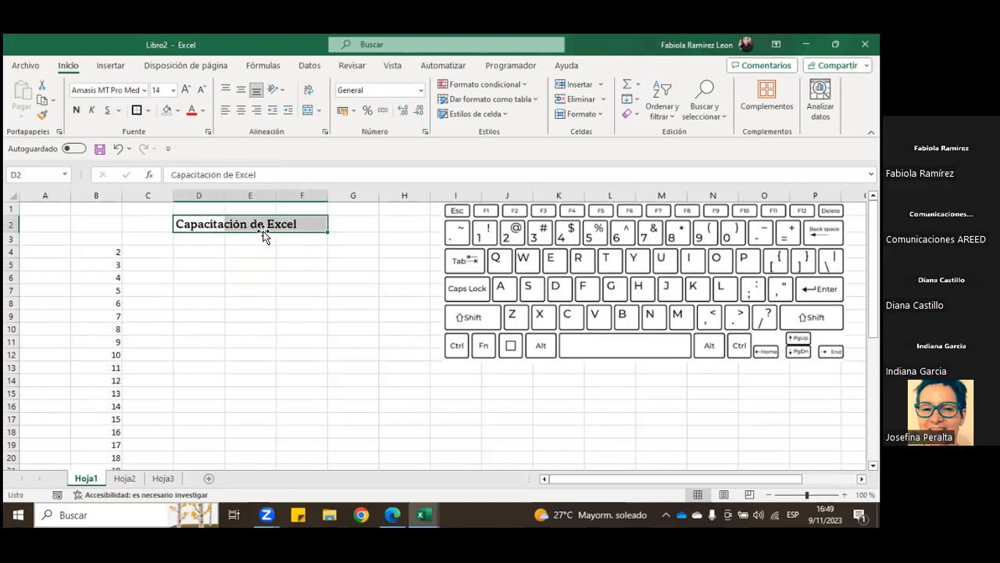
left_click(151, 111)
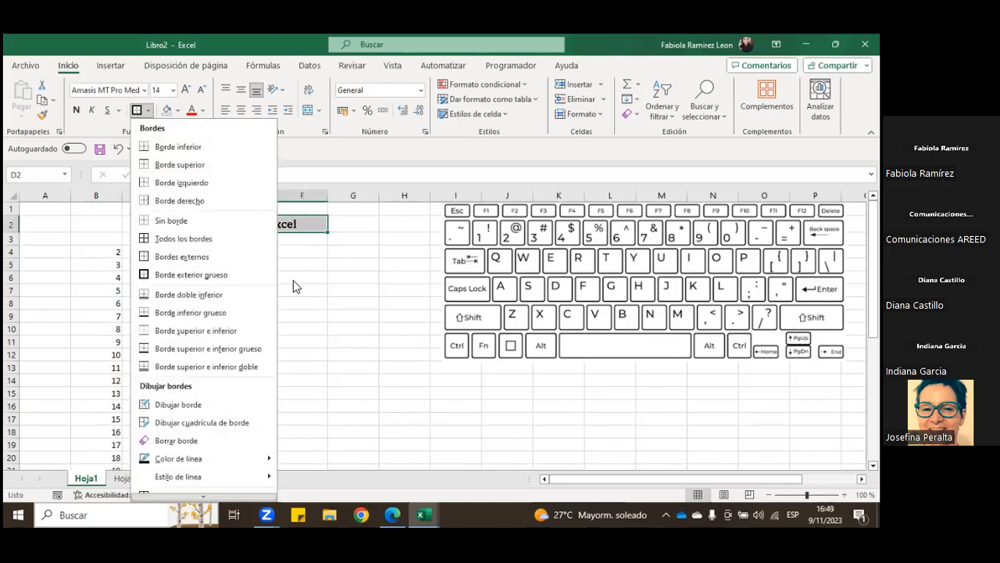
key("Escape")
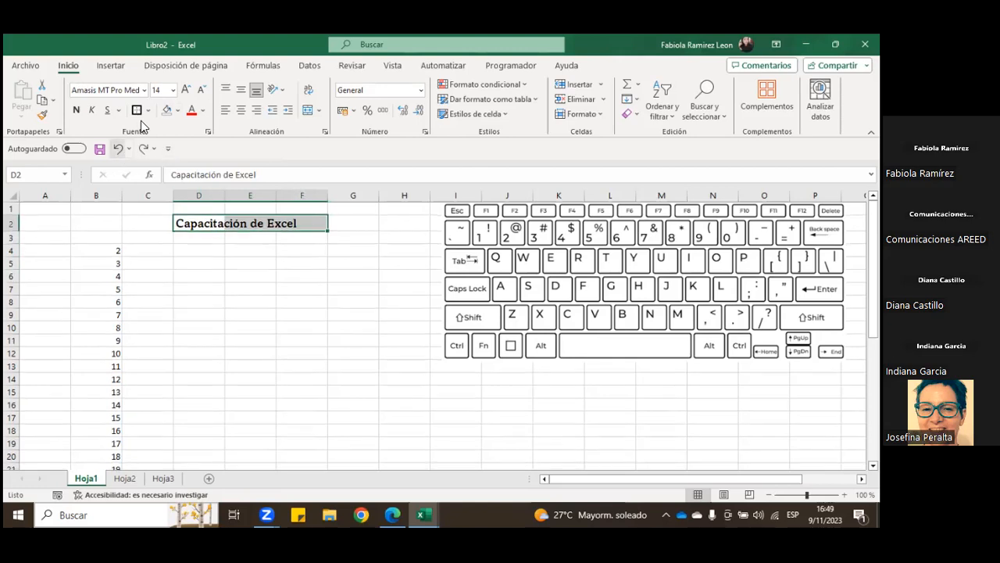
Step: Show the line colour choices for the borders of D2:F2 and close them without picking one
left_click(149, 111)
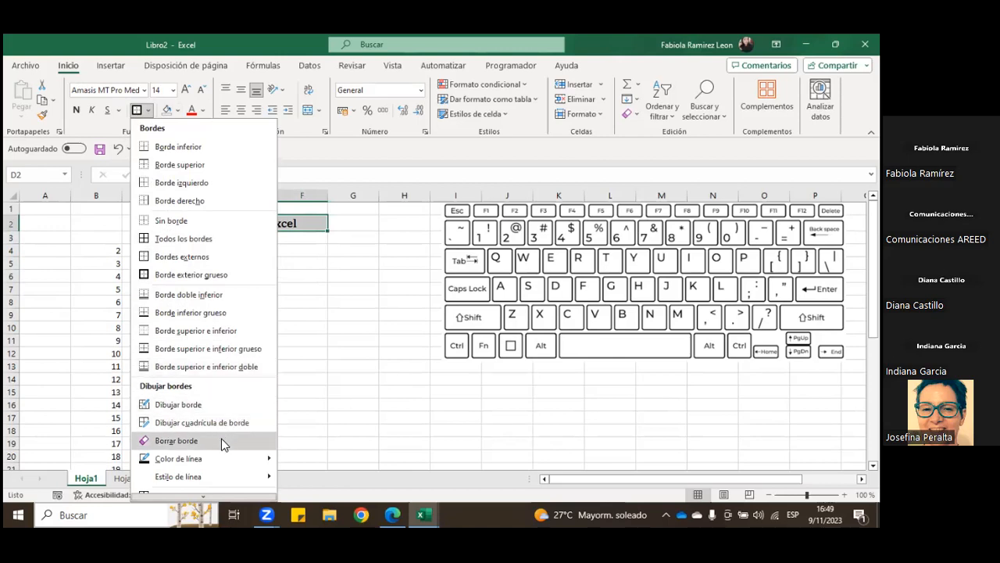
mouse_move(266, 461)
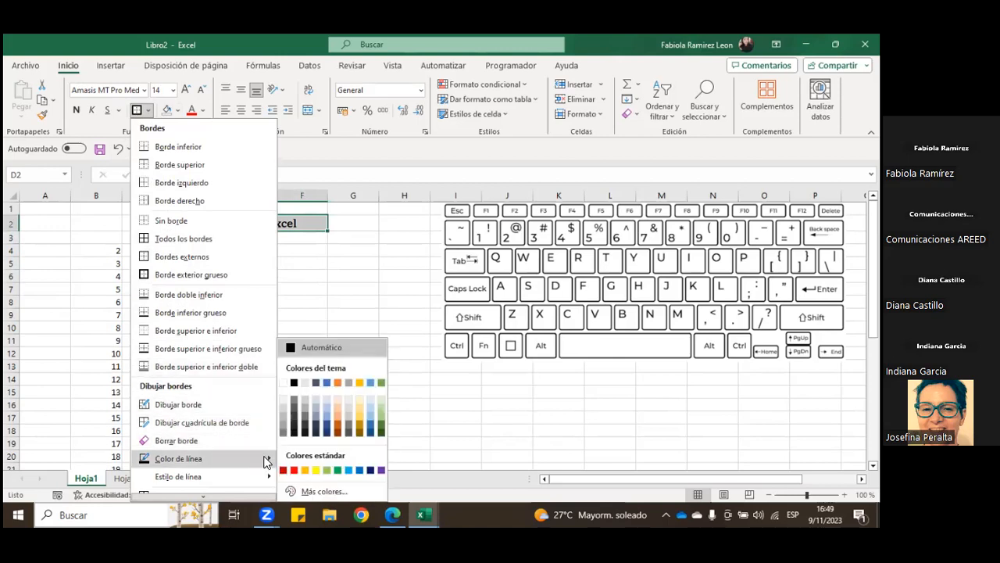
left_click(327, 303)
left_click(250, 250)
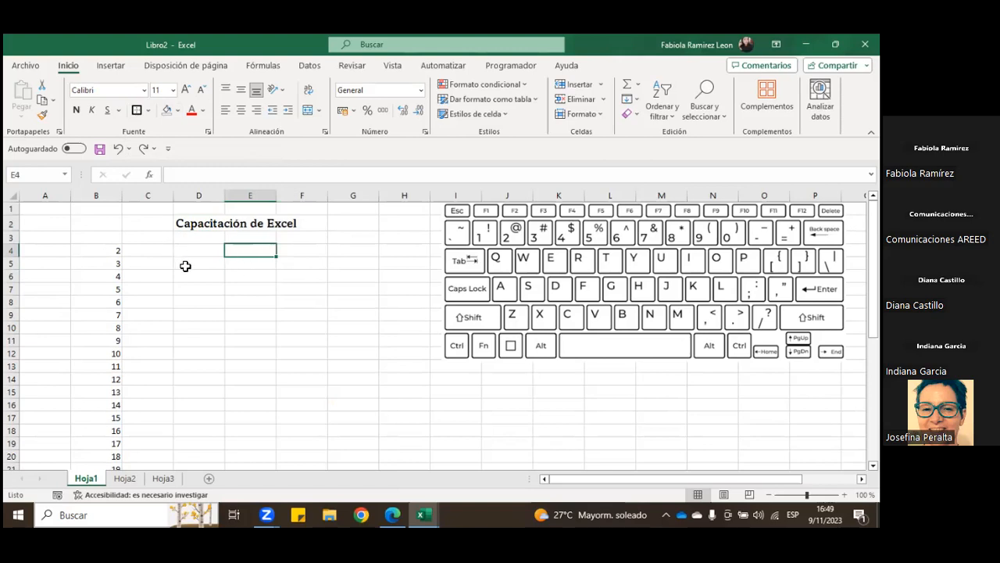
Step: Fill the title range D2:F2 with a light orange theme colour
left_click_drag(229, 223, 296, 222)
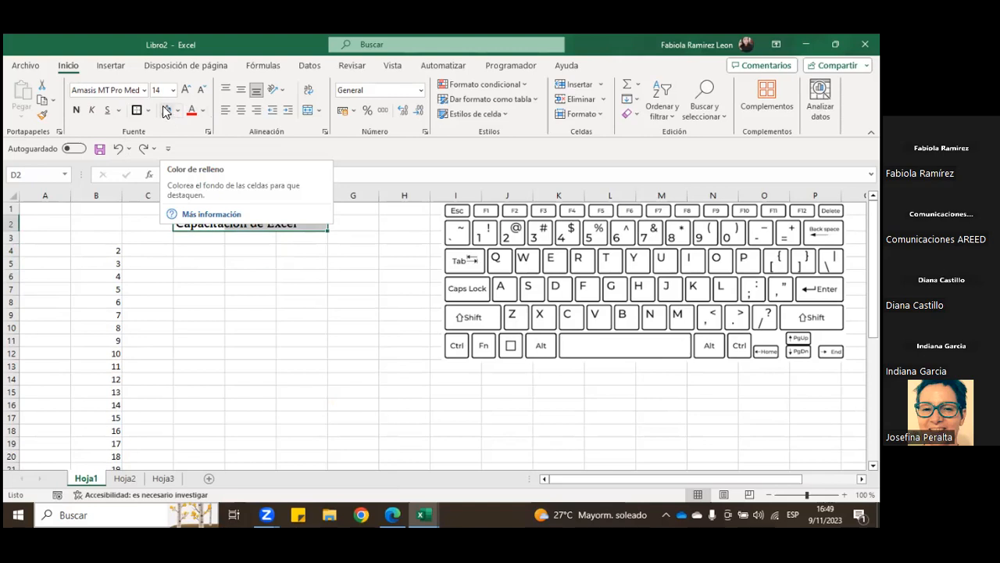
left_click(176, 114)
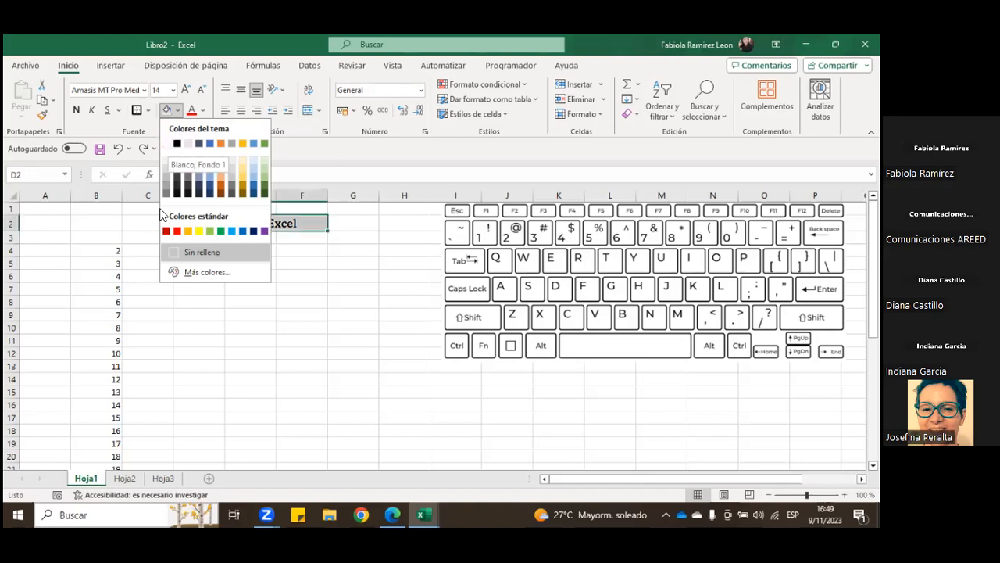
left_click(186, 251)
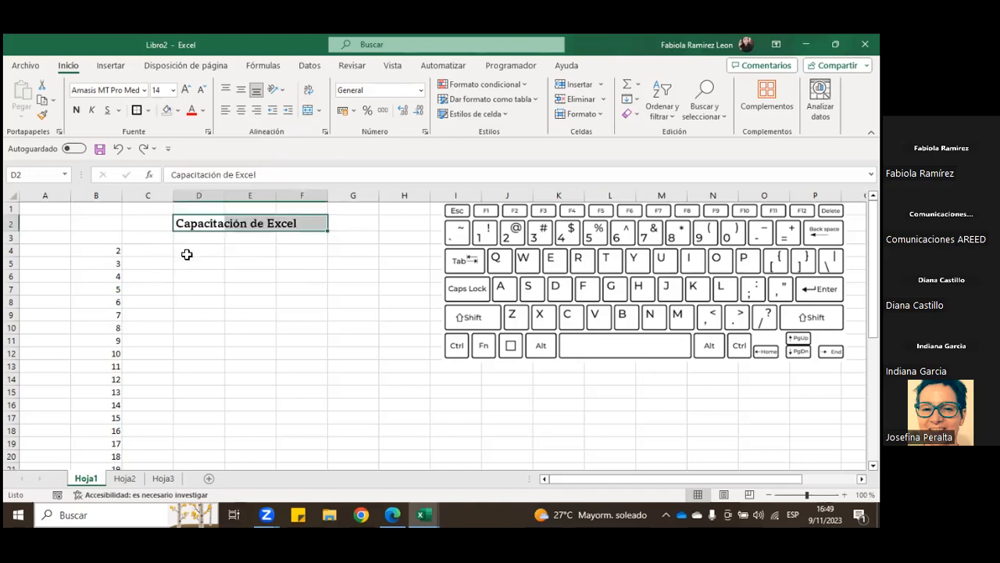
left_click(179, 112)
left_click(223, 174)
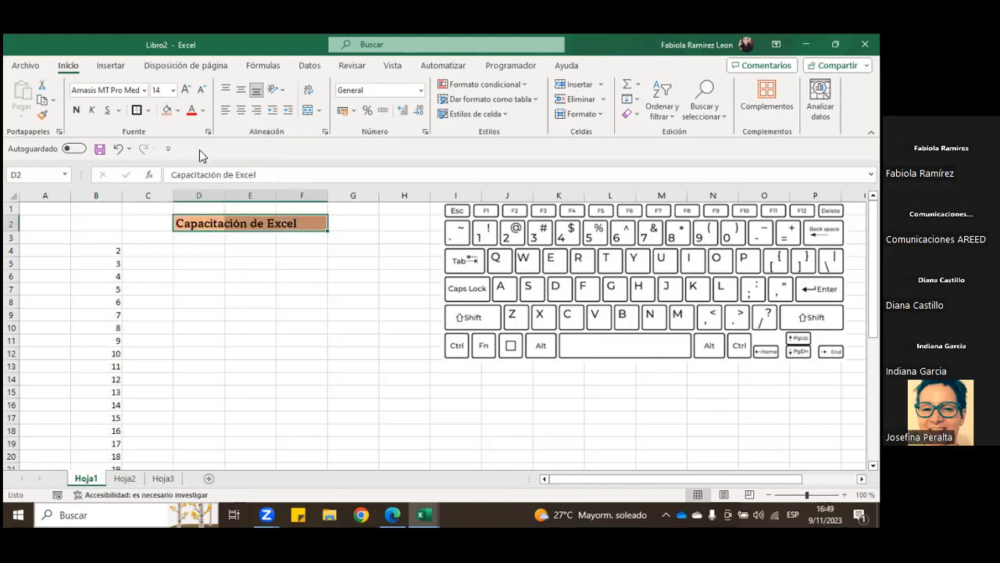
Step: Fill only cell D2 with a pale yellow theme colour
left_click(221, 224)
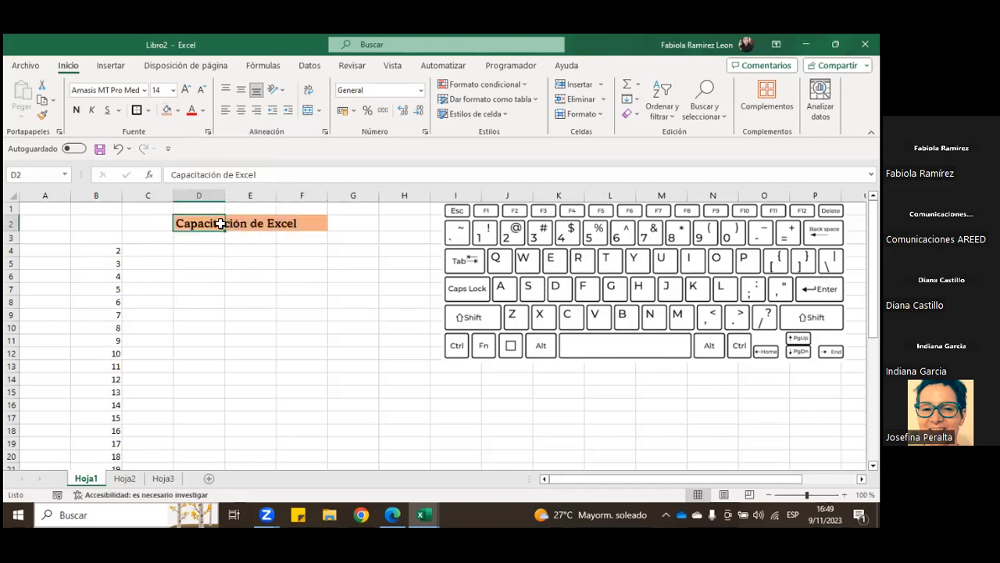
left_click(178, 112)
left_click(241, 159)
left_click(286, 275)
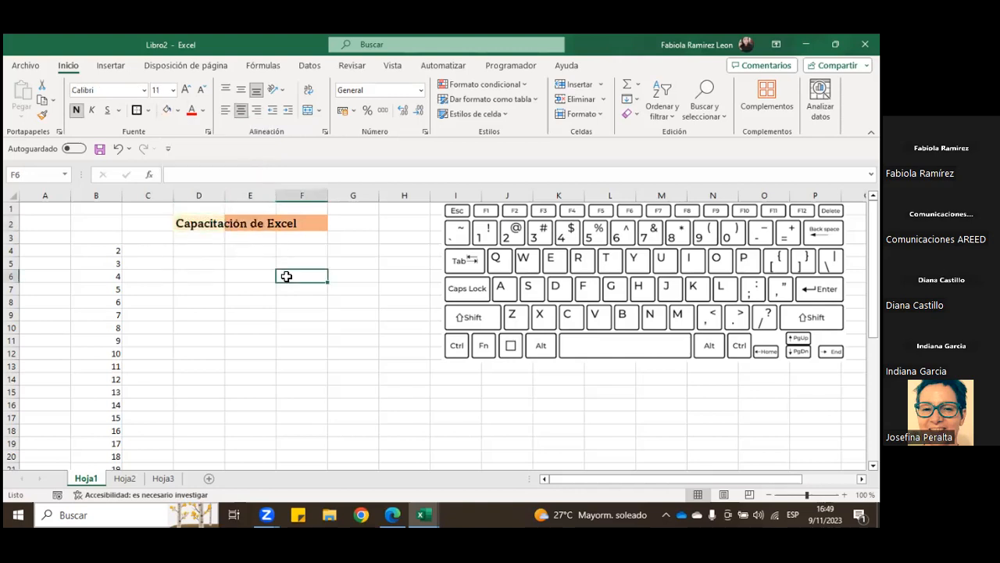
Step: Remove the fill colour from the title range D2:F2
left_click_drag(207, 224, 283, 224)
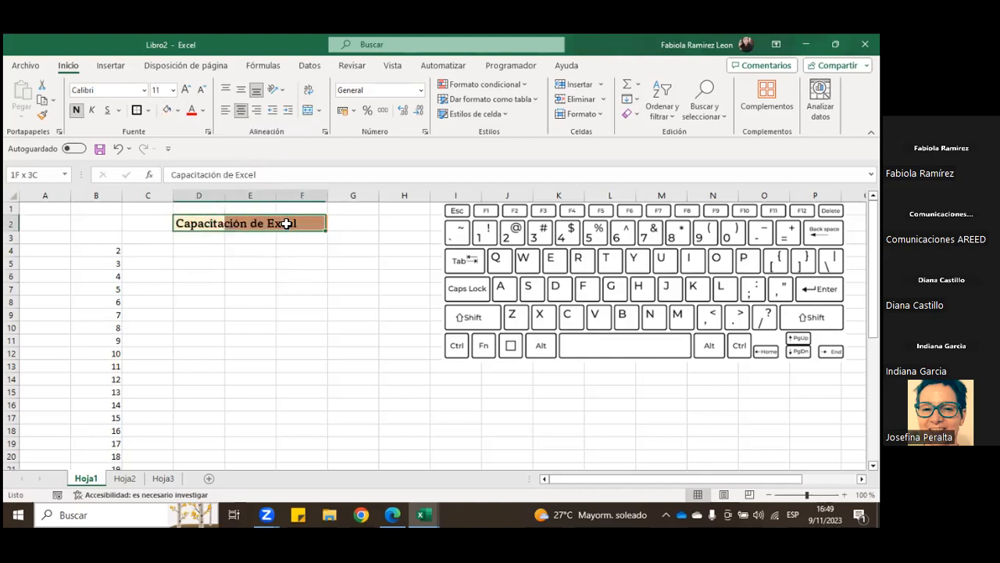
left_click(178, 110)
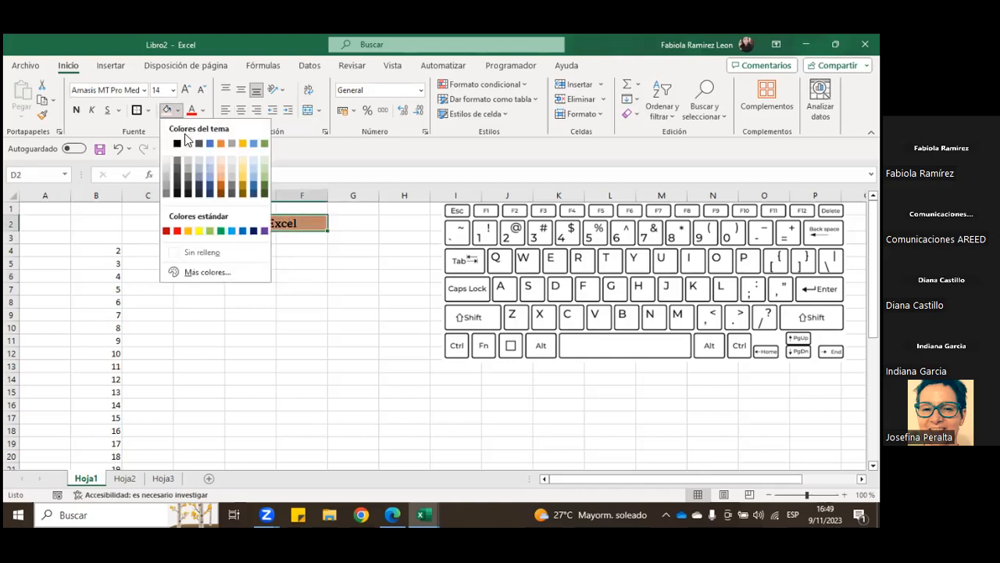
left_click(205, 253)
Step: Examine the standard and custom palettes among the additional fill colours for D2:F2, and cancel without choosing a colour
left_click(178, 110)
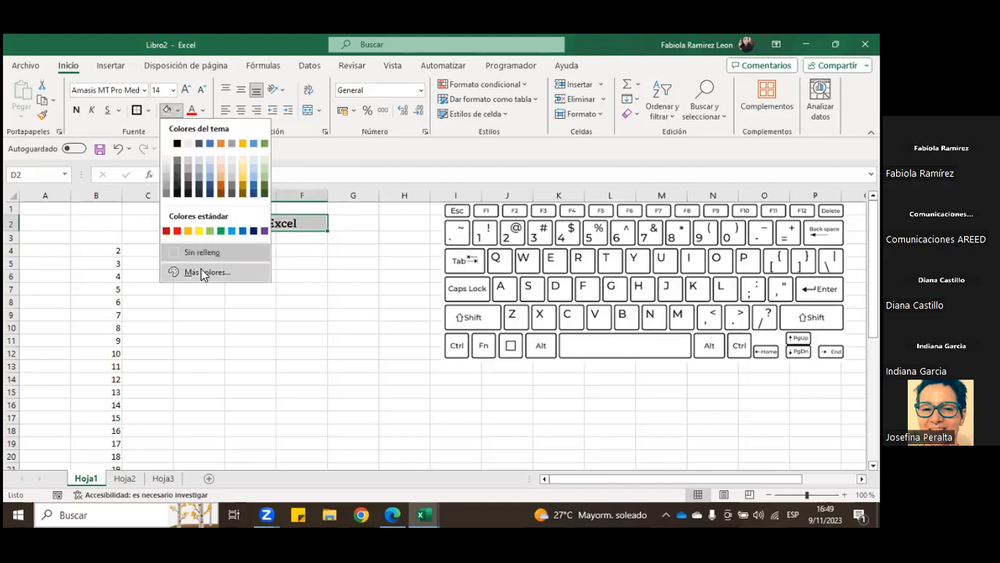
left_click(204, 271)
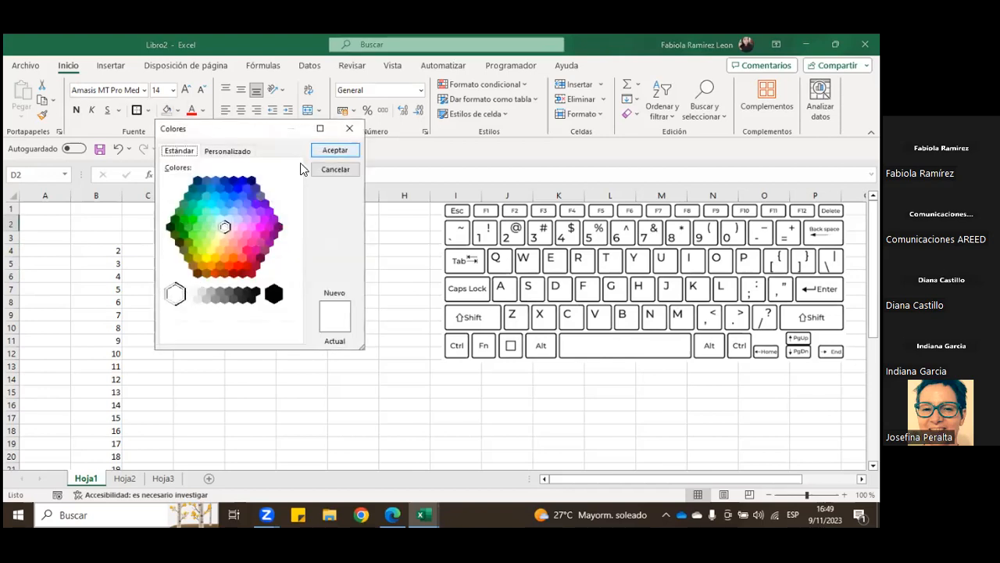
left_click(243, 151)
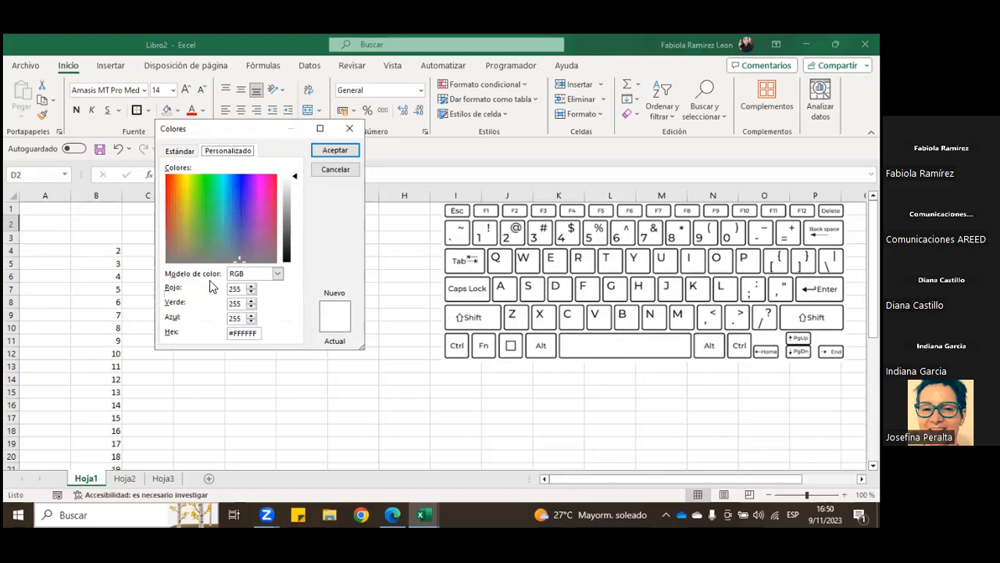
left_click(181, 153)
left_click(348, 171)
left_click(178, 110)
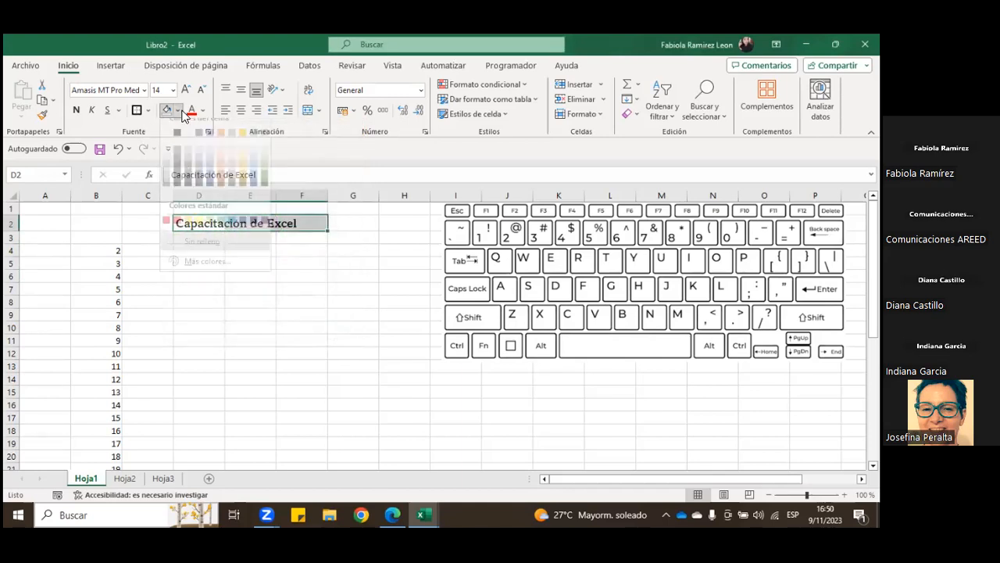
left_click(308, 279)
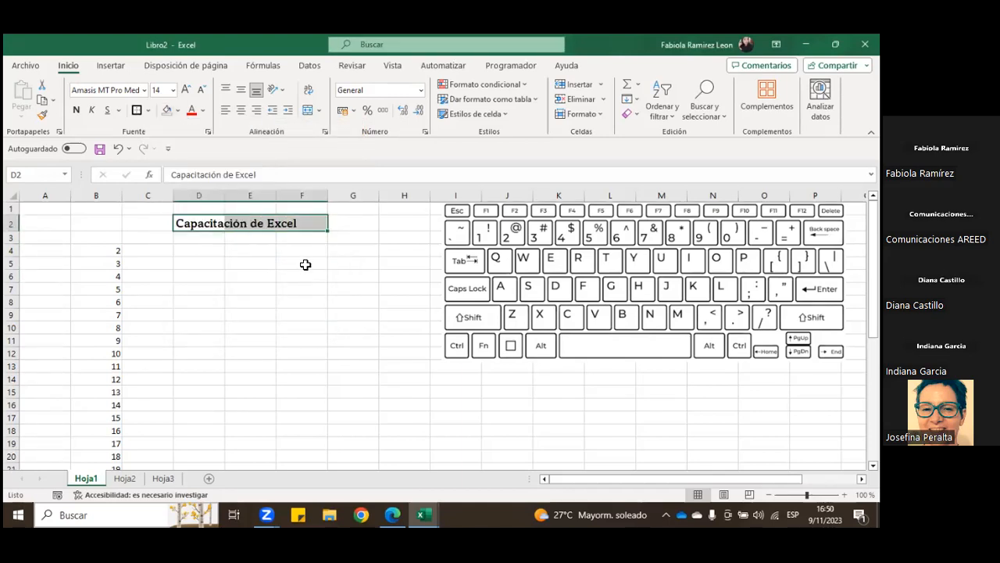
Step: Set the font colour of the title range D2:F2 to standard red
left_click(202, 112)
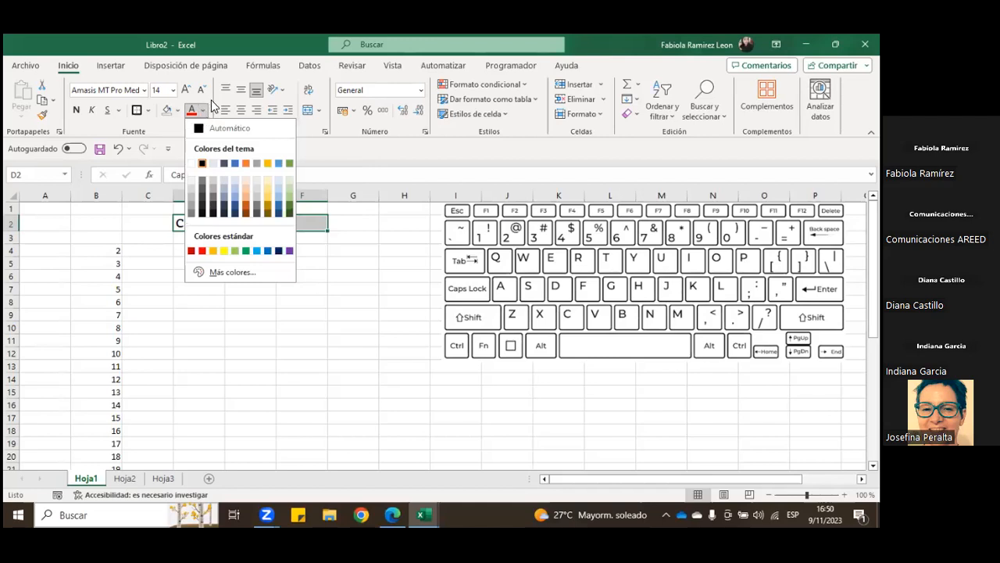
left_click(203, 251)
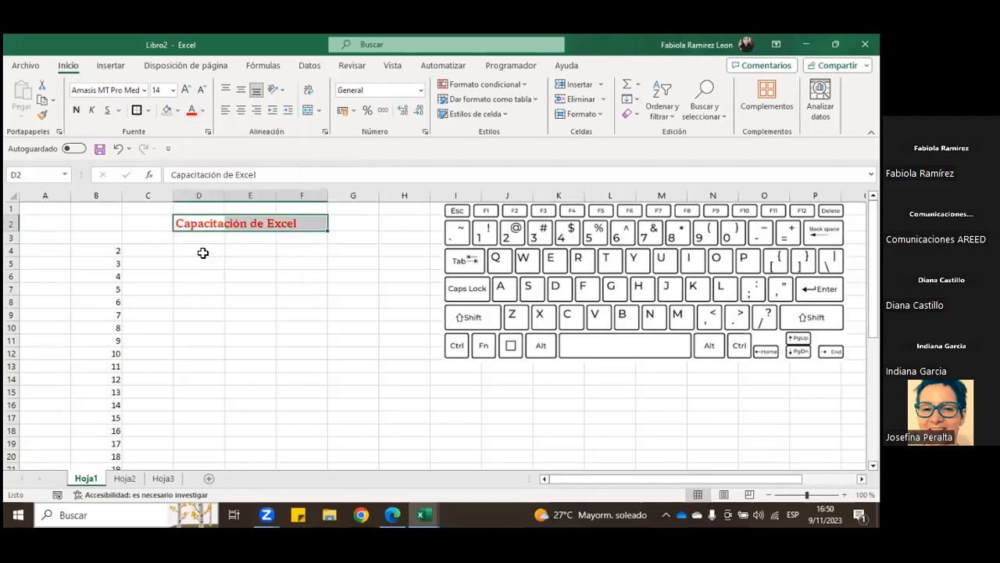
left_click(222, 257)
Step: Set the font colour of the title in D2 to automatic
left_click(200, 225)
left_click(202, 110)
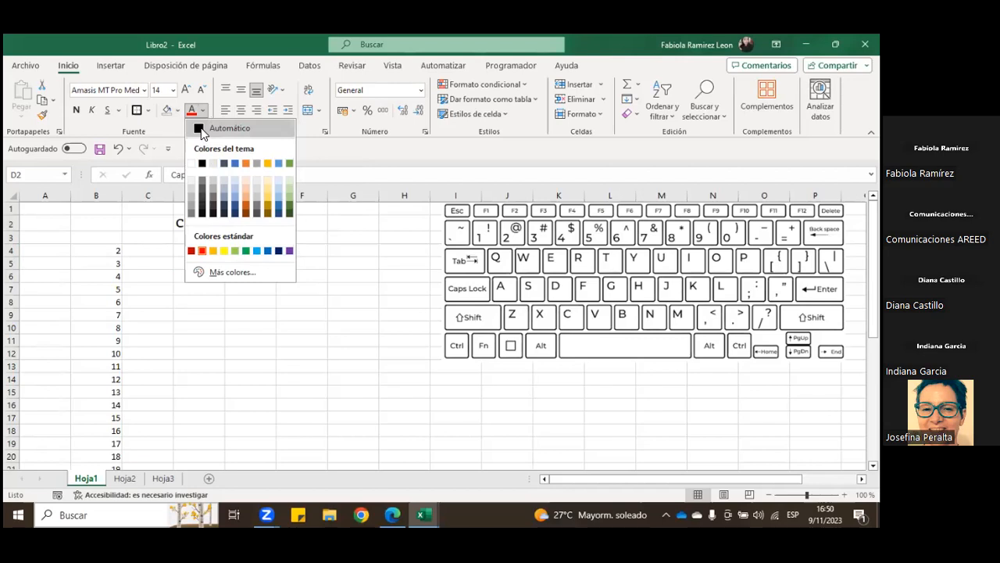
left_click(201, 128)
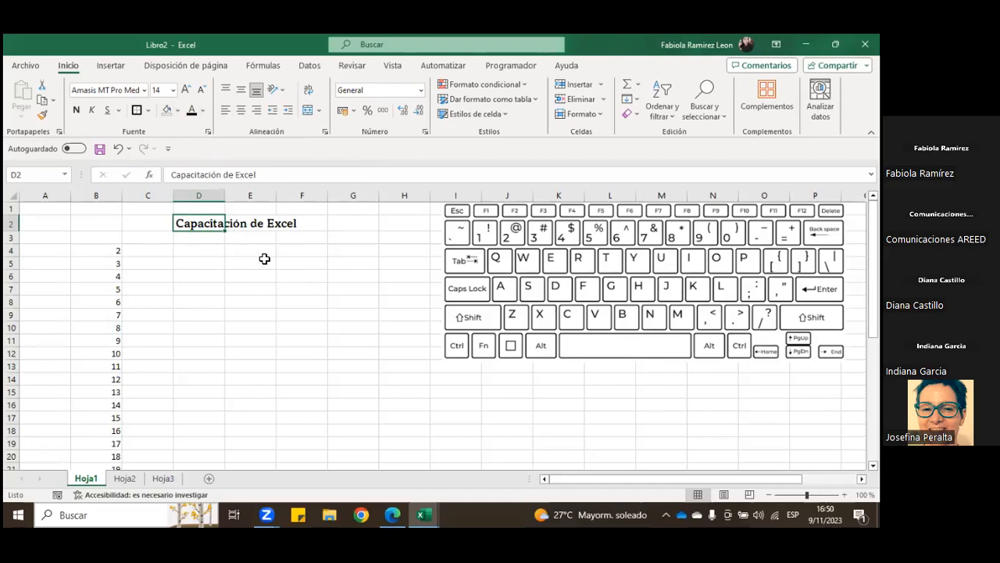
Step: Align the title range D2:F2 vertically to the middle and make row 2 slightly taller
left_click_drag(196, 224, 280, 235)
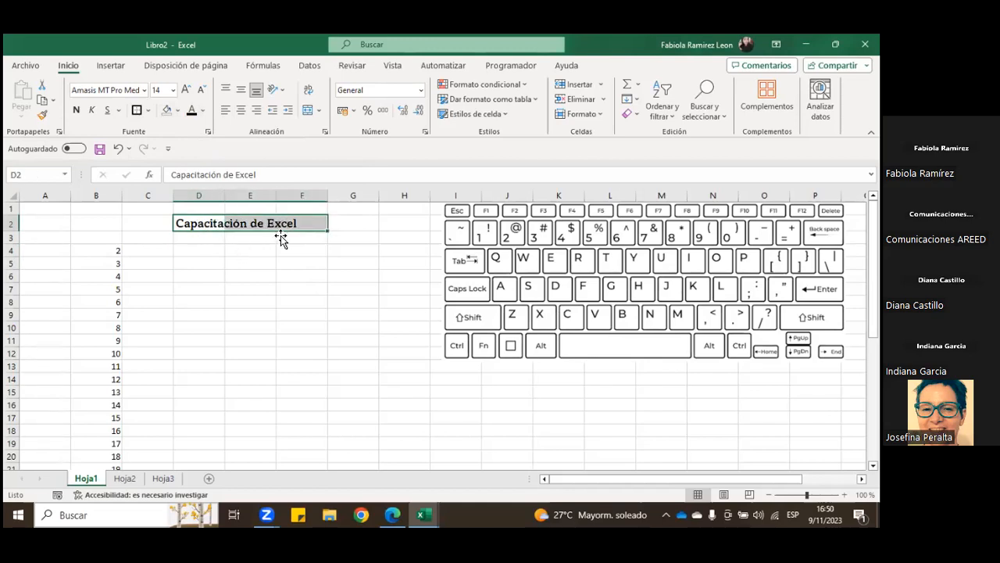
left_click(242, 92)
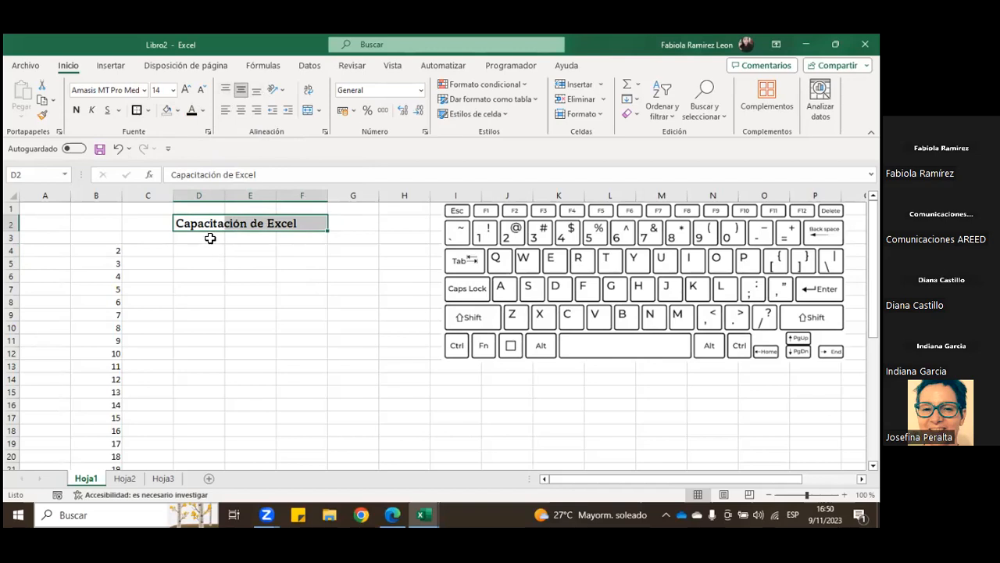
left_click(10, 224)
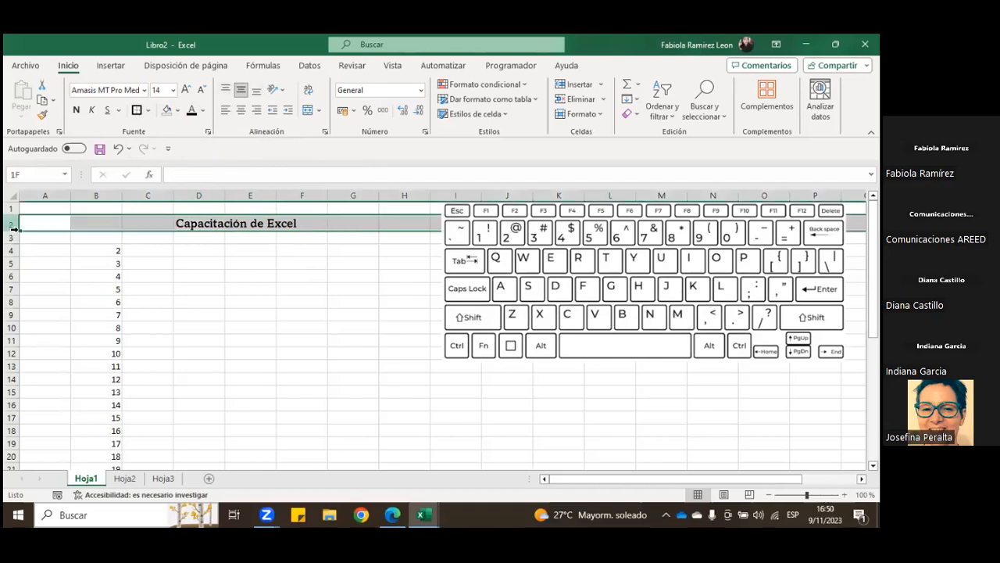
left_click_drag(10, 230, 15, 236)
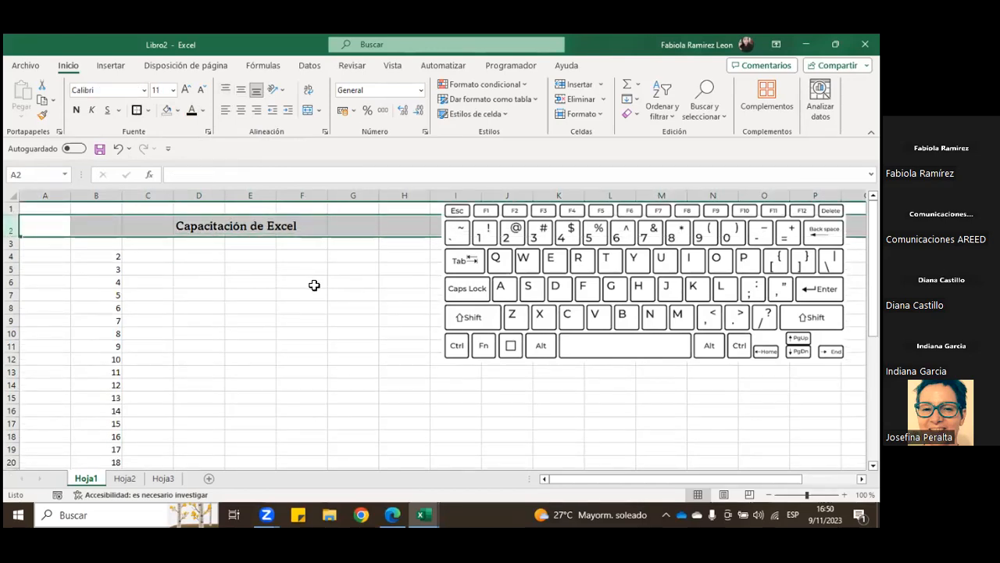
left_click(202, 230)
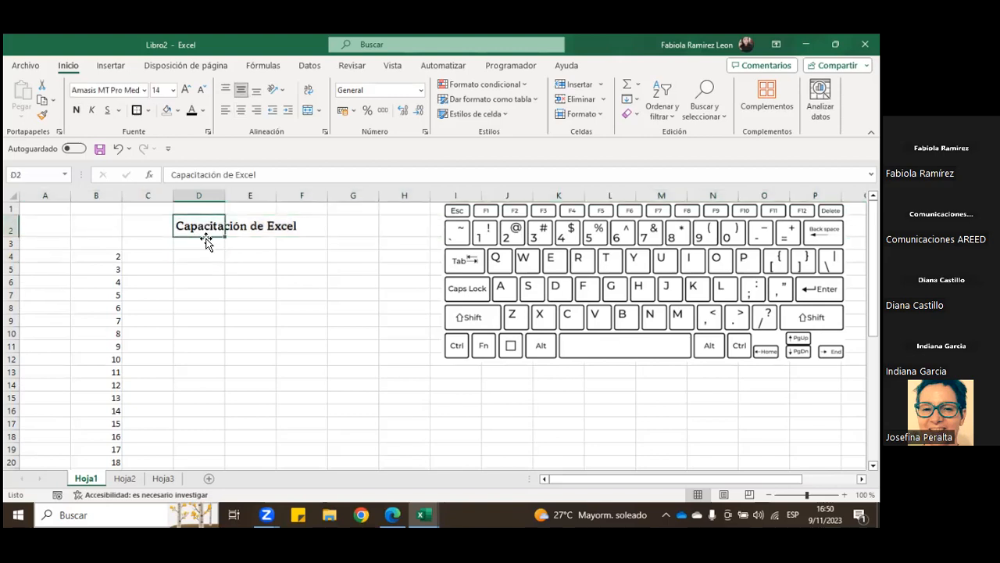
Step: Try bottom and top vertical alignment on the title range D2:F2 and return it to middle alignment
left_click_drag(215, 226, 276, 224)
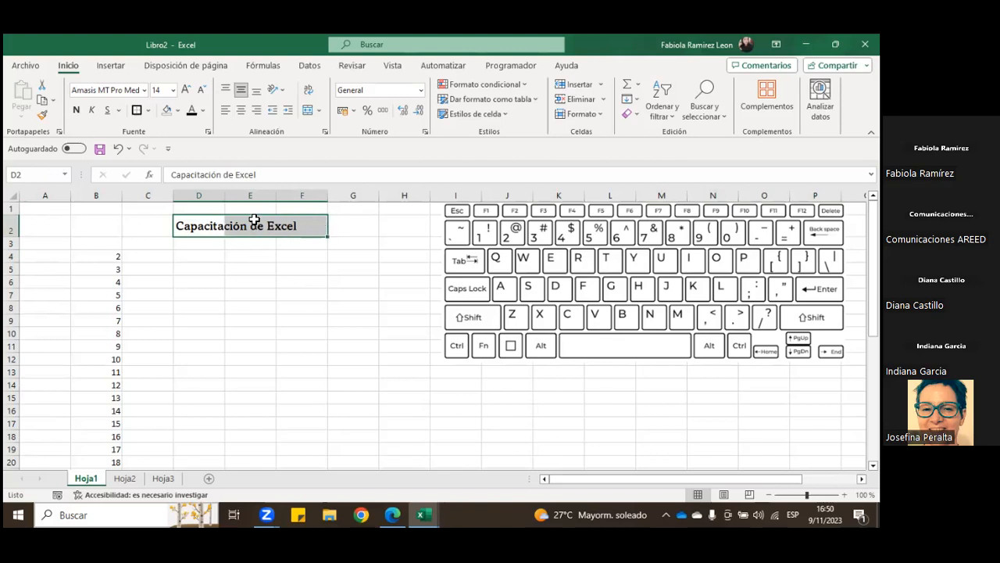
left_click(257, 91)
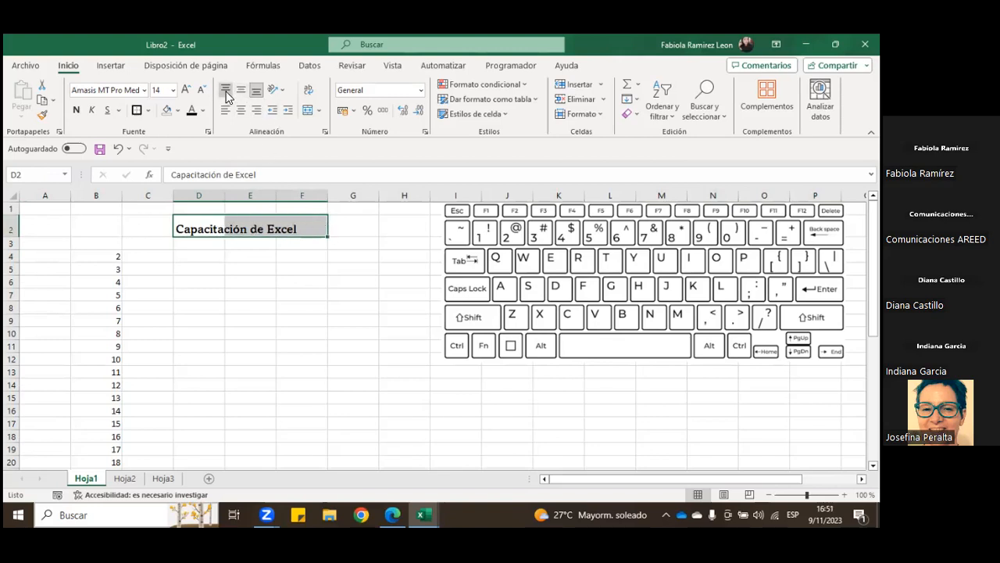
left_click(227, 94)
left_click(257, 92)
left_click(242, 92)
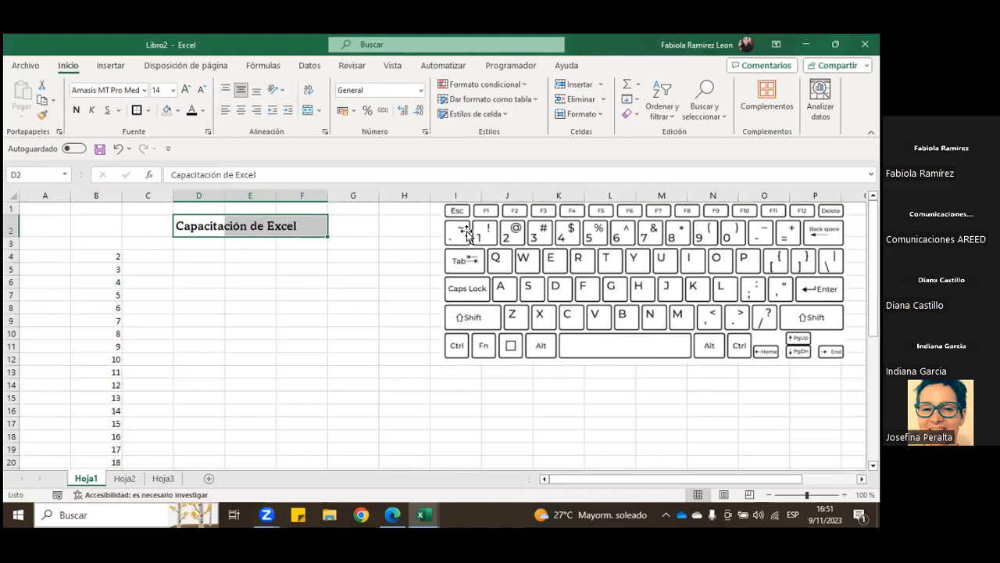
Step: Center the title in cell D2 horizontally
left_click(225, 229)
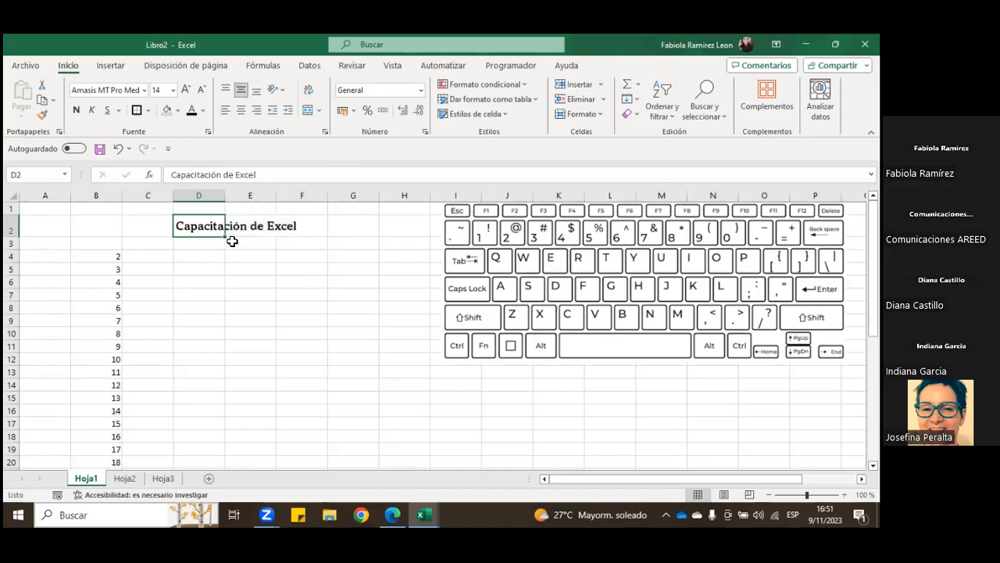
left_click(242, 114)
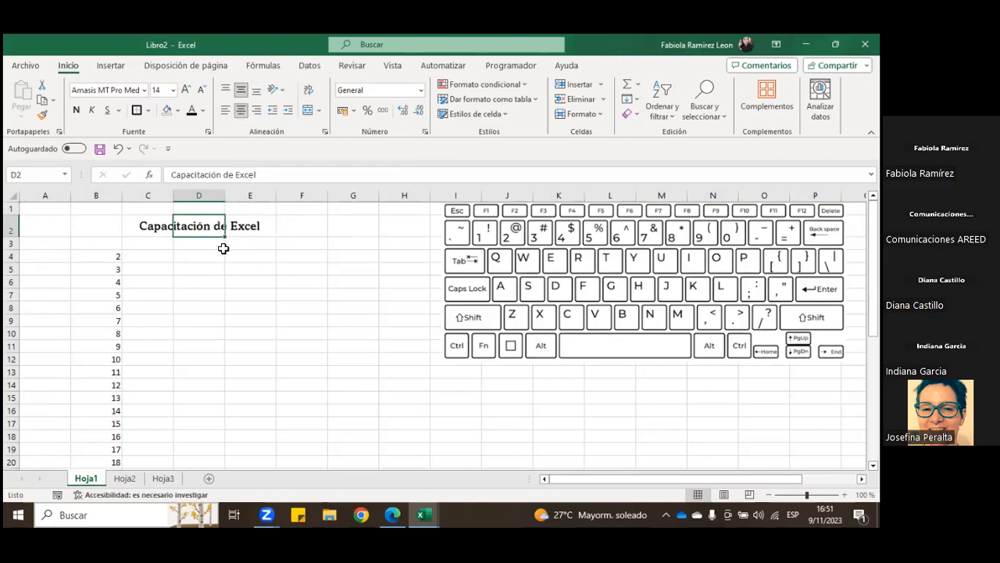
Step: Try right alignment on the title range C2:E2 and set the title in cell D2 to left alignment
left_click_drag(162, 226, 245, 226)
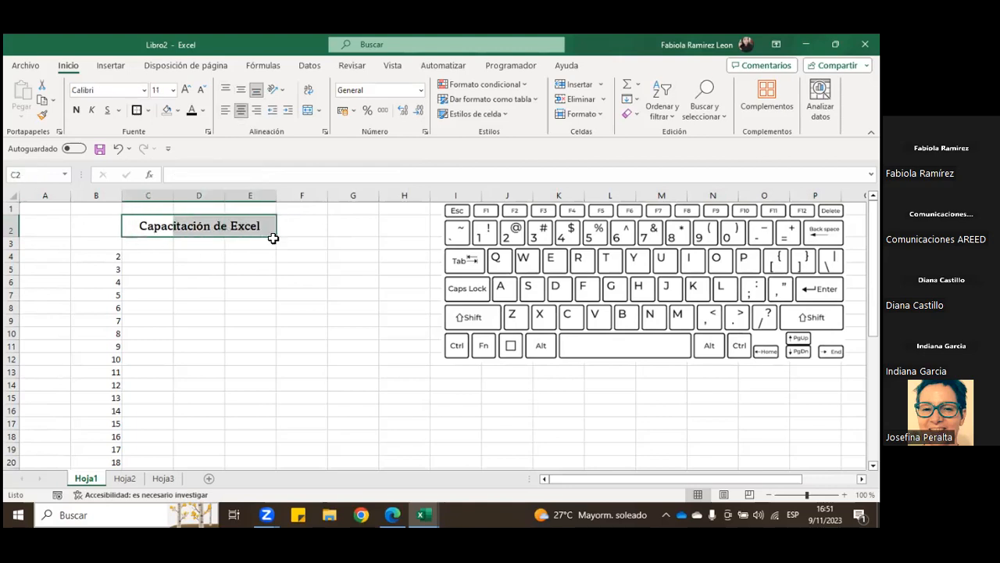
left_click(257, 111)
left_click(257, 269)
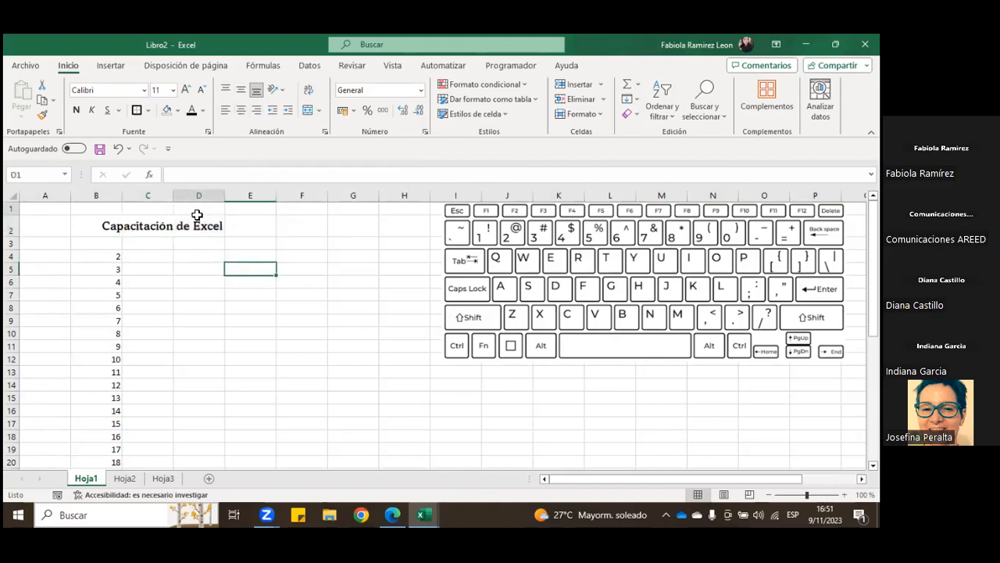
left_click(203, 223)
left_click(226, 110)
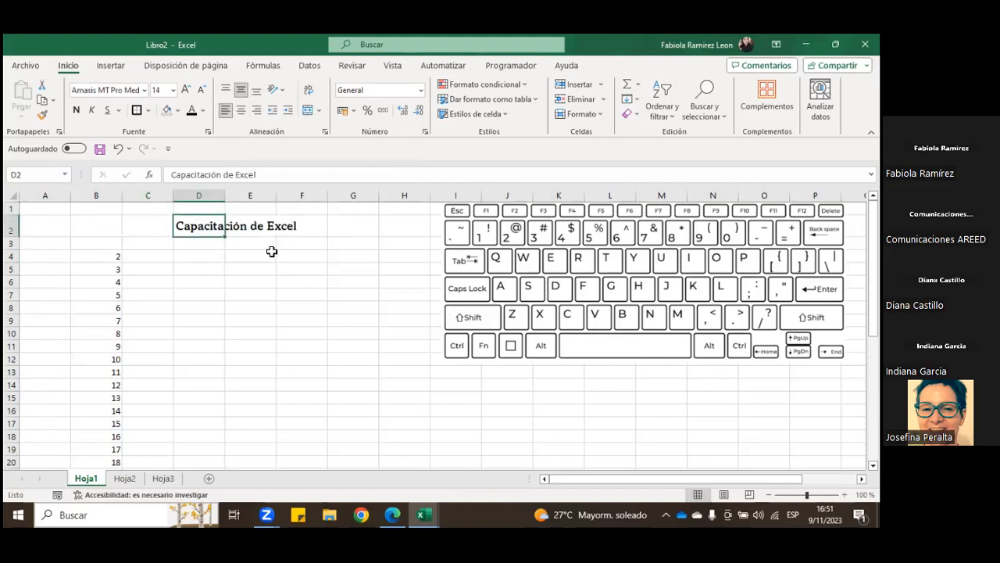
Step: Try increasing the indent of the title in cell D2 and decrease it back to no indent
left_click_drag(207, 227, 289, 226)
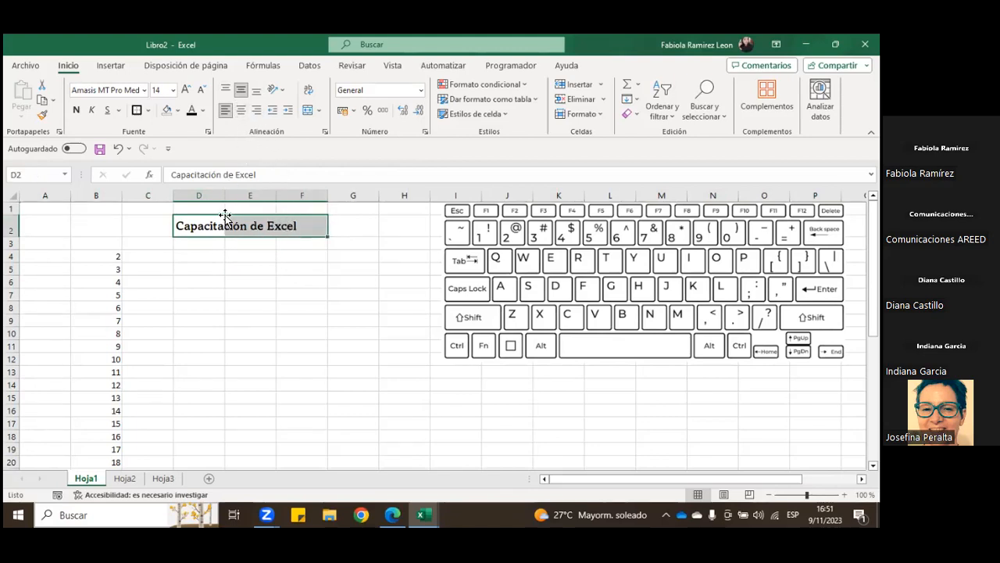
left_click(261, 280)
left_click(214, 234)
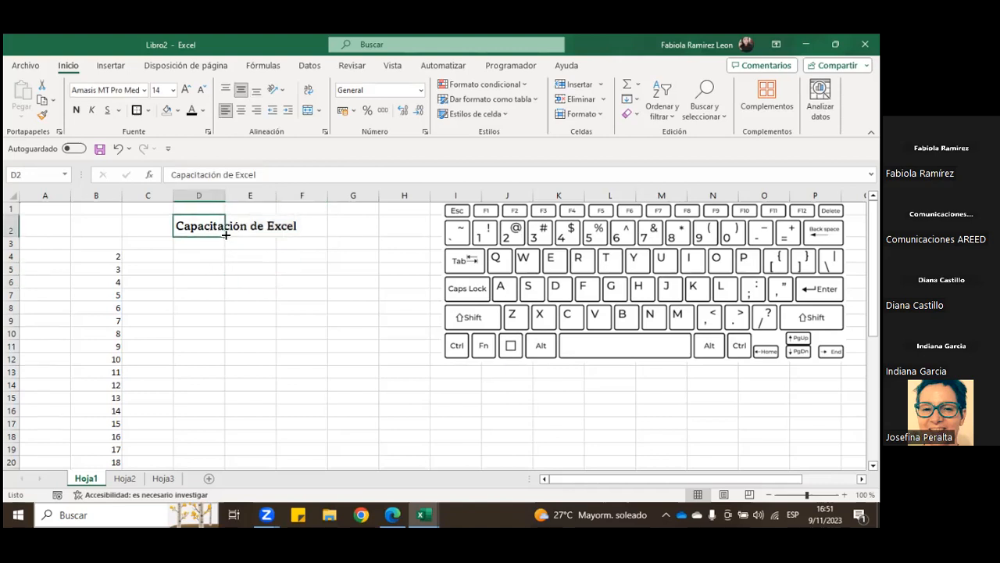
left_click(290, 109)
left_click(289, 109)
left_click(290, 108)
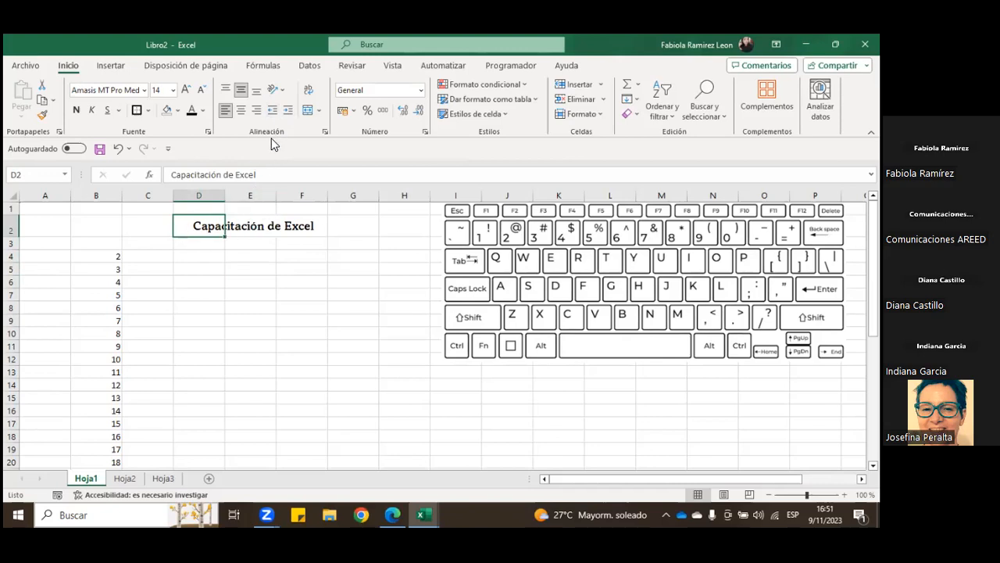
left_click(271, 114)
left_click(272, 115)
left_click(273, 115)
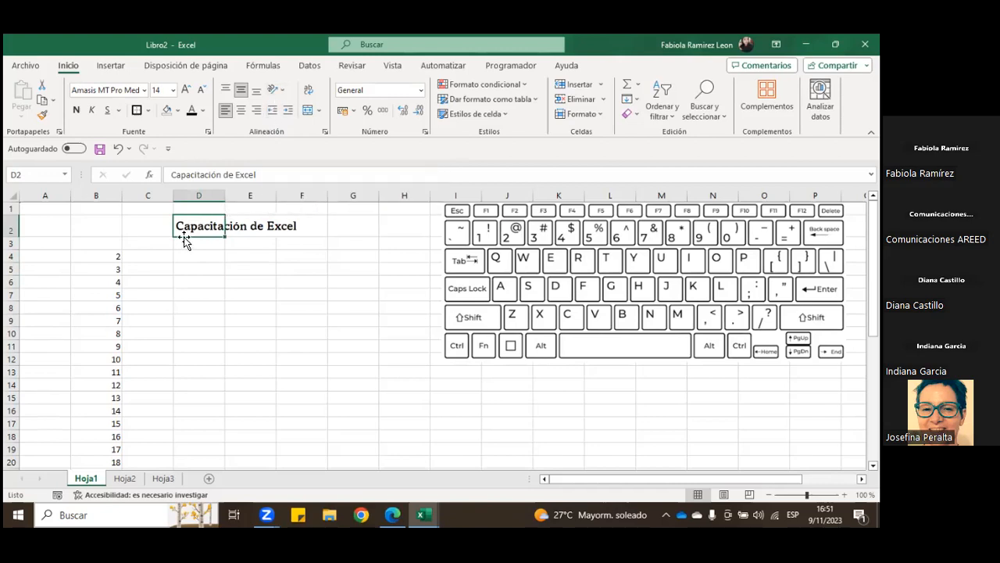
Step: Rotate the title in D2 to the ascending angle and autofit the height of row 2
left_click(275, 89)
left_click(316, 108)
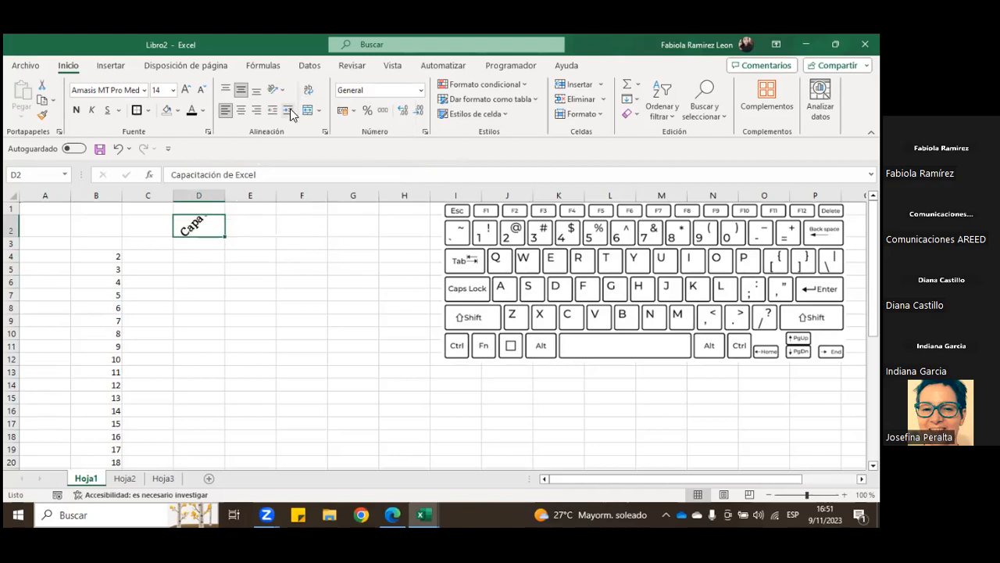
double_click(12, 236)
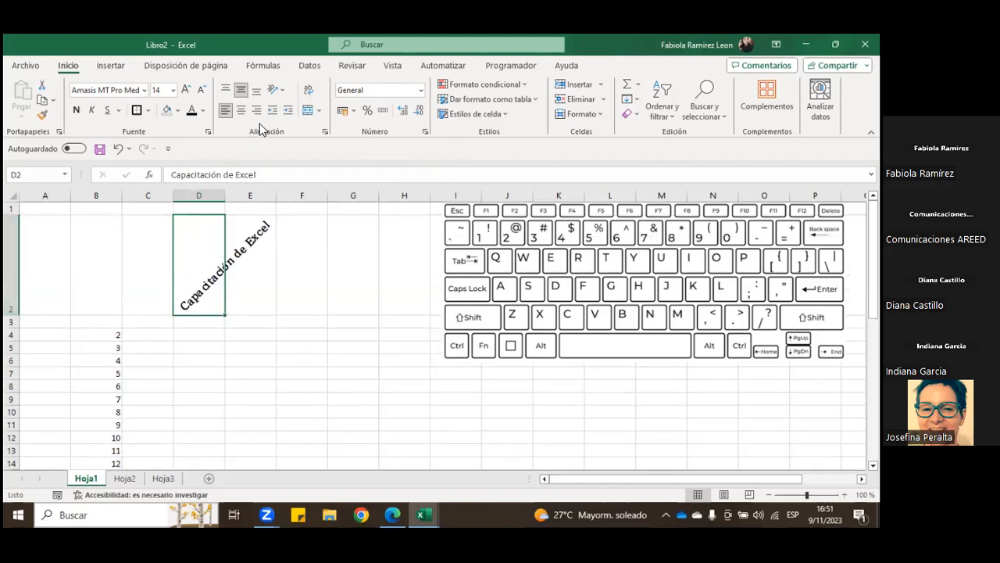
Step: Try the descending angle and vertical text orientations on the title in D2
left_click(284, 91)
left_click(321, 126)
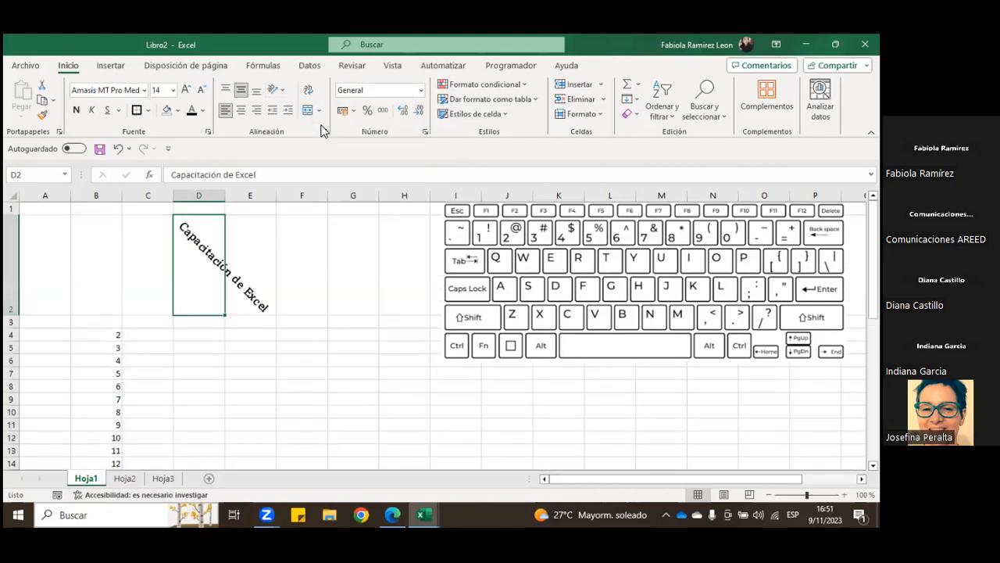
left_click(286, 92)
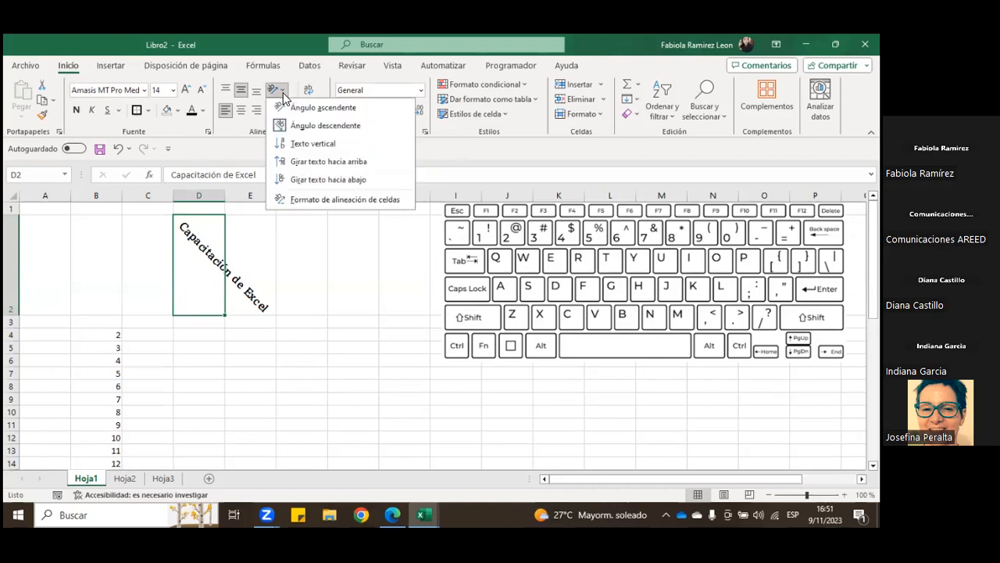
left_click(317, 125)
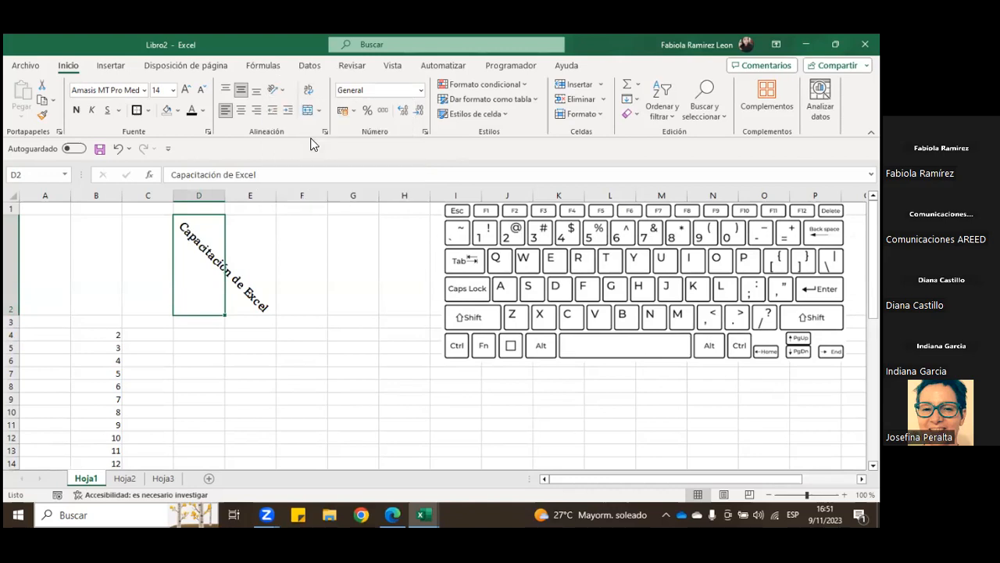
Step: Undo the orientation changes and the row height change on the title in D2
left_click(285, 91)
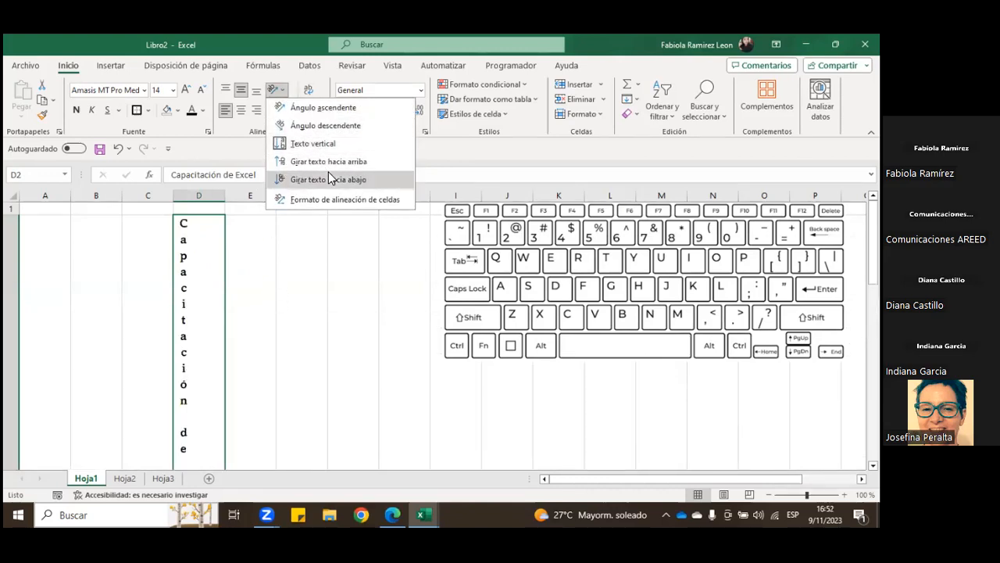
left_click(118, 148)
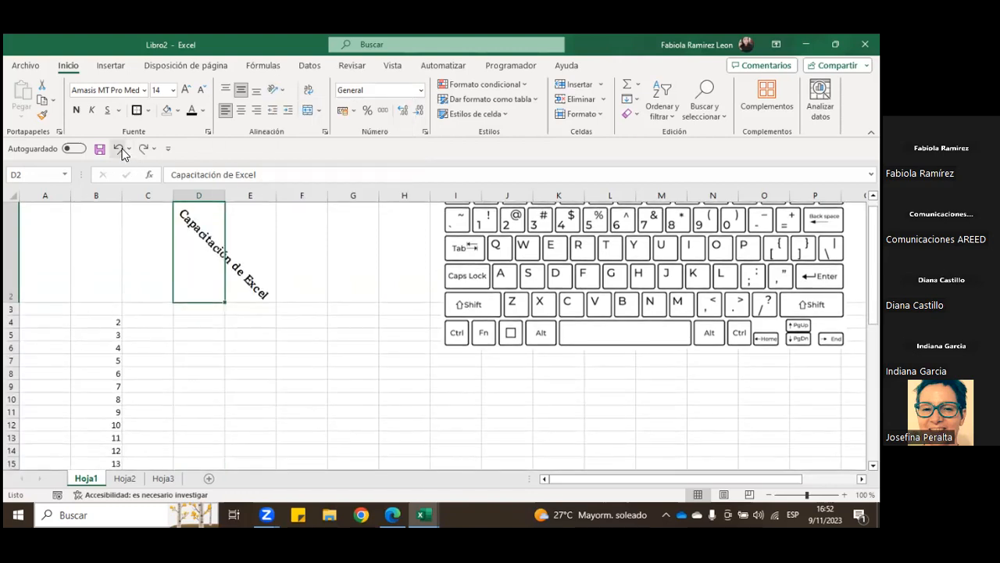
left_click(118, 149)
left_click(118, 149)
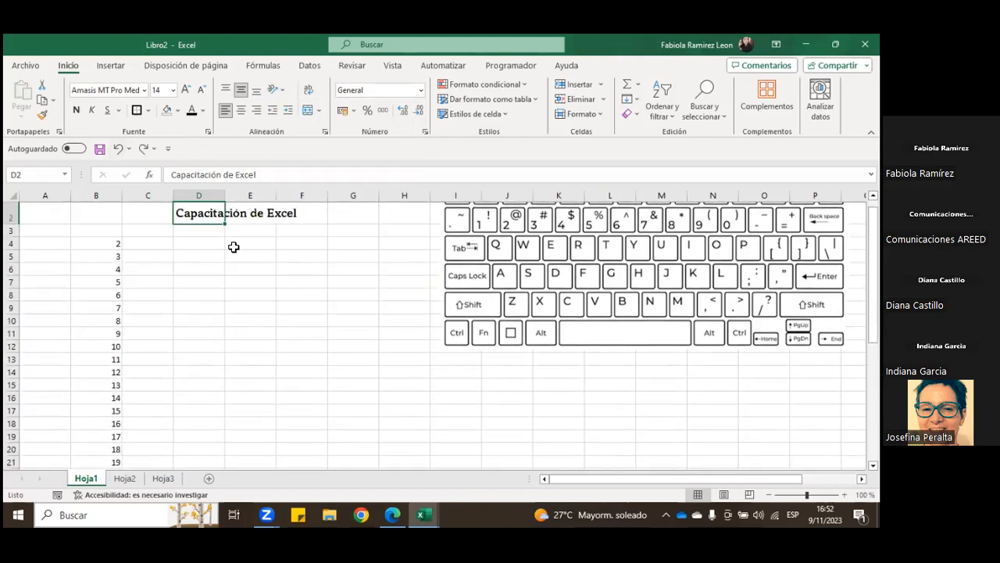
Step: Show the available merge options for the selected title cells D2:E2 without applying one
left_click_drag(210, 213, 241, 214)
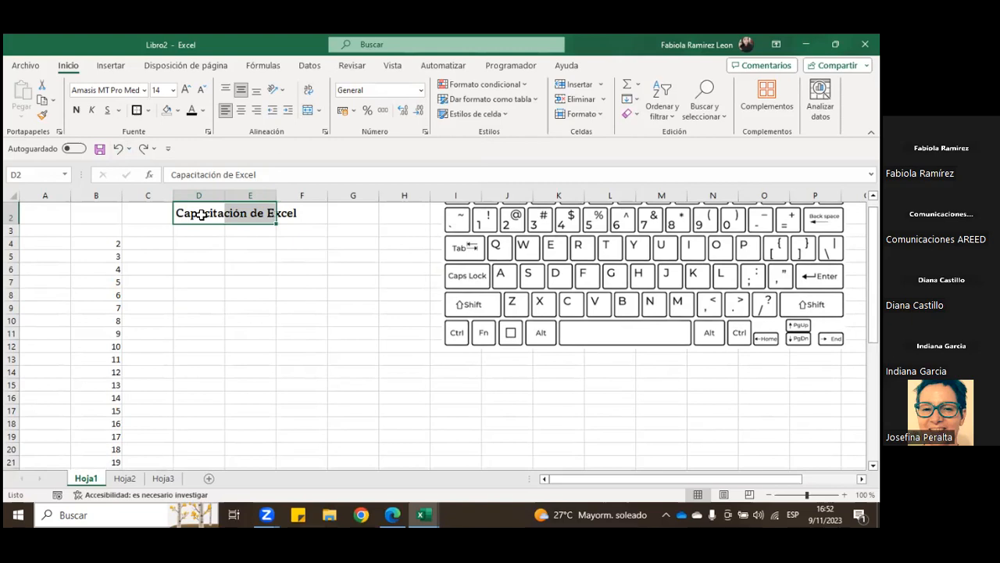
left_click_drag(214, 210, 244, 216)
left_click(320, 111)
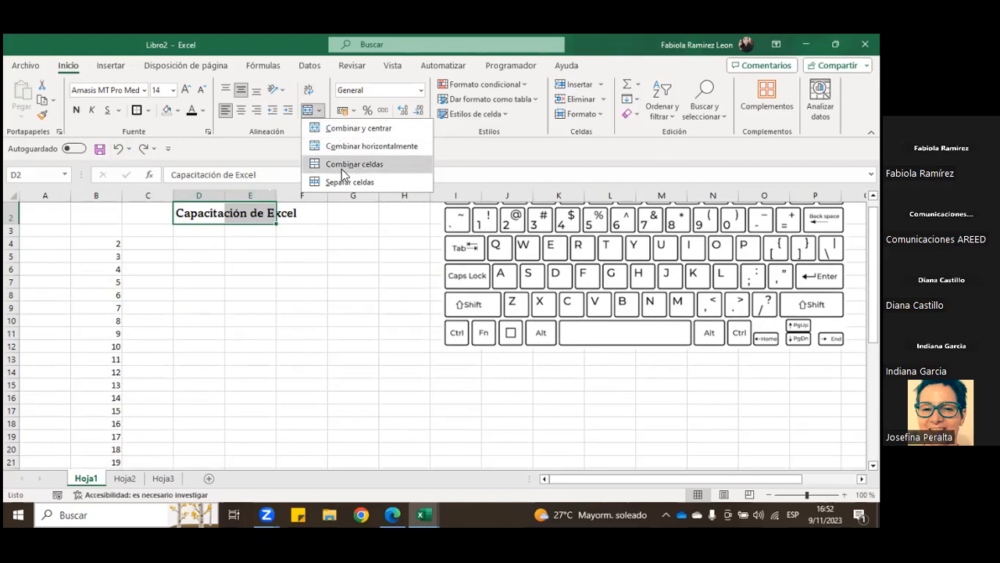
left_click(311, 245)
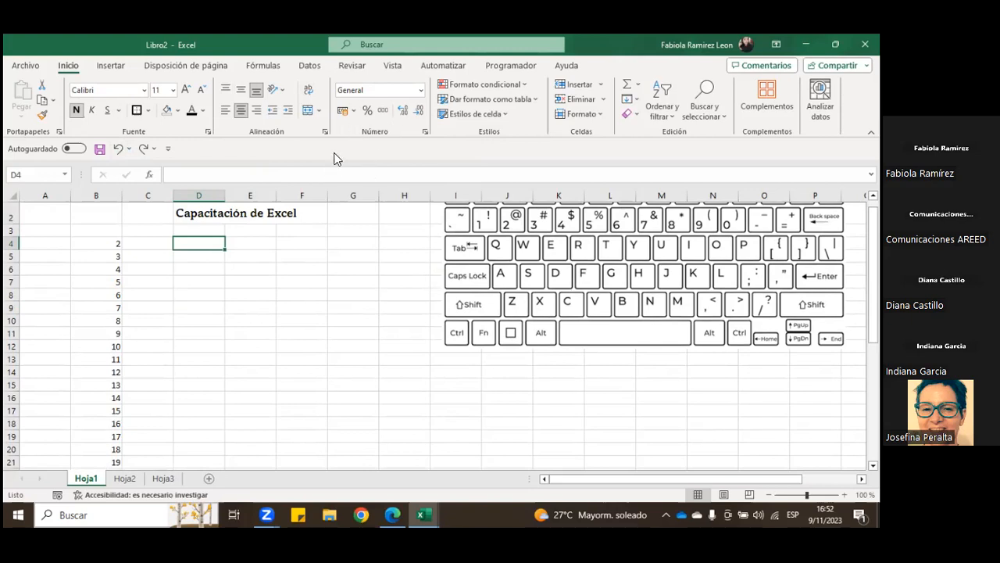
Step: Enter 50000 in cell D4 and reselect the cell
type("50000")
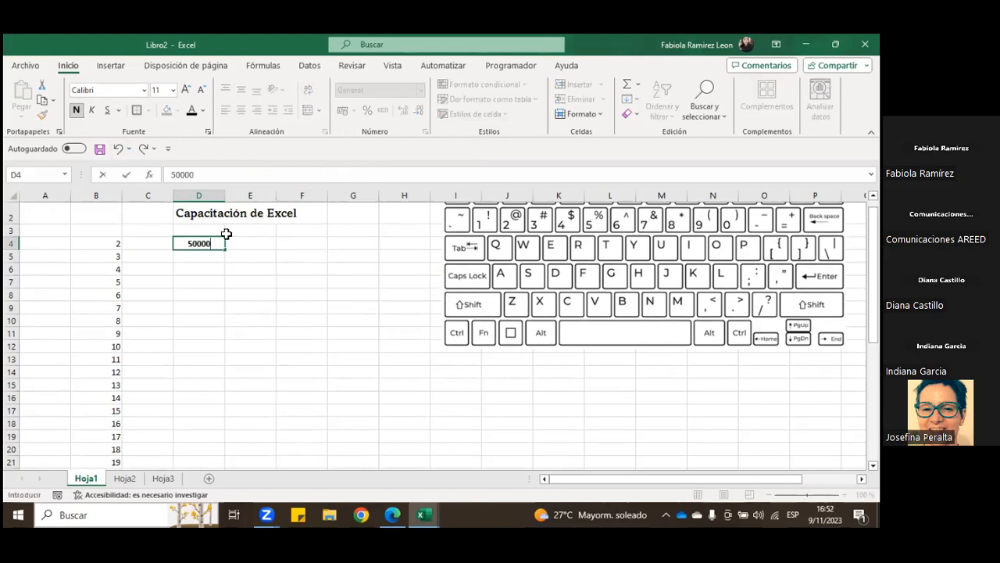
key("Return")
left_click(217, 245)
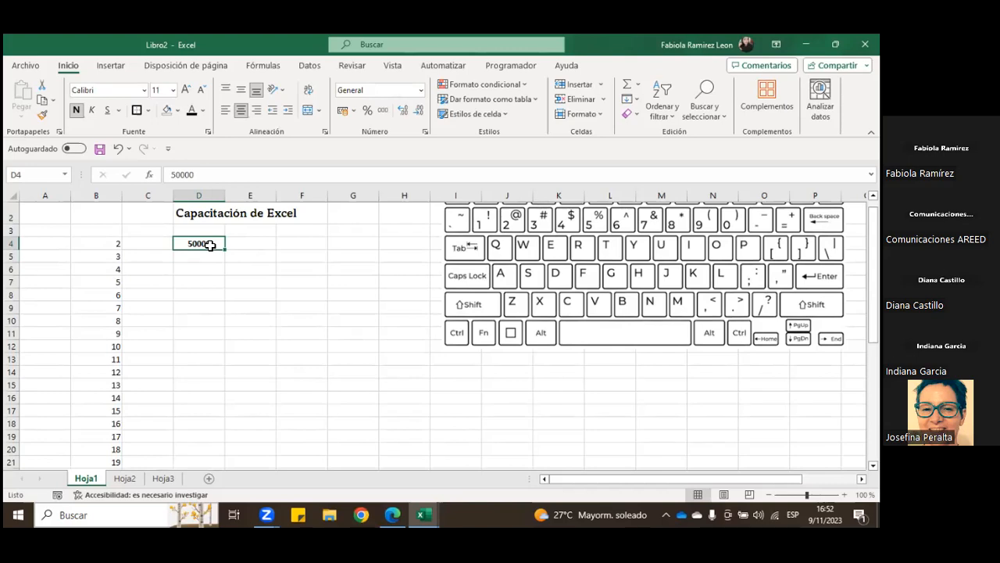
Step: Apply the thousands separator style to D4 and reduce it to no decimal places
left_click(383, 112)
left_click(420, 117)
left_click(420, 117)
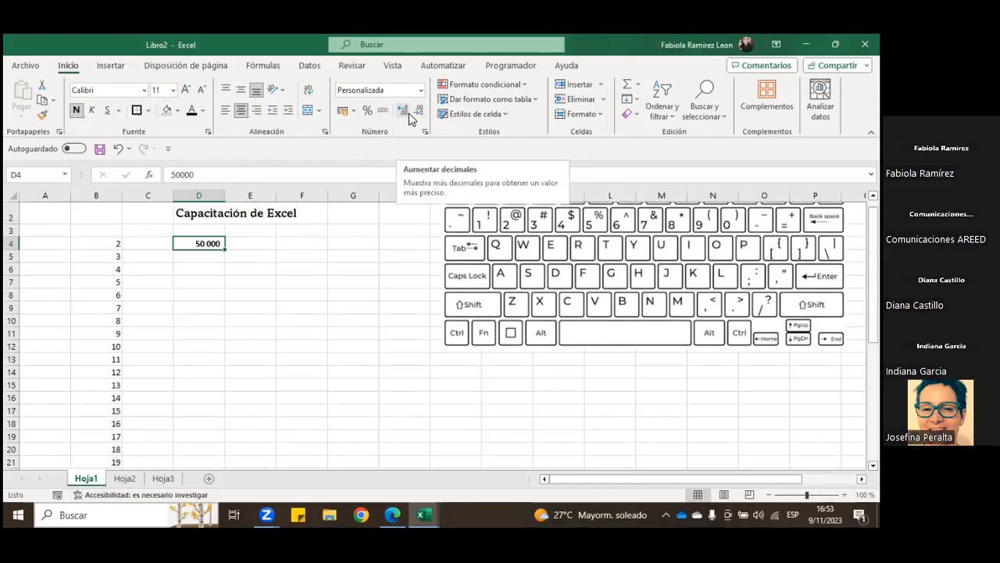
Step: Try adding decimal places to the number in D4 and reduce them back to none
left_click(408, 114)
left_click(408, 114)
left_click(408, 114)
left_click(415, 114)
left_click(414, 114)
left_click(415, 114)
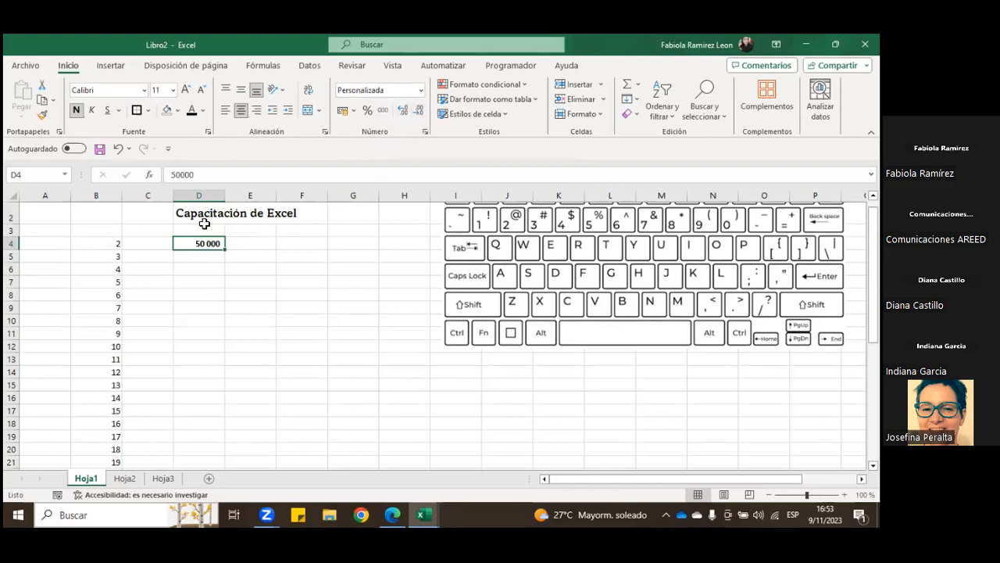
left_click(215, 277)
left_click(208, 246)
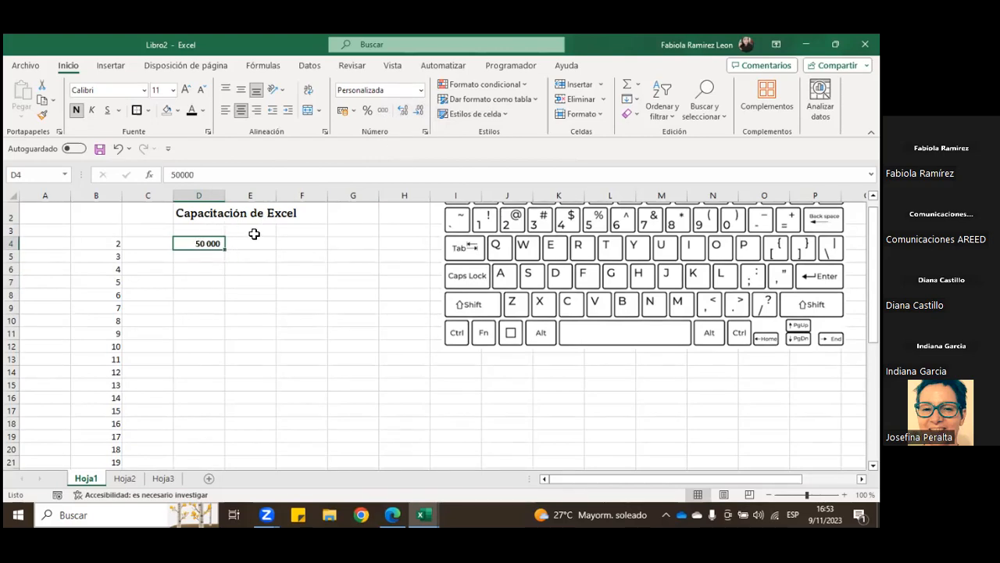
Step: Browse the currency symbols in the accounting formats for D4 with 0 decimal places, and cancel the dialog
left_click(352, 112)
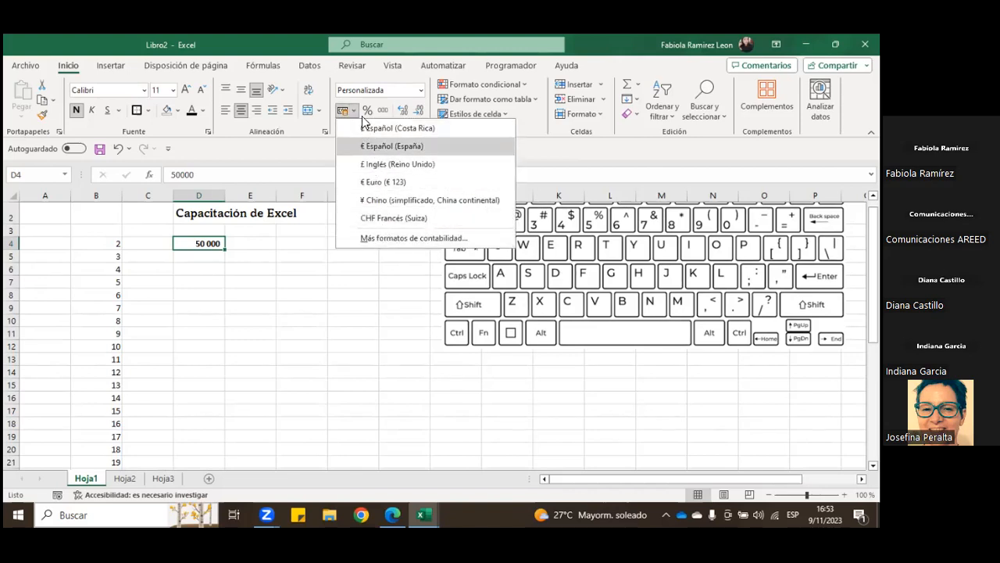
left_click(428, 238)
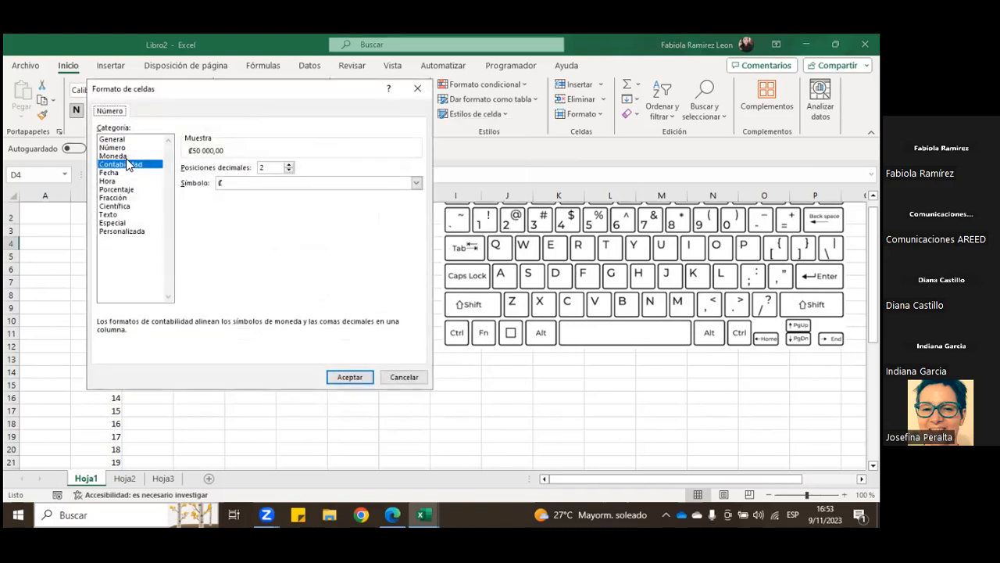
left_click(289, 171)
left_click(259, 185)
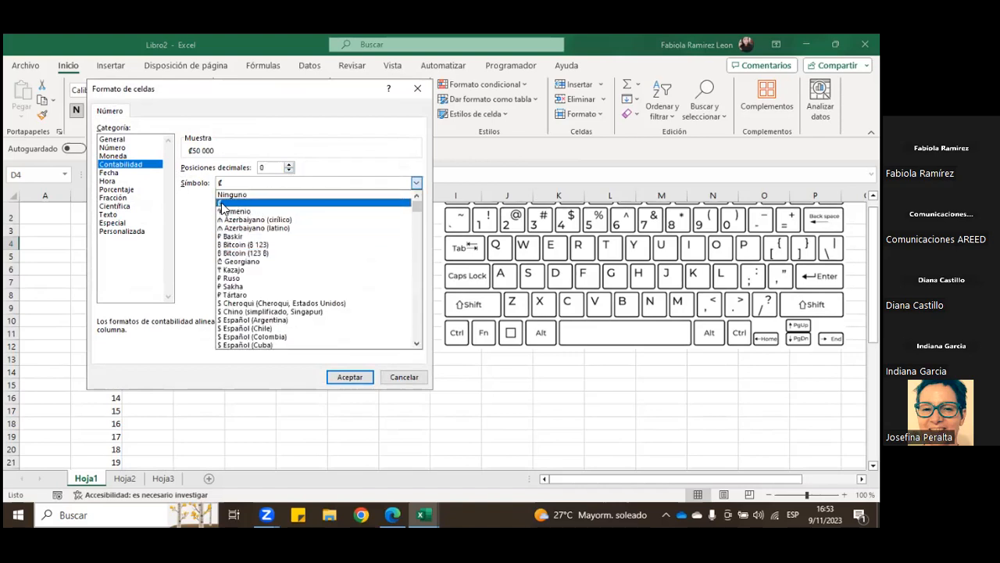
scroll(278, 313, "down", 3)
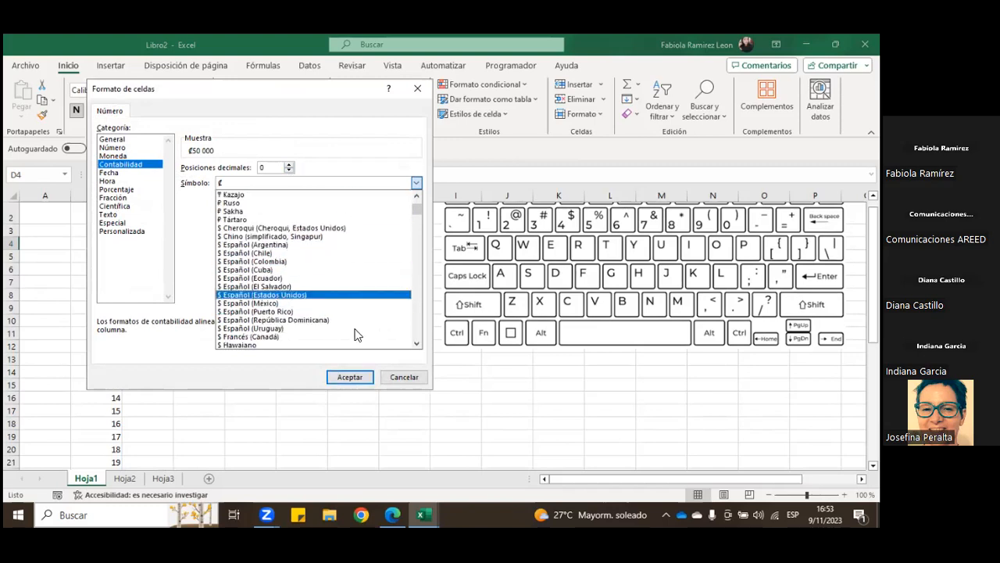
left_click(404, 377)
left_click(404, 377)
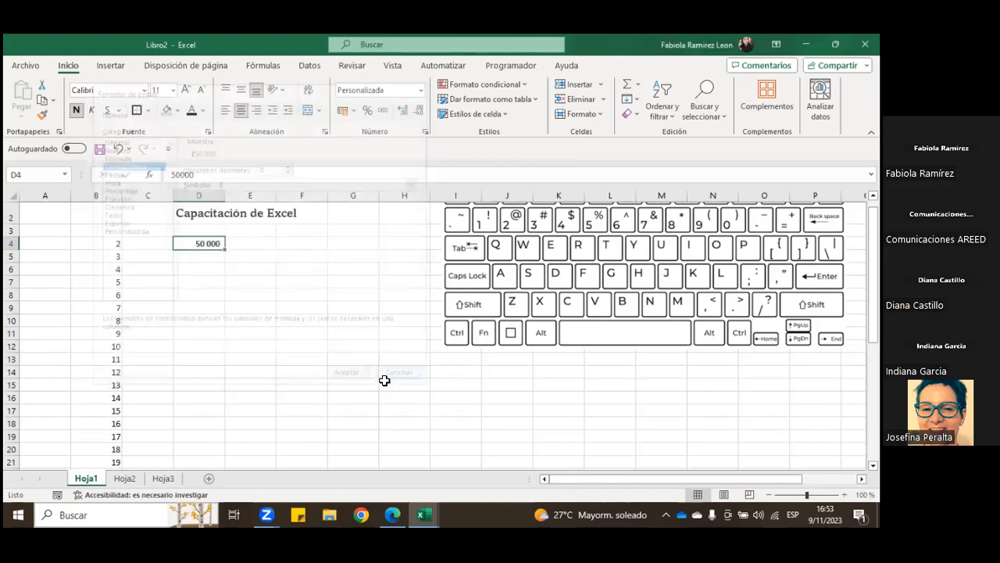
Step: Apply the Español (Costa Rica) colón accounting format to D4 and remove its decimal places
left_click(353, 110)
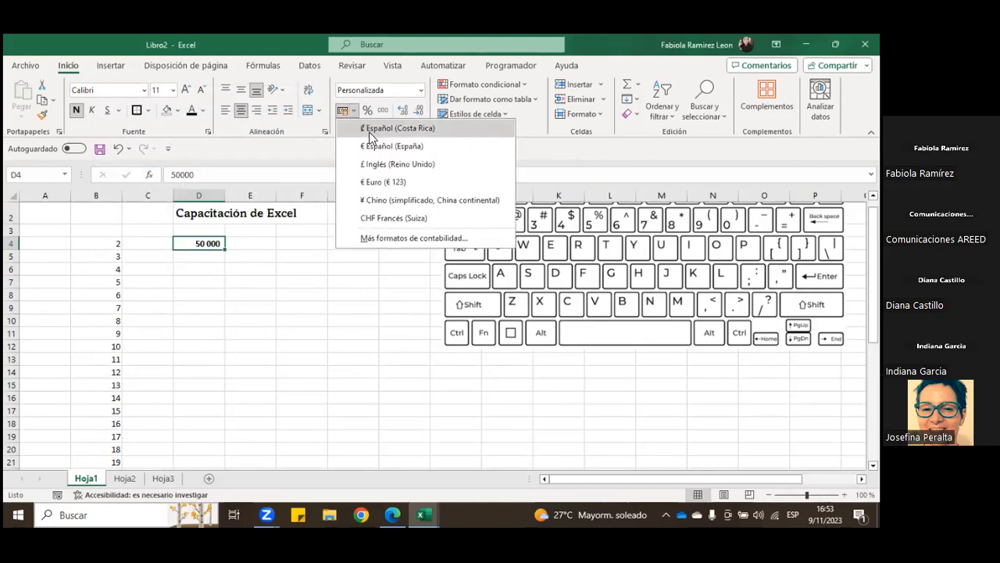
left_click(372, 130)
left_click(418, 110)
left_click(418, 110)
left_click(300, 271)
Step: Enter the date 1-01-2023 in cell D6 and check the cell's number format
left_click(214, 274)
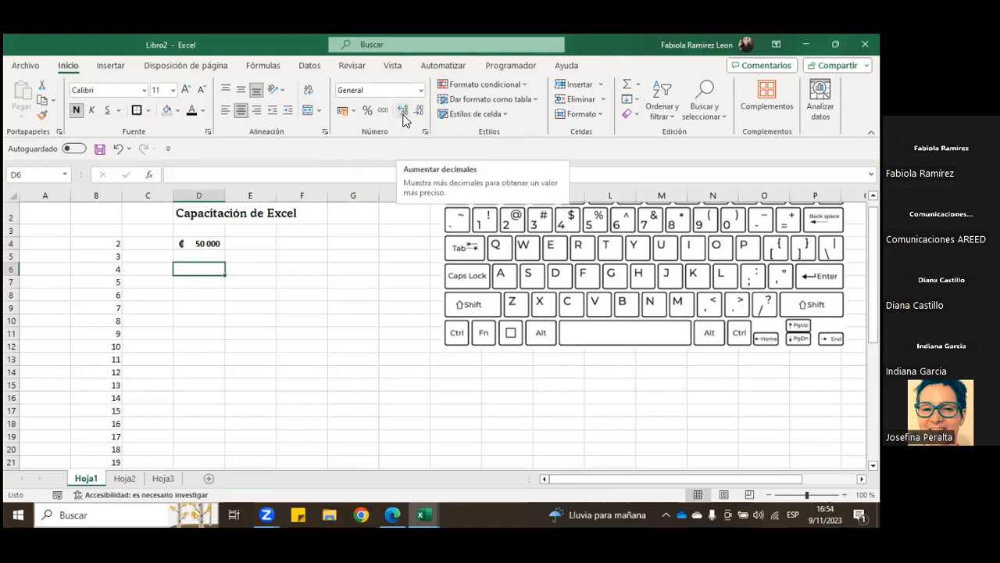
type("1-")
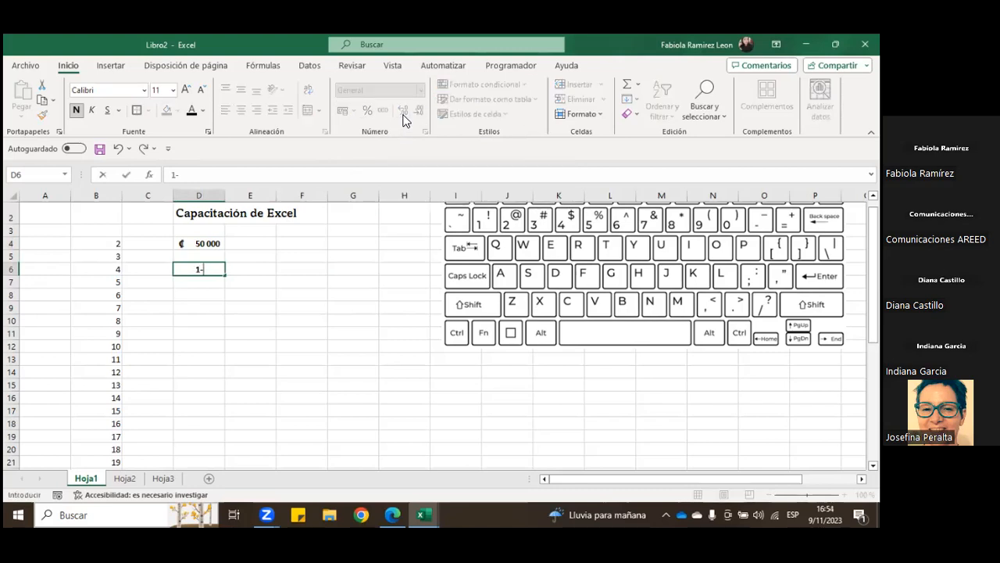
type("01-2023")
key("Return")
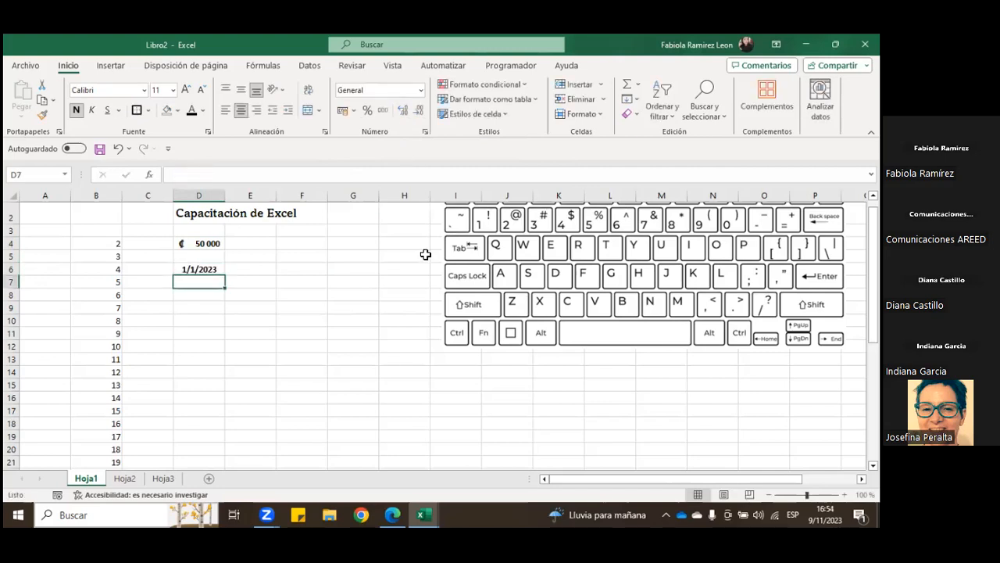
left_click(203, 267)
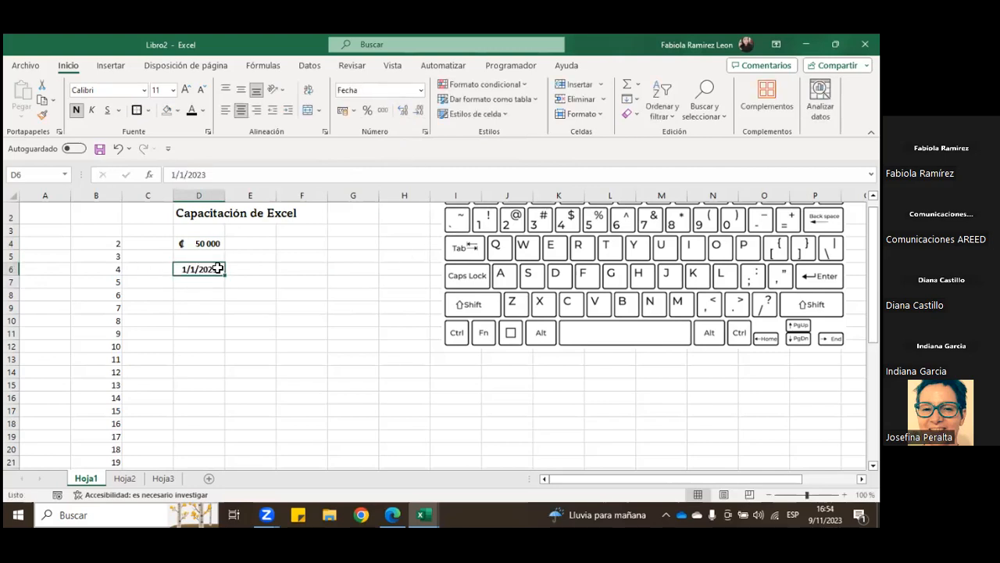
left_click(270, 267)
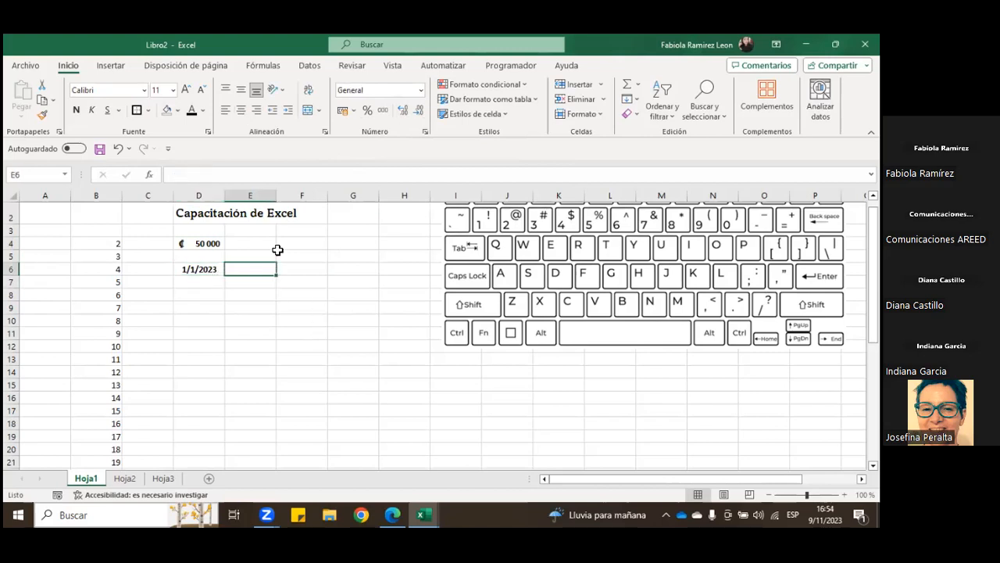
Step: Apply the Fecha corta format to cell E6 and enter the date 1-1-2023 in it
left_click(422, 92)
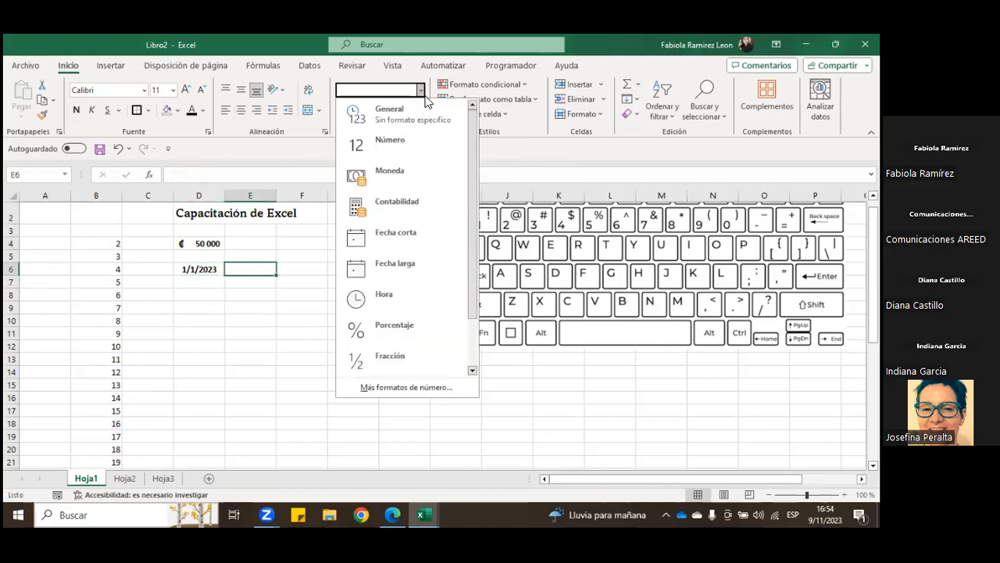
left_click(425, 233)
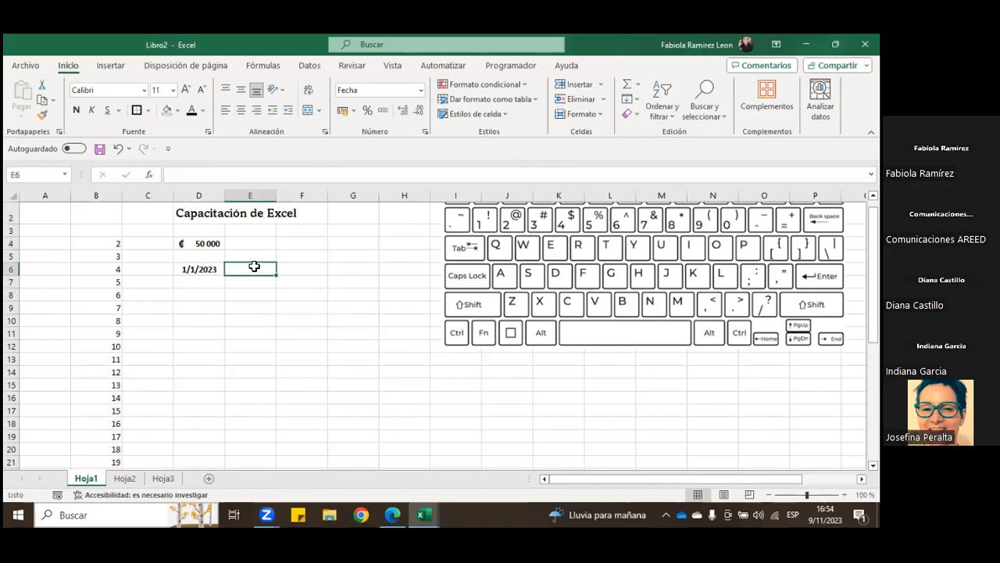
type("1-1-2023")
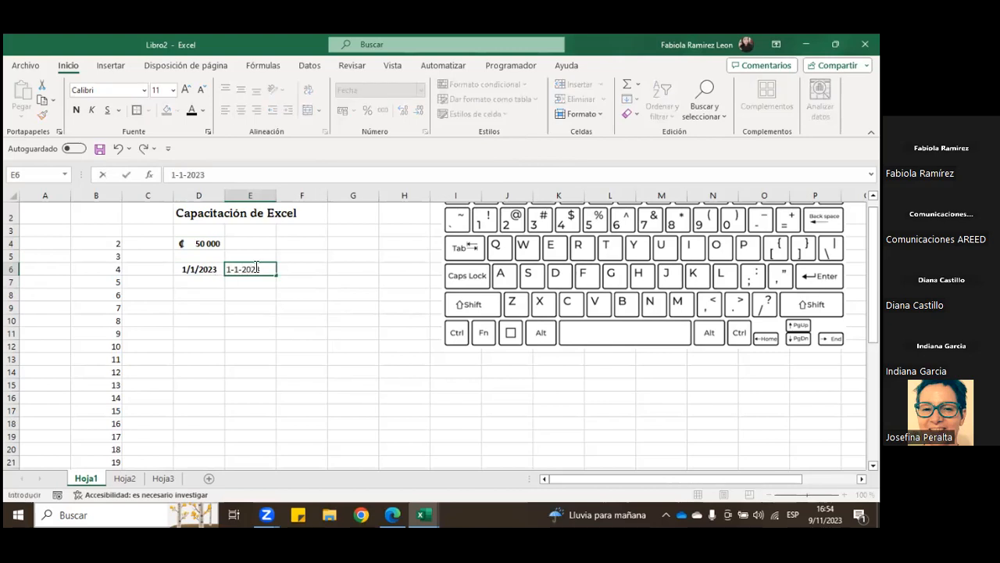
key("Return")
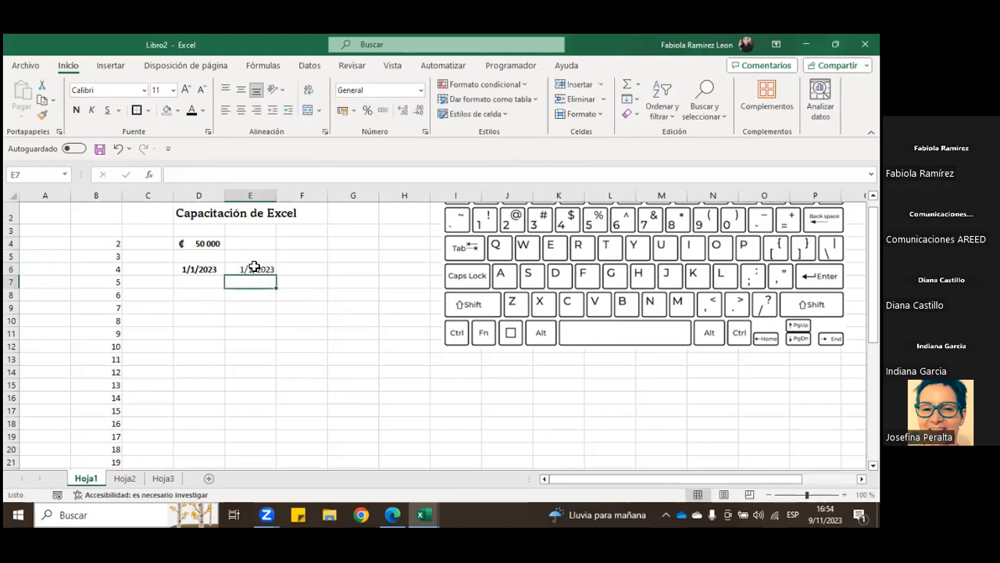
Step: Clear the dates from cells E6 and D6
left_click(260, 268)
key("BackSpace")
key("Left")
key("BackSpace")
key("Return")
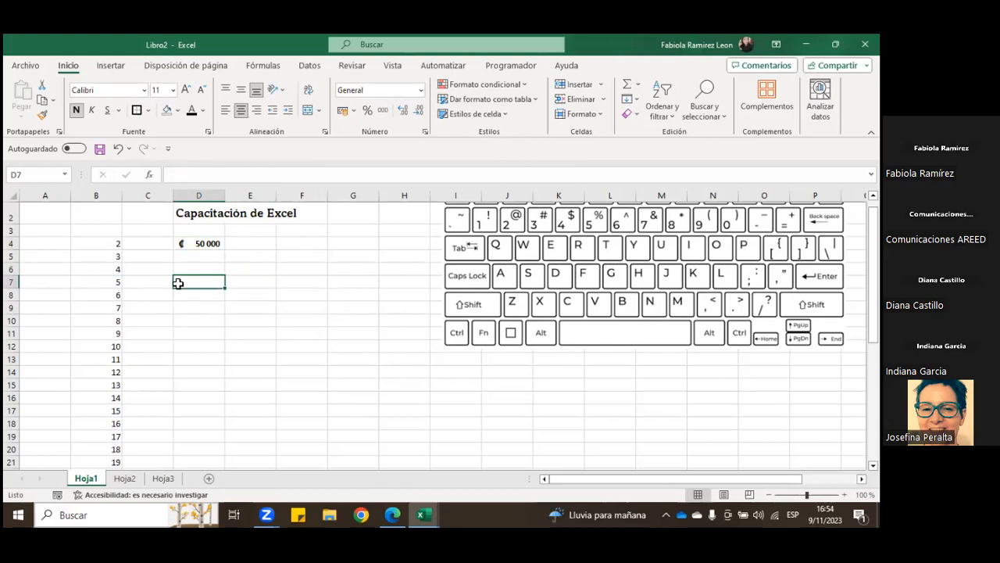
Step: Browse the available number formats for the range D6:D19 and for cell E6
left_click_drag(207, 269, 198, 446)
left_click_drag(208, 270, 197, 436)
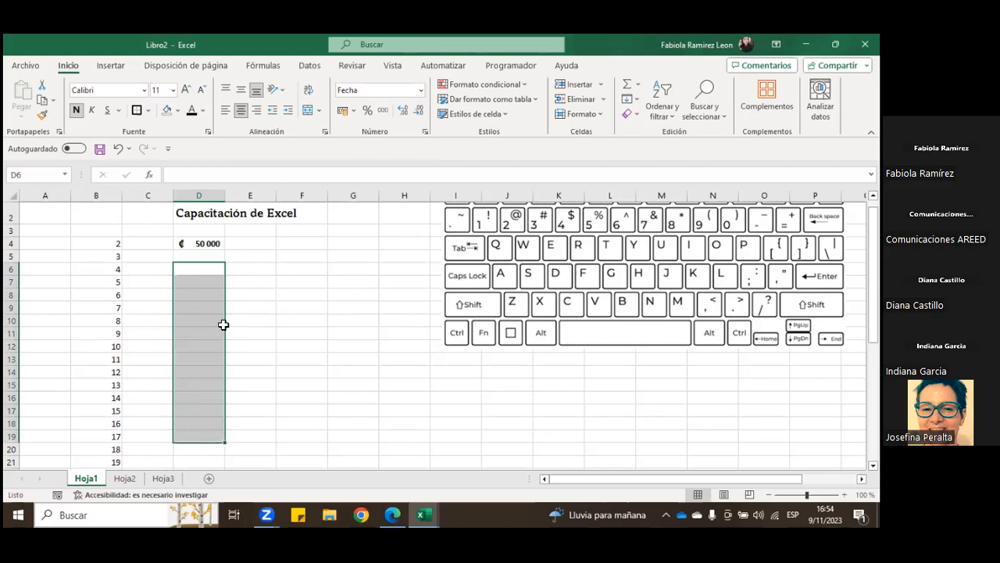
left_click(421, 90)
left_click(274, 278)
left_click(274, 270)
left_click(422, 92)
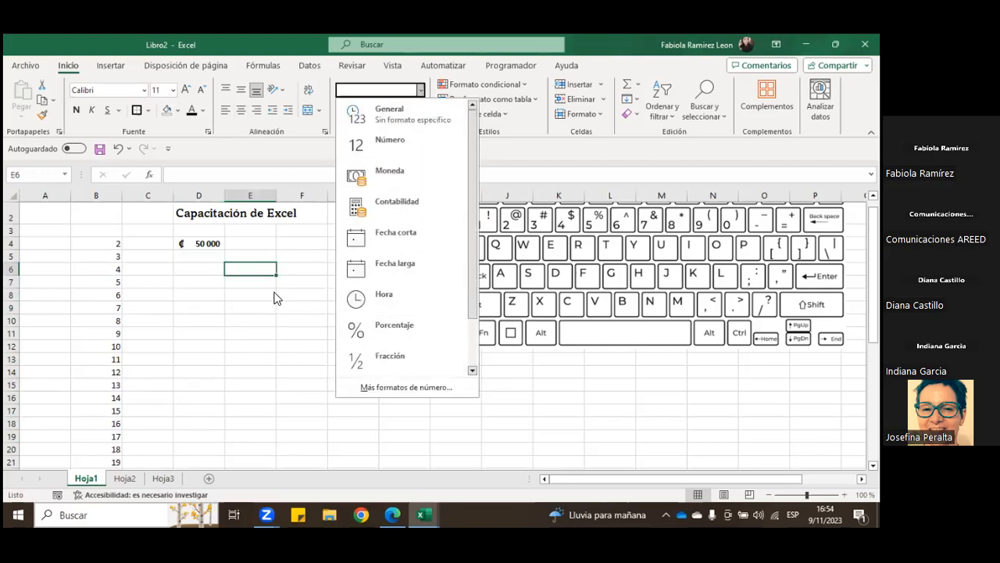
left_click(296, 271)
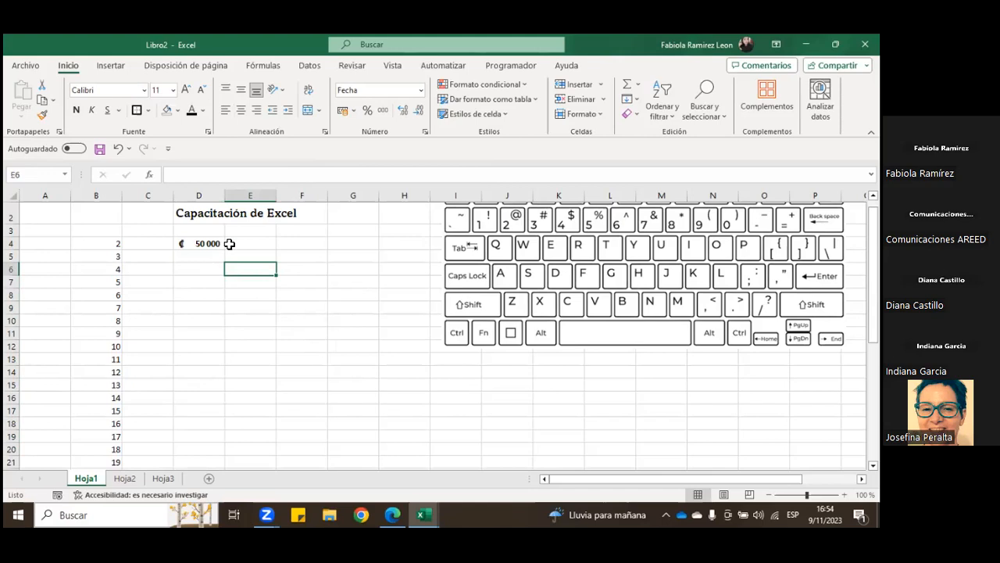
Step: Try the percentage format on cell E6, browse the other number formats, and set the cell to General
left_click(368, 111)
left_click(420, 93)
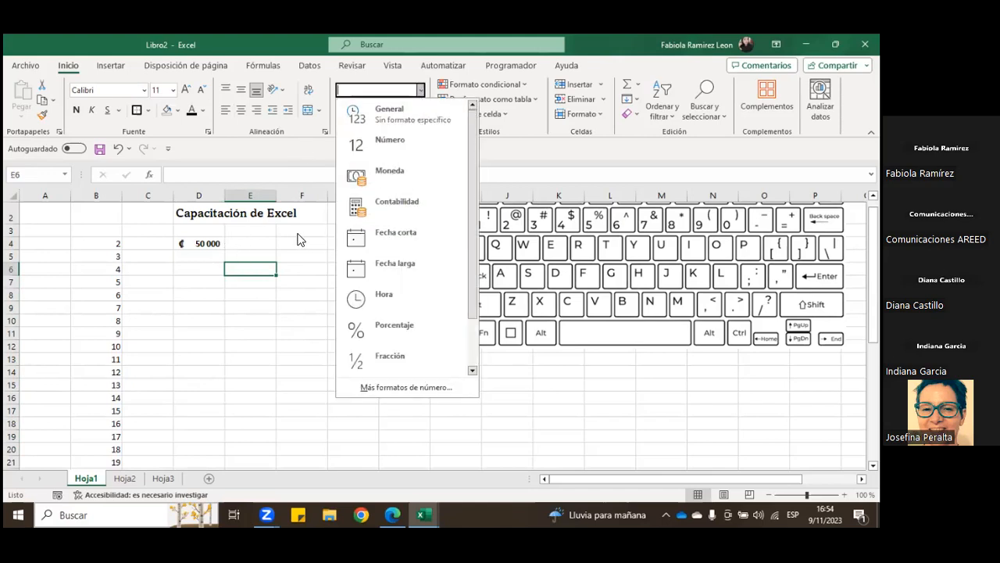
left_click(364, 119)
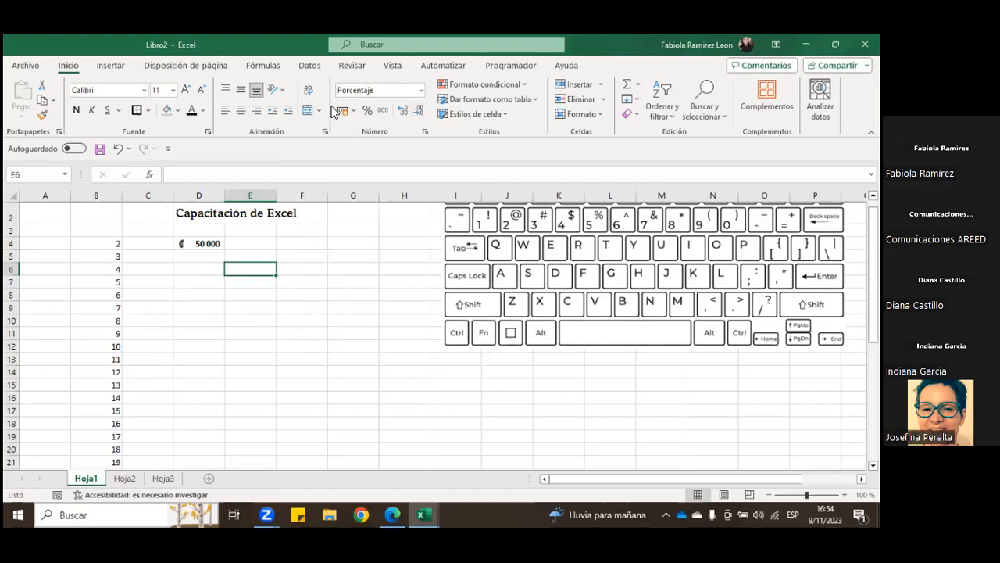
left_click(420, 91)
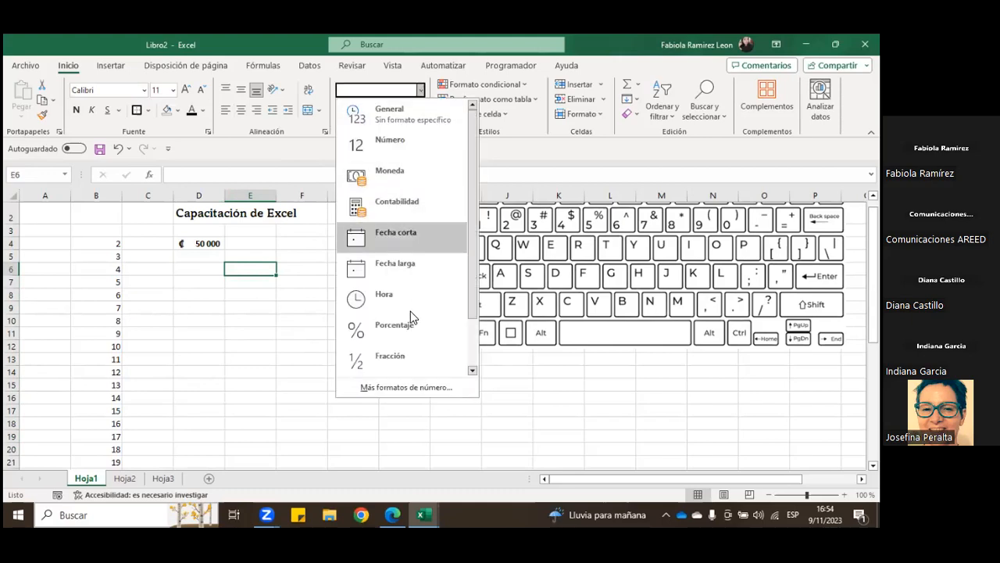
left_click_drag(472, 264, 475, 307)
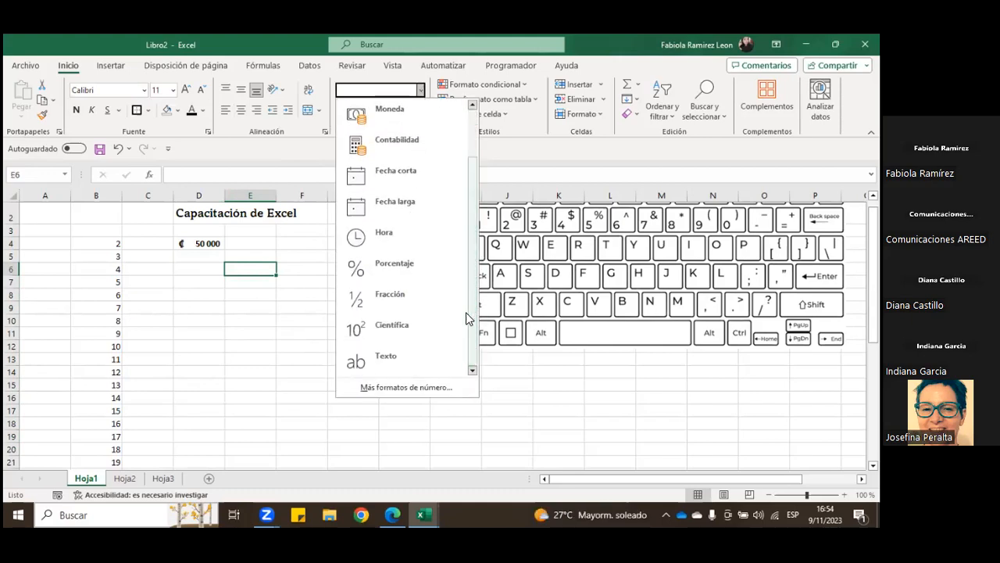
scroll(390, 268, "up", 1)
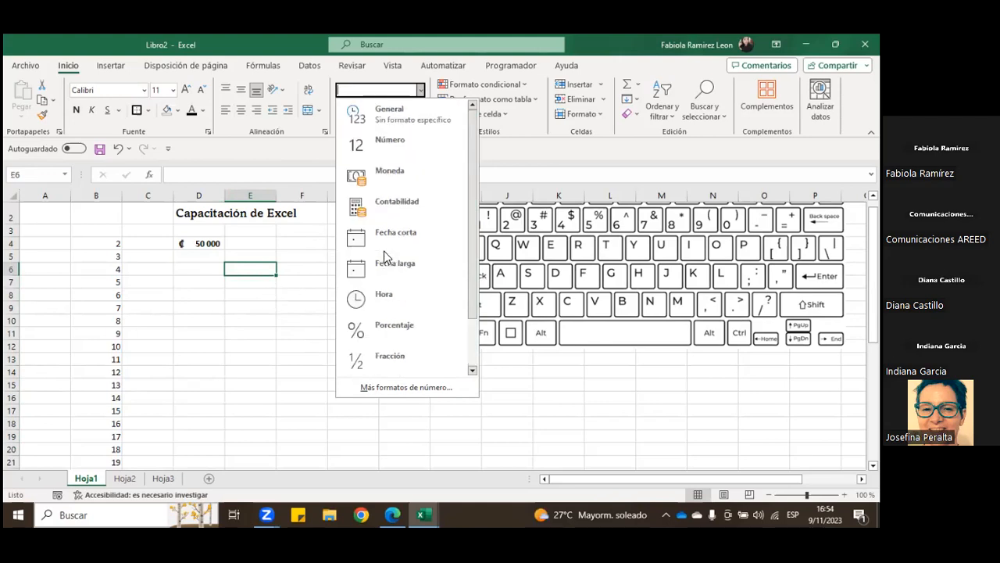
left_click(406, 109)
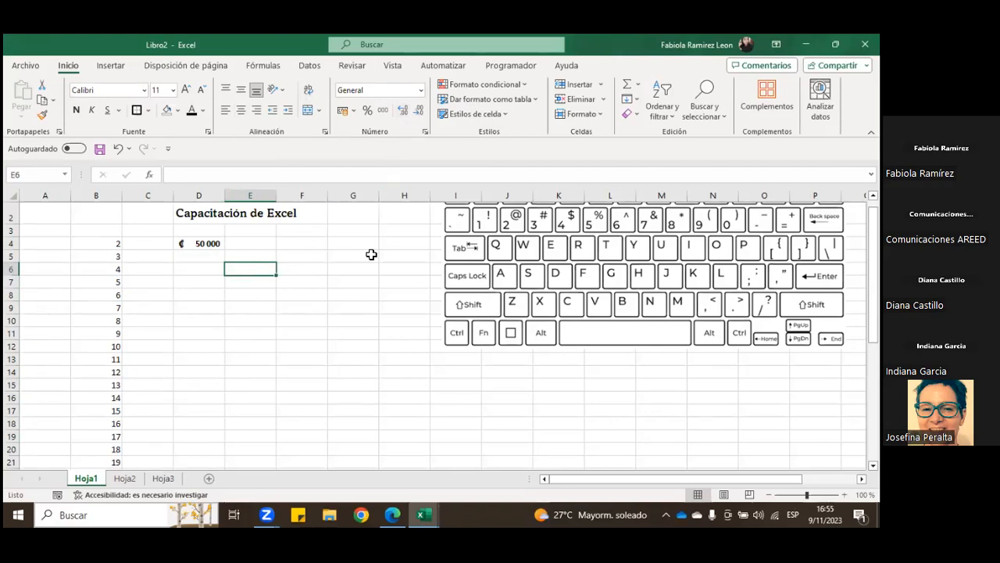
Step: Review the number, alignment, font and fill settings in the cell format dialog and close it
left_click(426, 131)
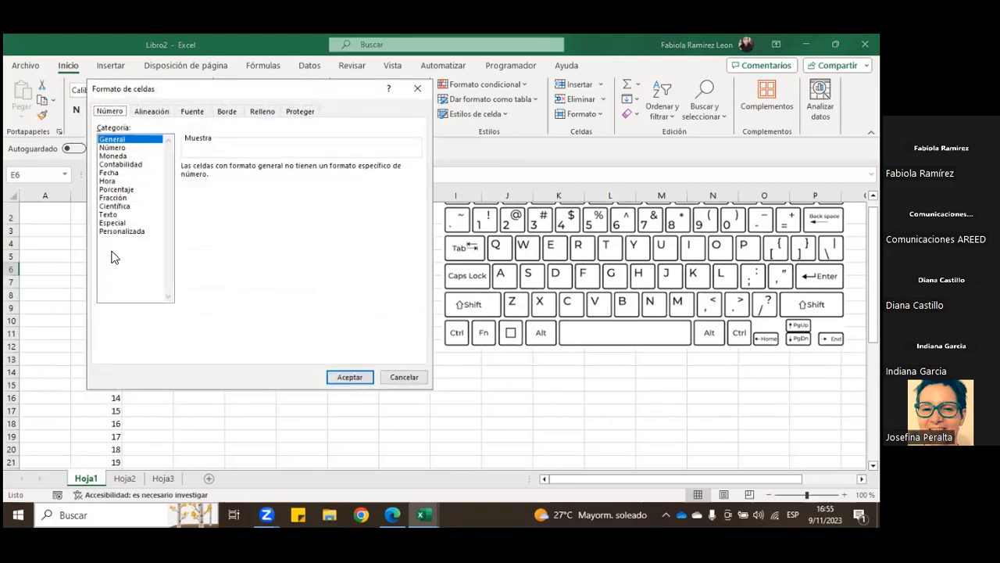
left_click(160, 112)
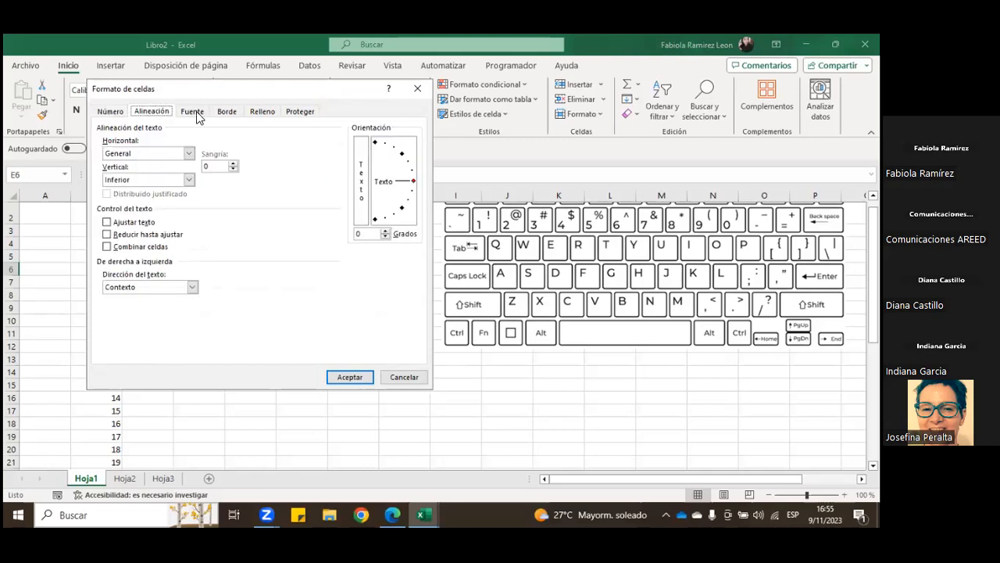
left_click(193, 113)
left_click(261, 112)
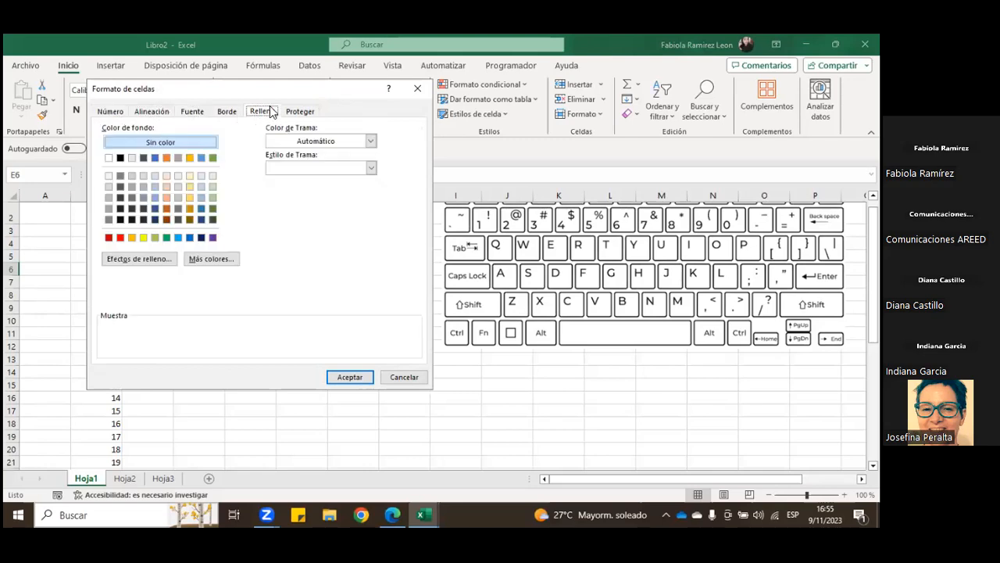
left_click(417, 90)
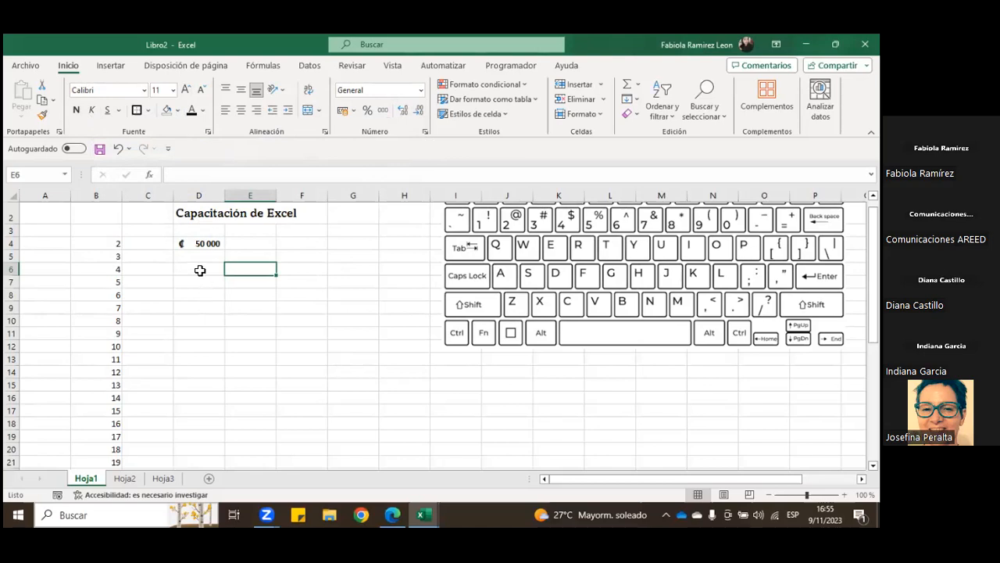
Step: Fill cell D4 with a light orange theme color and add outside borders to it
left_click(196, 244)
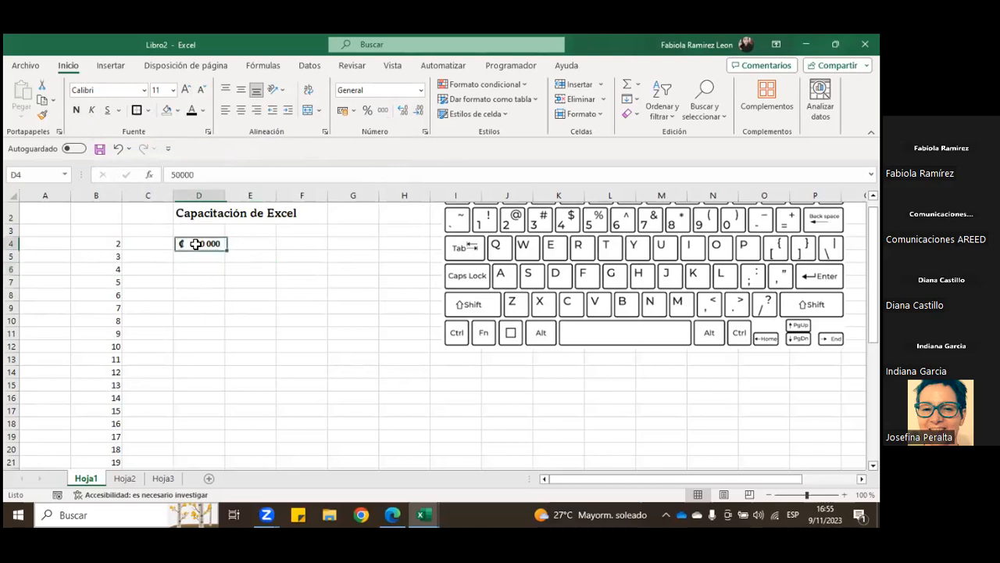
left_click(177, 110)
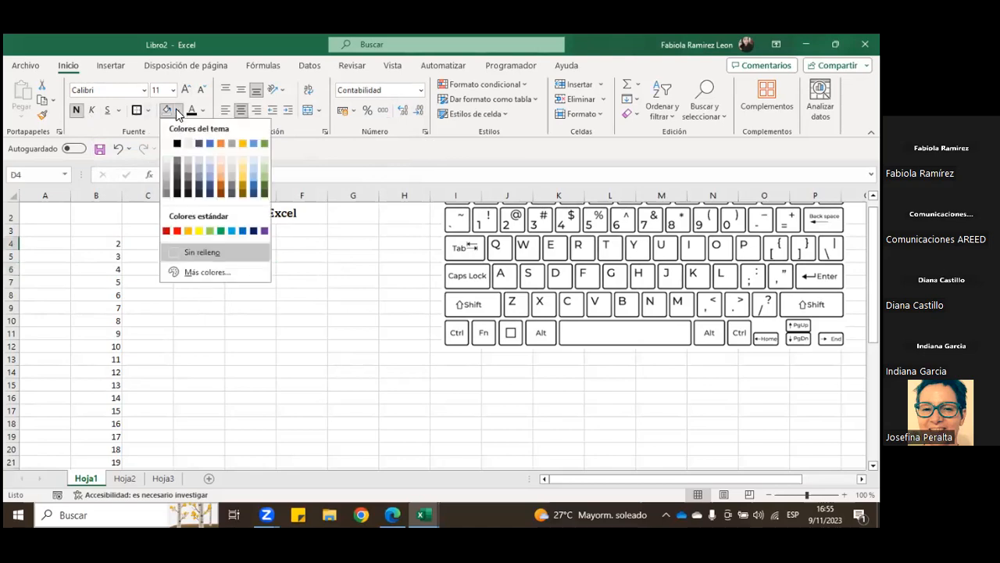
left_click(223, 166)
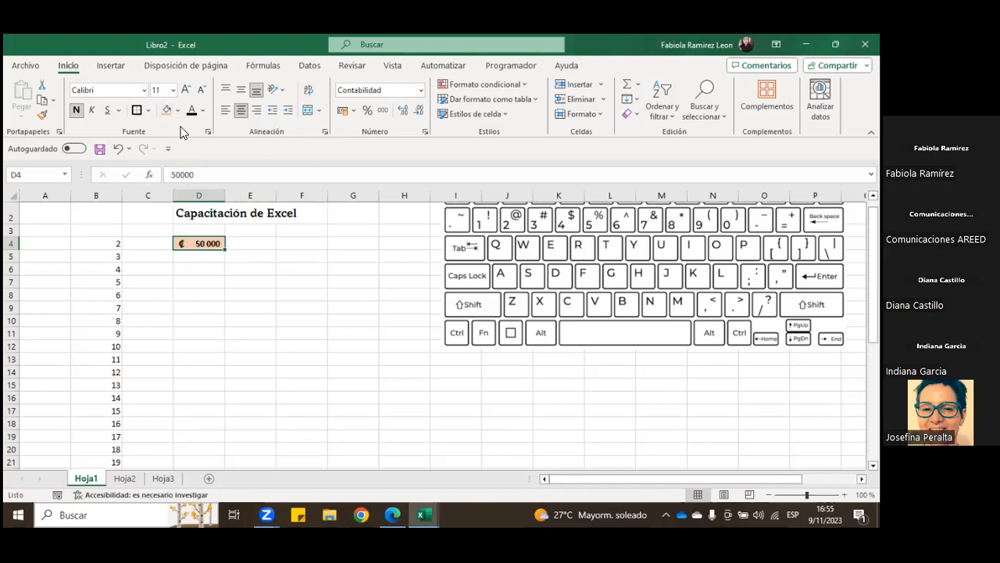
left_click(149, 110)
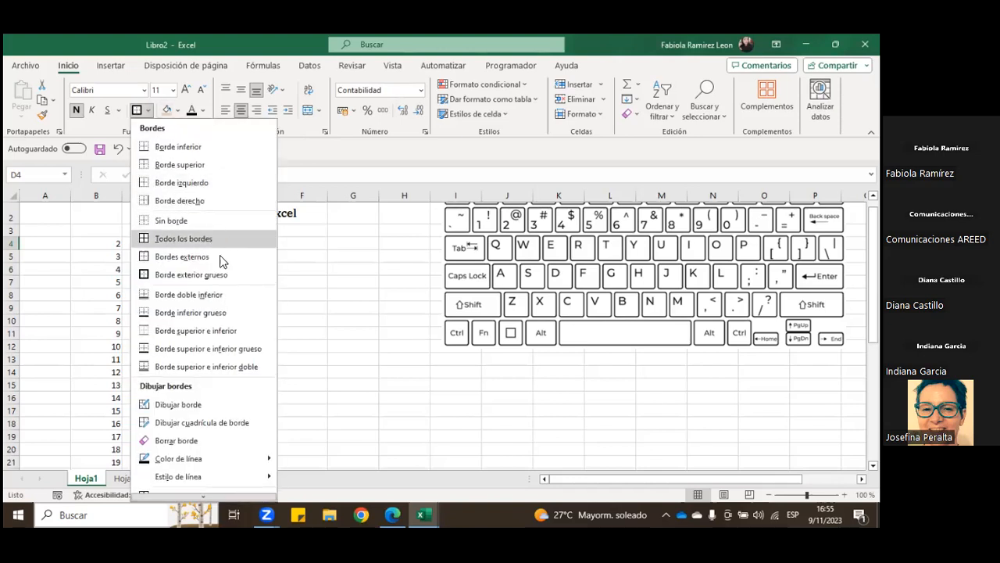
left_click(180, 256)
left_click(264, 254)
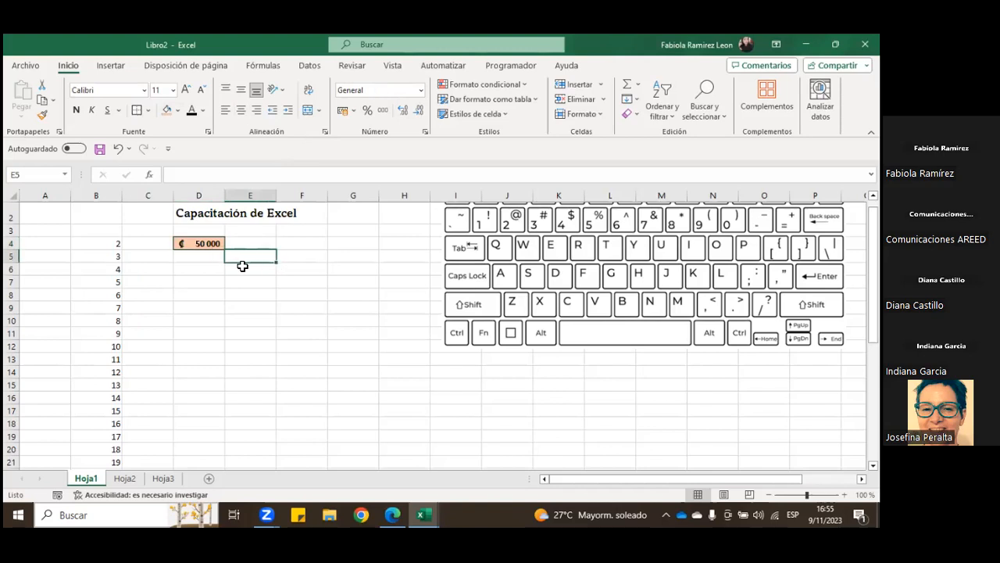
Step: Enter 14000 in cell F4
left_click_drag(231, 244, 372, 250)
left_click(307, 248)
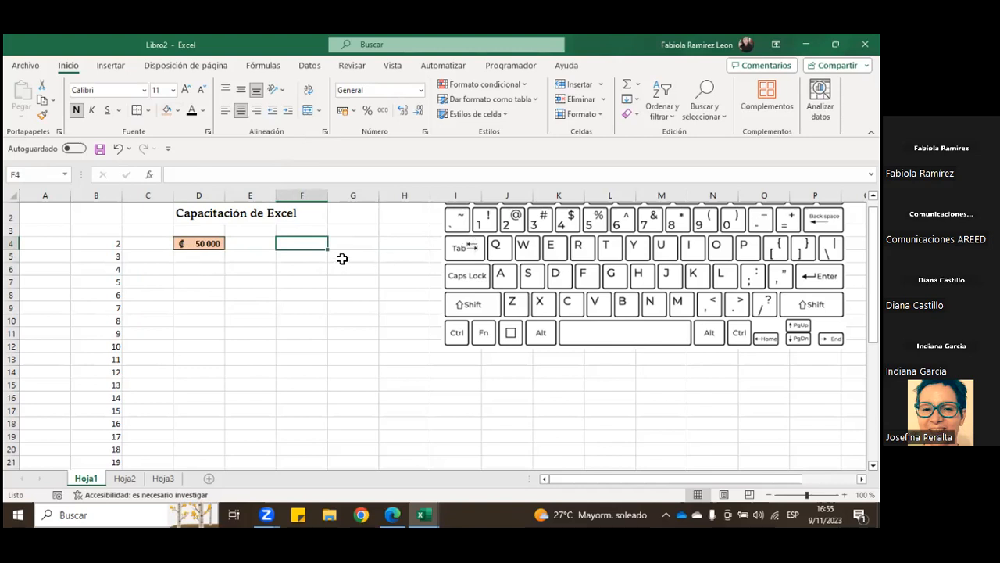
type("14000")
key("Return")
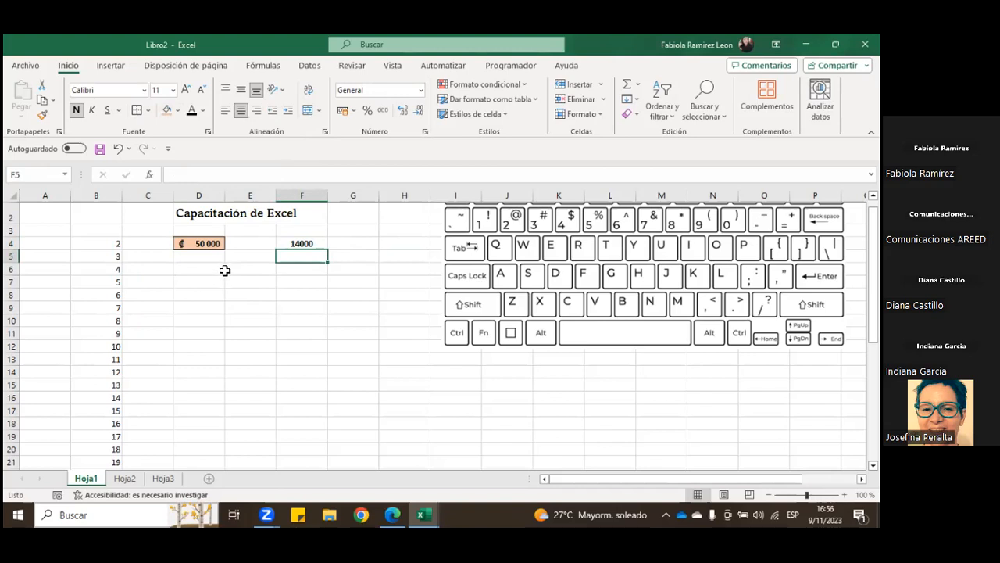
Step: Copy cell D4 with its contents and formatting into E4, and undo the paste
left_click(202, 245)
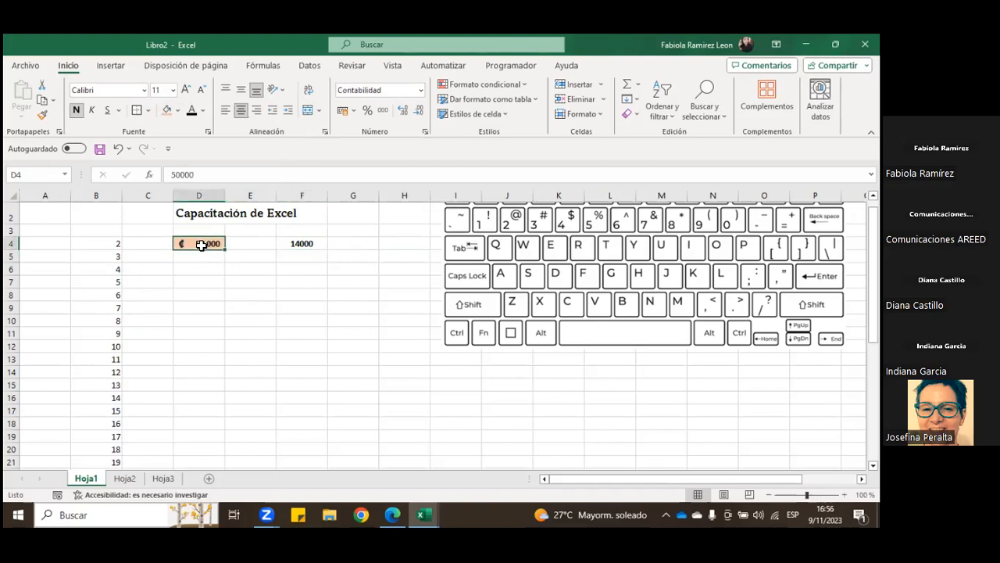
key("ctrl+c")
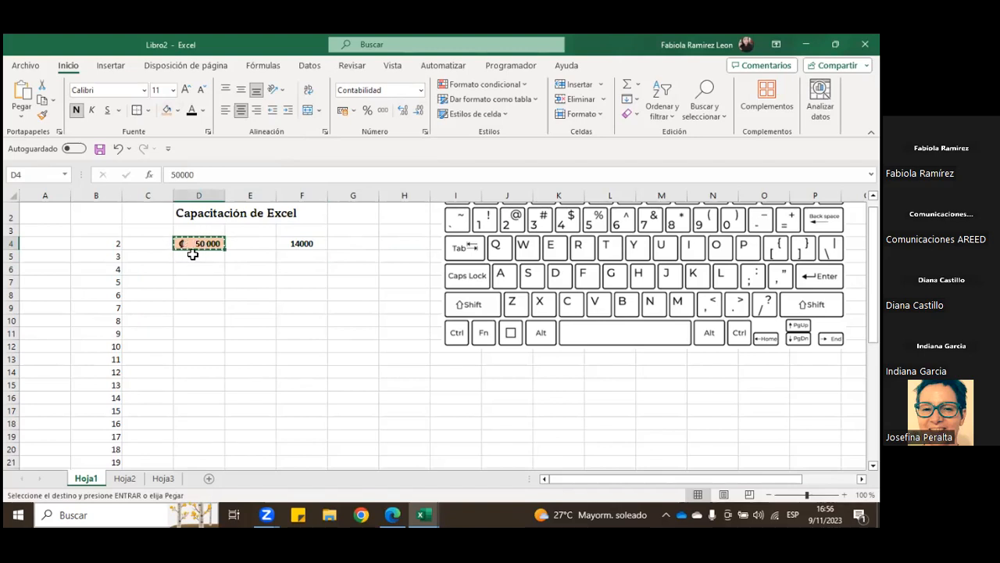
left_click(254, 245)
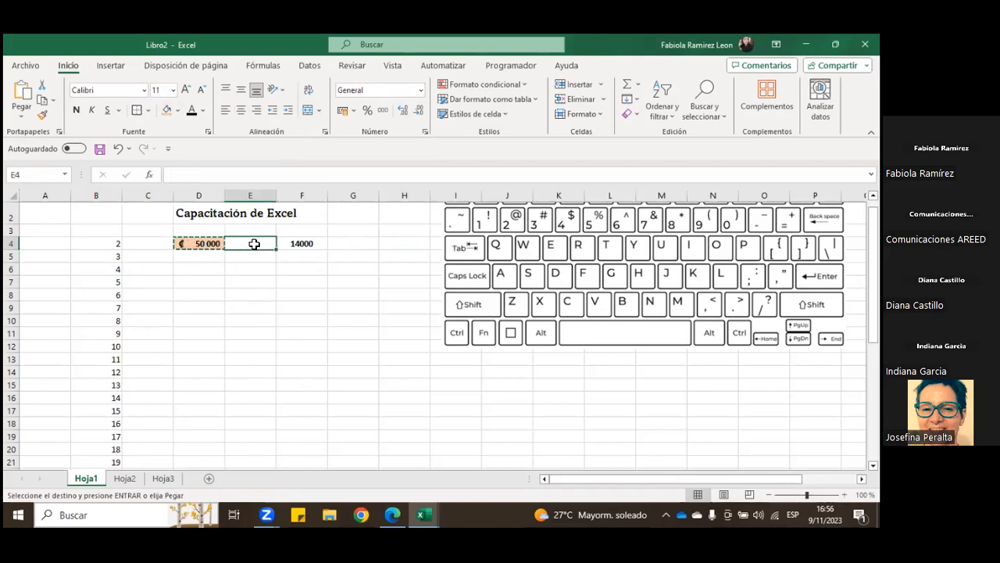
key("ctrl+v")
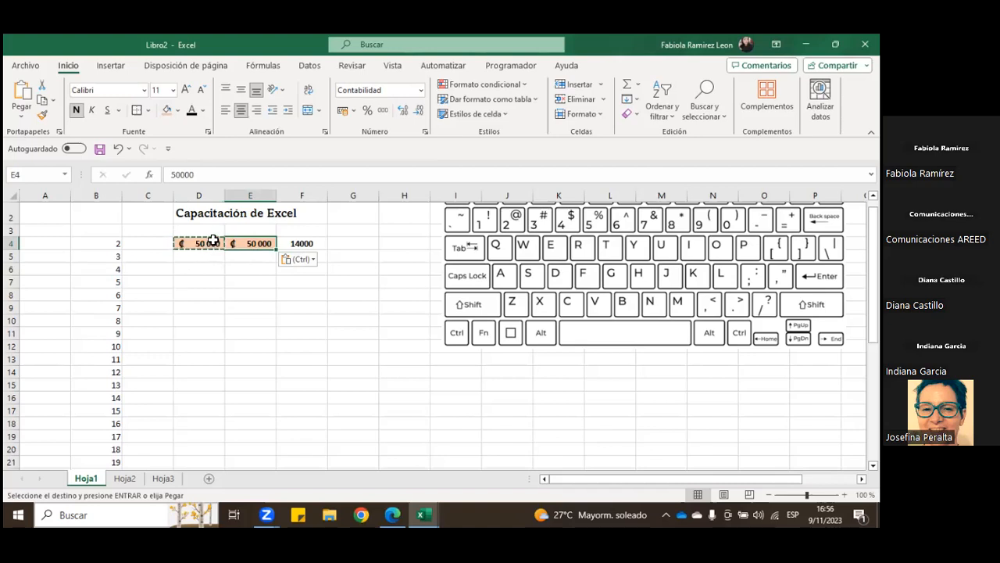
left_click(118, 149)
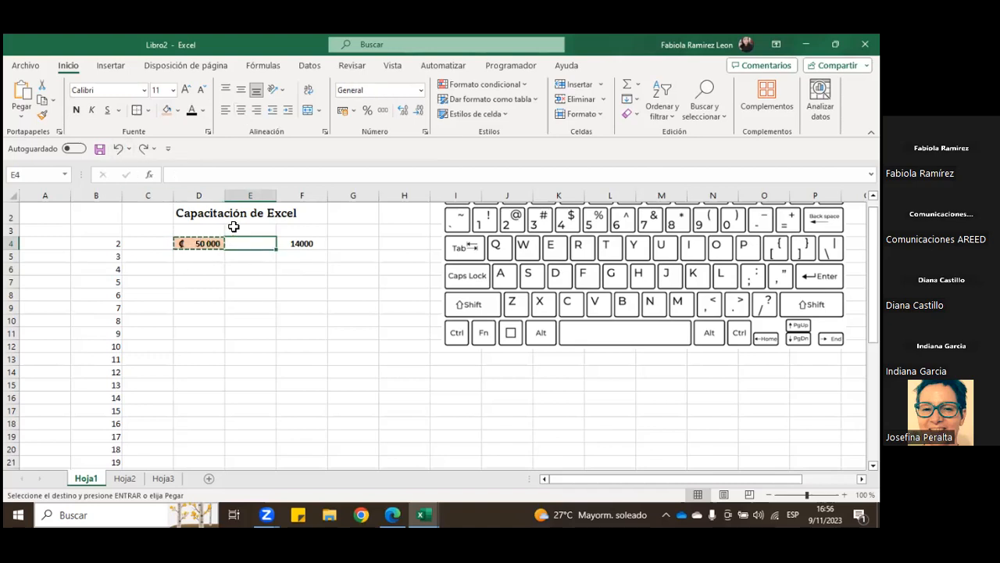
Step: Paste only the formatting of the copied cell D4 into G4
left_click(212, 243)
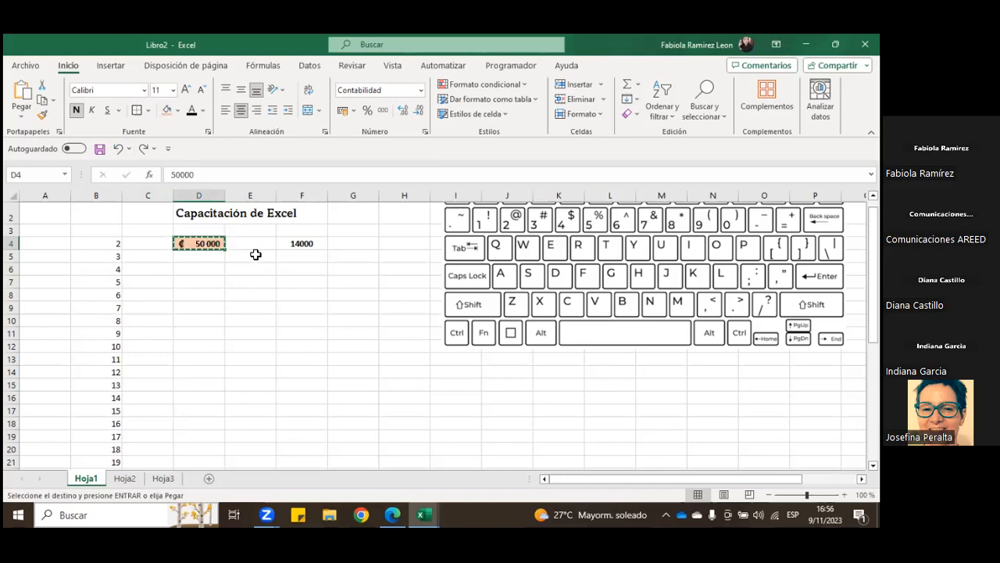
left_click(339, 245)
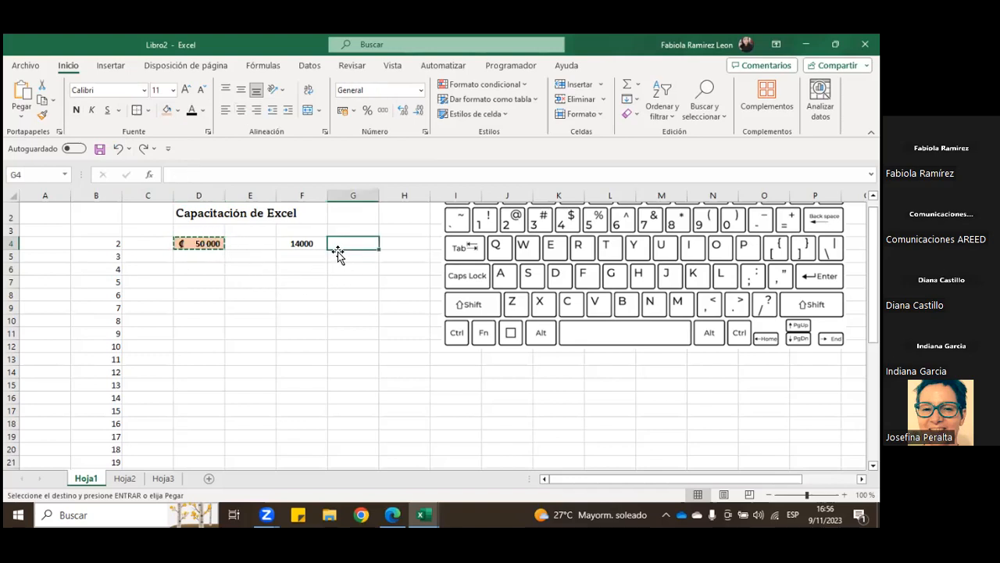
left_click(21, 118)
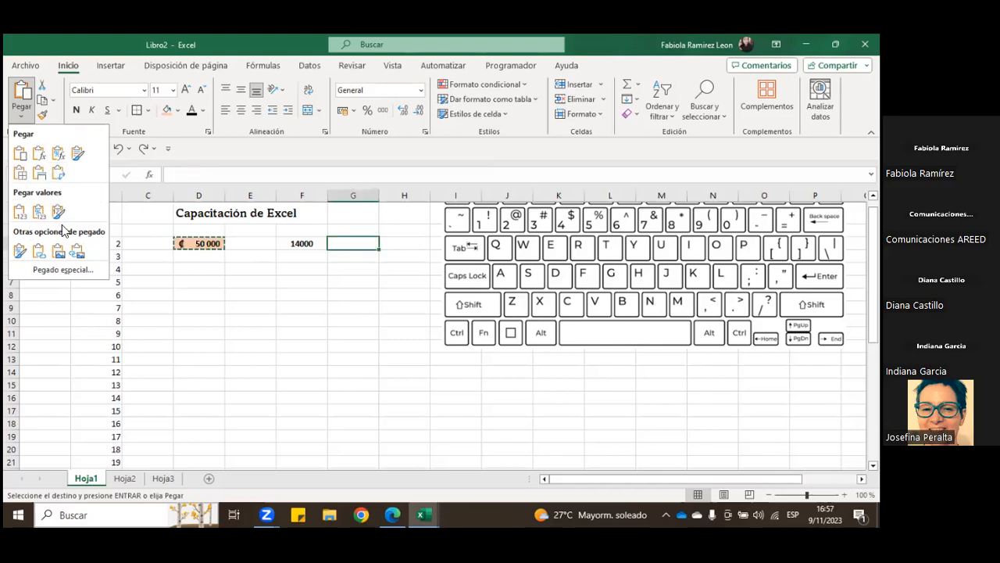
left_click(20, 255)
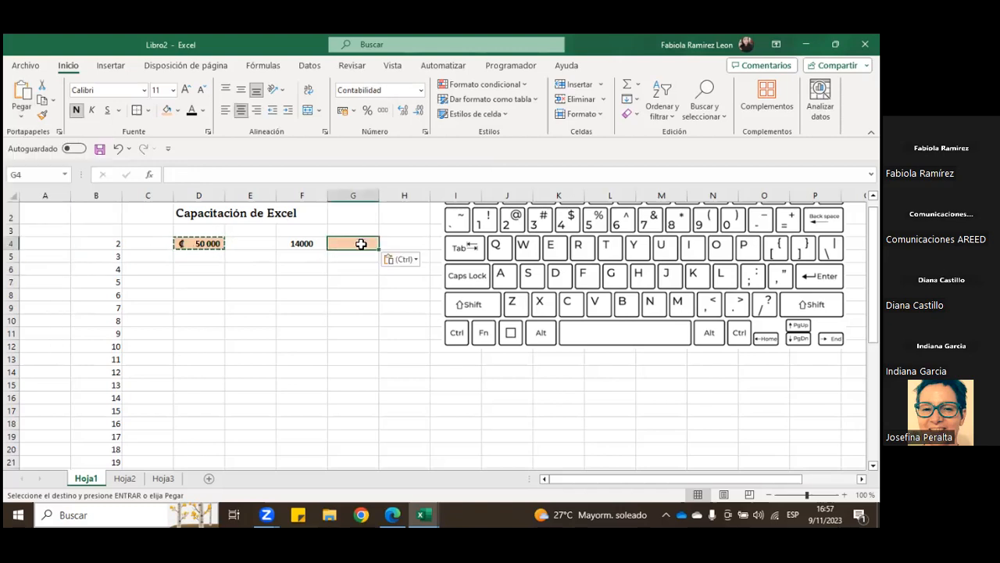
Step: Enter 14000 in the formatted cell G4
type("14000")
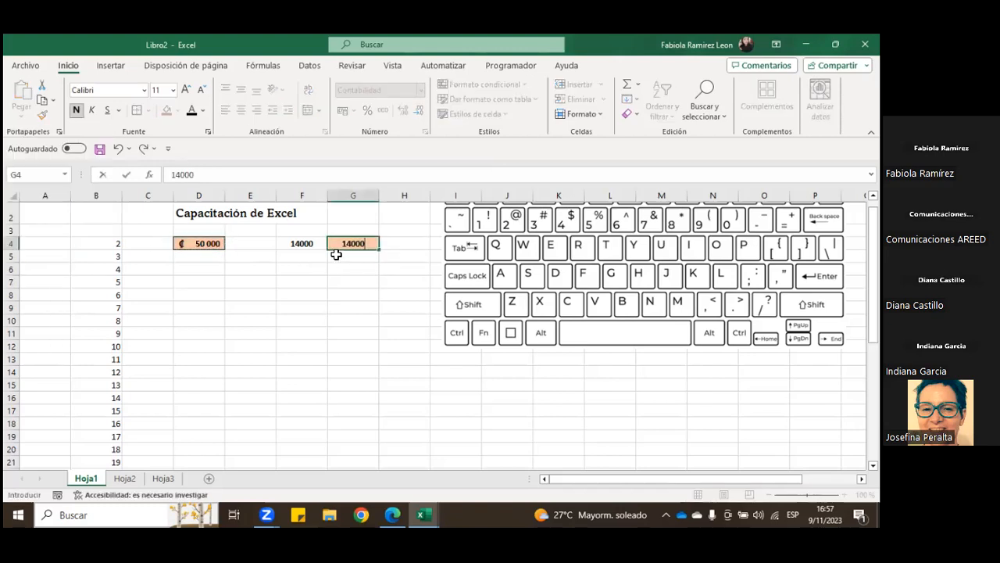
key("Return")
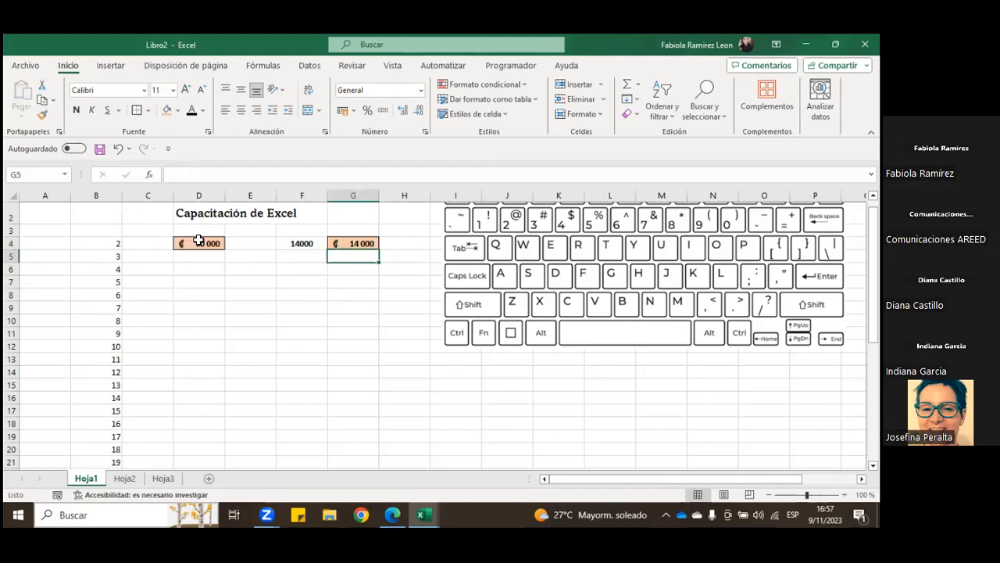
left_click(358, 243)
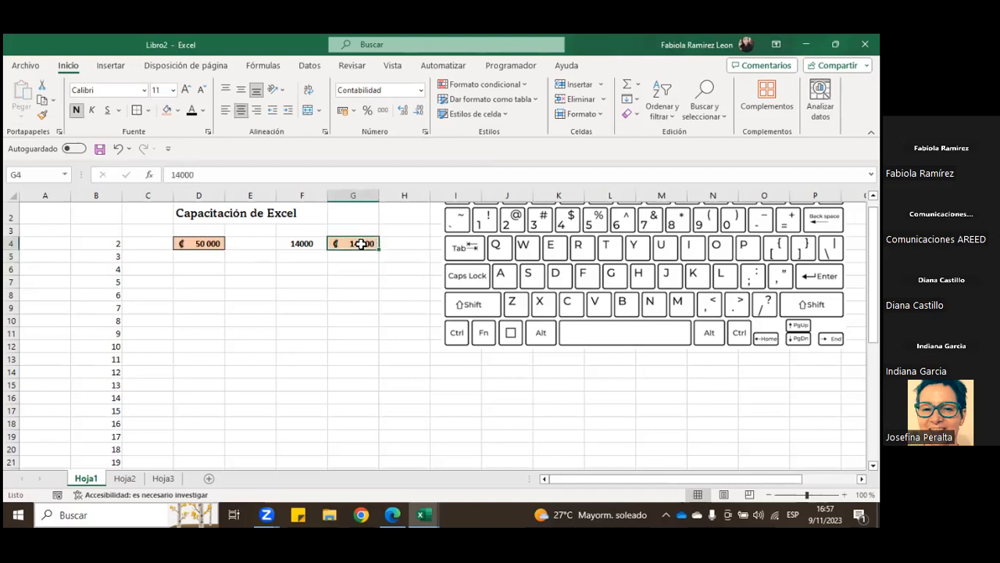
Step: Fill cell F4 with the same light orange and format its value as colones in accounting format without decimals
left_click(318, 243)
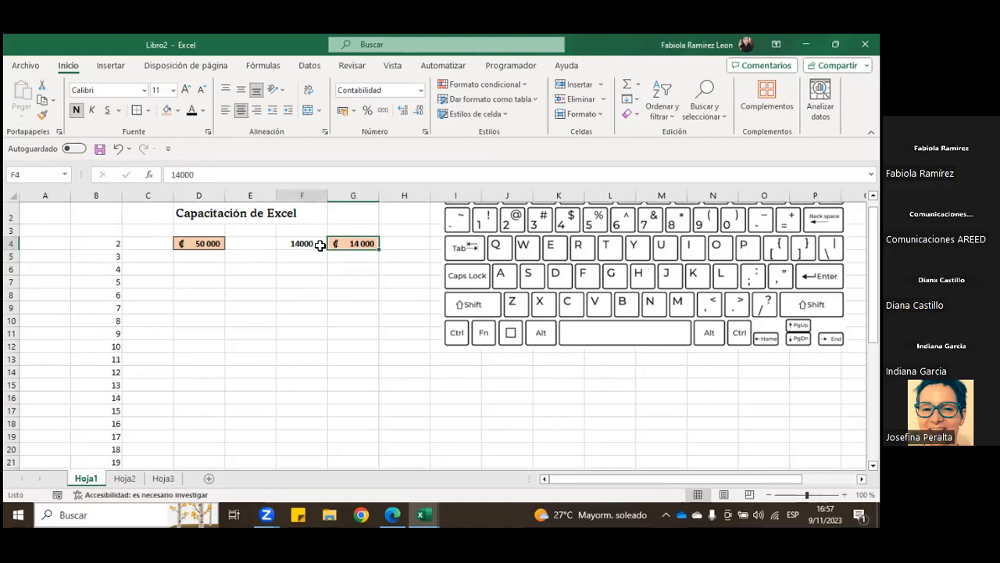
left_click(169, 112)
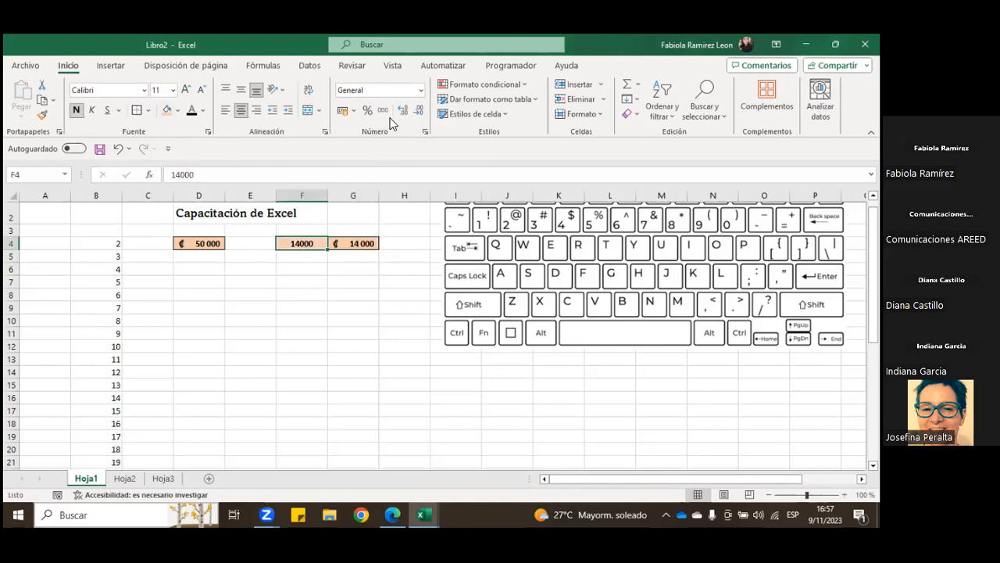
left_click(342, 110)
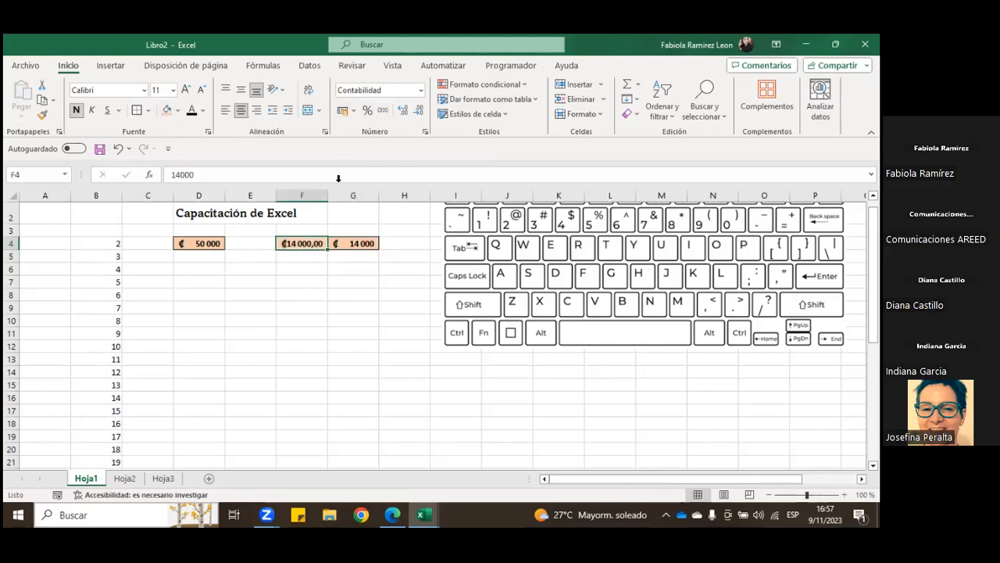
left_click(419, 109)
left_click(419, 109)
left_click(304, 275)
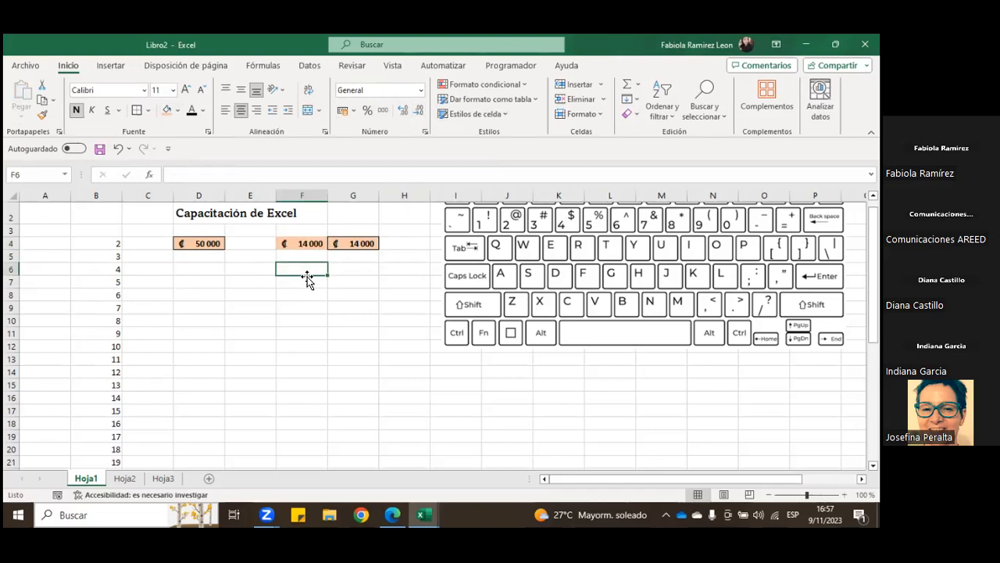
left_click(286, 242)
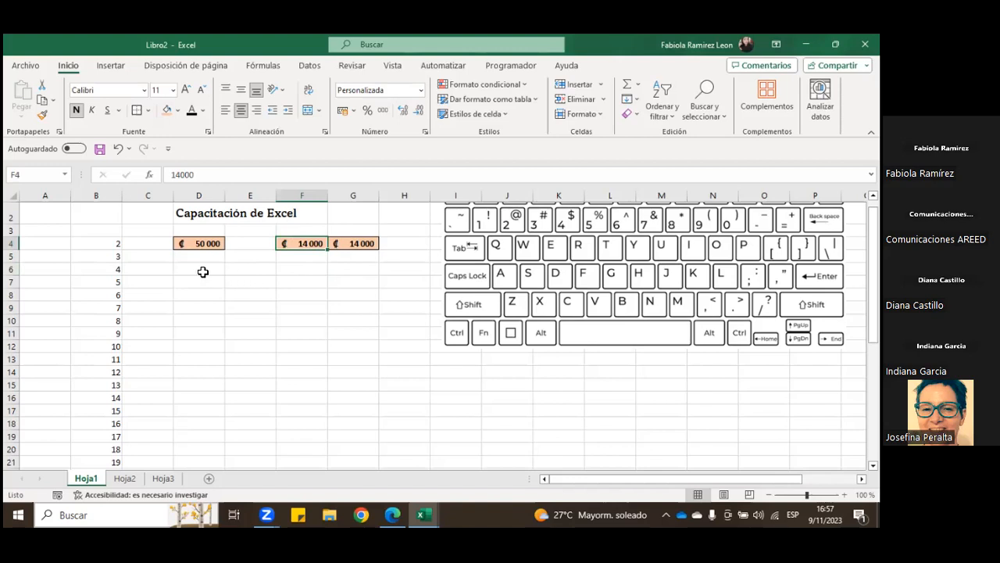
left_click_drag(239, 244, 263, 364)
scroll(263, 346, "up", 2)
left_click(289, 311)
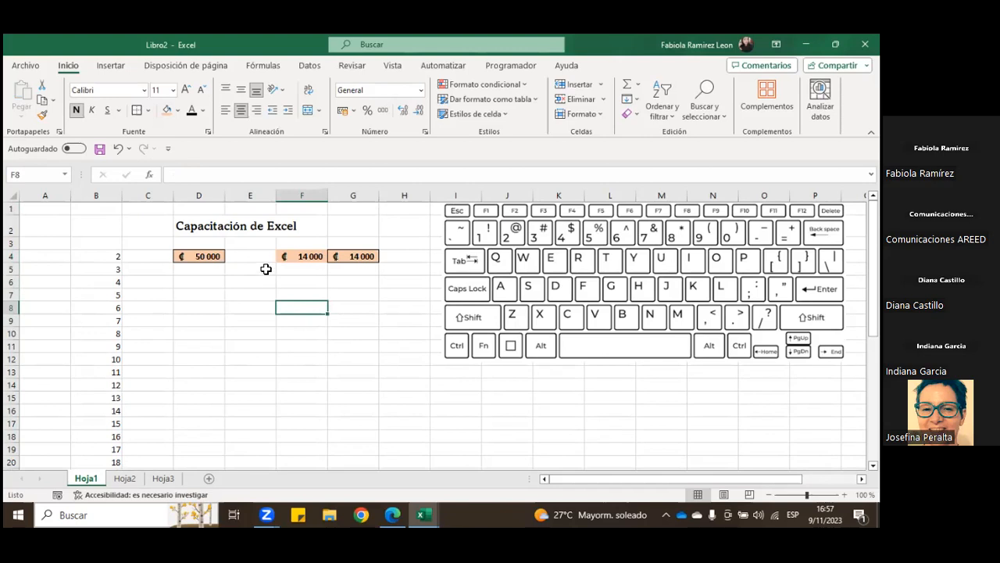
left_click_drag(338, 256, 290, 255)
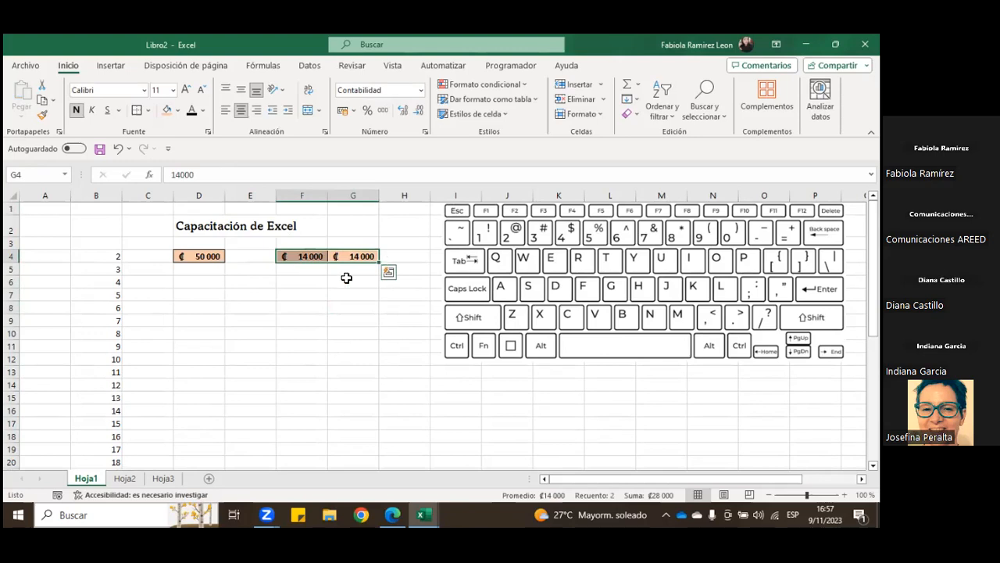
Step: Delete the contents of cell F4, keeping its formatting
left_click(296, 260)
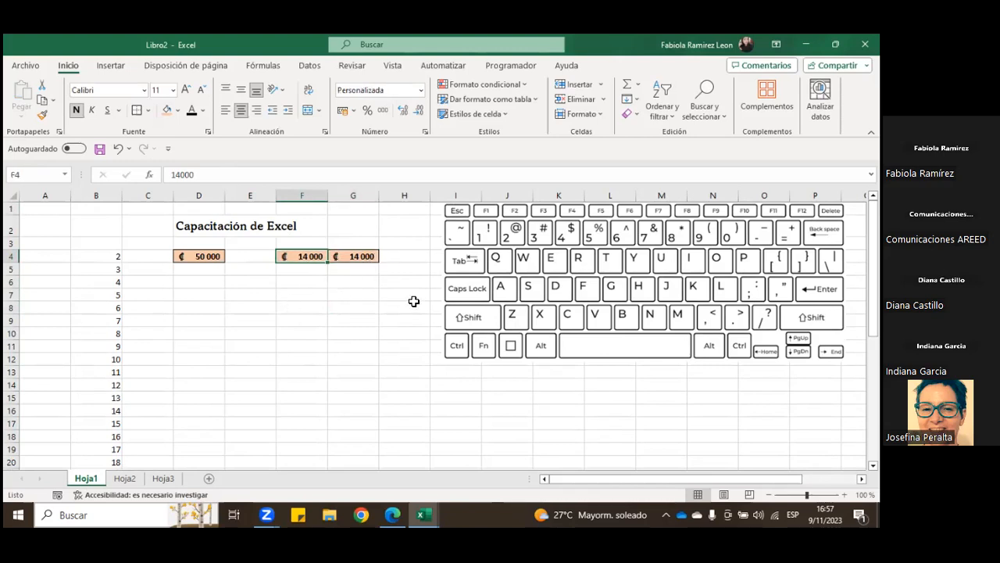
key("Delete")
left_click(301, 309)
Step: Paste only the formatting of cell D4 into E7 and enter 500 there
left_click(200, 259)
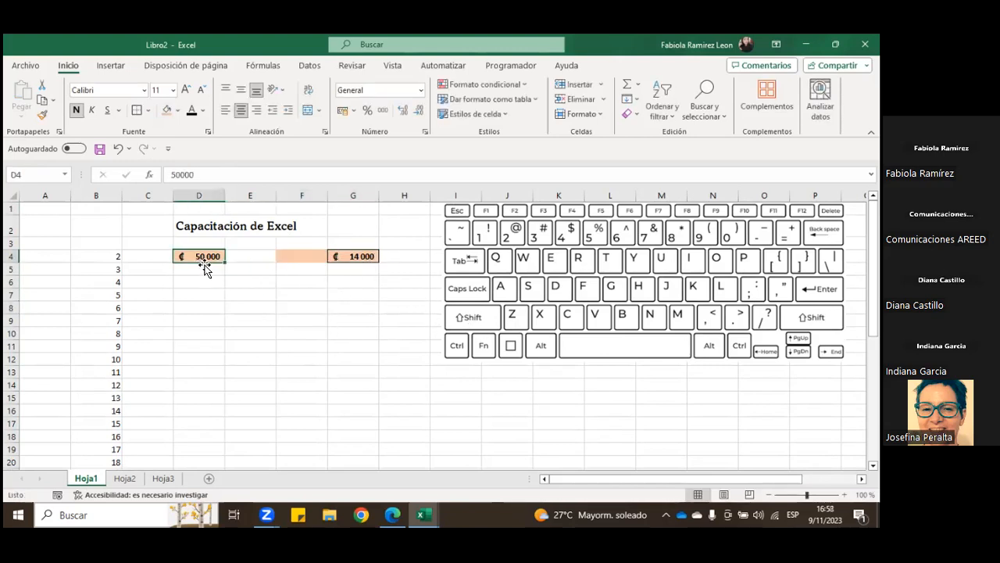
key("ctrl+c")
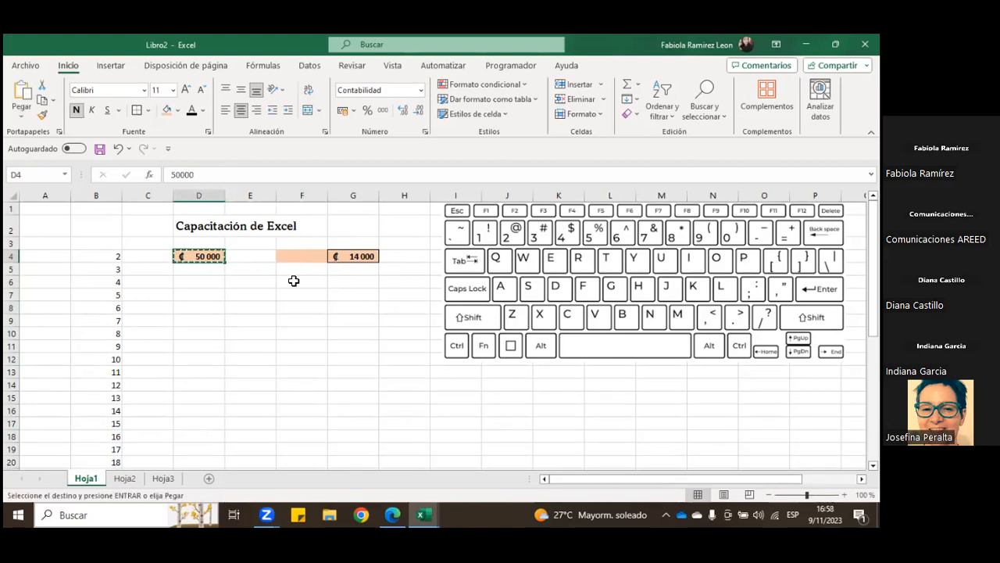
left_click(255, 294)
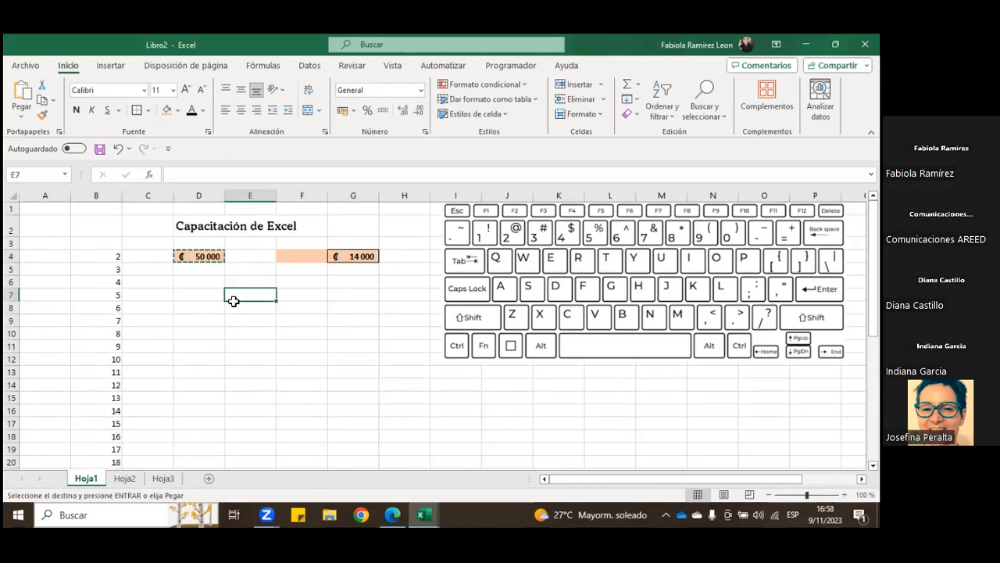
left_click(24, 117)
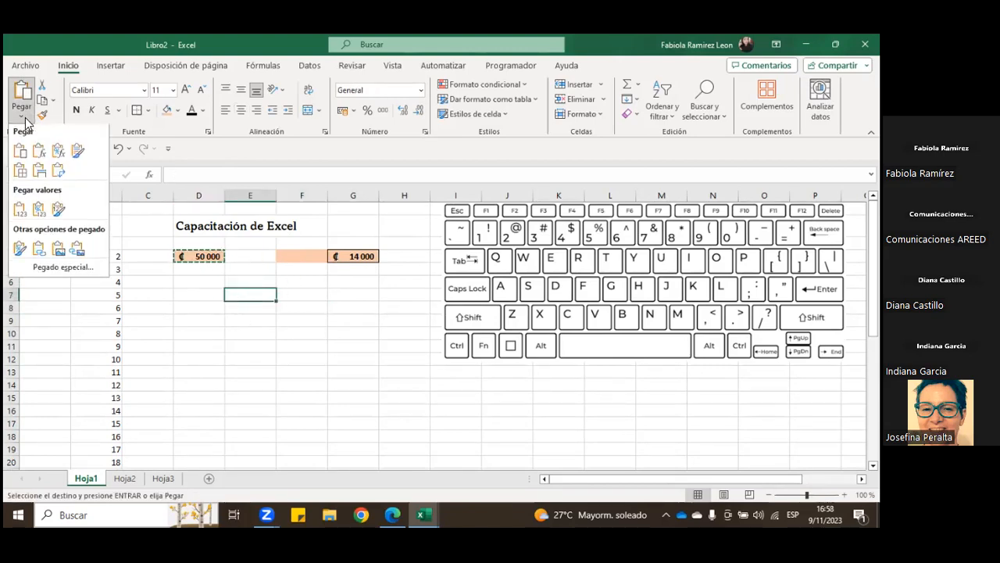
left_click(20, 250)
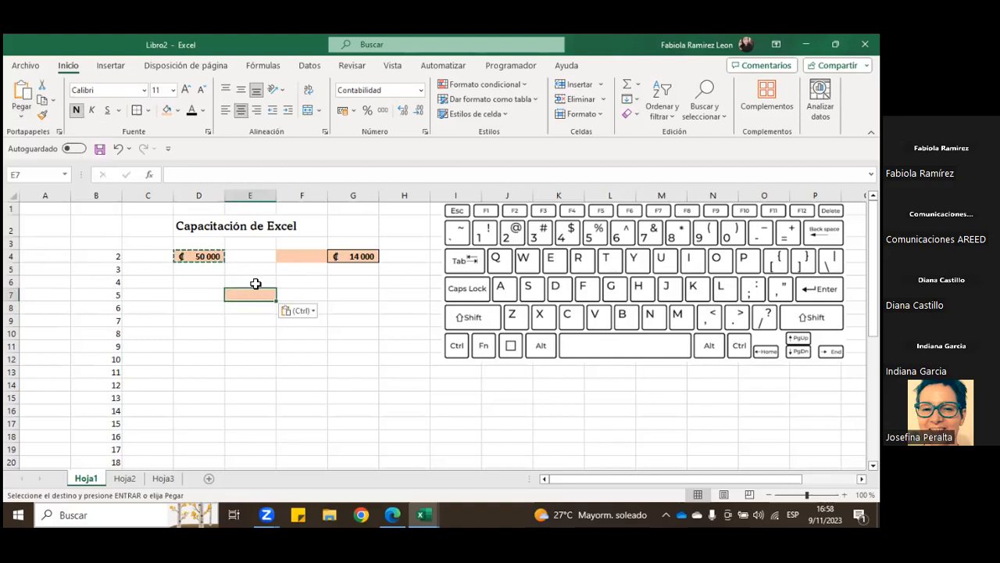
type("500")
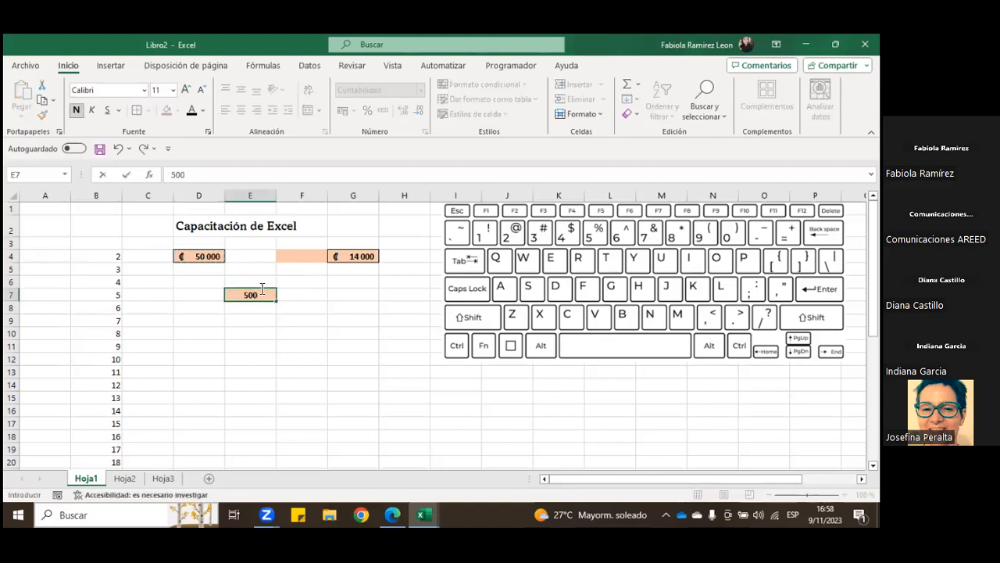
key("Return")
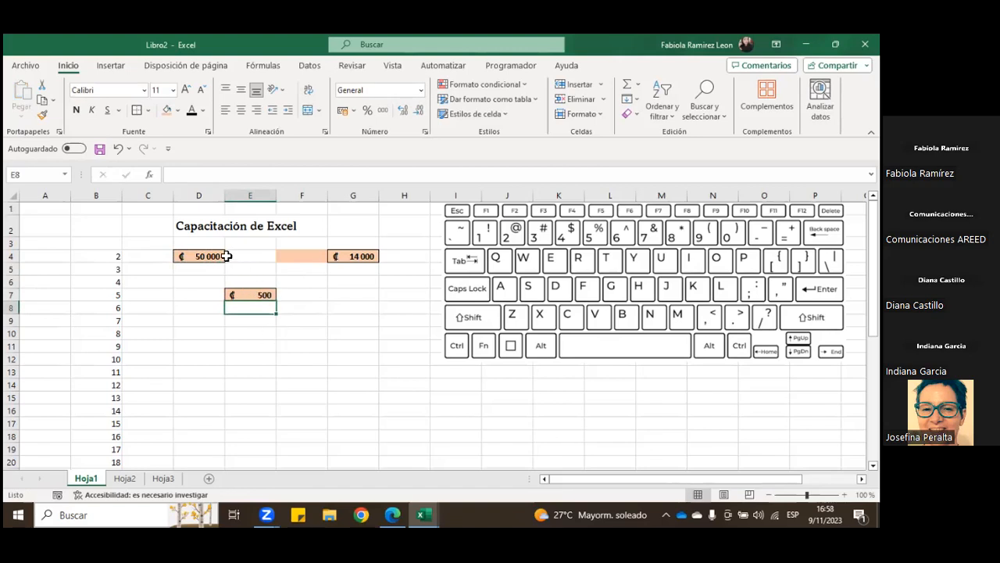
Step: Clear the contents of range E4:H8 and remove its fill color and borders
left_click_drag(254, 256, 387, 306)
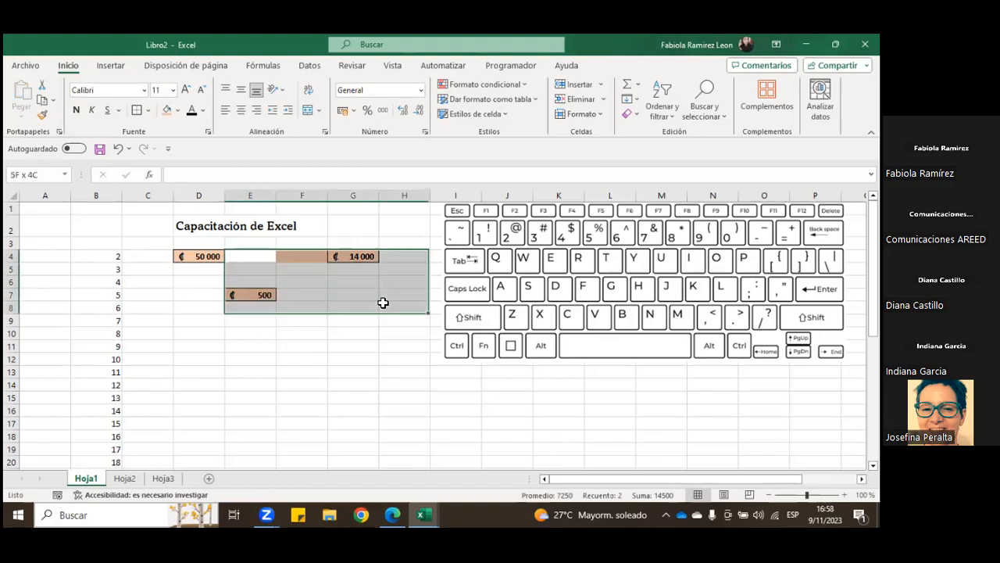
right_click(373, 291)
left_click(416, 282)
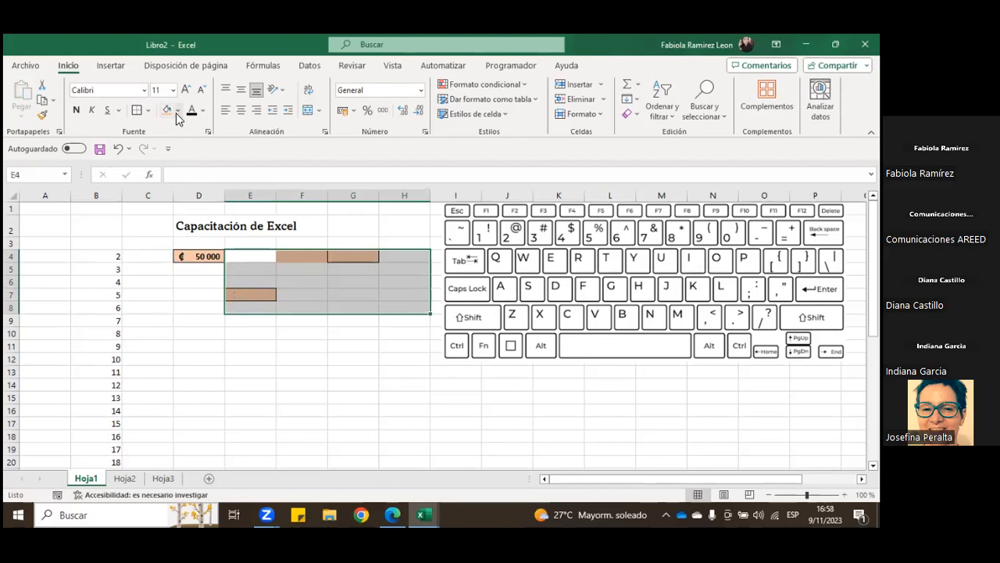
left_click(178, 110)
left_click(194, 253)
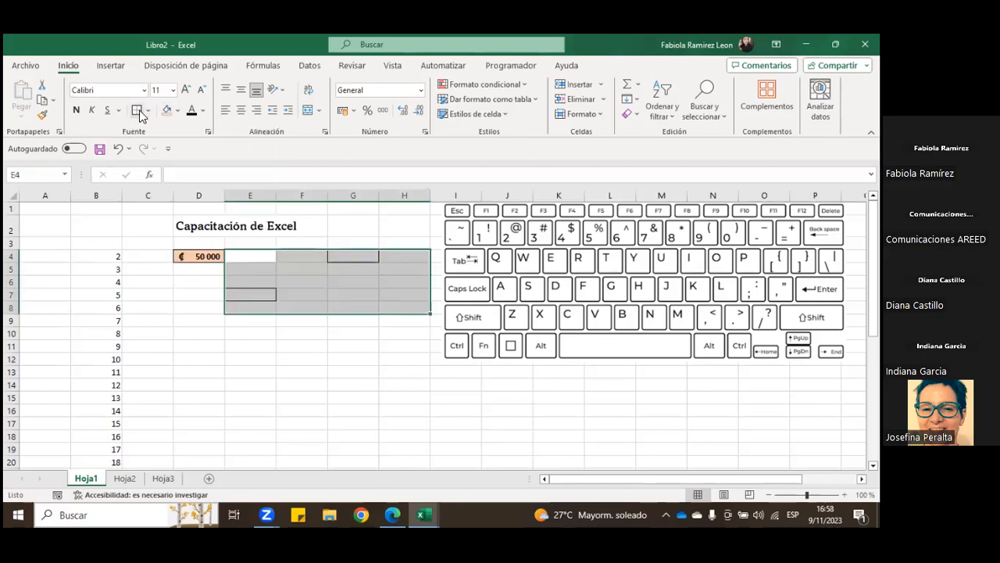
left_click(148, 110)
left_click(205, 219)
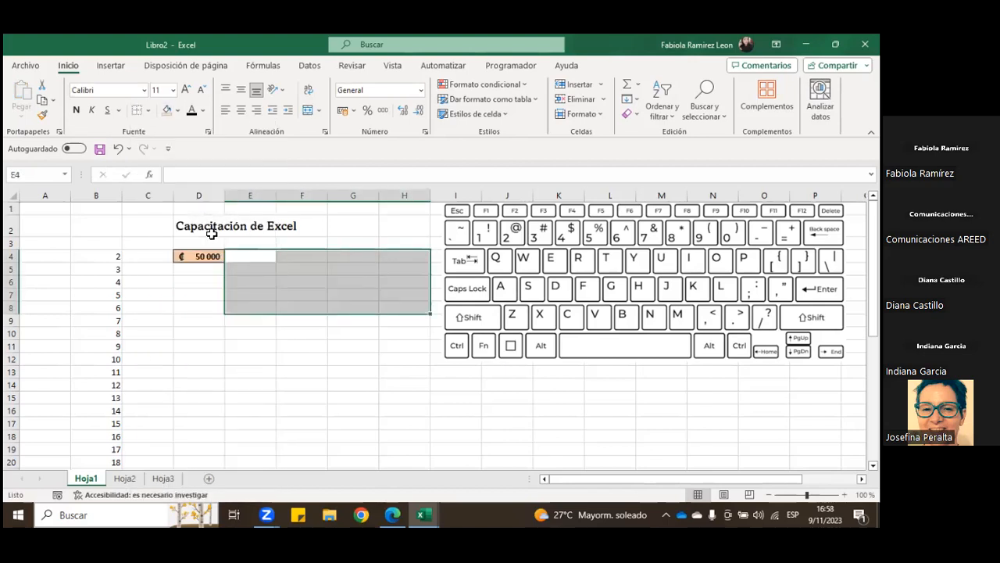
left_click(294, 292)
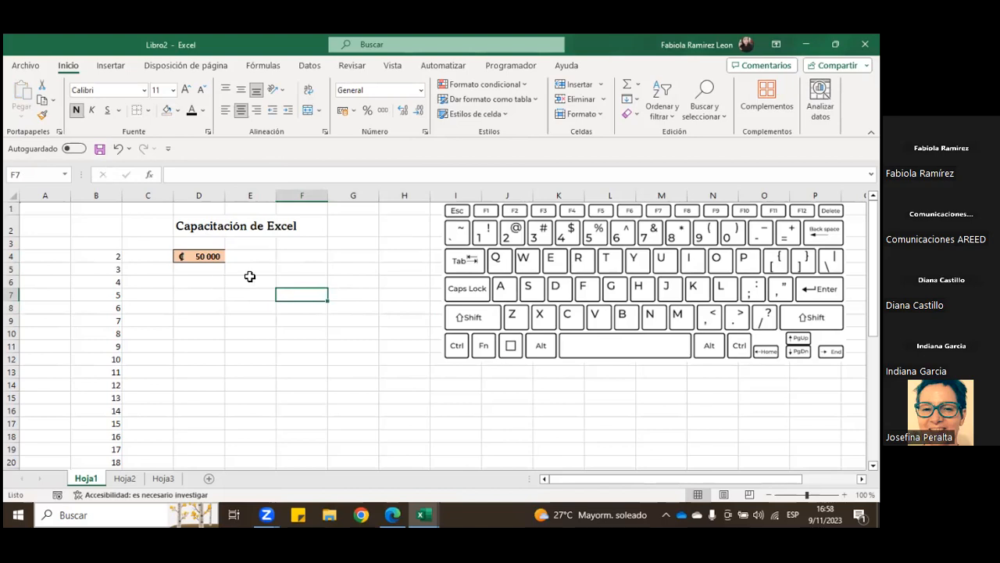
Step: Clear the contents of the whole number list in column B, starting at B4
left_click_drag(100, 258, 105, 445)
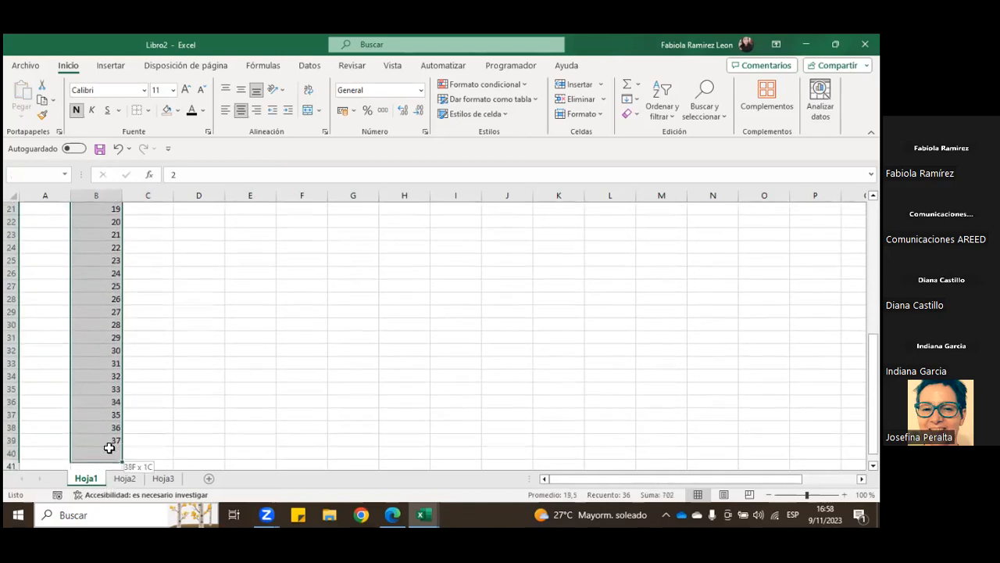
right_click(104, 440)
left_click(183, 222)
Step: Clear the contents of cell D4 and remove its fill color
left_click(195, 255)
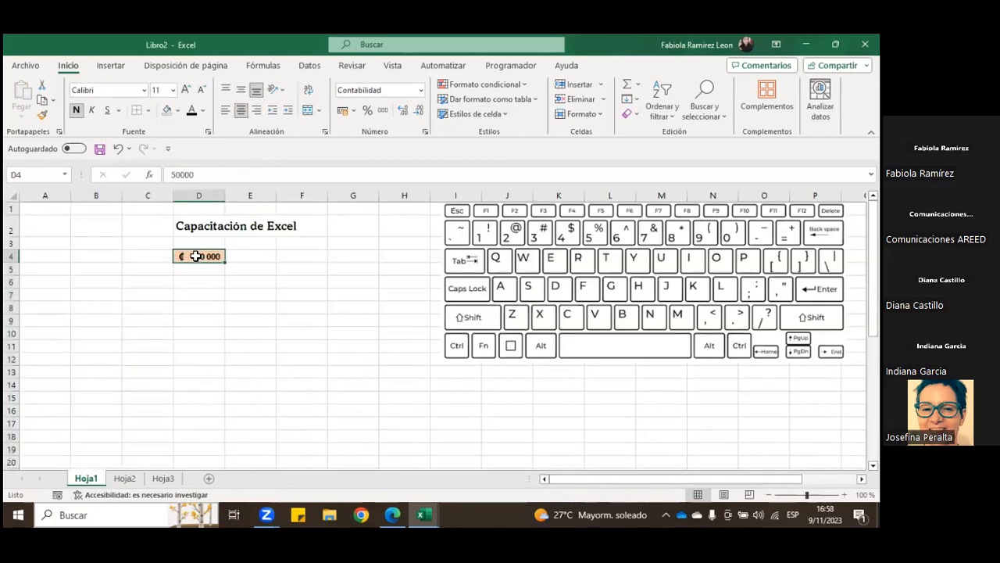
right_click(197, 256)
left_click(277, 280)
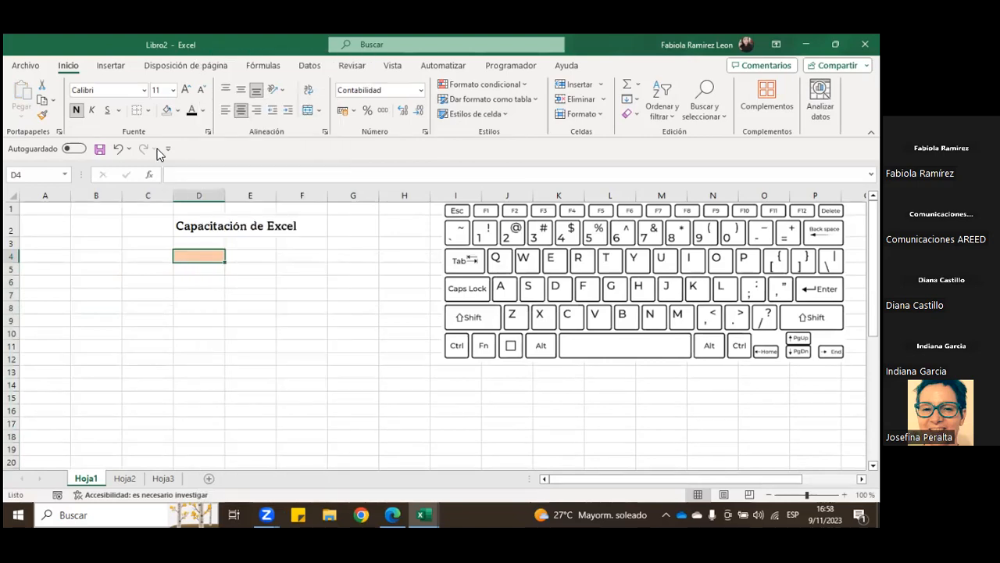
left_click(167, 111)
left_click(258, 295)
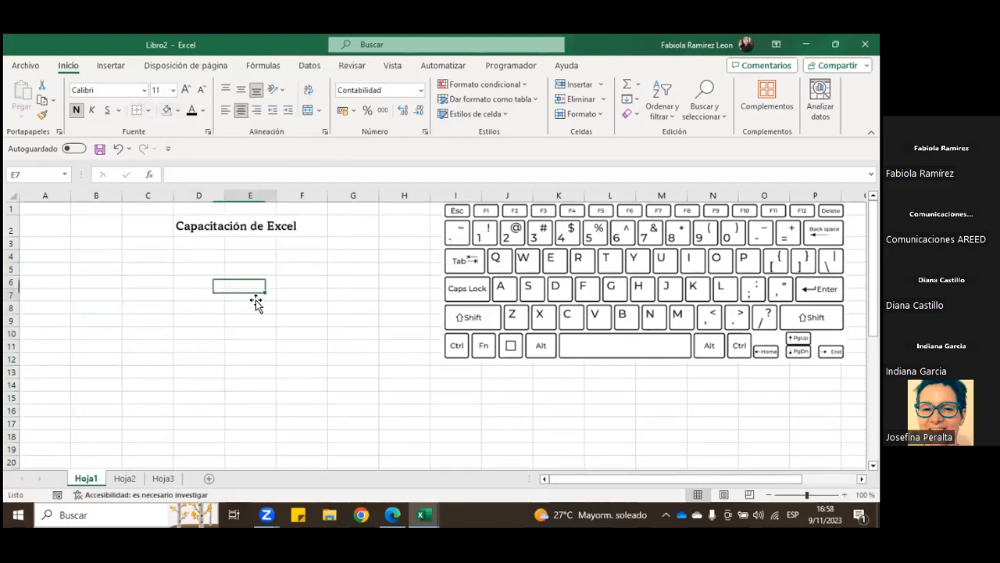
left_click(242, 227)
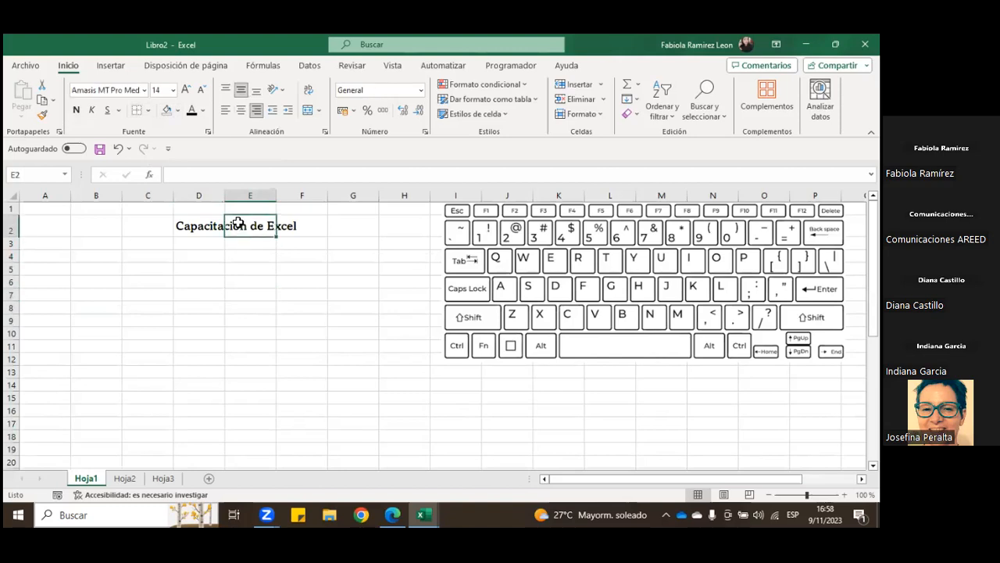
left_click(218, 227)
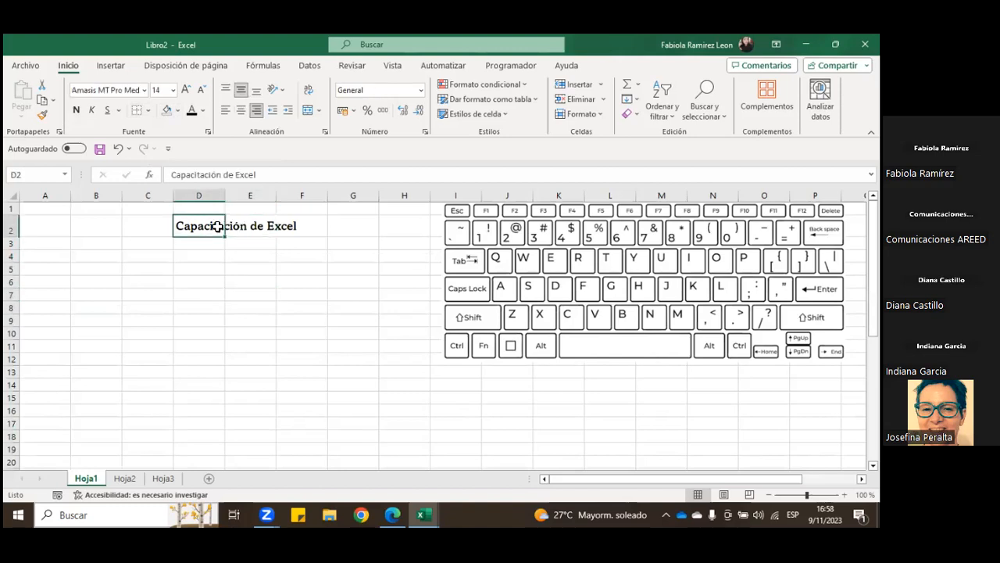
left_click(206, 267)
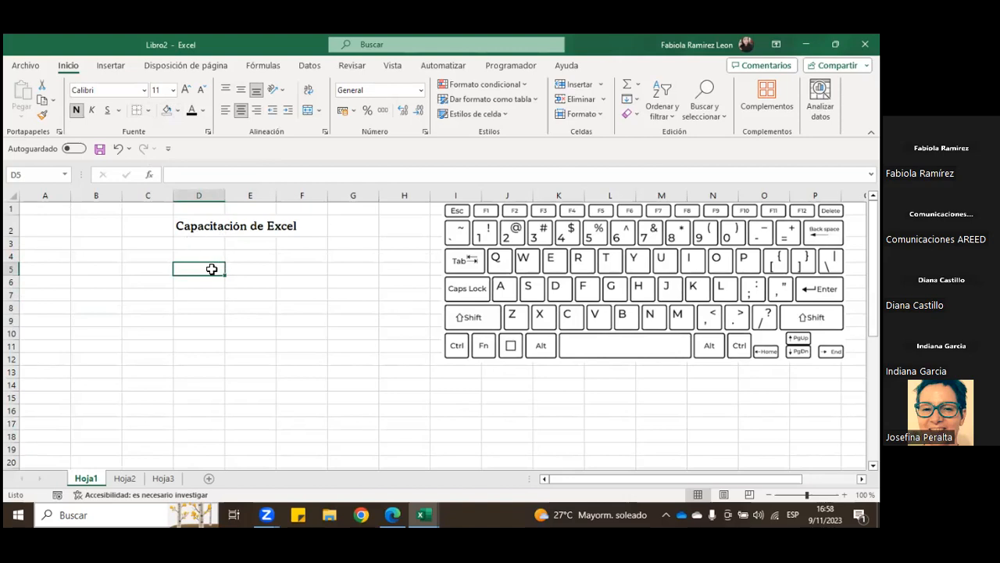
Step: Enter "Empresa los Patitos SA" in cell B4
left_click(73, 255)
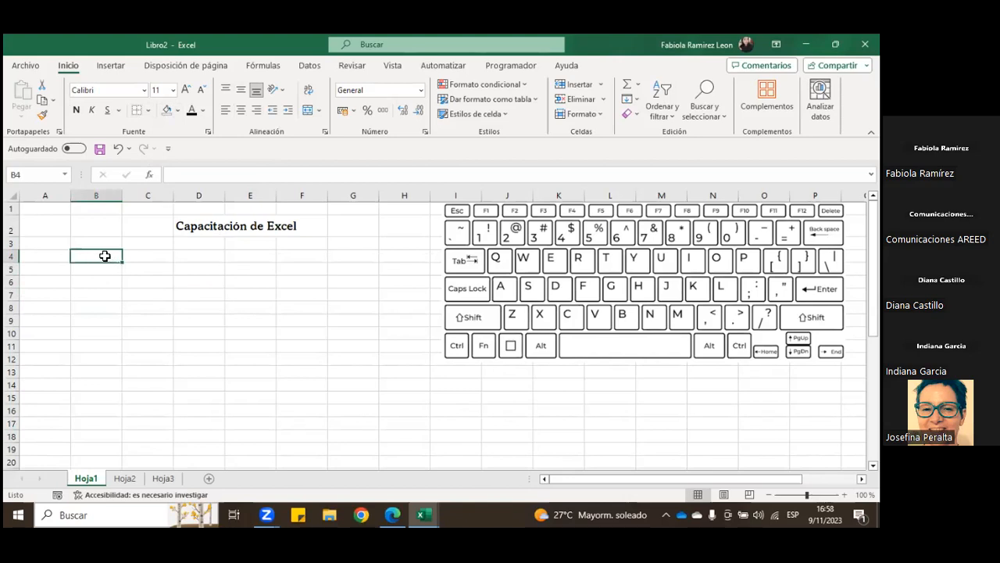
type("Empresa los Patitos SA")
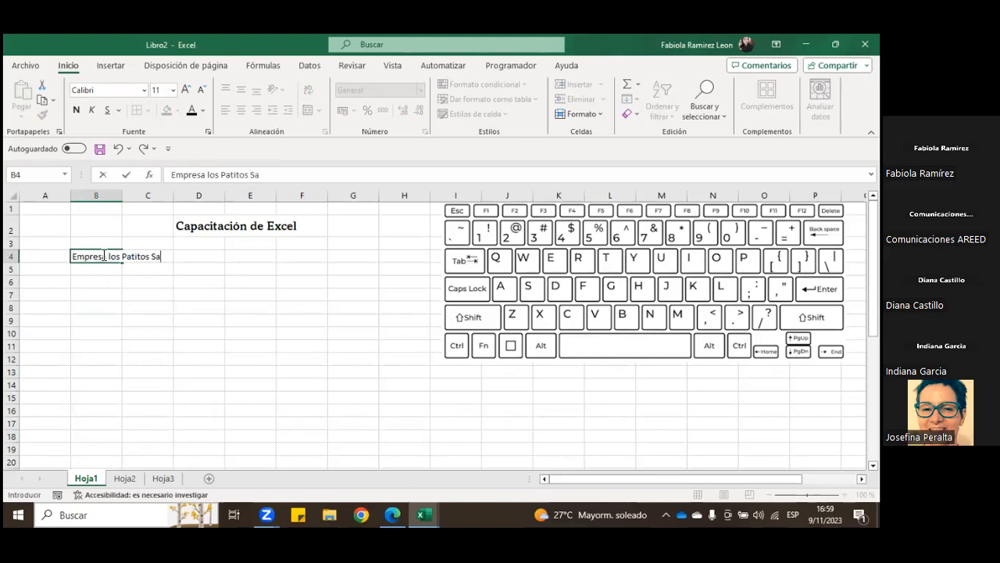
key("Return")
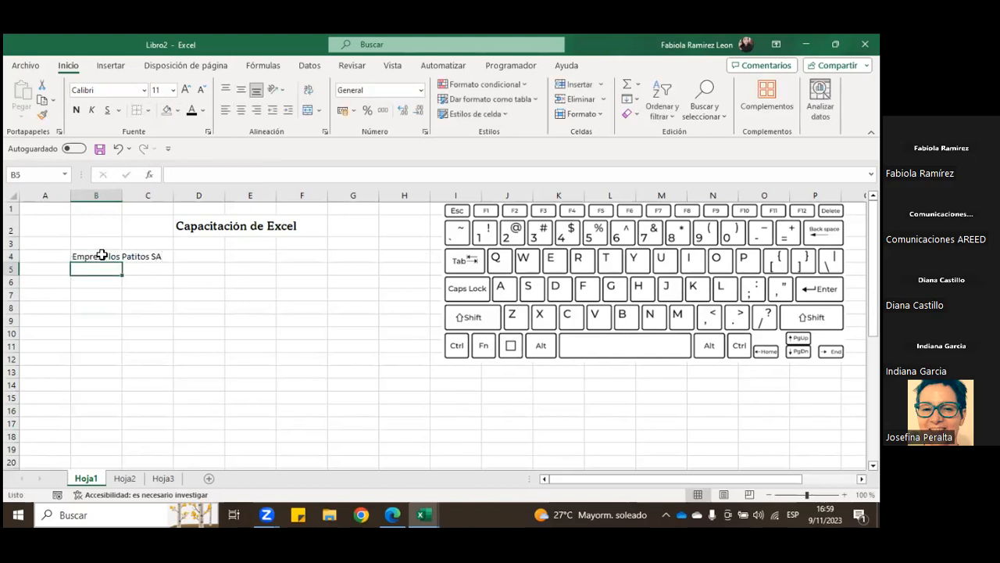
left_click(102, 256)
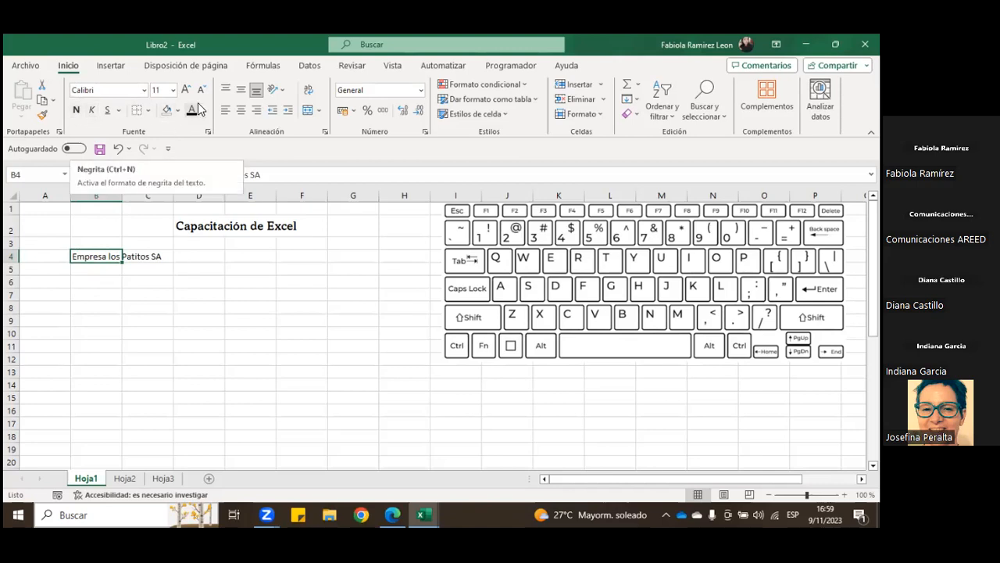
left_click(63, 294)
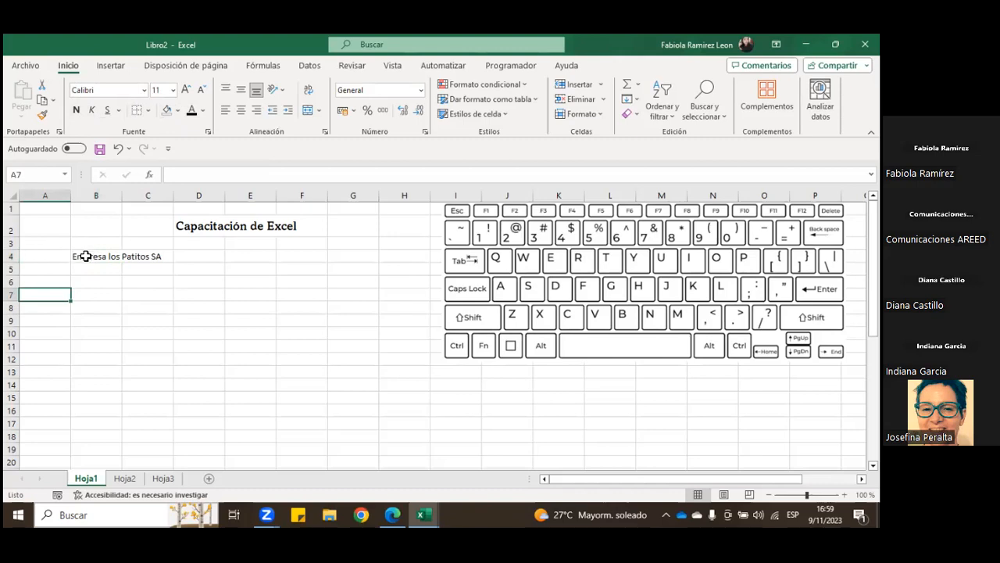
Step: Examine which cells in row 4 the company title occupies, checking B4 through E4
left_click_drag(91, 256, 256, 250)
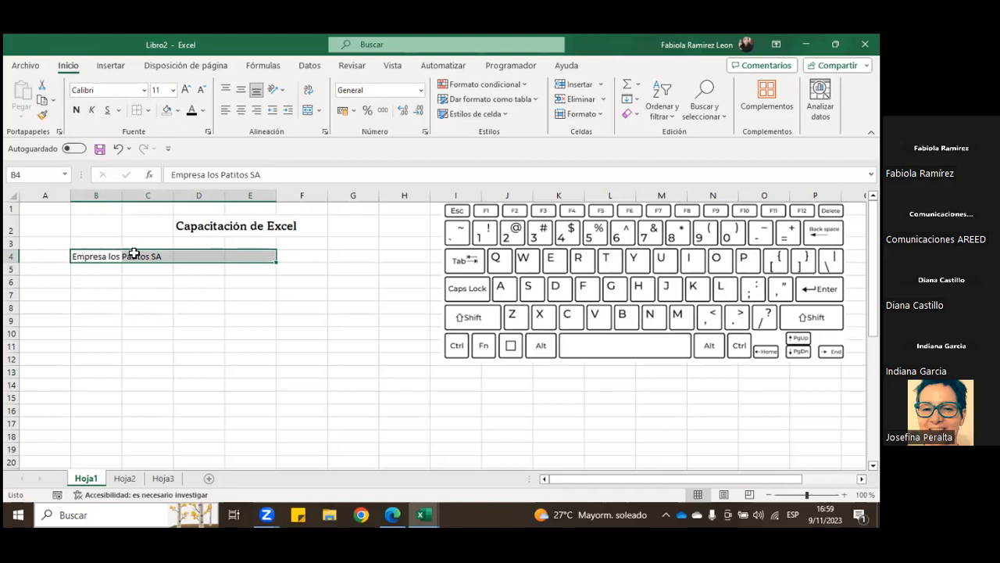
left_click_drag(101, 259, 268, 257)
left_click(177, 284)
left_click(90, 256)
left_click(187, 255)
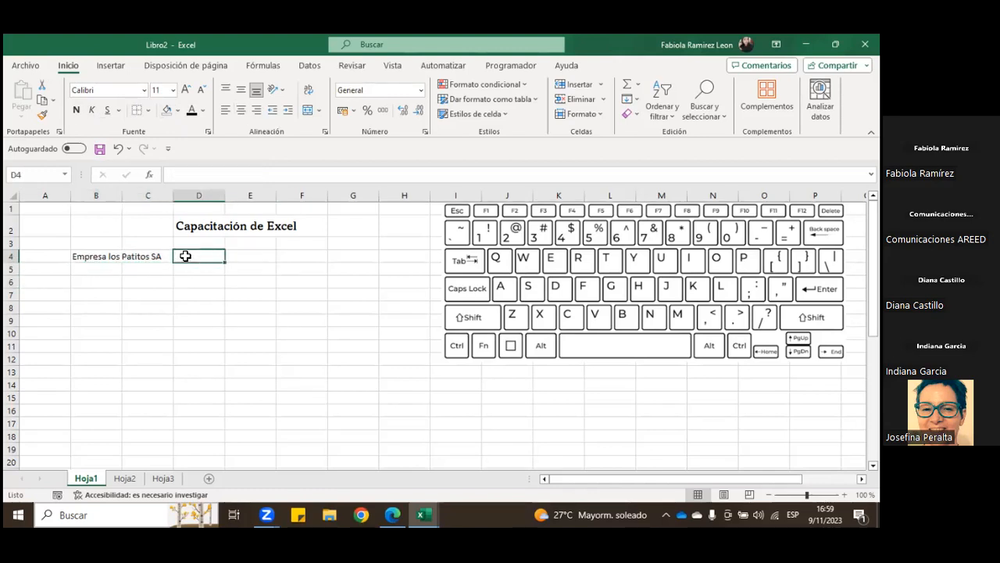
left_click(252, 257)
left_click_drag(85, 256, 234, 256)
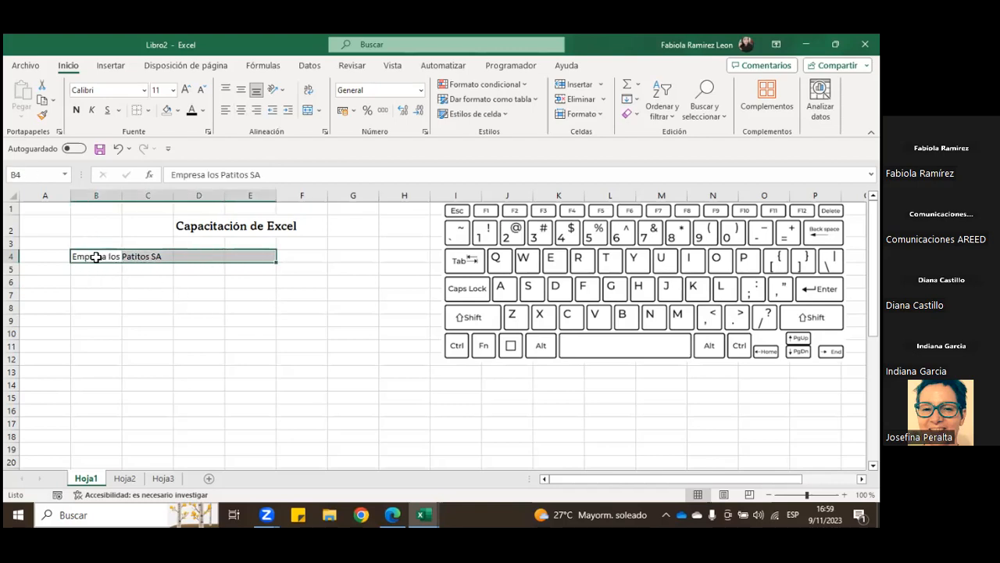
left_click(132, 291)
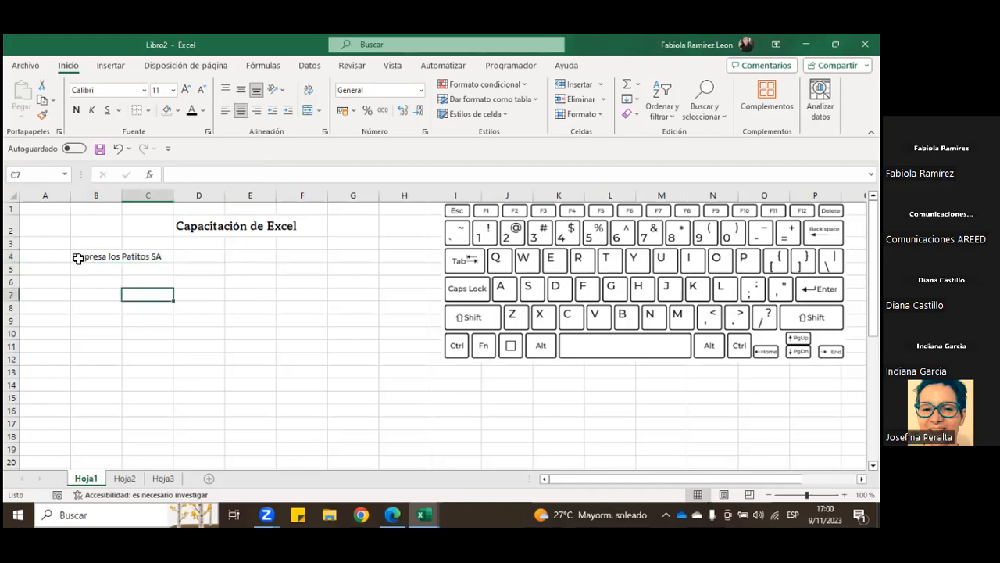
Step: Move the company title from B4 to A4, and merge and center it across A4:F4
left_click(78, 258)
left_click_drag(89, 252, 61, 263)
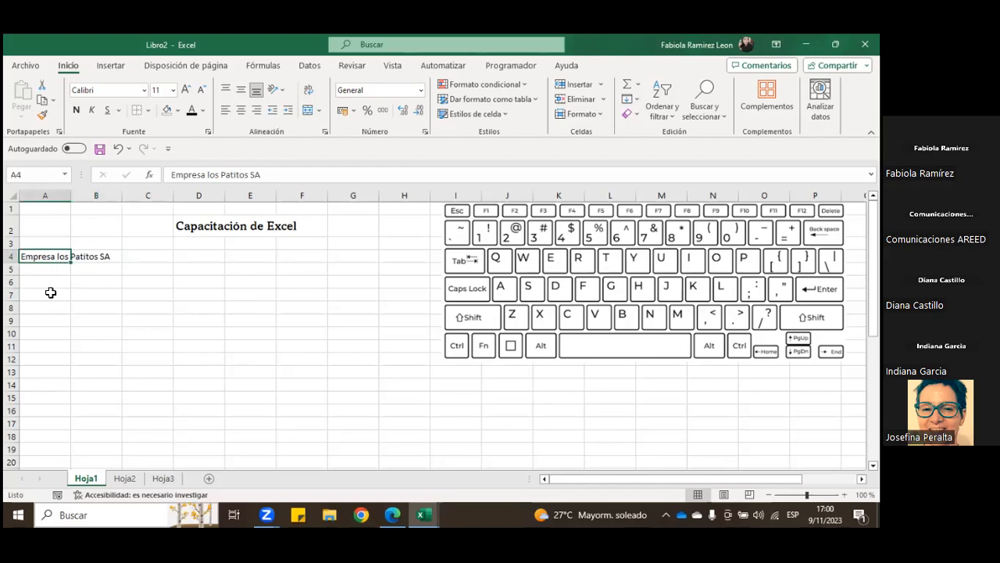
left_click_drag(49, 260, 281, 261)
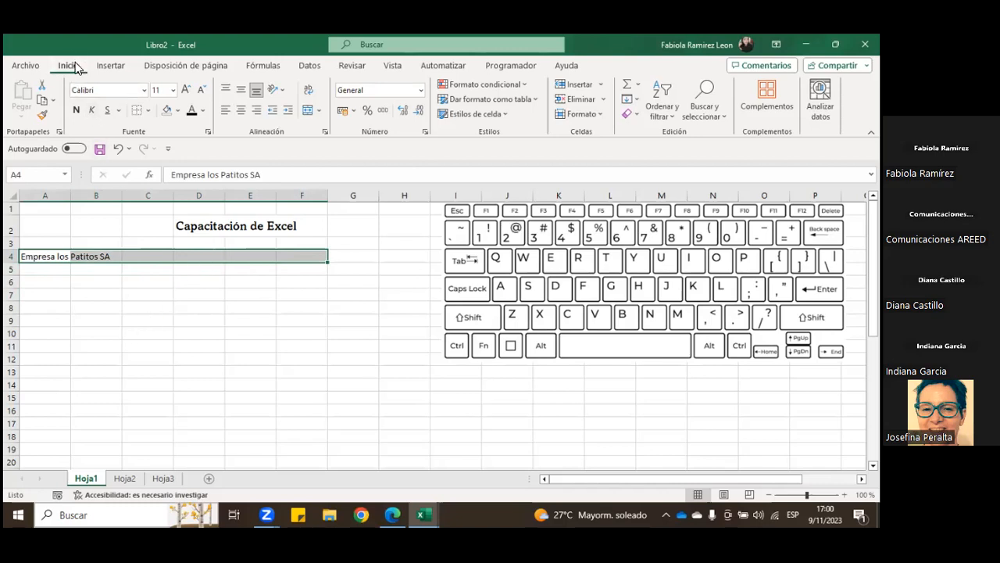
left_click(321, 111)
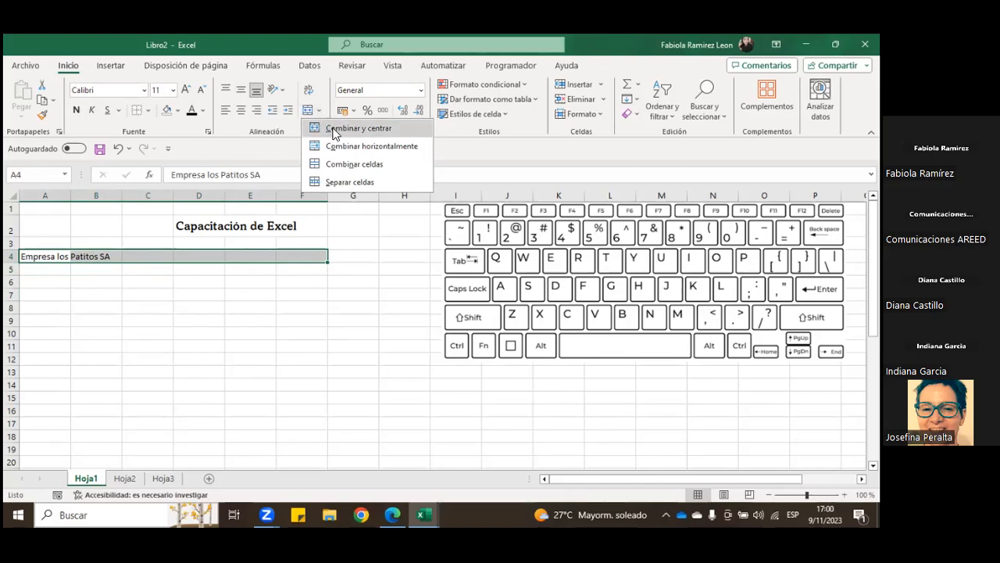
left_click(333, 130)
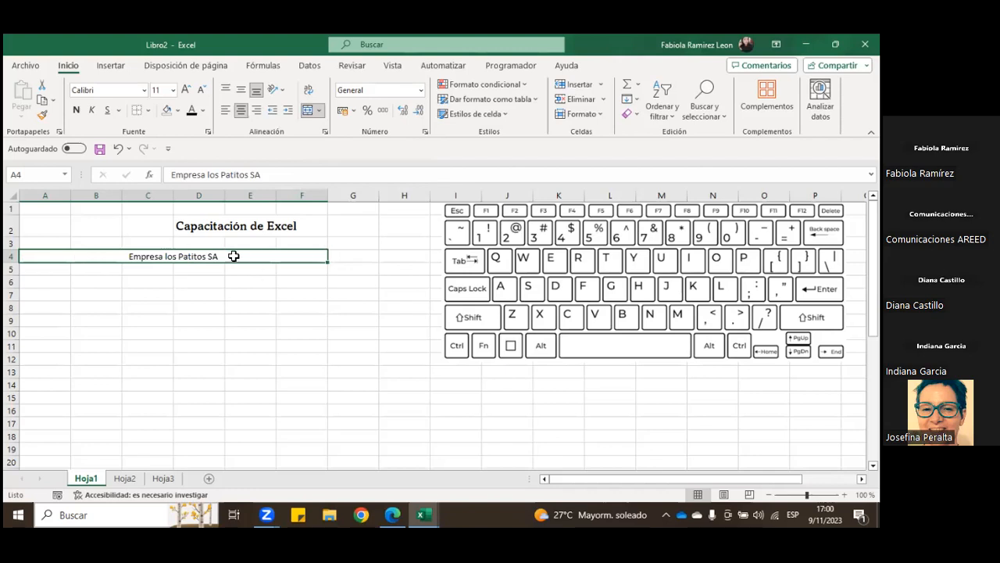
left_click(228, 309)
Step: Align the company title vertically to the middle and separate the merged cells A4:F4
left_click(196, 255)
left_click(241, 92)
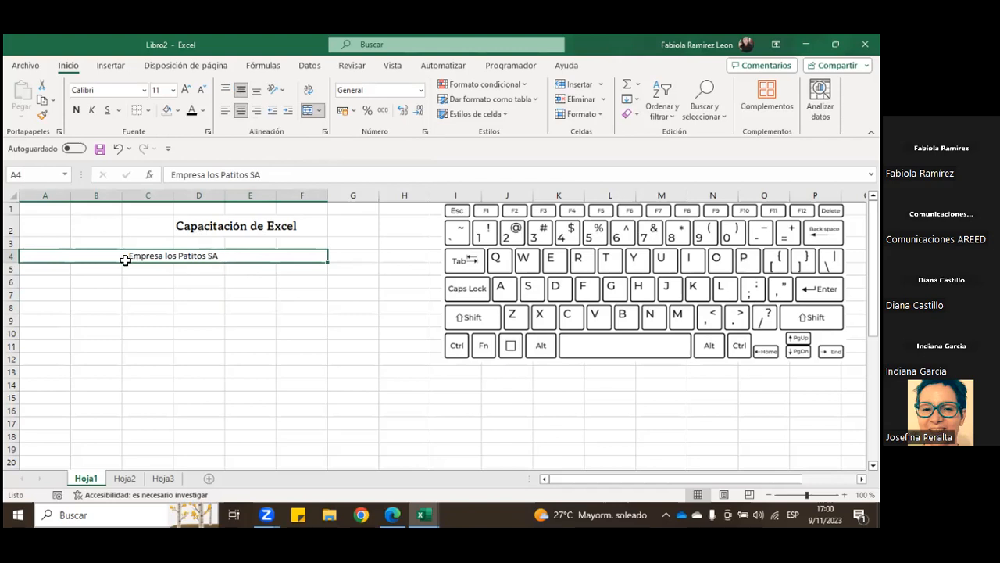
left_click(318, 108)
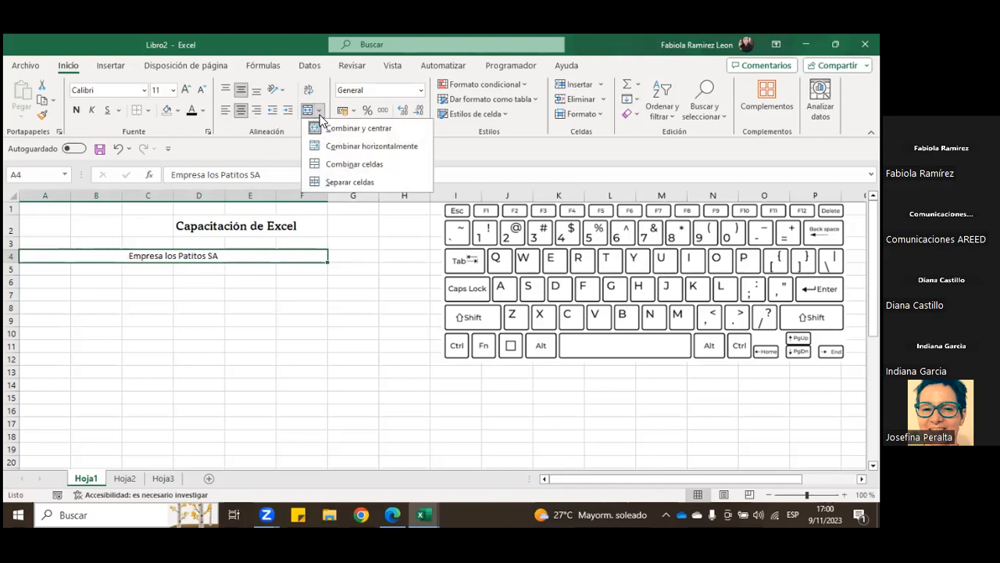
left_click(336, 181)
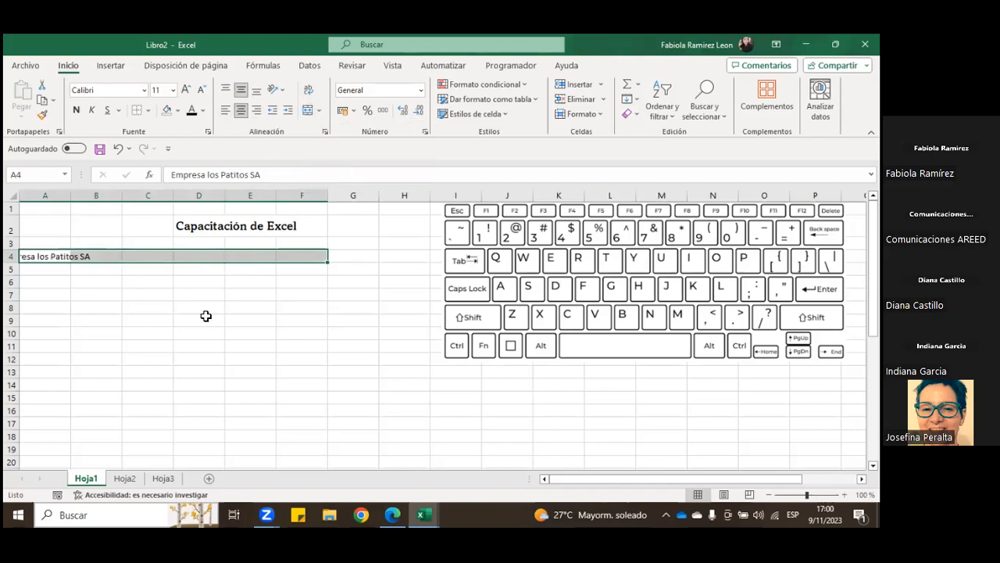
Step: Merge the multi-row range A4:E7 into one cell with plain Merge Cells, and separate it again
left_click_drag(47, 256, 239, 296)
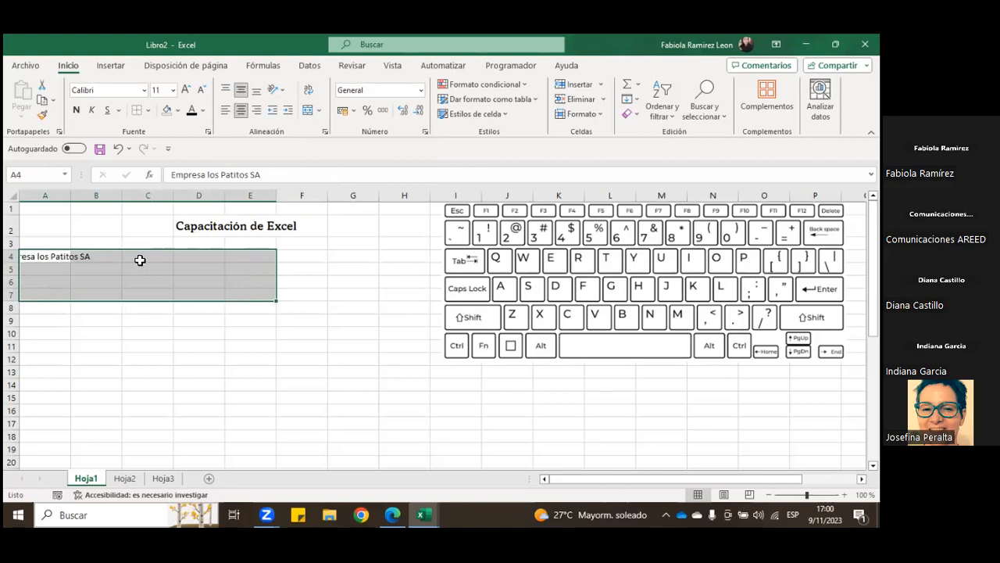
left_click_drag(28, 256, 226, 299)
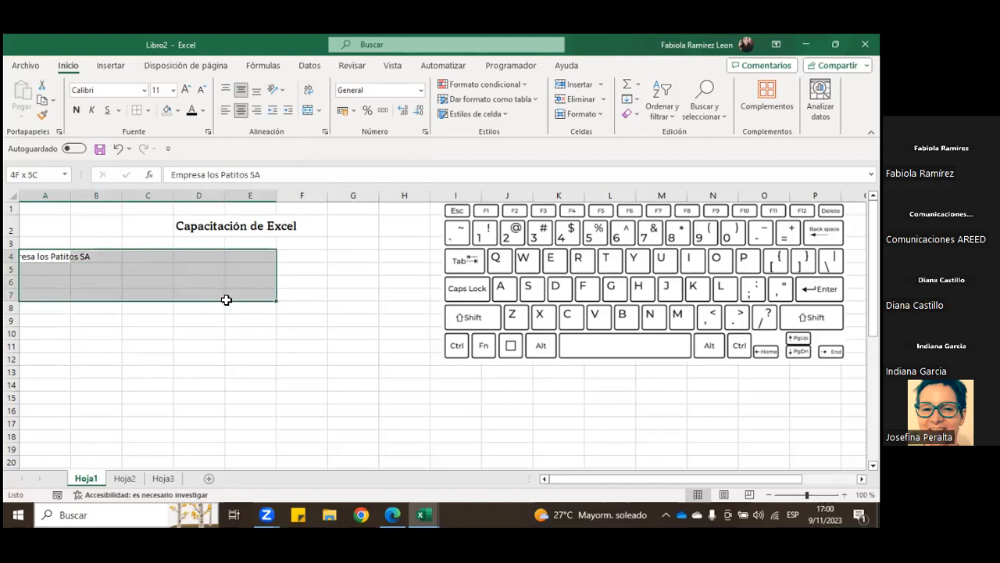
left_click(319, 110)
left_click(321, 158)
left_click(186, 332)
left_click(139, 266)
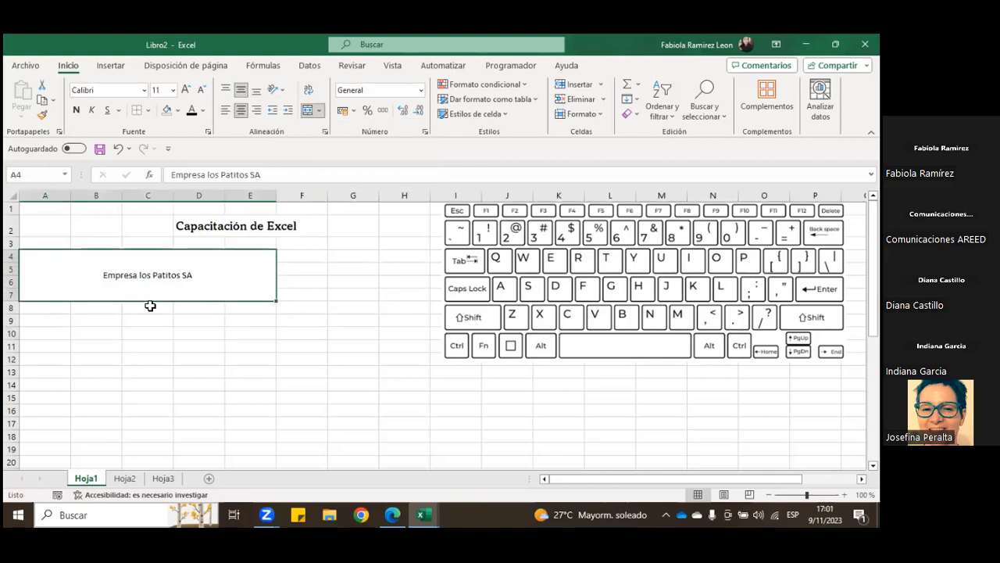
left_click(318, 110)
left_click(349, 182)
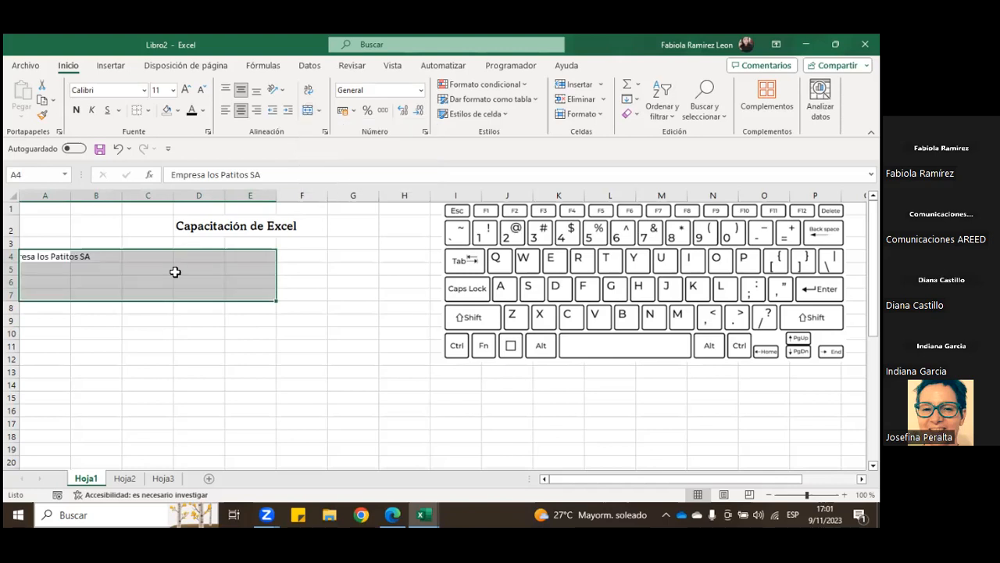
Step: Merge the range A4:E7 horizontally so that each row becomes its own merged cell
left_click_drag(49, 258, 250, 291)
left_click(318, 110)
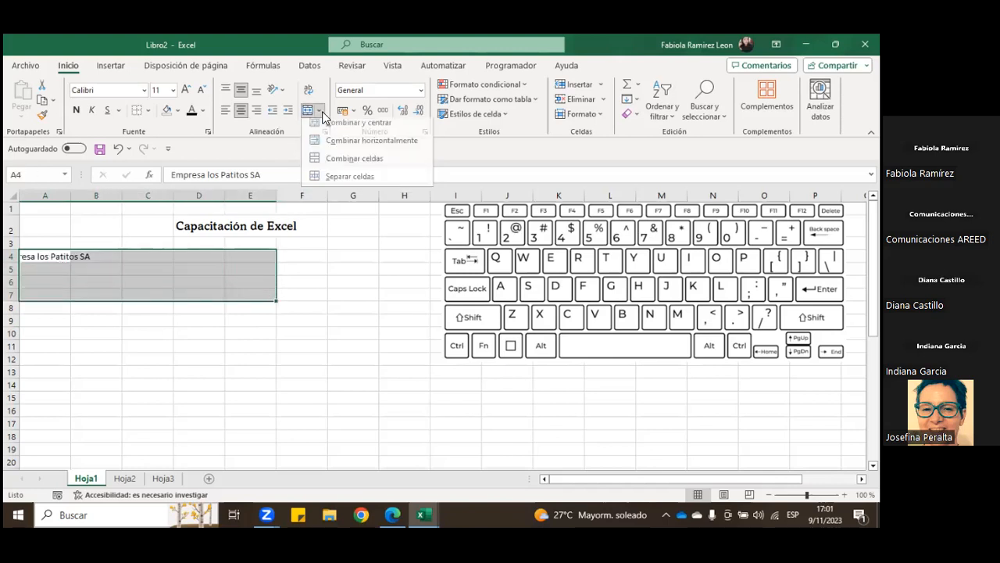
left_click(345, 152)
left_click(315, 286)
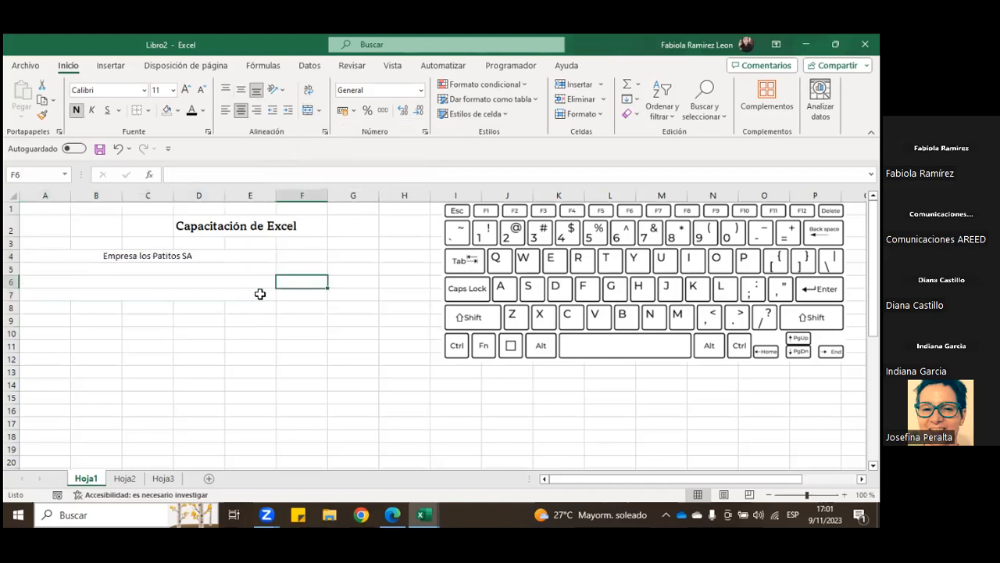
Step: Examine how rows 4 to 7 are merged by moving through them one at a time
left_click(128, 267)
left_click(128, 257)
key("Down")
key("Down")
key("Down")
key("Up")
key("Up")
key("Up")
key("Down")
key("Down")
key("Down")
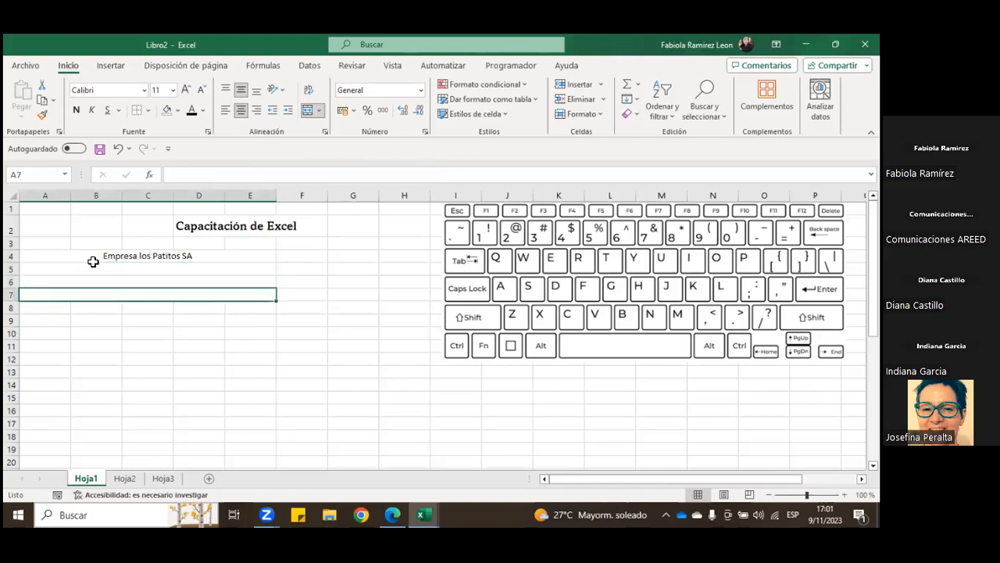
Step: Separate the horizontally merged cells in rows 4 to 7 of columns A to E
left_click_drag(78, 256, 223, 286)
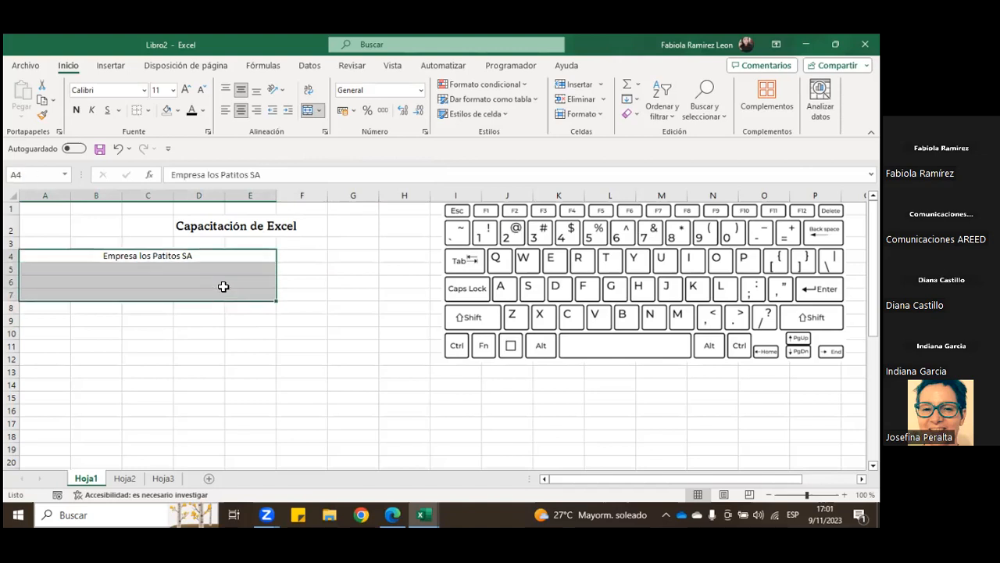
left_click(319, 111)
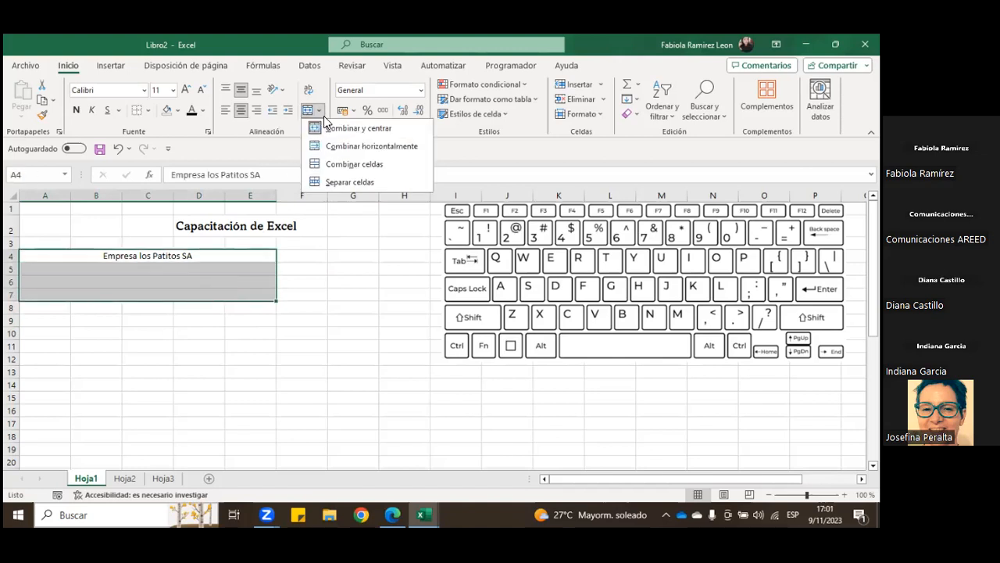
left_click(338, 187)
left_click(149, 270)
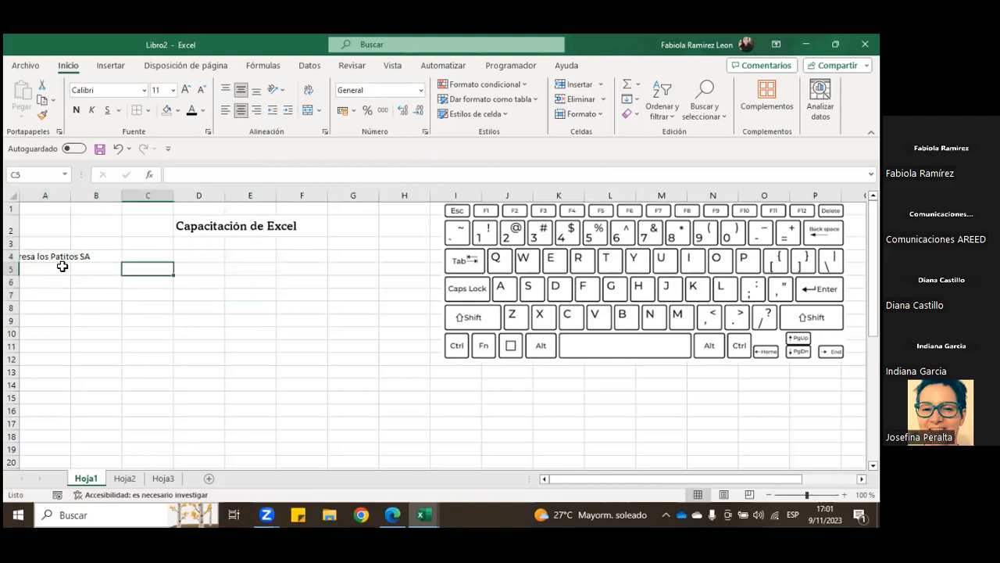
Step: Merge and center the company title across A4:F4 and set its font to Amasis MT Pro Black
left_click_drag(37, 255, 288, 254)
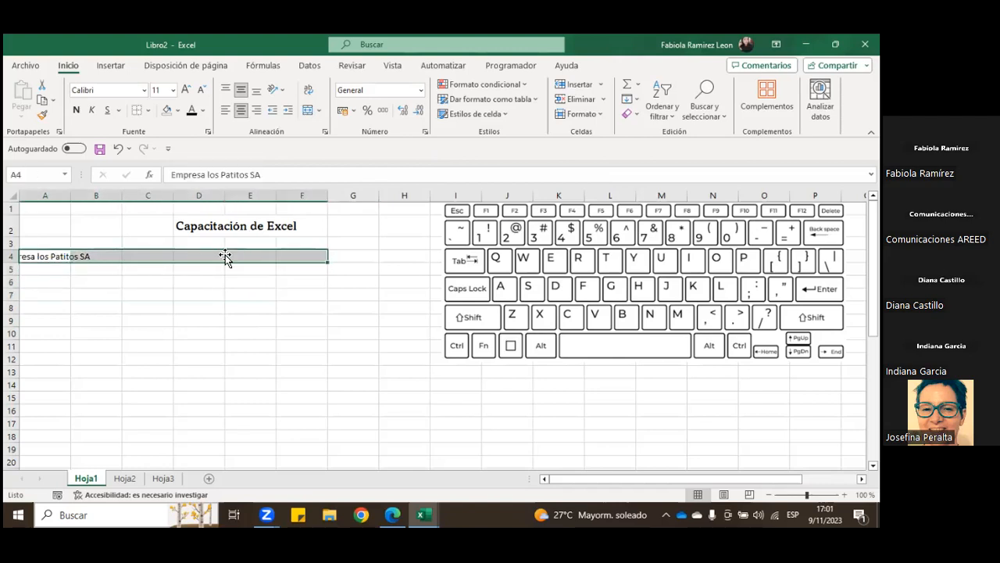
left_click(307, 110)
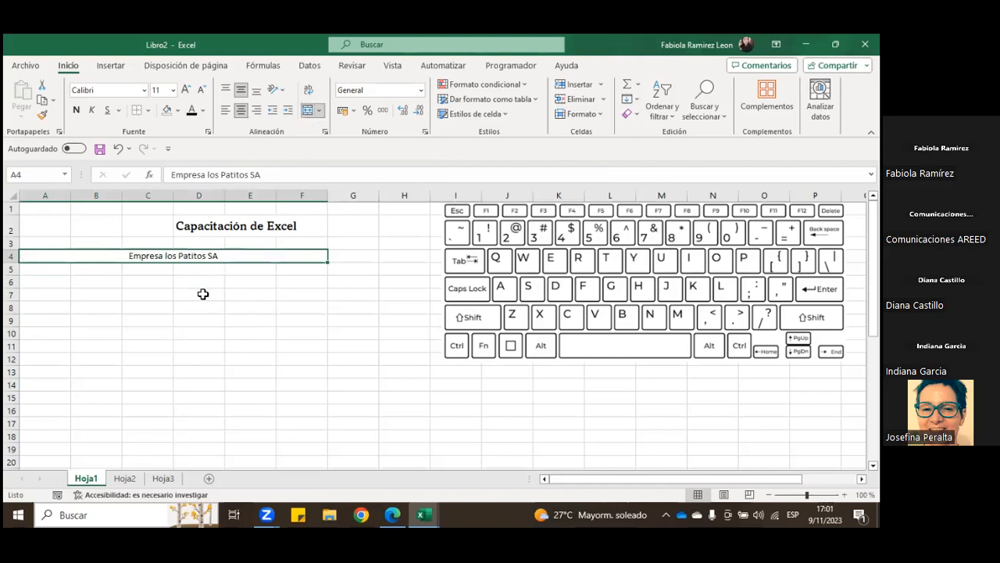
left_click(143, 91)
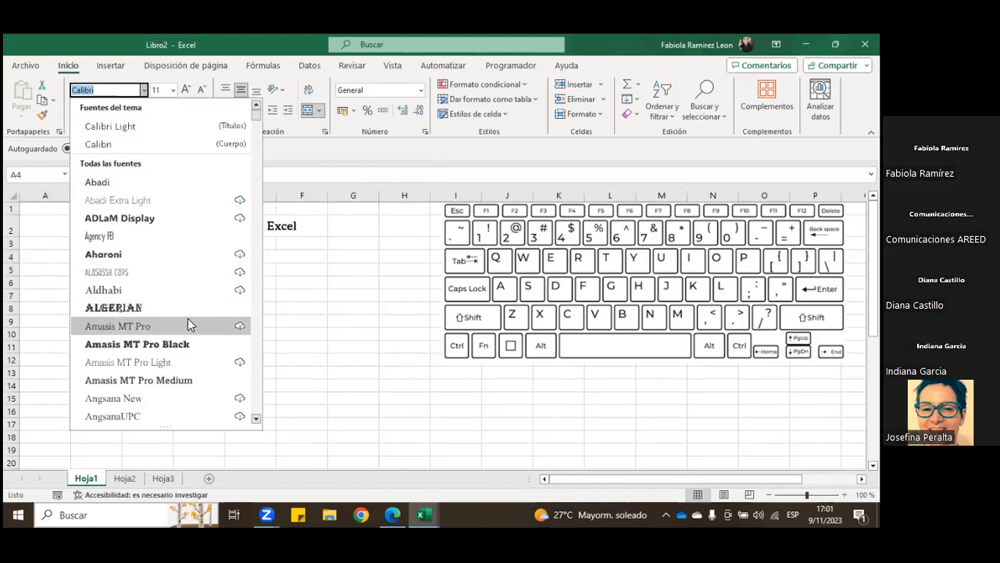
left_click(184, 344)
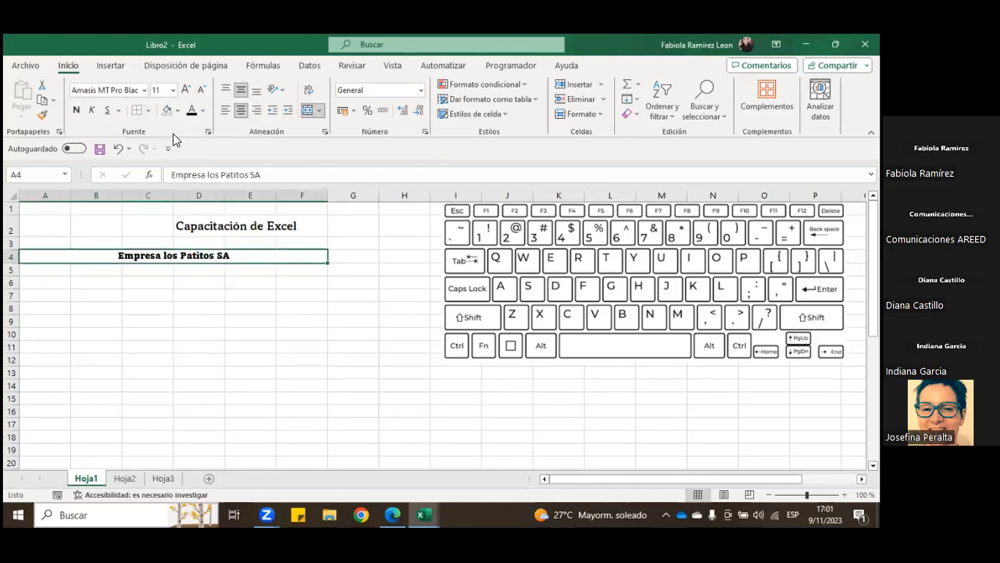
Step: Increase the company title's font size to 14 and fill its merged cell with light orange
left_click(185, 89)
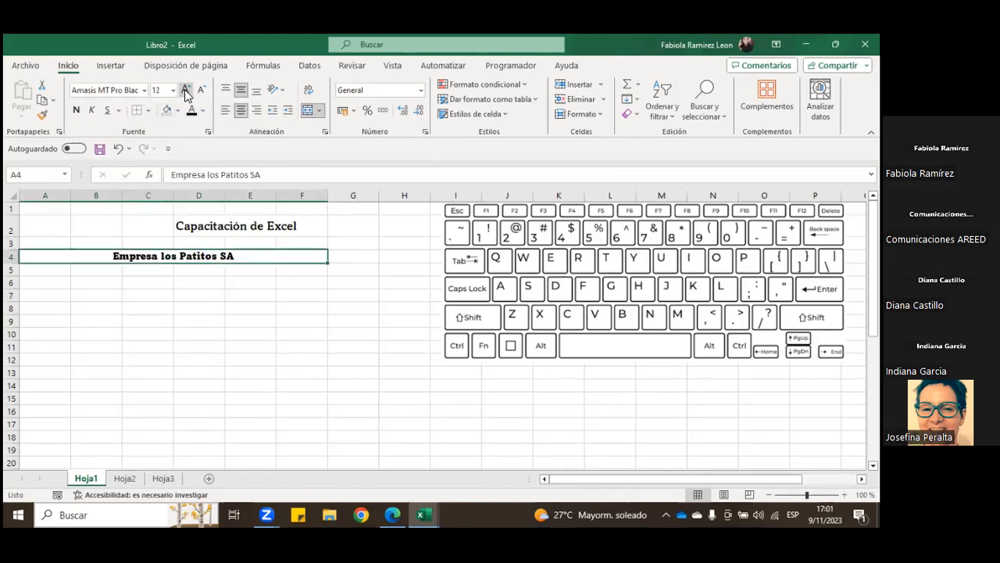
left_click(186, 89)
left_click(178, 110)
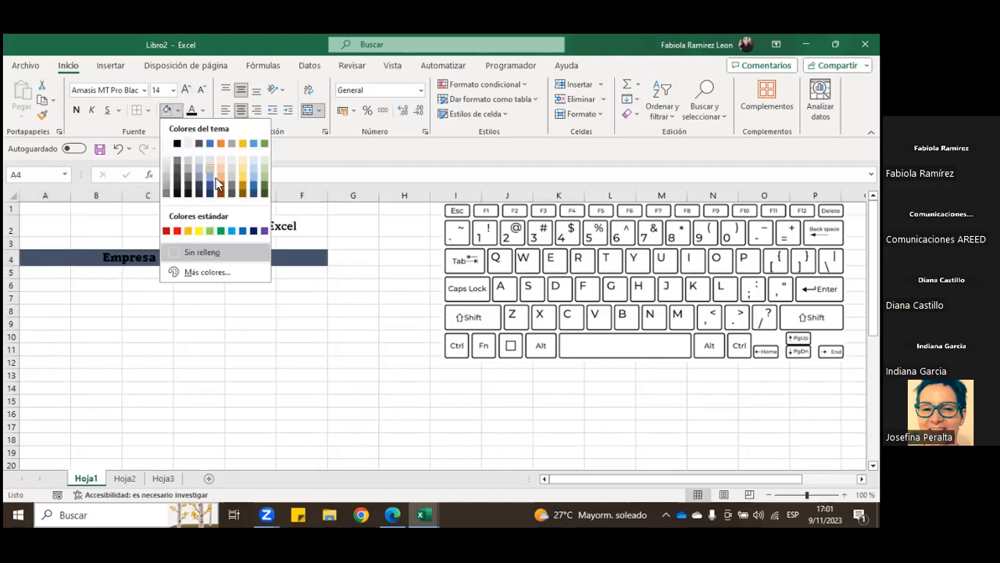
left_click(225, 160)
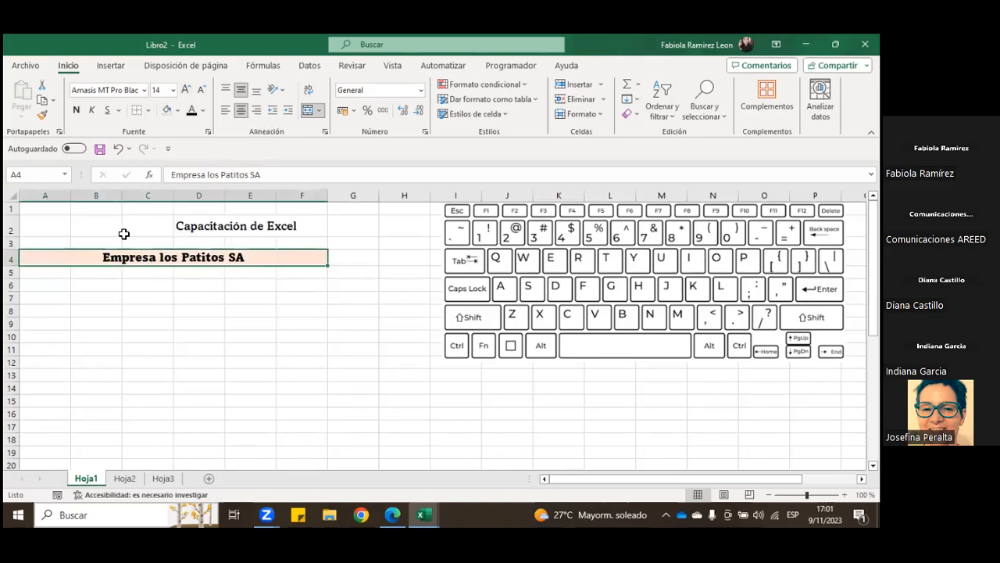
left_click(65, 272)
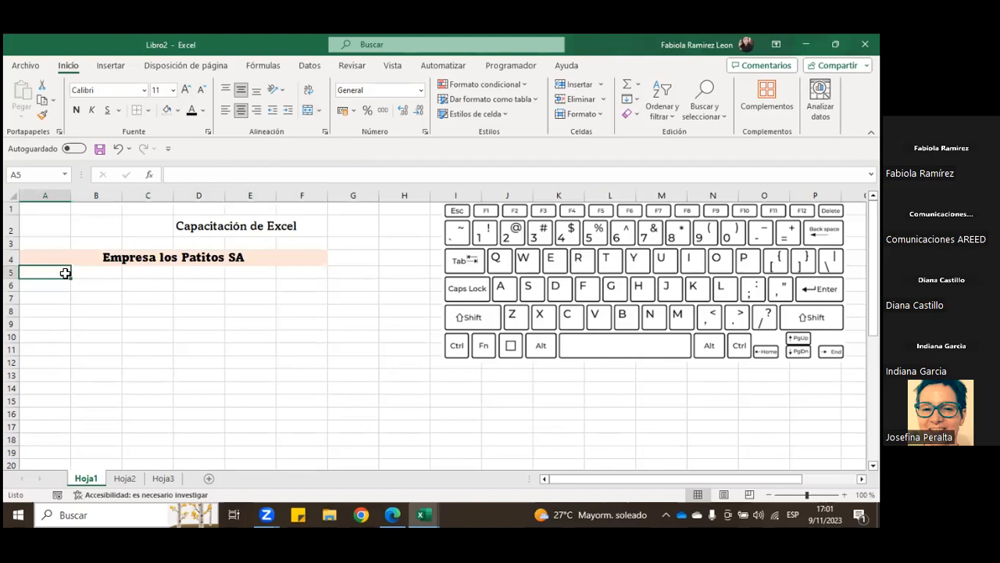
left_click(57, 257)
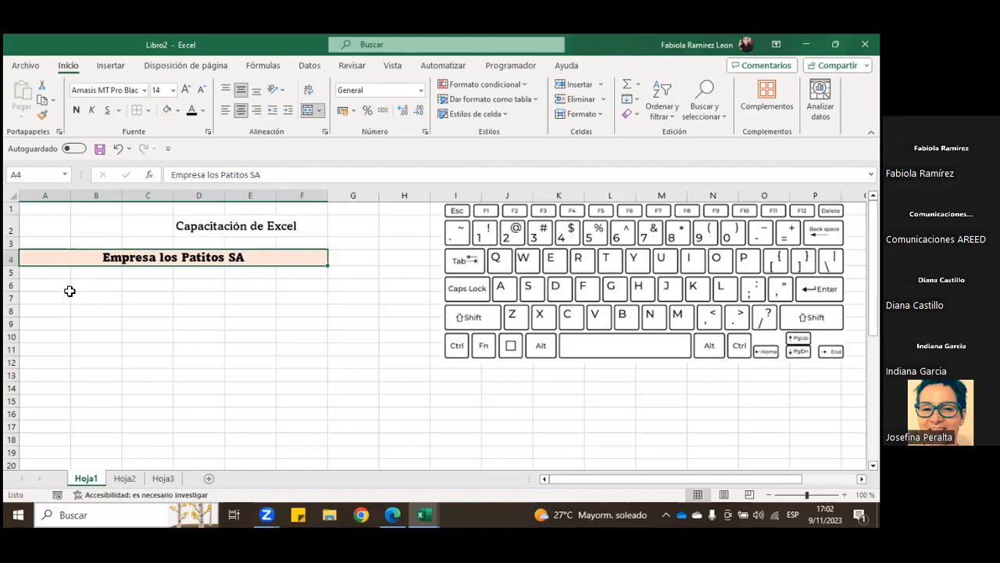
left_click(67, 289)
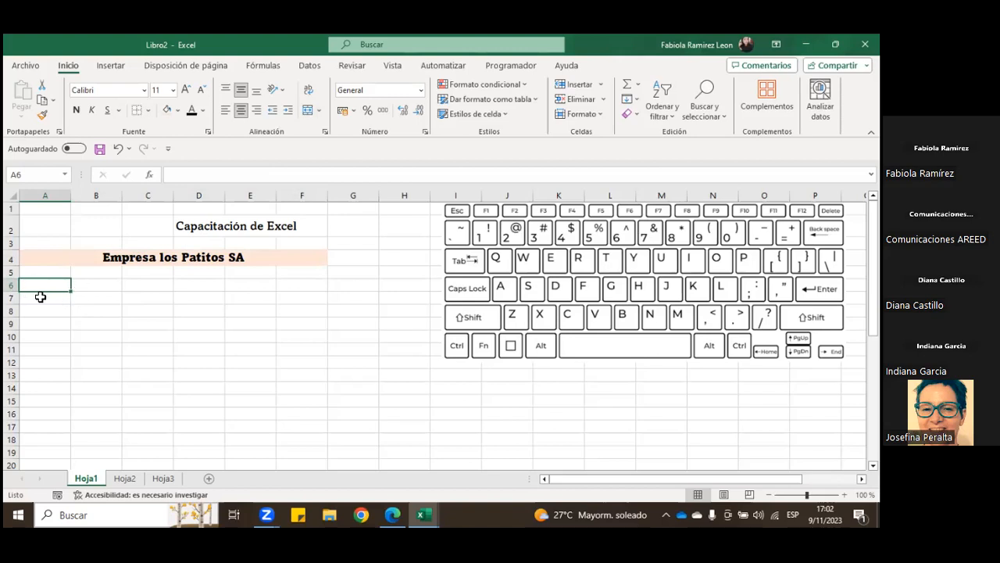
left_click_drag(96, 286, 177, 336)
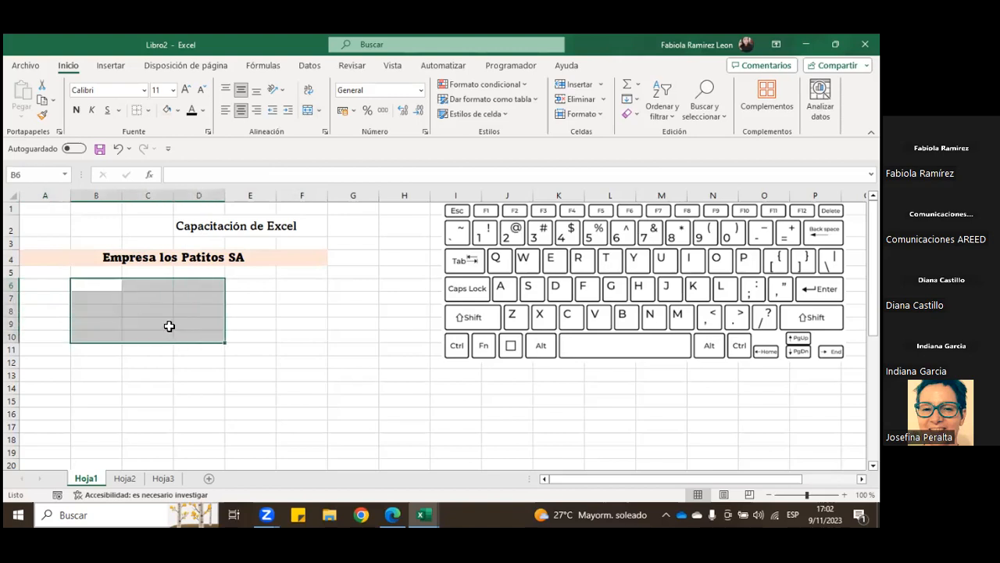
left_click_drag(100, 286, 199, 336)
left_click(53, 286)
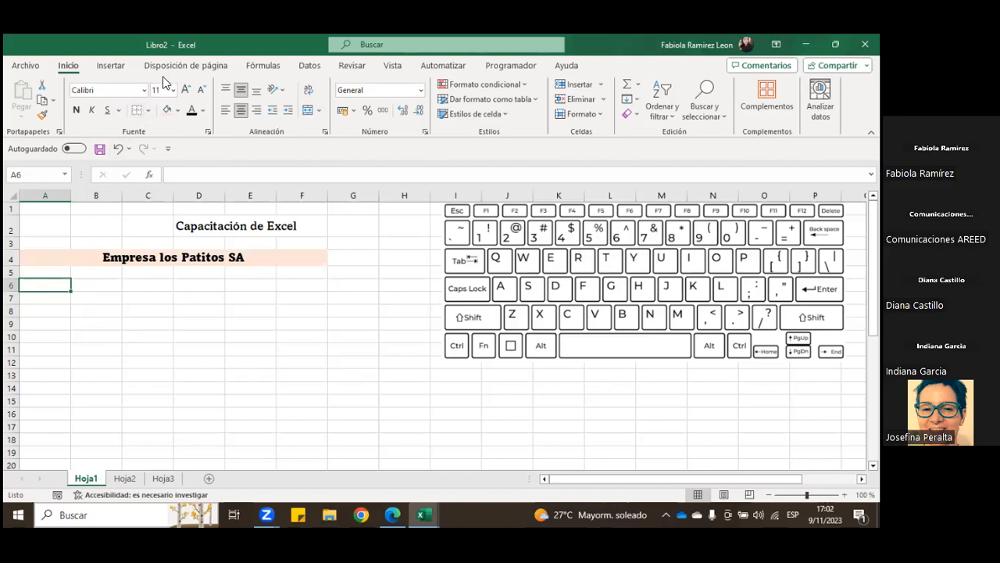
key("ctrl+u")
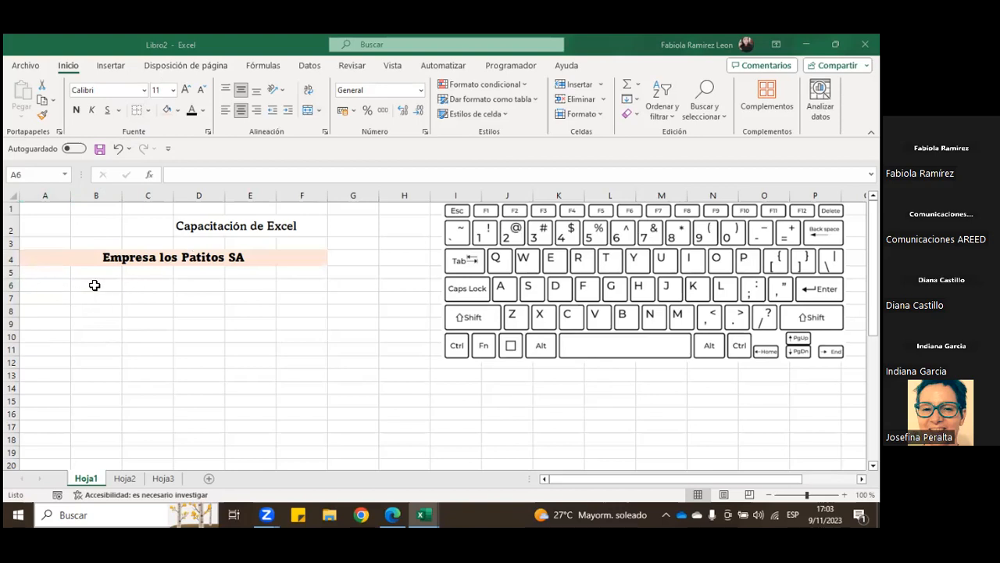
Step: Set the height of row 6 to 25
left_click(90, 285)
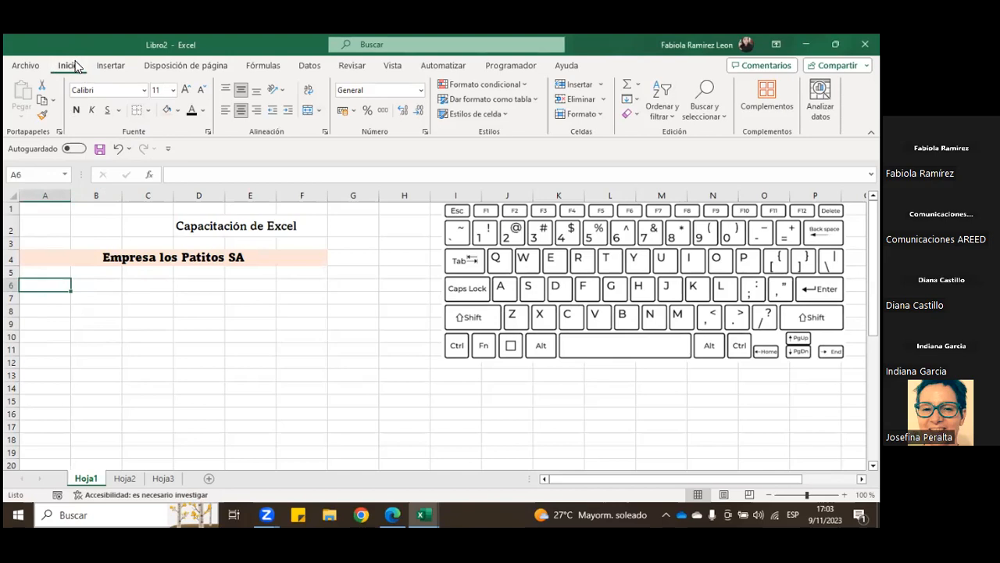
left_click(599, 116)
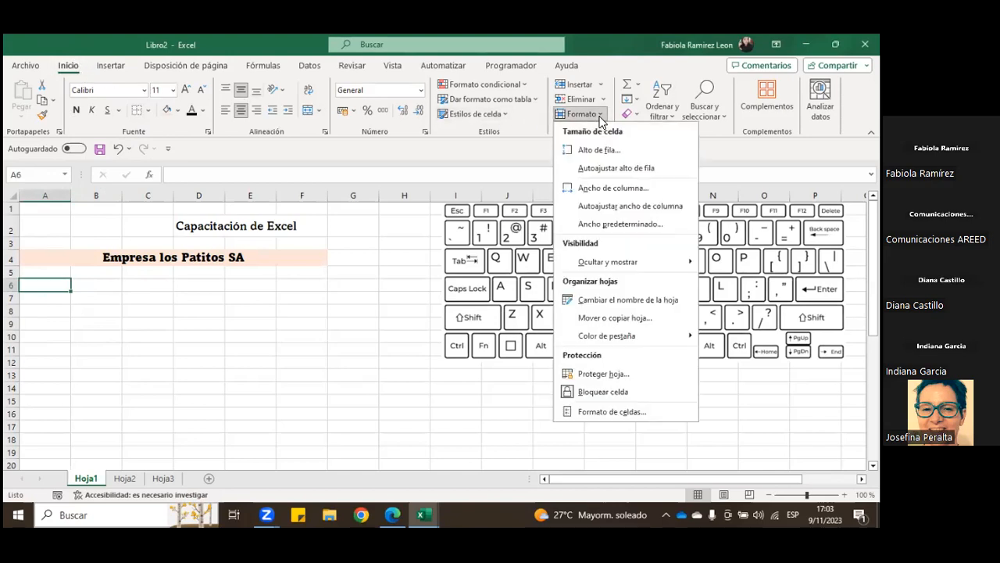
left_click(600, 151)
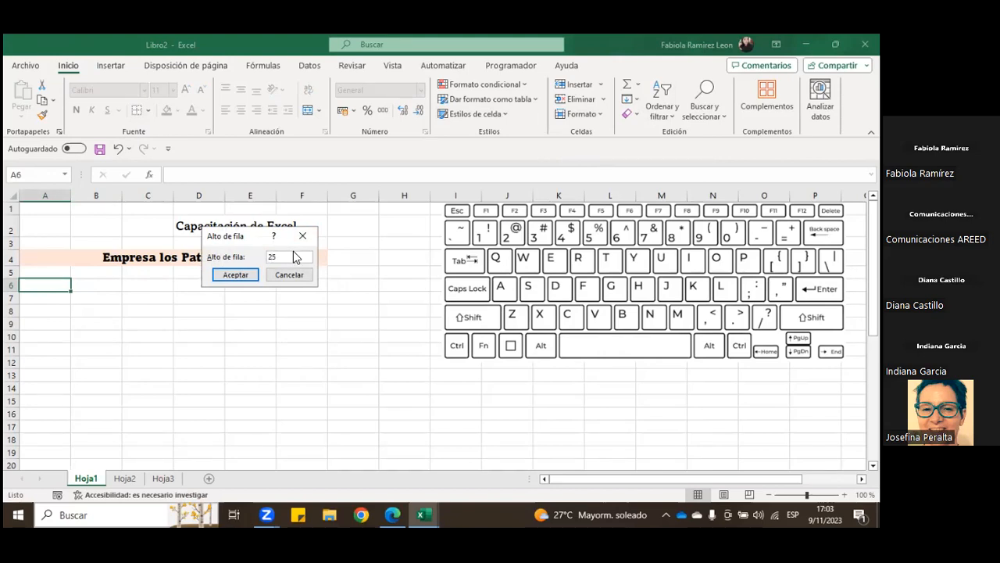
left_click(238, 275)
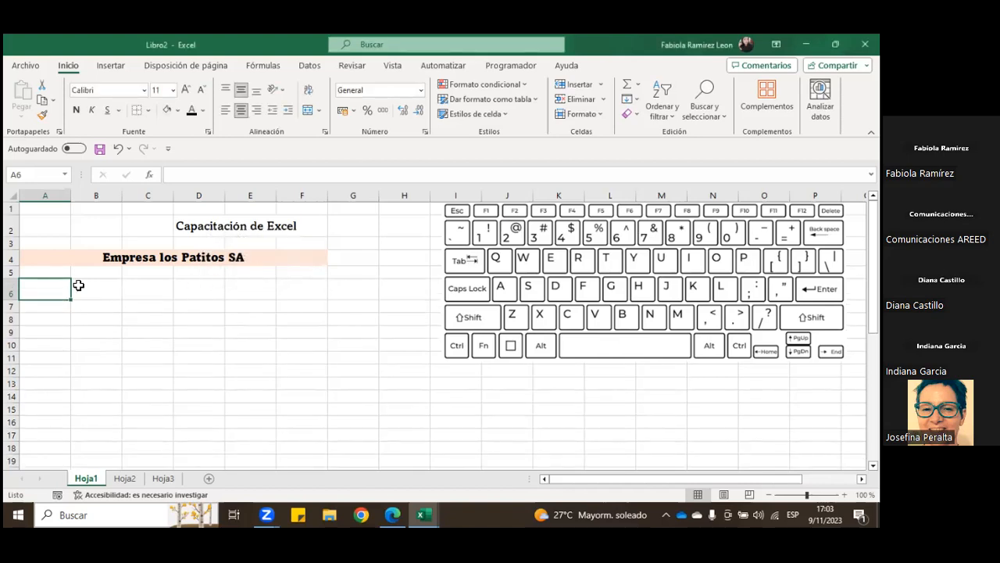
Step: Make row 7 taller by moving its lower boundary, and undo that height change
left_click(53, 317)
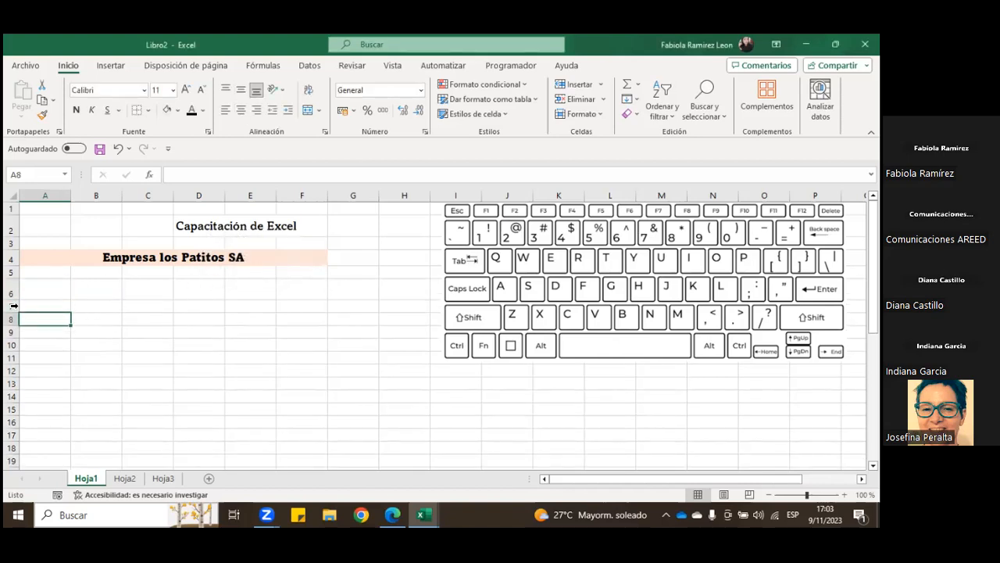
left_click(14, 306)
left_click(32, 307)
left_click_drag(11, 311, 11, 327)
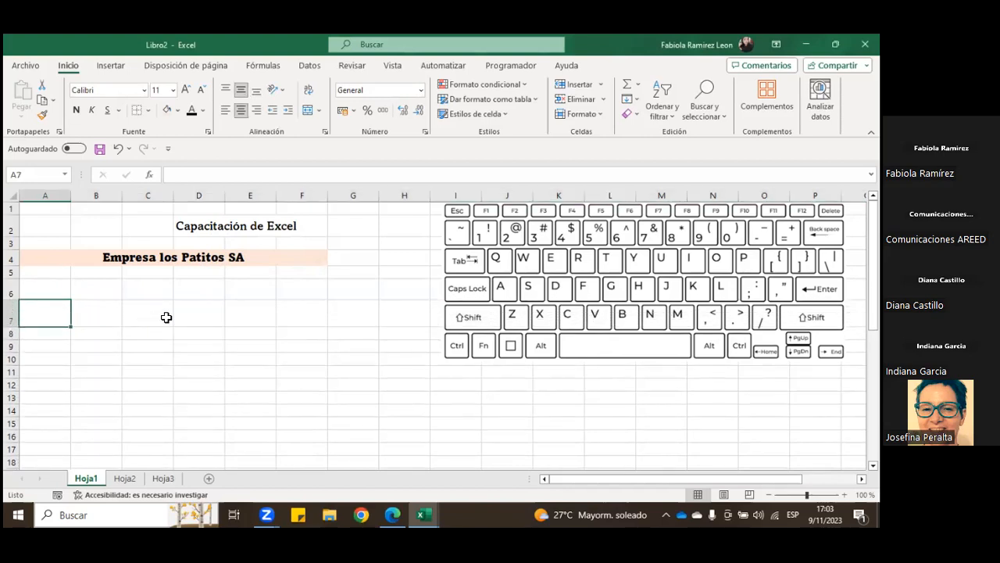
left_click(116, 147)
left_click_drag(140, 315, 259, 395)
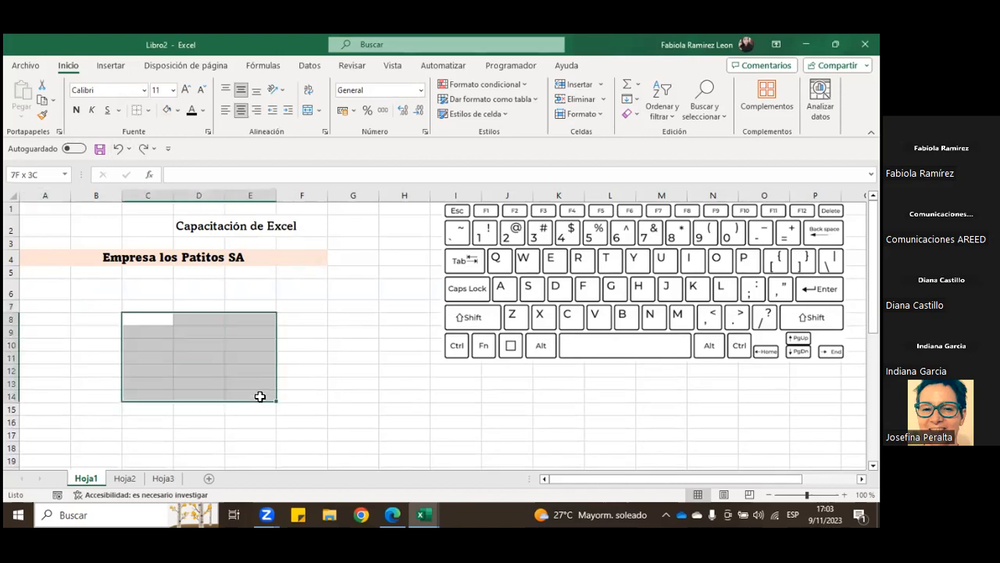
left_click(76, 324)
Step: Check the current width of column A without changing it
left_click_drag(42, 286, 67, 288)
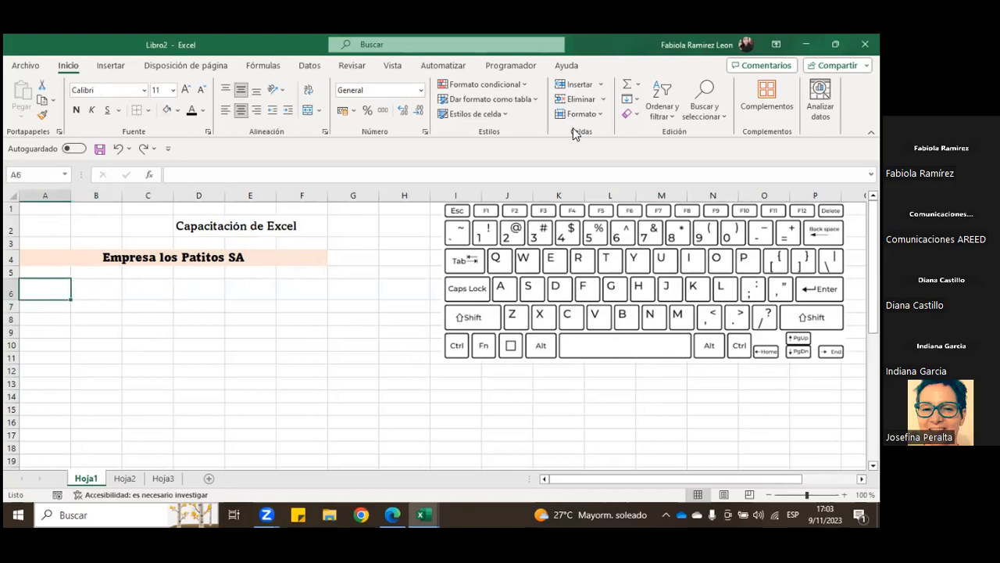
left_click(592, 114)
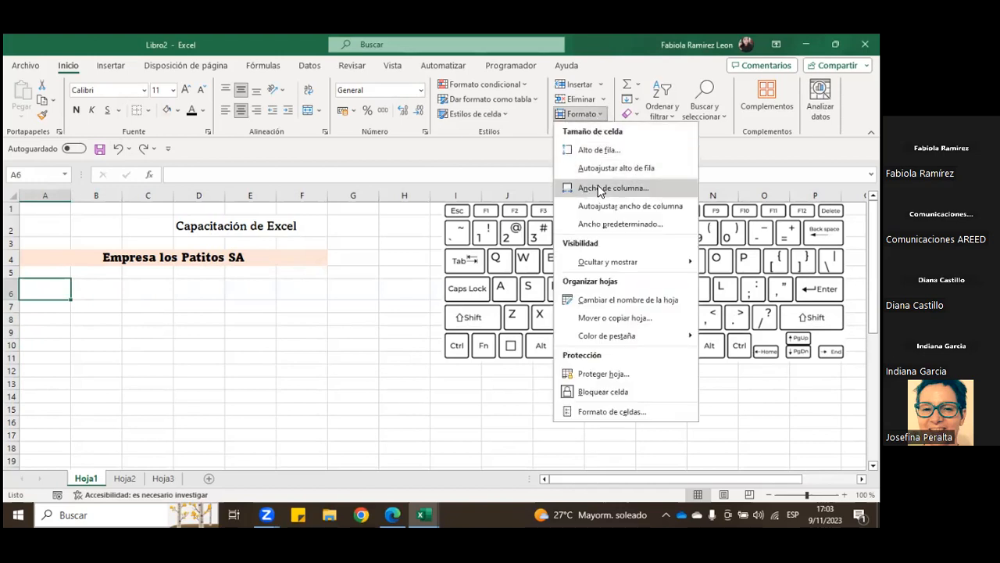
left_click(598, 188)
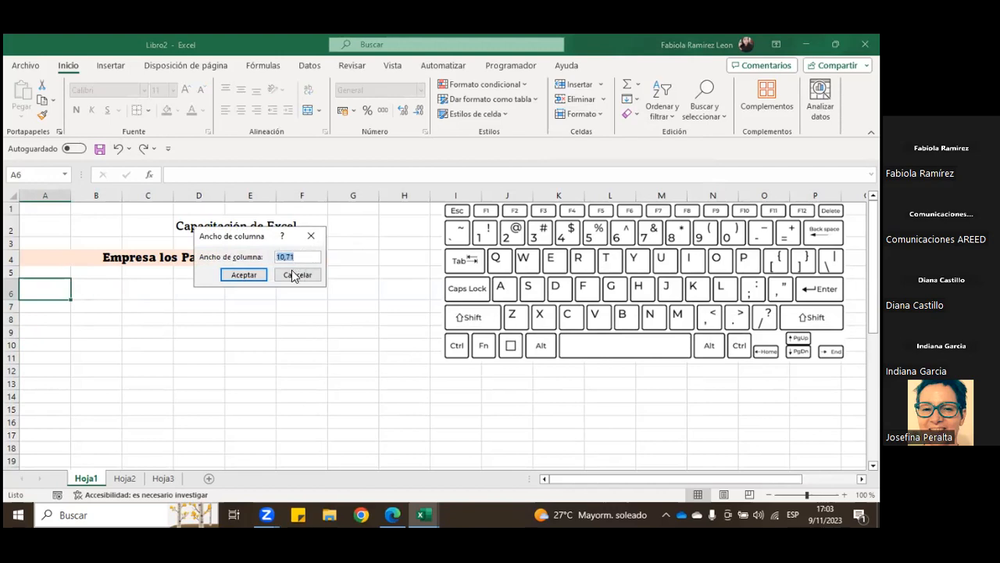
left_click(295, 275)
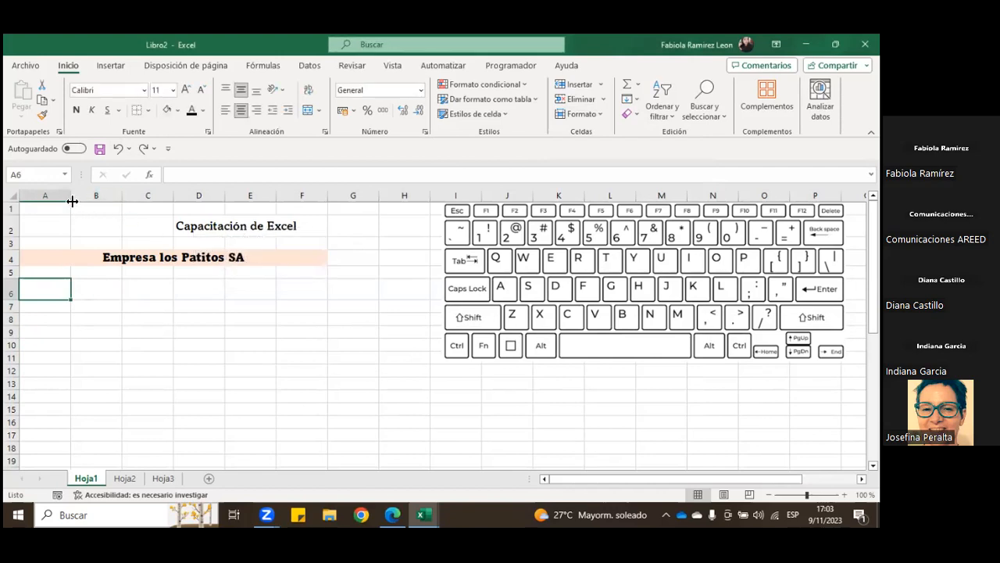
left_click_drag(70, 195, 71, 196)
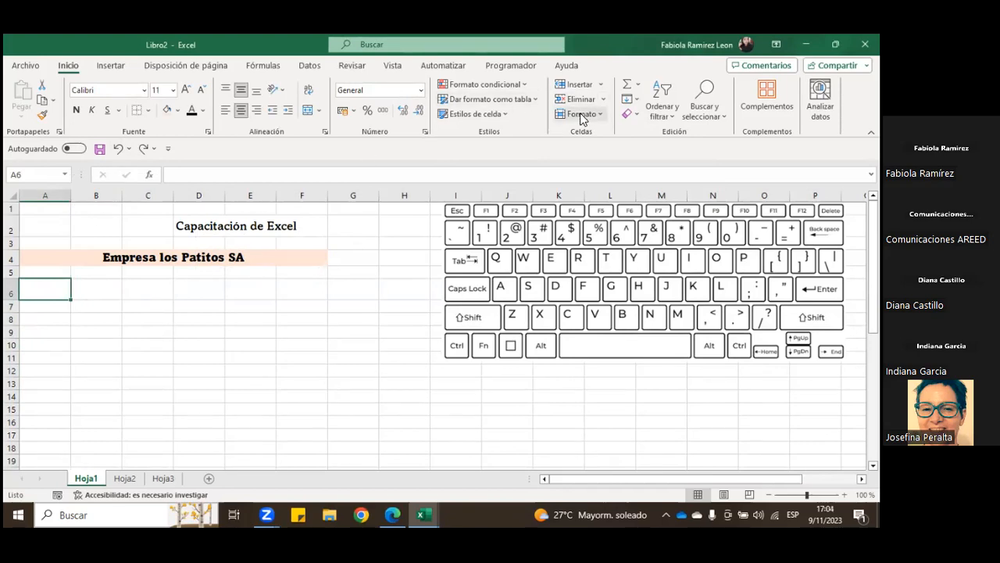
Step: Set the width of column A to 14
left_click(600, 115)
left_click(588, 189)
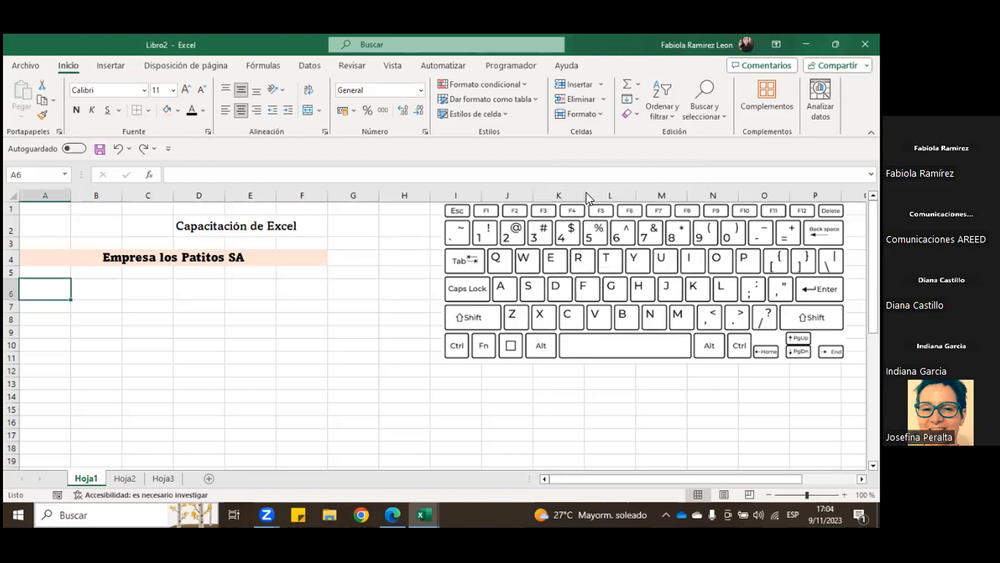
left_click_drag(308, 256, 284, 256)
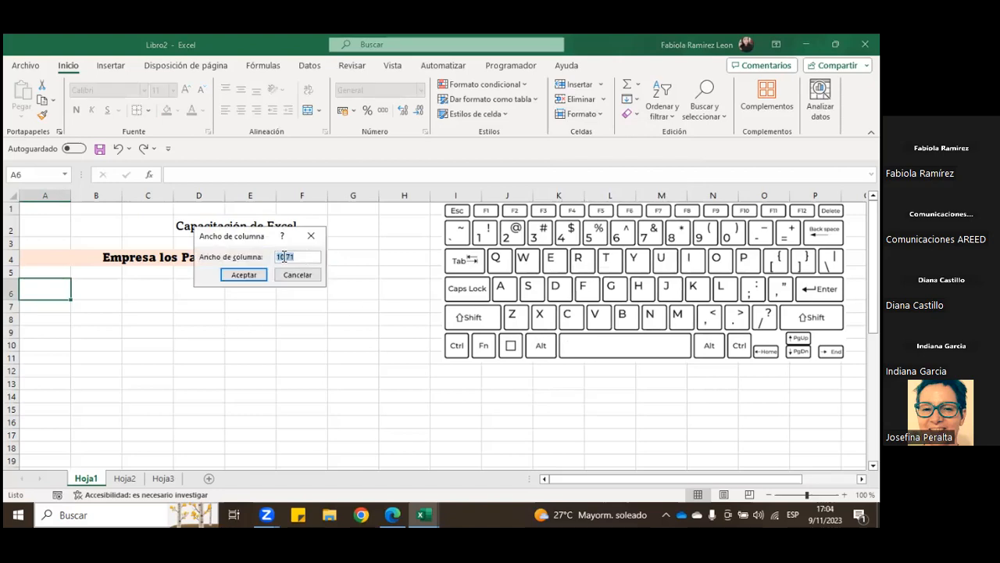
type("14")
left_click(258, 275)
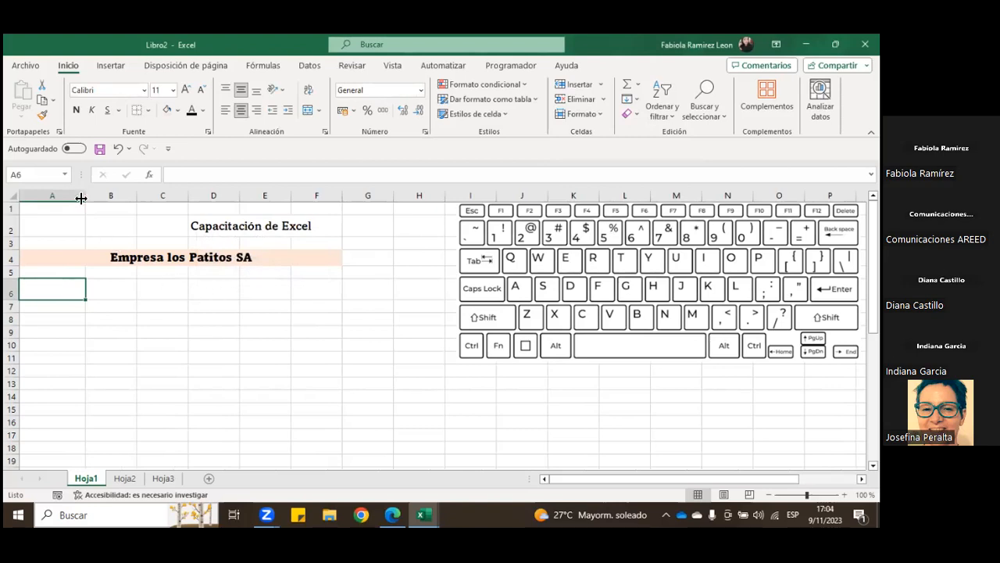
mouse_move(85, 192)
left_mouse_down()
mouse_move(110, 192)
mouse_move(84, 193)
left_mouse_up()
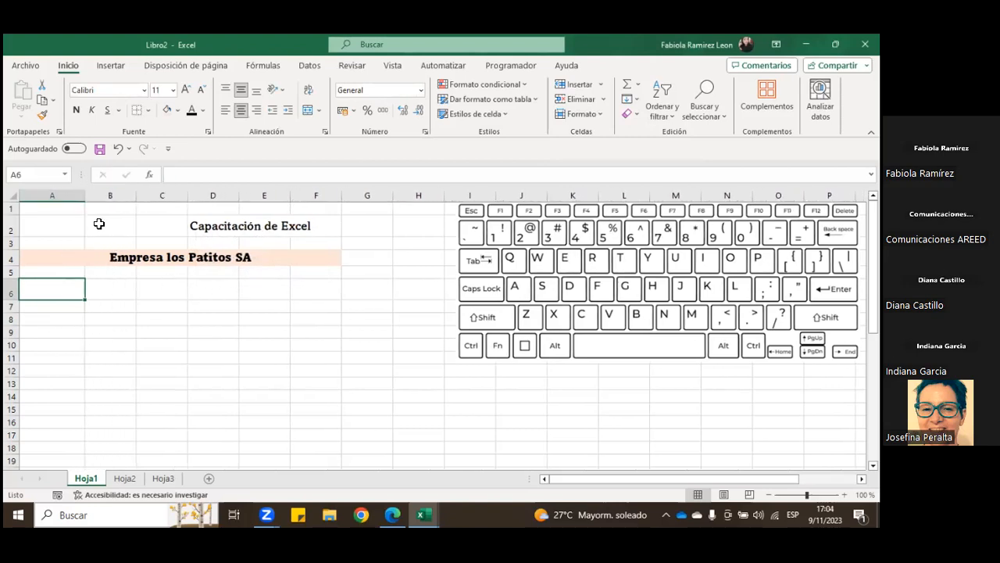
Step: Set the height of rows 8 to 12 to 27 using the range B8:D12
scroll(127, 332, "down", 1)
left_click_drag(109, 281, 197, 331)
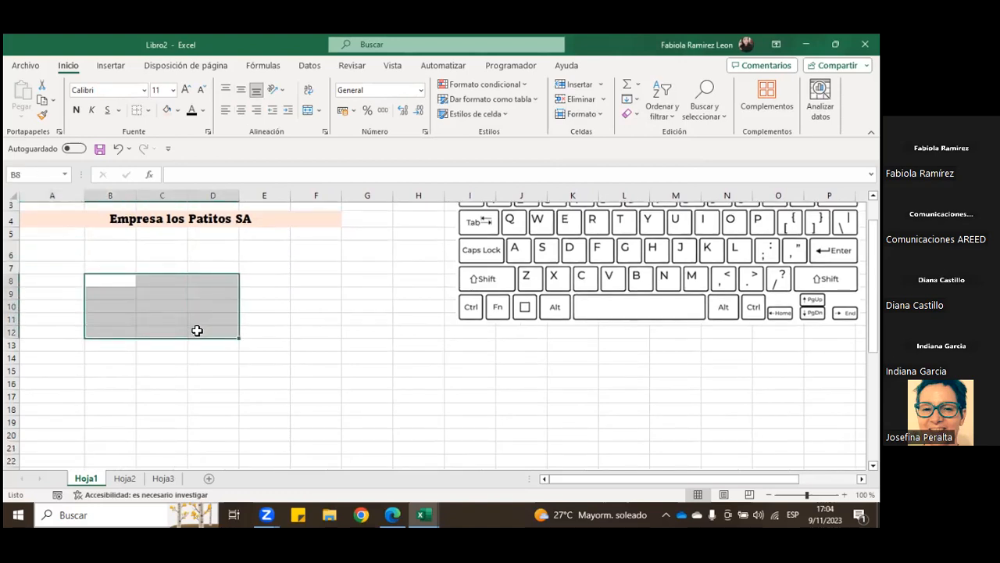
left_click(600, 117)
left_click(599, 150)
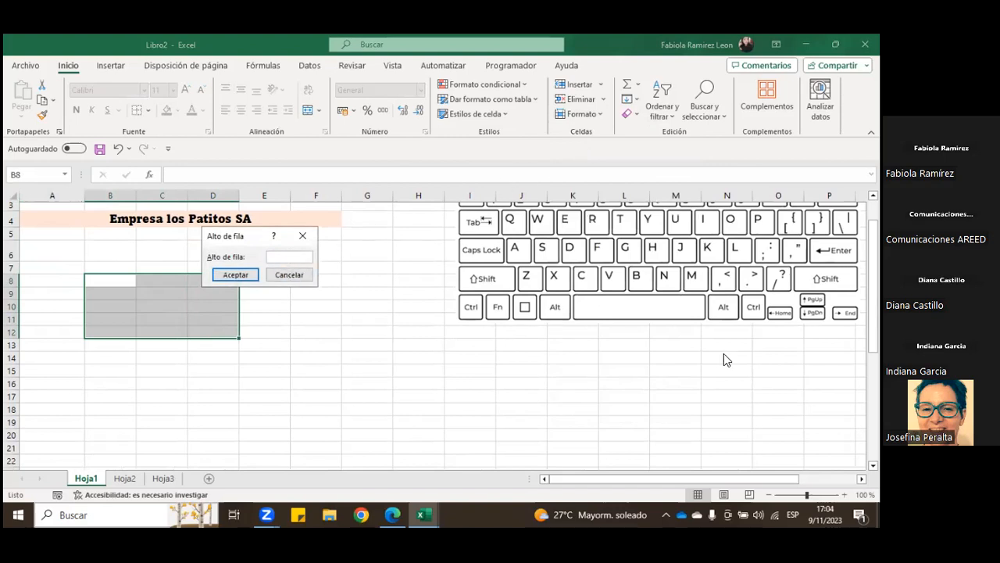
type("27")
key("Return")
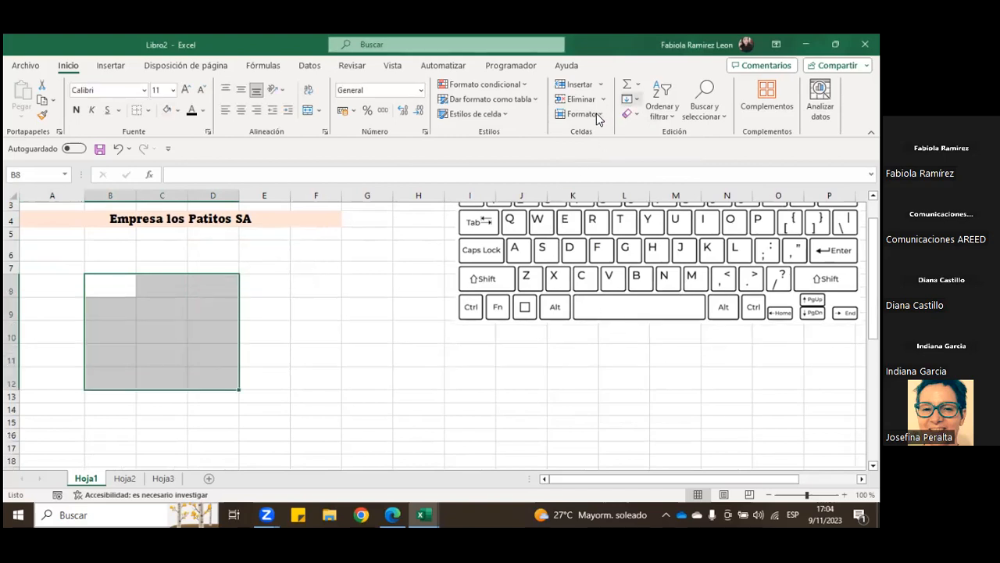
Step: Set the width of columns B to D to 15 for the selected range
left_click(600, 115)
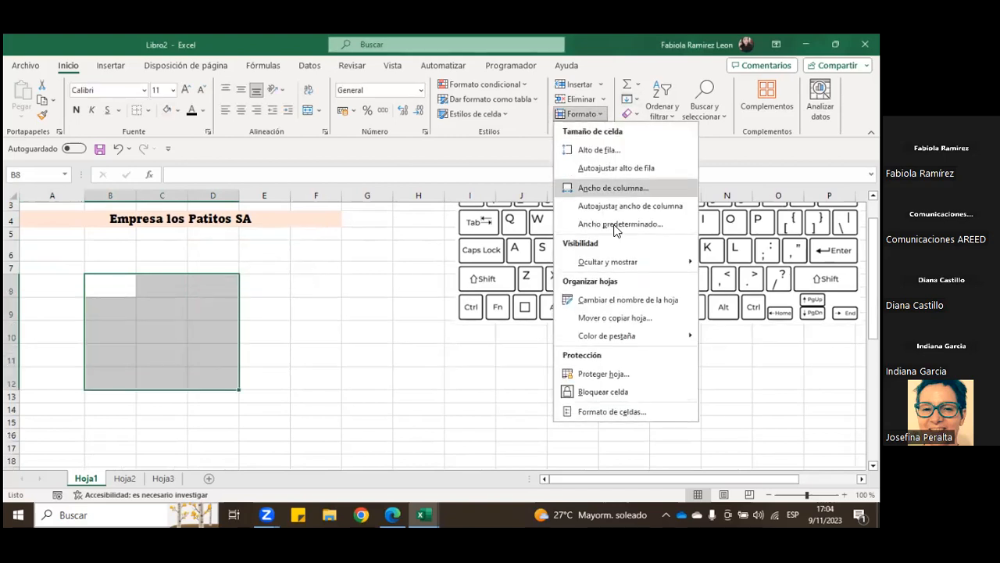
left_click(617, 189)
left_click(317, 258)
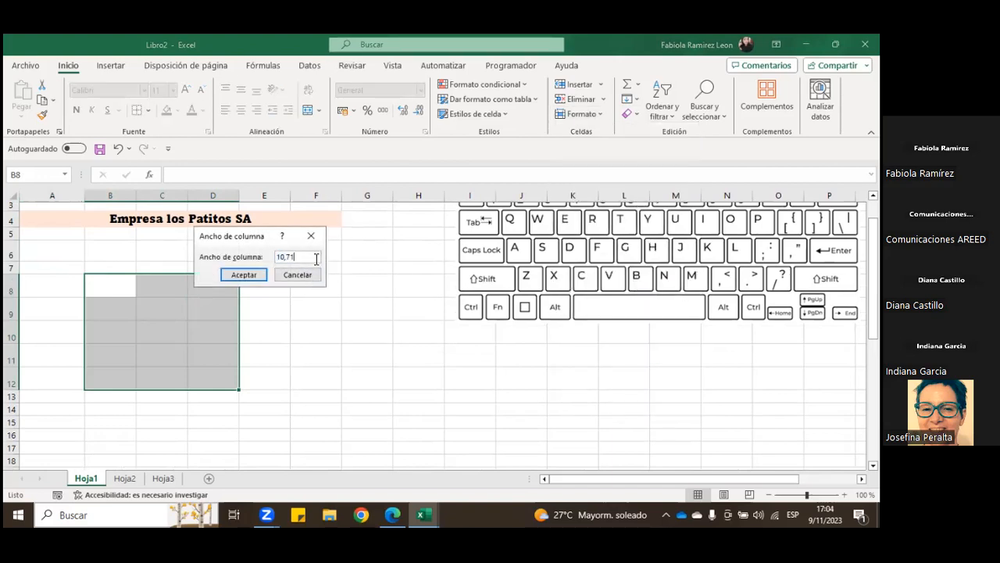
left_click_drag(305, 259, 244, 267)
type("15")
key("Return")
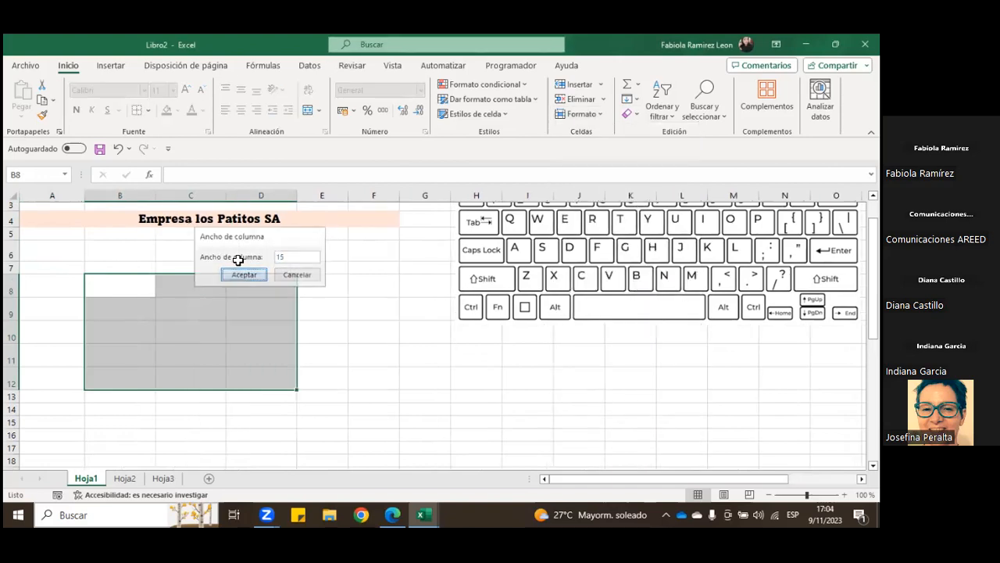
left_click(352, 349)
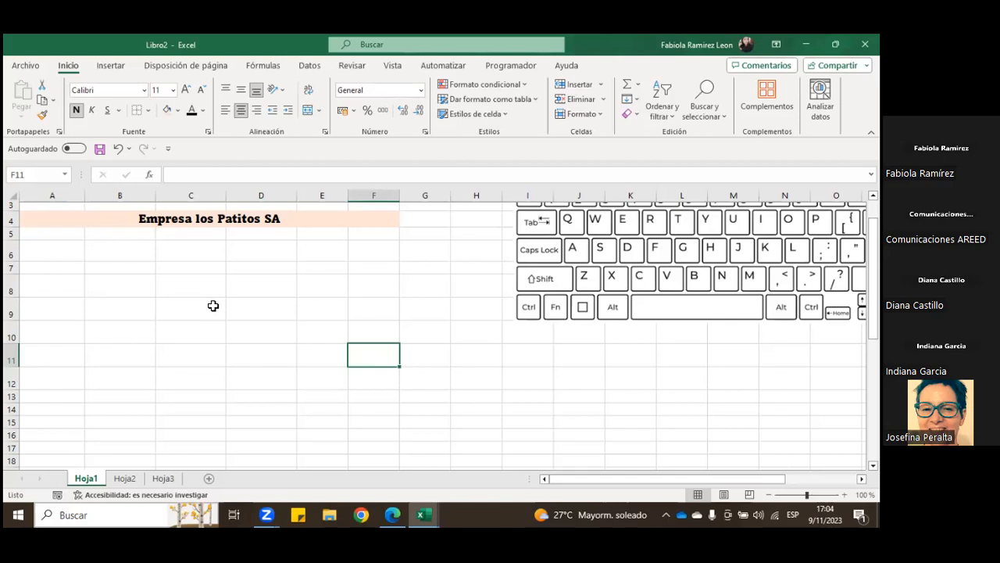
Step: Enter the number 15000 in cell C6
left_click(182, 294)
scroll(199, 330, "up", 1)
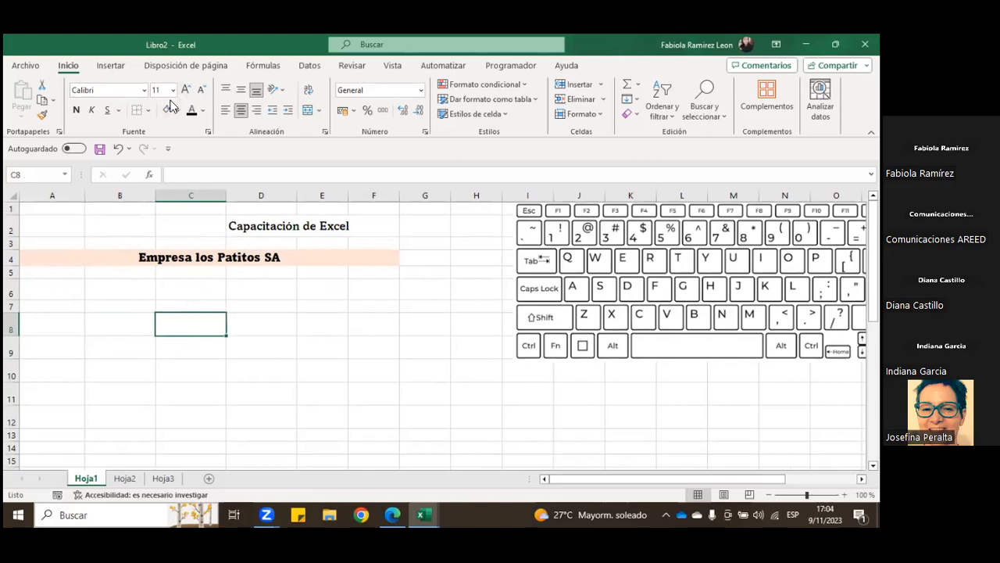
left_click(200, 287)
type("15000")
key("Return")
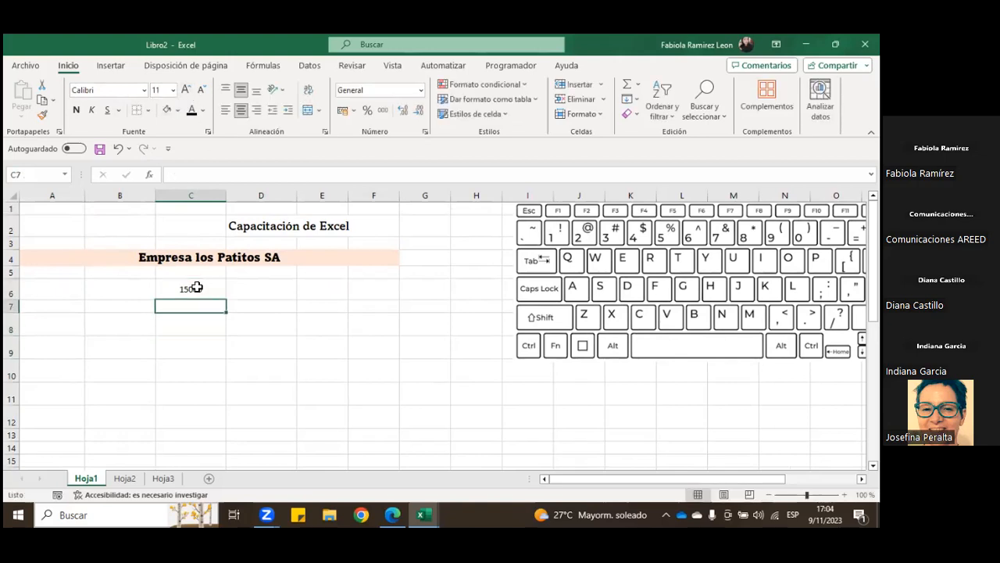
Step: Increase the font size of the number in C6 to 22
left_click(196, 286)
left_click(184, 89)
left_click(185, 89)
left_click(183, 89)
left_click(183, 89)
left_click(183, 89)
left_click(183, 89)
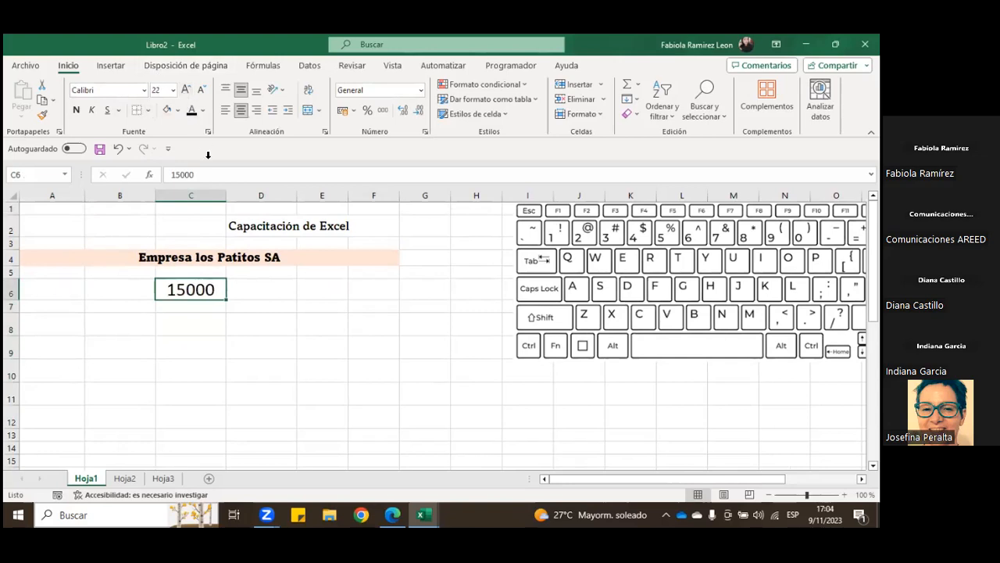
Step: Extend the number in C6 to 15000000 to see how it displays in the column
left_click(250, 169)
type("000")
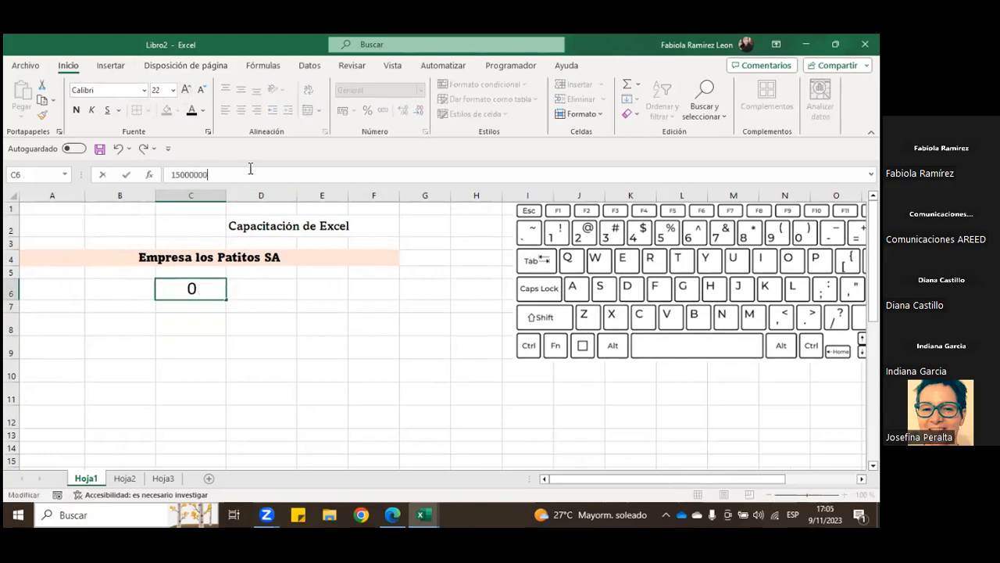
key("Return")
left_click(216, 286)
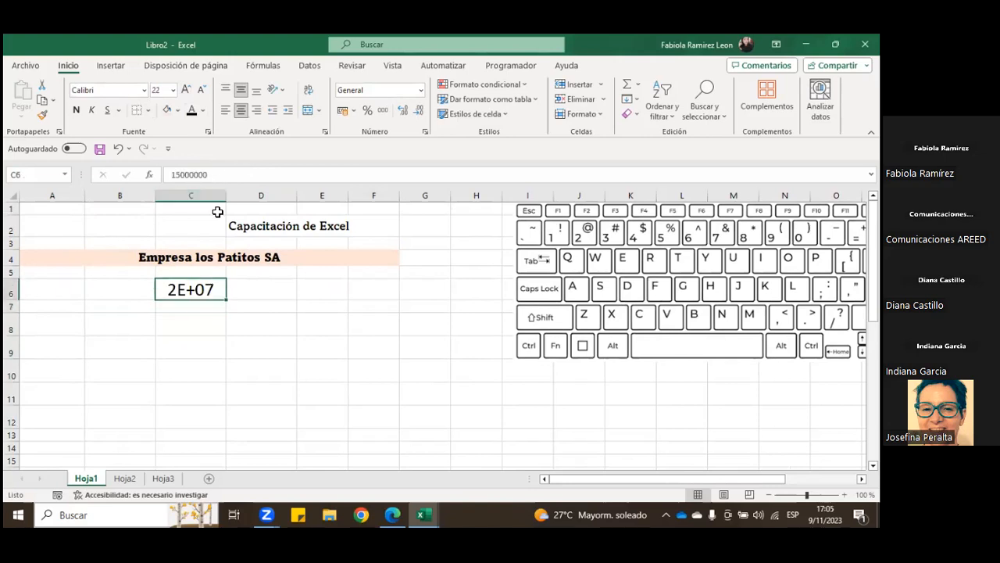
Step: Shorten the number in C6 to 150000
left_click(227, 175)
key("BackSpace")
key("BackSpace")
key("Return")
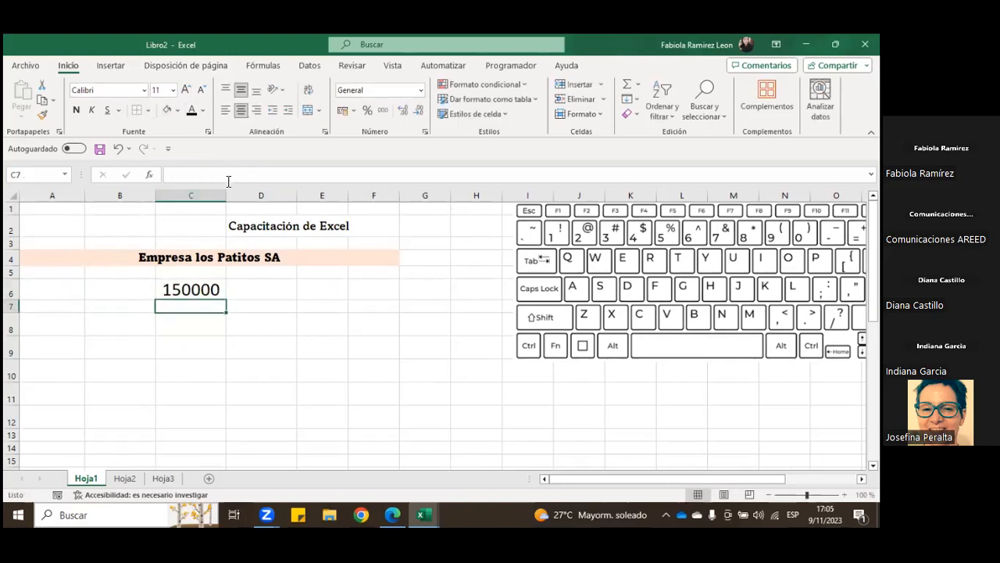
Step: Narrow column C until the number in C6 does not fit, and autofit the column to its contents
left_click(208, 288)
left_click_drag(226, 197, 207, 199)
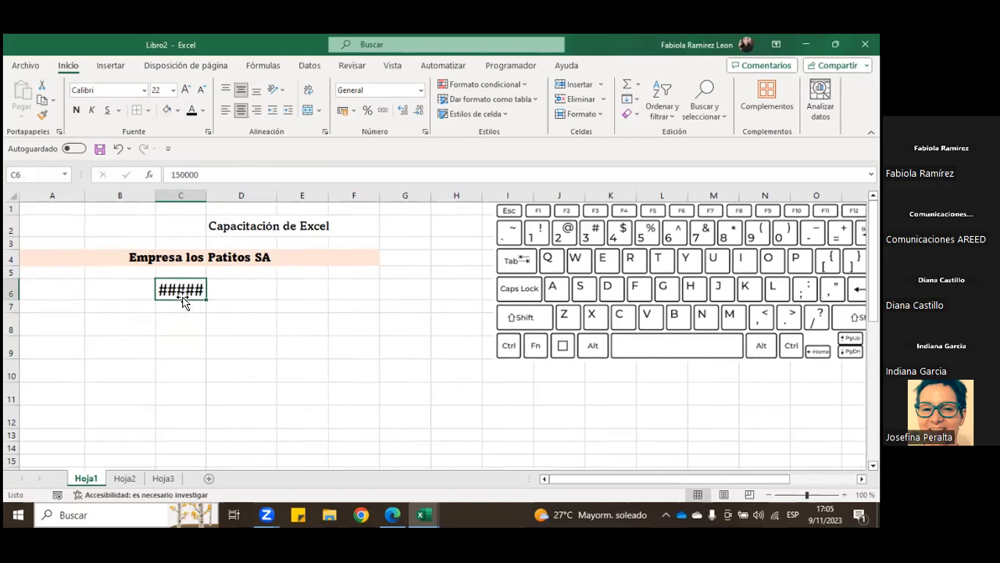
double_click(207, 196)
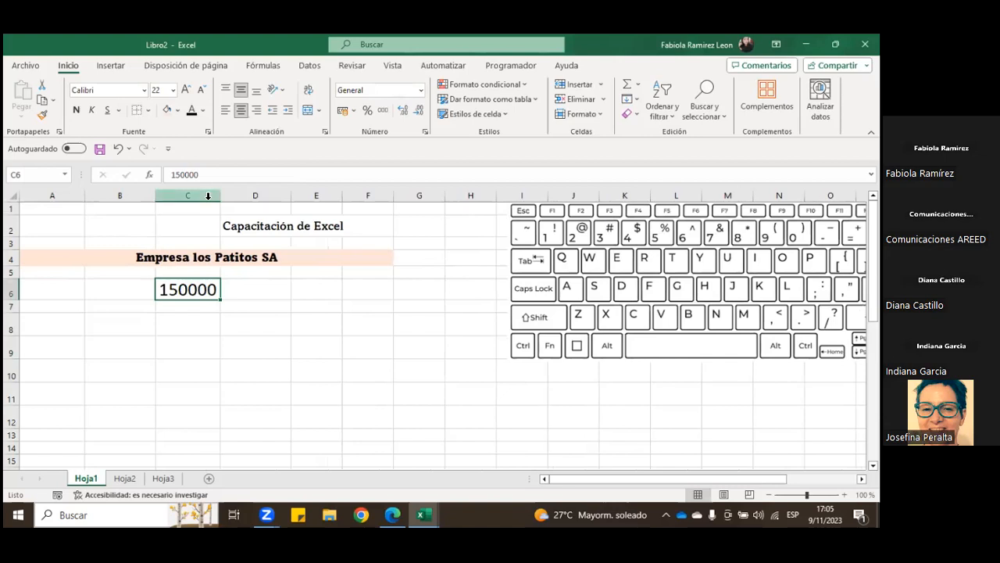
Step: Narrow column C until the number in C6 does not fit, and set the column width to 15
left_click_drag(219, 195, 205, 195)
left_click(605, 117)
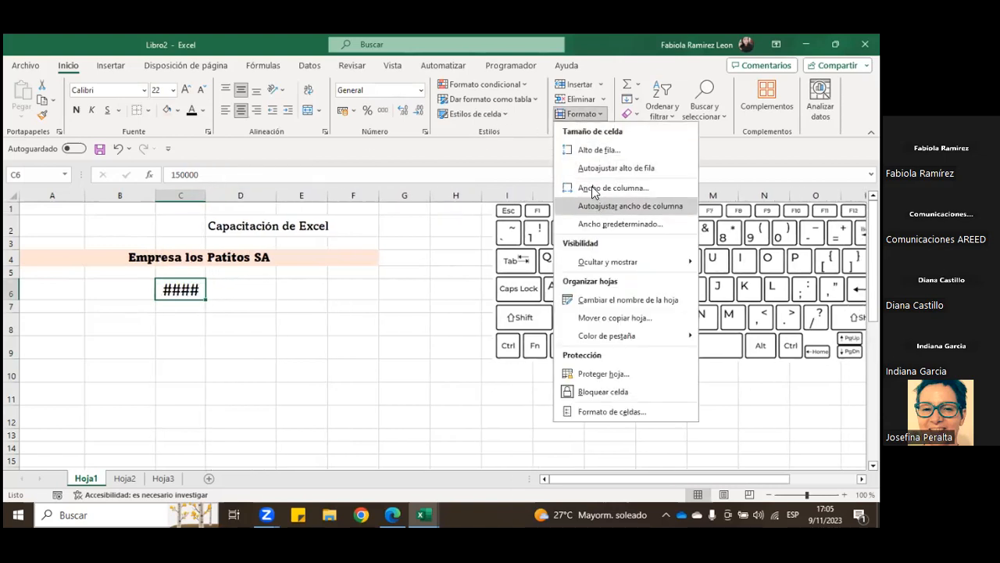
left_click(598, 187)
left_click(296, 258)
left_click_drag(295, 258, 274, 257)
type("15")
key("Return")
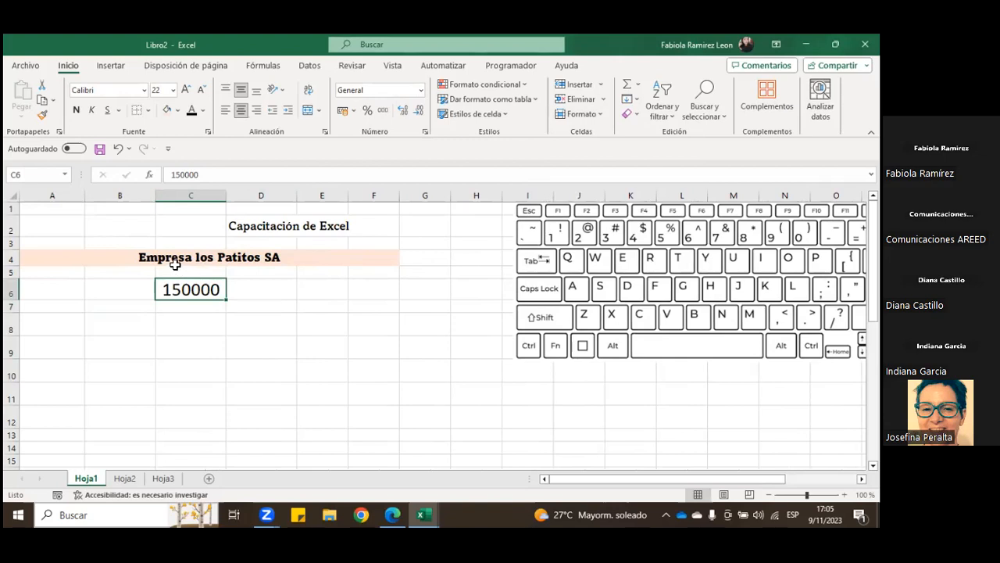
Step: Delete the number from C6
left_click(201, 322)
scroll(200, 322, "down", 1)
scroll(201, 320, "up", 1)
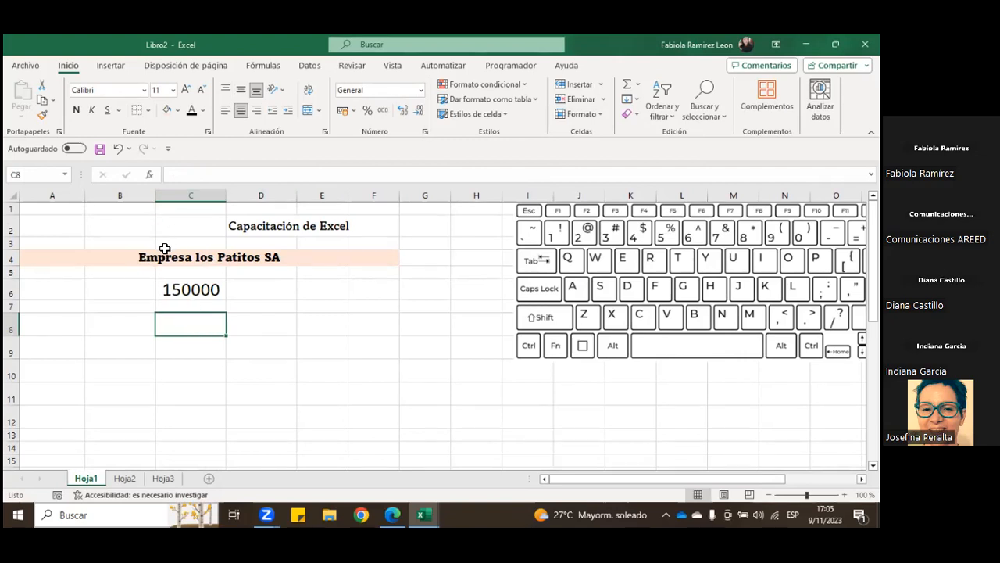
left_click(201, 292)
key("BackSpace")
key("Return")
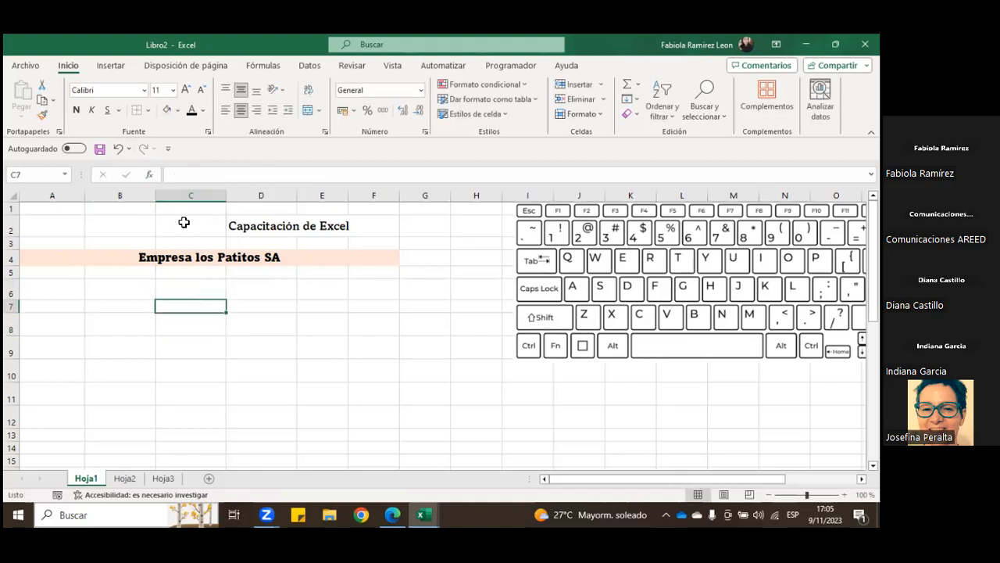
Step: Undo the recent edits back through the C6 number, the column C width changes and the taller height of rows 8 to 12
left_click(118, 148)
left_click(118, 148)
left_click(119, 148)
left_click(118, 149)
left_click(118, 148)
left_click(118, 149)
left_click(118, 148)
left_click(118, 148)
left_click(118, 149)
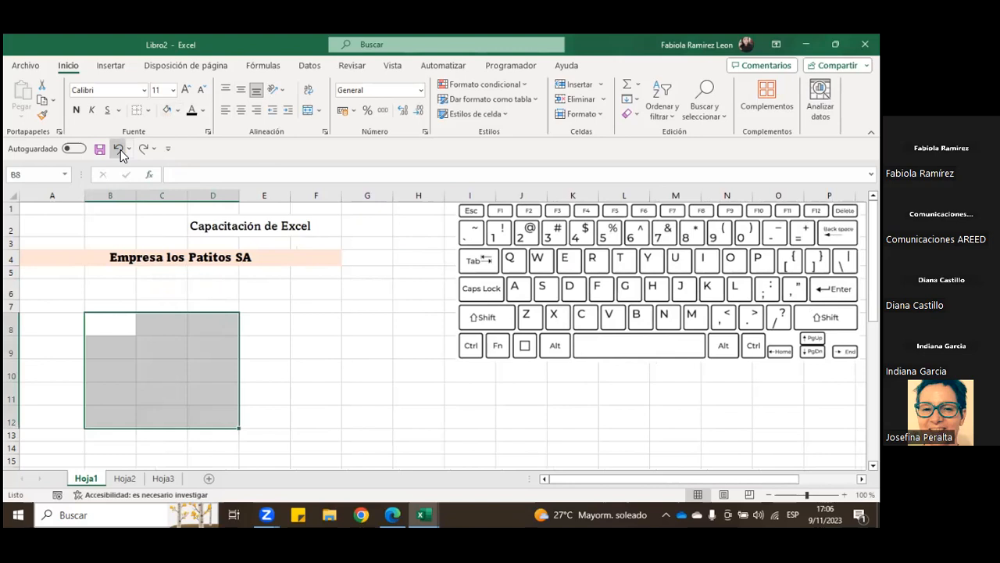
left_click(118, 149)
left_click(264, 372)
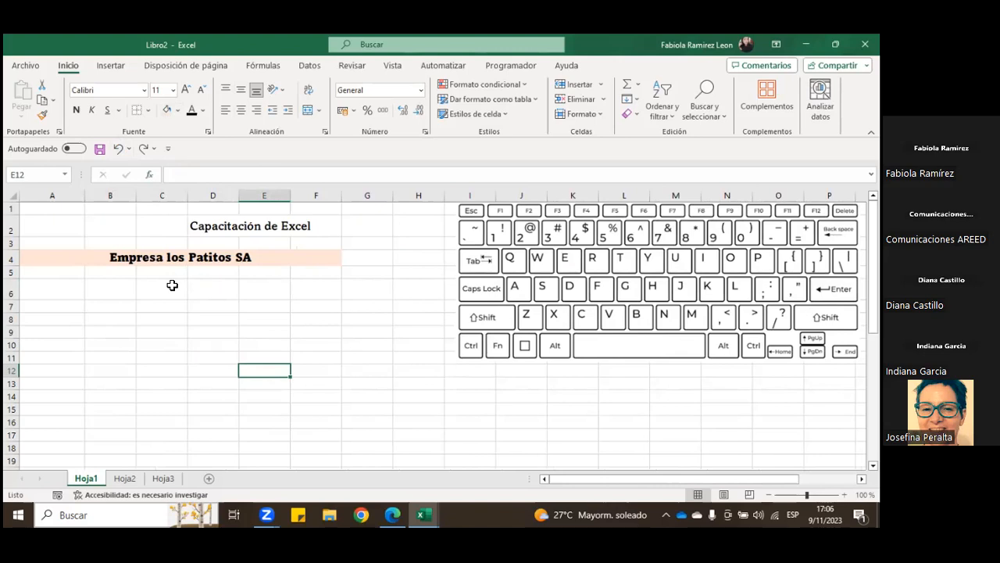
Step: Enter the numbers 1, 2 and 3 in cells A7 to A9
left_click(121, 297)
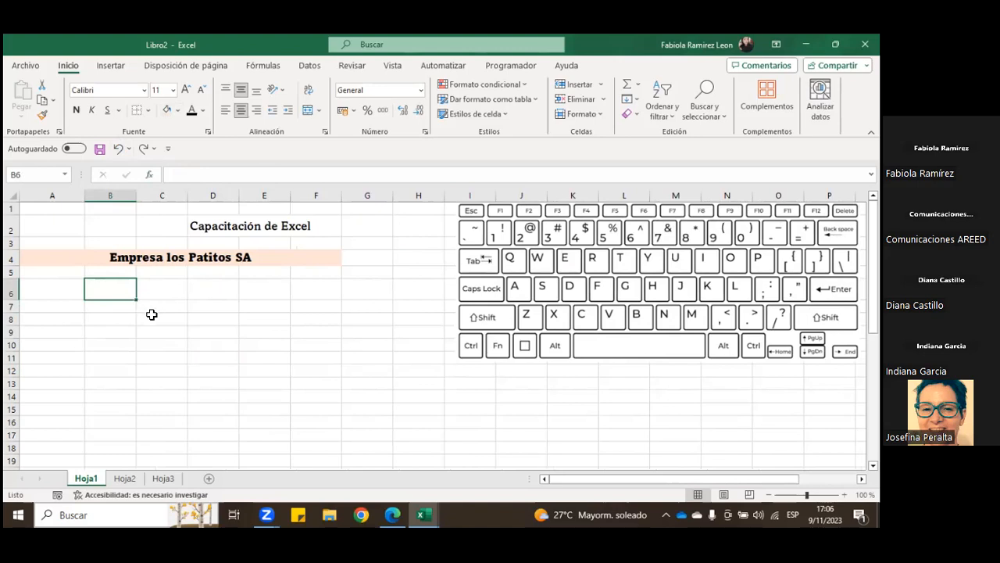
left_click(74, 290)
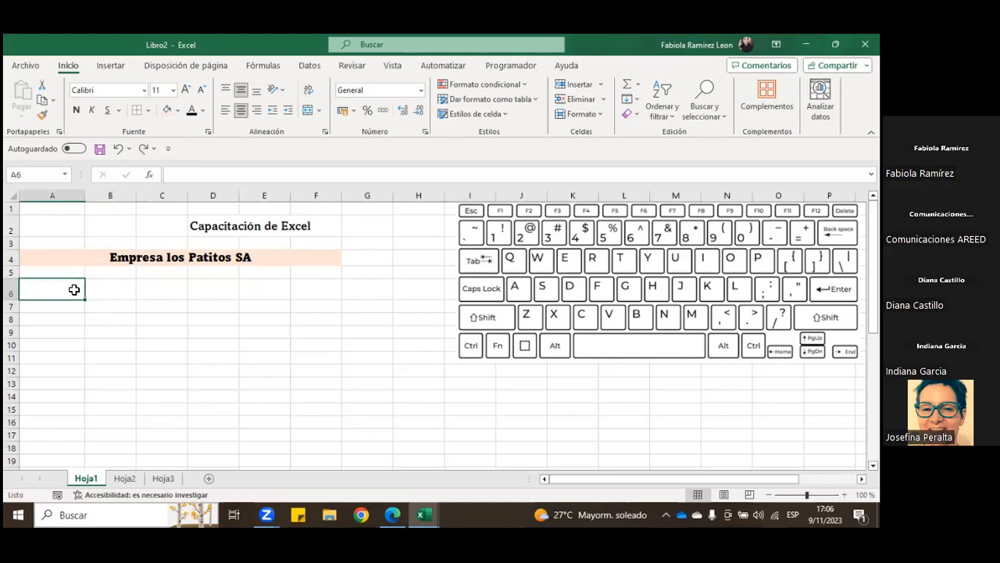
key("Return")
type("1")
key("Return")
type("2")
key("Return")
type("3")
key("Return")
Step: Center the contents of cells A7 to A11 horizontally
left_click_drag(70, 306, 63, 358)
left_click(241, 111)
left_click(240, 111)
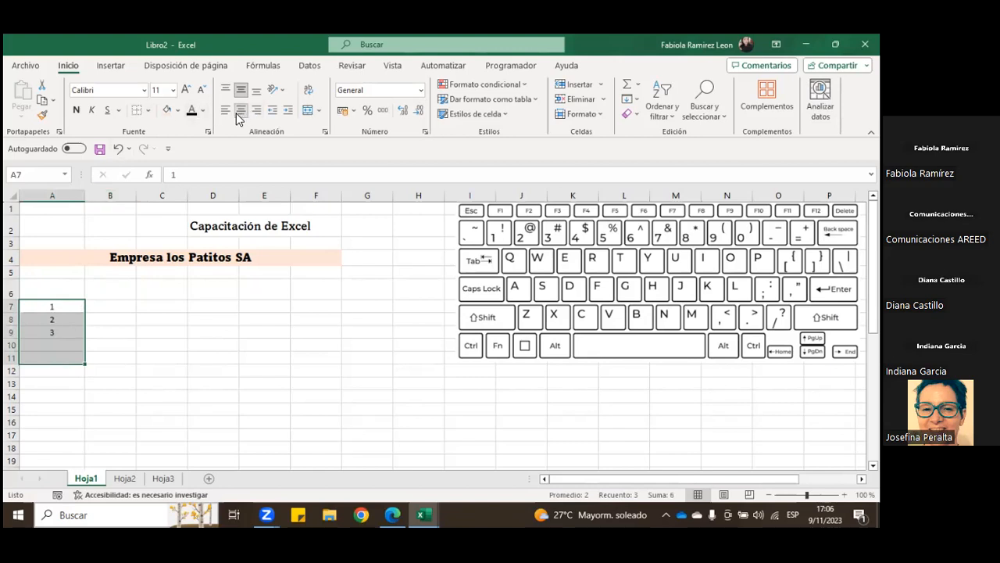
Step: Copy the numbers in A7:A9 across through column D using the fill handle
left_click(89, 305)
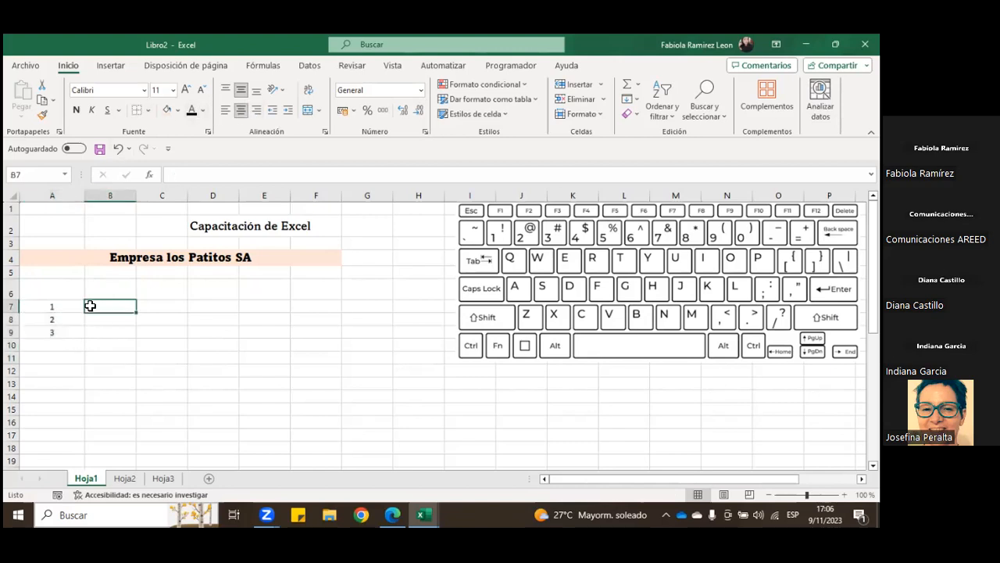
left_click_drag(79, 308, 221, 343)
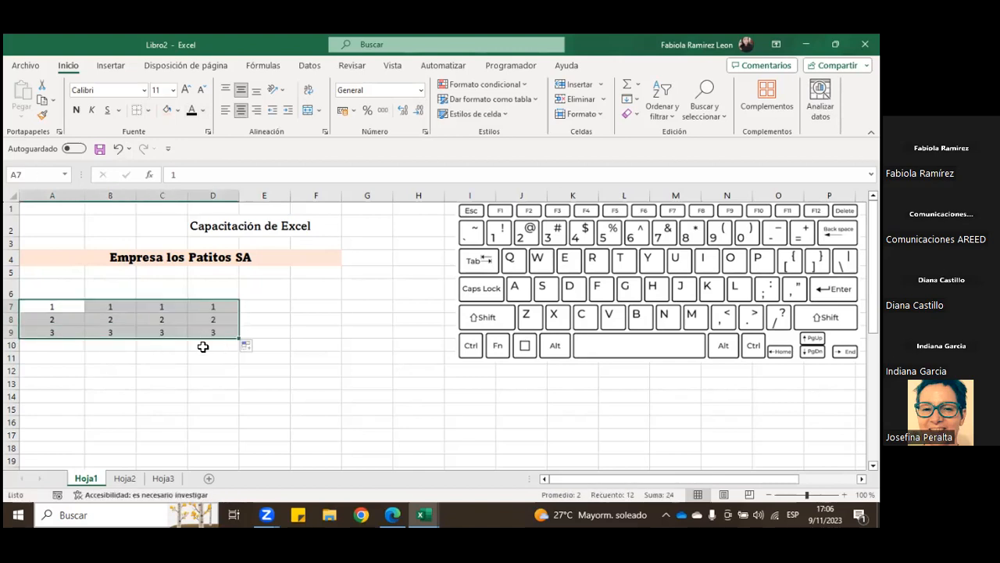
left_click(108, 380)
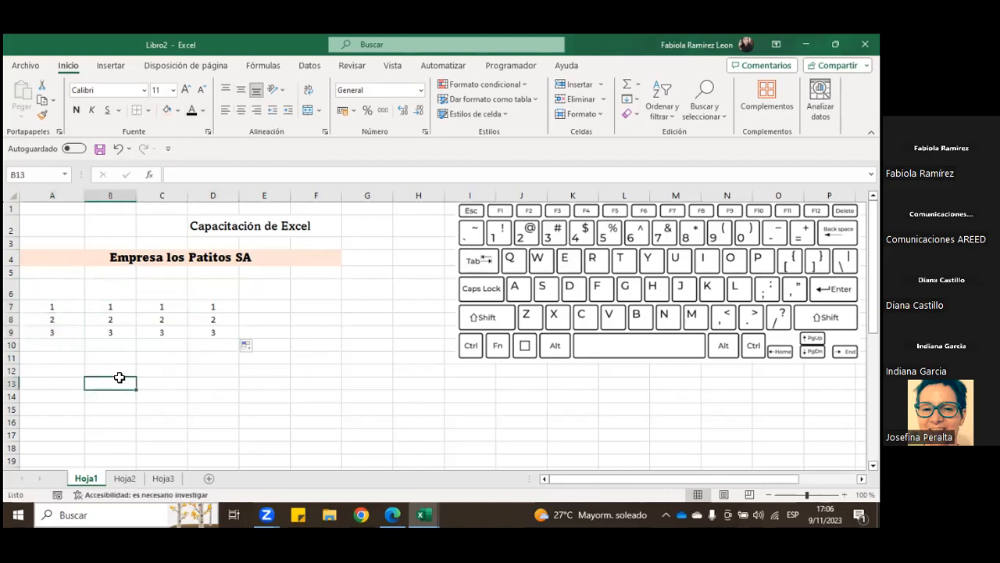
left_click_drag(64, 306, 215, 340)
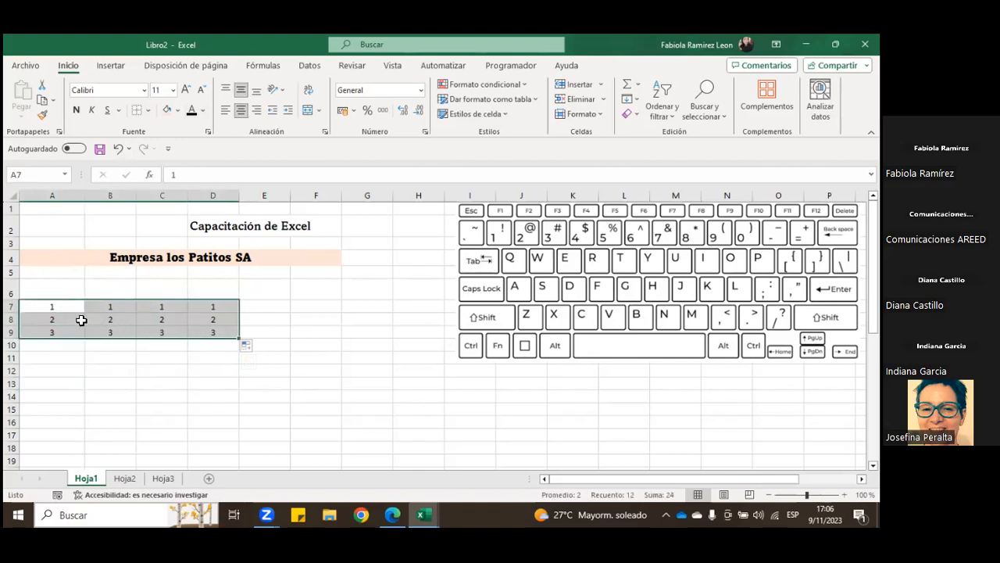
left_click(79, 321)
left_click_drag(68, 306, 213, 311)
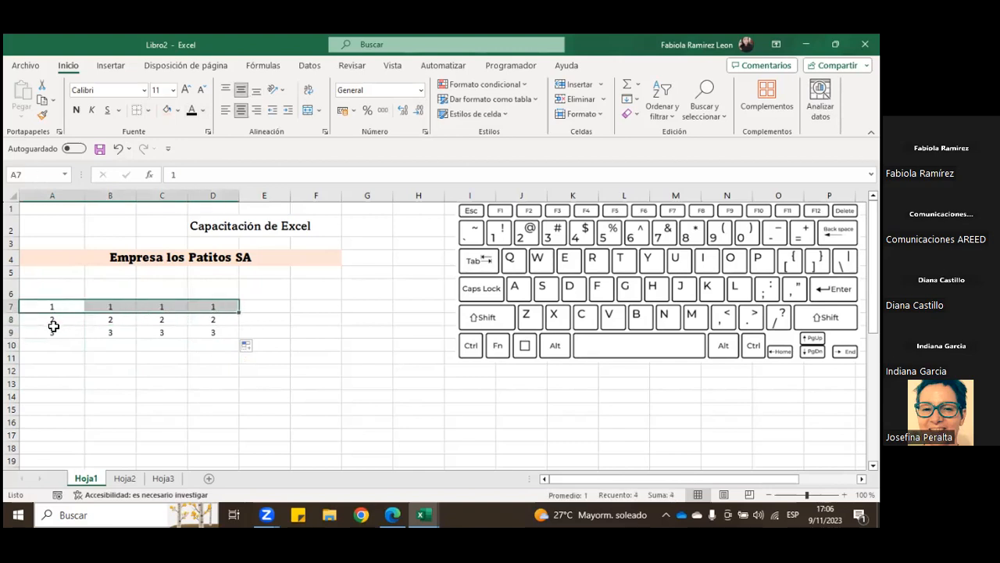
left_click_drag(55, 371, 59, 461)
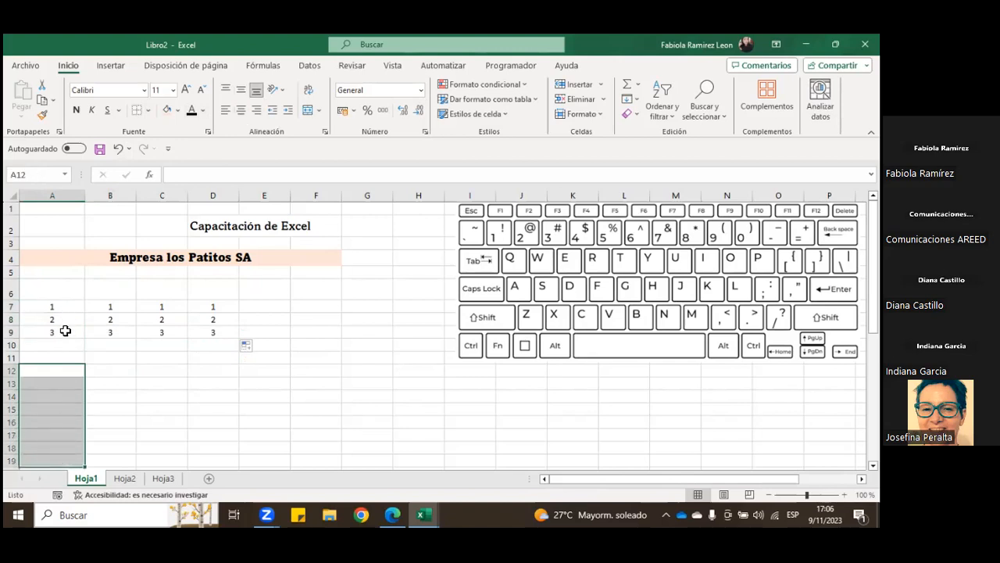
Step: Try moving the block of 2s and 3s in columns A to D down to open blank rows below row 7, and undo the moves
left_click_drag(60, 319, 229, 469)
scroll(161, 365, "up", 2)
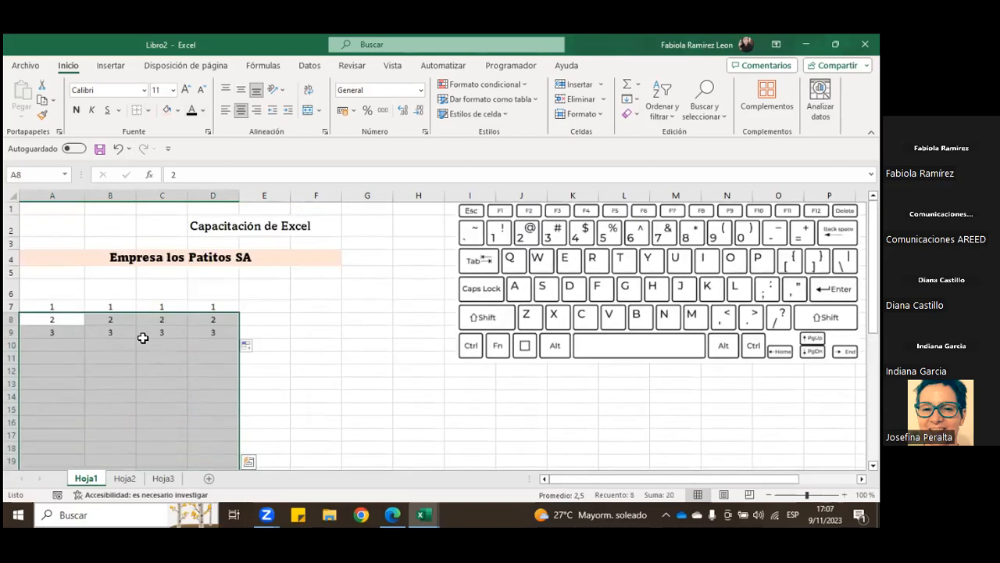
left_click_drag(143, 315, 127, 330)
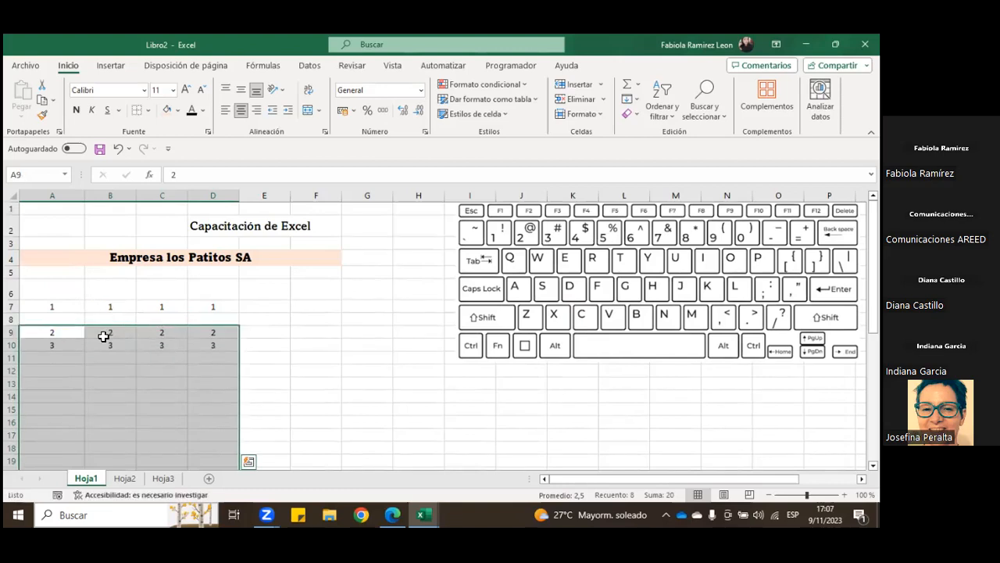
left_click(117, 149)
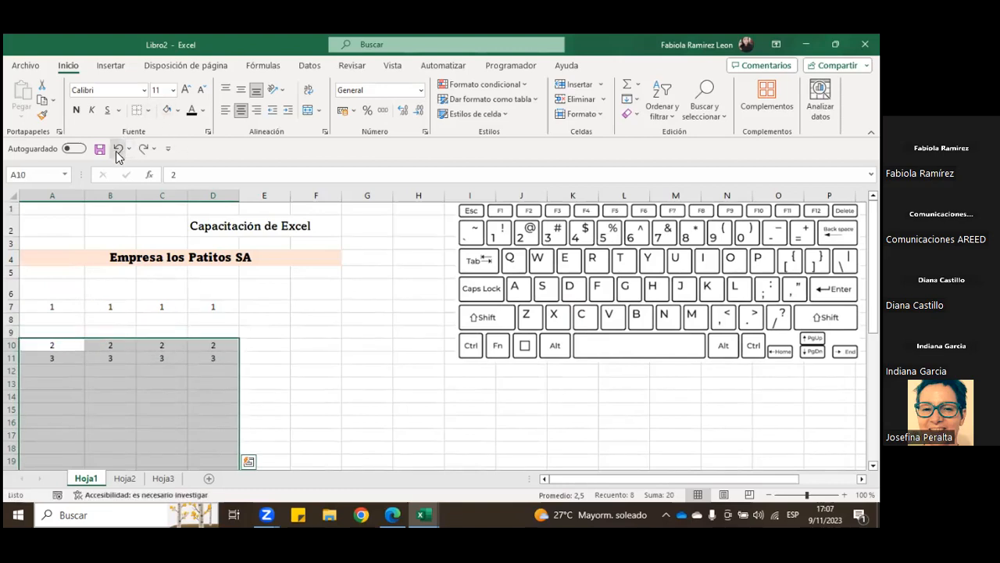
left_click(117, 150)
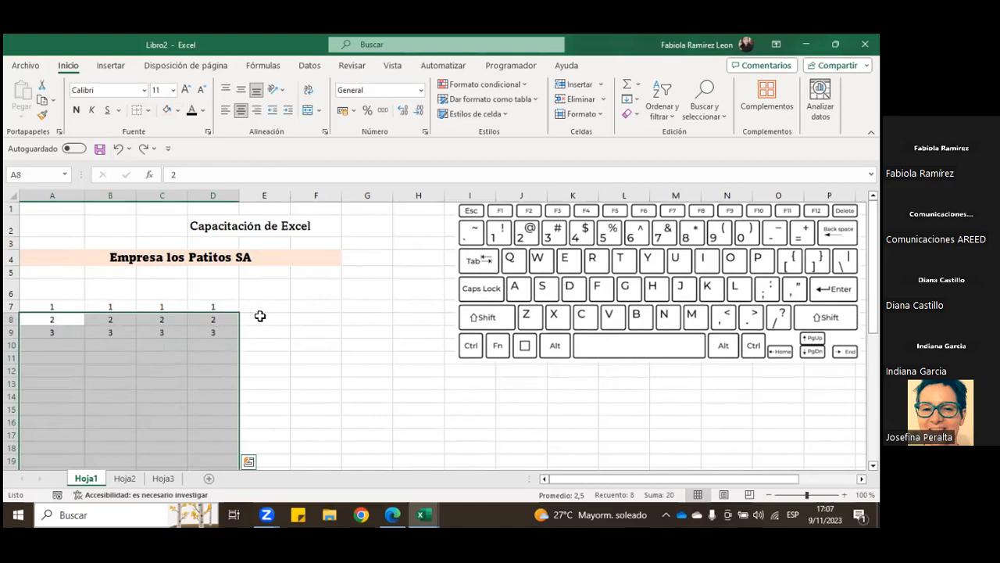
Step: Insert an entire row above the row of 2s from cell B8, and undo the insertion
left_click(113, 321)
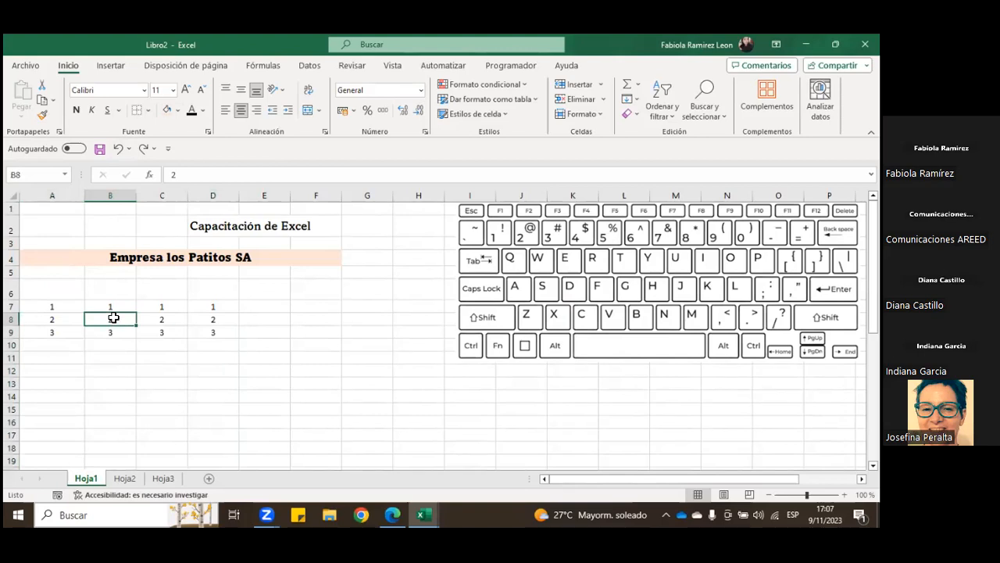
right_click(113, 317)
left_click(172, 246)
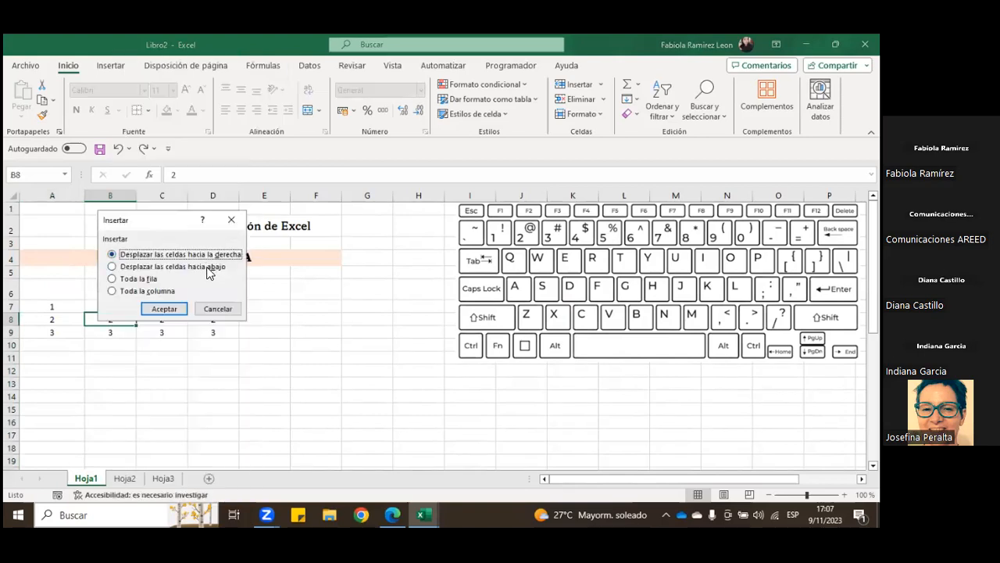
left_click(148, 283)
left_click(163, 308)
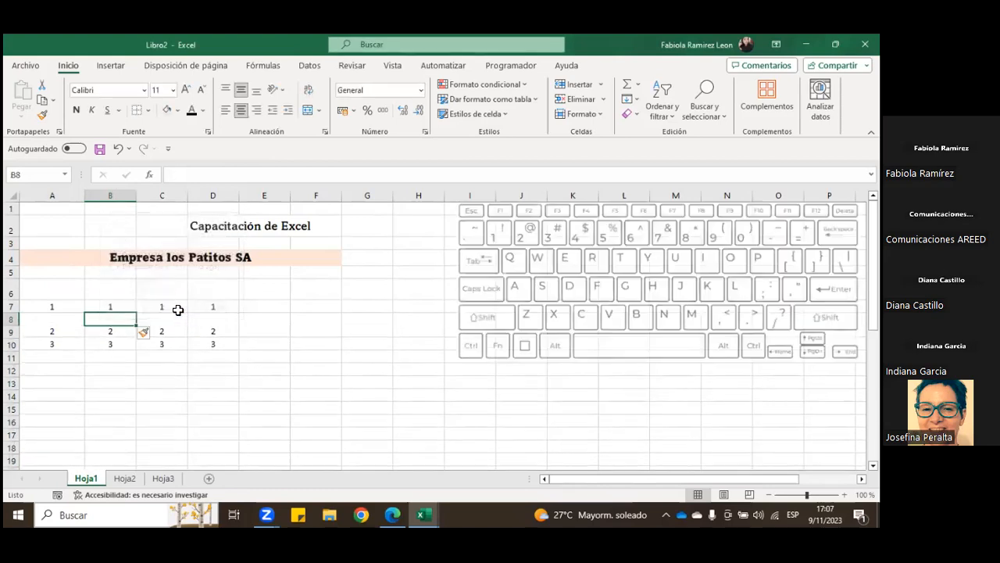
left_click(117, 148)
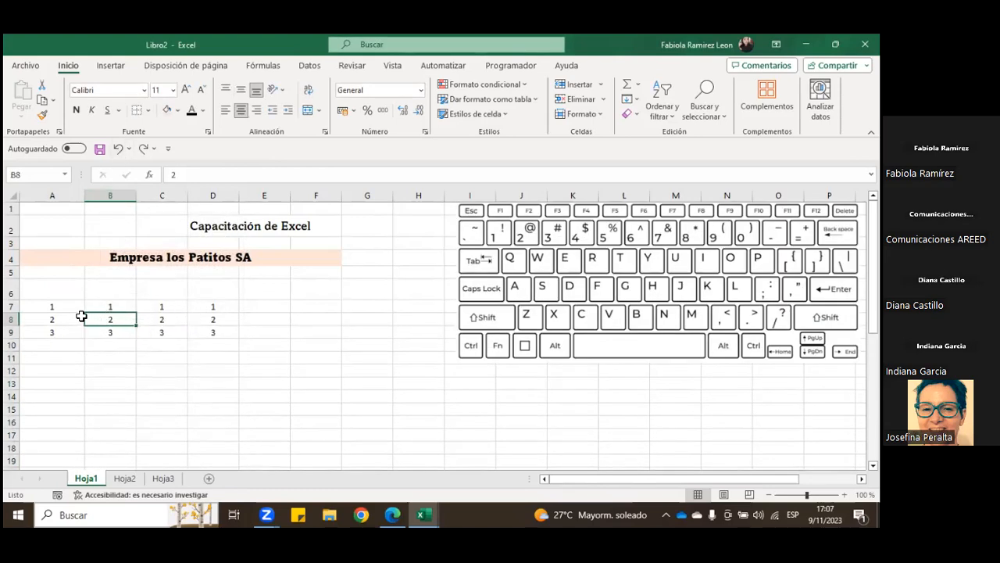
Step: Insert an entire blank row between the row of 1s and the row of 2s, starting from B8
left_click_drag(65, 316, 321, 318)
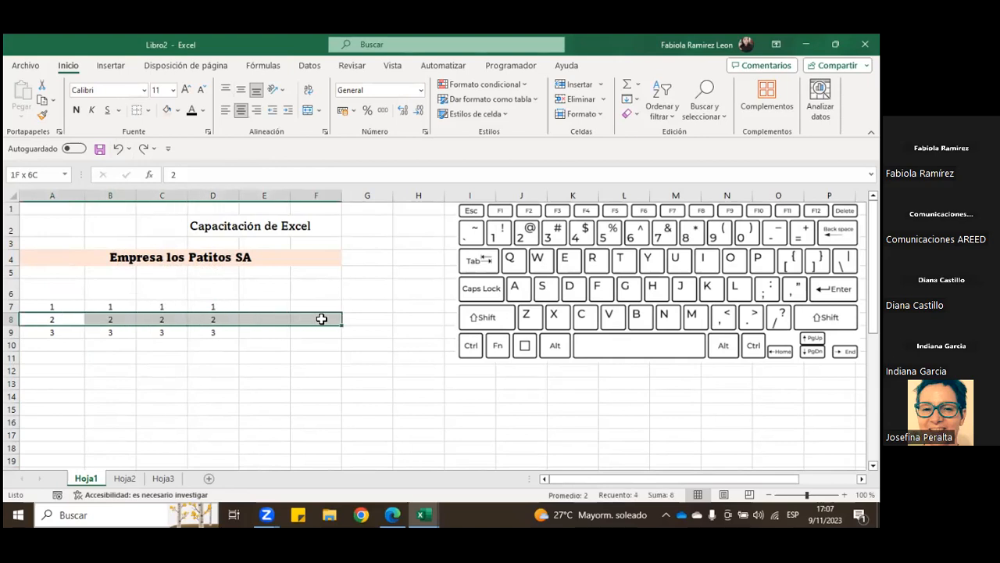
left_click(96, 321)
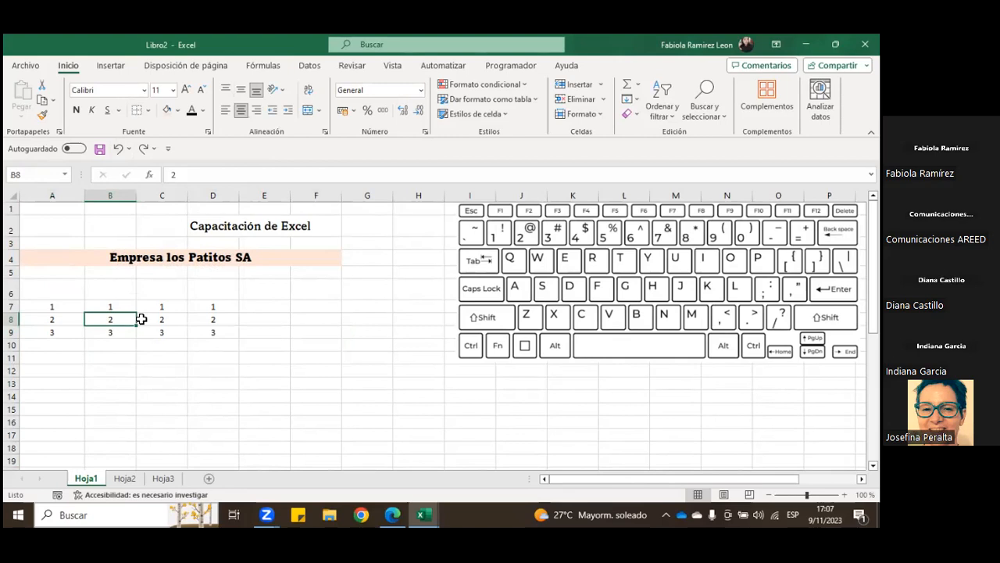
left_click_drag(67, 310, 172, 306)
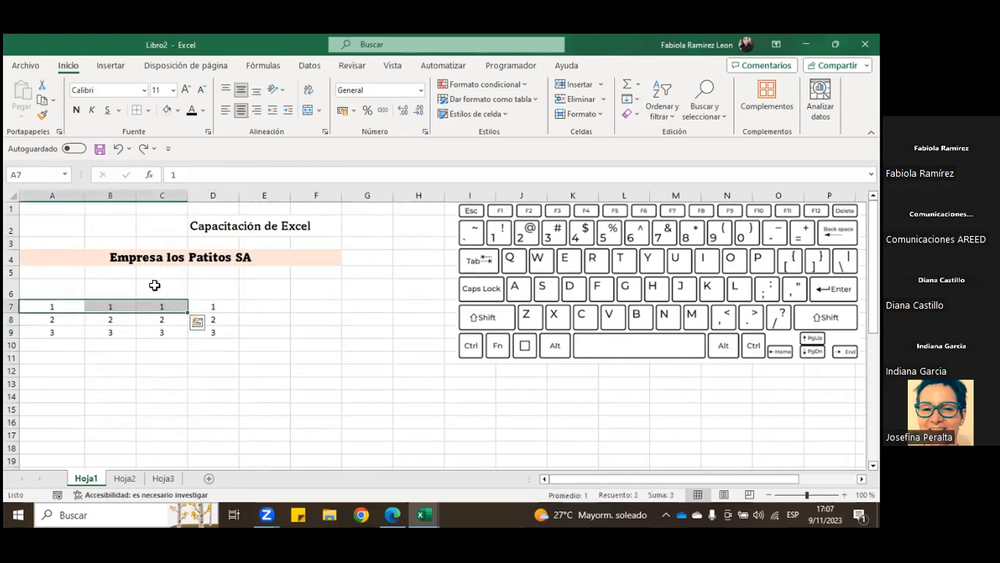
right_click(123, 319)
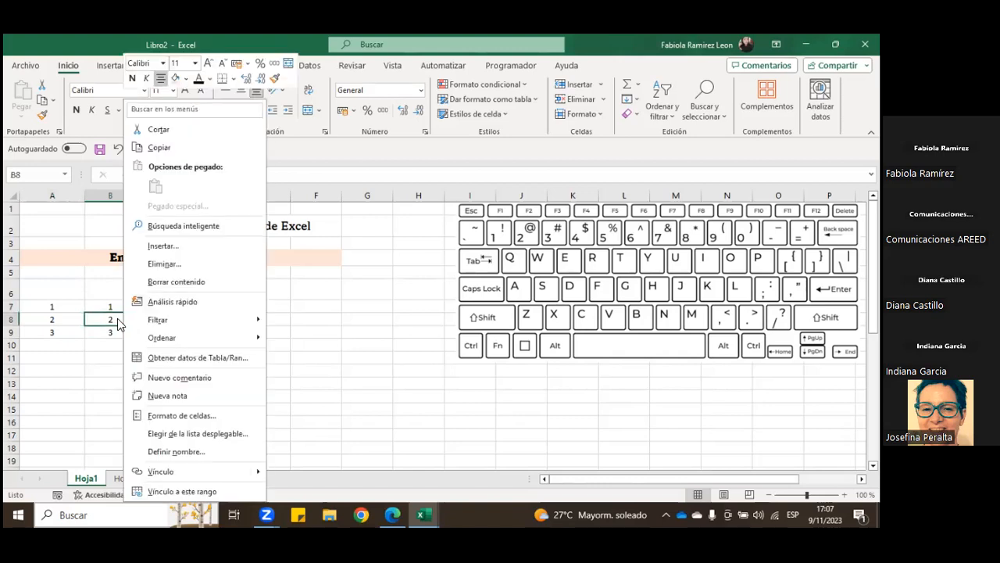
left_click(187, 248)
left_click(154, 273)
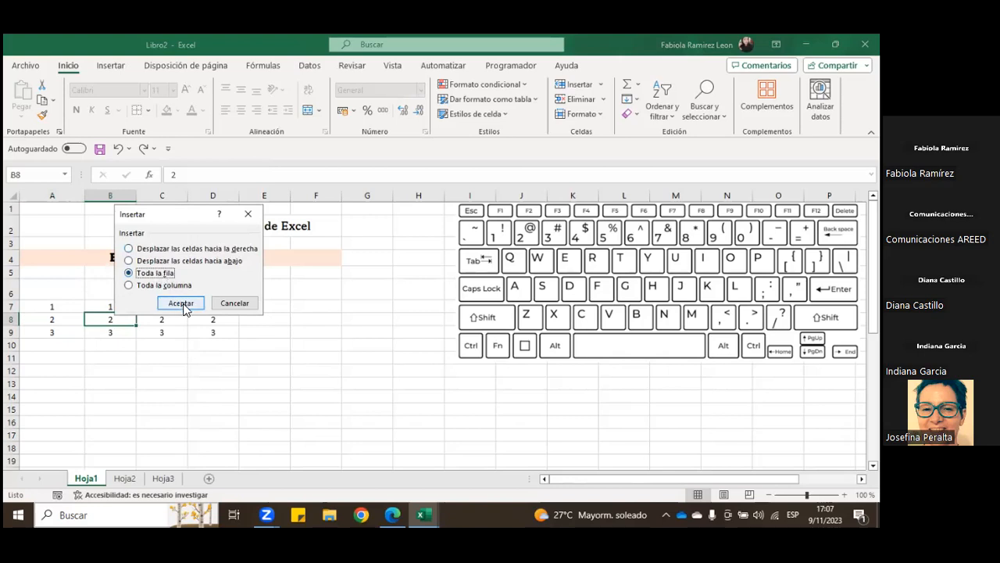
left_click(182, 306)
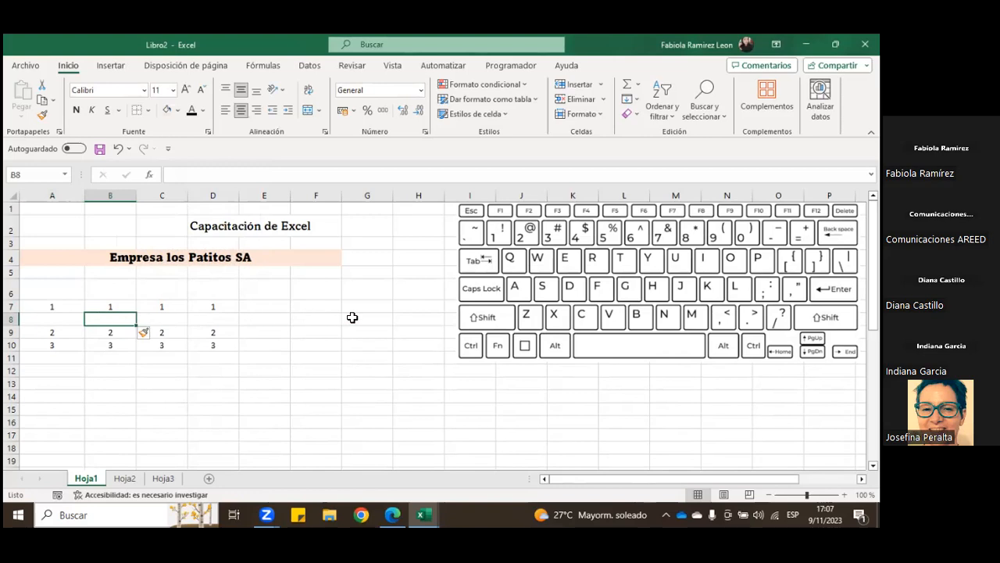
Step: Try a value of 1 in cell A8 of the blank row, and clear the cell
left_click_drag(55, 331, 190, 336)
left_click_drag(34, 308, 74, 318)
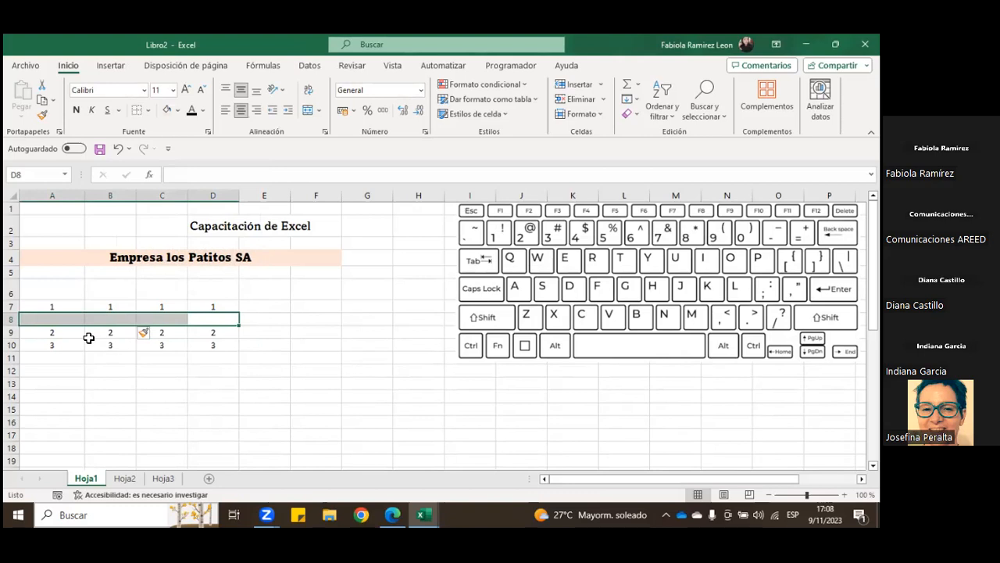
left_click(61, 319)
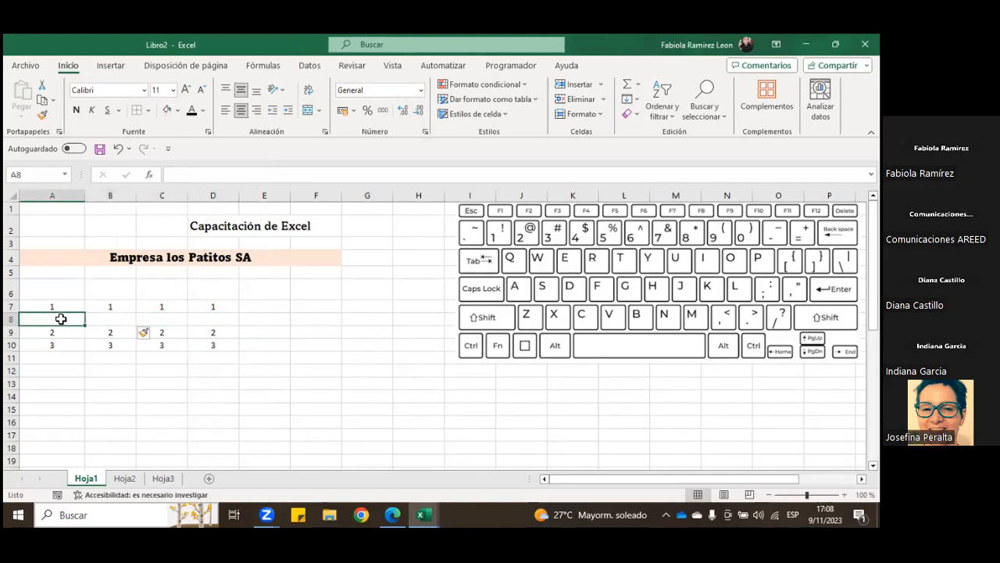
key("BackSpace")
key("Return")
key("Up")
key("BackSpace")
left_click(86, 353)
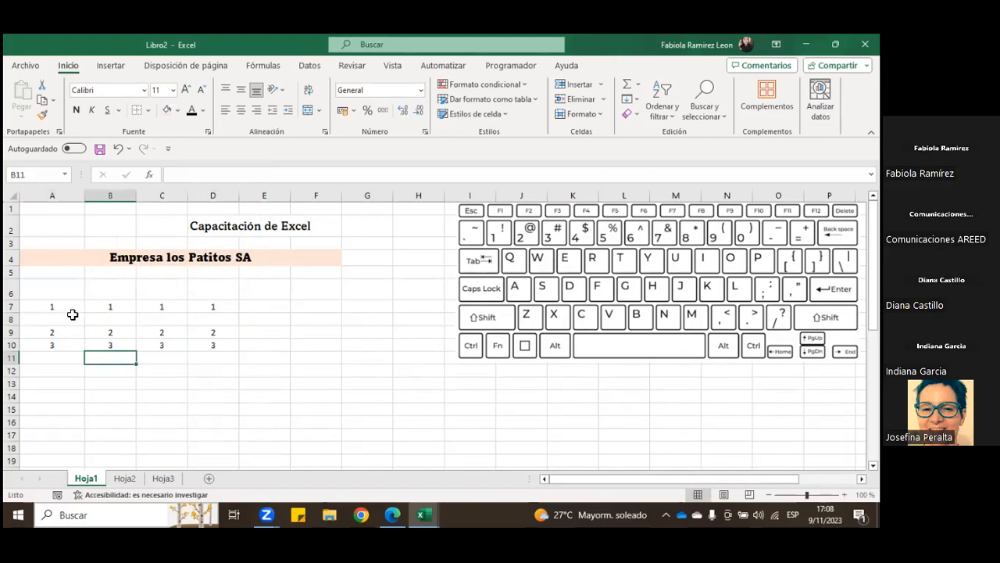
Step: Undo the edits in A8 and the insertion of the blank row
left_click_drag(59, 319, 217, 319)
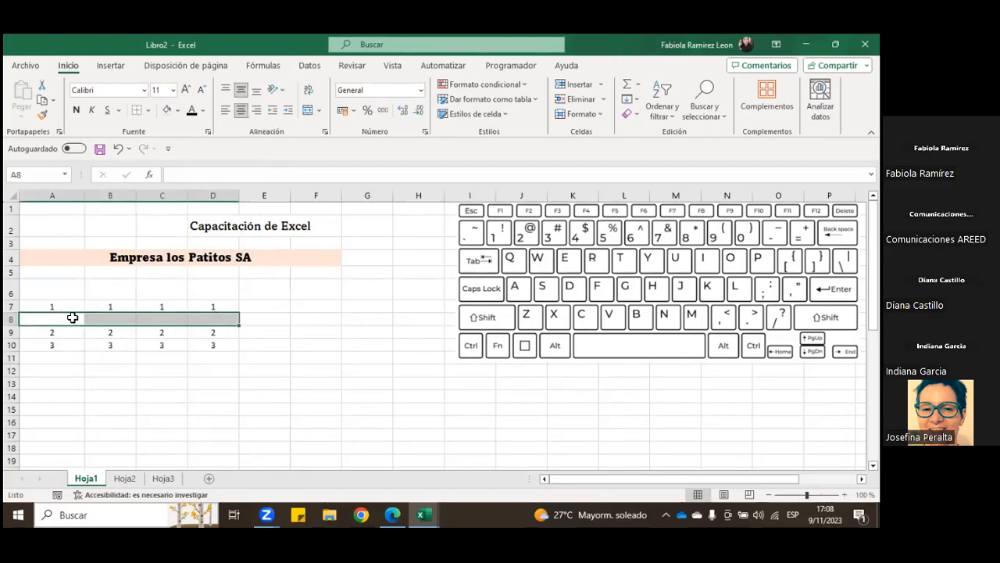
left_click(118, 149)
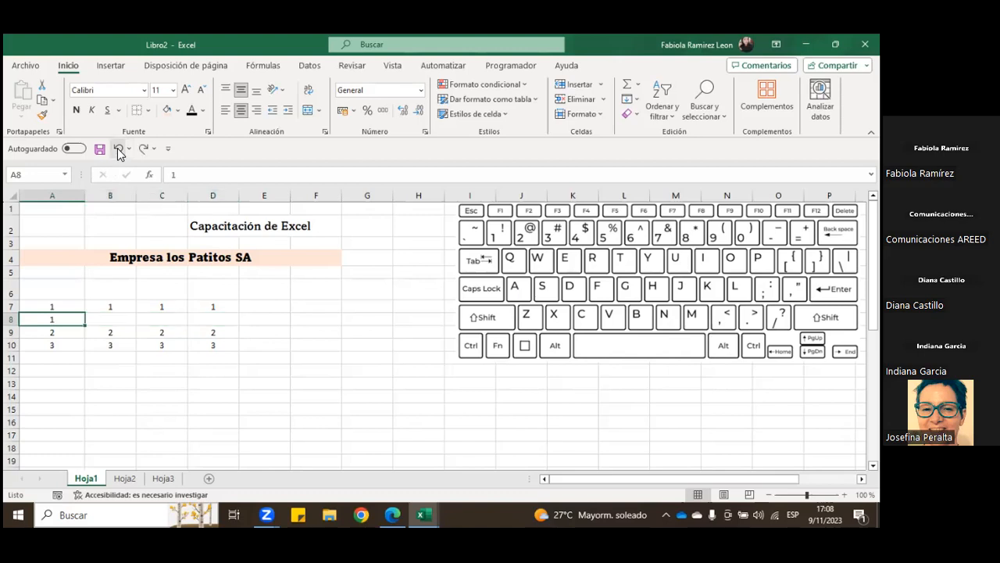
left_click(118, 148)
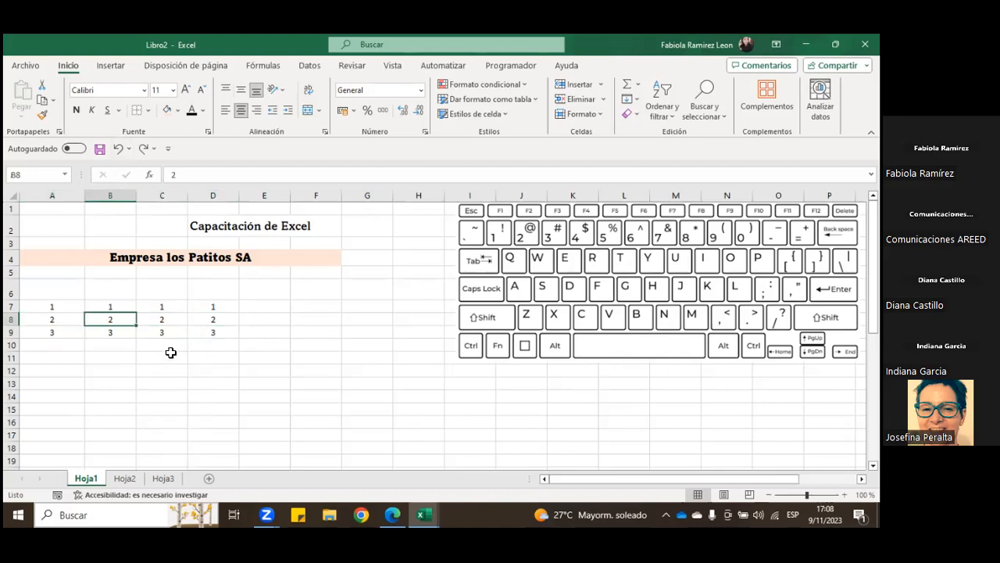
Step: Insert a sheet row above the row of 2s with the range A8:D8 selected
left_click(599, 84)
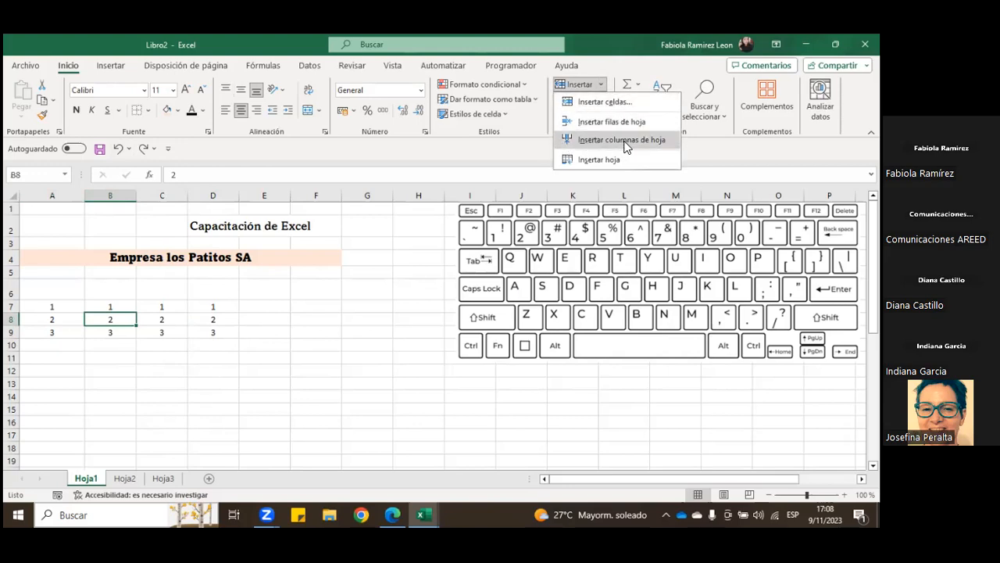
key("Escape")
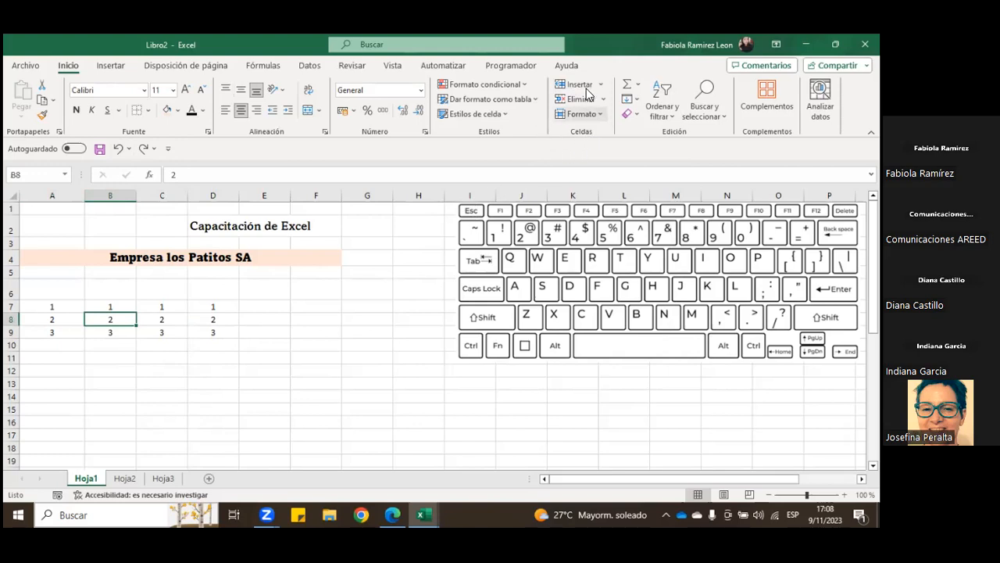
key("Left")
left_click(171, 315, "shift")
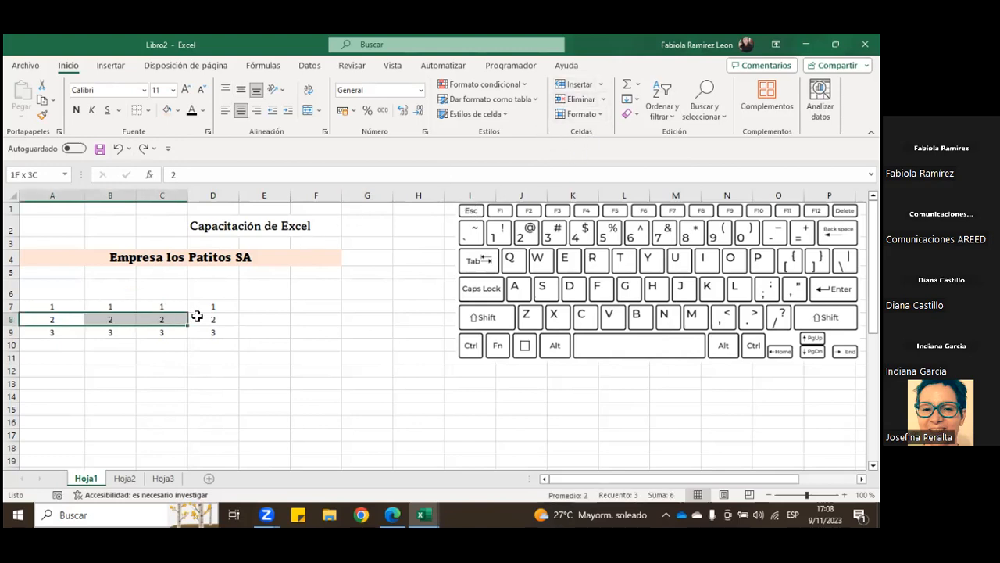
left_click(196, 314, "shift")
left_click(600, 84)
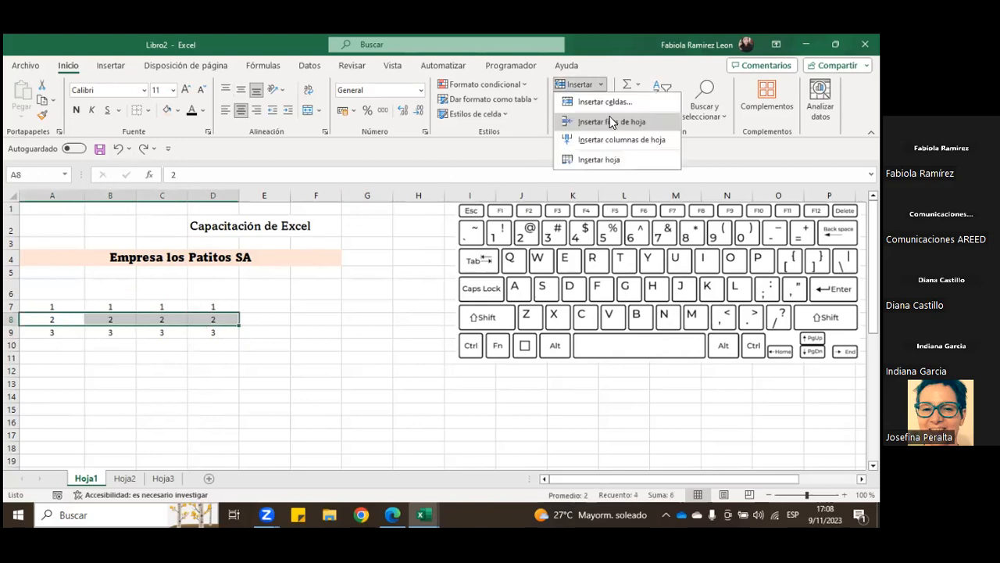
left_click(625, 118)
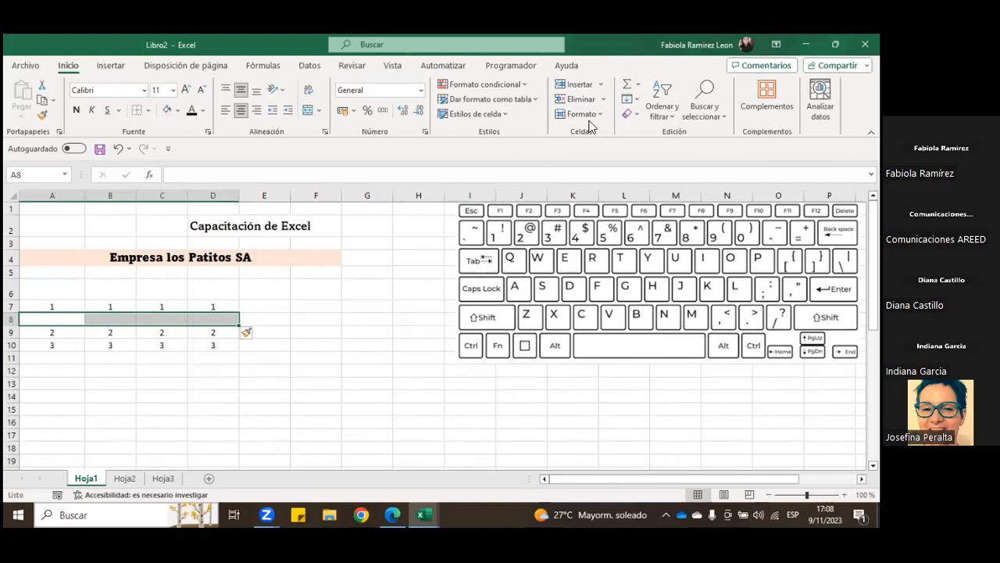
Step: Add a new worksheet after Hoja1 and return to Hoja1
left_click(602, 86)
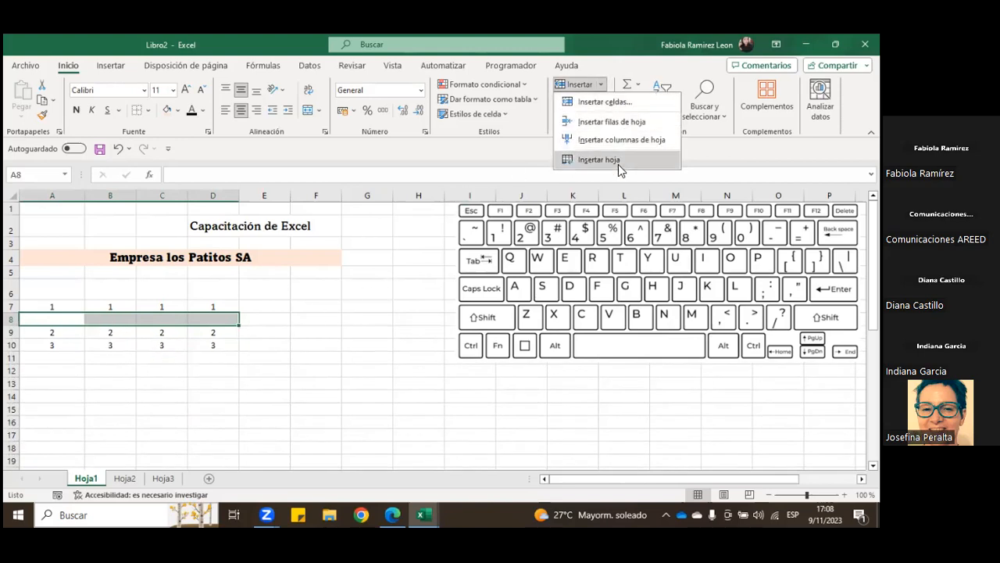
left_click(201, 348)
left_click(601, 84)
left_click(262, 379)
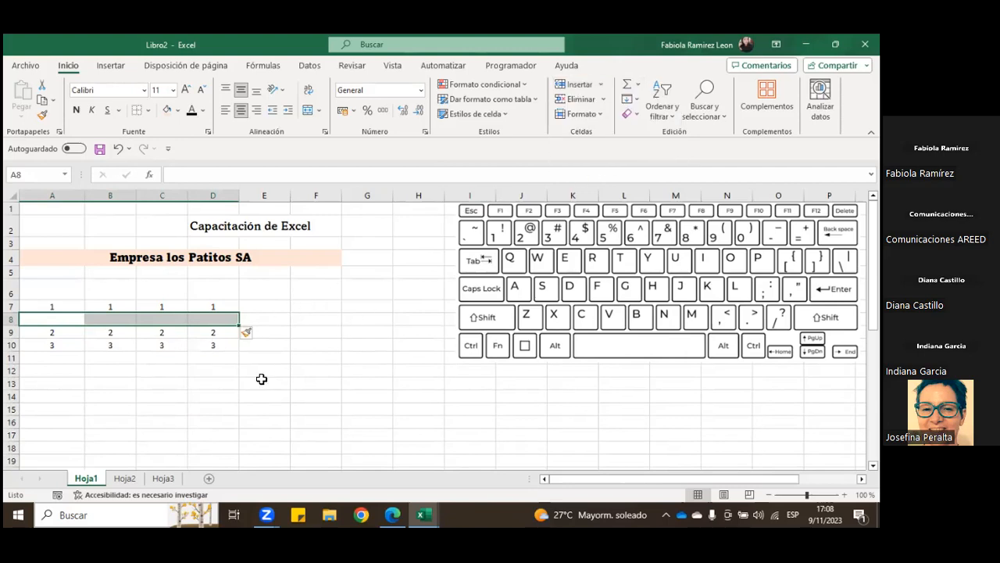
left_click(209, 478)
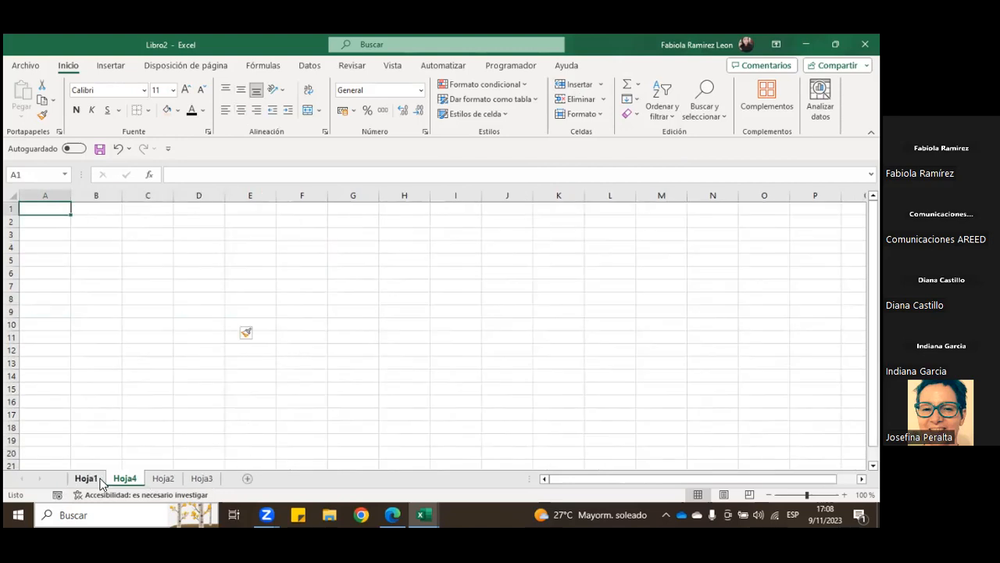
left_click(98, 479)
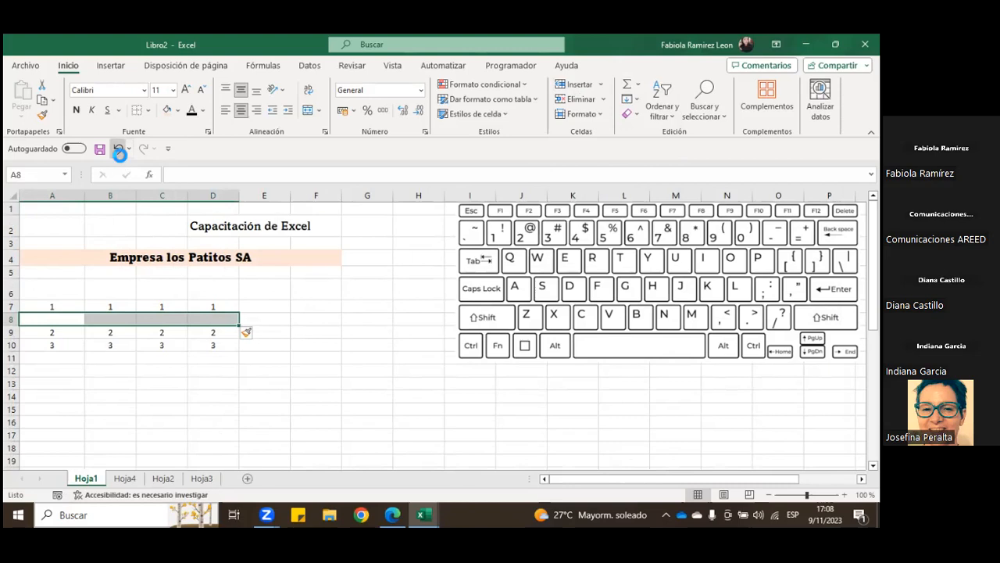
Step: Undo the insertion of blank row 8, and insert an entire row above the 2s again from cell B8
left_click(118, 148)
left_click(112, 342)
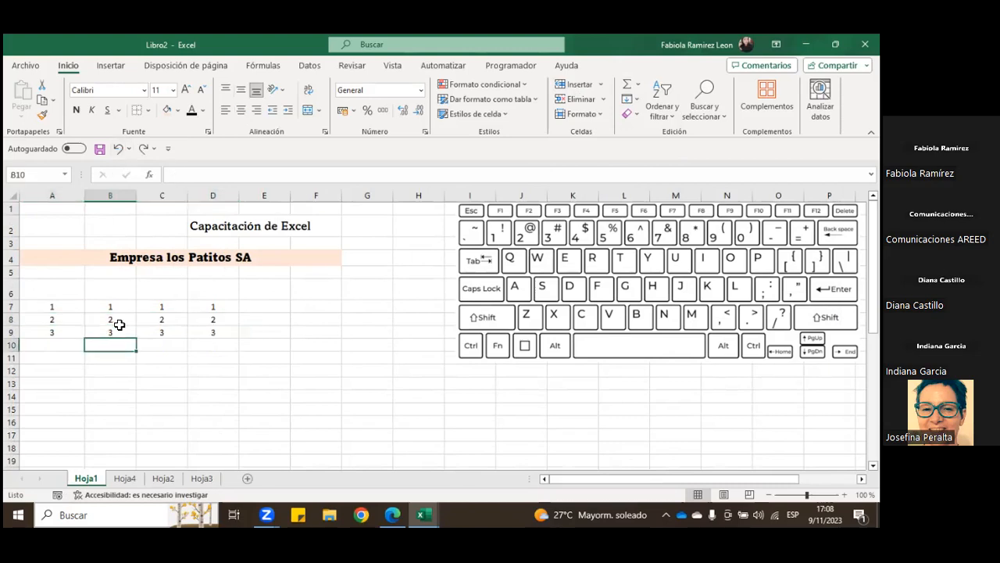
left_click(119, 325)
right_click(119, 324)
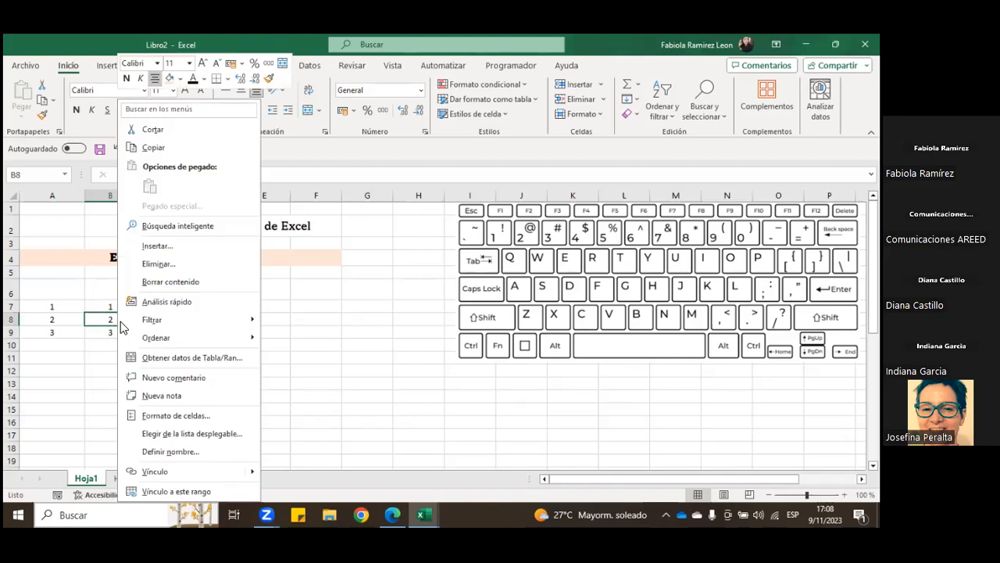
left_click(174, 248)
left_click(141, 276)
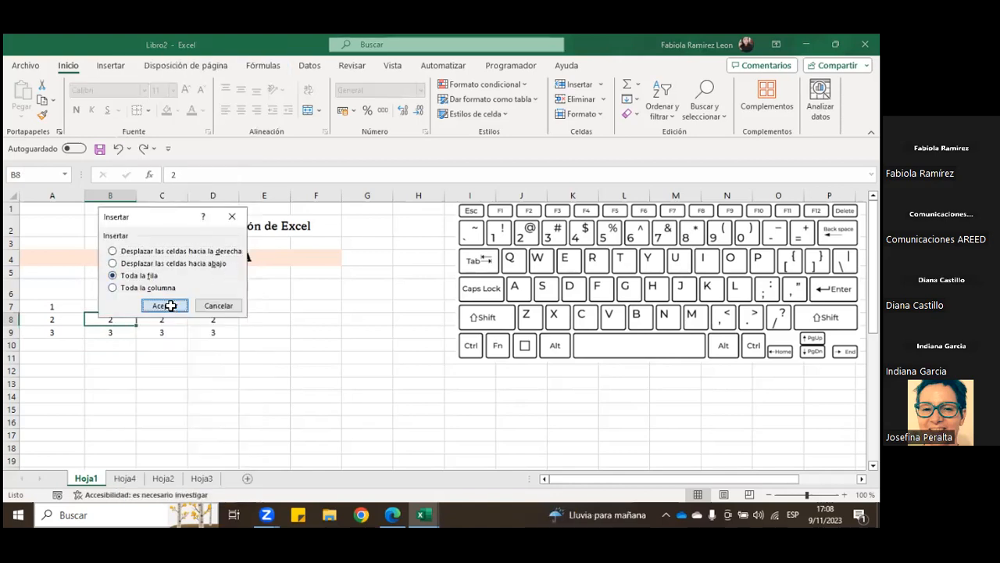
left_click(168, 306)
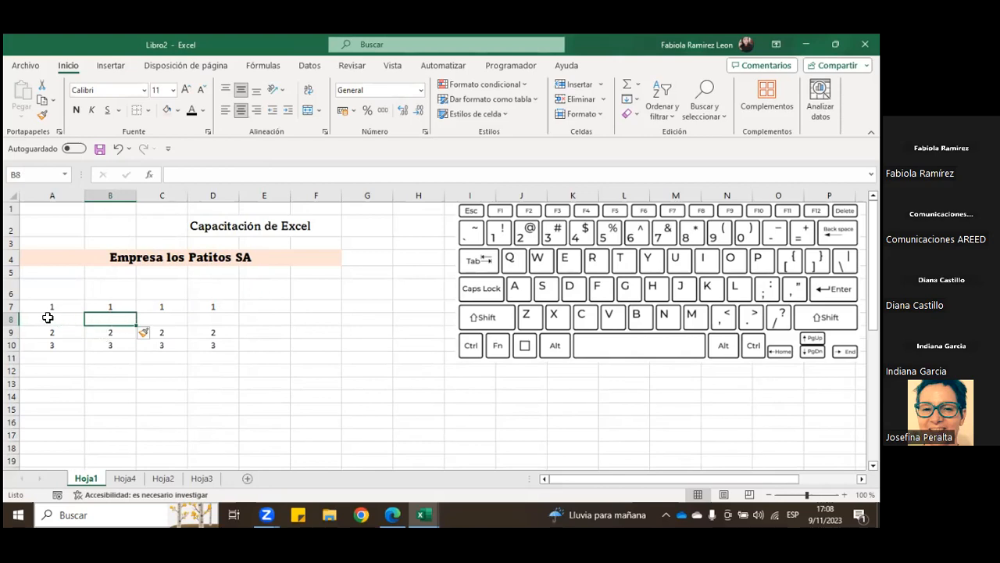
Step: Delete the entire blank row between the 1s and the 2s from cell B8
left_click_drag(212, 317, 193, 333)
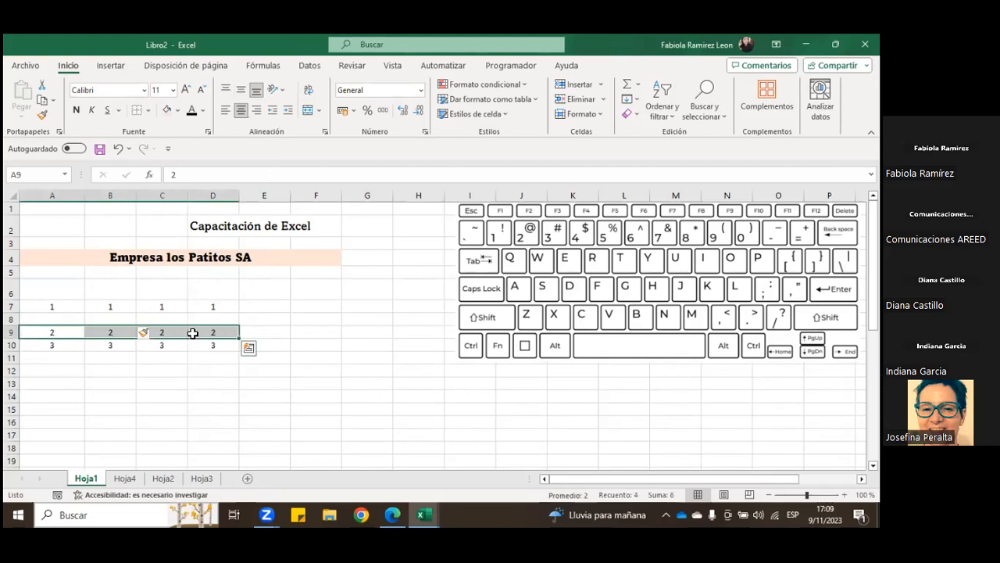
left_click(109, 318)
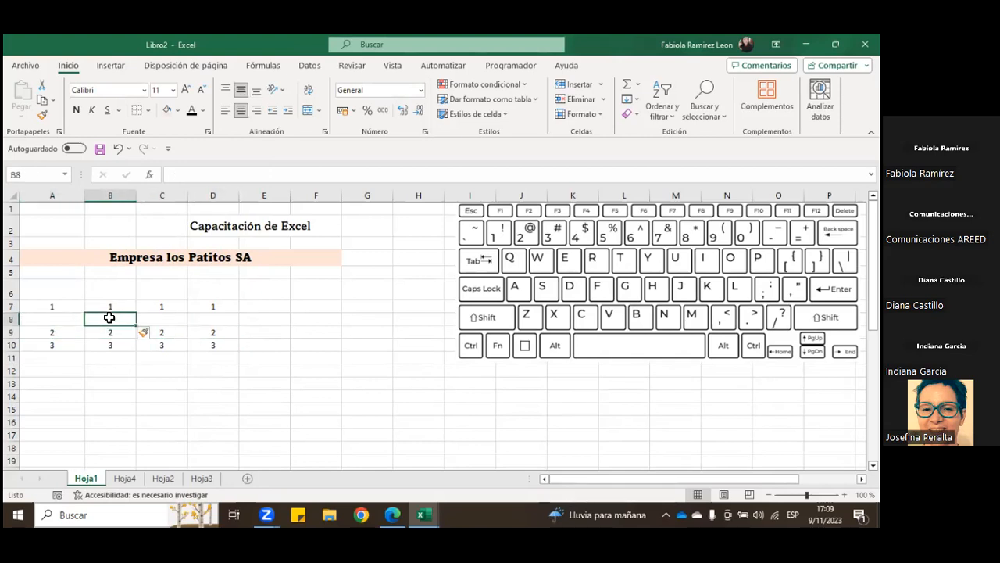
left_click_drag(81, 320, 414, 320)
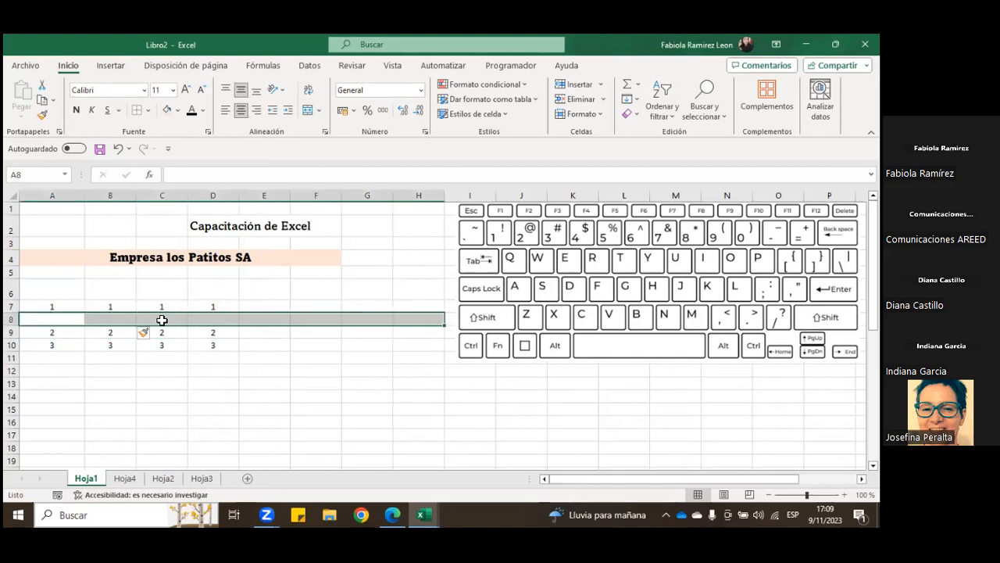
left_click(105, 320)
right_click(105, 320)
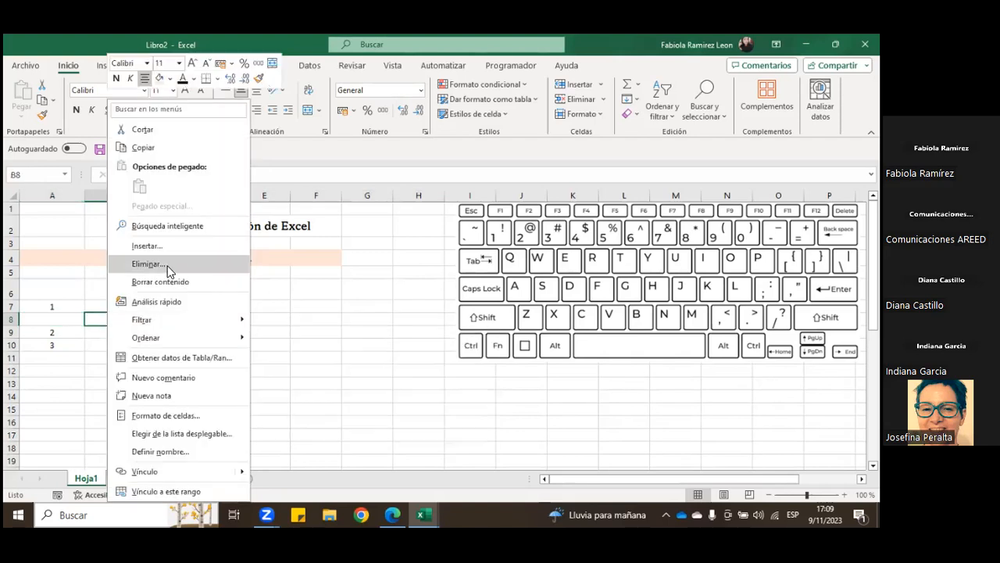
left_click(169, 266)
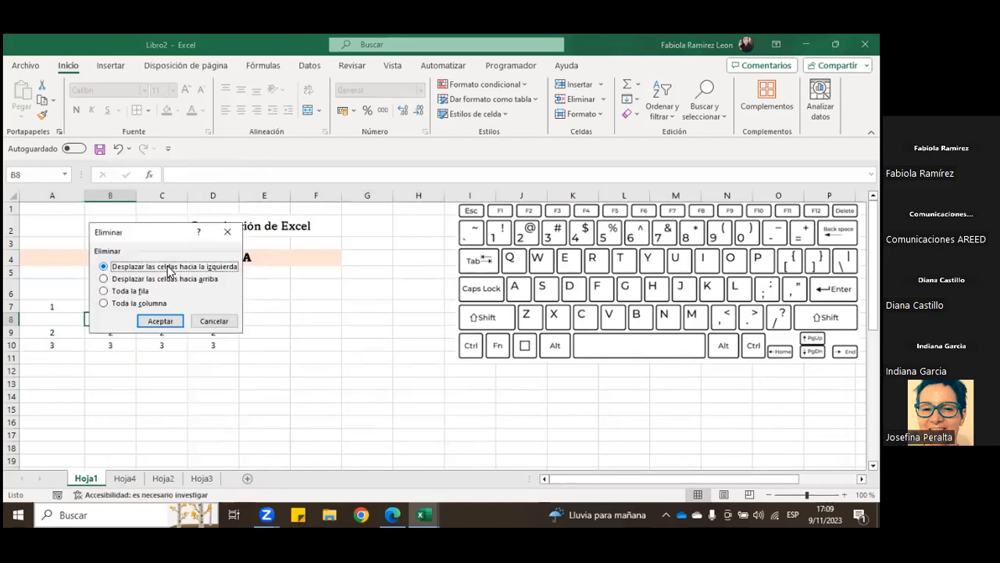
left_click(133, 291)
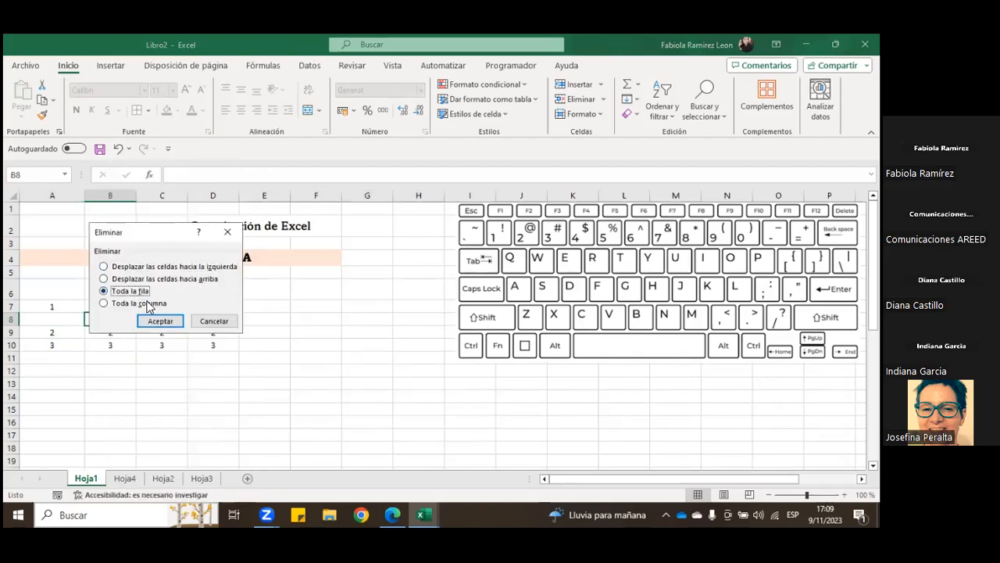
left_click(166, 321)
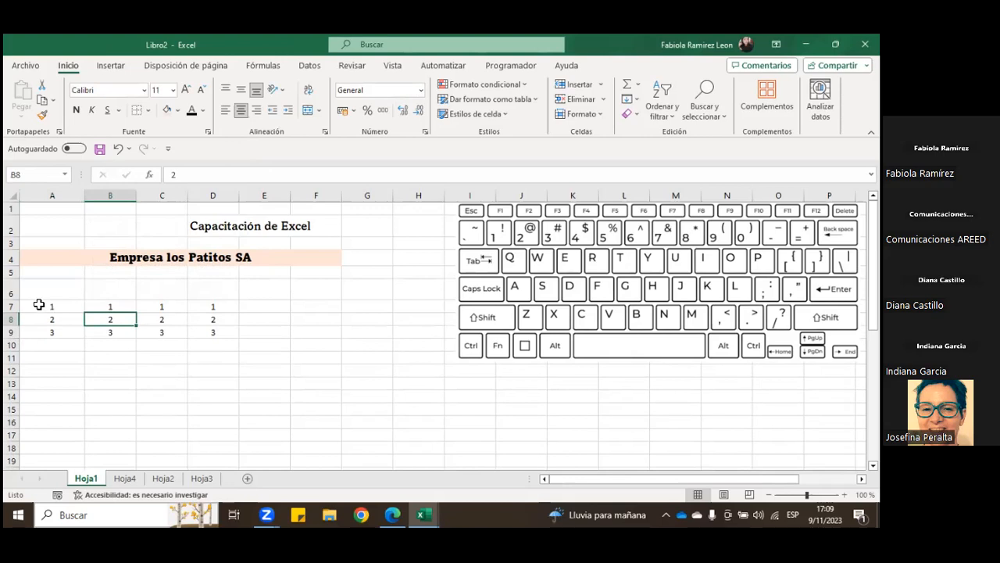
left_click_drag(116, 305, 112, 326)
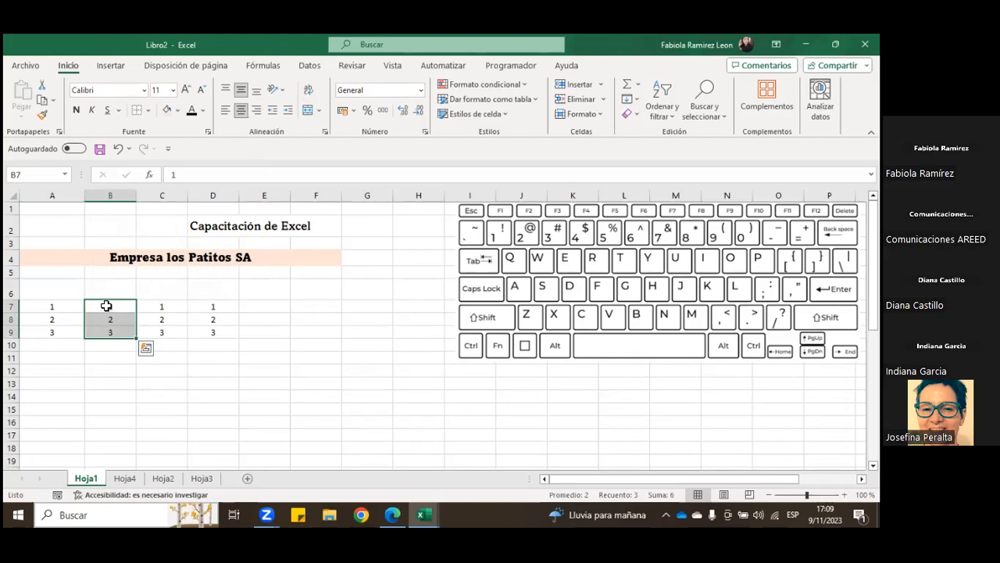
left_click(90, 319)
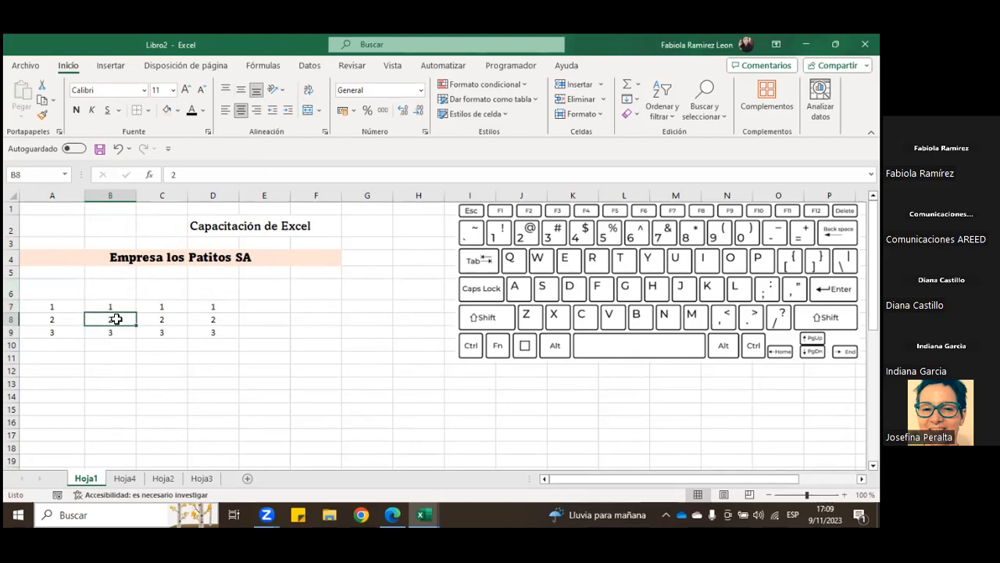
left_click_drag(37, 305, 34, 343)
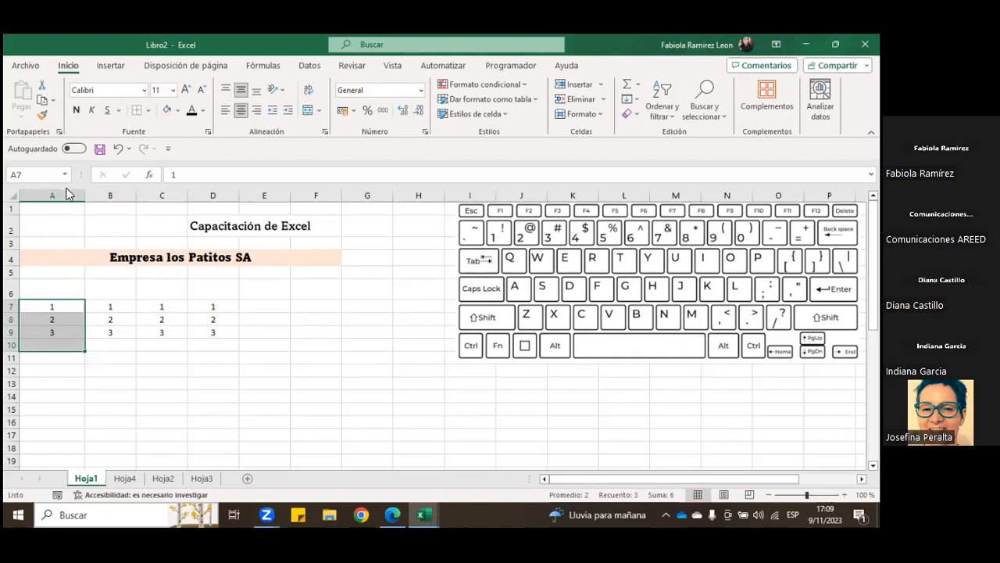
left_click(62, 306)
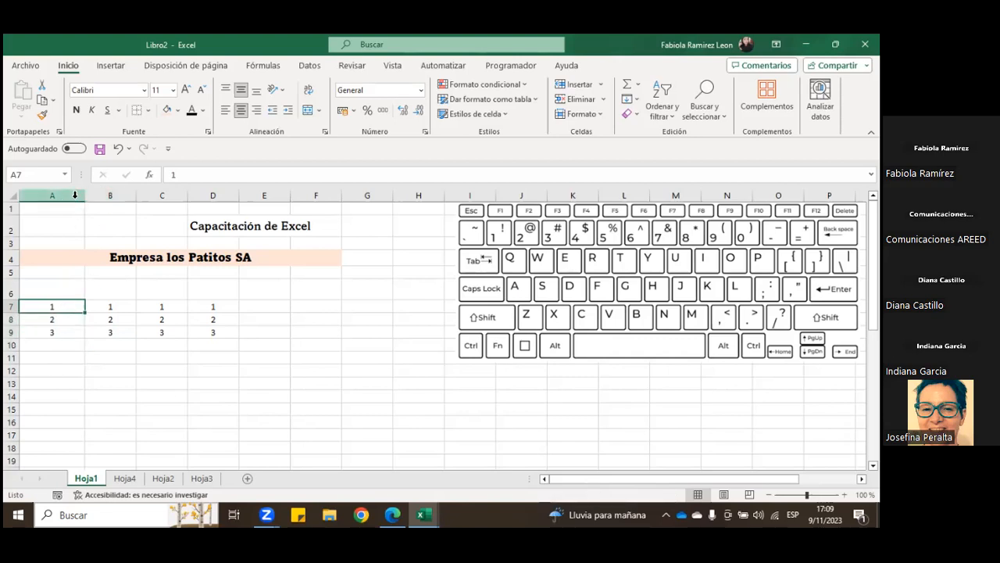
Step: Insert an entire blank column between the first and second columns of numbers, starting from B7
left_click(111, 305)
right_click(113, 307)
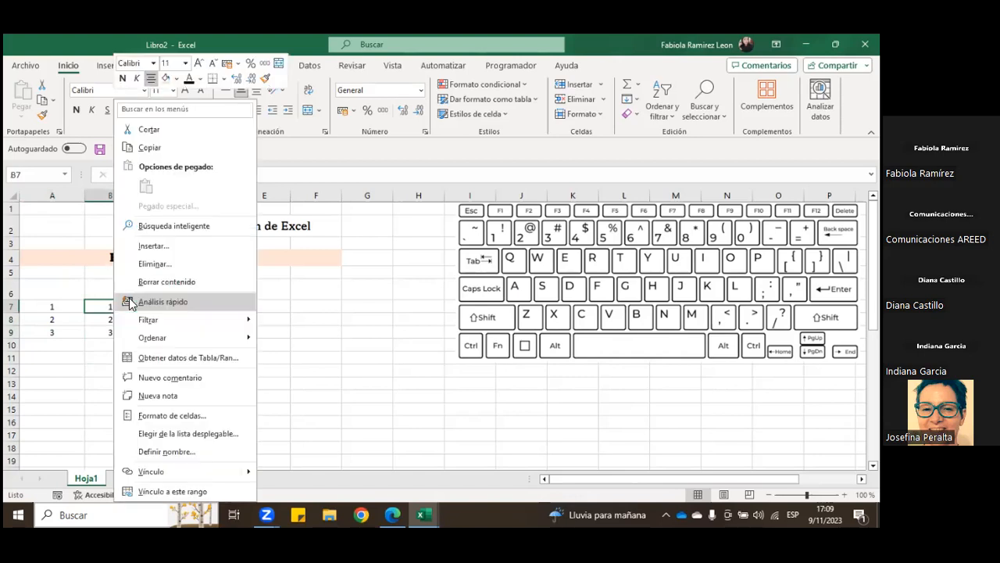
mouse_move(125, 324)
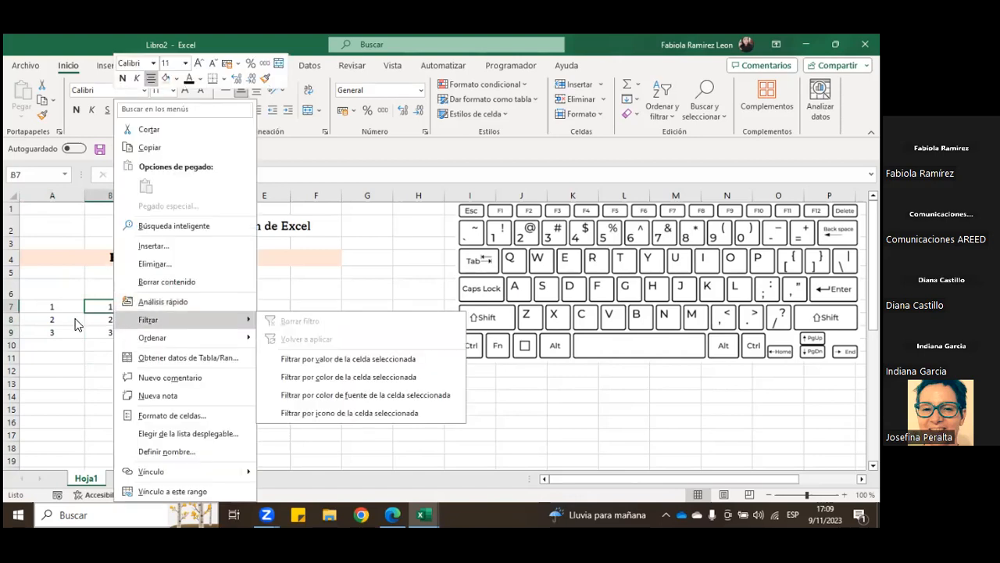
left_click(99, 308)
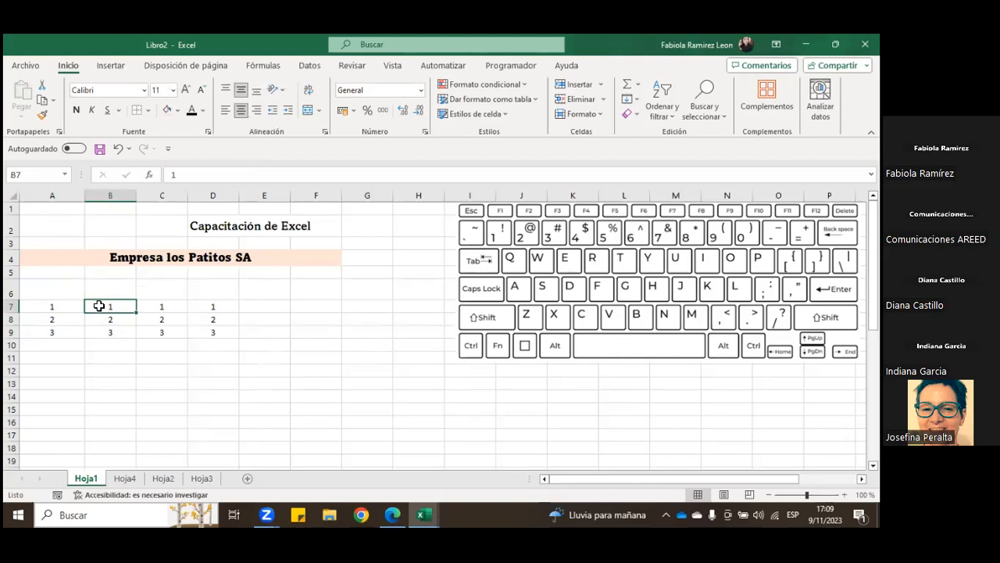
right_click(96, 306)
left_click(142, 246)
left_click(129, 282)
left_click(143, 301)
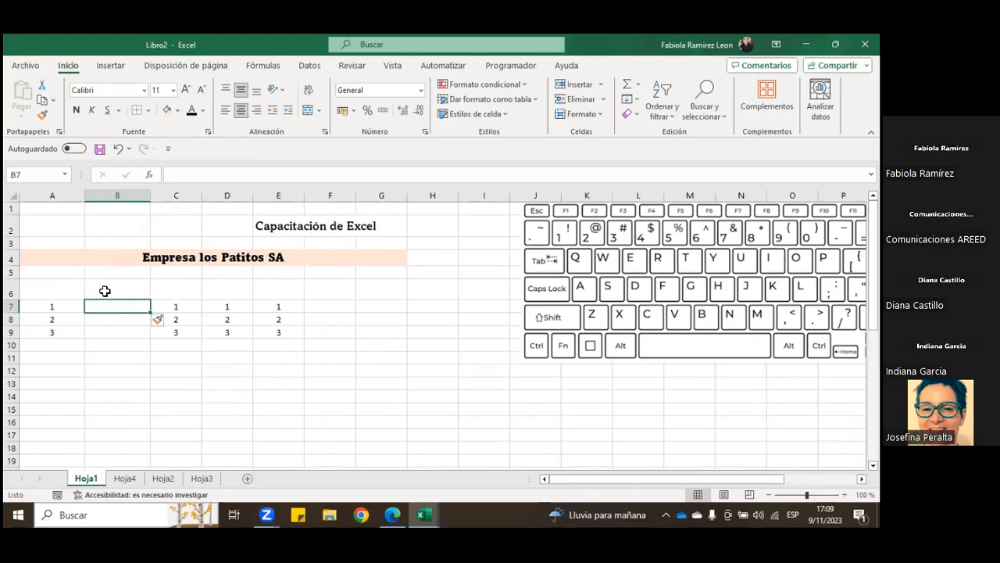
Step: Insert an entire column before column A from cell A7, and undo that insertion
left_click(76, 307)
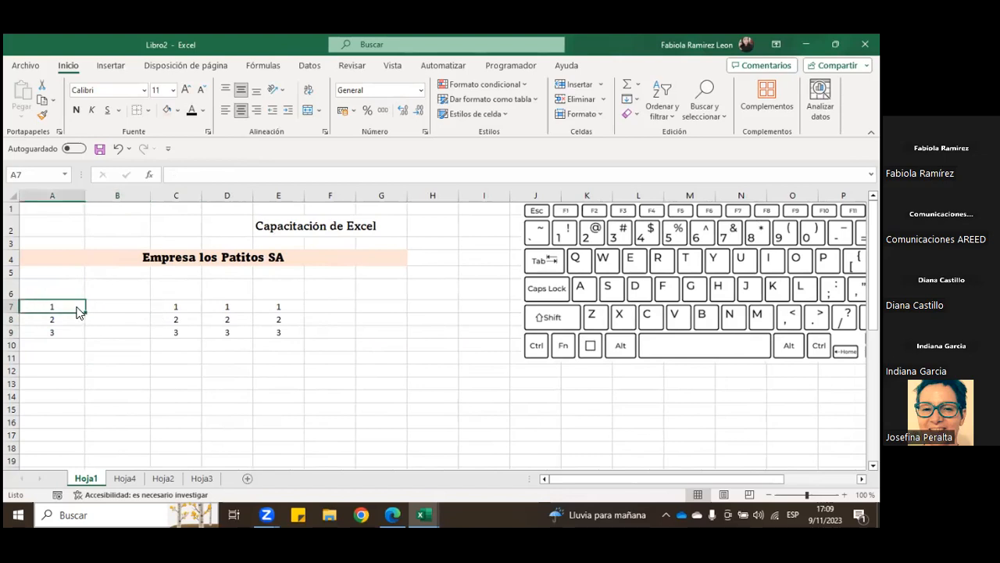
right_click(77, 308)
left_click(155, 245)
left_click(140, 285)
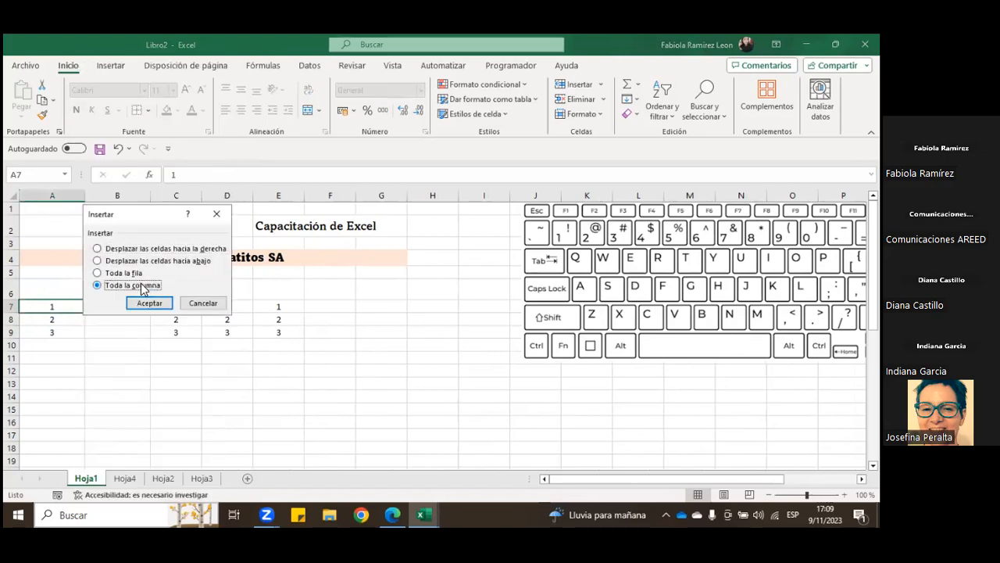
left_click(149, 303)
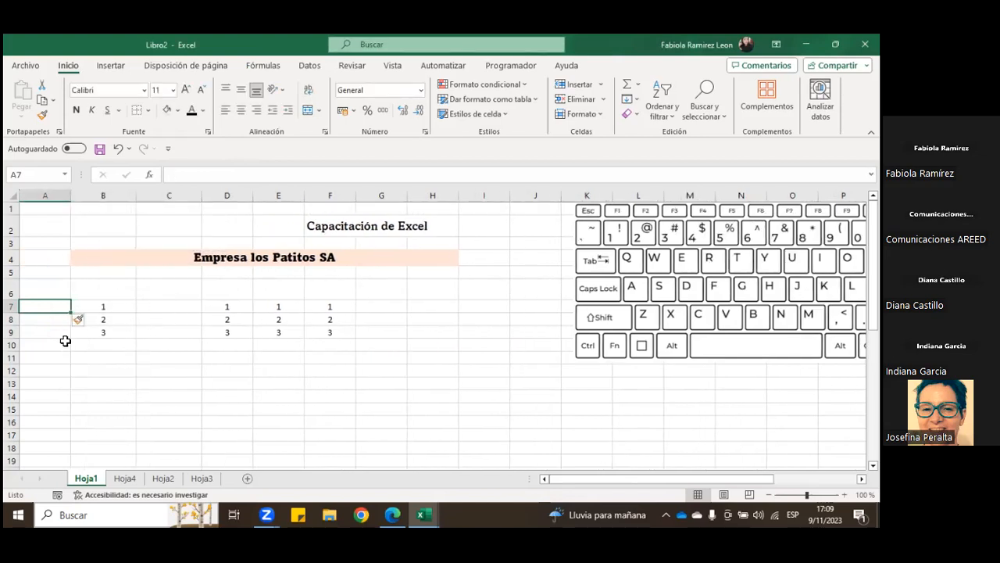
left_click(117, 148)
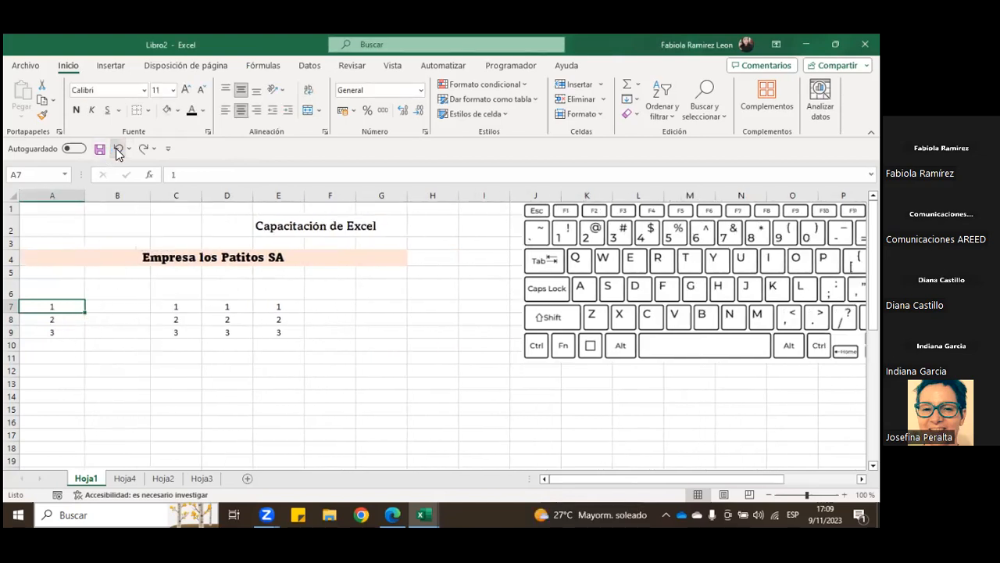
Step: Delete the entire blank column B from cell B7
right_click(133, 308)
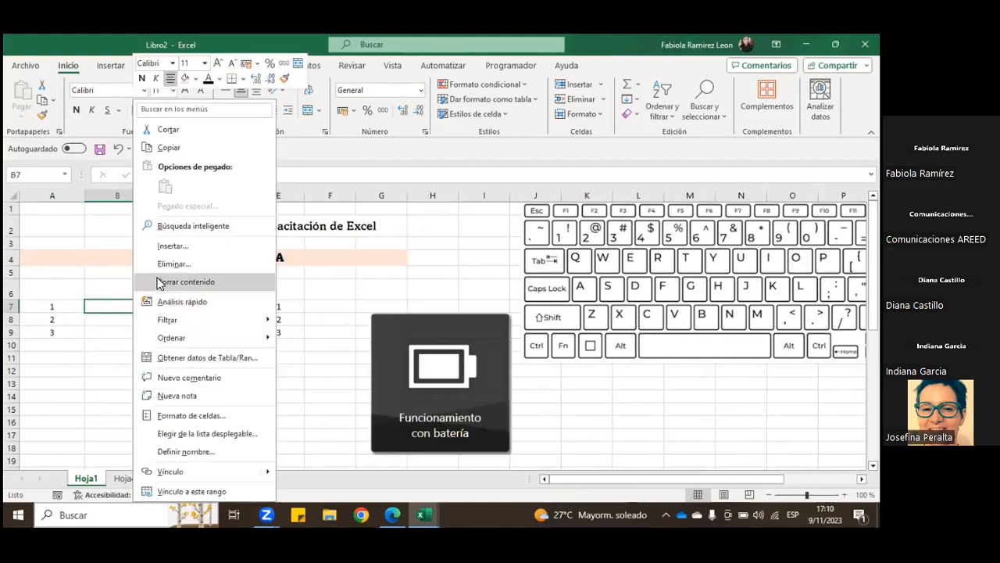
left_click(208, 265)
left_click(196, 303)
left_click(201, 322)
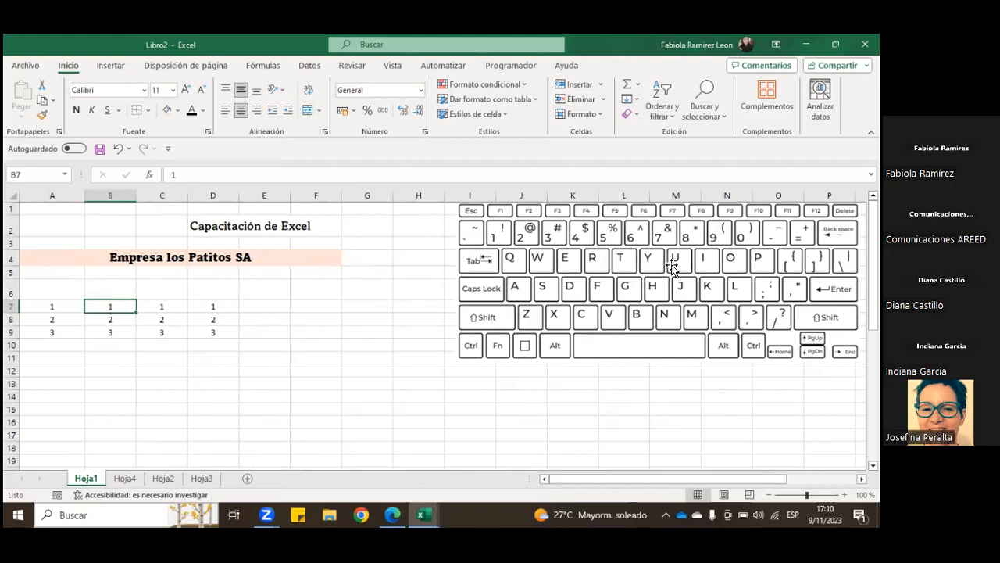
left_click_drag(111, 290, 551, 422)
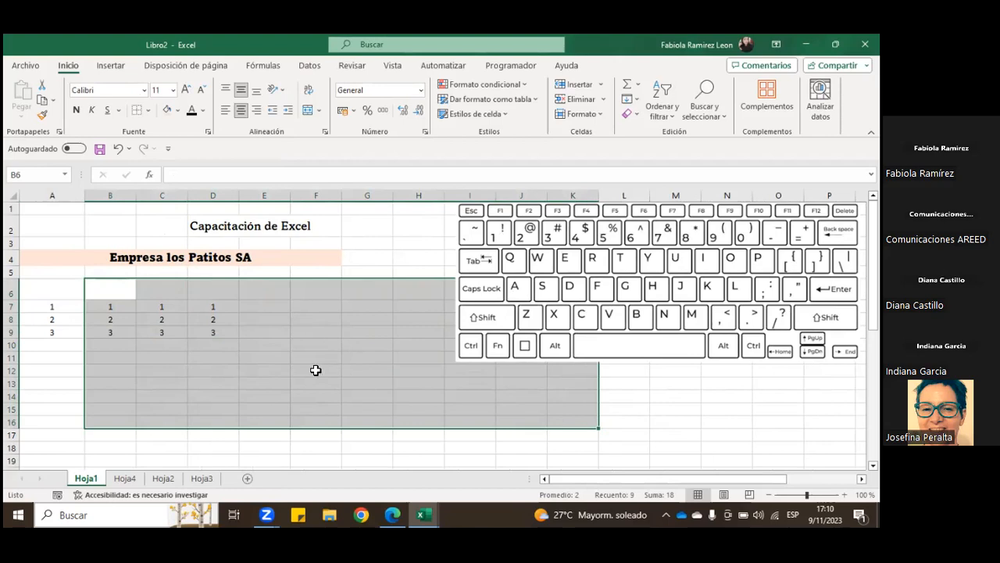
left_click(172, 360)
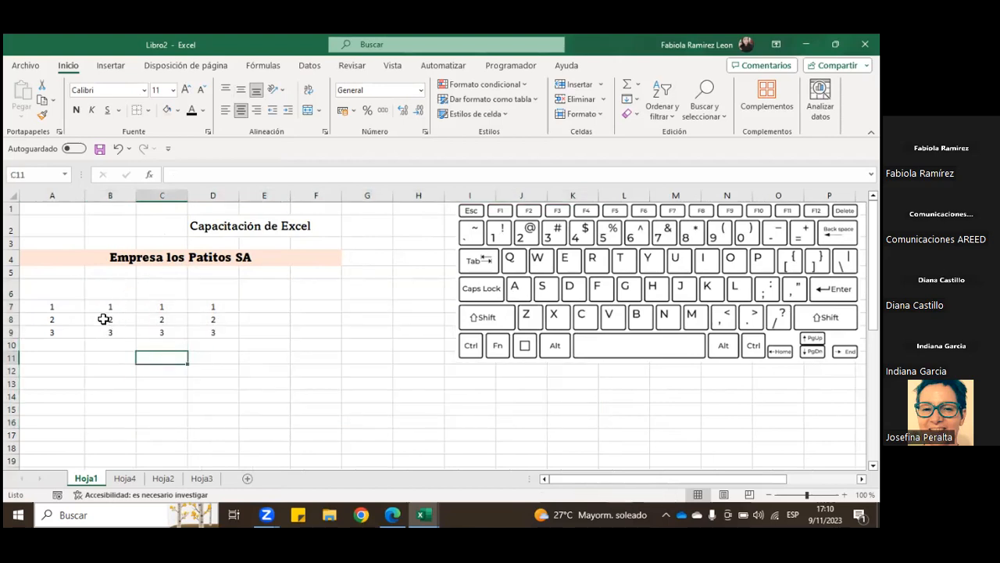
left_click_drag(116, 290, 120, 373)
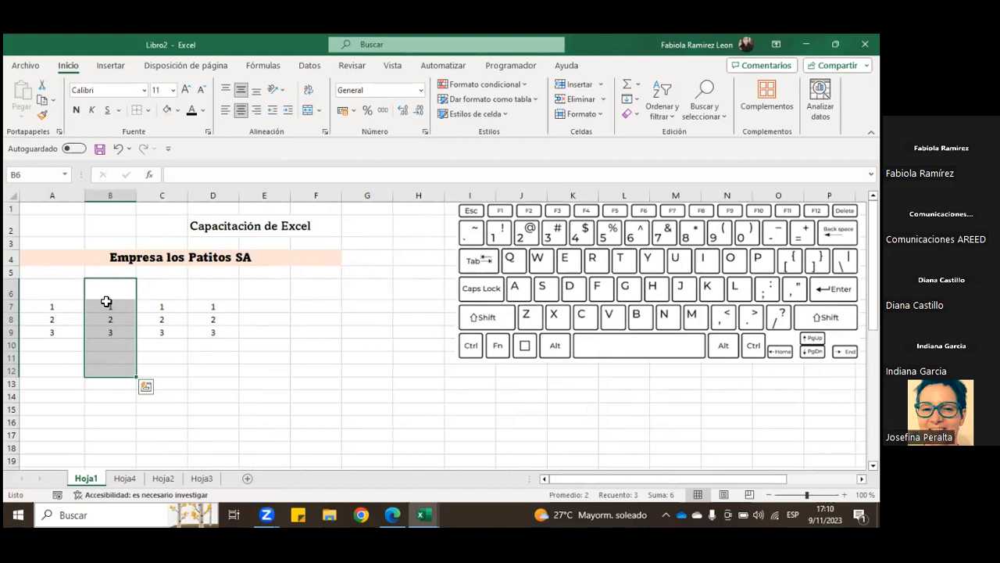
left_click_drag(117, 307, 118, 346)
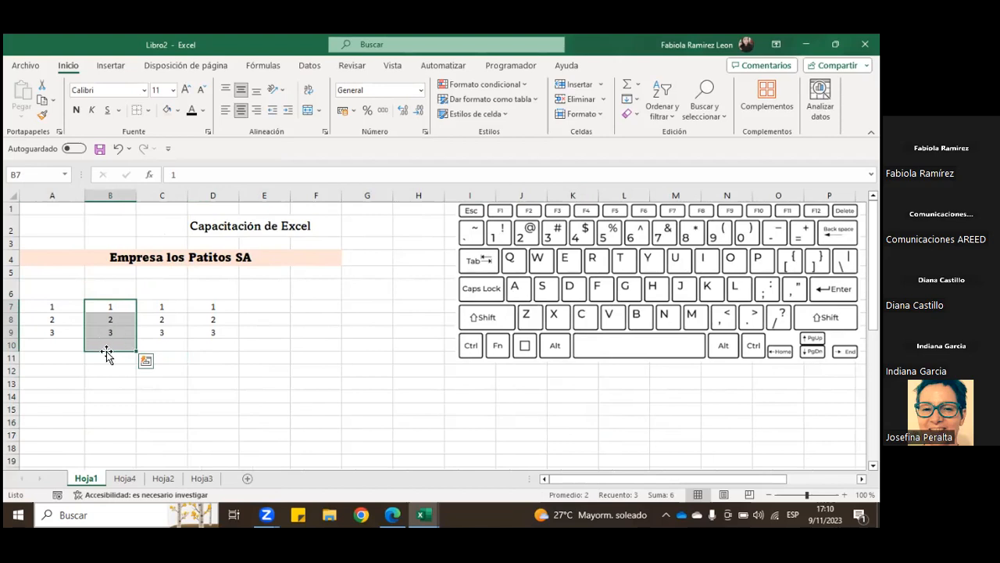
left_click(112, 368)
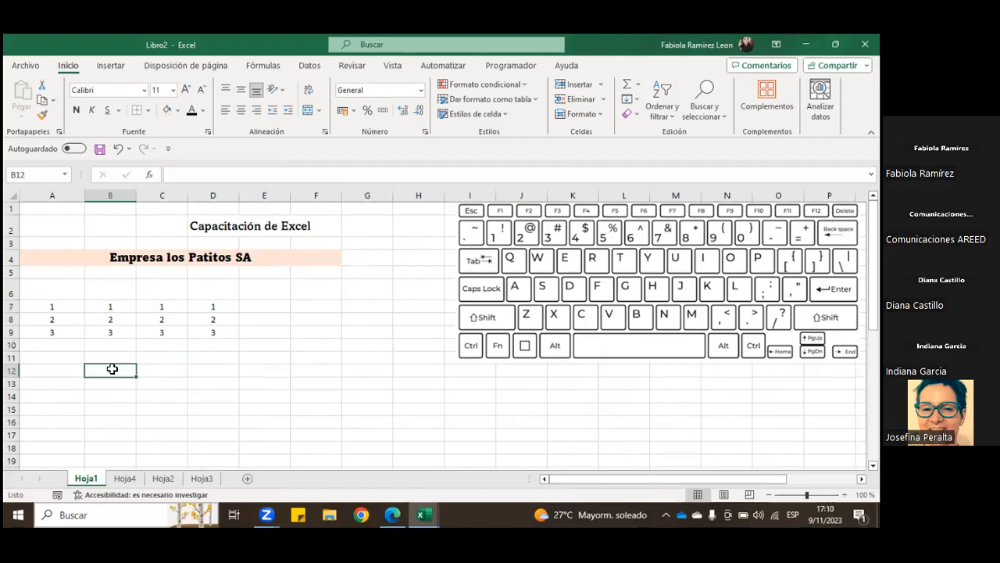
Step: Clear the contents of the number block in A7:D9
left_click_drag(80, 306, 231, 331)
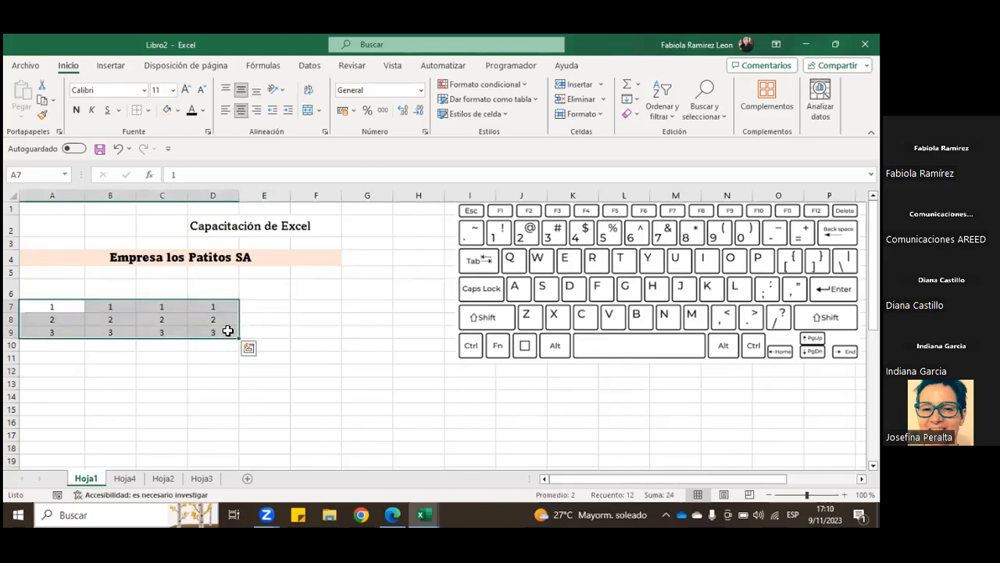
right_click(201, 326)
left_click(250, 279)
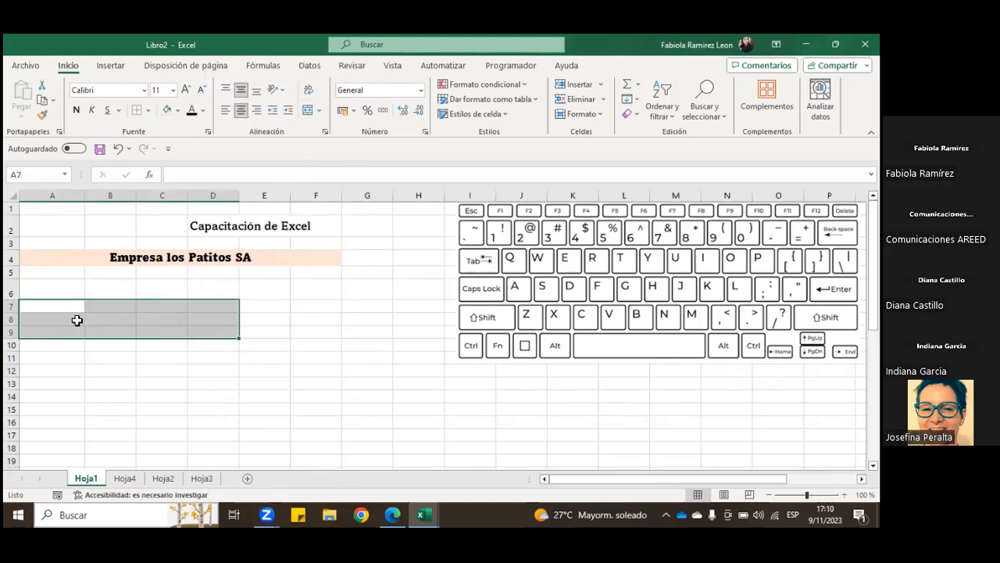
Step: Enter 50000, 2500 and 1200 in cells A7 to A9 and copy them across to columns B and C
left_click(69, 306)
type("50")
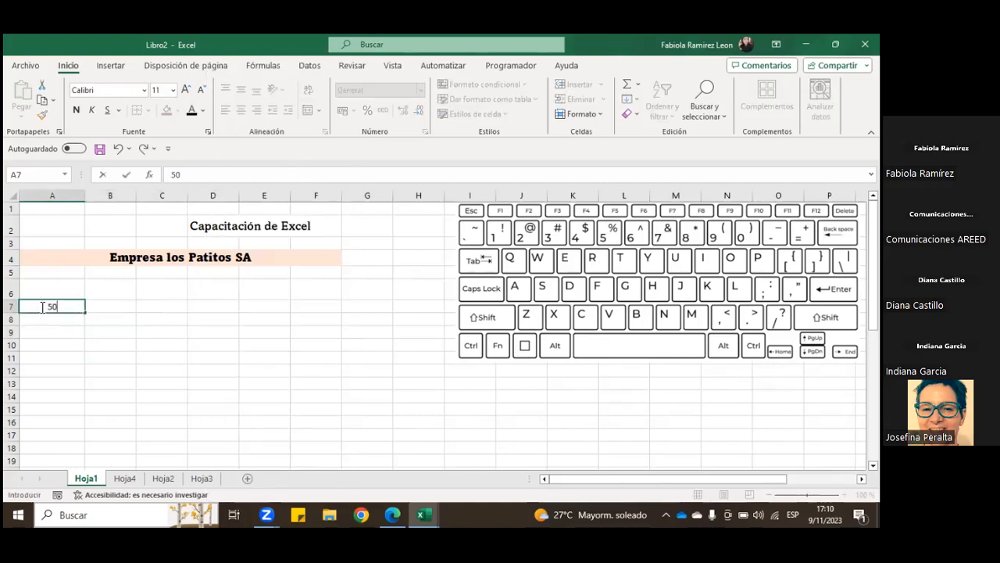
type("000")
key("Return")
type("2500")
key("Return")
type("1200")
key("Return")
left_click_drag(45, 305, 185, 339)
Step: Enter the day headings Lunes, Martes and Miercoles in cells A6 to C6 above the amounts
left_click(74, 292)
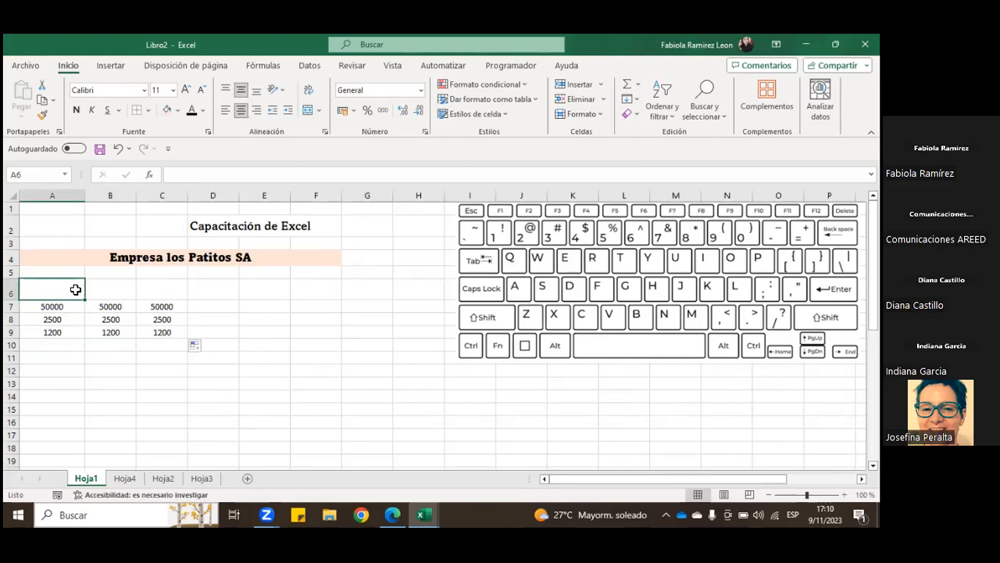
type("Lunes")
key("Tab")
type("Martes")
key("Tab")
type(",")
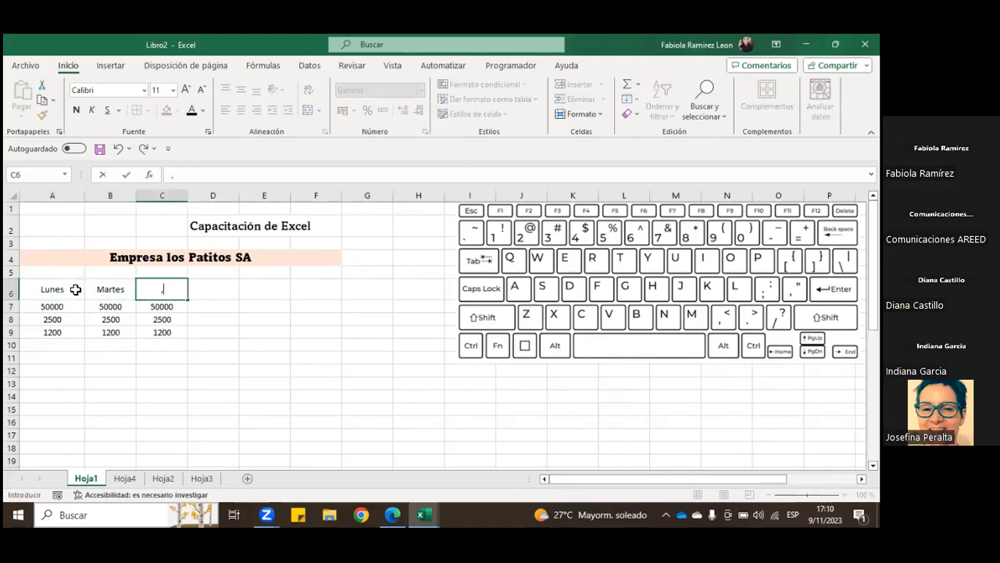
type("iercoles")
key("Return")
Step: Format the amounts in A7:C9 as accounting currency in colones with no decimal places
left_click_drag(64, 307, 174, 332)
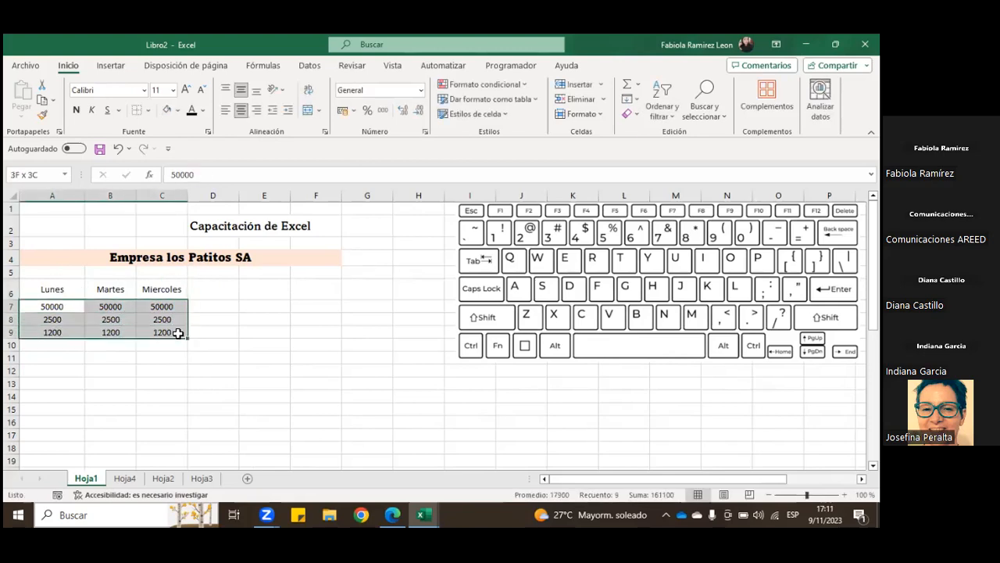
left_click(343, 114)
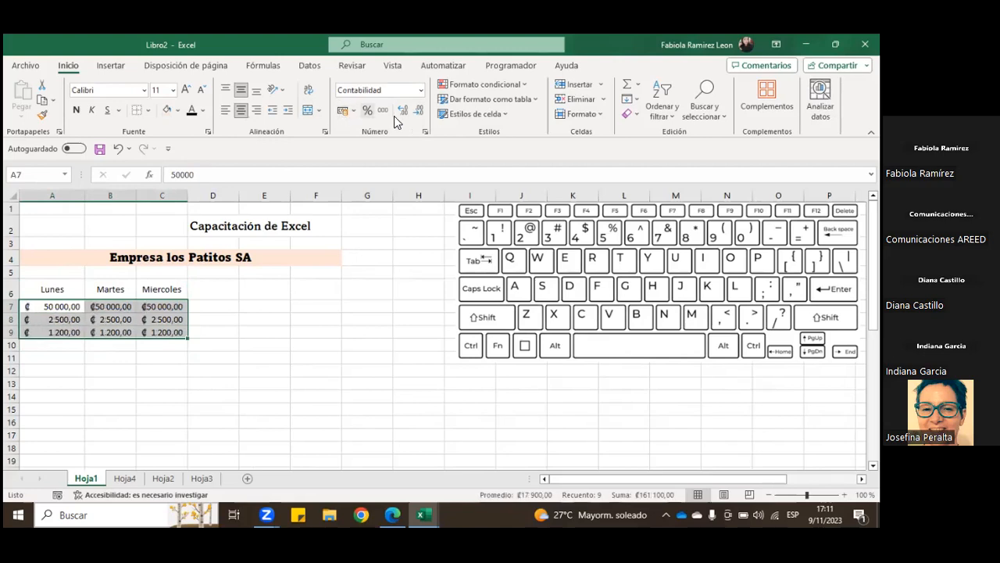
double_click(418, 114)
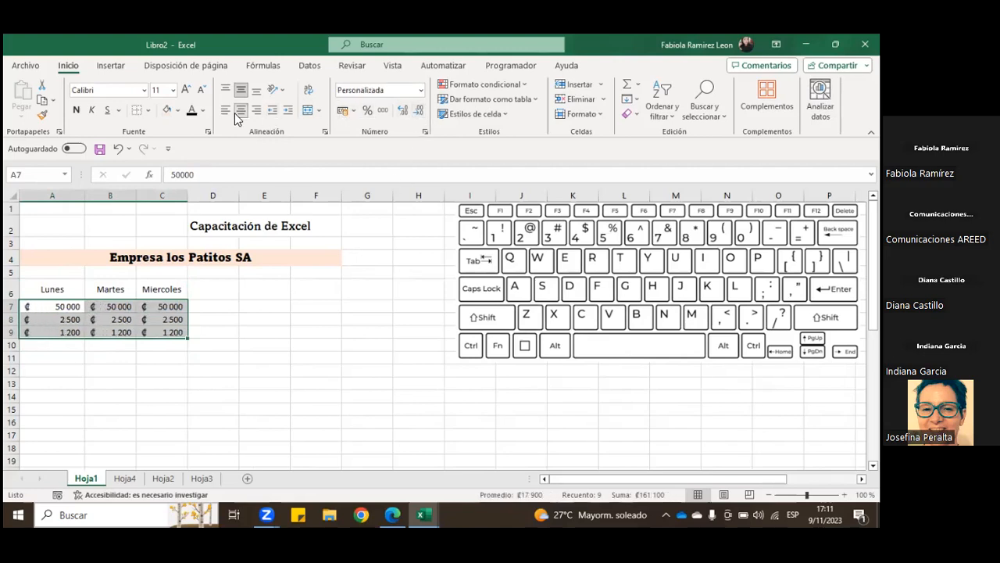
left_click(223, 308)
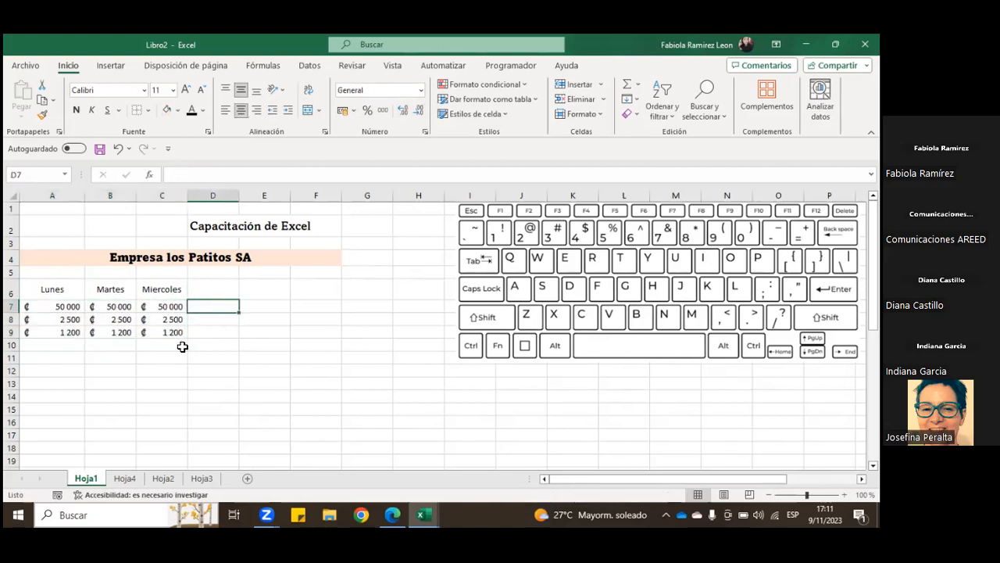
Step: Set the last Martes amount, in cell B9, to 0
left_click(118, 330)
type("0")
key("Return")
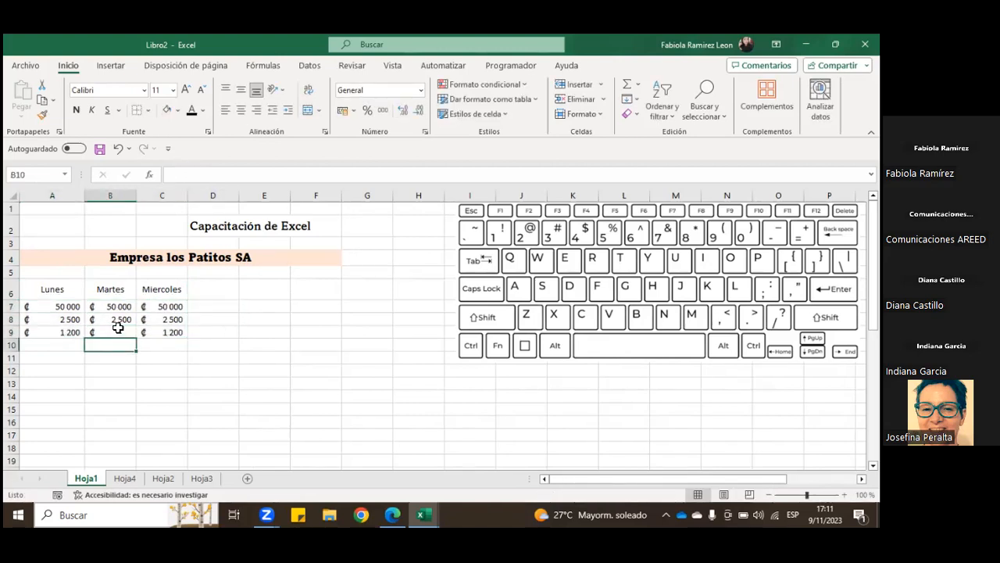
left_click(115, 333)
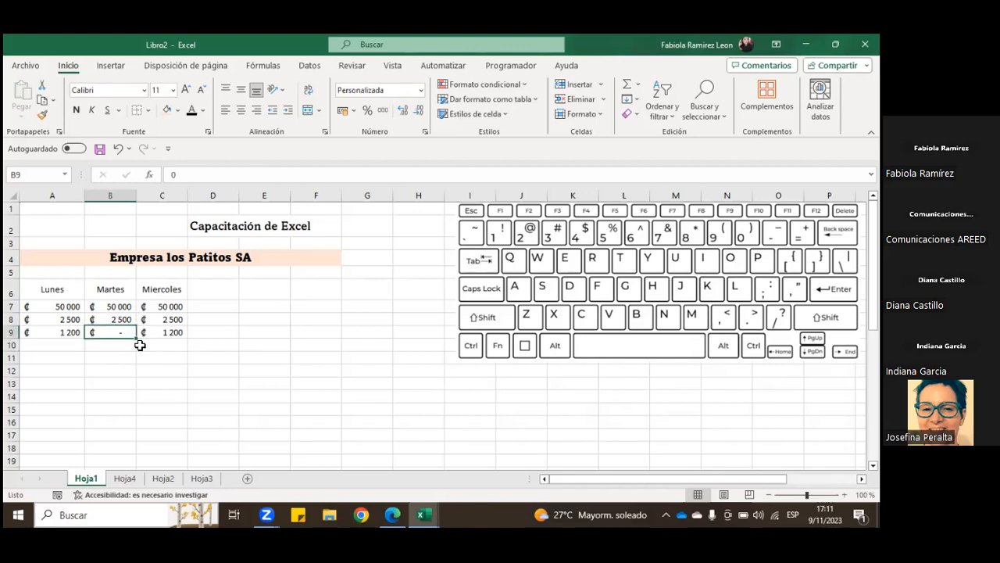
left_click(127, 356)
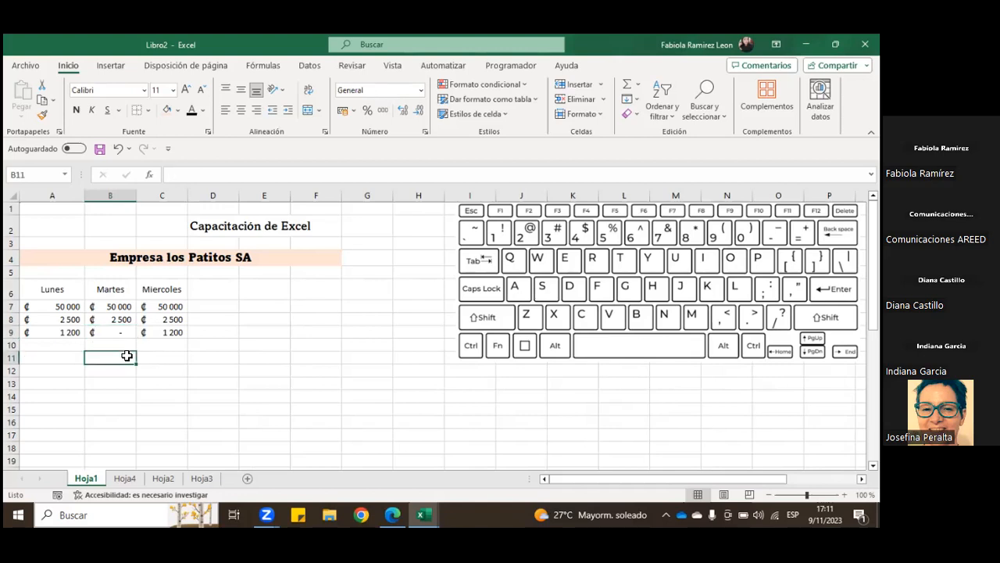
left_click(121, 332)
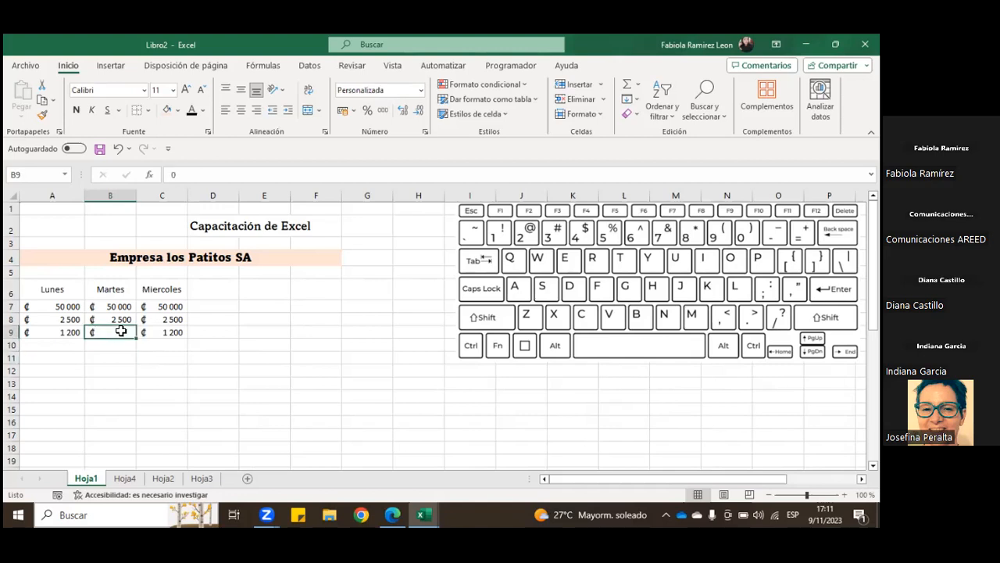
Step: Enter the heading Ingresos in A5 and merge and center it across A5:C5
left_click_drag(55, 273, 154, 274)
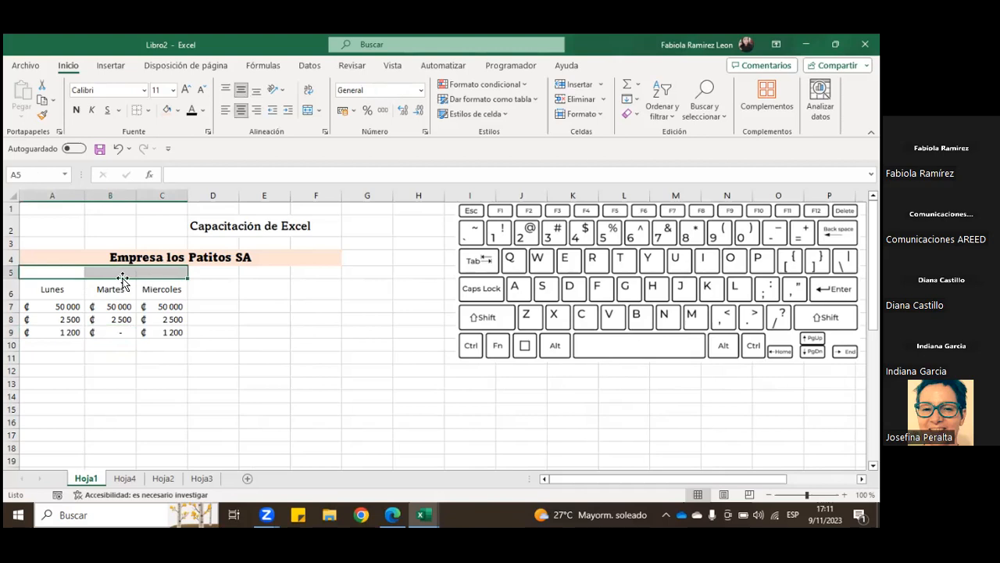
left_click(71, 273)
type("Ingresos")
key("Return")
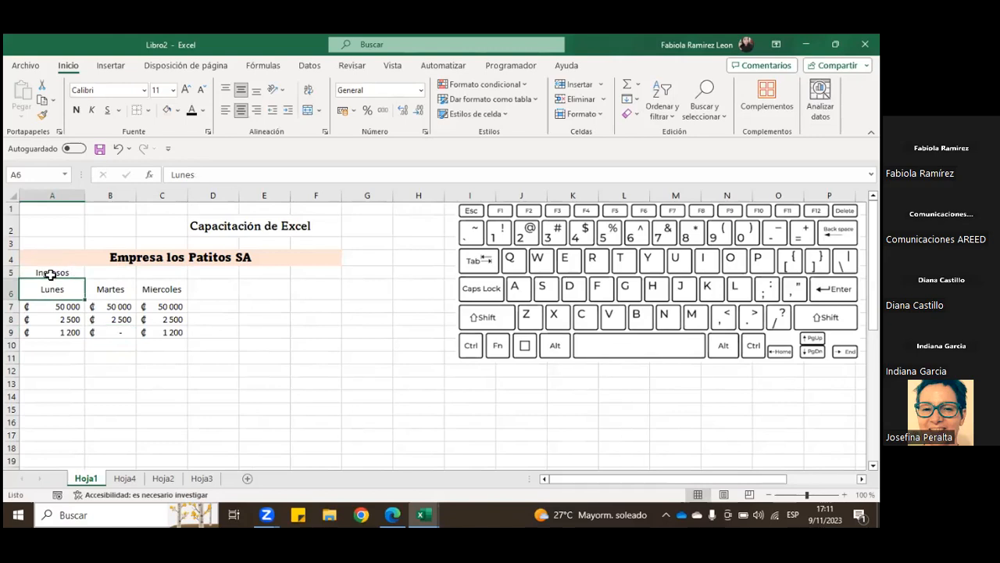
left_click_drag(49, 273, 164, 276)
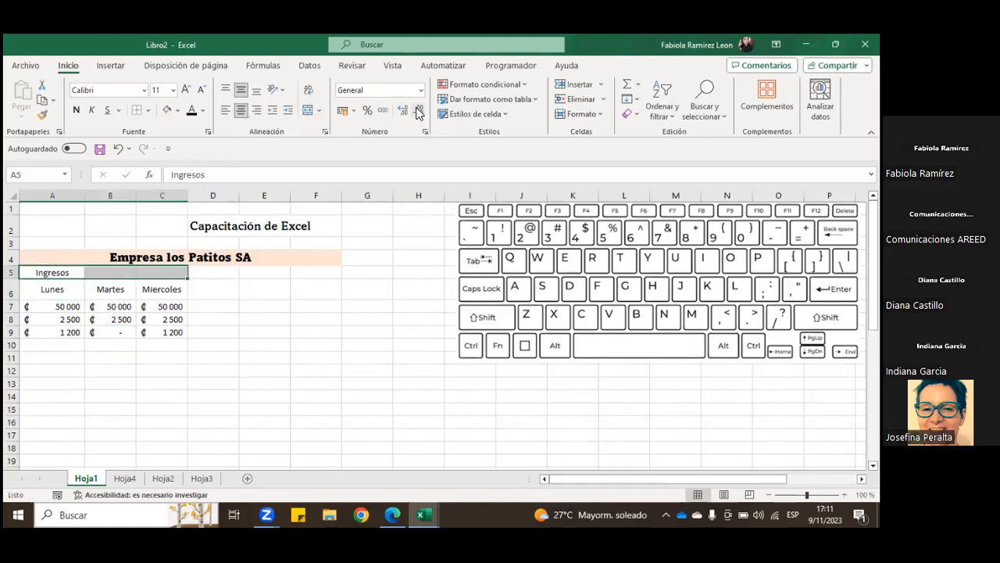
left_click(308, 110)
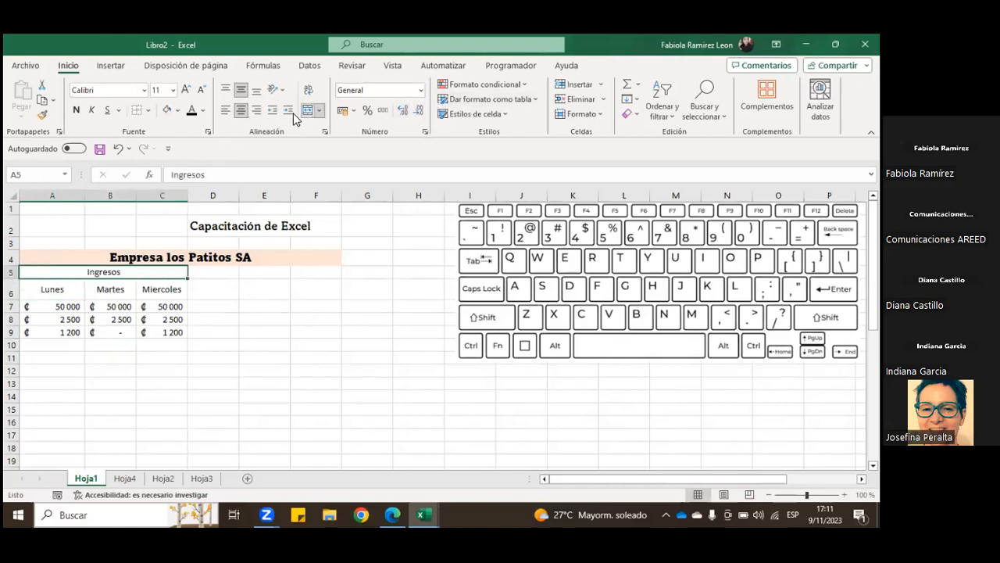
left_click(211, 344)
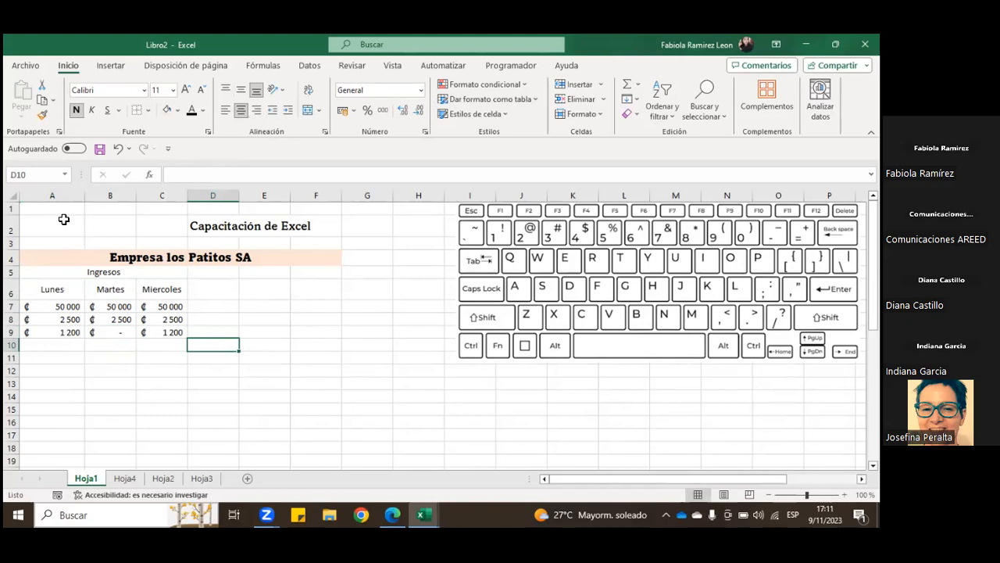
Step: Add and post the comment "No hubo ventas" on cell B9
left_click(109, 329)
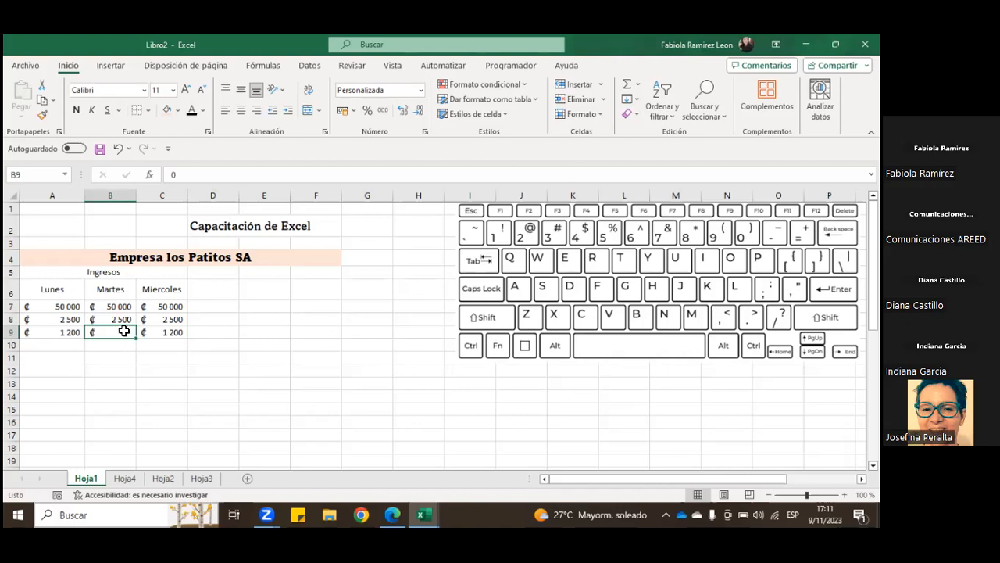
left_click(111, 65)
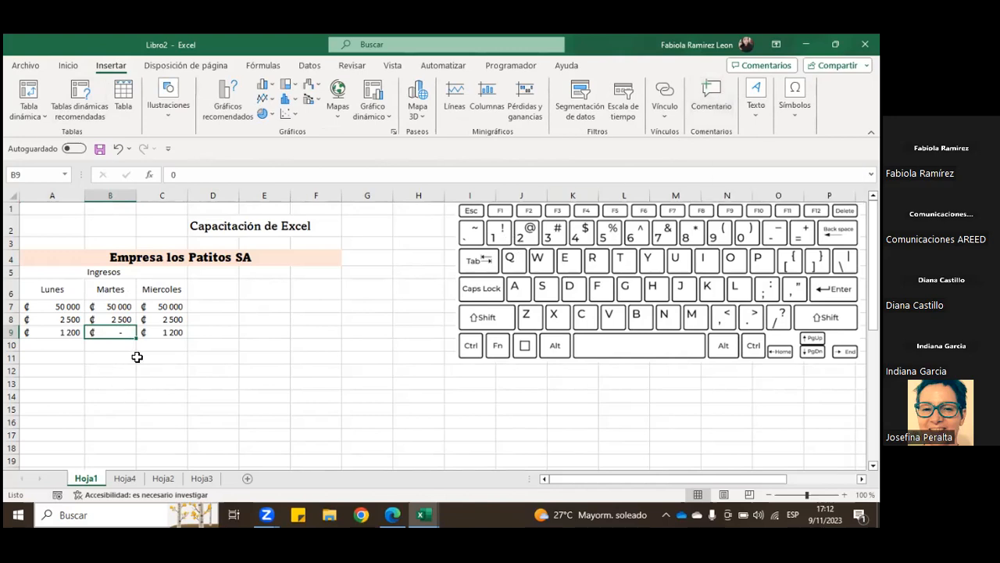
left_click(712, 108)
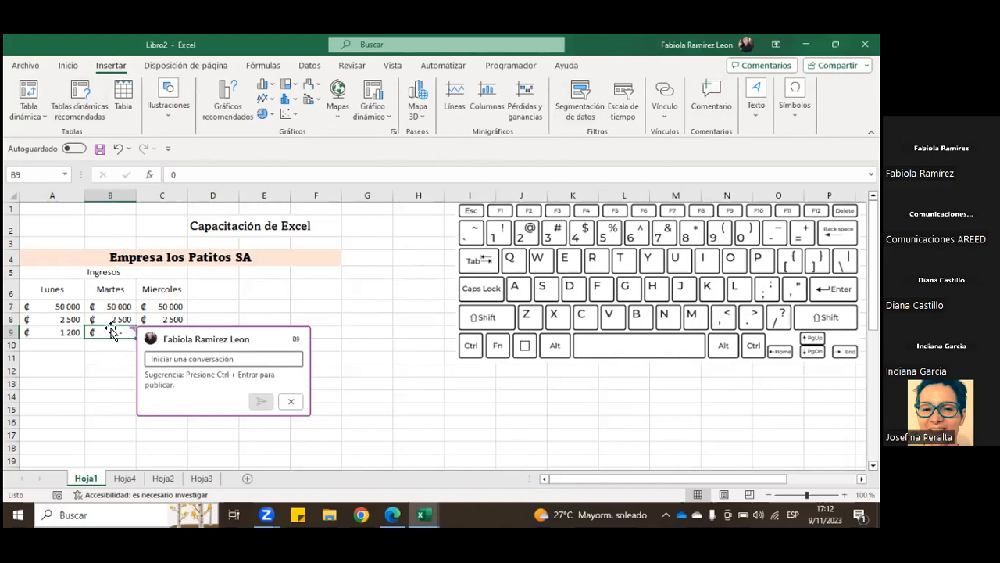
left_click(174, 357)
type("No hubo")
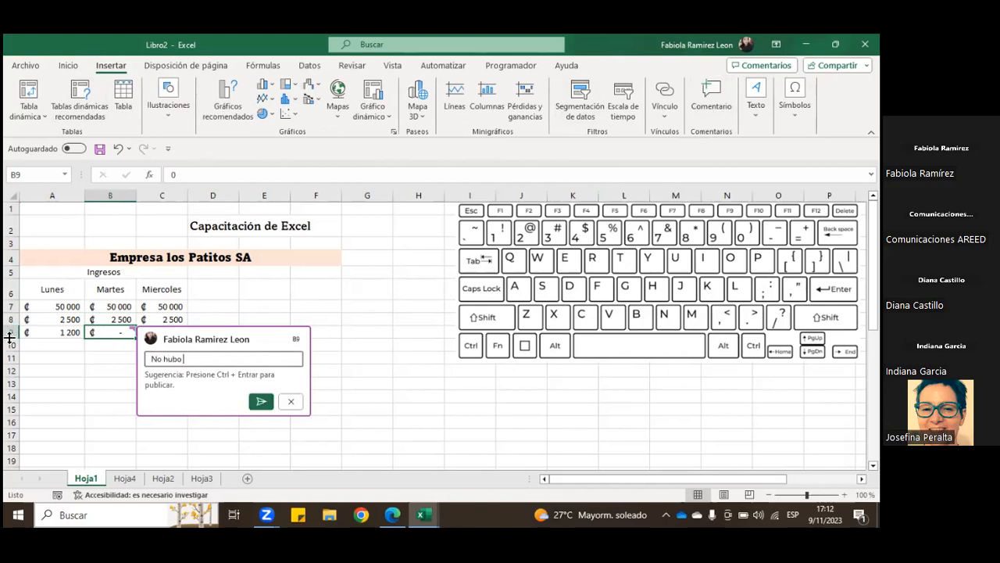
type(" ventas")
left_click(261, 401)
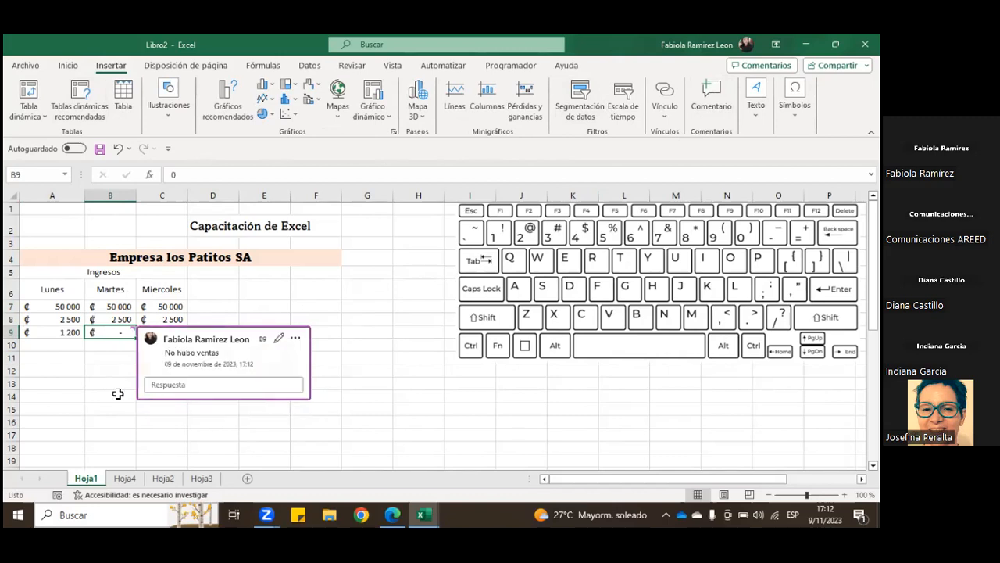
left_click(102, 386)
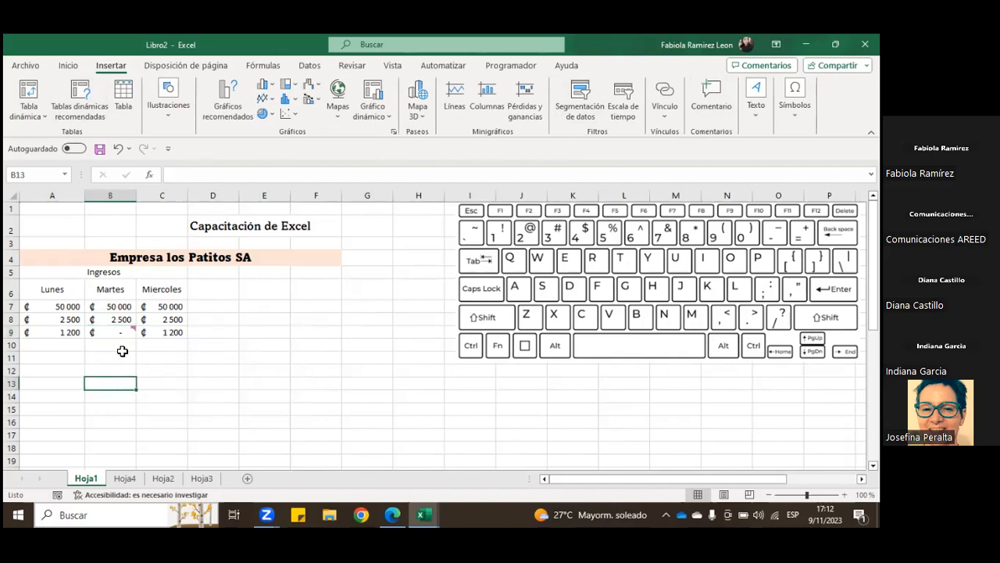
Step: View the comment attached to cell B9 without selecting the cell
mouse_move(127, 332)
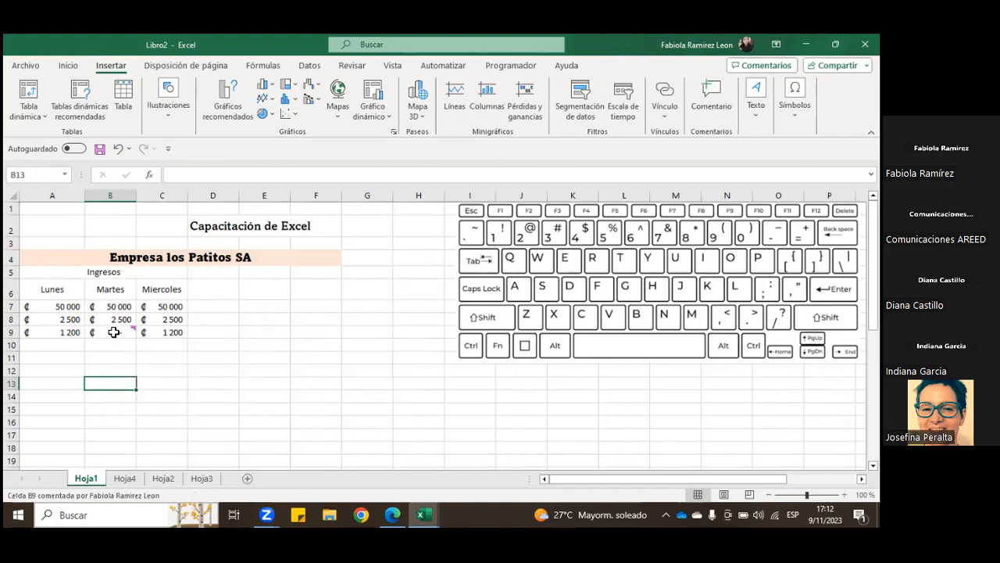
left_click(112, 356)
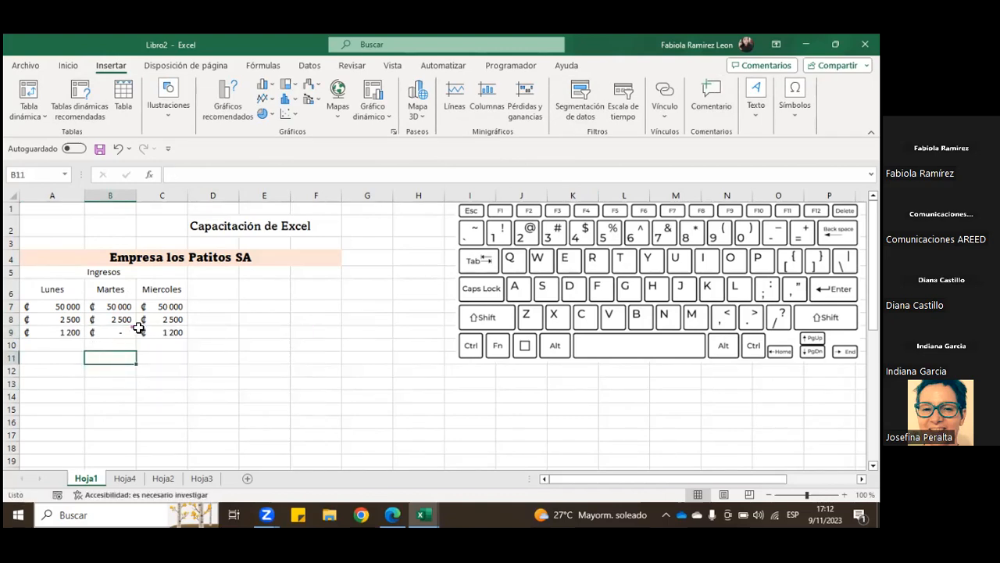
mouse_move(130, 332)
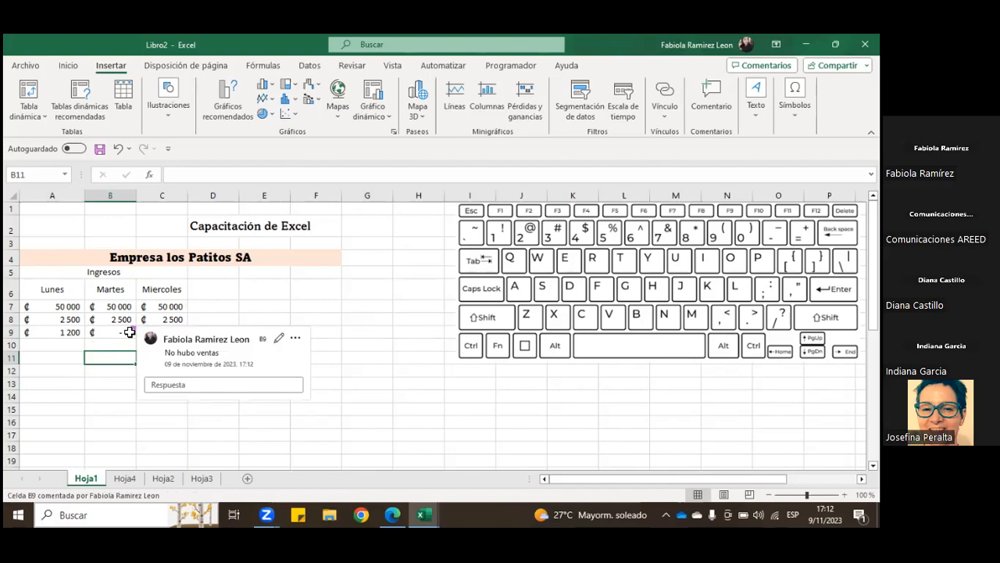
left_click(86, 408)
Step: Set the first Miercoles amount, in cell C7, to 0
left_click(180, 333)
left_click(179, 308)
key("Delete")
left_click(178, 317)
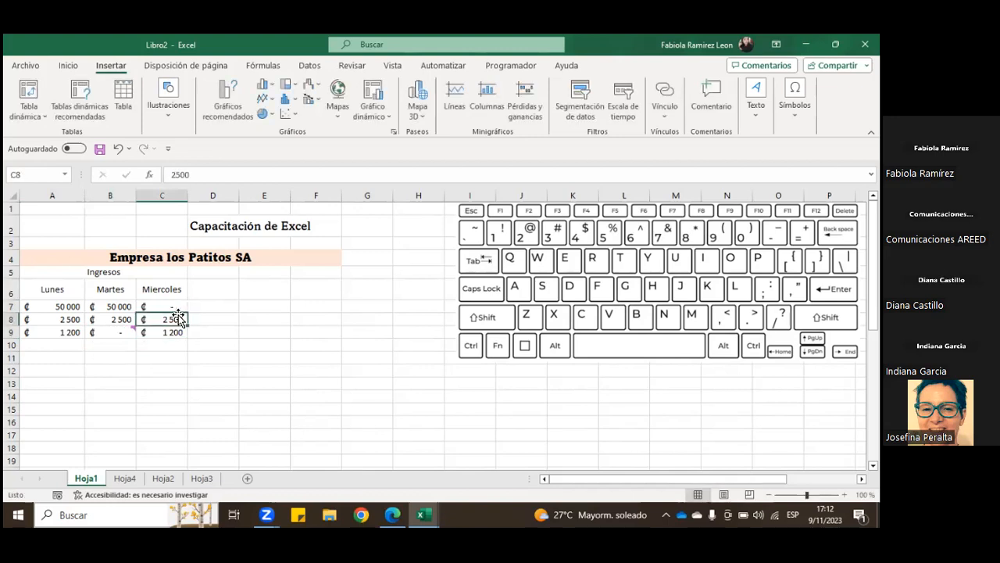
left_click(182, 356)
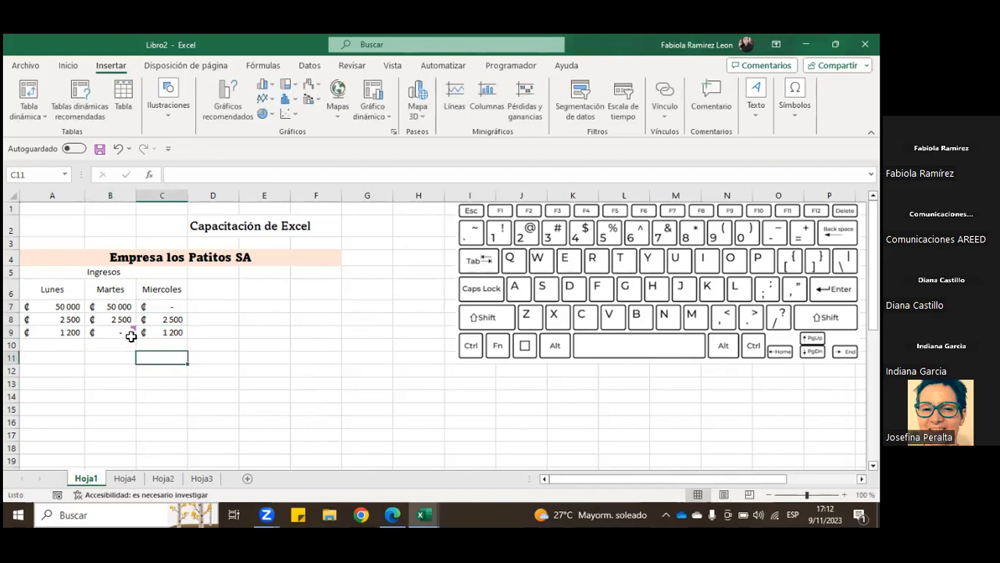
Step: Open the comment on cell B9 and look at its reply option, closing it without posting a reply
left_click(132, 332)
left_click(163, 382)
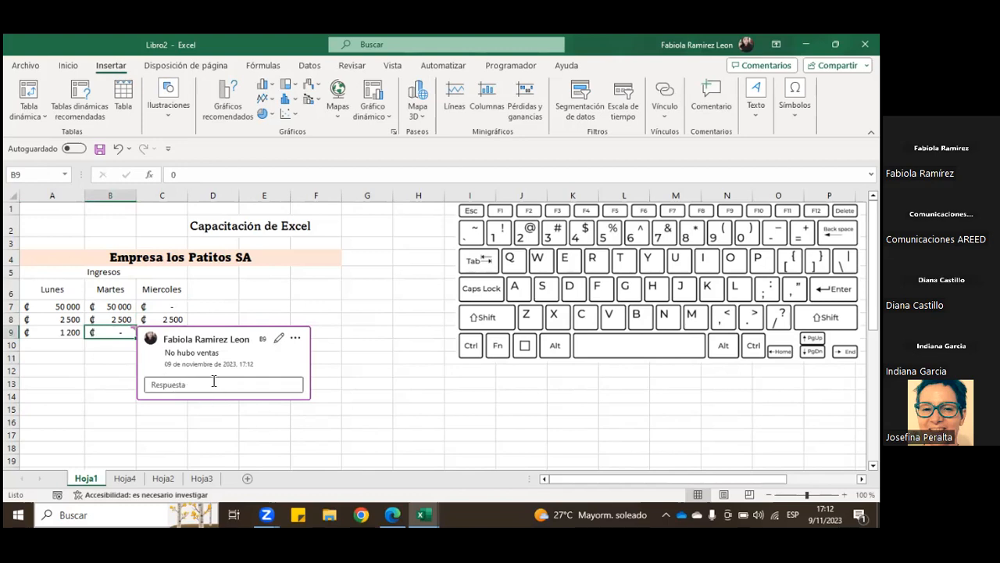
left_click(186, 384)
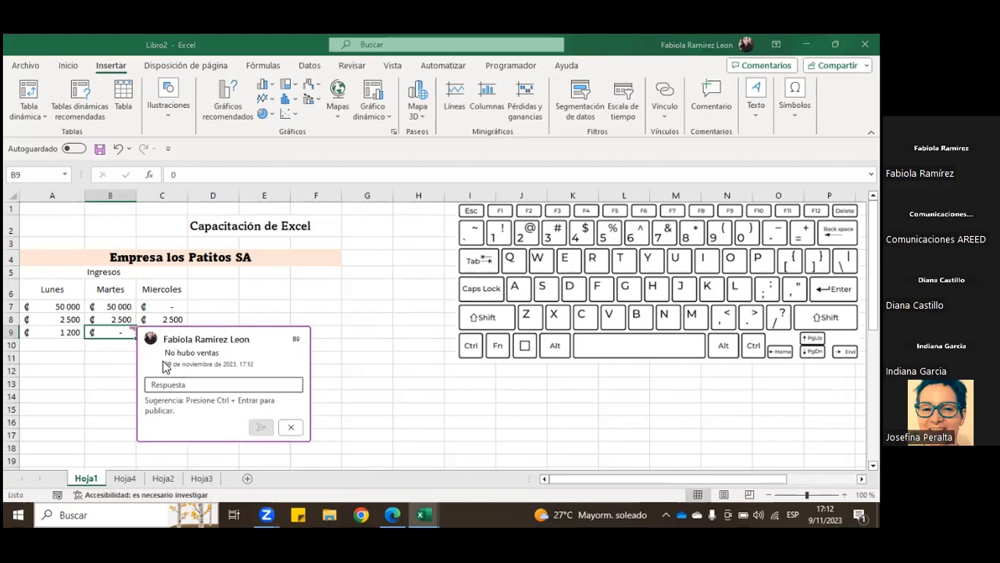
left_click(290, 427)
left_click(346, 377)
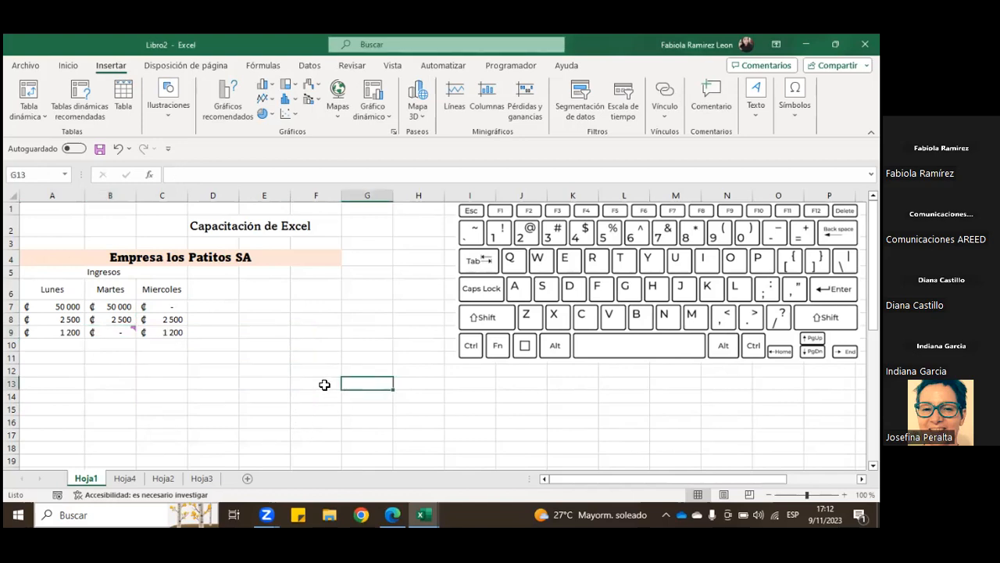
Step: Add a note to cell C7 reading "No hubo ventas por cierre"
left_click(185, 305)
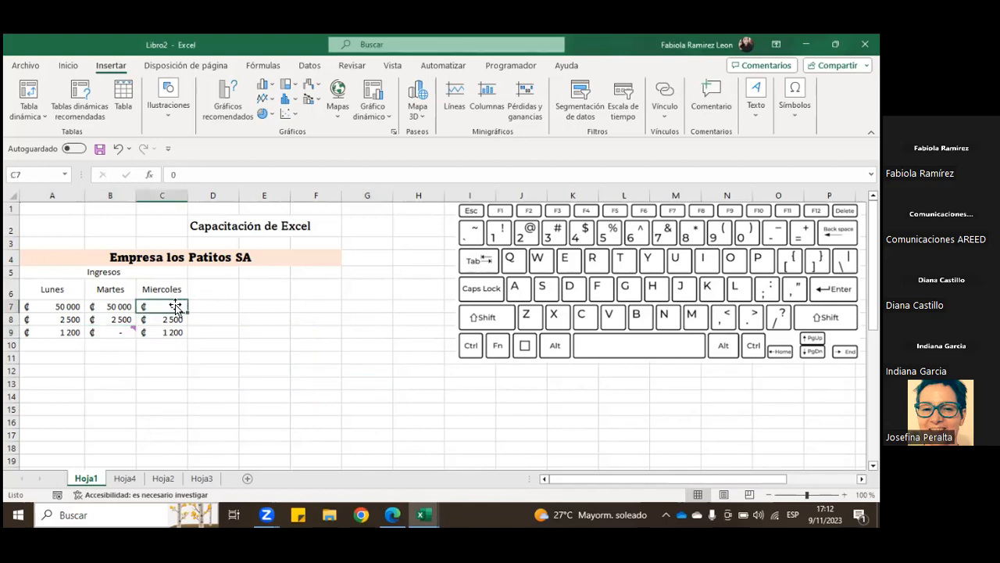
left_click(68, 65)
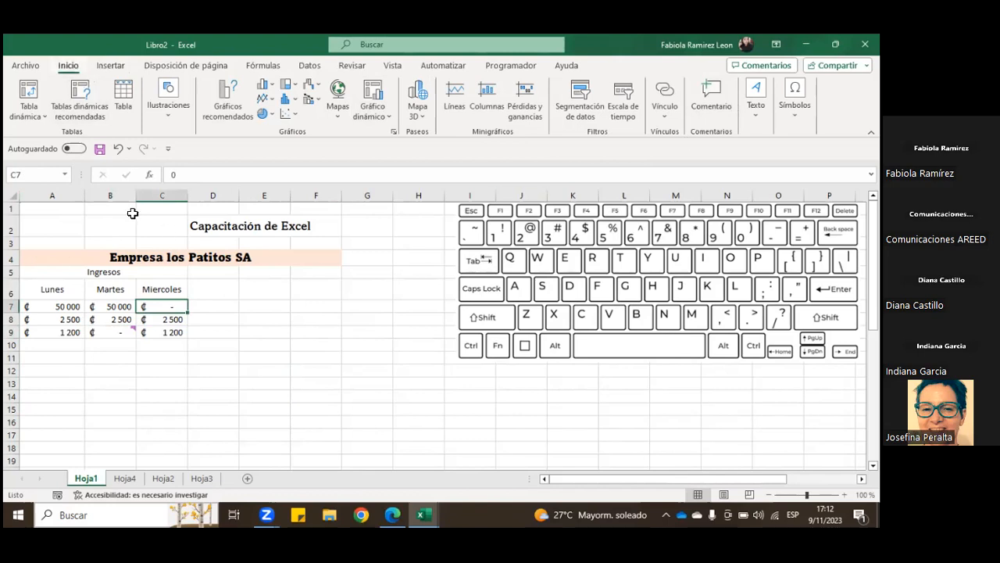
right_click(171, 306)
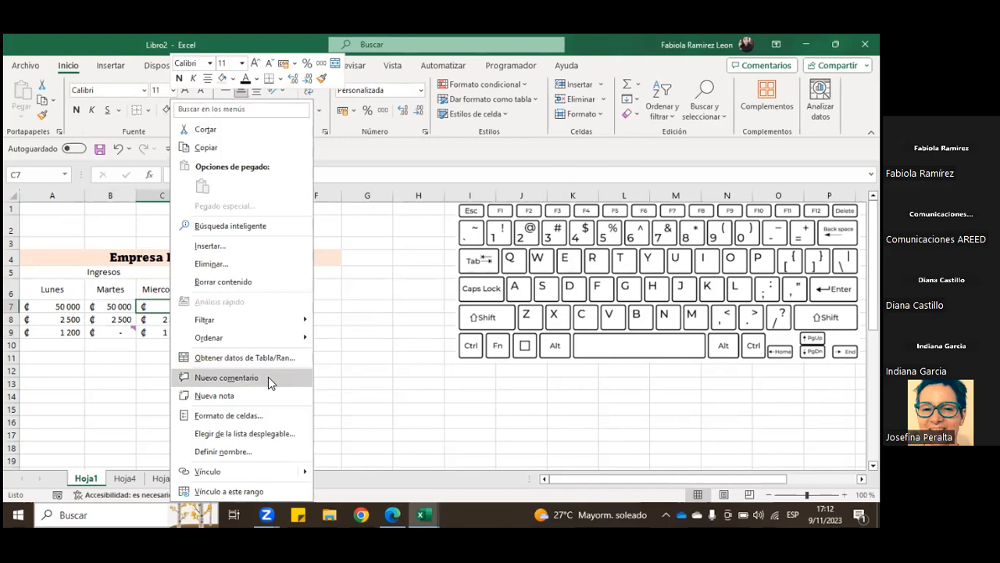
left_click(218, 394)
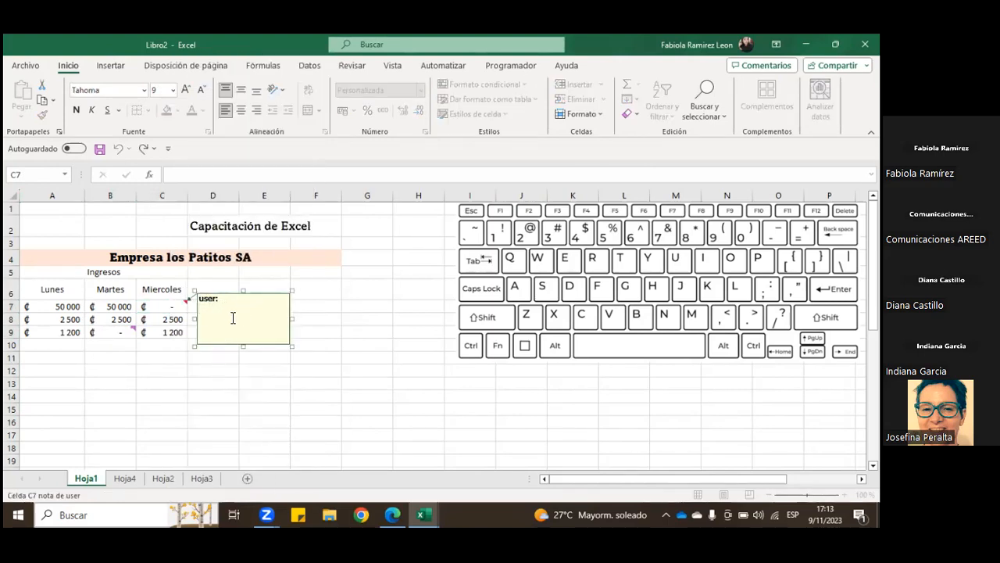
type("No hubo ventas por cierre")
key("Return")
left_click(252, 360)
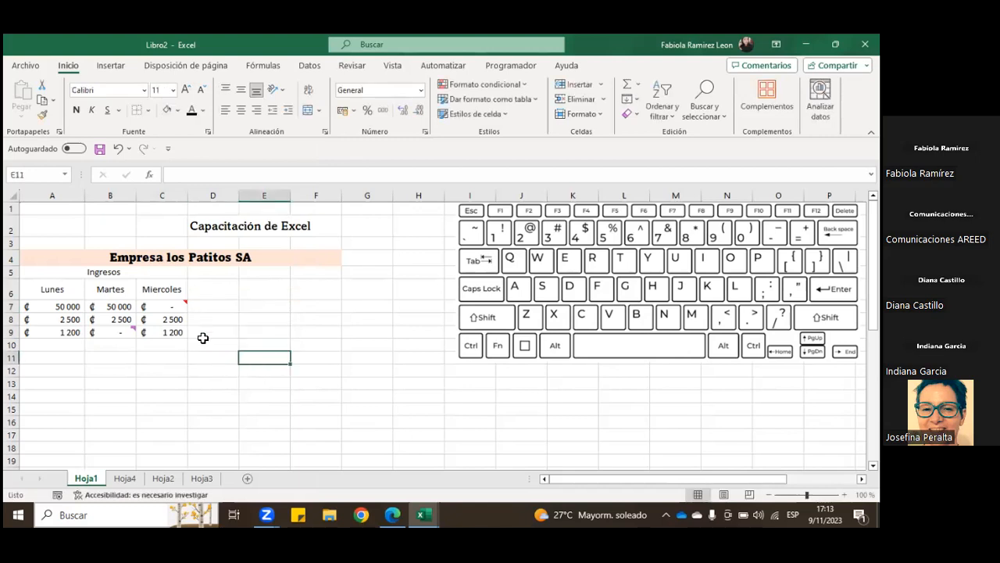
Step: Compare how the note on cell C7 and the comment on cell B9 are displayed
mouse_move(182, 306)
left_click(182, 306)
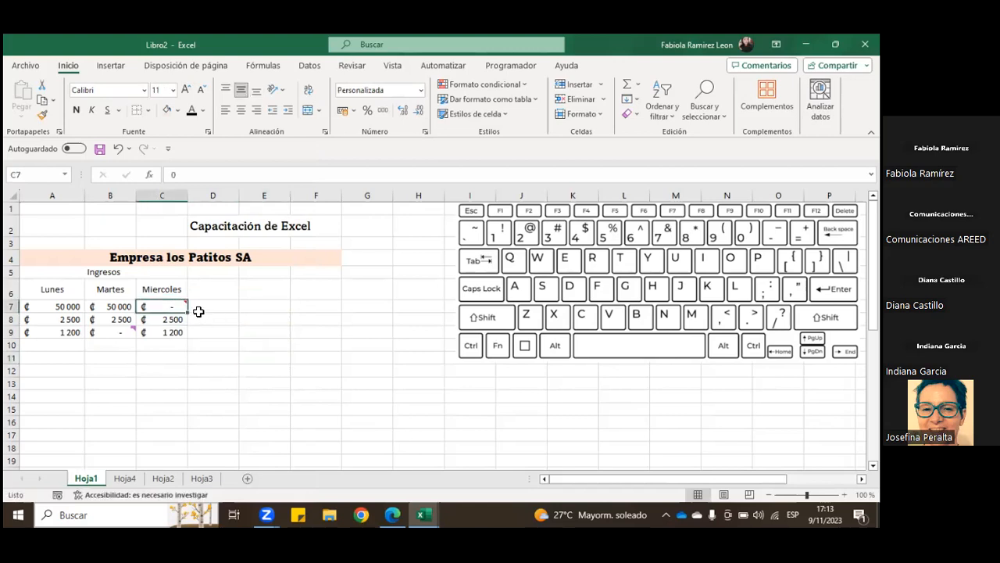
left_click(118, 332)
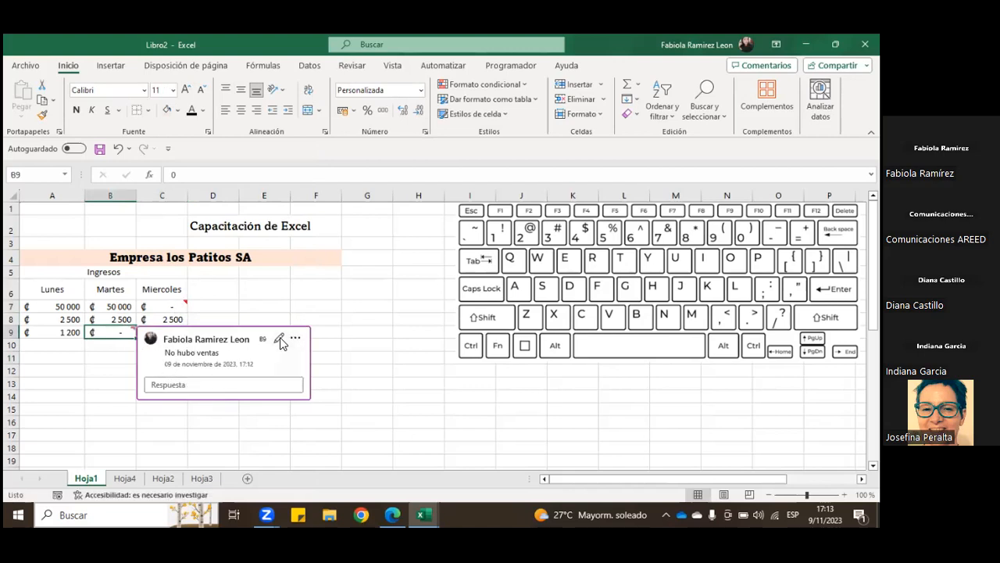
left_click(212, 305)
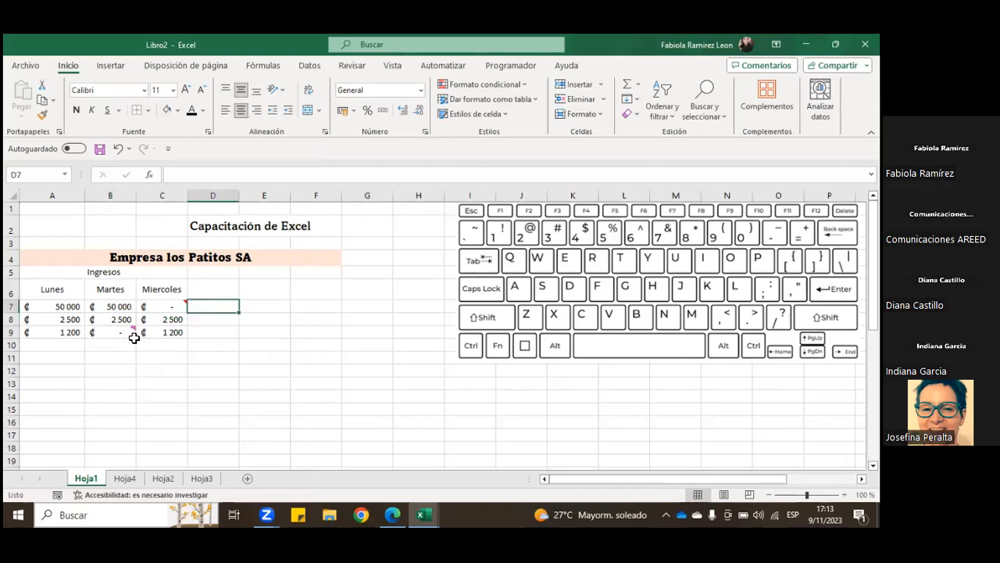
mouse_move(128, 332)
left_click(98, 358)
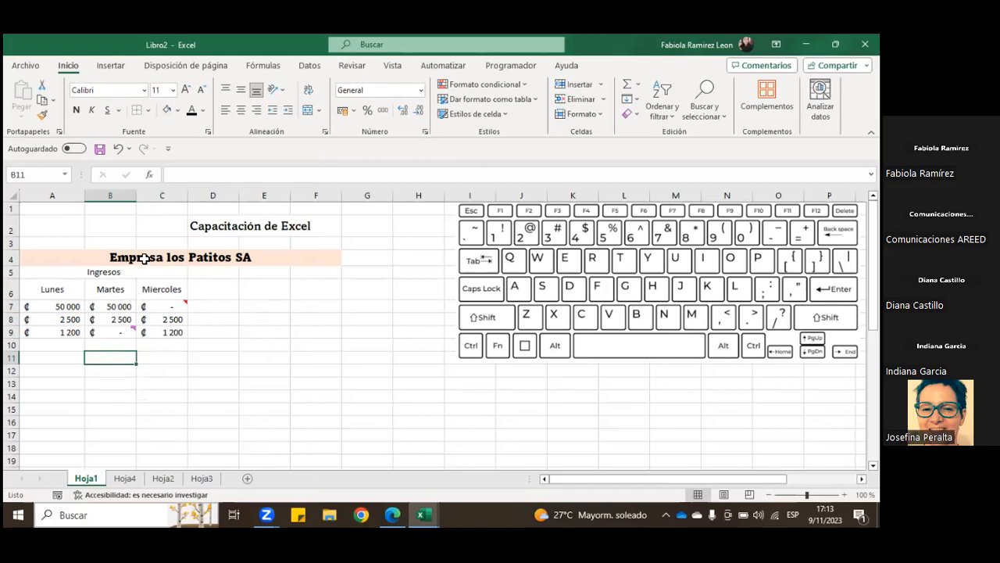
Step: Enter the text "No hubo ventas" directly in cell A11, and clear the cell again
left_click(58, 357)
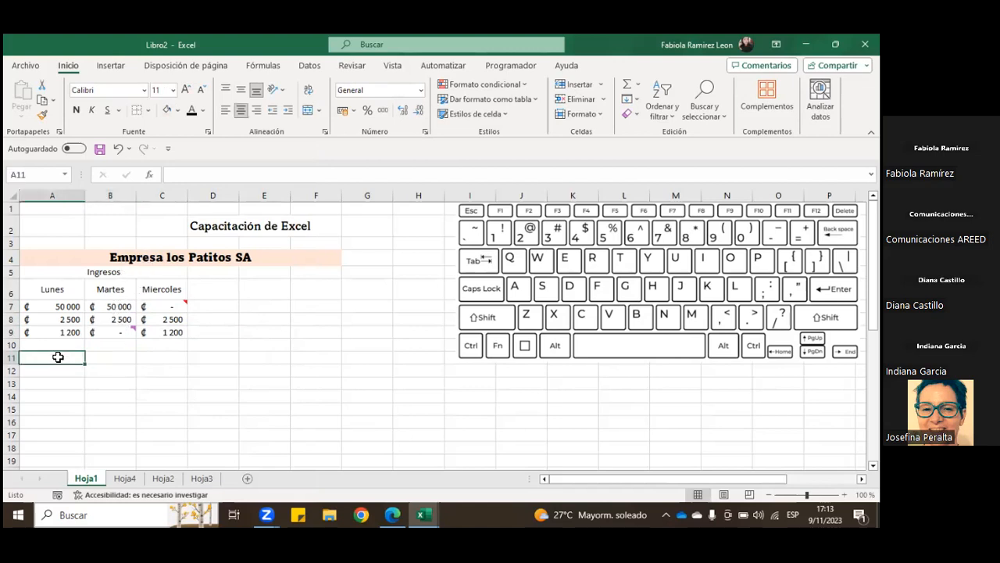
type("No hu")
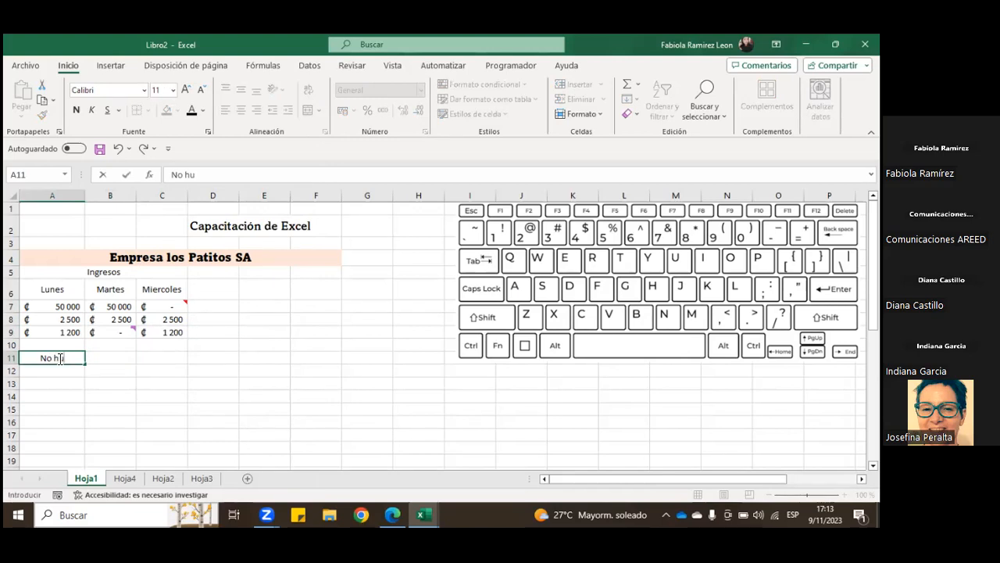
type("bo ventas")
key("Return")
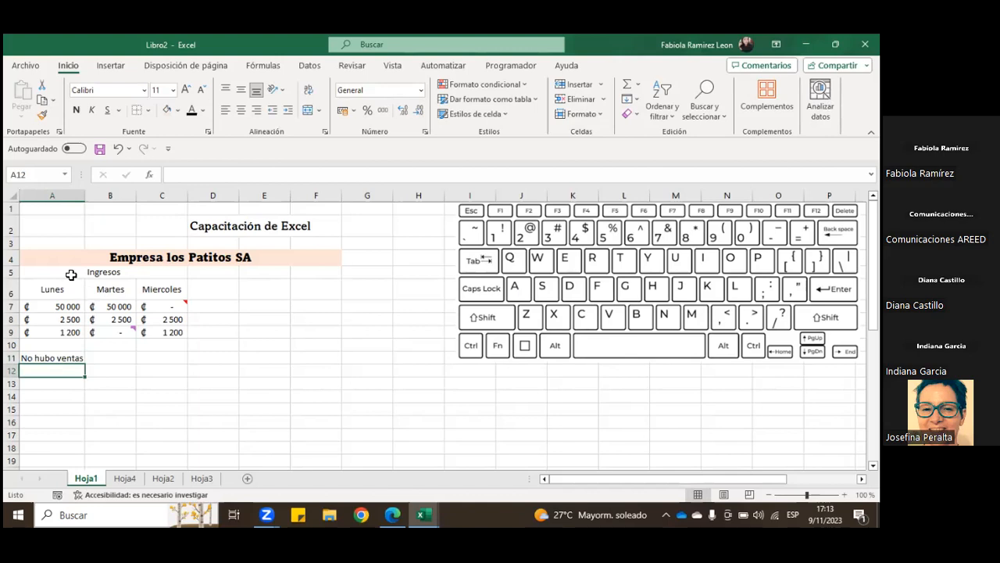
left_click(56, 358)
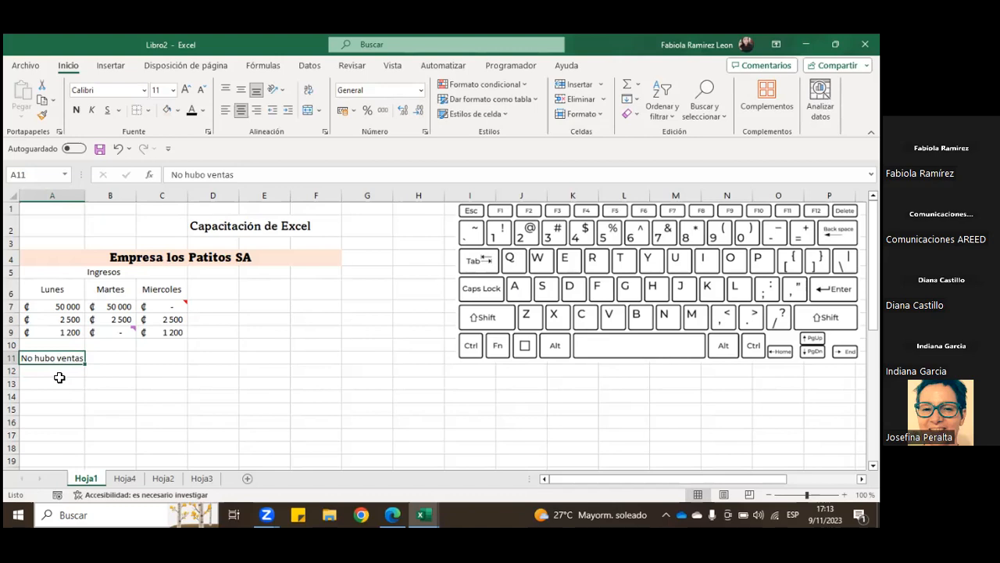
key("Delete")
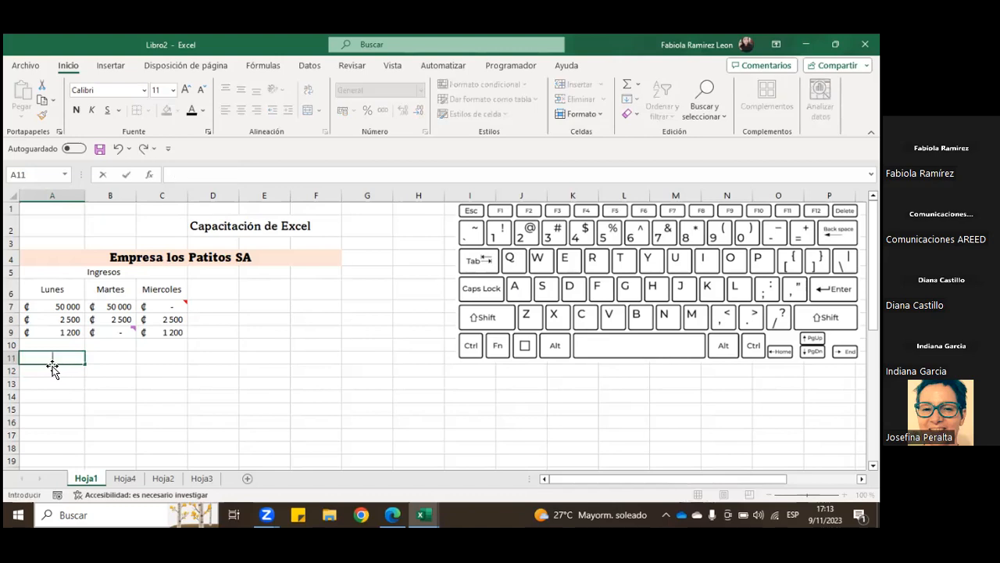
left_click(109, 344)
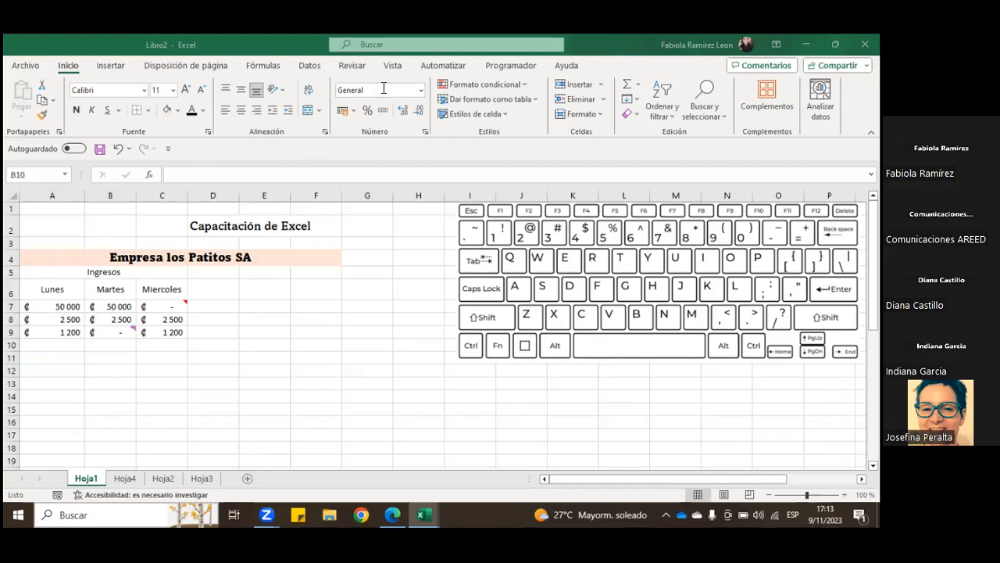
left_click(156, 384)
Step: Switch to the Práctica Primera Sesión workbook and display its Formato sheet
mouse_move(434, 512)
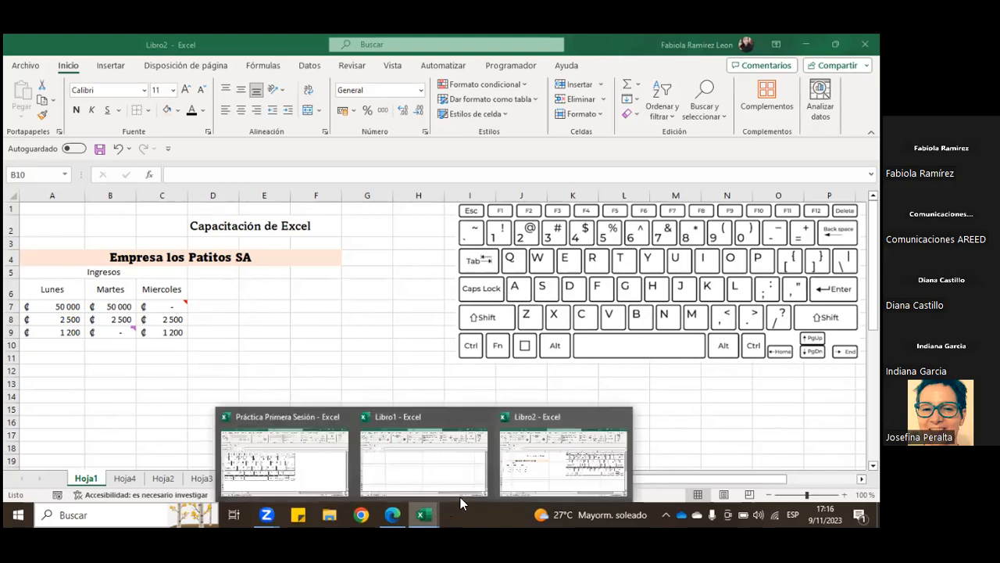
left_click(312, 457)
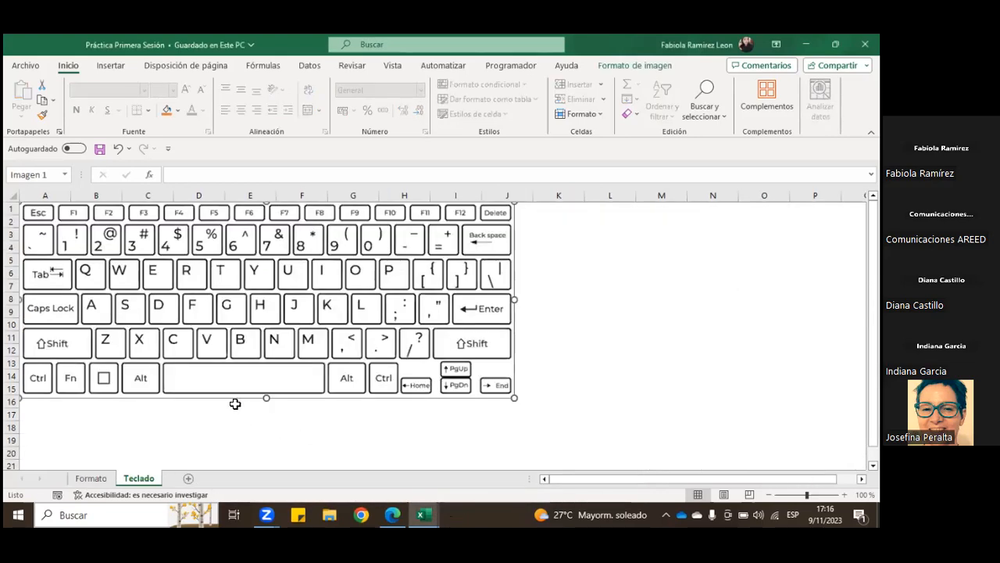
left_click(82, 479)
Step: Examine the titles, column headings and data rows of the Registro de Ingresos y Gastos table
scroll(116, 344, "down", 8)
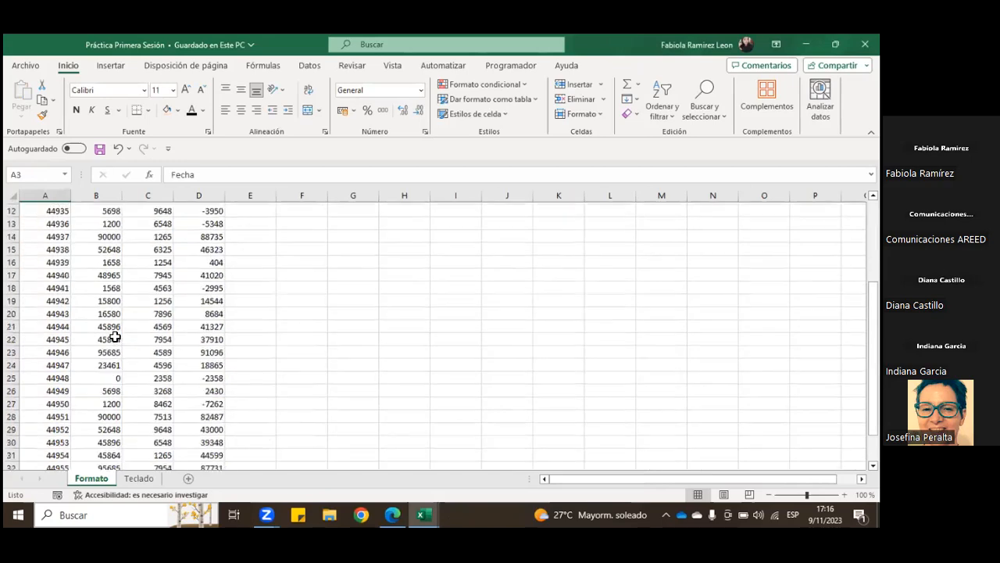
scroll(172, 348, "up", 8)
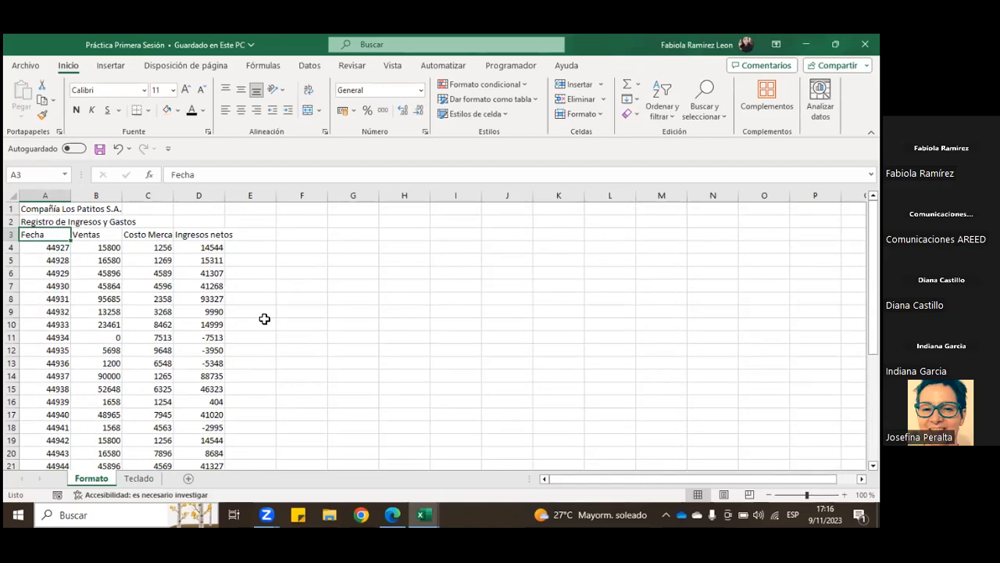
left_click_drag(60, 208, 228, 418)
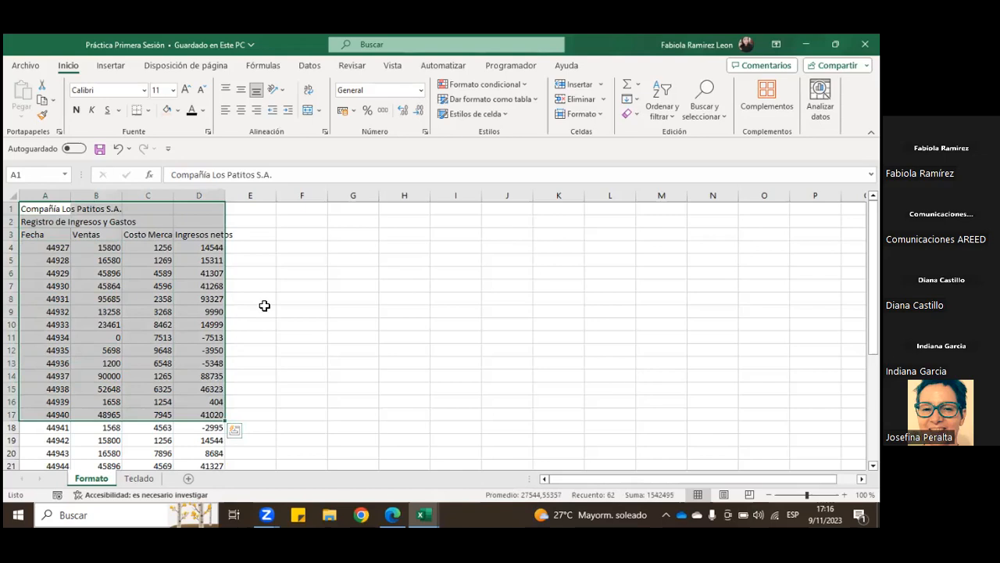
left_click(265, 308)
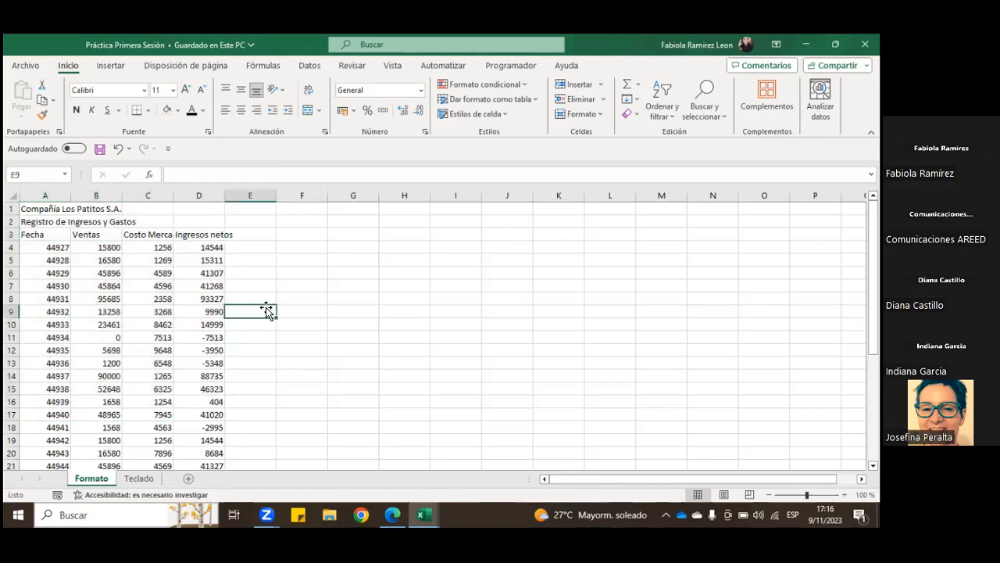
left_click(53, 209)
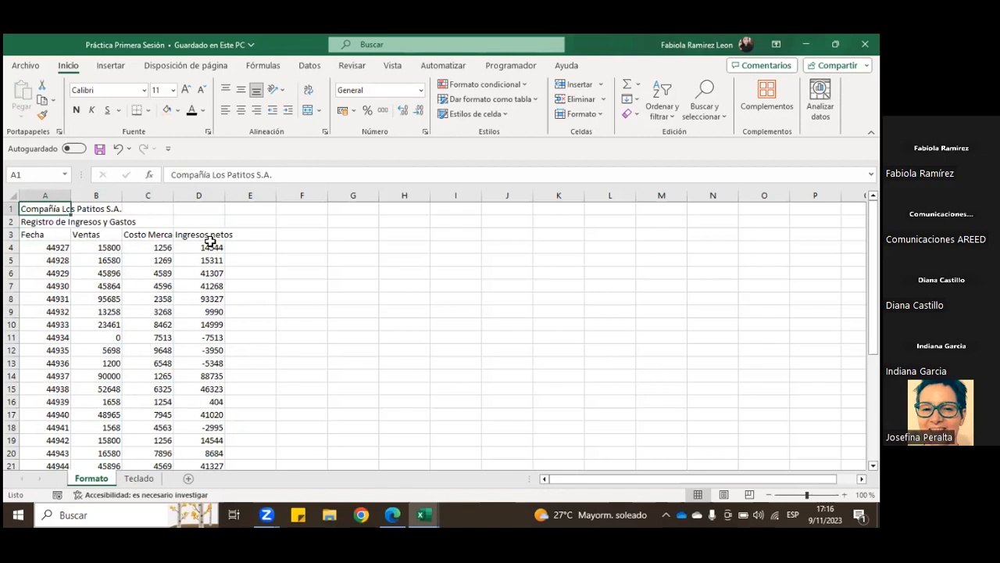
left_click(236, 358)
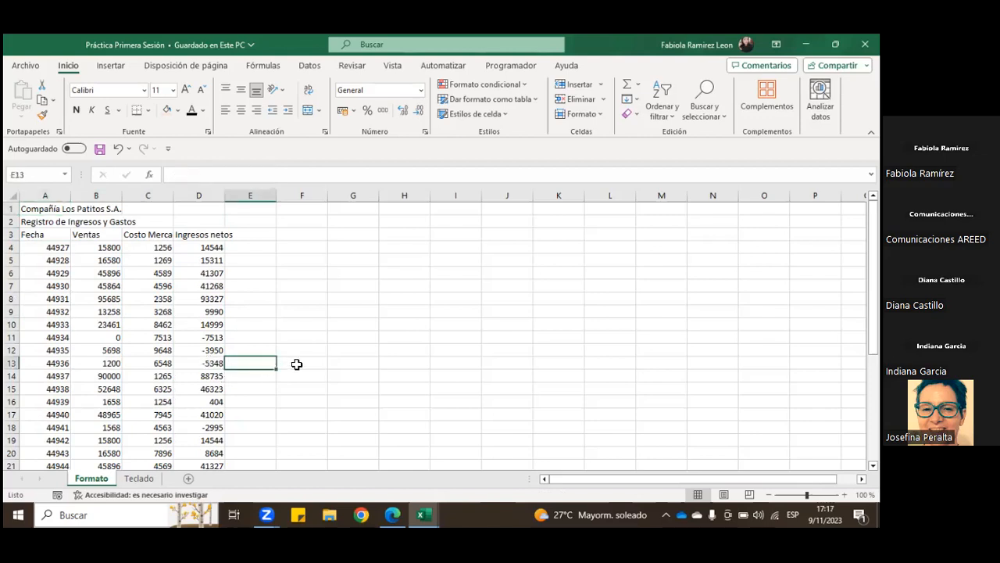
scroll(304, 365, "down", 1)
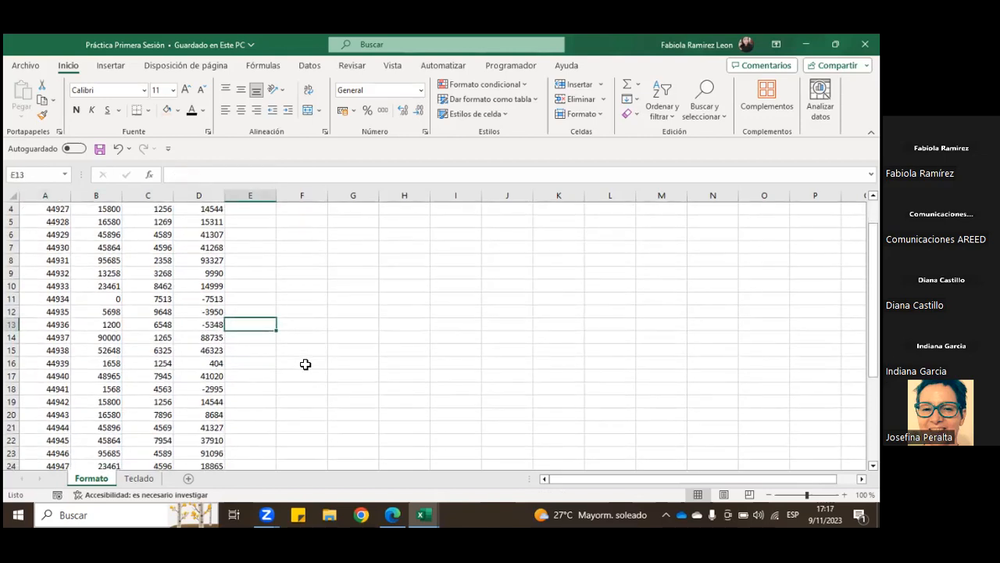
scroll(305, 364, "up", 1)
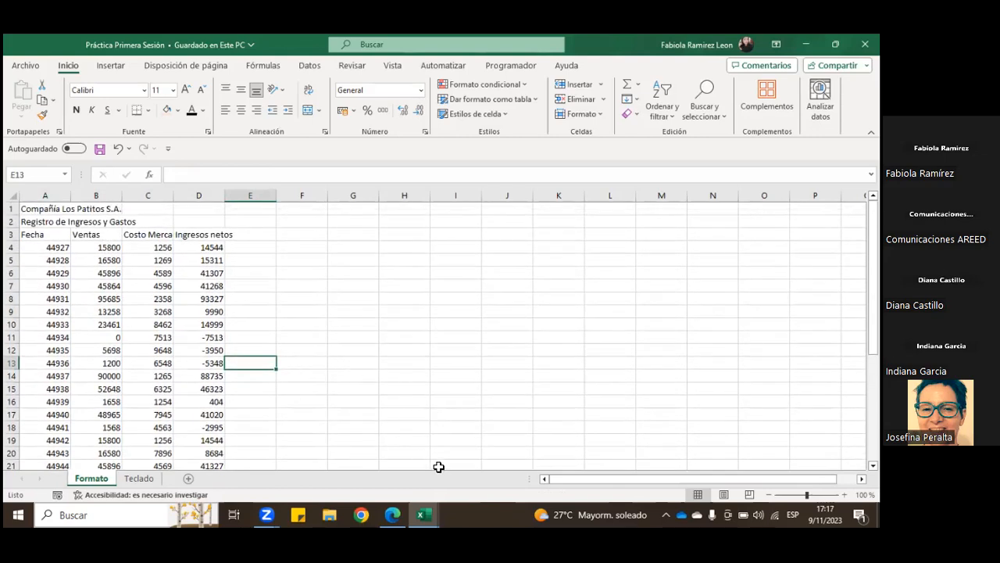
mouse_move(423, 513)
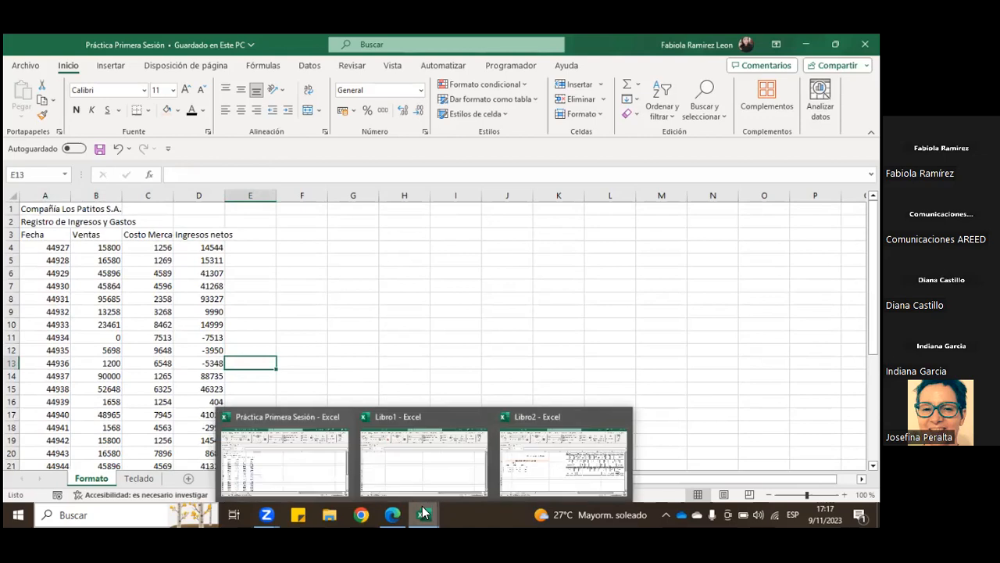